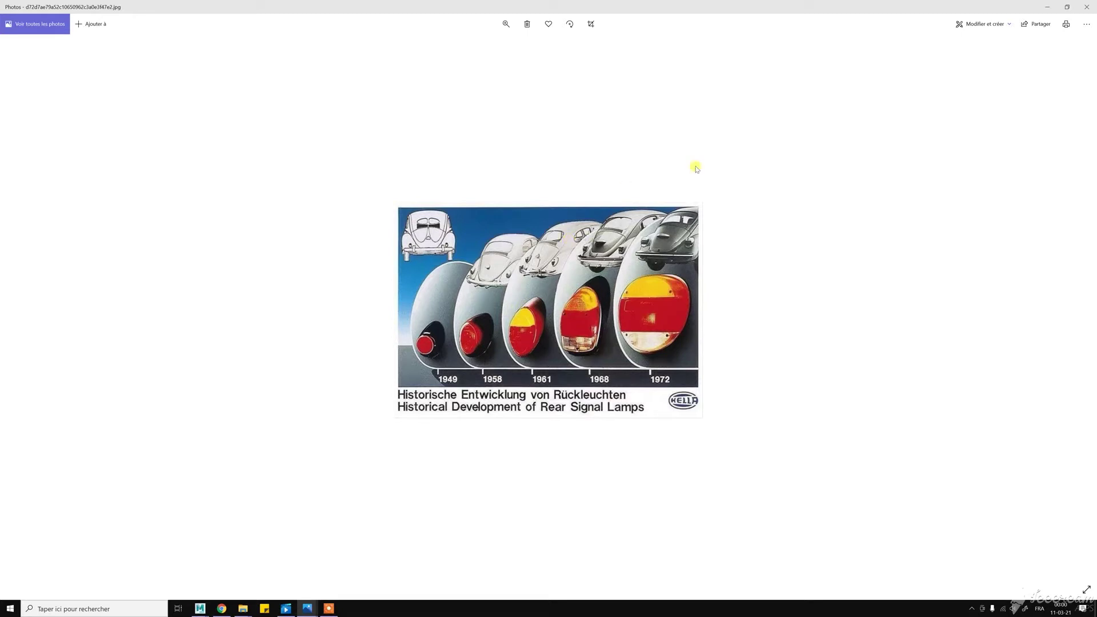
# - Examine the Beetle tail-lamp reference photos and minimize them to return to the Maya scene
pyautogui.click(1048, 7)
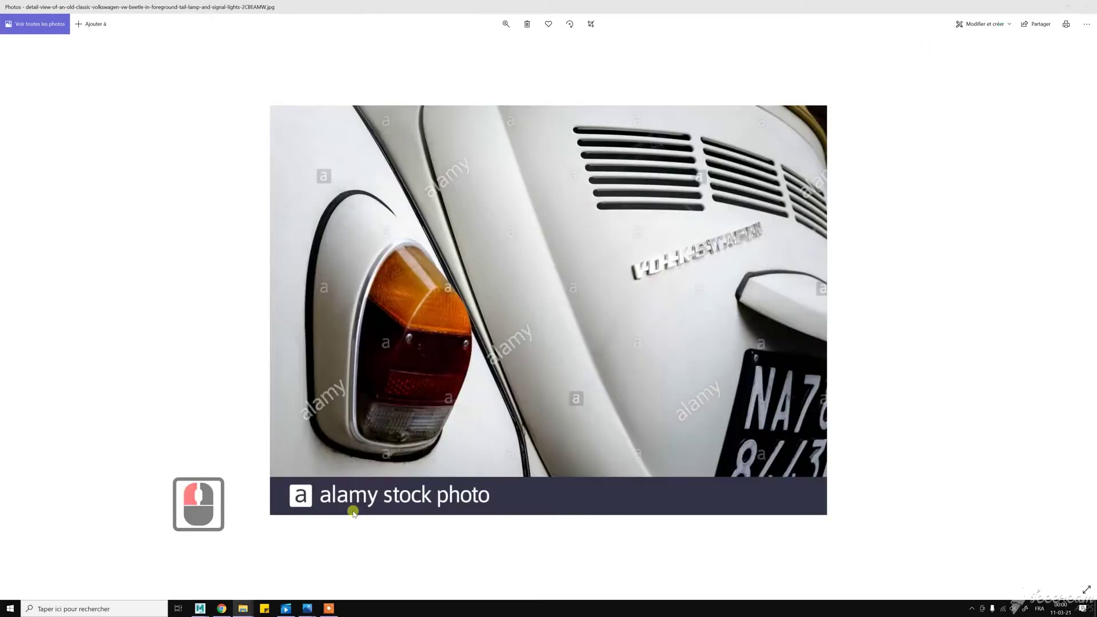
pyautogui.click(309, 610)
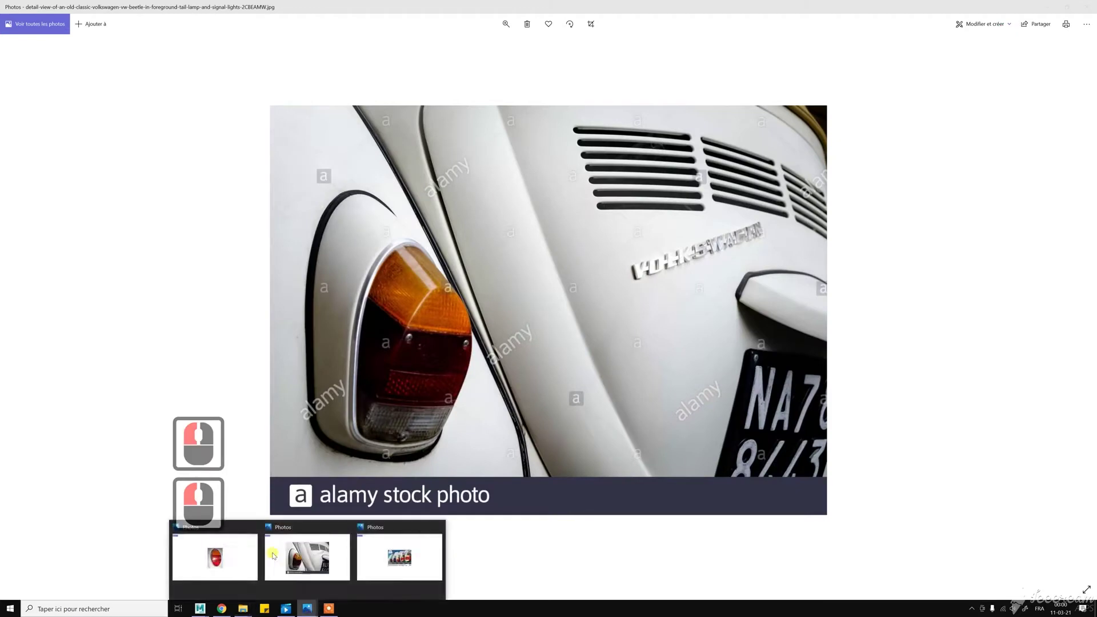
pyautogui.click(230, 555)
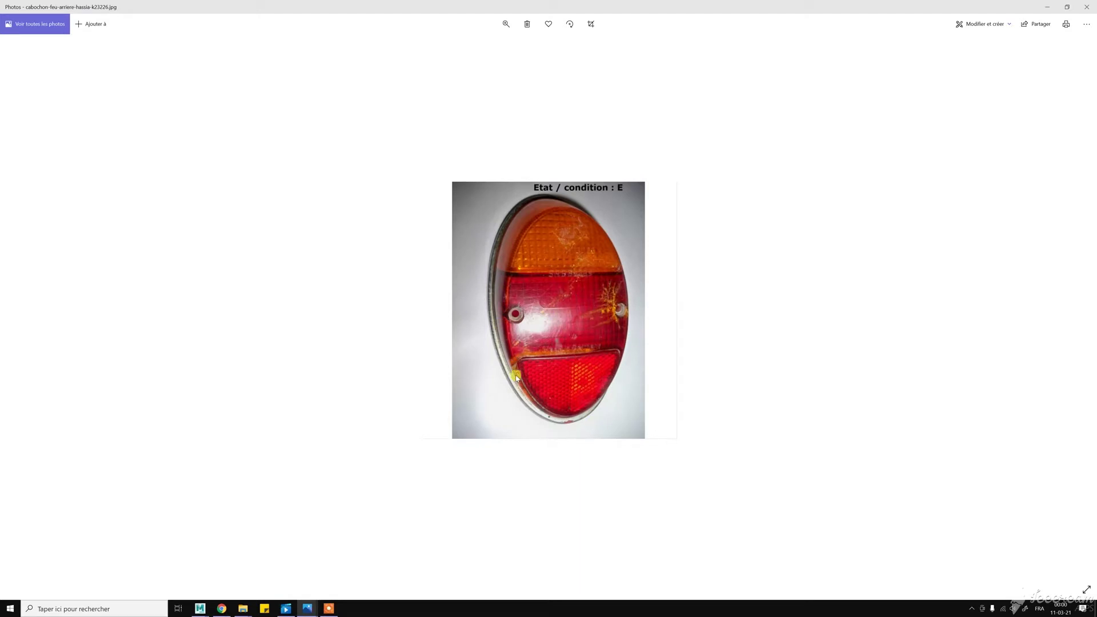
pyautogui.click(1045, 7)
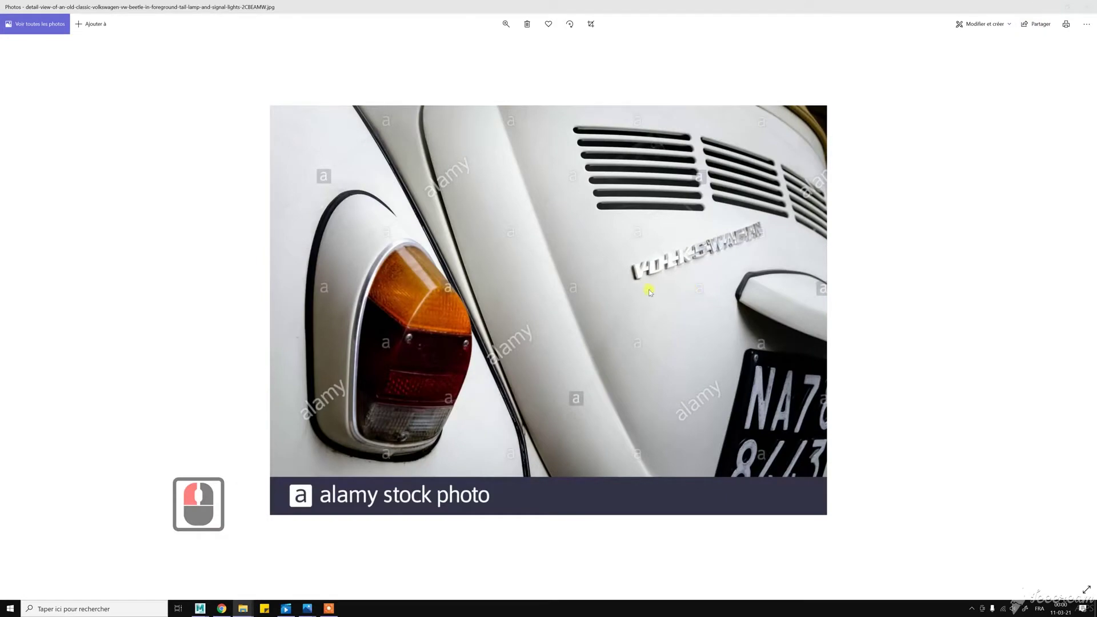
pyautogui.click(1046, 7)
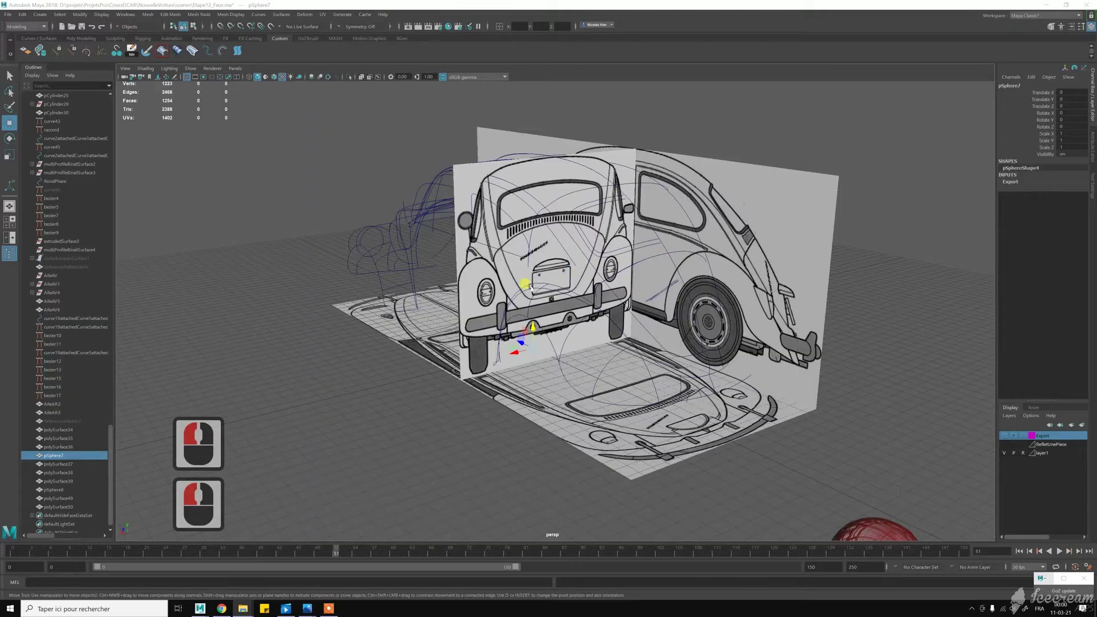
# - Create a polygon cylinder at the scene origin for the tail lamp
pyautogui.scroll(3, 486, 291)
pyautogui.keyDown('alt'); pyautogui.moveTo(491, 321); pyautogui.dragTo(430, 356, button='middle'); pyautogui.keyUp('alt')
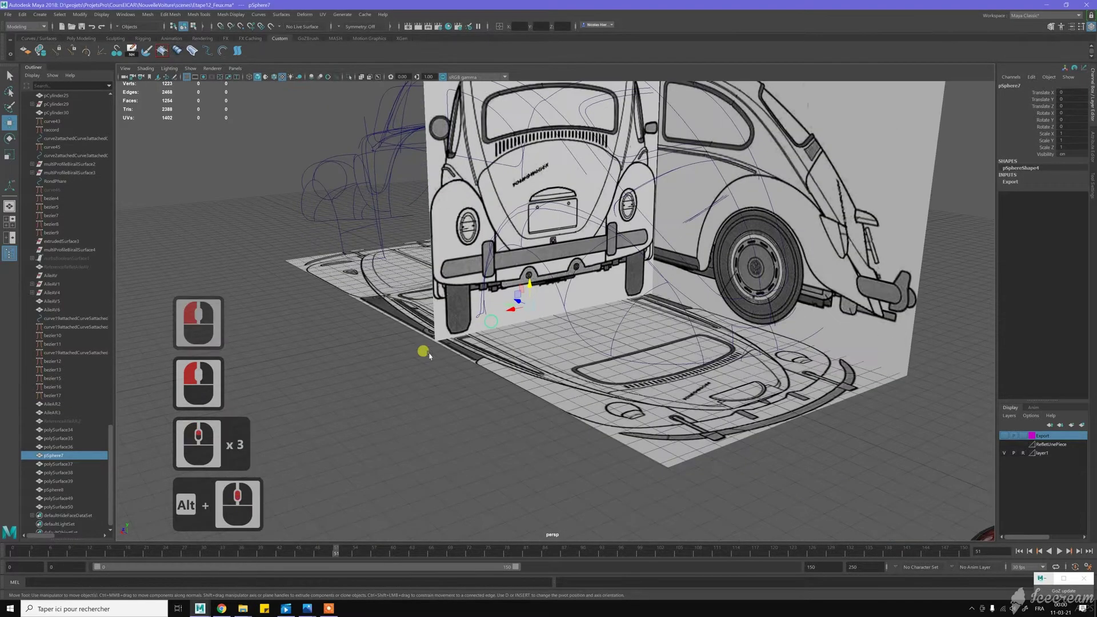
pyautogui.click(379, 337)
pyautogui.keyDown('shift'); pyautogui.moveTo(379, 337); pyautogui.dragTo(338, 338, button='right'); pyautogui.keyUp('shift')
pyautogui.press('w')
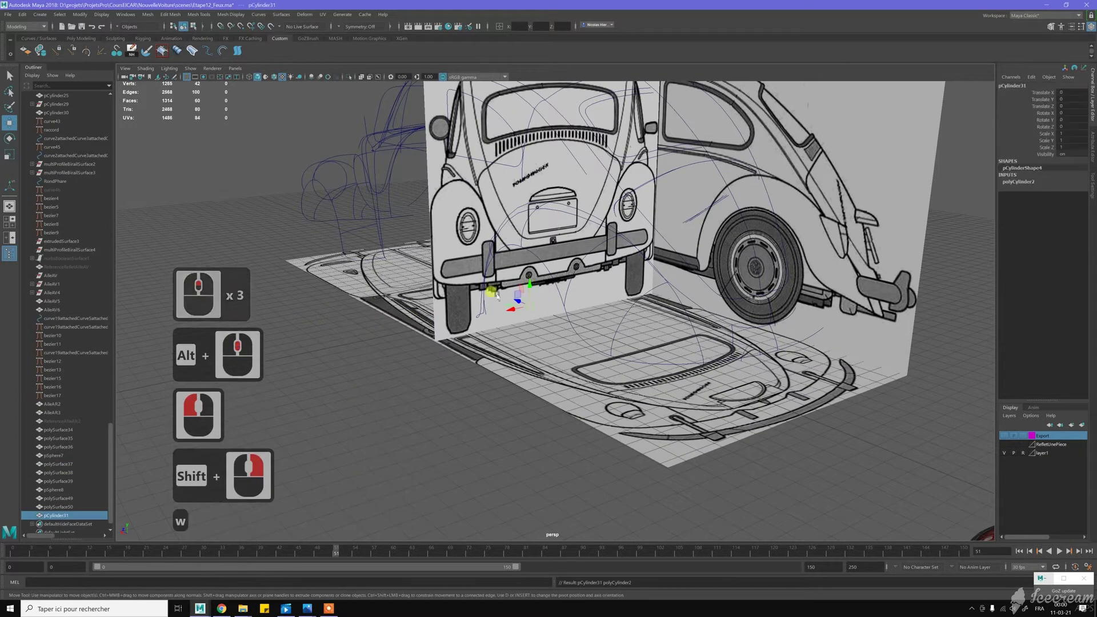
# - Move the cylinder onto the rear tail lamp of the floor blueprint, at about X 57.1 and Z -160.5
pyautogui.scroll(-1, 563, 308)
pyautogui.keyDown('alt'); pyautogui.moveTo(563, 308); pyautogui.dragTo(579, 329, button='middle'); pyautogui.keyUp('alt')
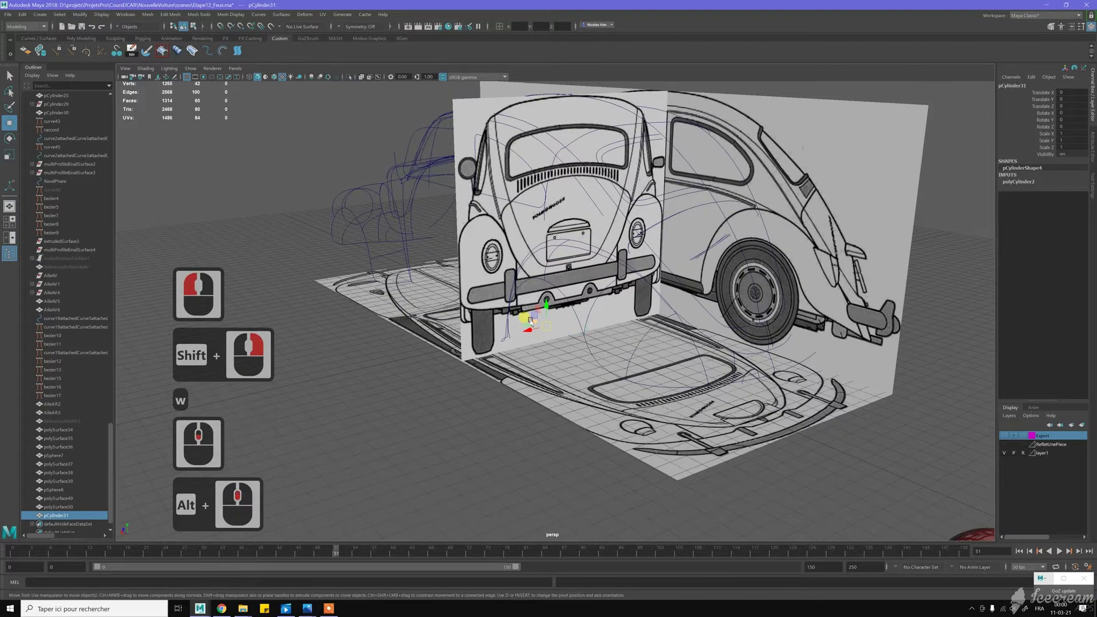
pyautogui.moveTo(531, 322); pyautogui.dragTo(463, 422)
pyautogui.click(517, 350)
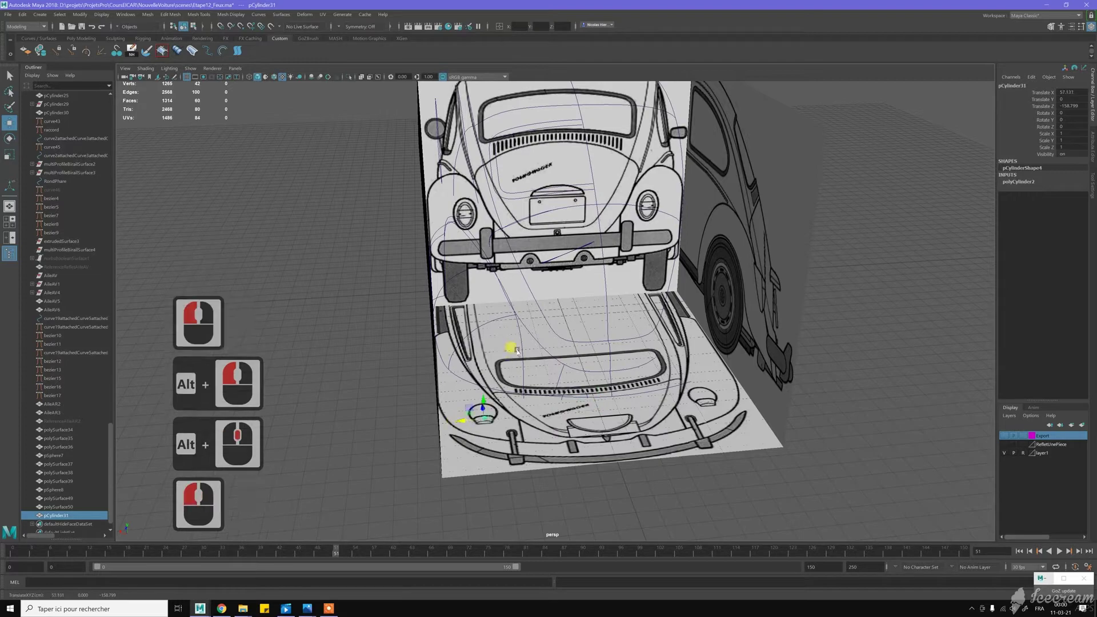
pyautogui.keyDown('alt'); pyautogui.moveTo(524, 301); pyautogui.dragTo(549, 278); pyautogui.keyUp('alt')
pyautogui.scroll(4, 549, 278)
pyautogui.keyDown('alt'); pyautogui.moveTo(760, 371); pyautogui.dragTo(706, 365, button='middle'); pyautogui.keyUp('alt')
pyautogui.moveTo(673, 394); pyautogui.dragTo(671, 394)
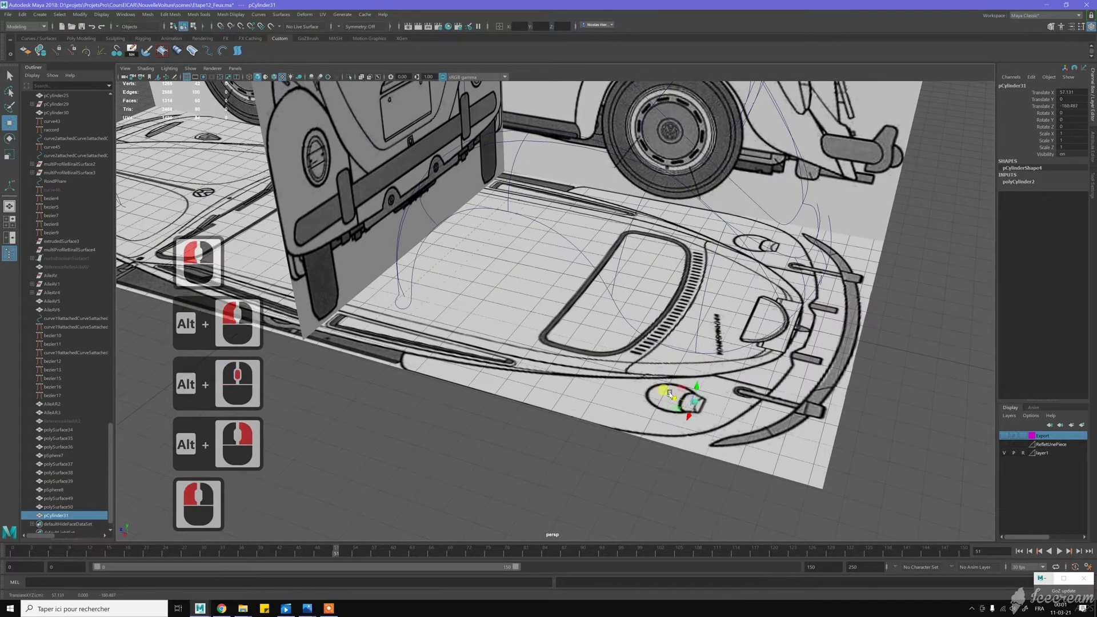
# - Rotate the cylinder -90 degrees around X so its cap faces the rear of the car
pyautogui.press('e')
pyautogui.scroll(7, 671, 395)
pyautogui.keyDown('alt'); pyautogui.moveTo(524, 294); pyautogui.dragTo(626, 347, button='middle'); pyautogui.keyUp('alt')
pyautogui.moveTo(626, 347); pyautogui.dragTo(629, 378)
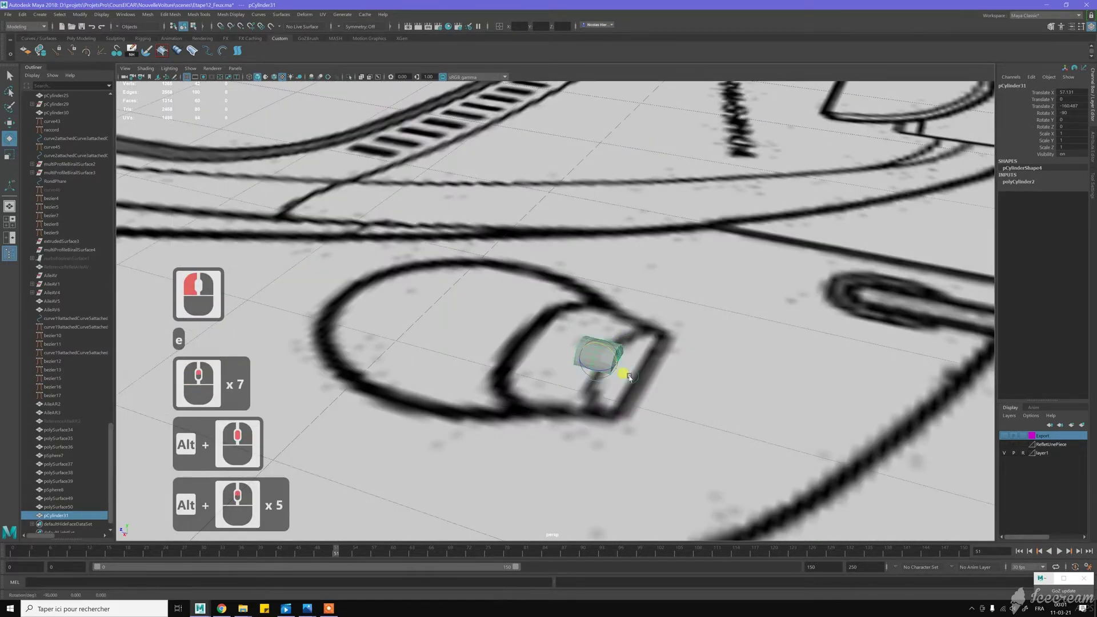
pyautogui.scroll(-7, 630, 377)
pyautogui.press('w')
# - Switch to the four-view layout and frame the tail lamp drawing in the top and side views
pyautogui.scroll(-7, 625, 372)
pyautogui.keyDown('alt'); pyautogui.moveTo(583, 366); pyautogui.dragTo(577, 366); pyautogui.keyUp('alt')
pyautogui.press('space')
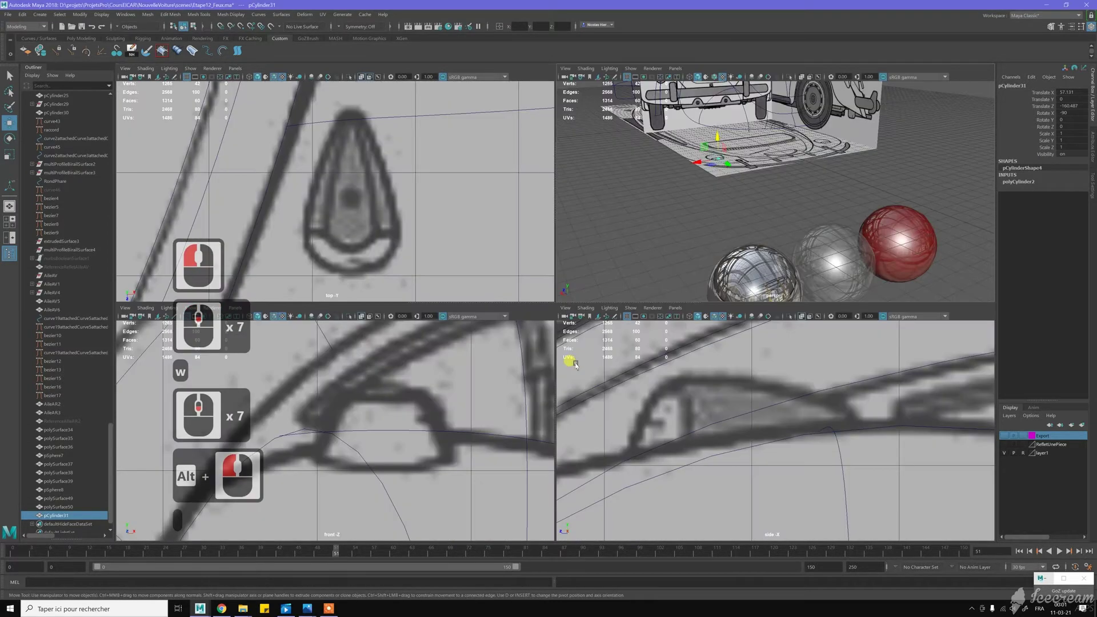
pyautogui.scroll(-15, 398, 401)
pyautogui.scroll(-20, 395, 395)
pyautogui.scroll(-20, 343, 223)
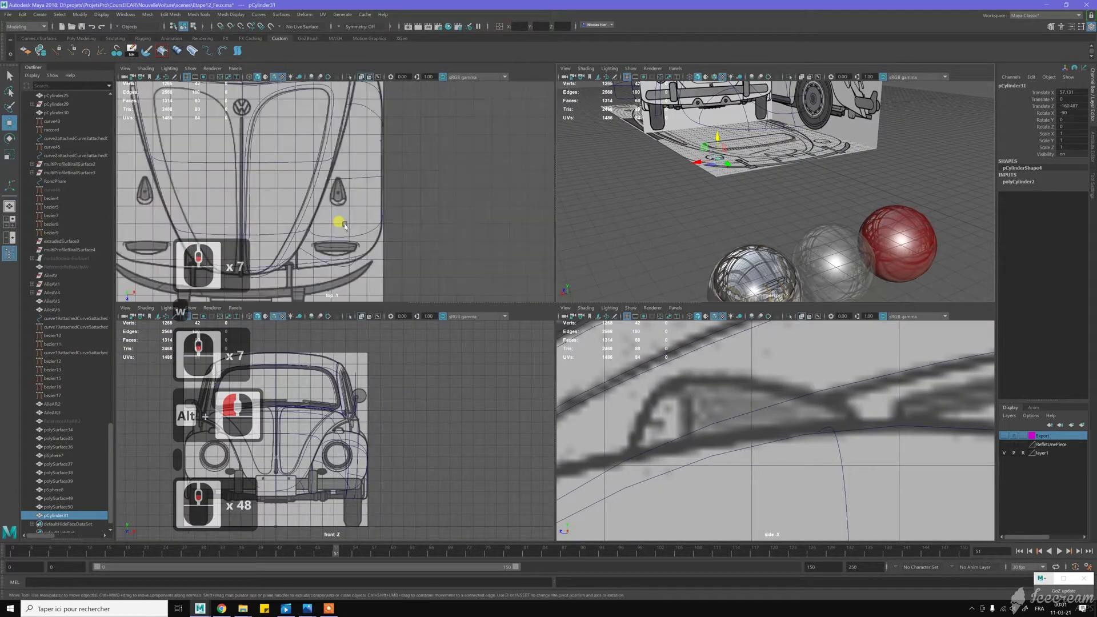
pyautogui.keyDown('alt'); pyautogui.scroll(11, 354, 172); pyautogui.keyUp('alt')
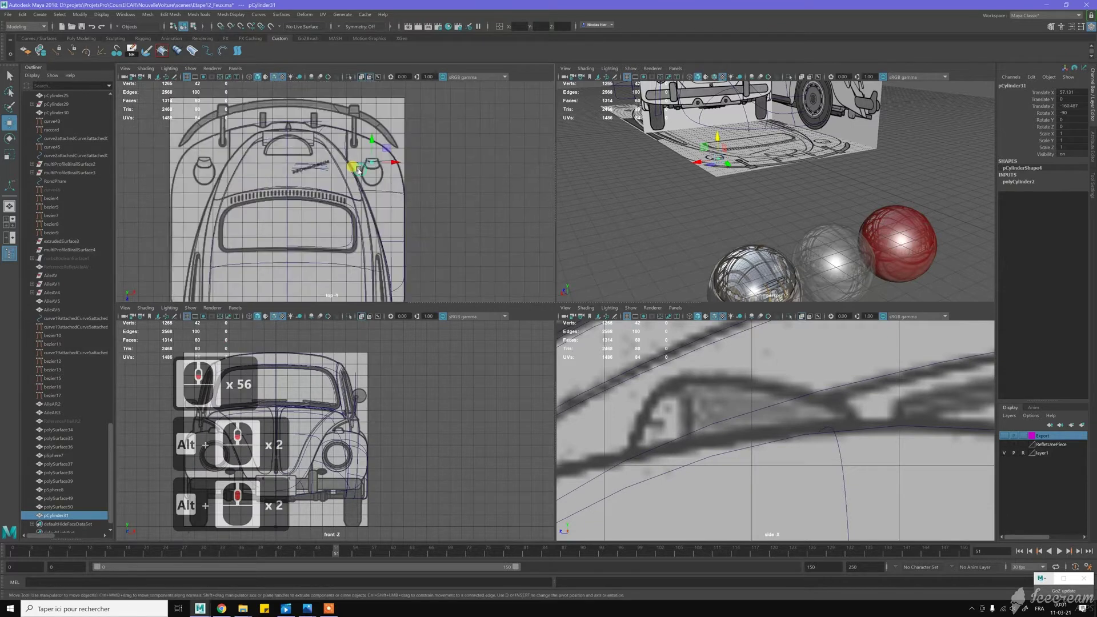
pyautogui.keyDown('alt'); pyautogui.scroll(13, 360, 145); pyautogui.keyUp('alt')
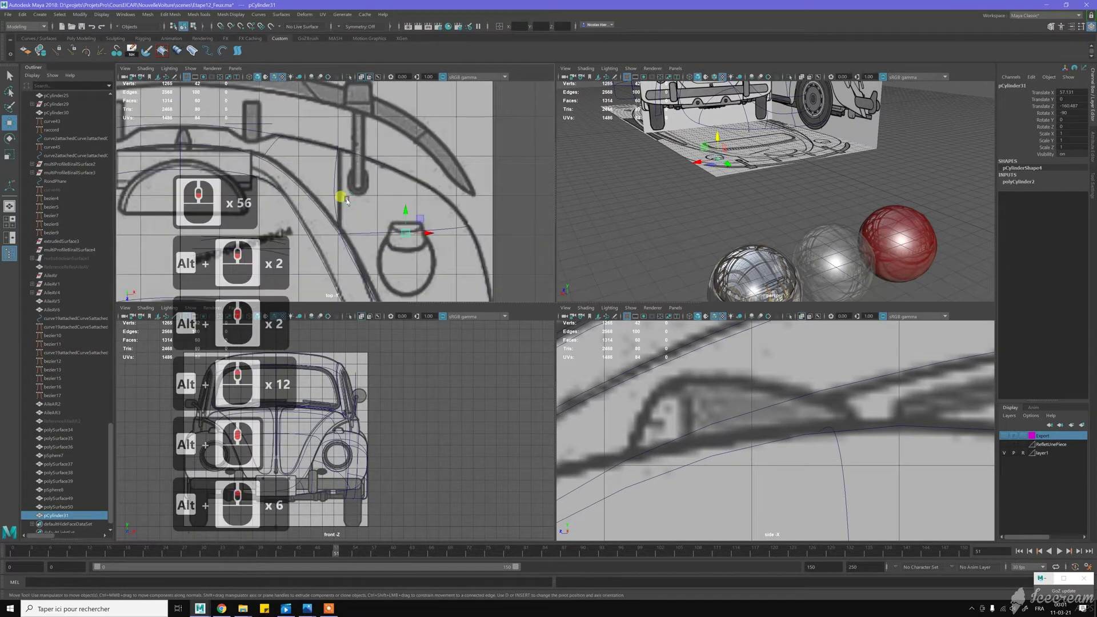
pyautogui.keyDown('alt'); pyautogui.moveTo(293, 166); pyautogui.dragTo(269, 152, button='middle'); pyautogui.keyUp('alt')
pyautogui.scroll(-14, 693, 415)
pyautogui.keyDown('alt'); pyautogui.scroll(-6, 694, 410); pyautogui.keyUp('alt')
pyautogui.keyDown('alt'); pyautogui.moveTo(693, 409); pyautogui.dragTo(518, 369, button='middle'); pyautogui.keyUp('alt')
pyautogui.keyDown('alt'); pyautogui.moveTo(777, 415); pyautogui.dragTo(656, 410, button='middle'); pyautogui.keyUp('alt')
pyautogui.keyDown('alt'); pyautogui.scroll(4, 762, 392); pyautogui.keyUp('alt')
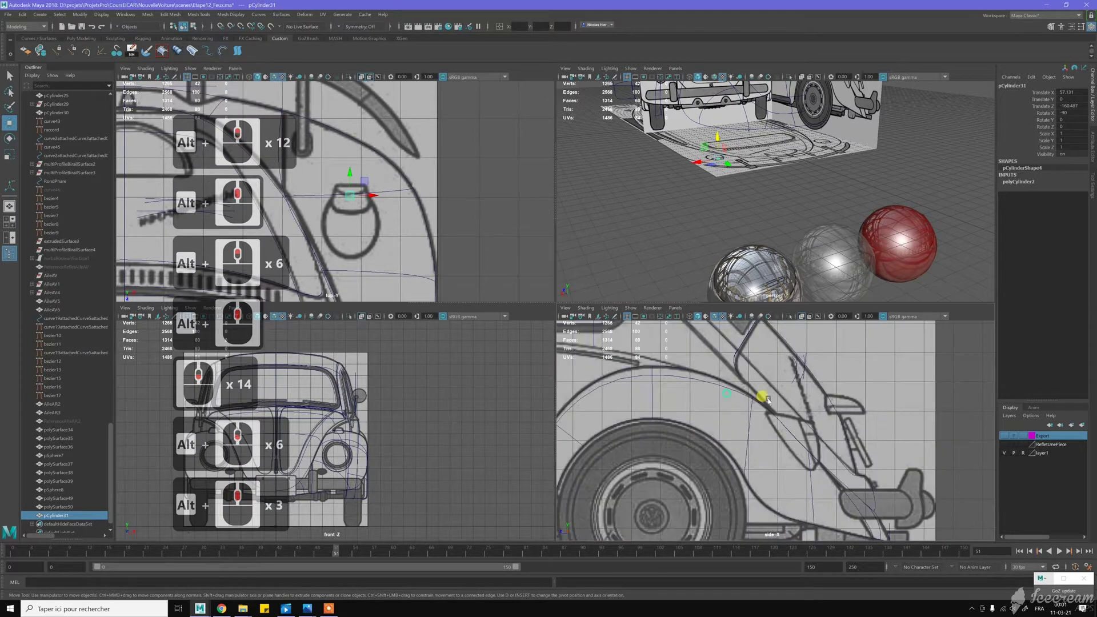
pyautogui.keyDown('alt'); pyautogui.scroll(11, 844, 422); pyautogui.keyUp('alt')
pyautogui.keyDown('alt'); pyautogui.moveTo(862, 409); pyautogui.dragTo(835, 392, button='middle'); pyautogui.keyUp('alt')
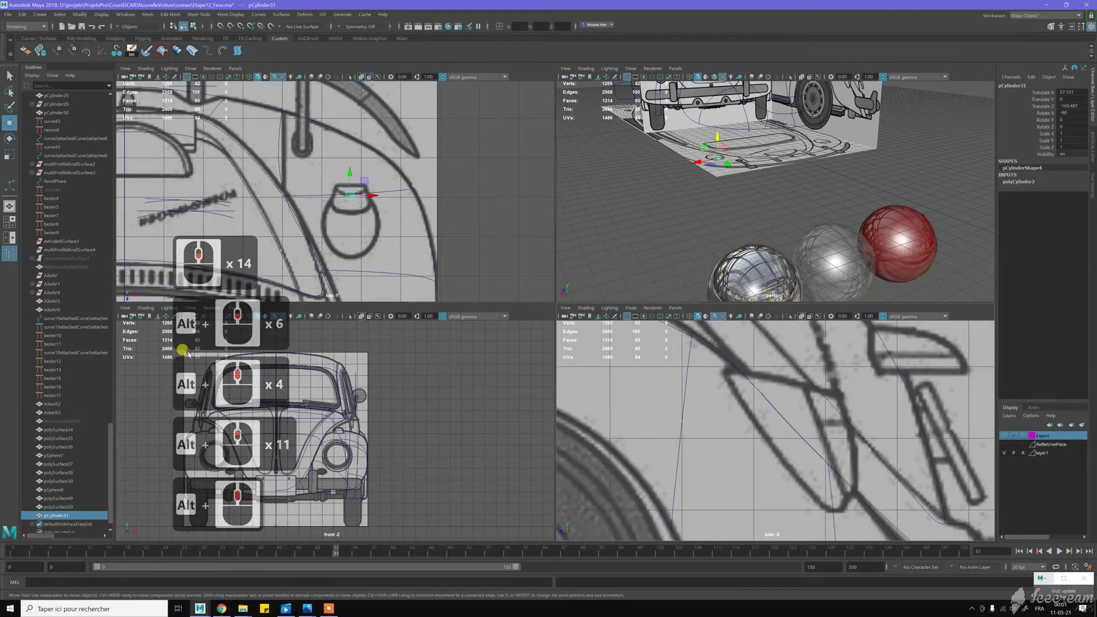
# - Change the front view to the predefined Back view and frame the rear of the car
pyautogui.click(131, 309)
pyautogui.click(177, 466)
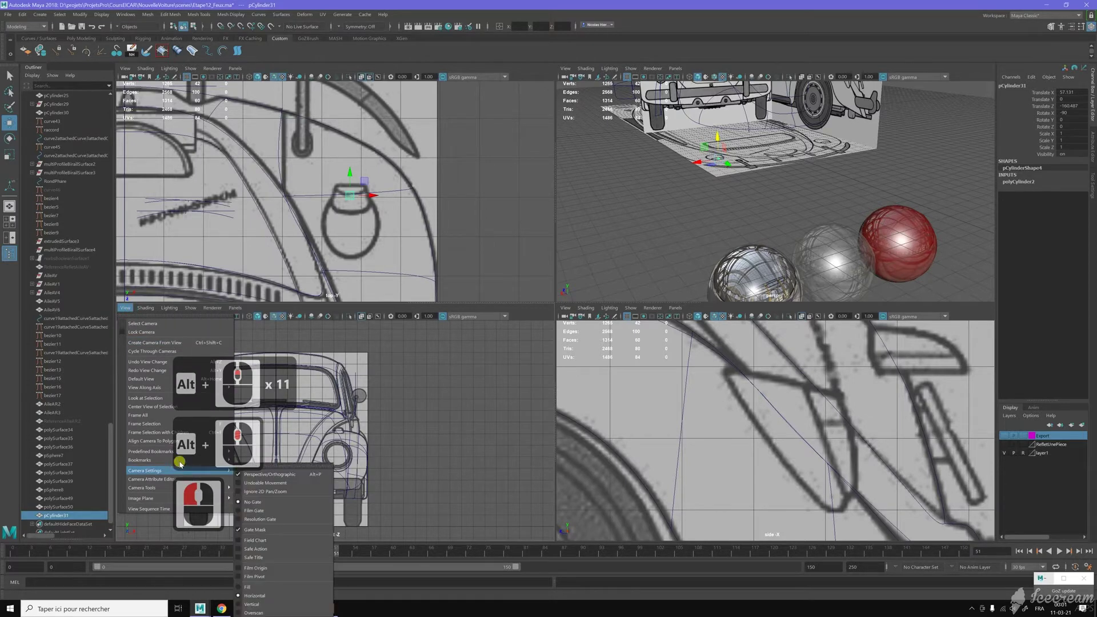
pyautogui.moveTo(215, 451)
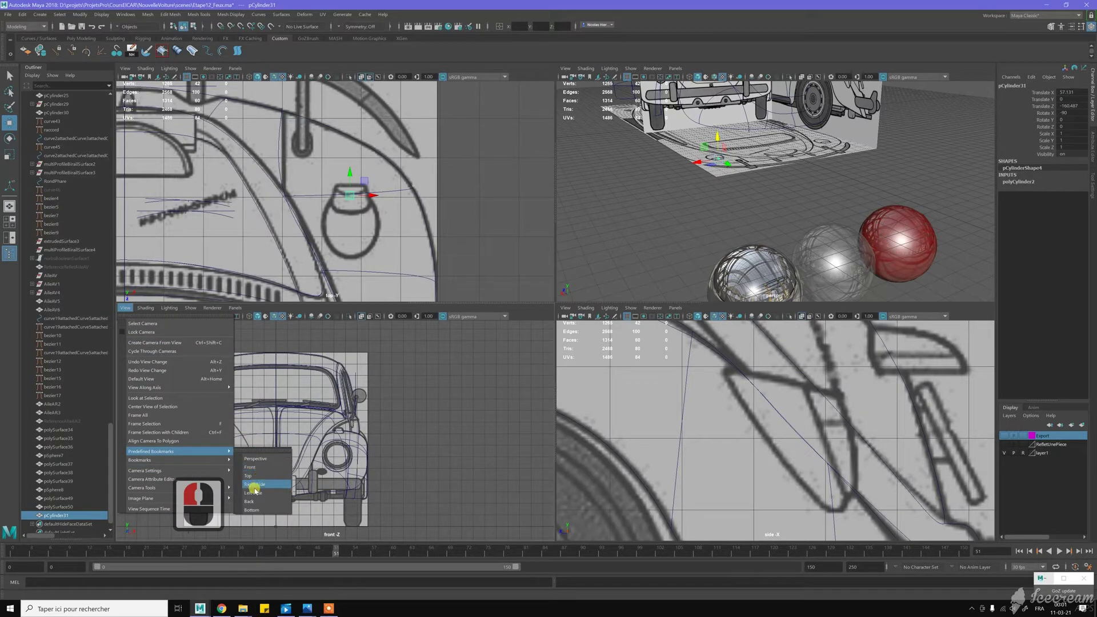
pyautogui.click(255, 502)
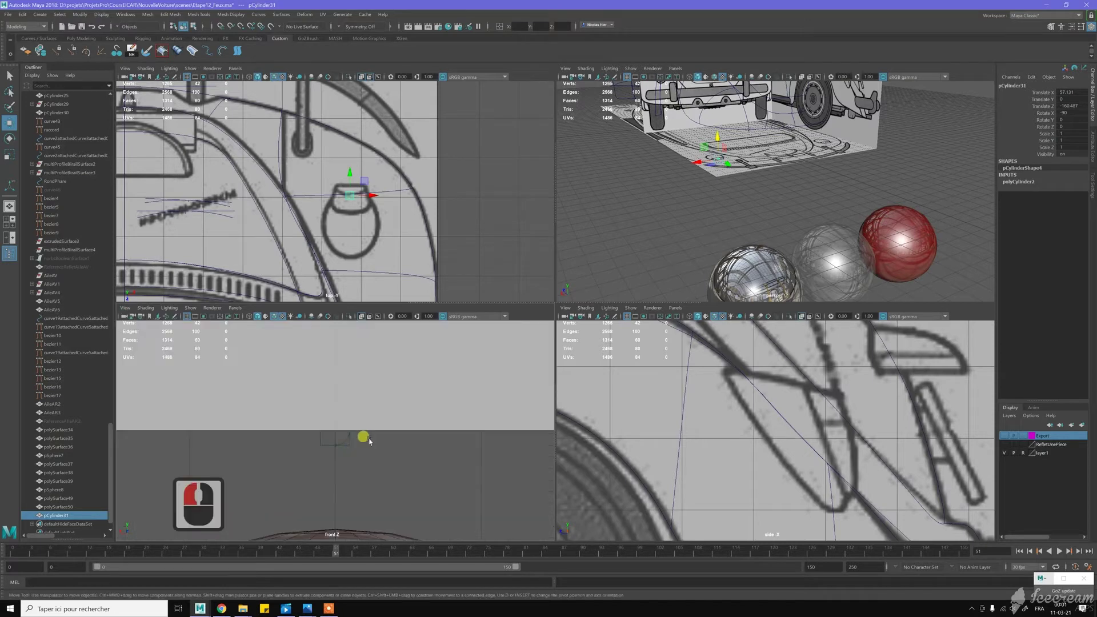
pyautogui.scroll(-17, 364, 441)
pyautogui.scroll(-12, 371, 441)
pyautogui.keyDown('alt'); pyautogui.moveTo(315, 396); pyautogui.dragTo(398, 451, button='middle'); pyautogui.keyUp('alt')
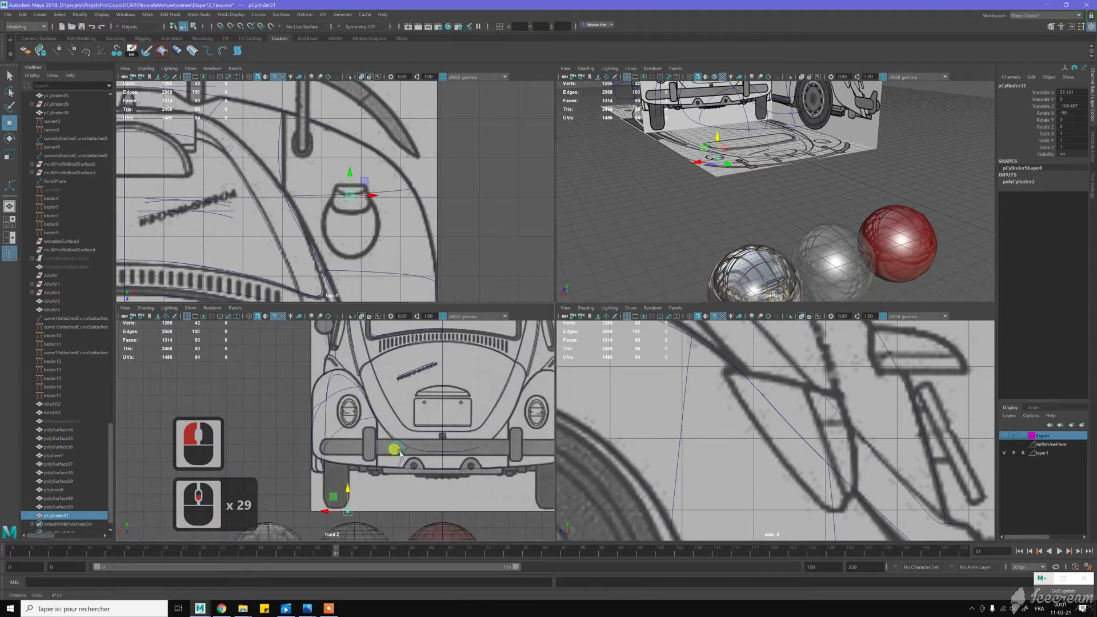
# - Raise the cylinder onto the tail lamp in the rear blueprint and align it sideways, at about X 56.2 and Y 59.6
pyautogui.keyDown('alt'); pyautogui.scroll(4, 346, 509); pyautogui.keyUp('alt')
pyautogui.moveTo(351, 519); pyautogui.dragTo(352, 382)
pyautogui.scroll(12, 352, 386)
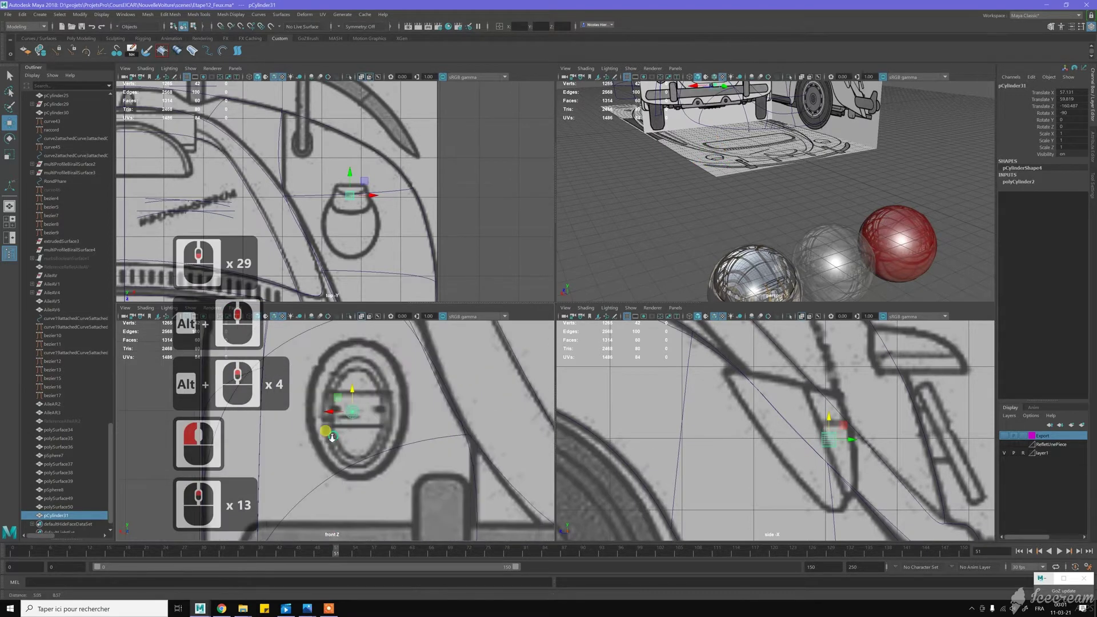
pyautogui.scroll(1, 351, 387)
pyautogui.keyDown('alt'); pyautogui.moveTo(351, 388); pyautogui.dragTo(333, 406, button='middle'); pyautogui.keyUp('alt')
pyautogui.keyDown('alt'); pyautogui.scroll(3, 333, 406); pyautogui.keyUp('alt')
pyautogui.moveTo(333, 406); pyautogui.dragTo(333, 405)
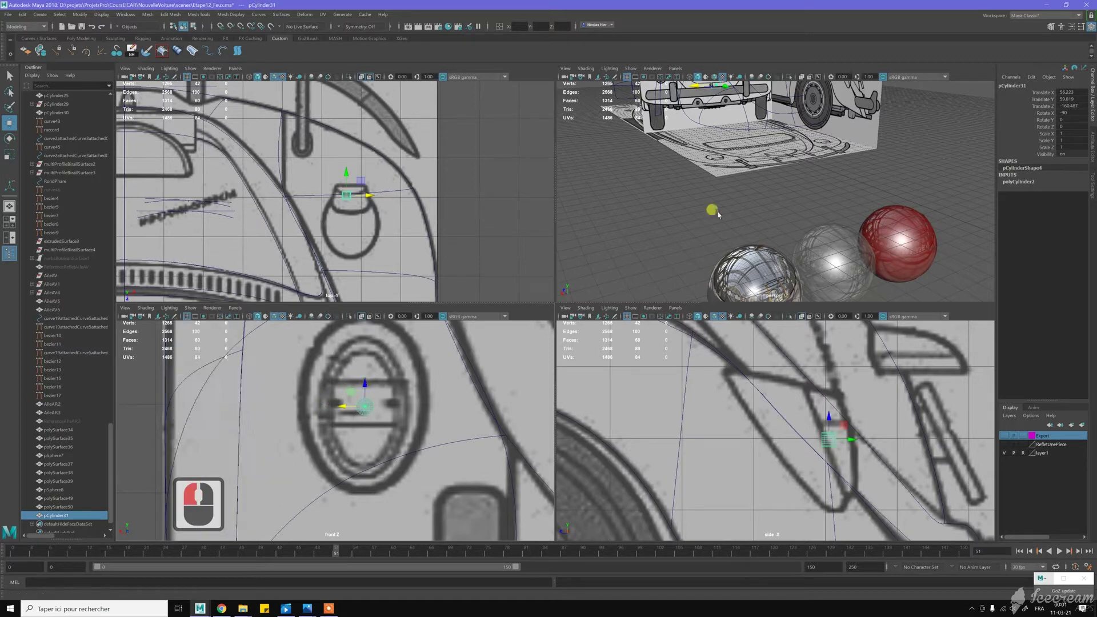
# - Set the cylinder's radius to 4.9 to match the lamp's inner width
pyautogui.press('t')
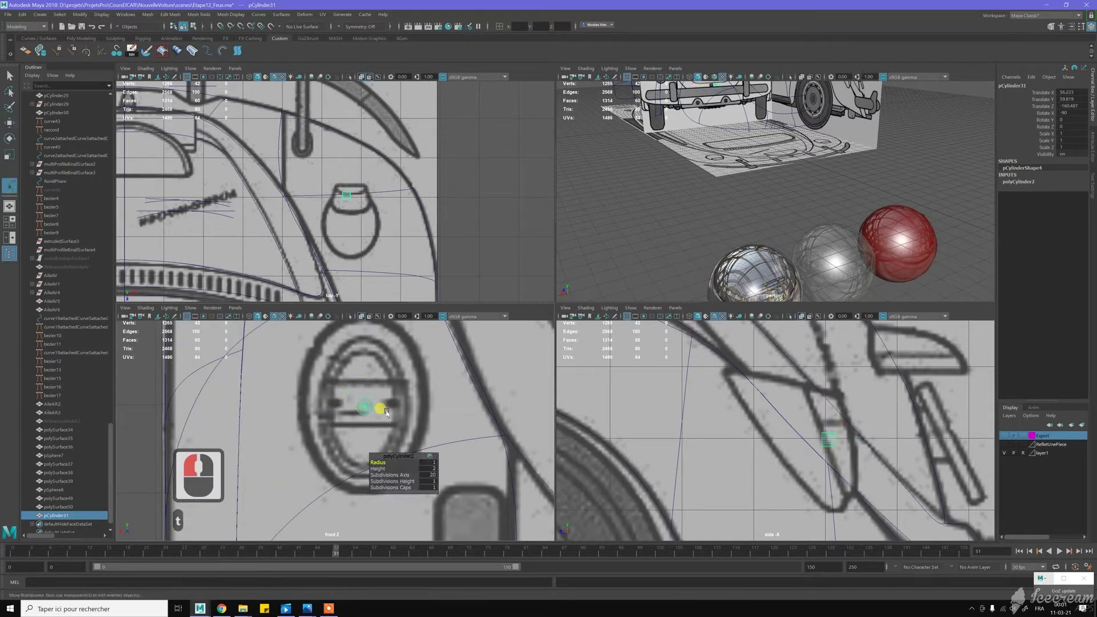
pyautogui.moveTo(381, 462); pyautogui.dragTo(394, 461)
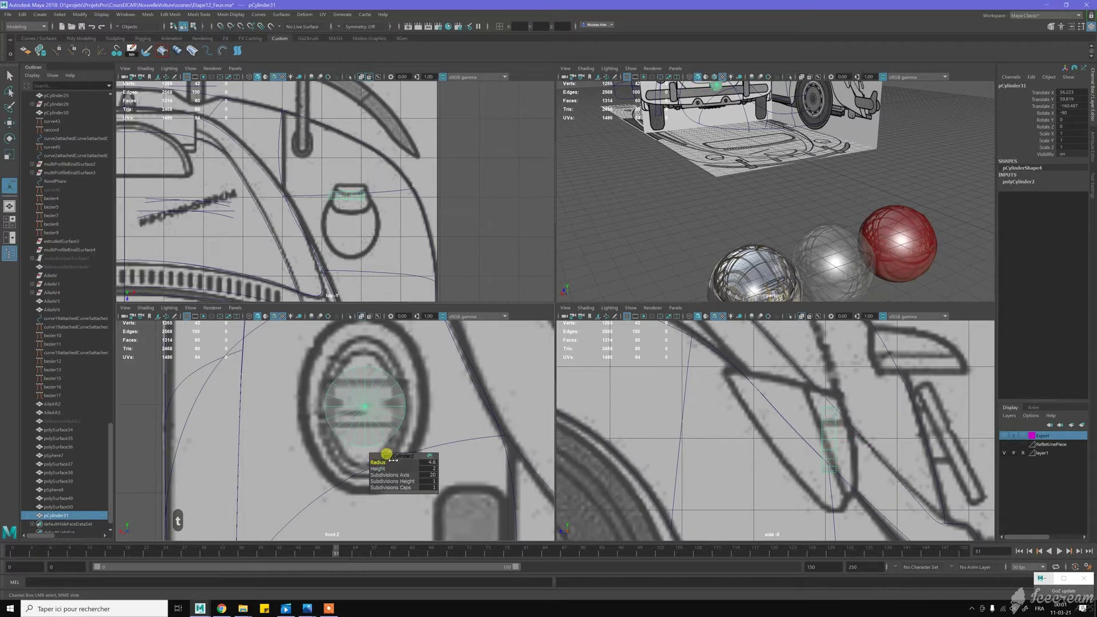
pyautogui.moveTo(393, 460); pyautogui.dragTo(395, 461)
pyautogui.moveTo(366, 350)
pyautogui.mouseDown()
pyautogui.moveTo(364, 339)
pyautogui.moveTo(347, 350)
pyautogui.moveTo(327, 384)
pyautogui.moveTo(350, 462)
pyautogui.moveTo(321, 363)
pyautogui.moveTo(372, 200)
pyautogui.mouseUp()
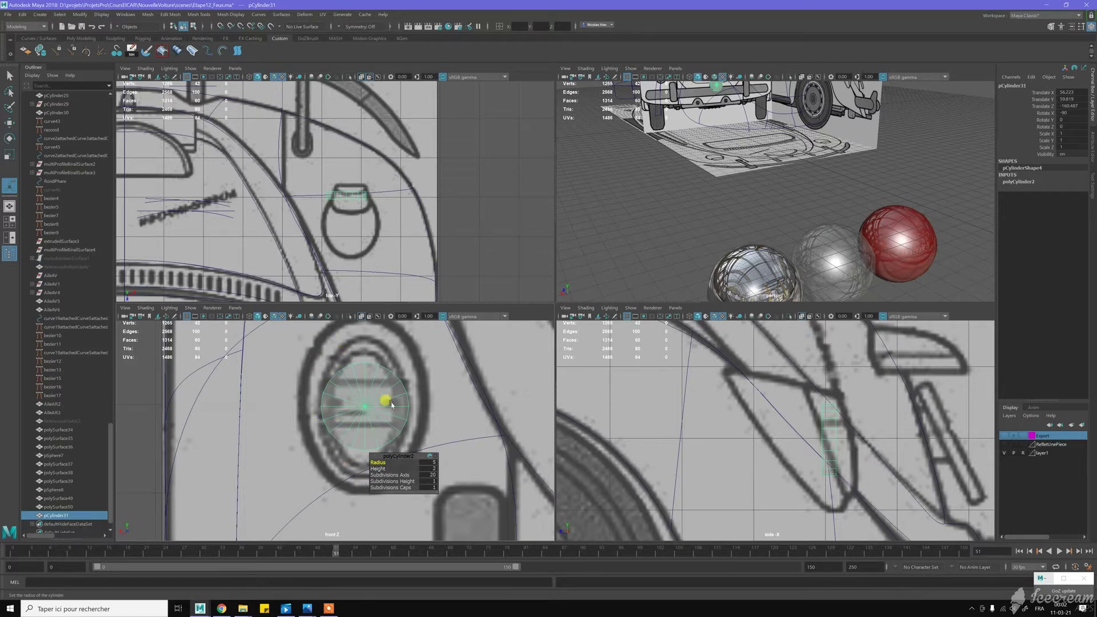
pyautogui.middleClick(362, 392)
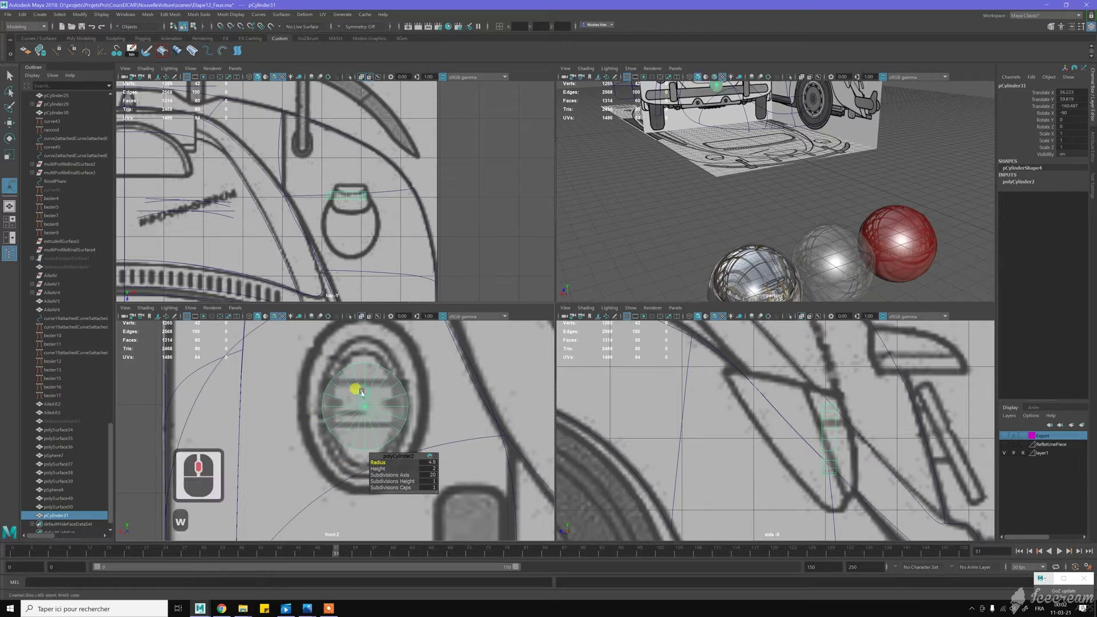
# - Nudge the cylinder sideways and vertically to centre it on the tail lamp in the rear view
pyautogui.press('w')
pyautogui.moveTo(341, 407); pyautogui.dragTo(362, 389)
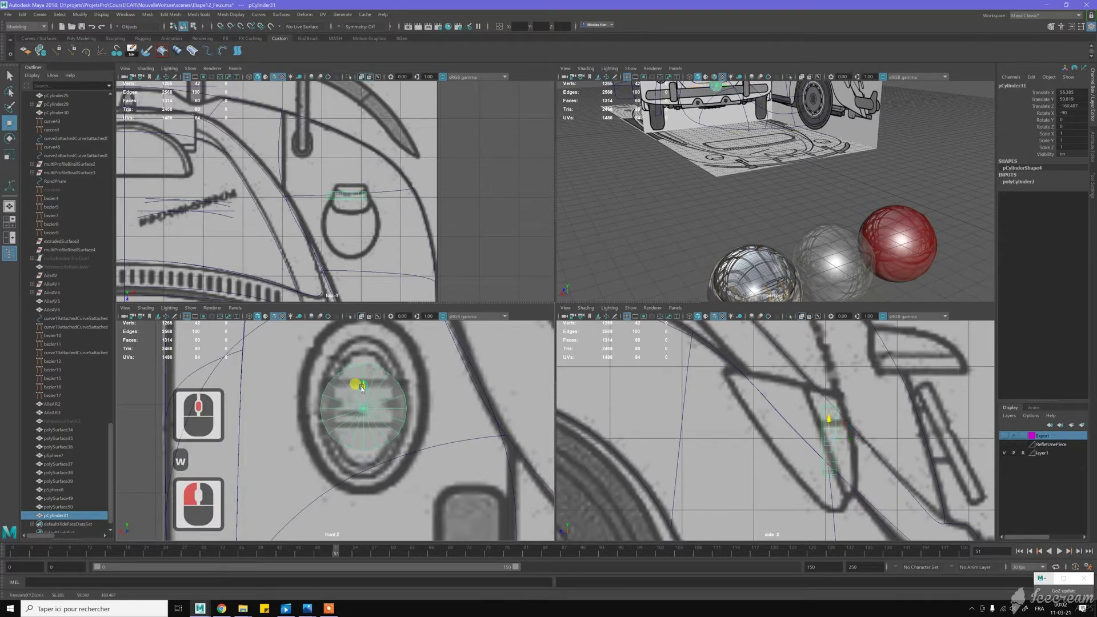
pyautogui.click(406, 402)
# - Set the cylinder's axis subdivisions to 32
pyautogui.press('t')
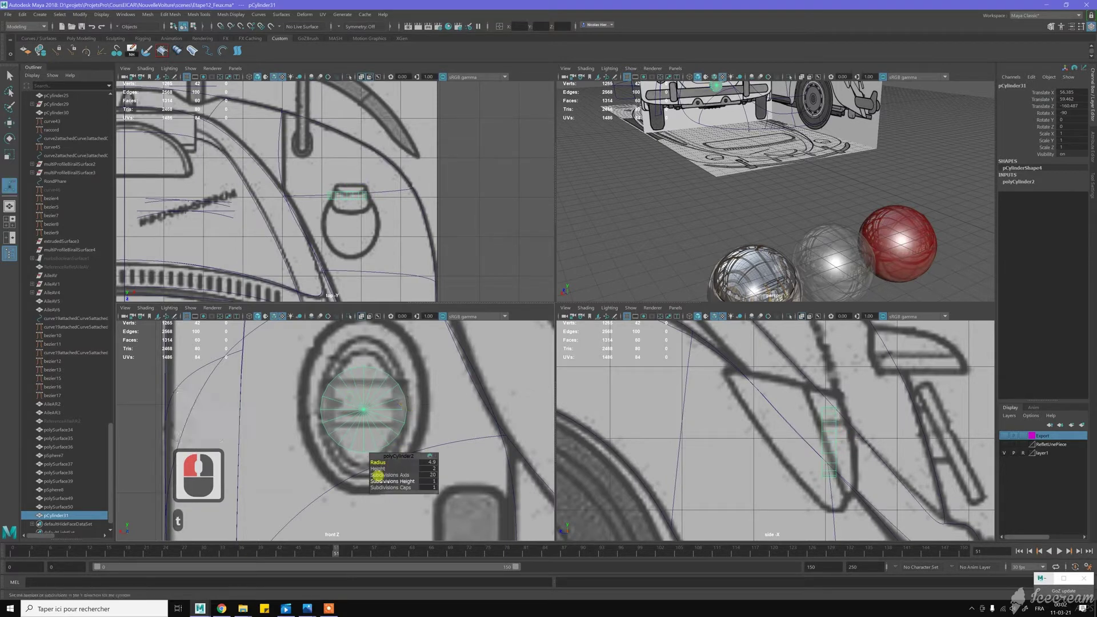
pyautogui.click(435, 474)
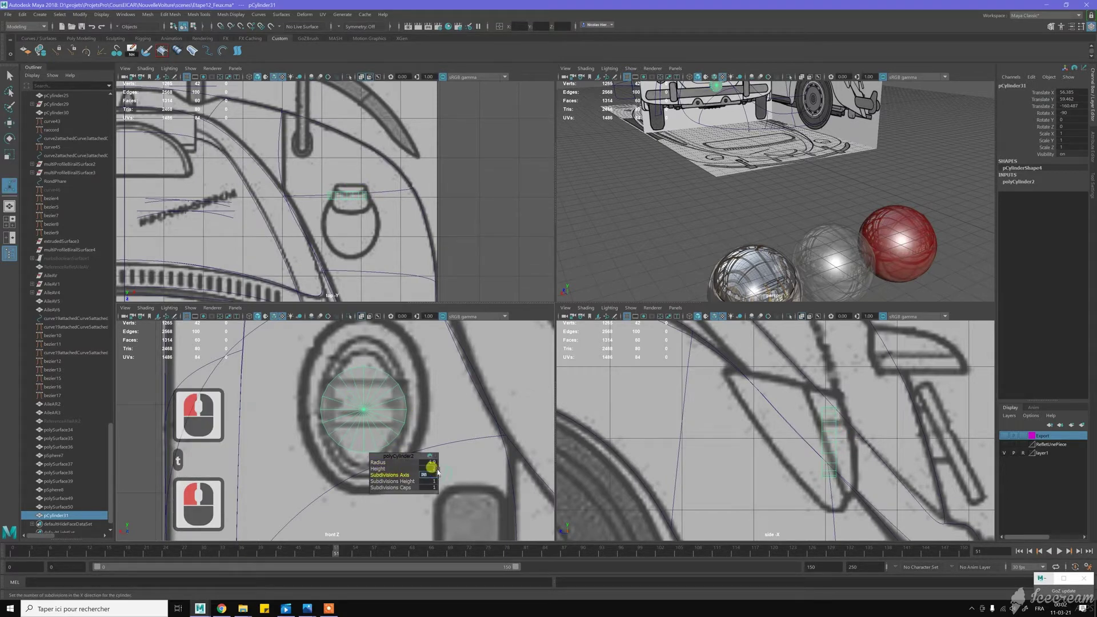
pyautogui.write('32')
pyautogui.press('Return')
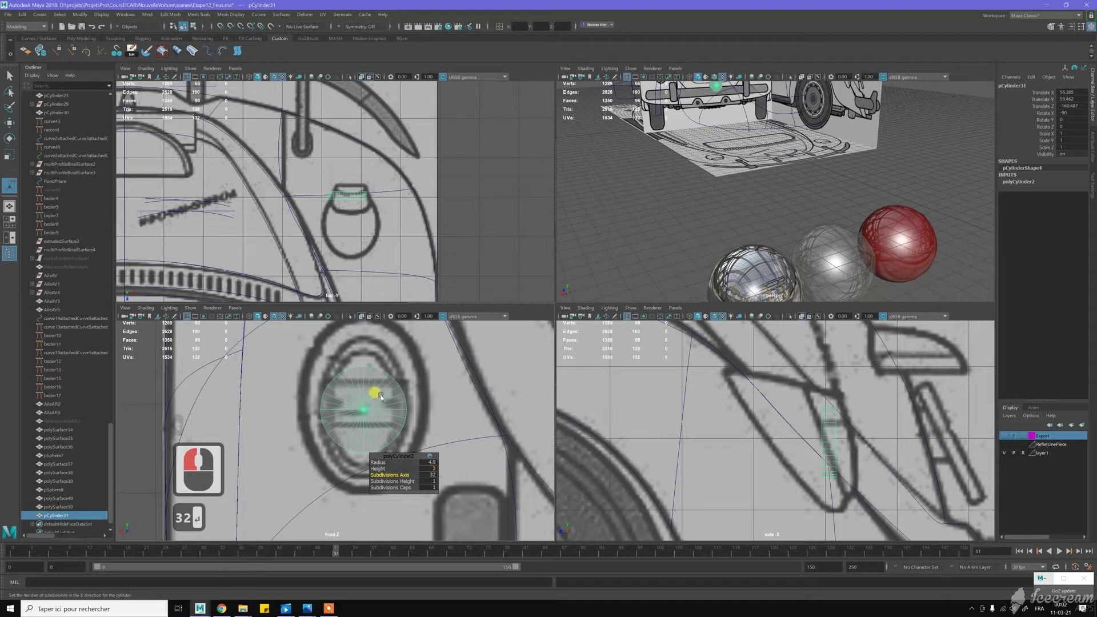
pyautogui.moveTo(324, 350)
pyautogui.mouseDown(button='middle')
pyautogui.moveTo(328, 374)
pyautogui.moveTo(418, 388)
pyautogui.mouseUp(button='middle')
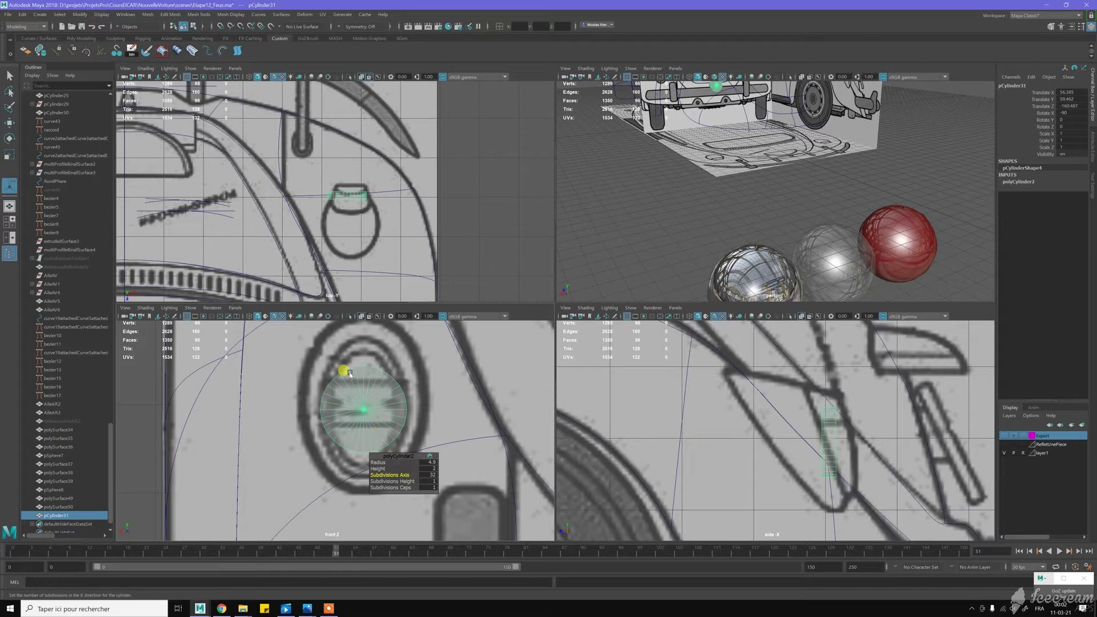
# - Set the cylinder's cap subdivisions to 2 and return to the Move tool
pyautogui.click(444, 483)
pyautogui.write('2')
pyautogui.press('Return')
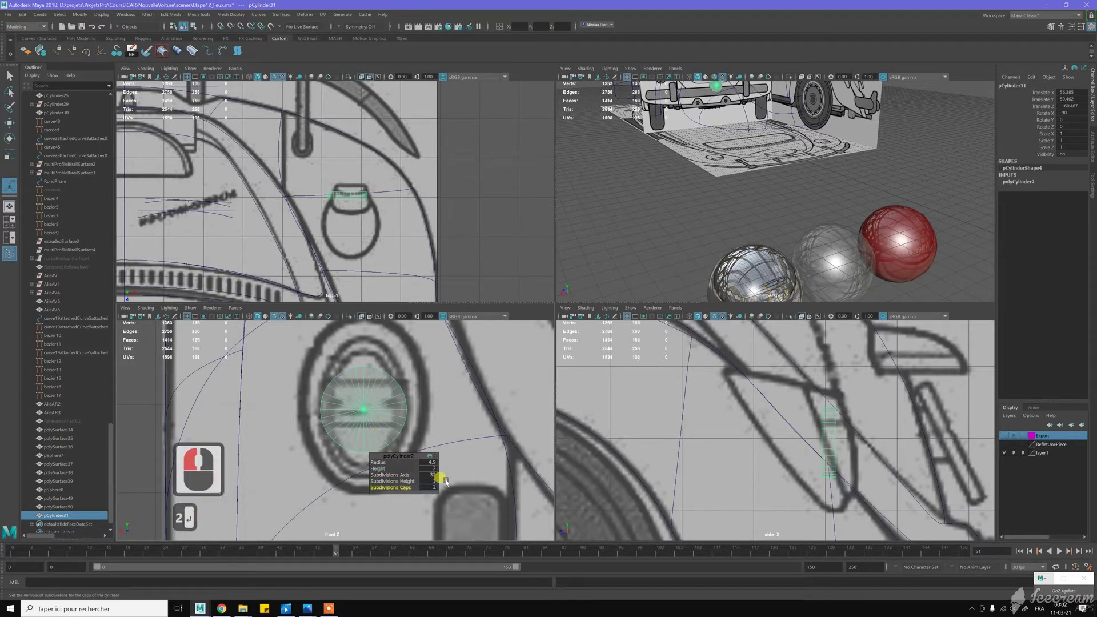
pyautogui.middleClick(373, 390)
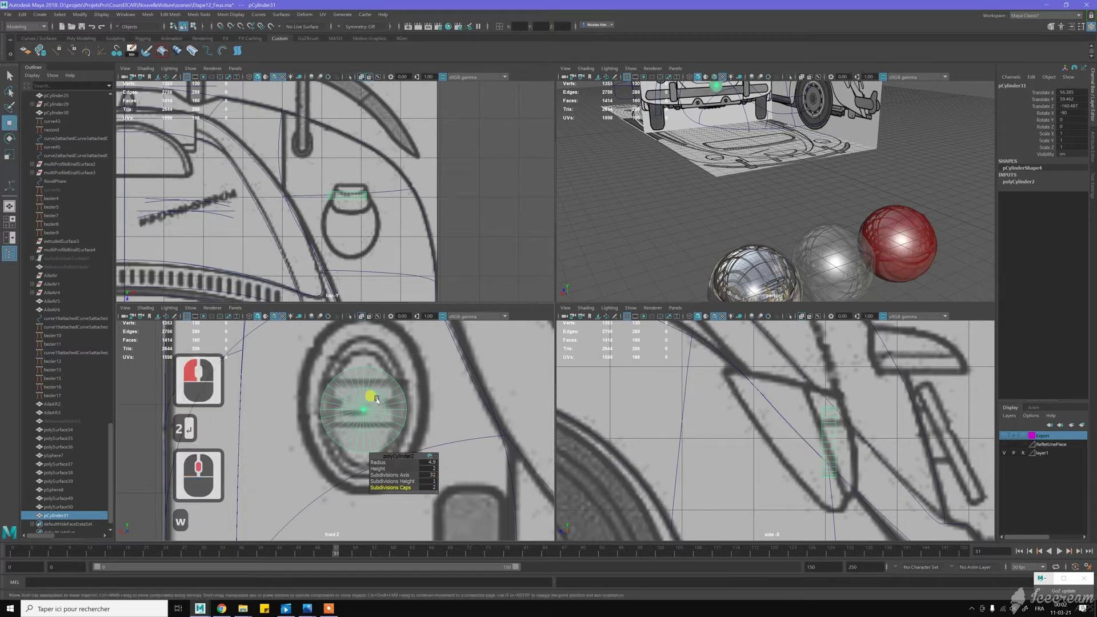
pyautogui.press('w')
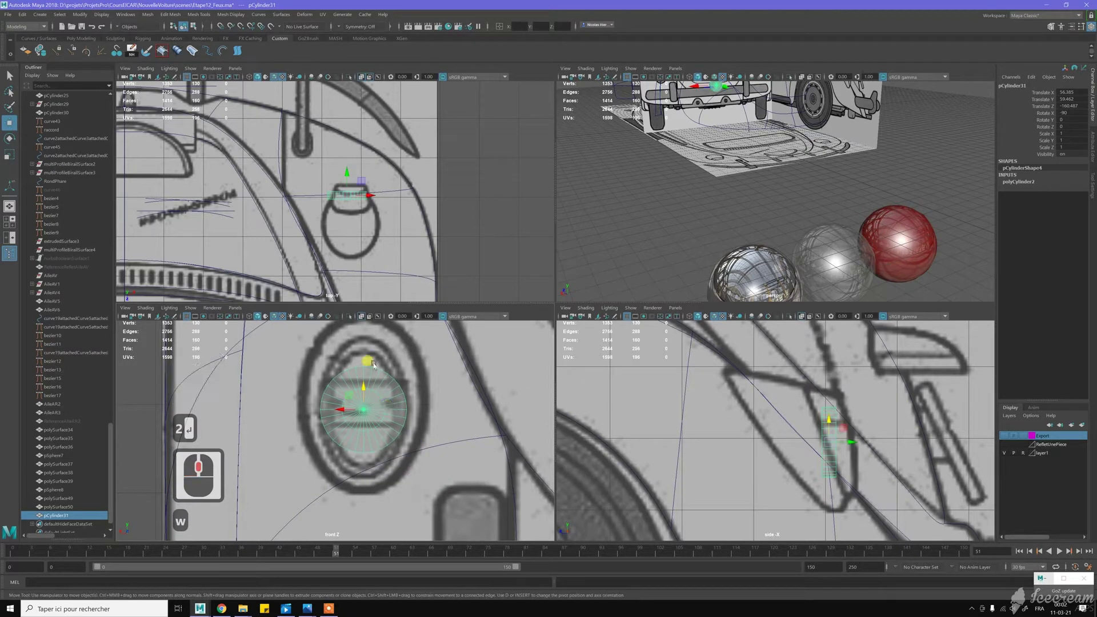
# - Delete the cylinder's history and stretch it vertically to a scale of 1.622 to match the lamp's inner oval in the rear view
pyautogui.hotkey('alt', 'd')
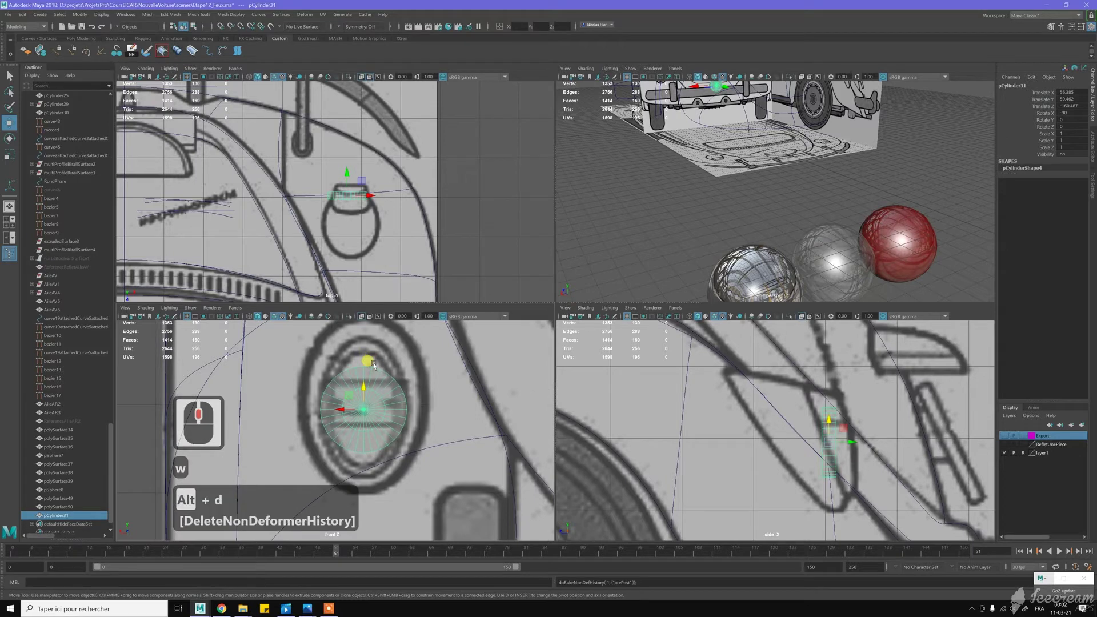
pyautogui.middleClick(368, 377)
pyautogui.press('r')
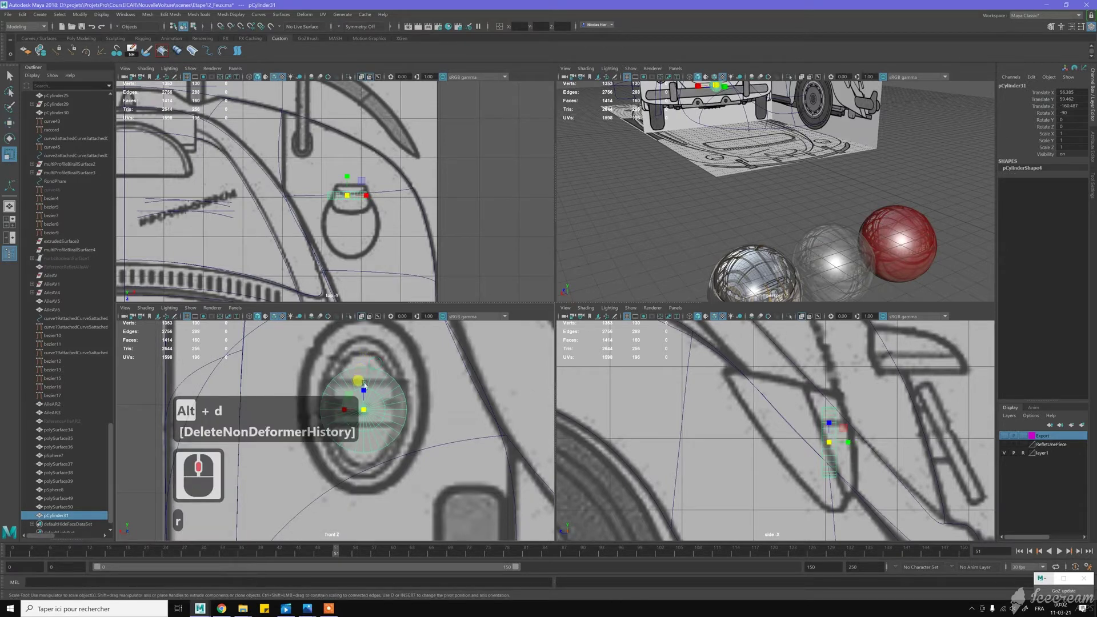
pyautogui.moveTo(372, 382)
pyautogui.mouseDown()
pyautogui.moveTo(397, 377)
pyautogui.moveTo(371, 386)
pyautogui.mouseUp()
pyautogui.press('w')
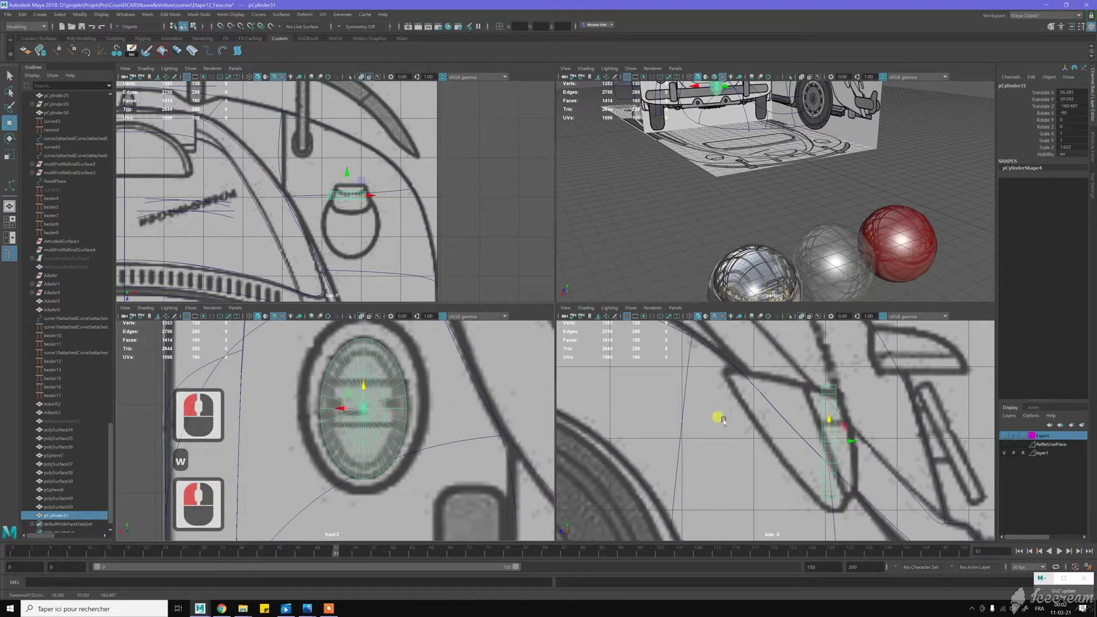
# - Shift the cylinder along its depth in the side view to align it with the tail lamp
pyautogui.scroll(2, 826, 422)
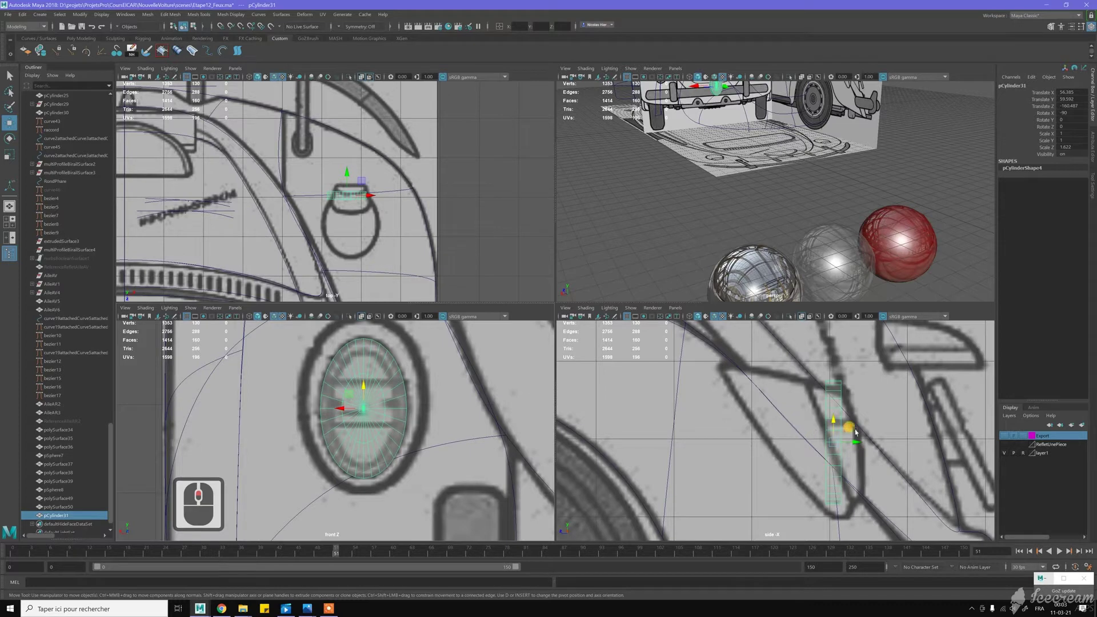
pyautogui.moveTo(856, 442)
pyautogui.mouseDown()
pyautogui.moveTo(836, 441)
pyautogui.moveTo(852, 442)
pyautogui.mouseUp()
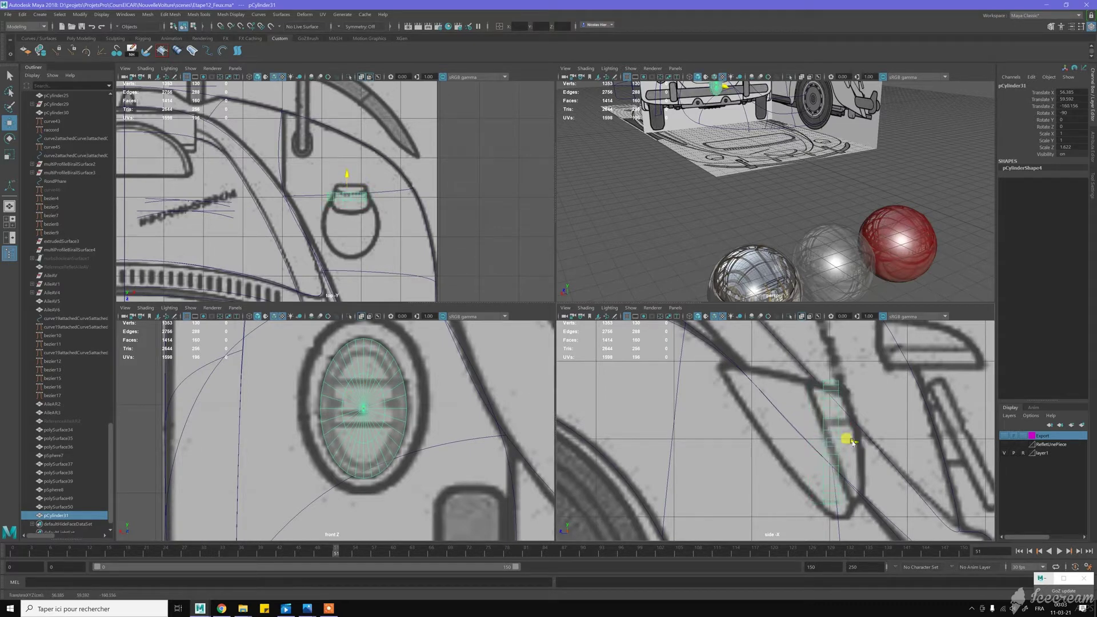
pyautogui.click(851, 443)
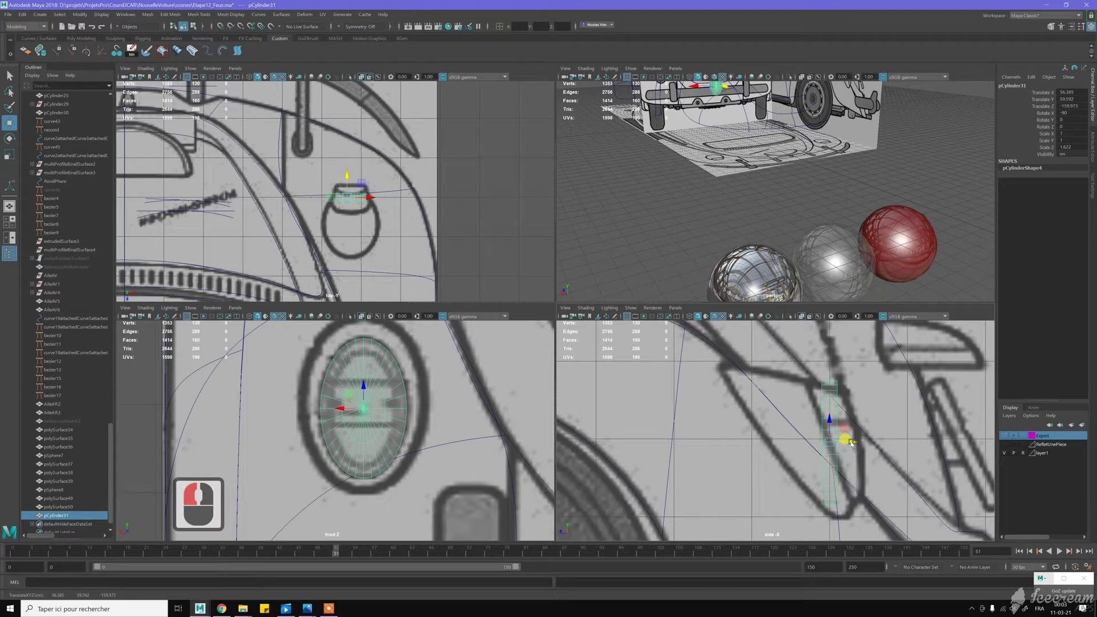
pyautogui.middleClick(821, 412)
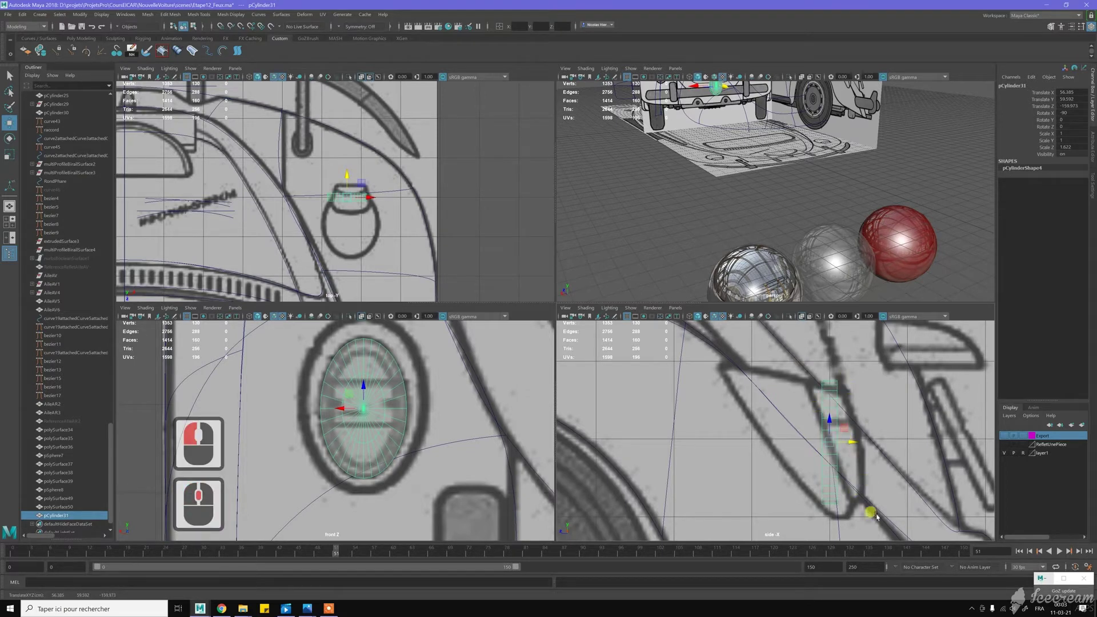
# - Tilt the cylinder to Rotate X -75 and move it onto the lamp in the side view
pyautogui.press('e')
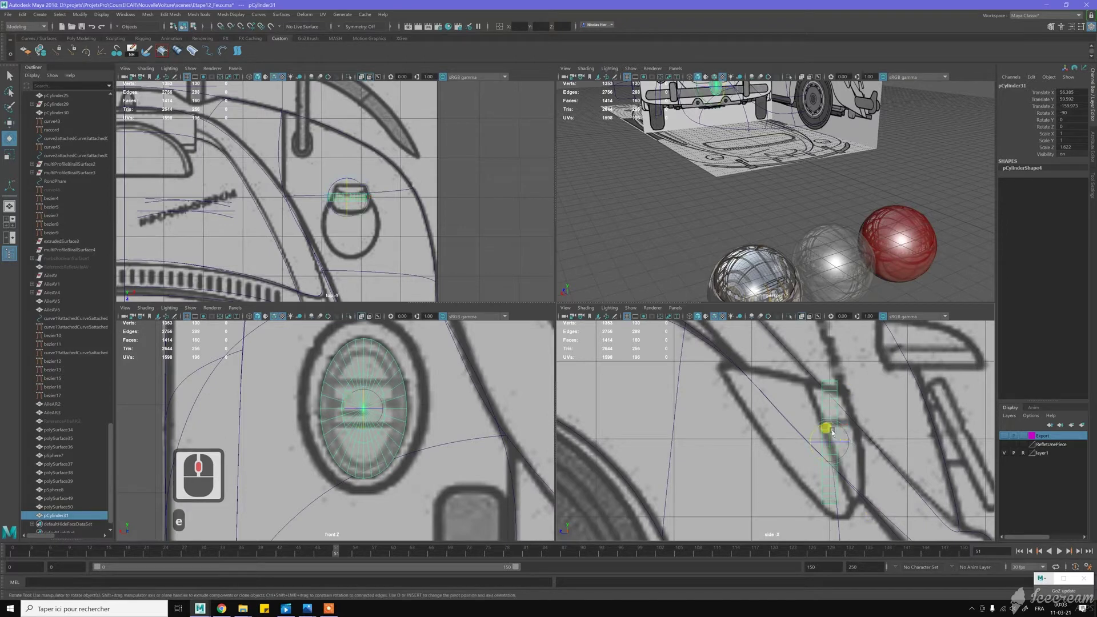
pyautogui.moveTo(801, 422); pyautogui.dragTo(857, 434)
pyautogui.press('w')
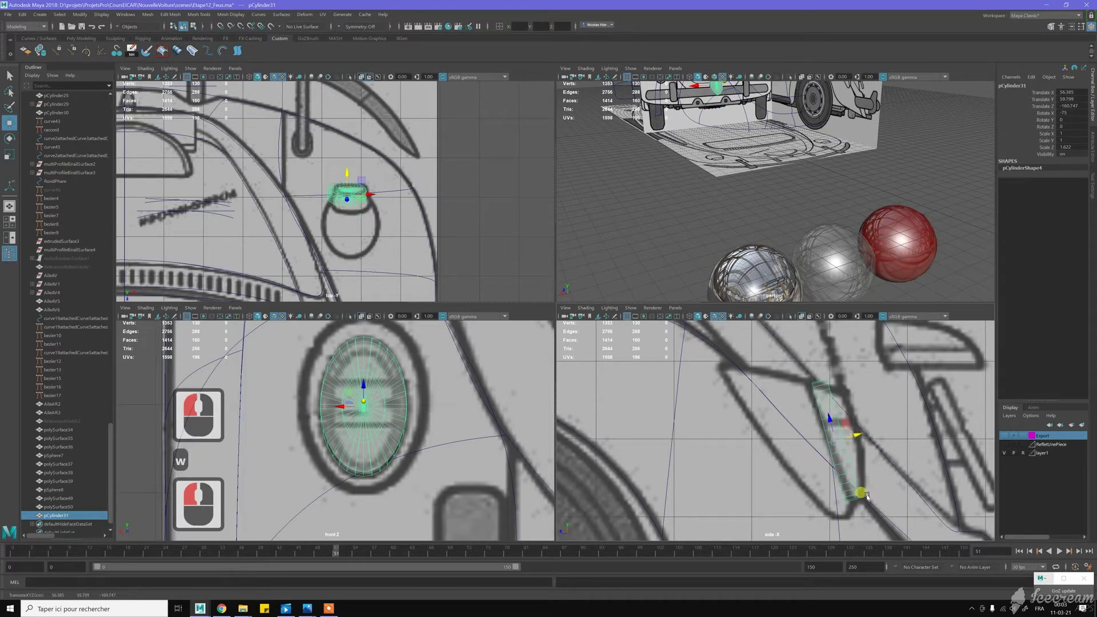
# - Fine-tune the cylinder's tilt in the side view so it follows the sloping base of the lamp
pyautogui.press('e')
pyautogui.press('j')
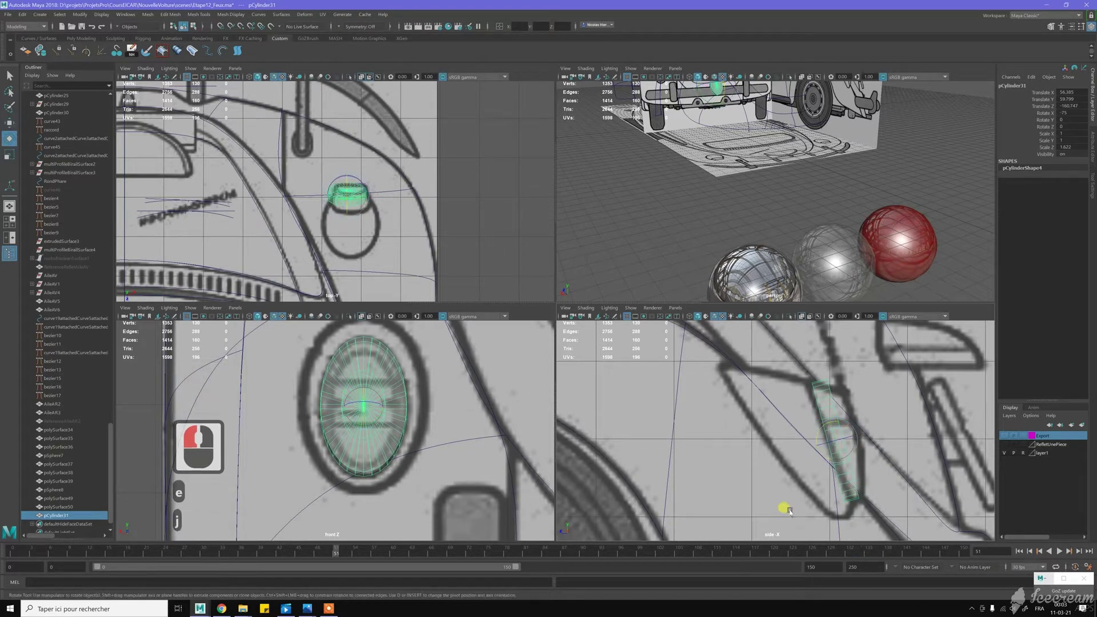
pyautogui.moveTo(791, 511); pyautogui.dragTo(795, 510)
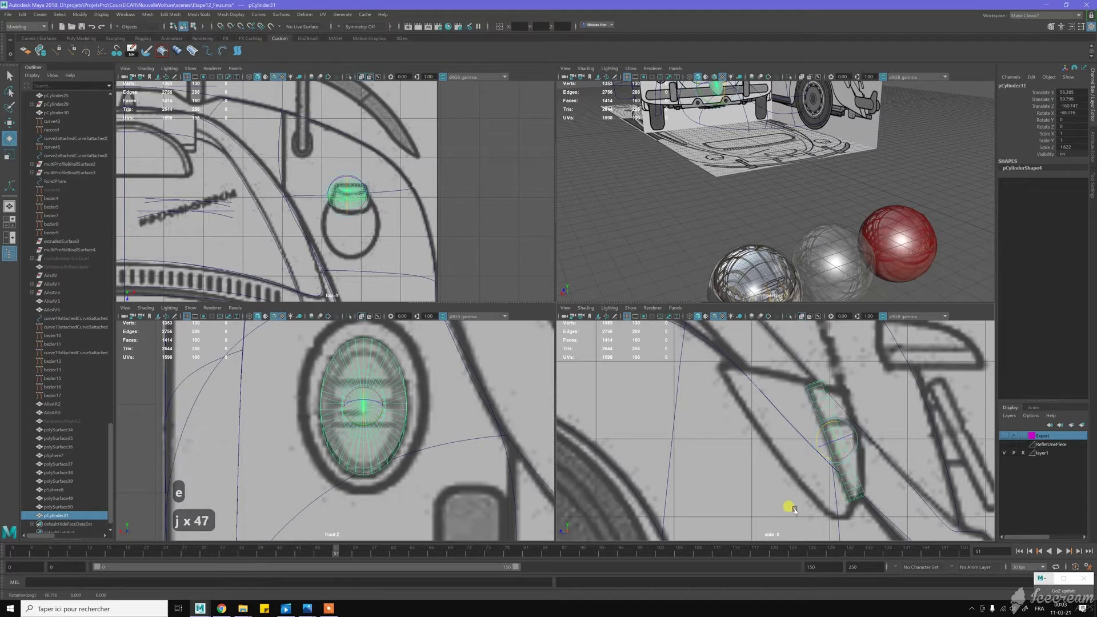
pyautogui.press('j')
pyautogui.middleClick(790, 509)
pyautogui.press('j')
pyautogui.press('j')
pyautogui.press('j')
pyautogui.press('w')
# - Select all the faces of the cylinder's outer cap, including both cap rings
pyautogui.keyDown('alt'); pyautogui.moveTo(695, 152); pyautogui.dragTo(780, 171, button='middle'); pyautogui.keyUp('alt')
pyautogui.keyDown('alt'); pyautogui.scroll(5, 716, 147); pyautogui.keyUp('alt')
pyautogui.keyDown('alt'); pyautogui.moveTo(780, 171); pyautogui.dragTo(792, 166); pyautogui.keyUp('alt')
pyautogui.keyDown('alt'); pyautogui.moveTo(791, 166); pyautogui.dragTo(794, 168, button='middle'); pyautogui.keyUp('alt')
pyautogui.keyDown('alt'); pyautogui.moveTo(795, 167); pyautogui.dragTo(774, 152, button='right'); pyautogui.keyUp('alt')
pyautogui.press('w')
pyautogui.click(773, 151)
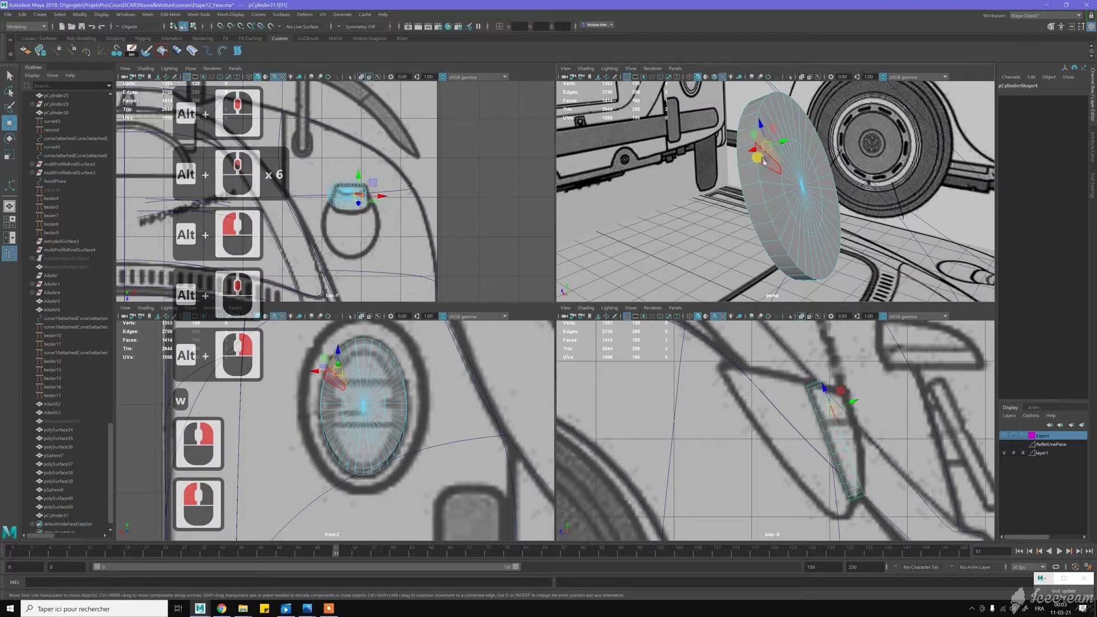
pyautogui.keyDown('shift'); pyautogui.doubleClick(764, 161); pyautogui.keyUp('shift')
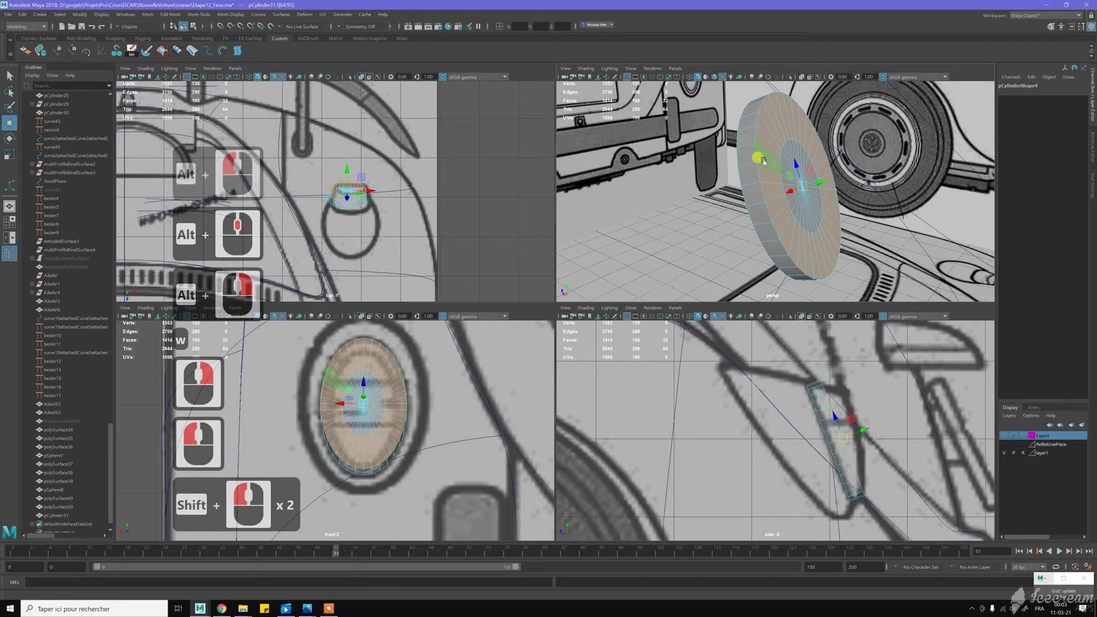
pyautogui.hotkey('shift', '.')
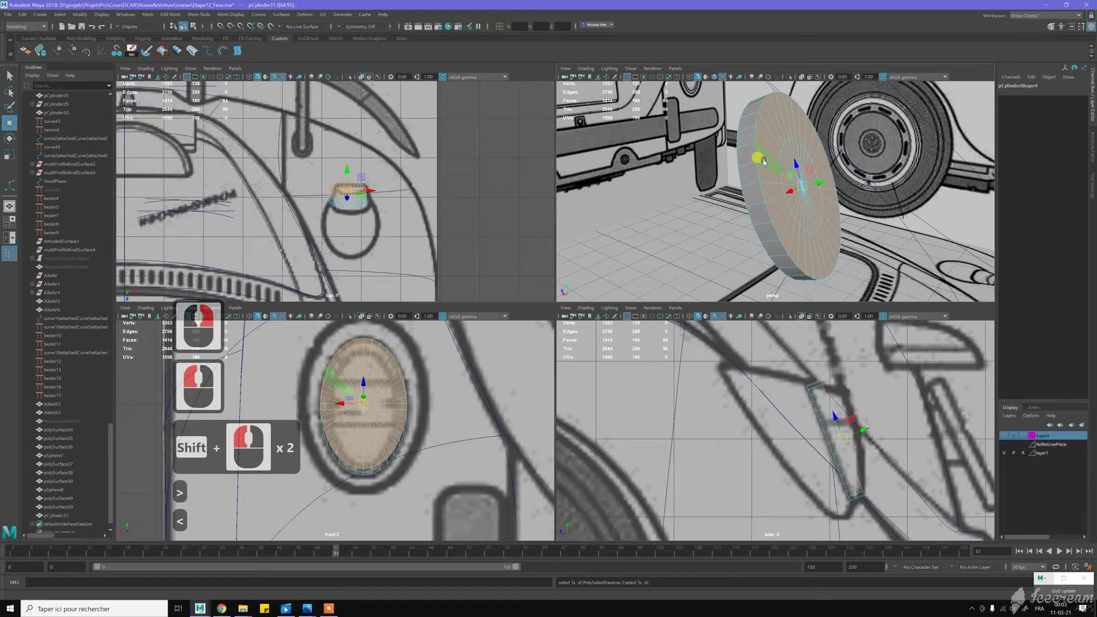
pyautogui.hotkey('shift', ',')
# - Rotate the outer cap faces in the side view to match the steeper angle of the lamp's outer face
pyautogui.keyDown('alt'); pyautogui.moveTo(895, 394); pyautogui.dragTo(784, 406, button='middle'); pyautogui.keyUp('alt')
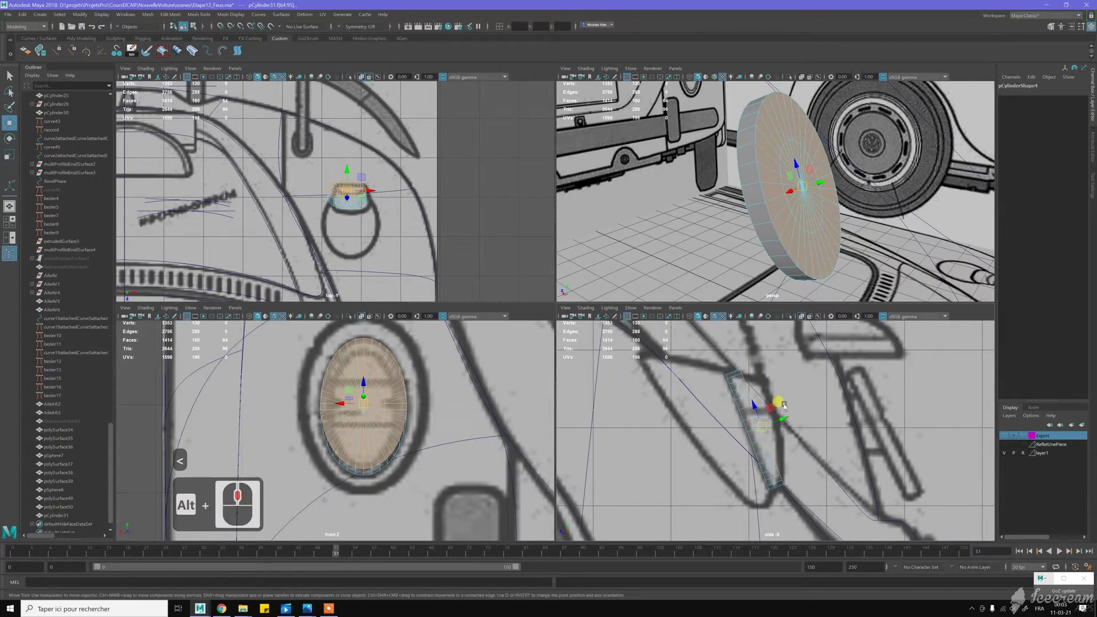
pyautogui.scroll(1, 784, 407)
pyautogui.press('e')
pyautogui.scroll(3, 786, 404)
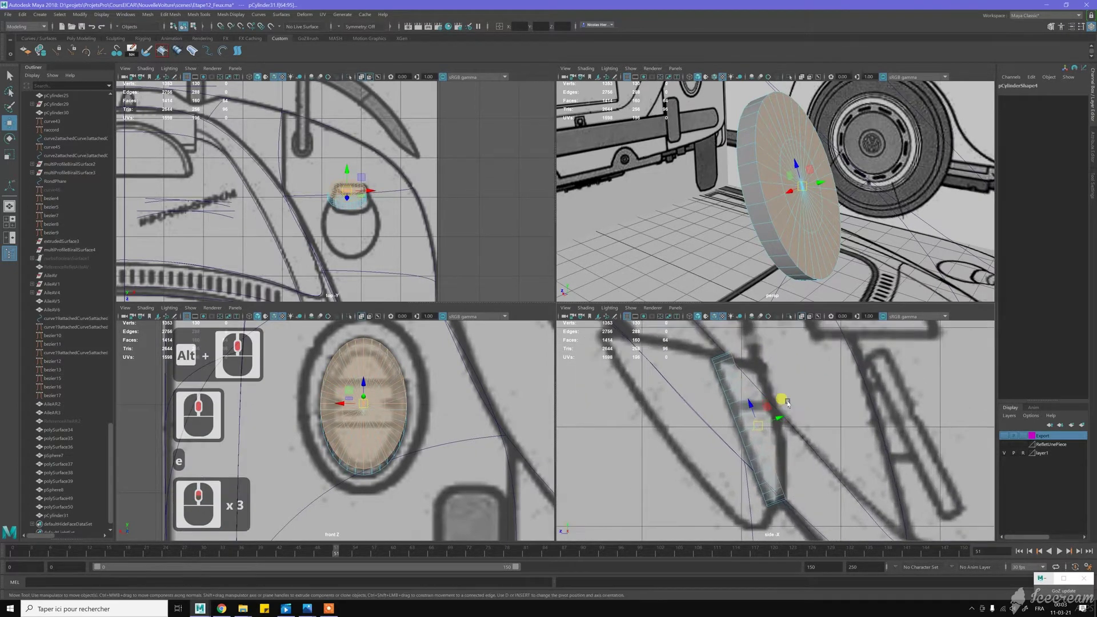
pyautogui.middleClick(784, 403)
pyautogui.press('e')
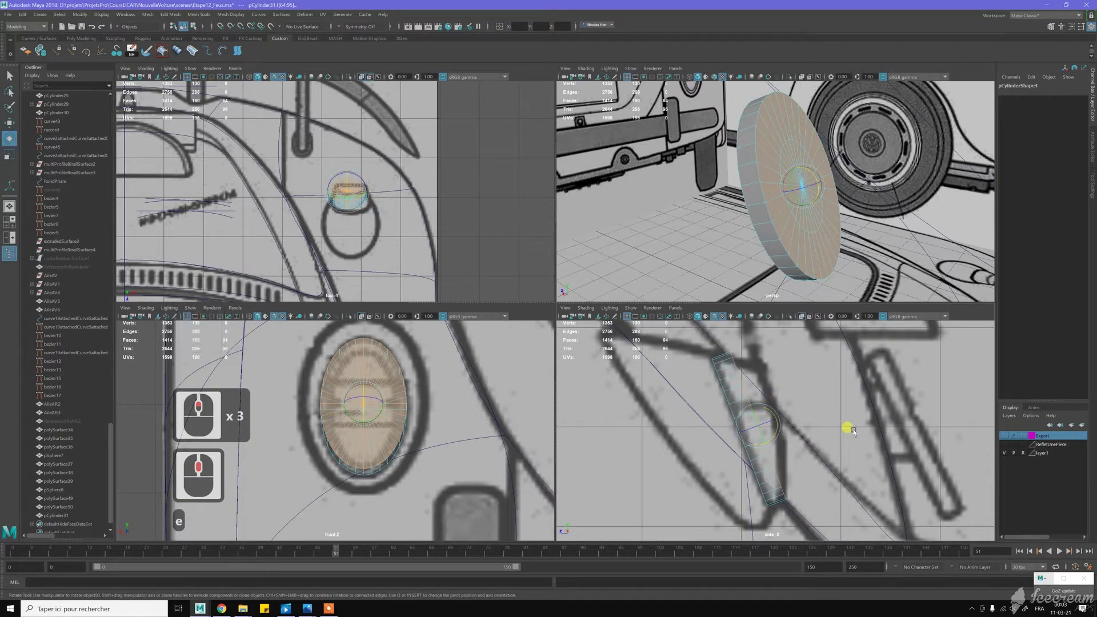
pyautogui.press('j')
pyautogui.moveTo(854, 431); pyautogui.dragTo(846, 438, button='middle')
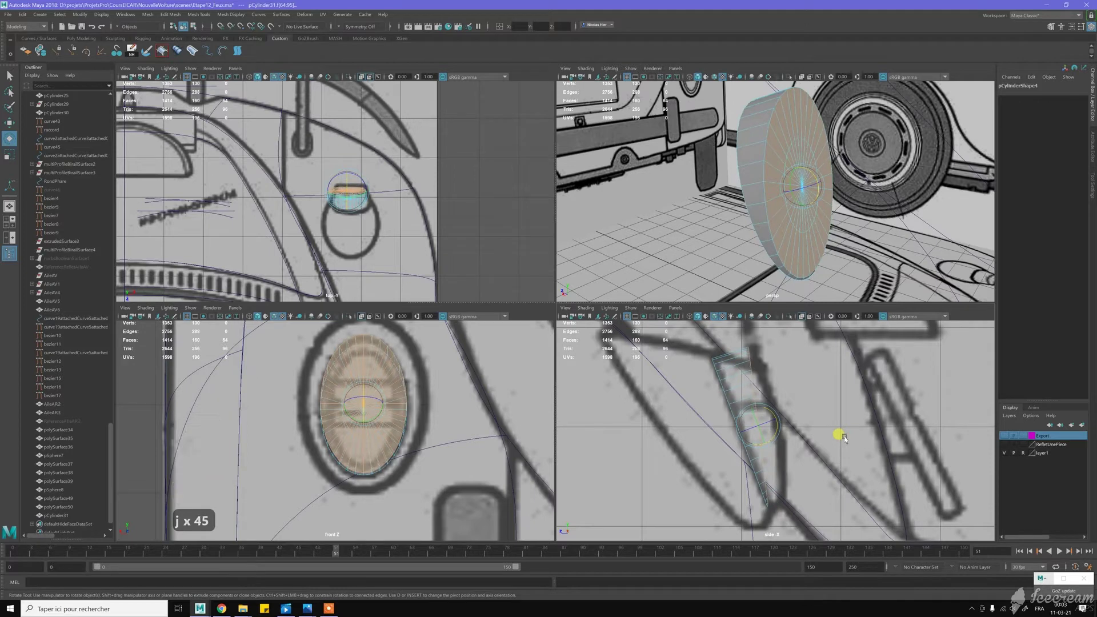
pyautogui.middleClick(838, 436)
# - Move the rotated cap faces outward to the lamp's outer outline in the side view
pyautogui.press('w')
pyautogui.moveTo(785, 425)
pyautogui.mouseDown(button='middle')
pyautogui.moveTo(779, 417)
pyautogui.moveTo(795, 417)
pyautogui.mouseUp(button='middle')
pyautogui.moveTo(795, 416); pyautogui.dragTo(766, 406)
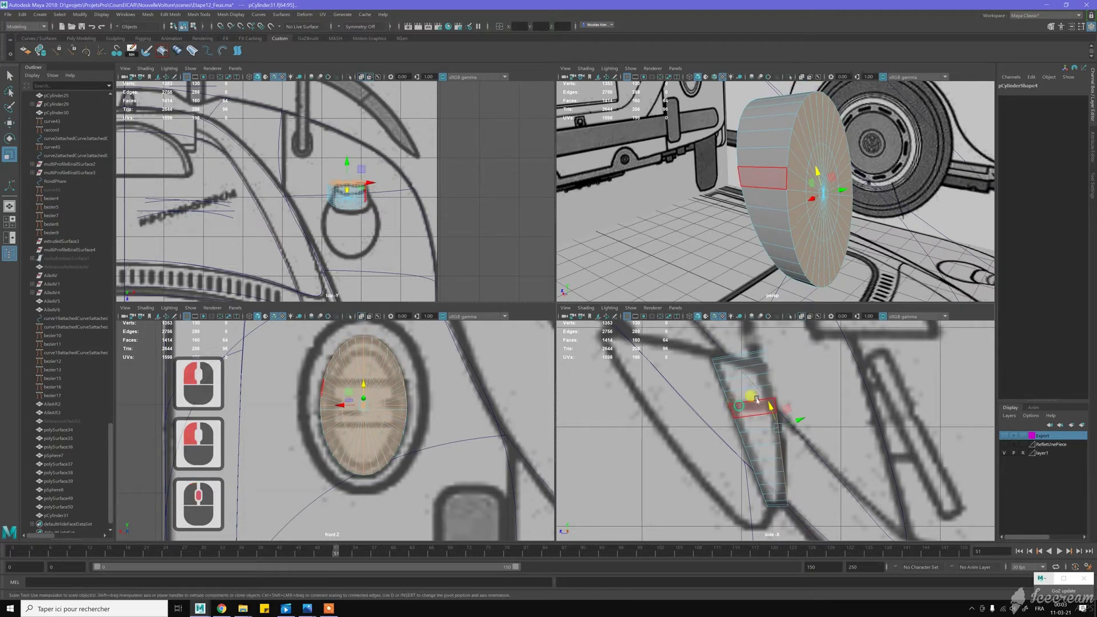
# - Try a different axis orientation for scaling the outer cap faces
pyautogui.press('r')
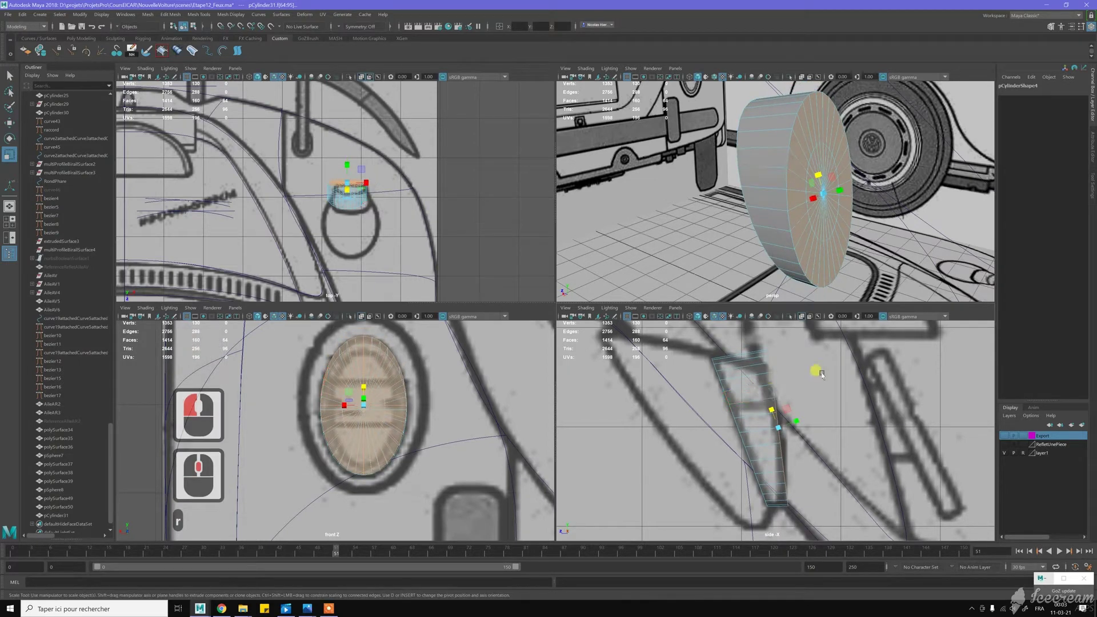
pyautogui.keyDown('ctrl'); pyautogui.keyDown('shift'); pyautogui.rightClick(824, 373); pyautogui.keyUp('shift'); pyautogui.keyUp('ctrl')
pyautogui.keyDown('ctrl'); pyautogui.keyDown('shift'); pyautogui.moveTo(824, 373); pyautogui.dragTo(787, 445, button='right'); pyautogui.keyUp('shift'); pyautogui.keyUp('ctrl')
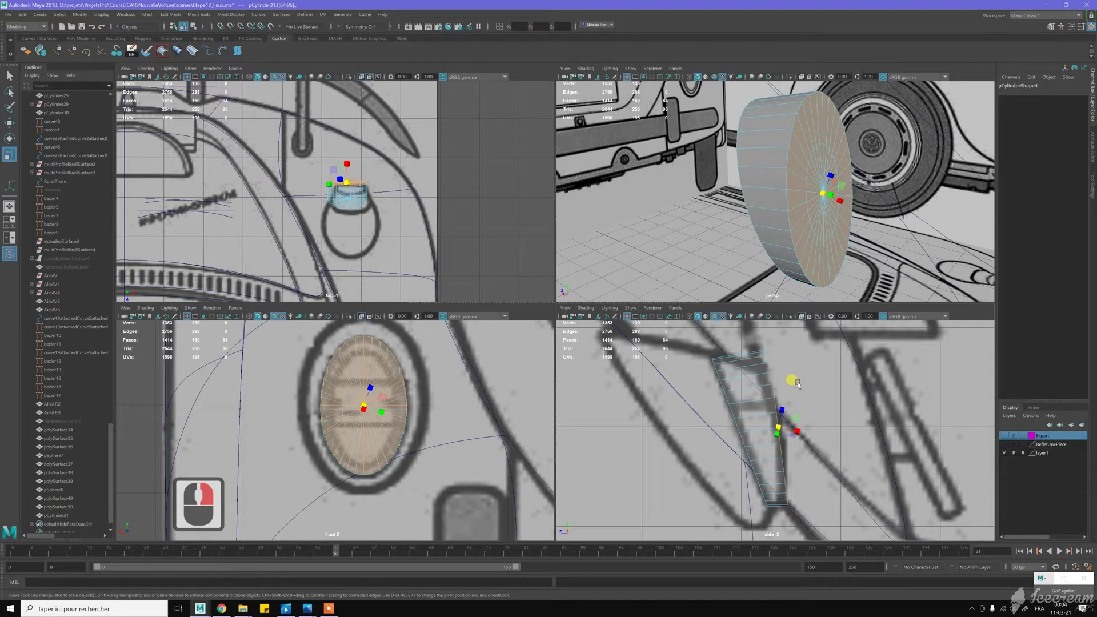
pyautogui.keyDown('ctrl'); pyautogui.keyDown('shift'); pyautogui.moveTo(790, 381); pyautogui.dragTo(760, 371, button='right'); pyautogui.keyUp('shift'); pyautogui.keyUp('ctrl')
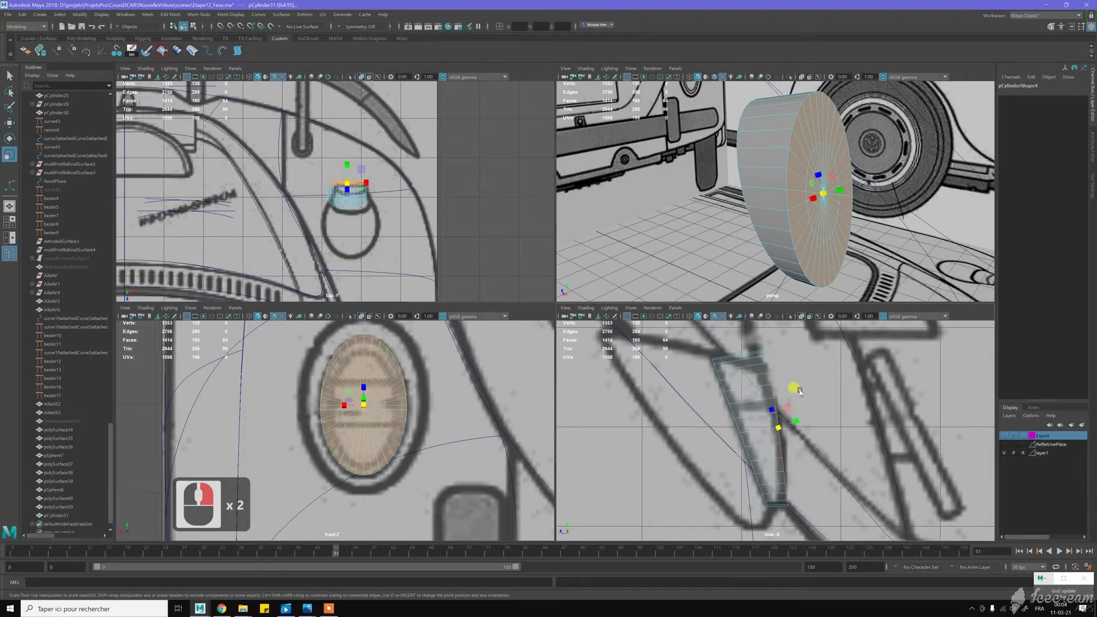
# - Try a custom pivot for the outer cap faces, aligning it to a cap edge and snapping it to the cap's centre
pyautogui.keyDown('alt'); pyautogui.moveTo(811, 150); pyautogui.dragTo(773, 173); pyautogui.keyUp('alt')
pyautogui.keyDown('alt'); pyautogui.moveTo(774, 173); pyautogui.dragTo(762, 188, button='right'); pyautogui.keyUp('alt')
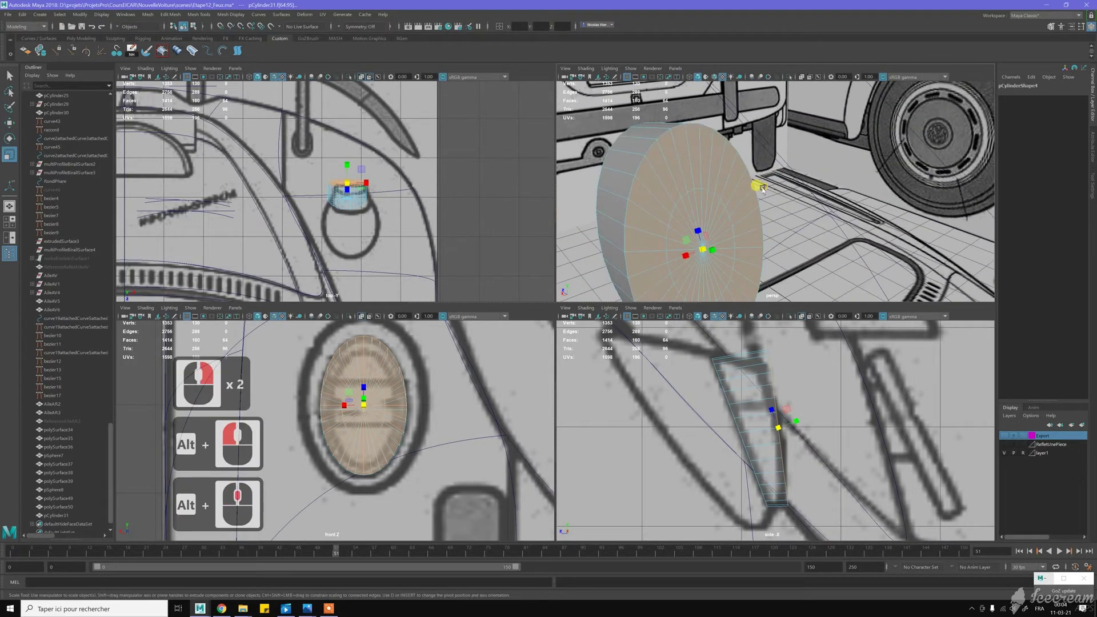
pyautogui.press('Insert')
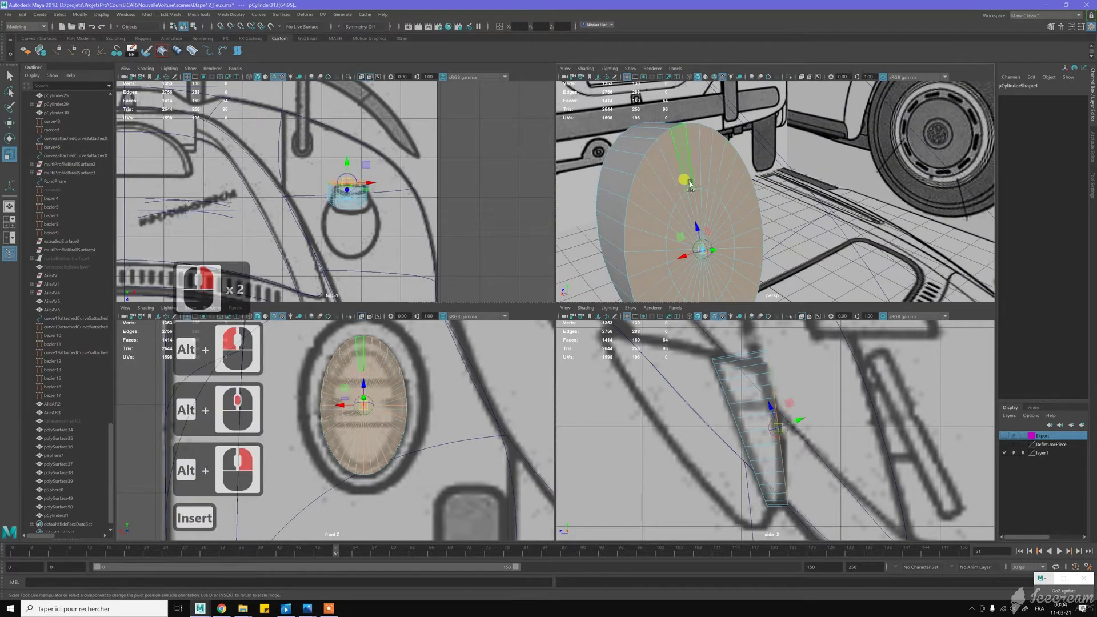
pyautogui.click(692, 181)
pyautogui.moveTo(692, 181); pyautogui.dragTo(697, 230)
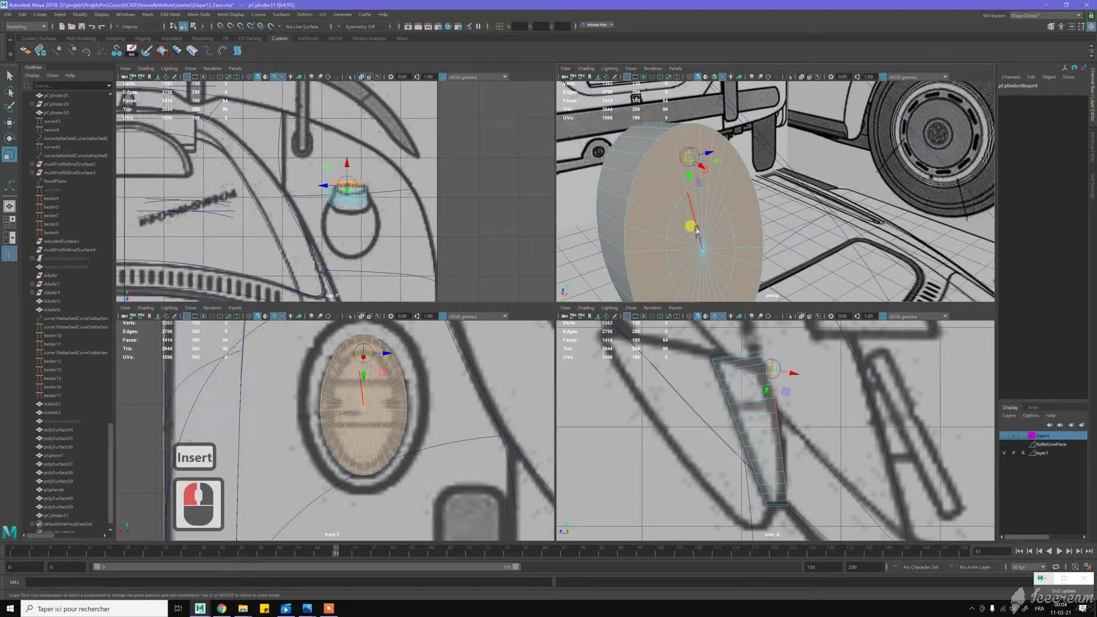
pyautogui.moveTo(696, 231); pyautogui.dragTo(709, 187)
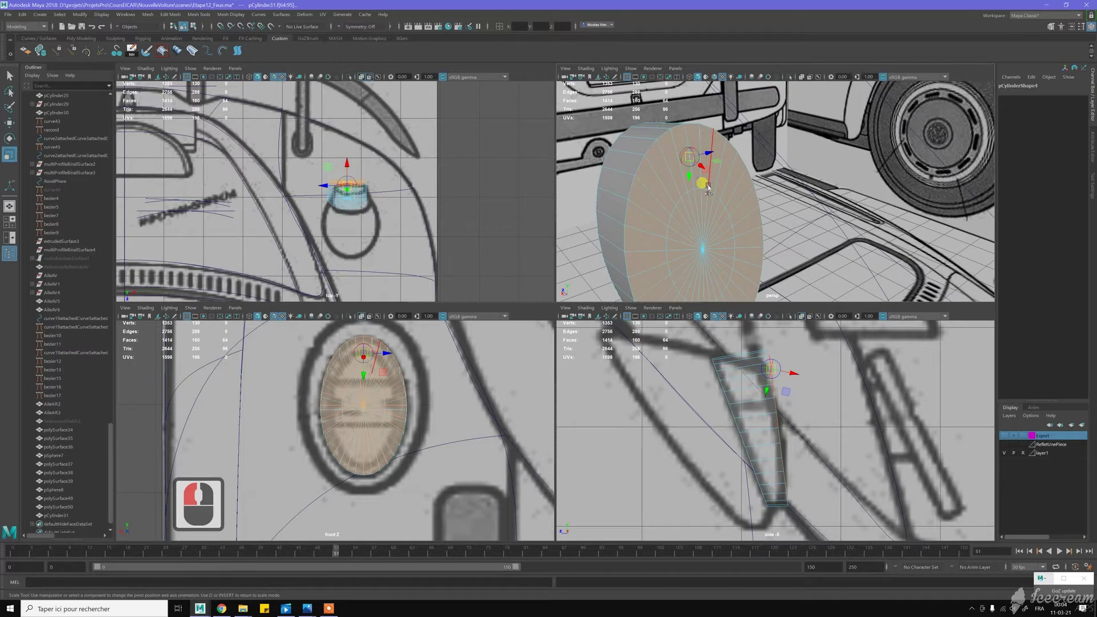
pyautogui.press('v')
pyautogui.moveTo(709, 188); pyautogui.dragTo(767, 194)
pyautogui.press('Insert')
# - Return to object mode, deselect the cylinder, and set the Move tool's axis orientation to Component
pyautogui.press('f')
pyautogui.keyDown('alt'); pyautogui.moveTo(787, 163); pyautogui.dragTo(806, 190, button='right'); pyautogui.keyUp('alt')
pyautogui.keyDown('alt'); pyautogui.moveTo(806, 190); pyautogui.dragTo(1075, 195); pyautogui.keyUp('alt')
pyautogui.press('w')
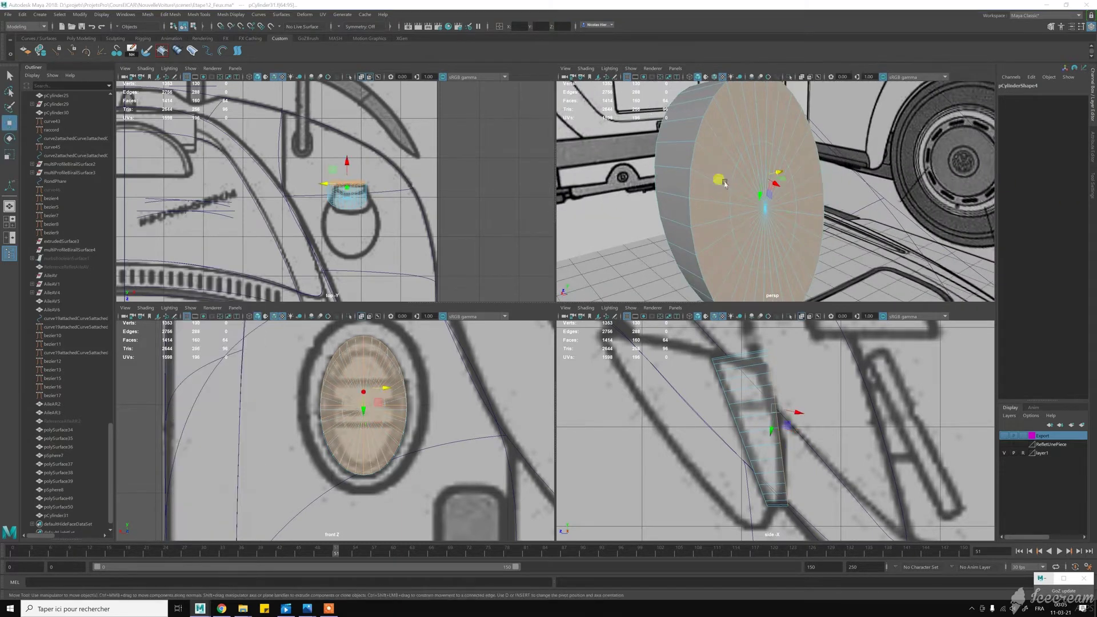
pyautogui.moveTo(669, 196); pyautogui.dragTo(645, 211, button='right')
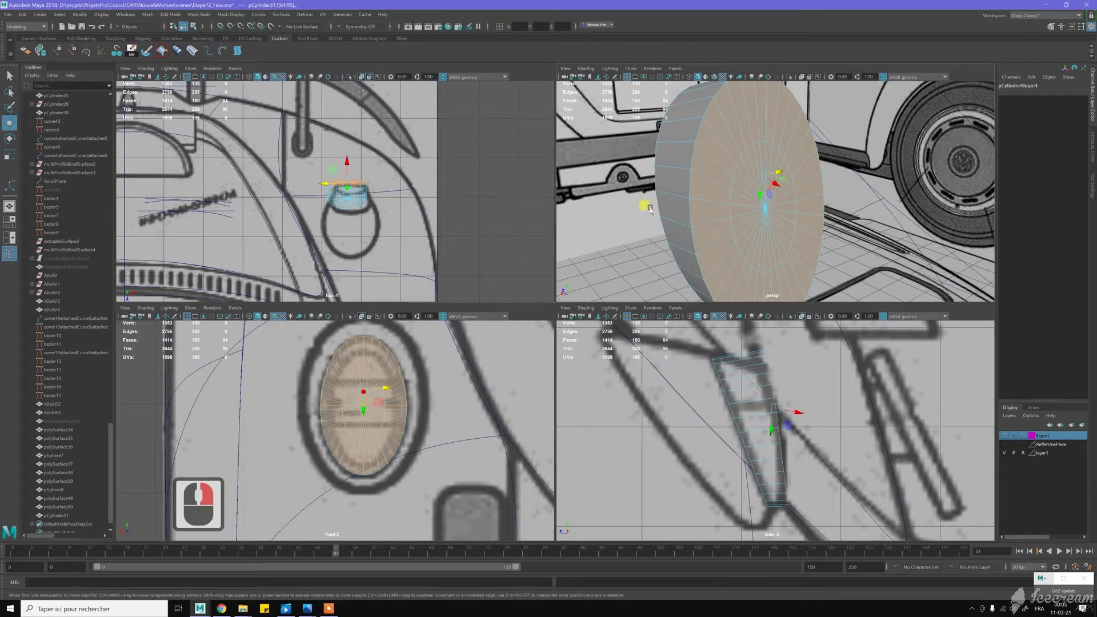
pyautogui.click(643, 214)
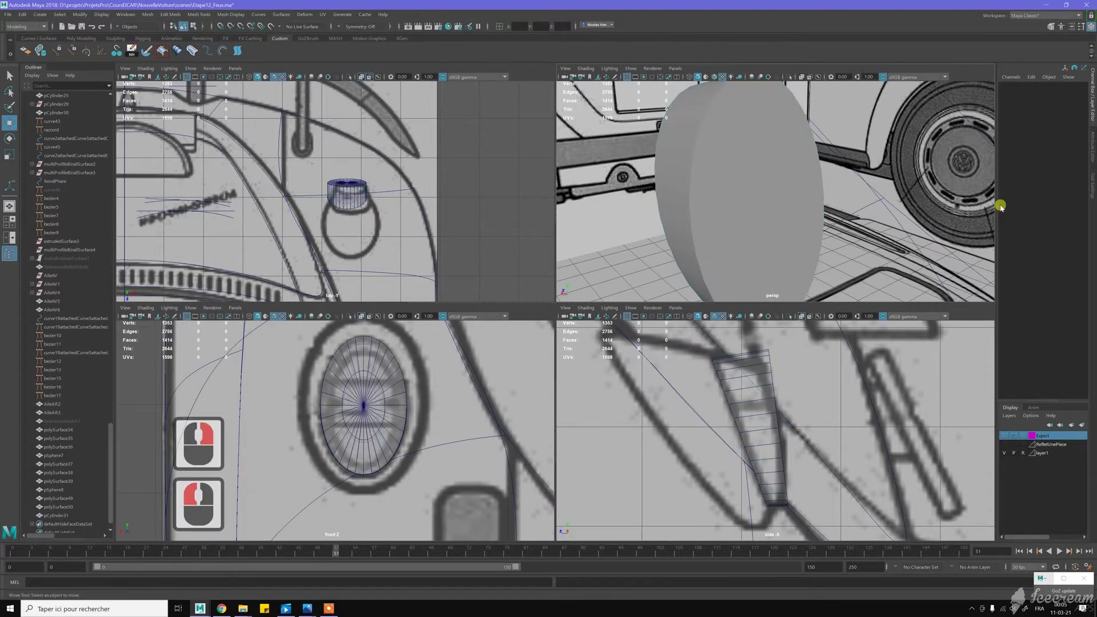
pyautogui.click(1093, 183)
pyautogui.click(956, 93)
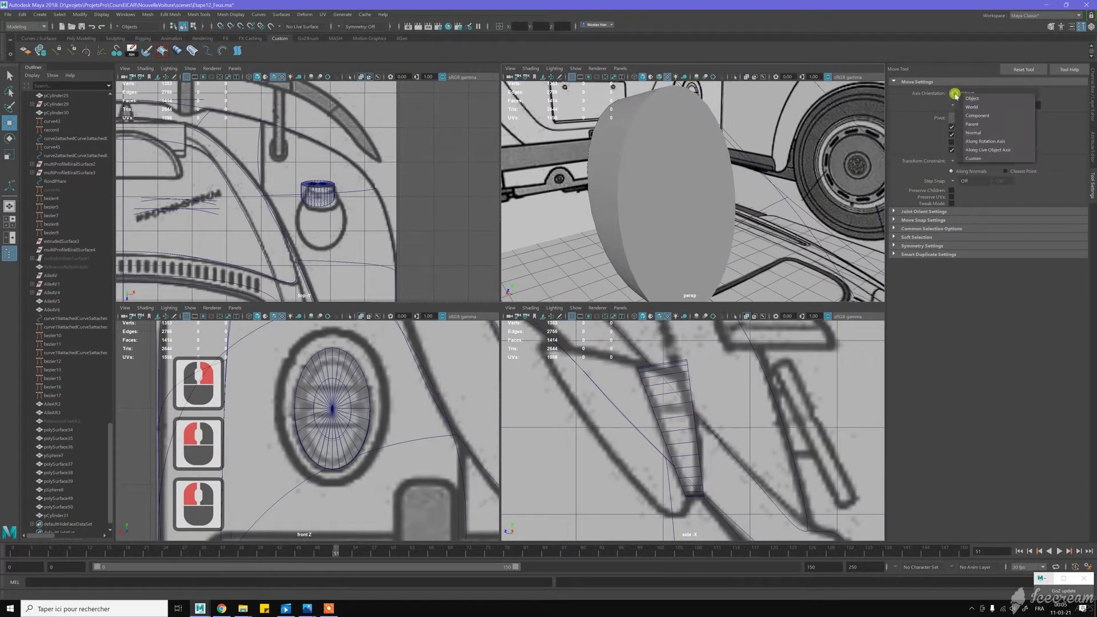
pyautogui.click(994, 116)
# - Try to align the outer cap faces' pivot to one of the cap's radial edges in face mode
pyautogui.doubleClick(665, 179)
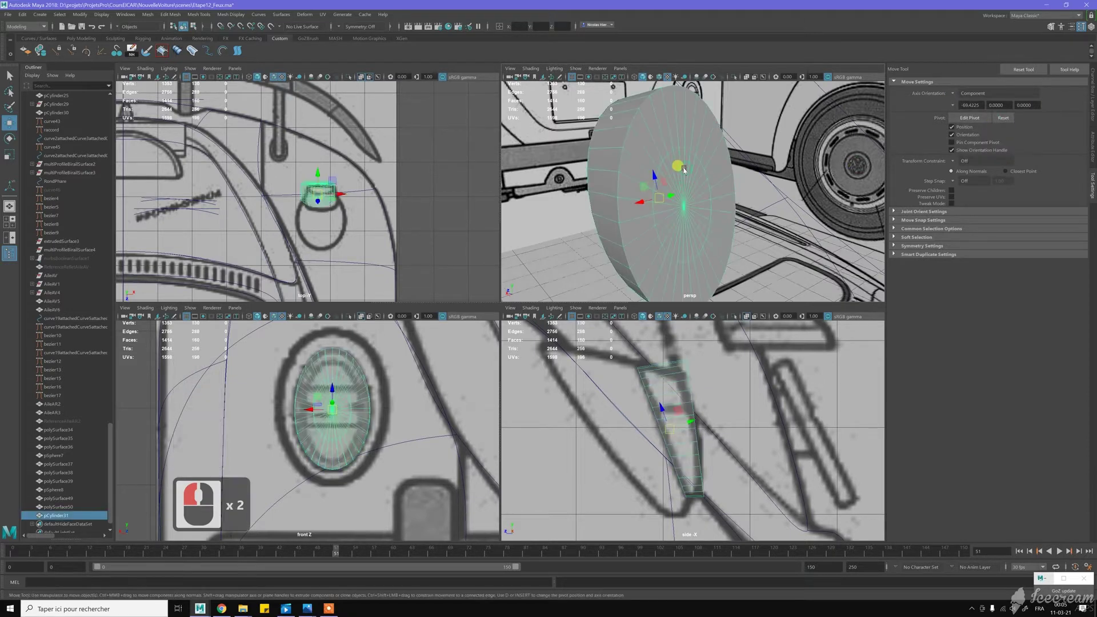
pyautogui.moveTo(688, 169); pyautogui.dragTo(689, 190, button='right')
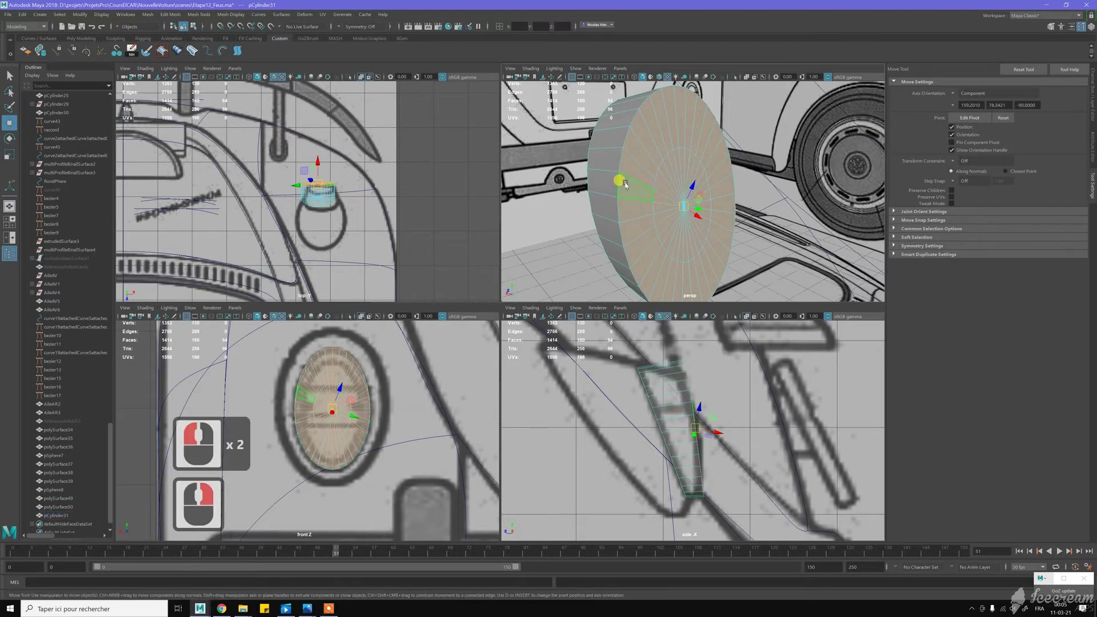
pyautogui.moveTo(682, 152)
pyautogui.keyDown('alt'); pyautogui.mouseDown()
pyautogui.moveTo(738, 154)
pyautogui.moveTo(622, 152)
pyautogui.moveTo(668, 146)
pyautogui.mouseUp(); pyautogui.keyUp('alt')
pyautogui.press('Insert')
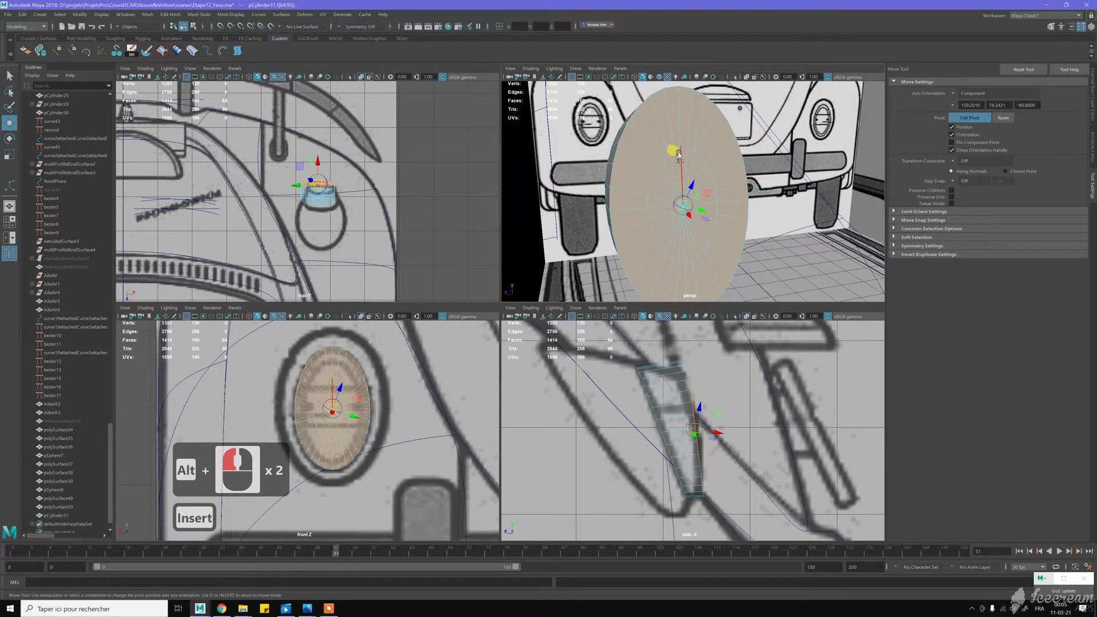
pyautogui.click(678, 153)
pyautogui.press('Insert')
# - Return the cylinder to object mode, delete its history, and freeze its transformations
pyautogui.keyDown('alt'); pyautogui.moveTo(658, 150); pyautogui.dragTo(684, 140); pyautogui.keyUp('alt')
pyautogui.press('w')
pyautogui.moveTo(687, 142); pyautogui.dragTo(724, 125, button='right')
pyautogui.click(715, 171)
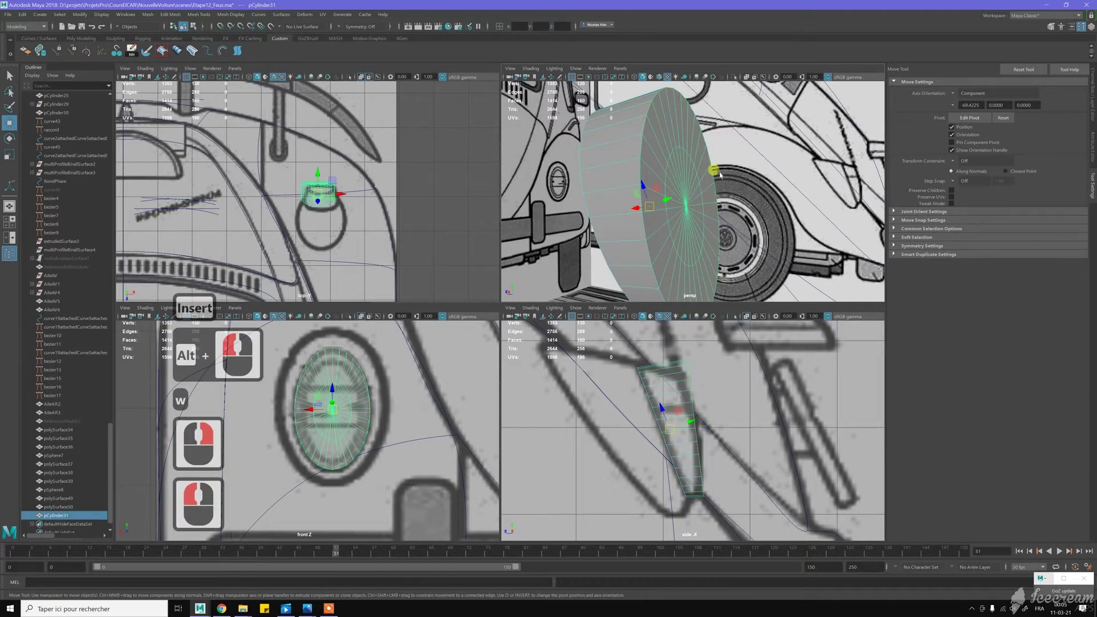
pyautogui.hotkey('alt', 'd')
pyautogui.hotkey('alt', 'f')
# - Align the custom pivot of the outer cap faces to one of the cap's edges in face mode
pyautogui.keyDown('alt'); pyautogui.moveTo(716, 172); pyautogui.dragTo(665, 226); pyautogui.keyUp('alt')
pyautogui.moveTo(665, 226); pyautogui.dragTo(665, 227, button='right')
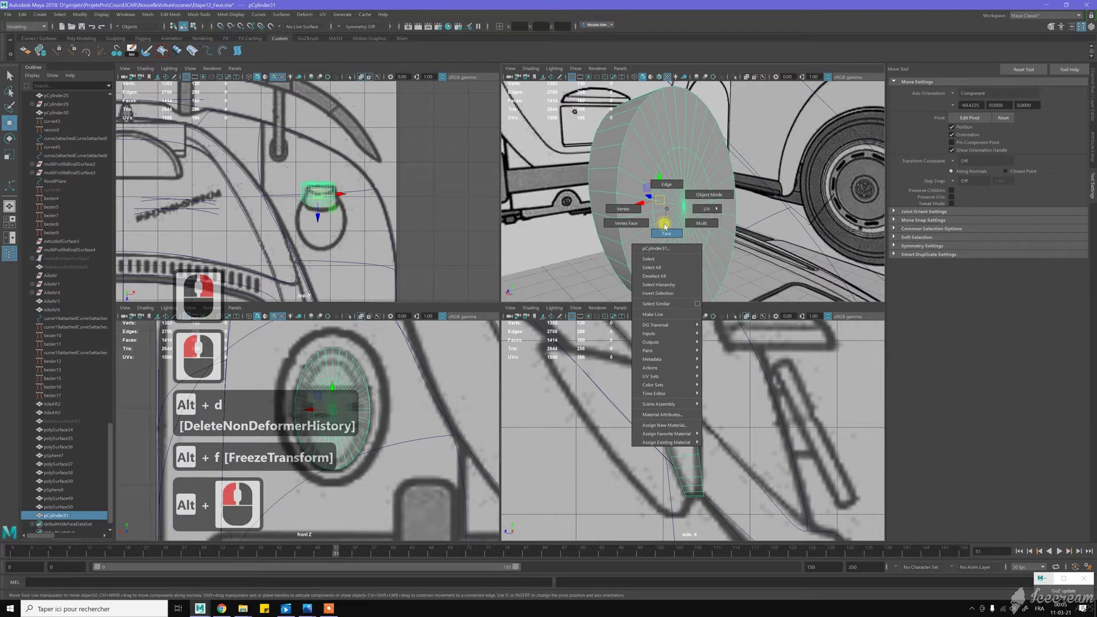
pyautogui.press('Insert')
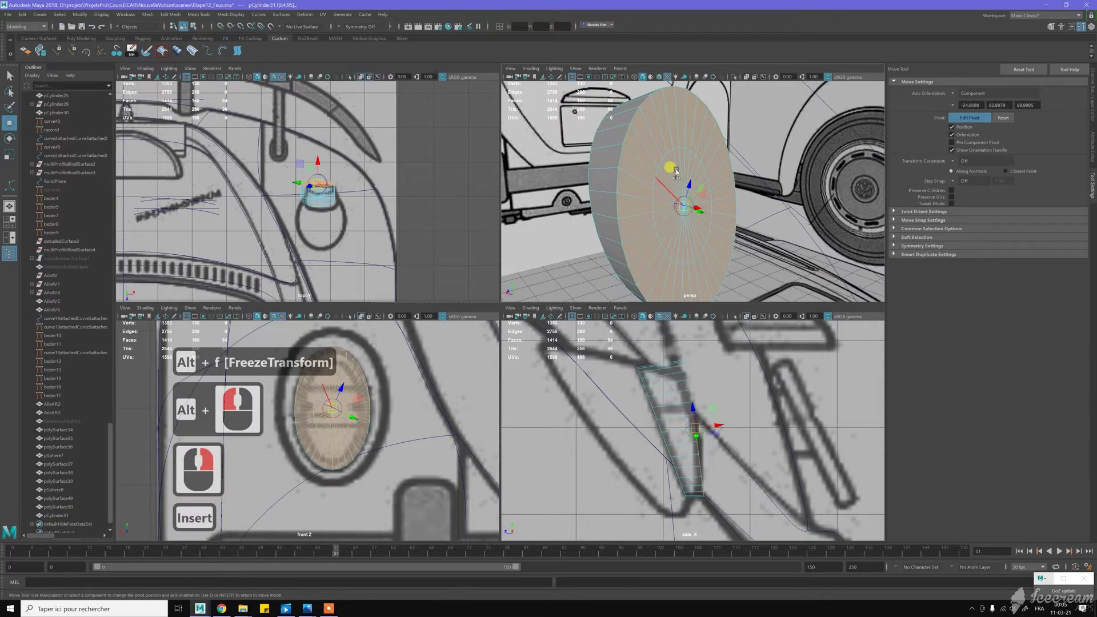
pyautogui.click(677, 170)
pyautogui.press('Insert')
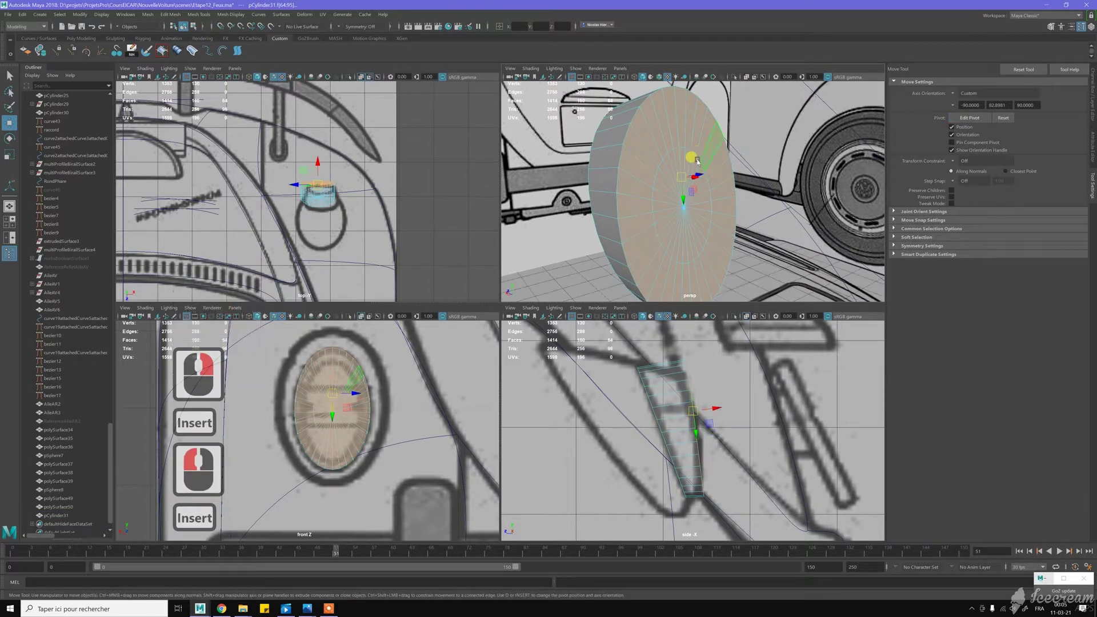
# - Snap the cap faces' custom pivot to the cap's centre vertex
pyautogui.scroll(2, 698, 162)
pyautogui.moveTo(683, 159)
pyautogui.keyDown('alt'); pyautogui.mouseDown()
pyautogui.moveTo(660, 153)
pyautogui.moveTo(686, 152)
pyautogui.moveTo(690, 163)
pyautogui.mouseUp(); pyautogui.keyUp('alt')
pyautogui.press('Insert')
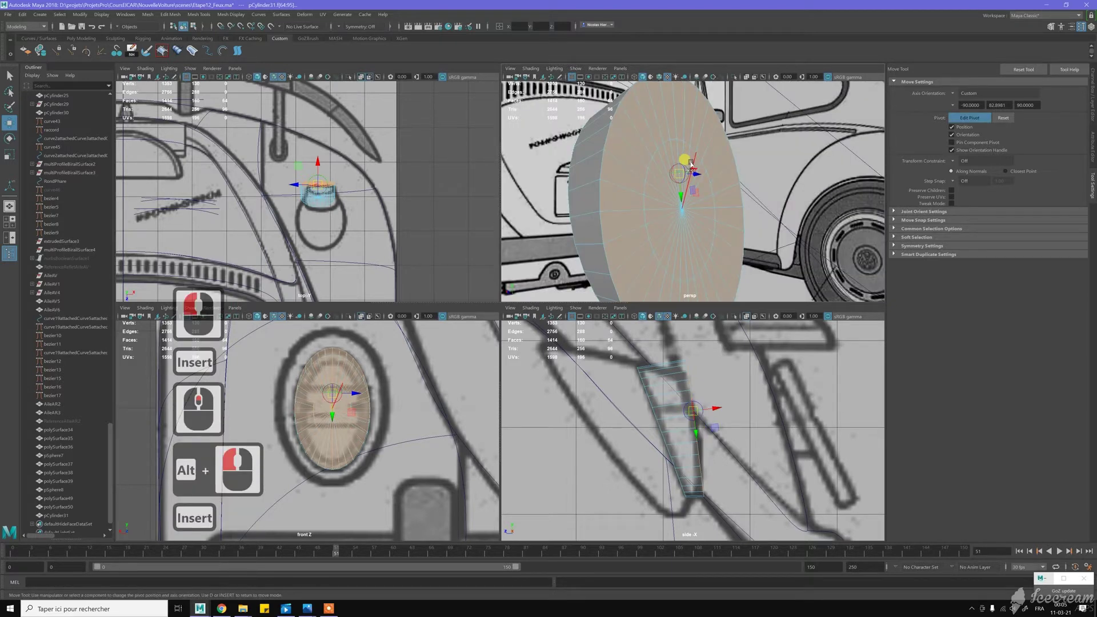
pyautogui.press('v')
pyautogui.moveTo(691, 163); pyautogui.dragTo(686, 212)
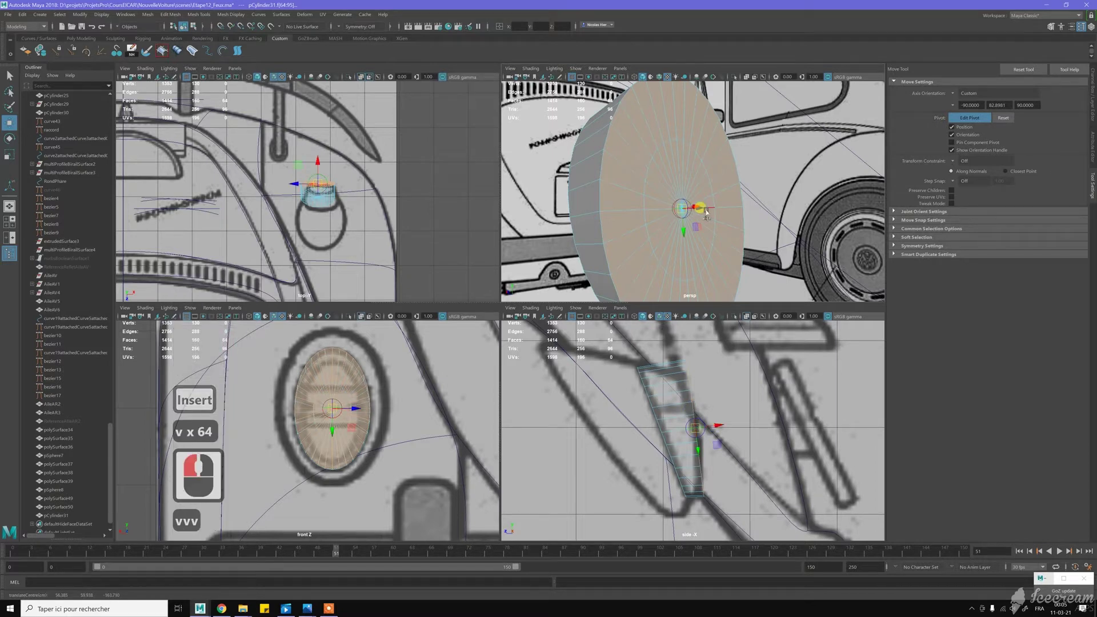
pyautogui.press('Insert')
# - Scale the outer cap faces shorter along their height to follow the lamp outline in the side view
pyautogui.press('r')
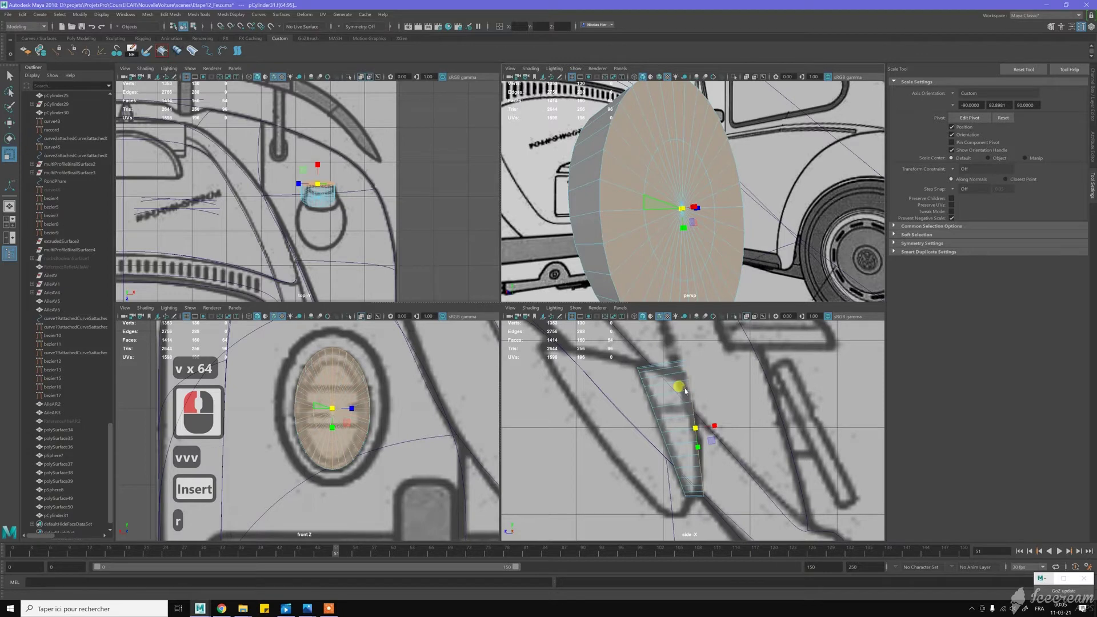
pyautogui.moveTo(698, 448); pyautogui.dragTo(710, 447)
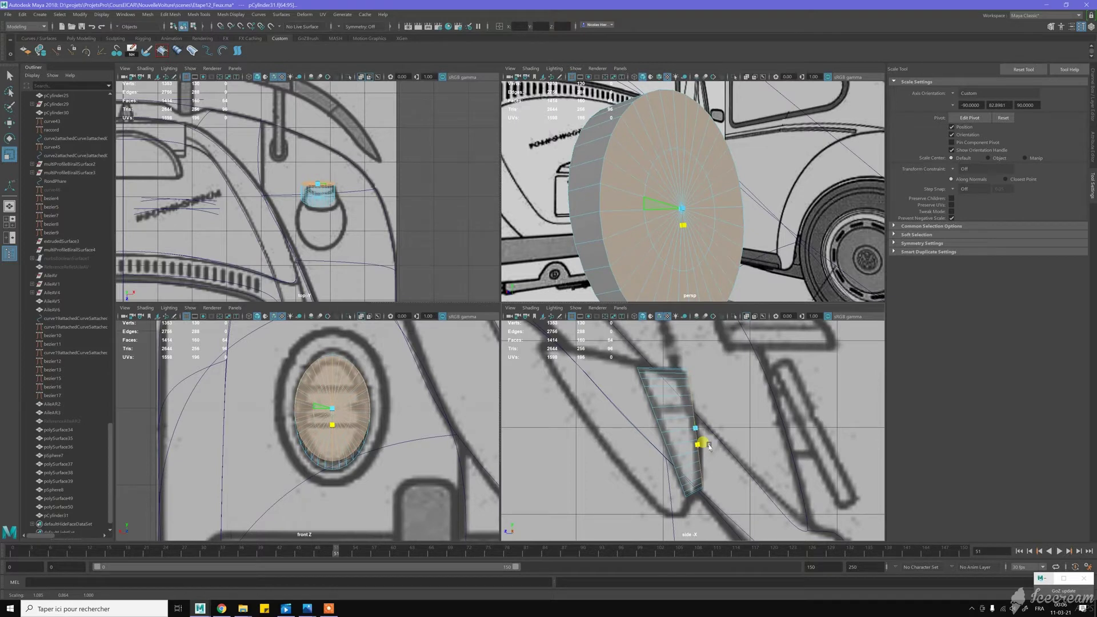
pyautogui.click(333, 424)
pyautogui.scroll(2, 337, 423)
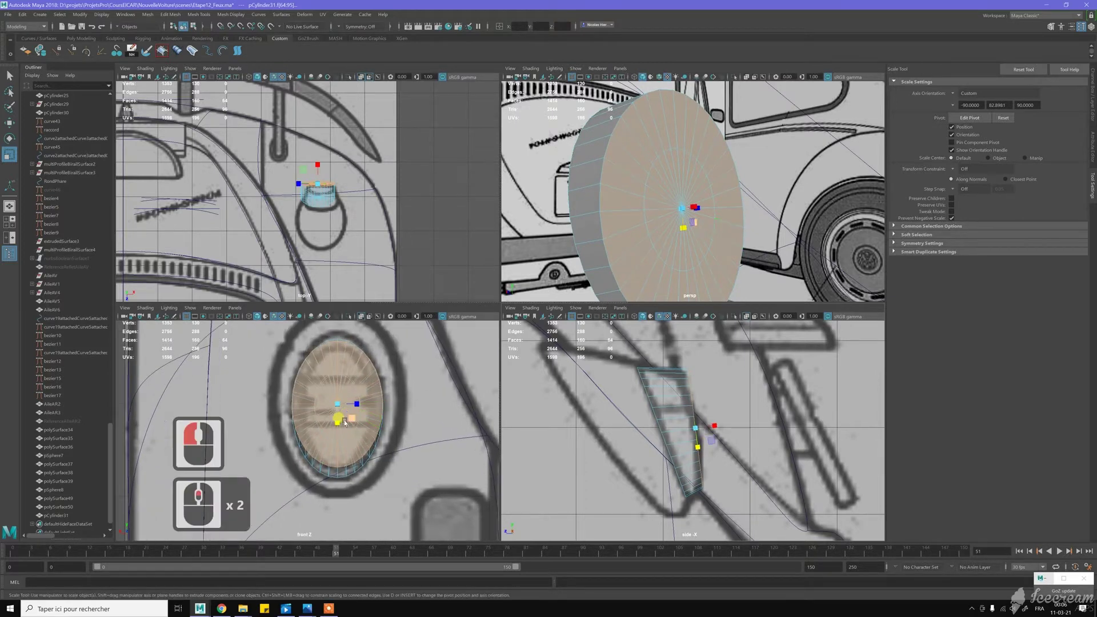
pyautogui.click(338, 422)
# - Shift the outer cap faces slightly down and scale them narrower to fit the lamp in the front view
pyautogui.press('w')
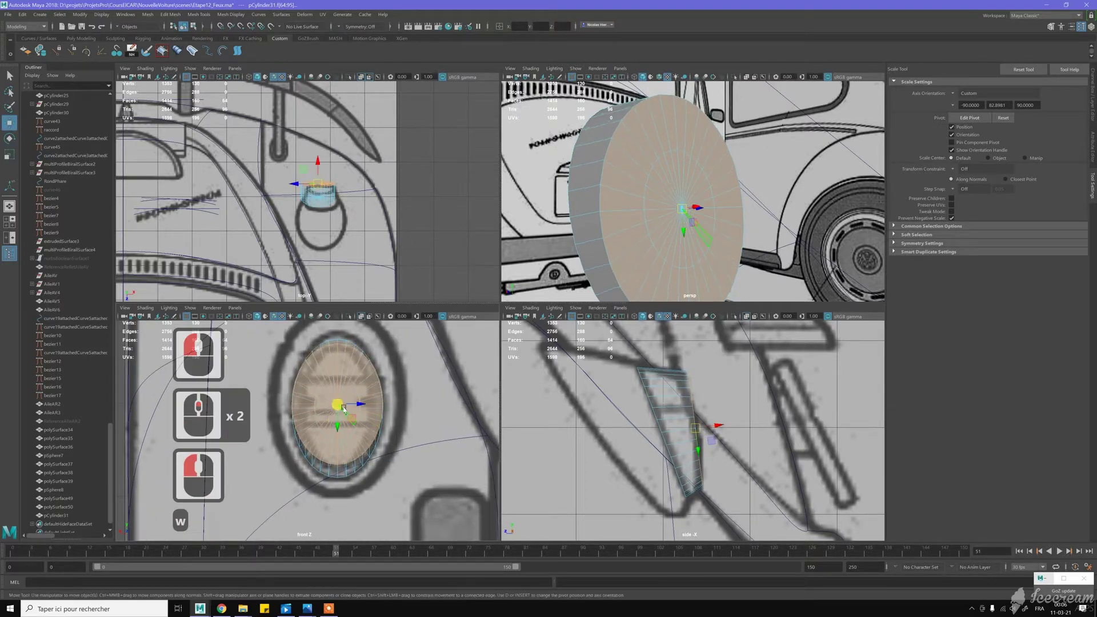
pyautogui.moveTo(337, 424); pyautogui.dragTo(354, 409)
pyautogui.click(335, 428)
pyautogui.press('r')
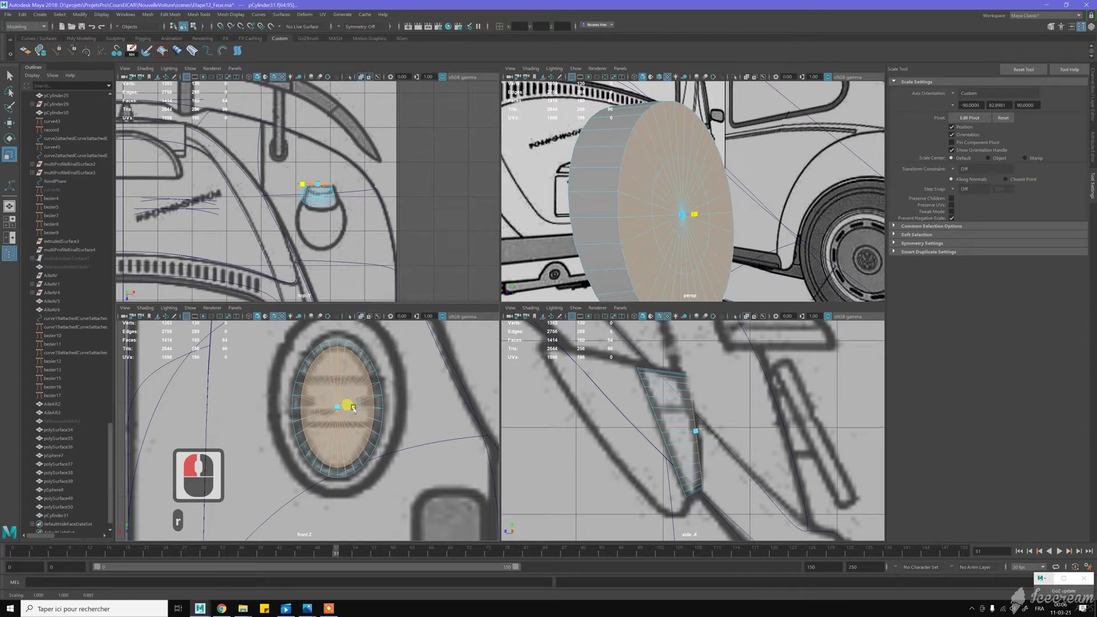
pyautogui.moveTo(354, 410); pyautogui.dragTo(353, 409)
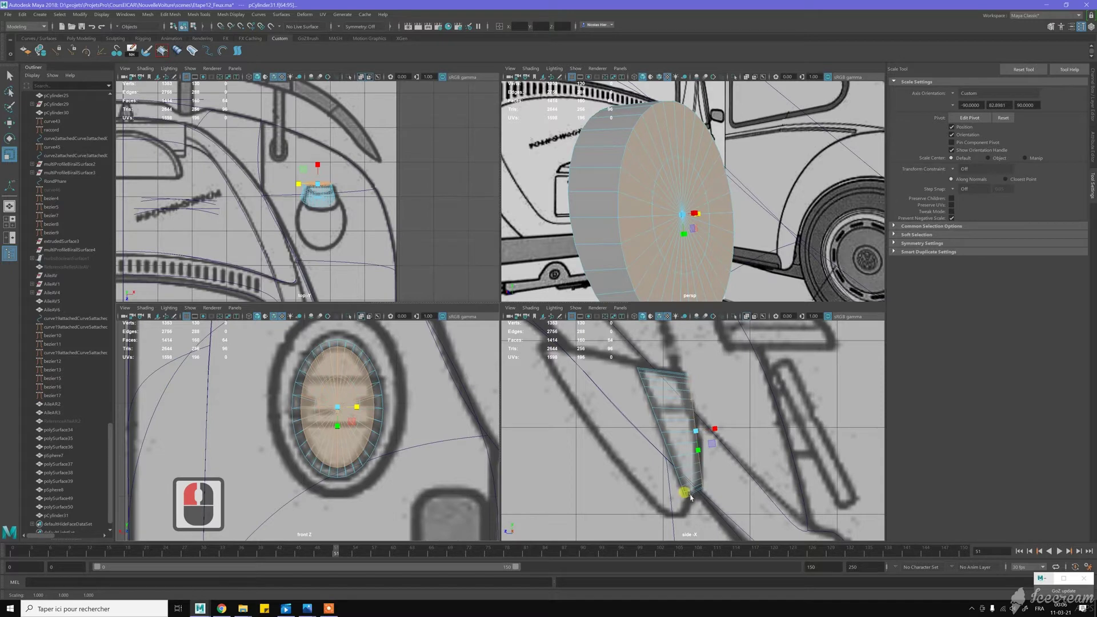
# - Move the outer cap faces outward past the lamp's outer curve in the side view and lower them slightly
pyautogui.press('w')
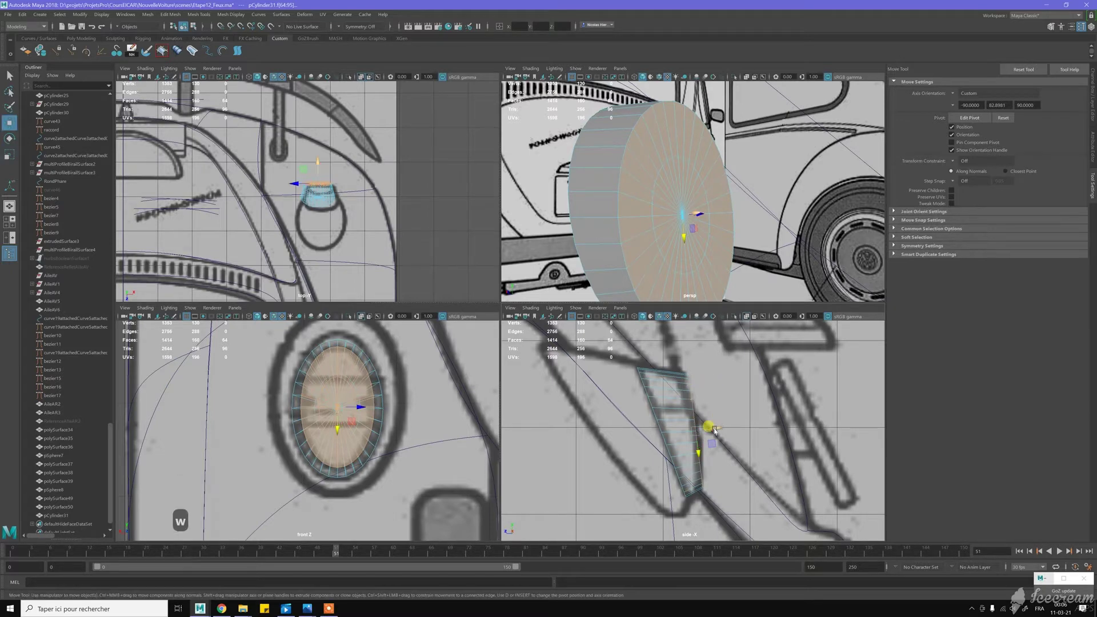
pyautogui.moveTo(715, 430); pyautogui.dragTo(722, 428)
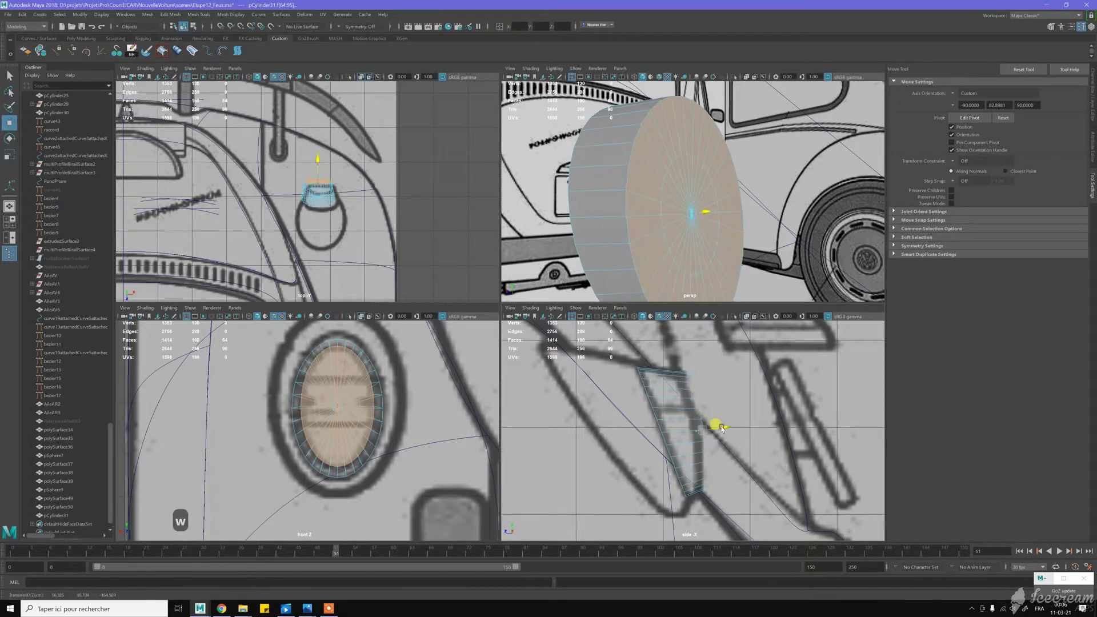
pyautogui.moveTo(720, 430); pyautogui.dragTo(720, 421)
pyautogui.click(707, 404)
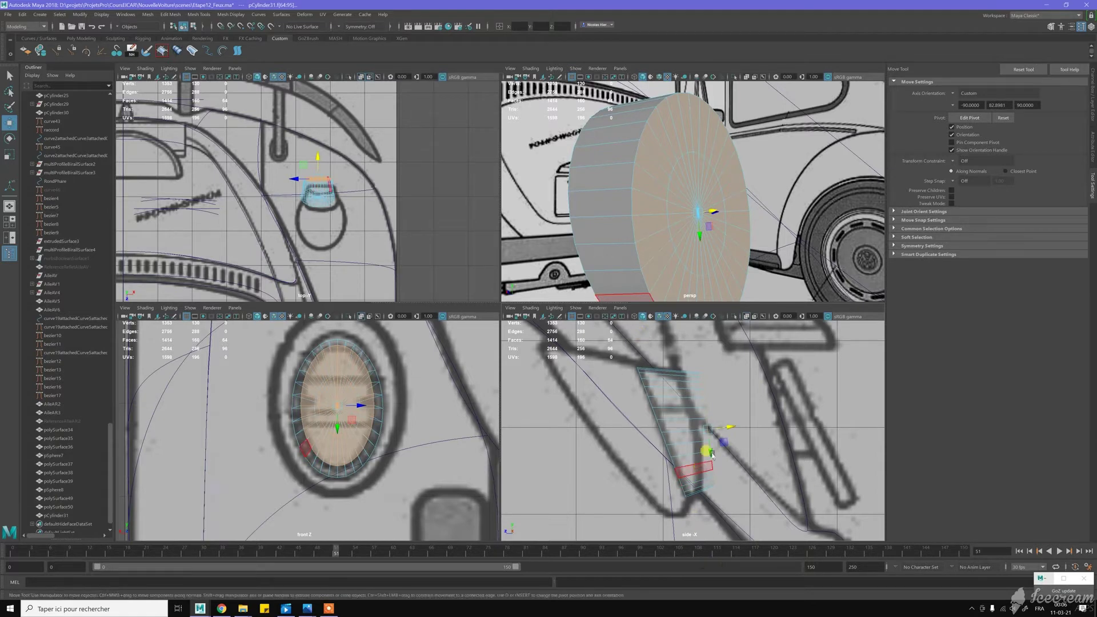
pyautogui.press('w')
pyautogui.click(333, 421)
pyautogui.moveTo(337, 426); pyautogui.dragTo(330, 431)
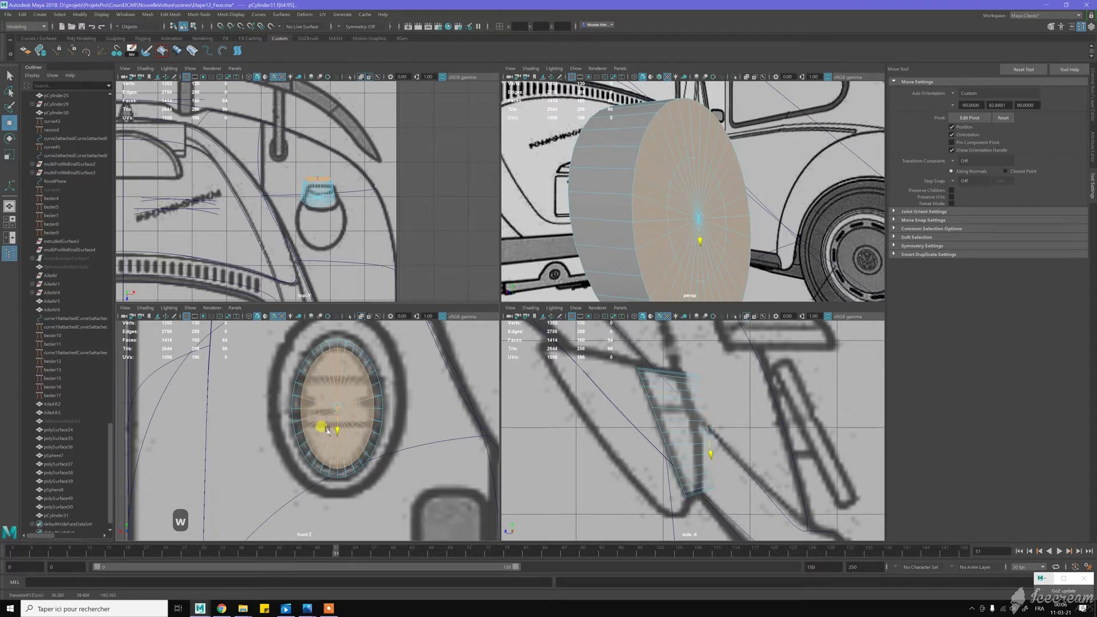
pyautogui.moveTo(331, 429); pyautogui.dragTo(331, 428)
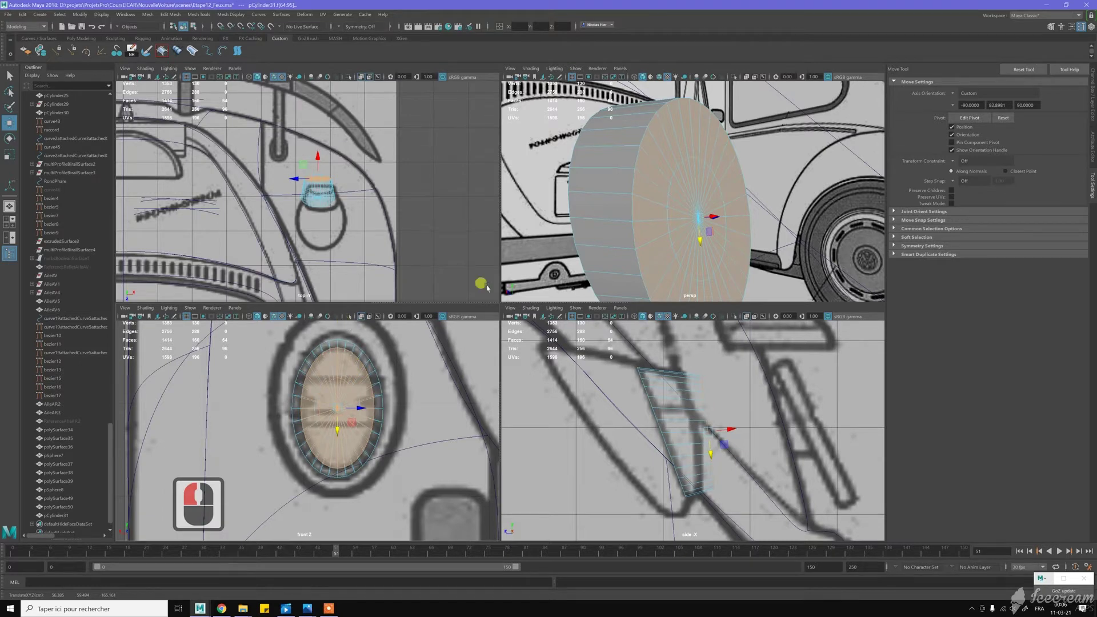
# - Check the lamp's taper against the blueprints, return the cylinder to object mode, and deselect it
pyautogui.scroll(-2, 616, 199)
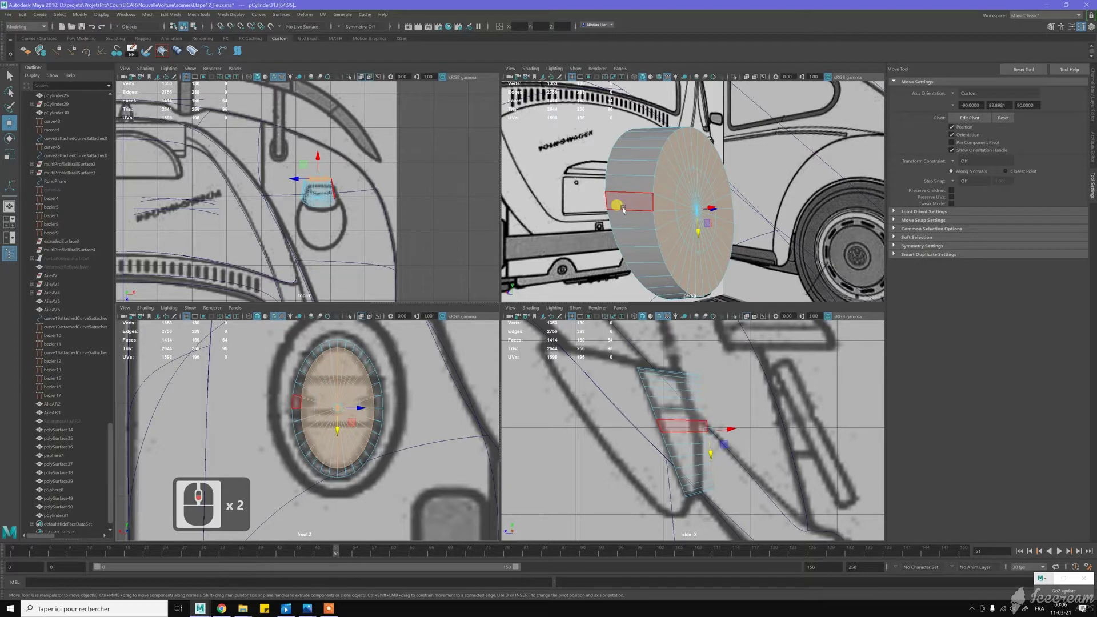
pyautogui.scroll(7, 314, 193)
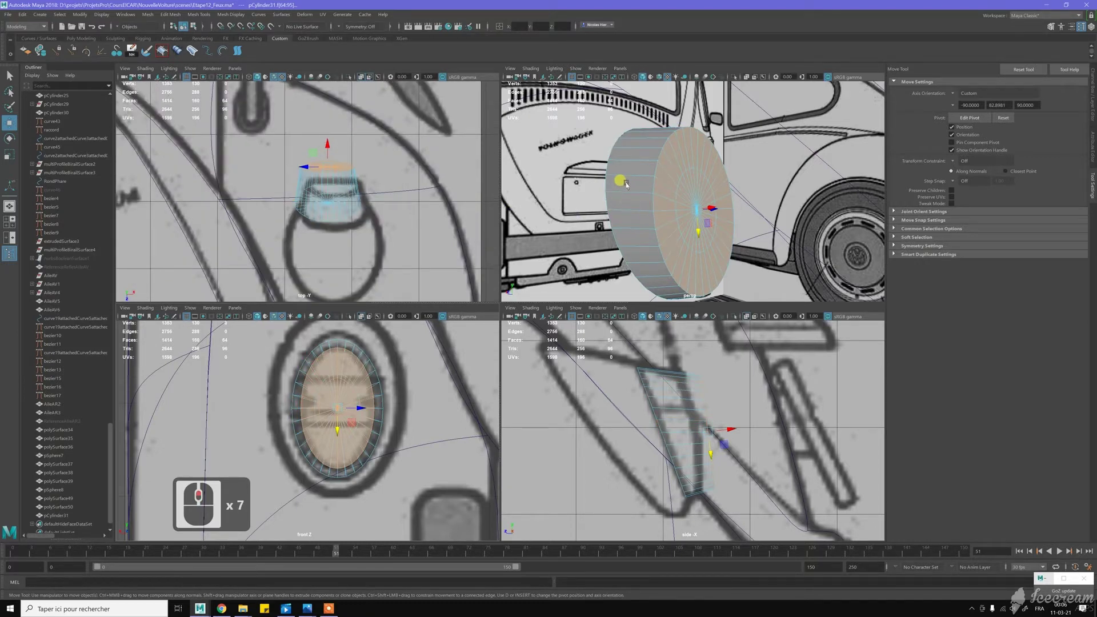
pyautogui.scroll(-2, 679, 423)
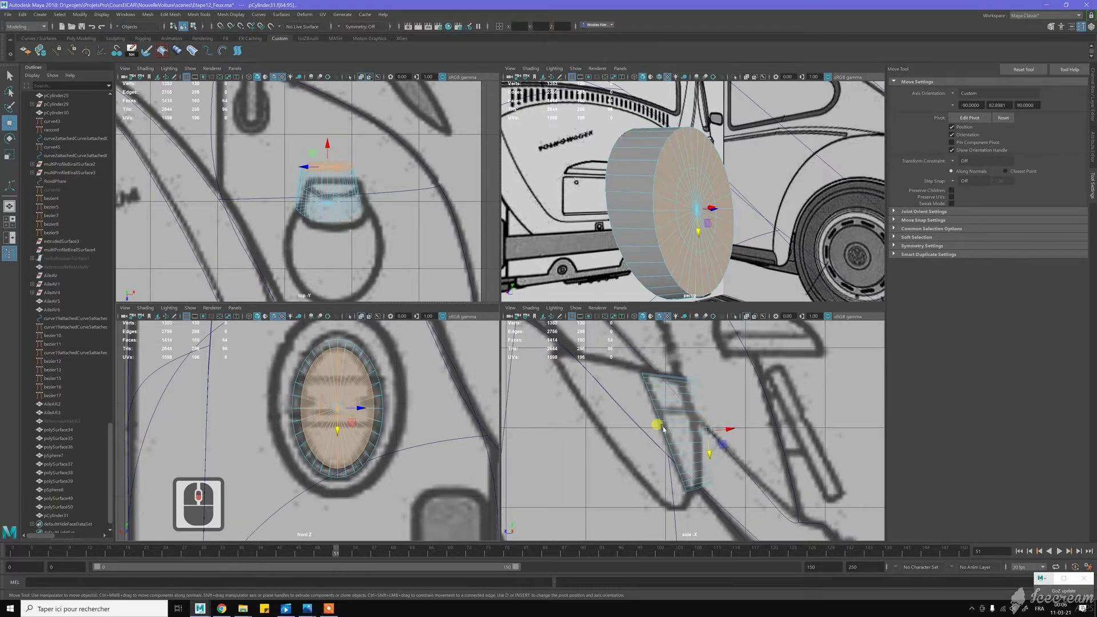
pyautogui.keyDown('alt'); pyautogui.moveTo(671, 181); pyautogui.dragTo(657, 183); pyautogui.keyUp('alt')
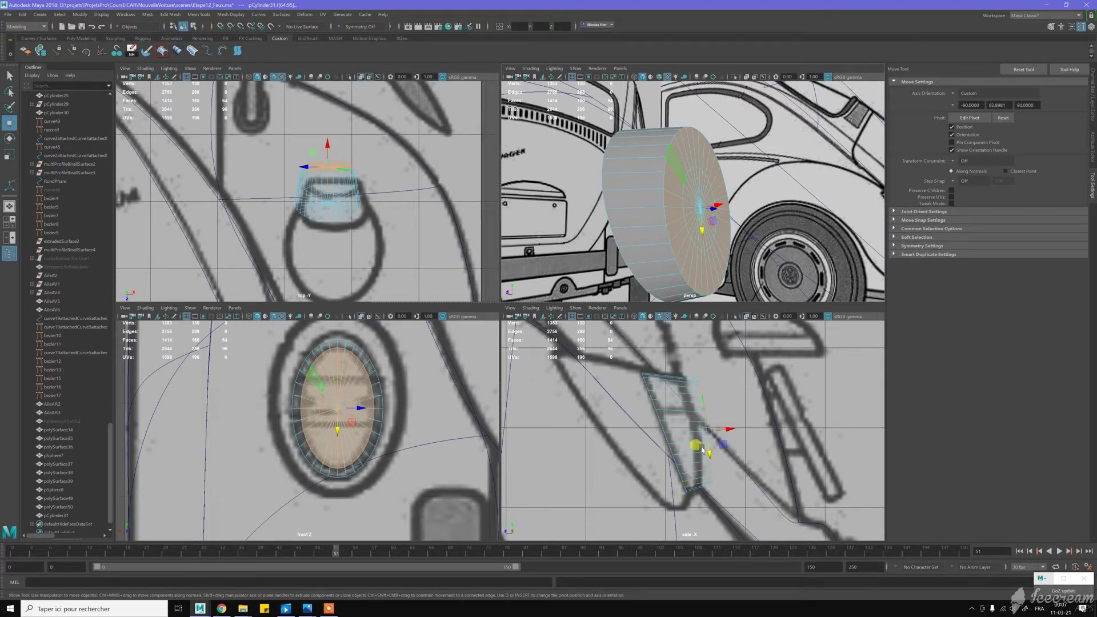
pyautogui.press('w')
pyautogui.moveTo(667, 229); pyautogui.dragTo(696, 219, button='right')
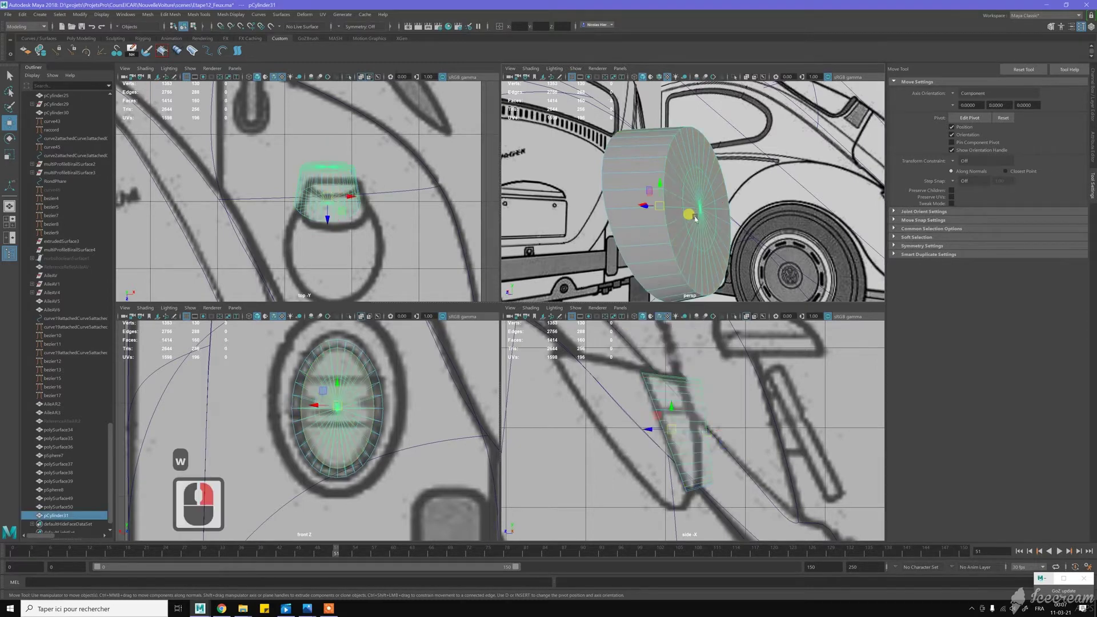
pyautogui.scroll(-6, 716, 262)
pyautogui.click(722, 252)
pyautogui.keyDown('alt'); pyautogui.moveTo(735, 226); pyautogui.dragTo(713, 232); pyautogui.keyUp('alt')
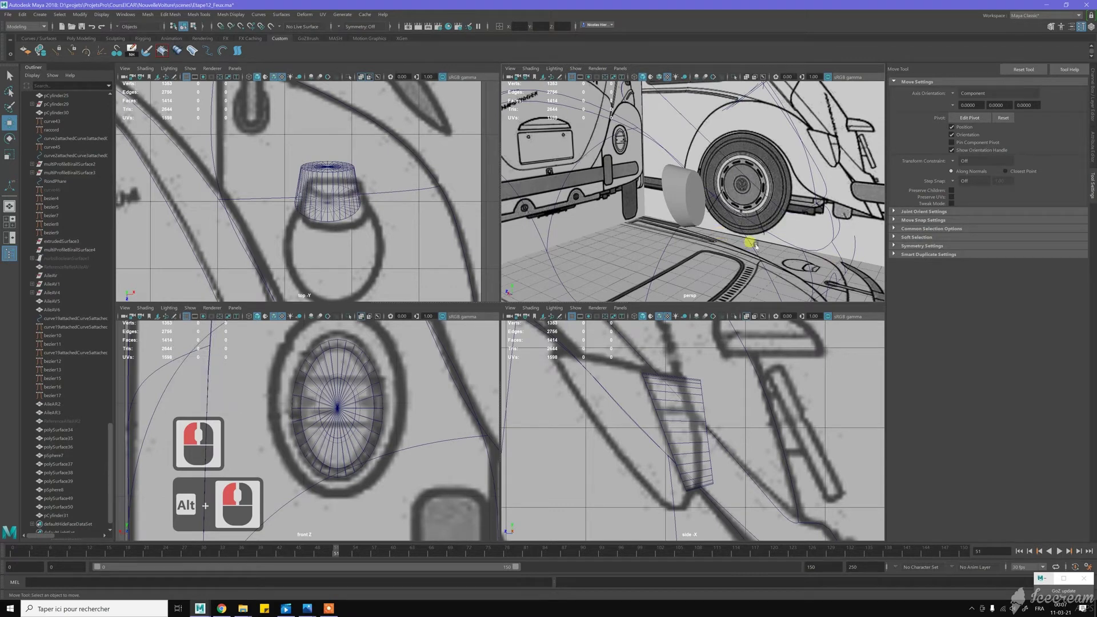
# - Create a new polygon cylinder and move it over the tail lamp in the side view
pyautogui.scroll(-8, 756, 246)
pyautogui.keyDown('shift'); pyautogui.rightClick(782, 229); pyautogui.keyUp('shift')
pyautogui.keyDown('shift'); pyautogui.moveTo(780, 231); pyautogui.dragTo(743, 228, button='right'); pyautogui.keyUp('shift')
pyautogui.press('w')
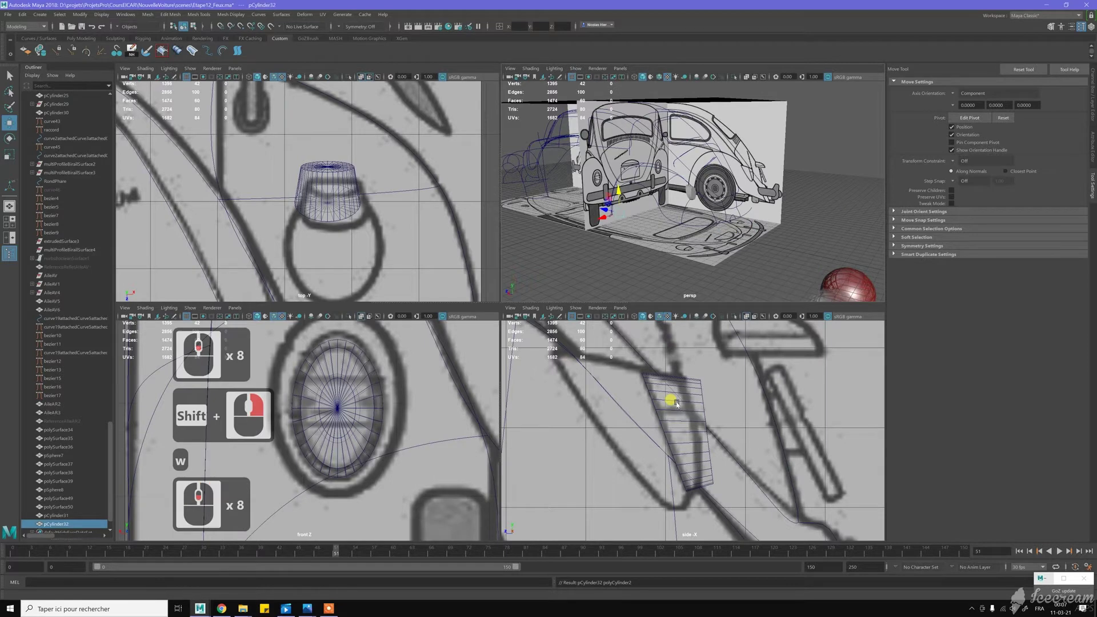
pyautogui.scroll(-17, 676, 404)
pyautogui.keyDown('alt'); pyautogui.moveTo(538, 487); pyautogui.dragTo(584, 472, button='middle'); pyautogui.keyUp('alt')
pyautogui.moveTo(576, 474); pyautogui.dragTo(721, 400)
pyautogui.scroll(14, 721, 400)
pyautogui.keyDown('alt'); pyautogui.moveTo(687, 407); pyautogui.dragTo(642, 427, button='middle'); pyautogui.keyUp('alt')
pyautogui.keyDown('alt'); pyautogui.scroll(4, 605, 402); pyautogui.keyUp('alt')
pyautogui.keyDown('alt'); pyautogui.scroll(4, 614, 400); pyautogui.keyUp('alt')
# - Rotate the new cylinder 90 degrees so its round end faces the side view, and scale it up uniformly
pyautogui.press('e')
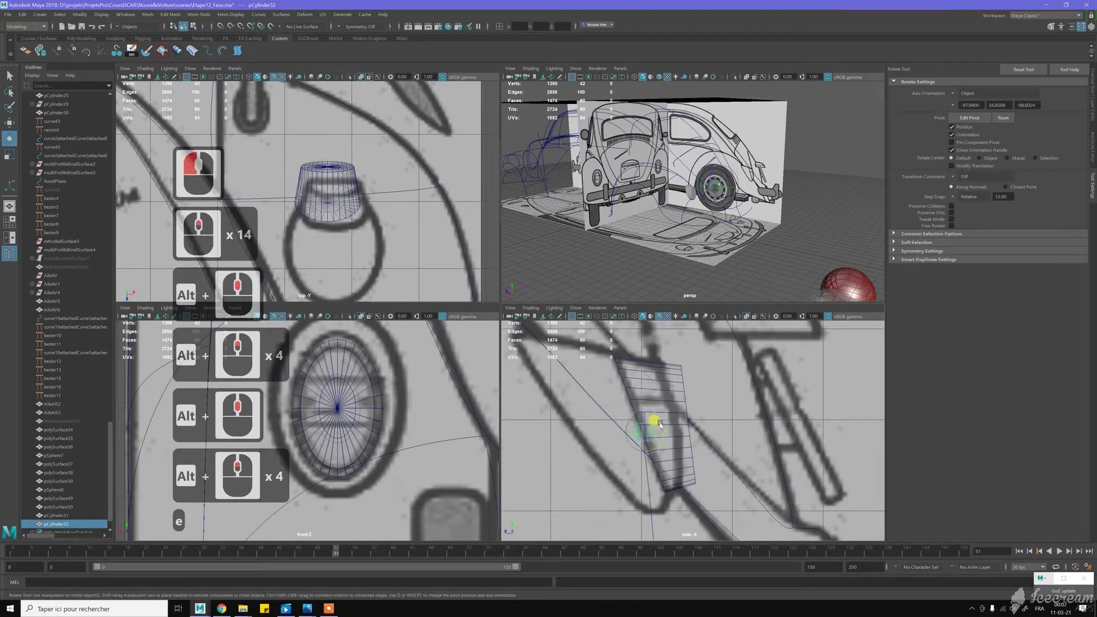
pyautogui.moveTo(643, 426); pyautogui.dragTo(639, 457)
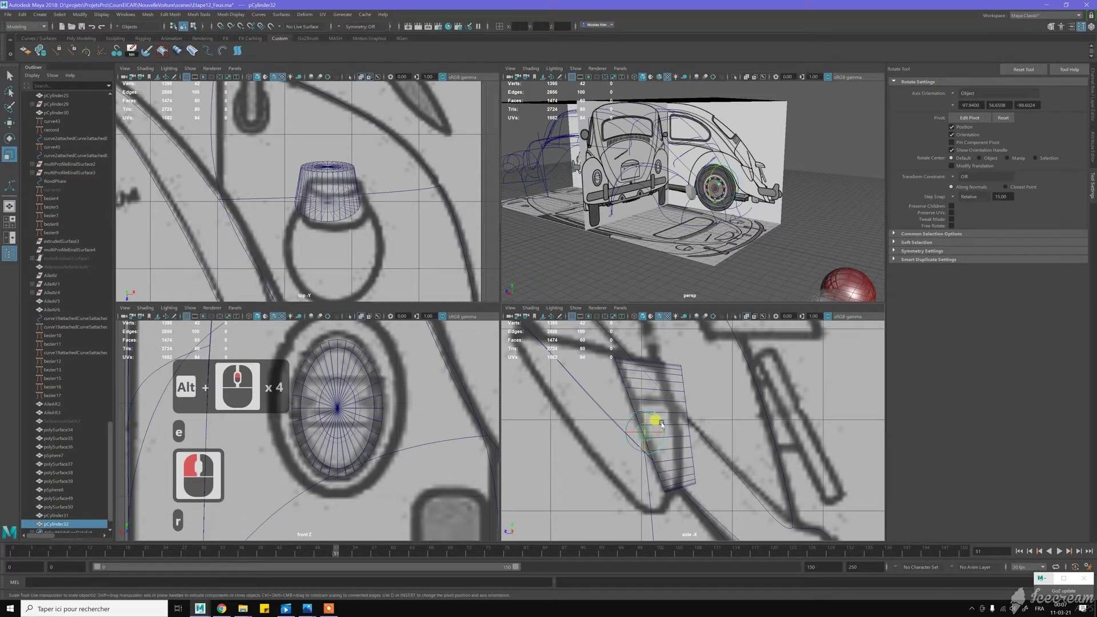
pyautogui.press('r')
pyautogui.moveTo(712, 390); pyautogui.dragTo(800, 341)
pyautogui.scroll(-2, 787, 383)
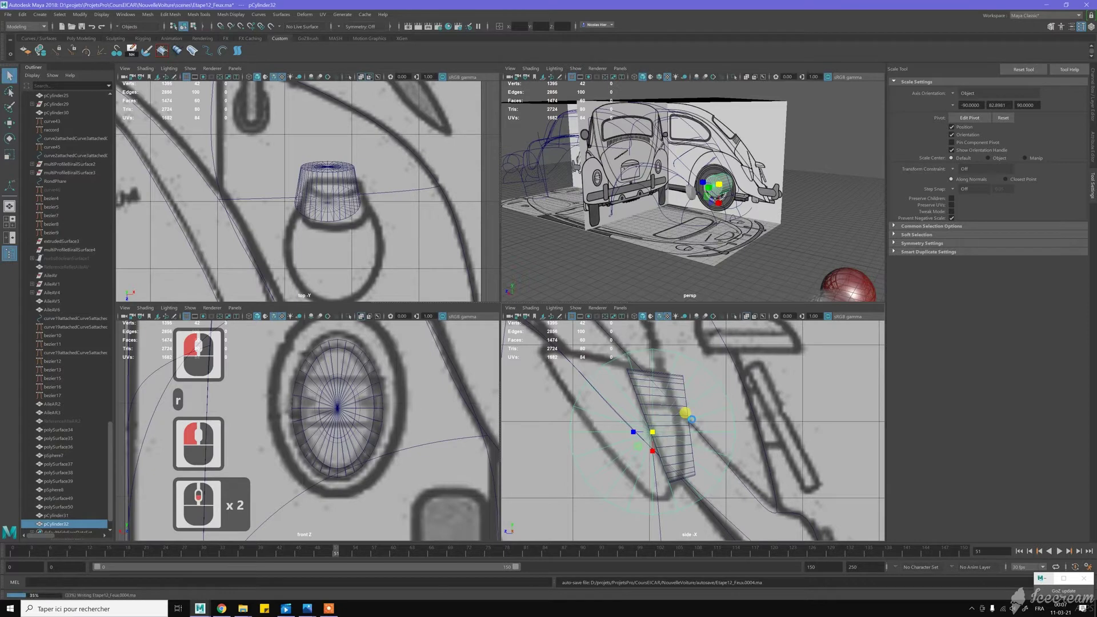
# - Set the new cylinder's axis subdivisions to 64
pyautogui.press('t')
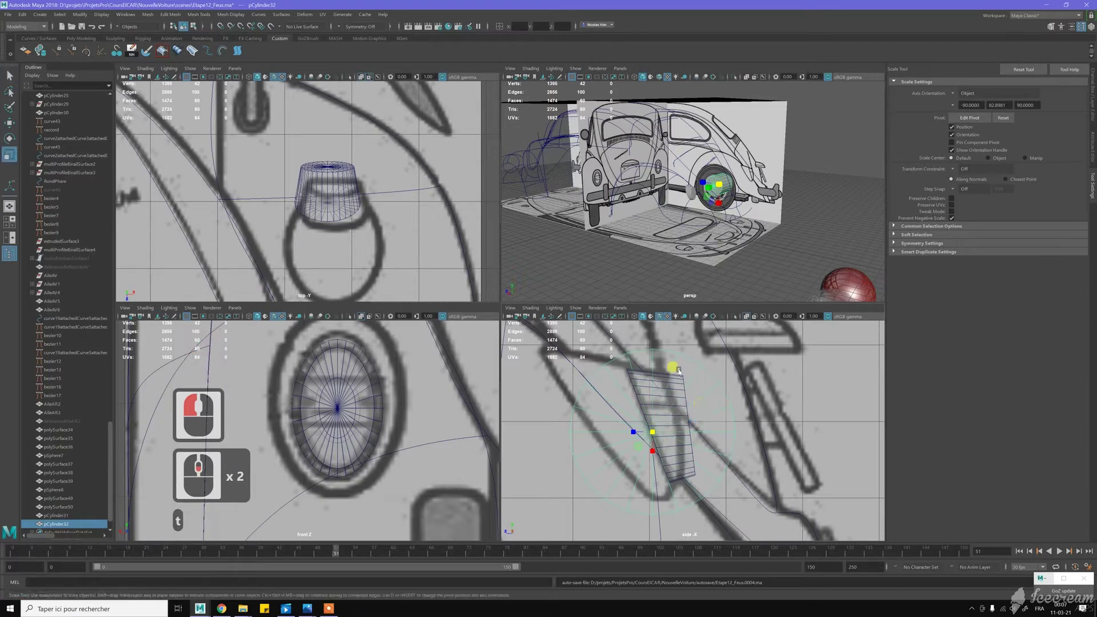
pyautogui.press('t')
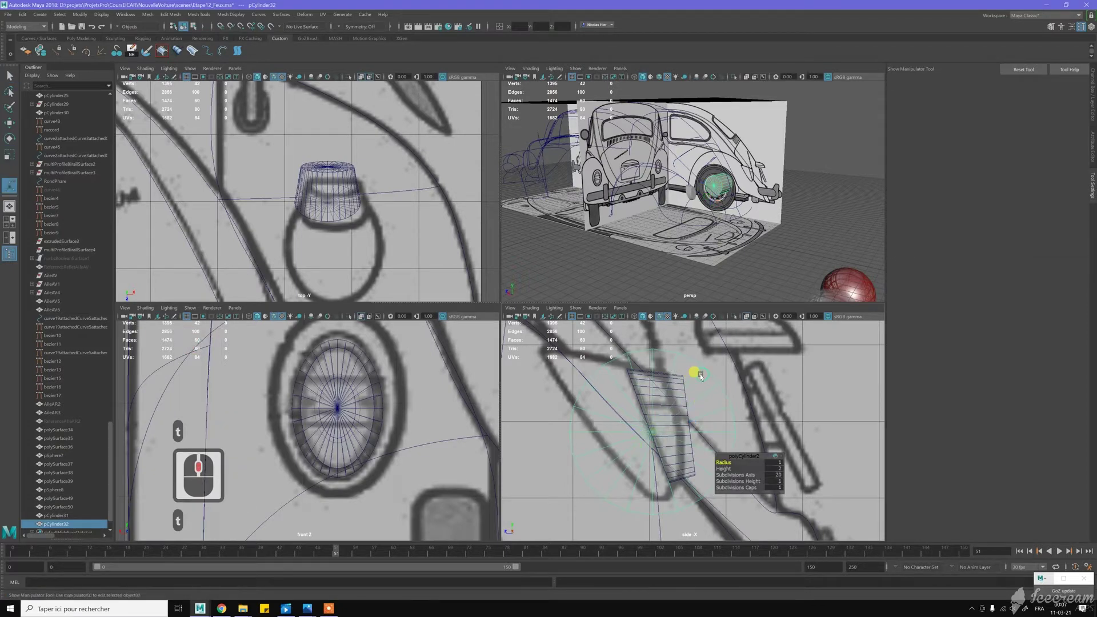
pyautogui.click(778, 475)
pyautogui.write('64')
pyautogui.press('Return')
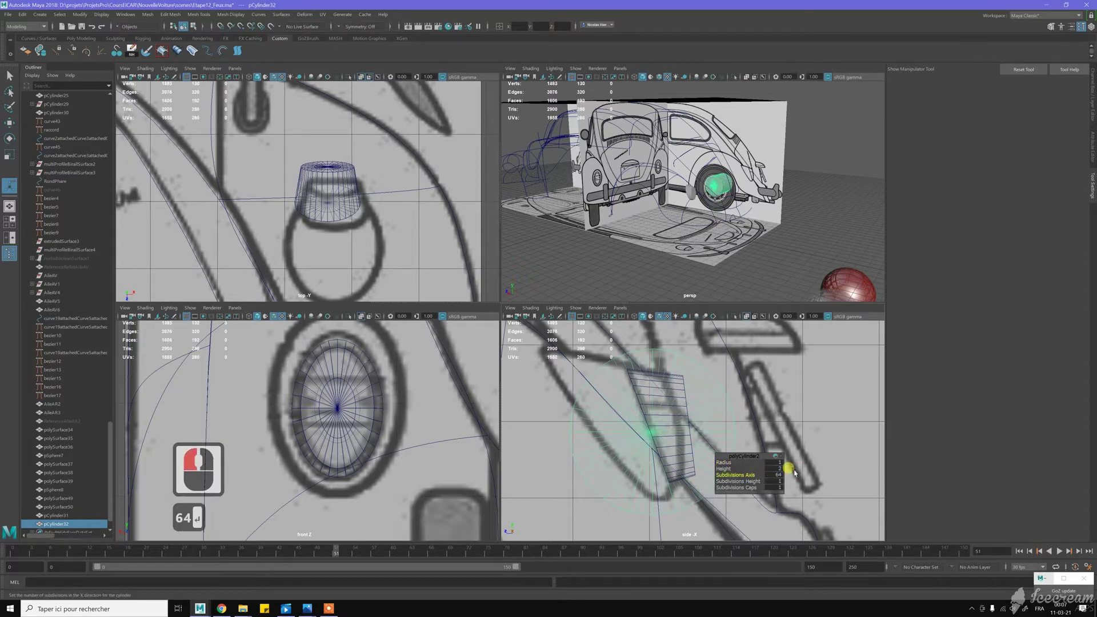
pyautogui.middleClick(678, 415)
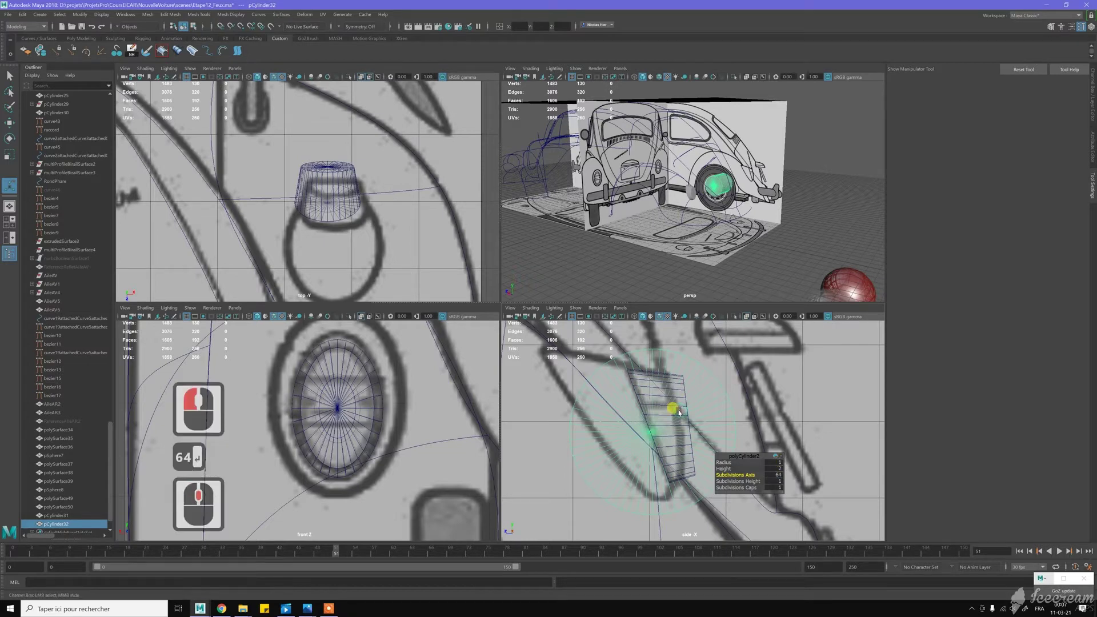
# - Enlarge the new cylinder and position it in the side view so its rim follows the lamp's outer curve
pyautogui.press('r')
pyautogui.moveTo(646, 438); pyautogui.dragTo(771, 400, button='middle')
pyautogui.click(770, 398)
pyautogui.scroll(-6, 763, 406)
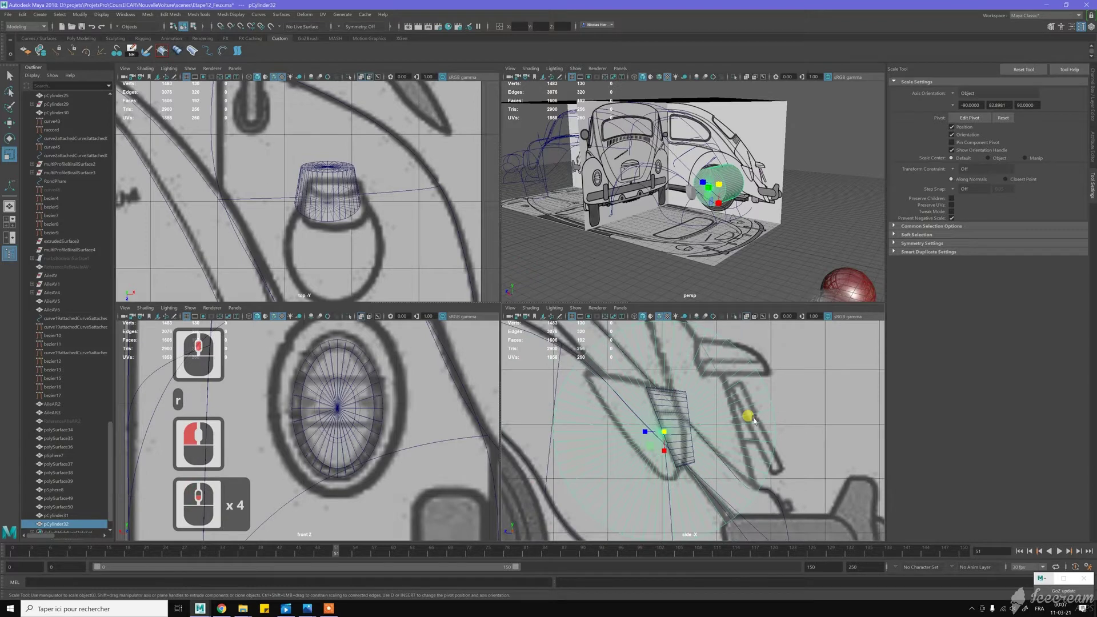
pyautogui.press('w')
pyautogui.moveTo(656, 430)
pyautogui.mouseDown()
pyautogui.moveTo(567, 441)
pyautogui.moveTo(645, 413)
pyautogui.mouseUp()
pyautogui.press('r')
pyautogui.press('w')
pyautogui.moveTo(574, 446); pyautogui.dragTo(545, 464)
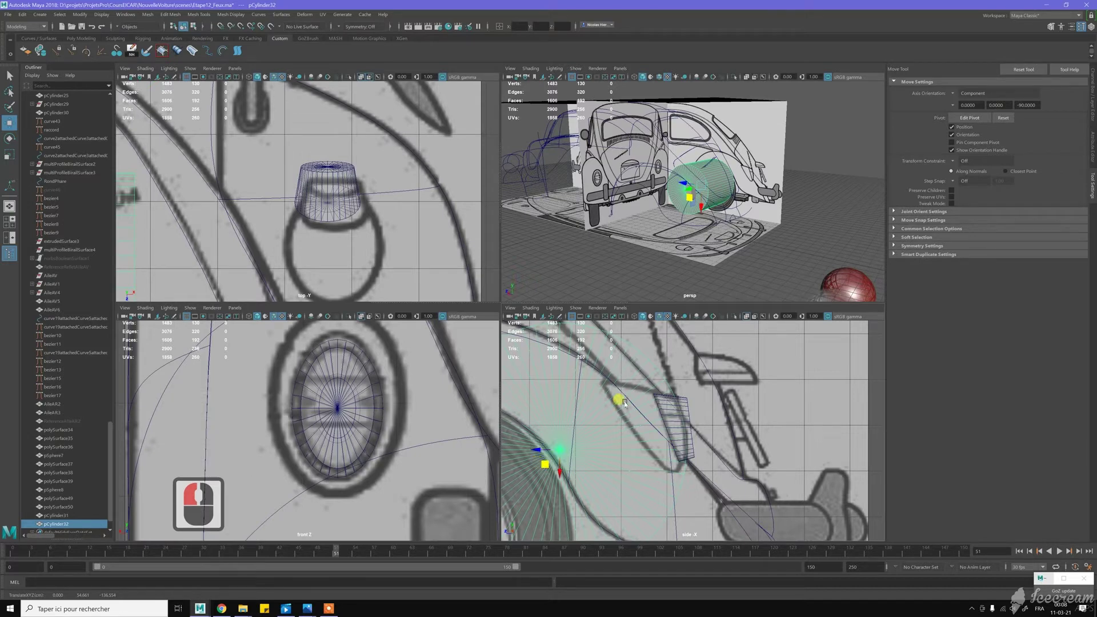
# - Delete the large cylinder's history and move it sideways until it surrounds the tail lamp cylinder
pyautogui.hotkey('alt', 'd')
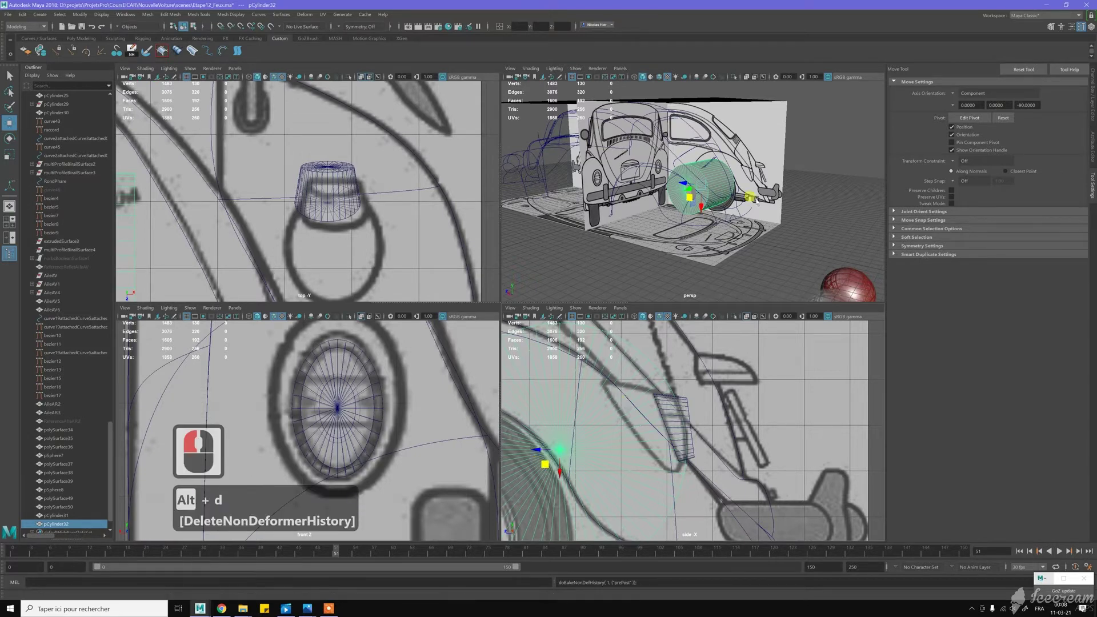
pyautogui.scroll(6, 692, 189)
pyautogui.press('w')
pyautogui.keyDown('alt'); pyautogui.moveTo(720, 177); pyautogui.dragTo(684, 198); pyautogui.keyUp('alt')
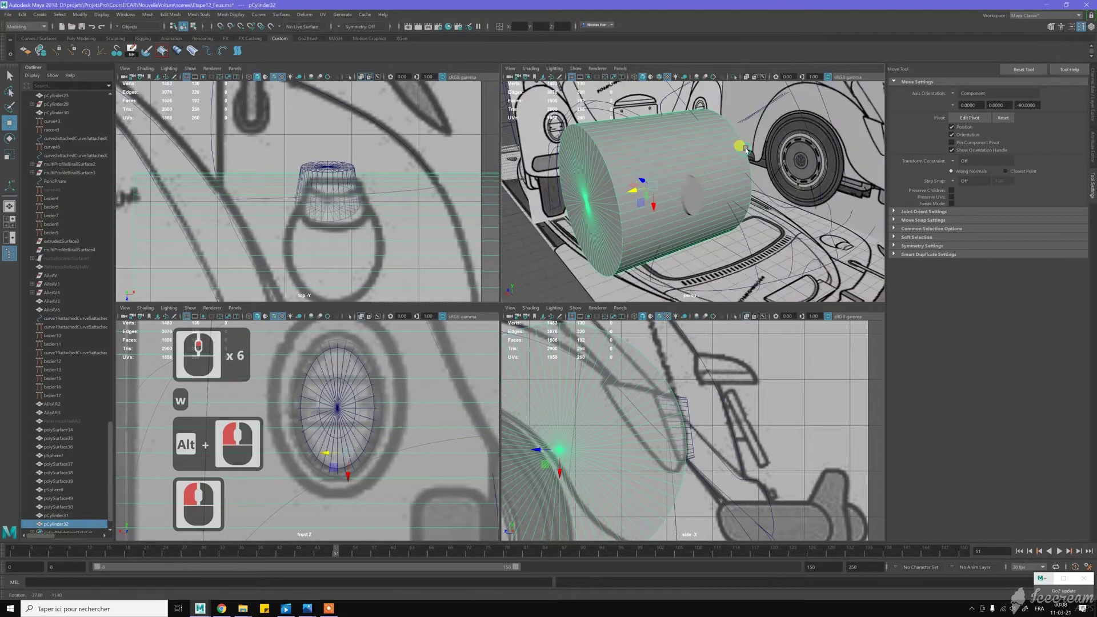
# - Select the lamp cylinder together with the large cylinder, delete their history, and freeze their transformations
pyautogui.keyDown('shift'); pyautogui.click(684, 199); pyautogui.keyUp('shift')
pyautogui.hotkey('alt', 'd')
pyautogui.hotkey('alt', 'f')
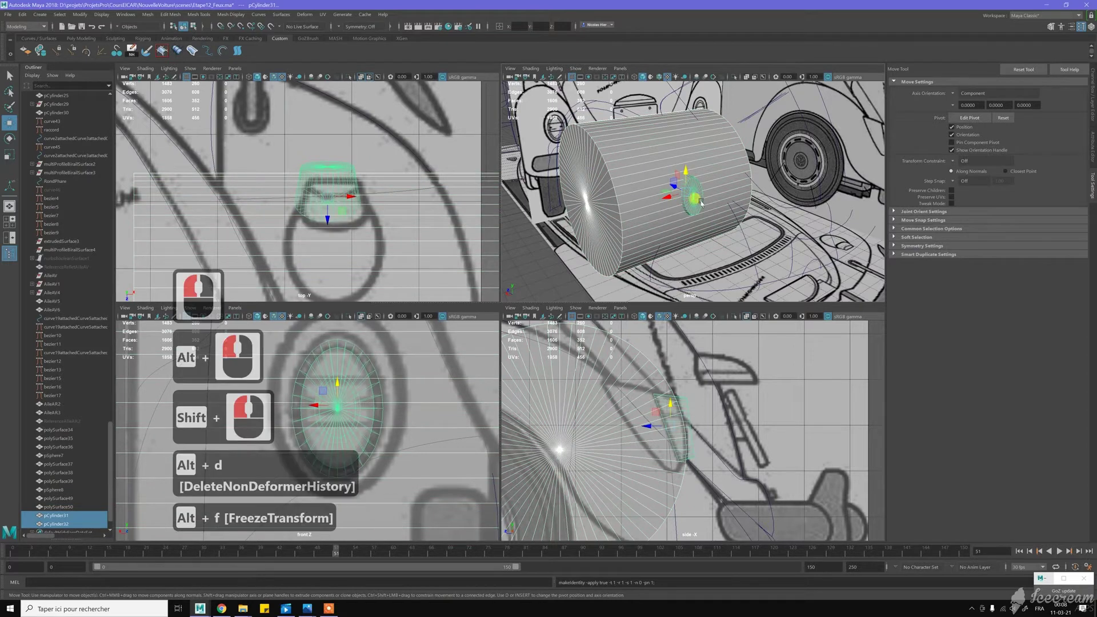
# - Apply a Boolean Intersection to the lamp cylinder and the large cylinder
pyautogui.keyDown('shift'); pyautogui.rightClick(715, 205); pyautogui.keyUp('shift')
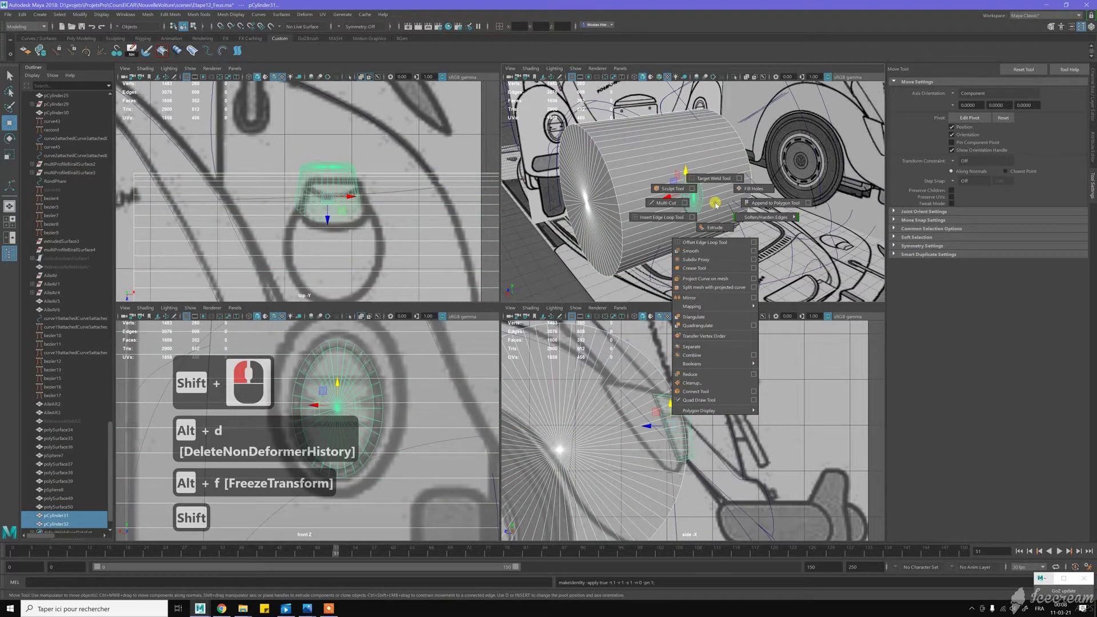
pyautogui.moveTo(740, 363)
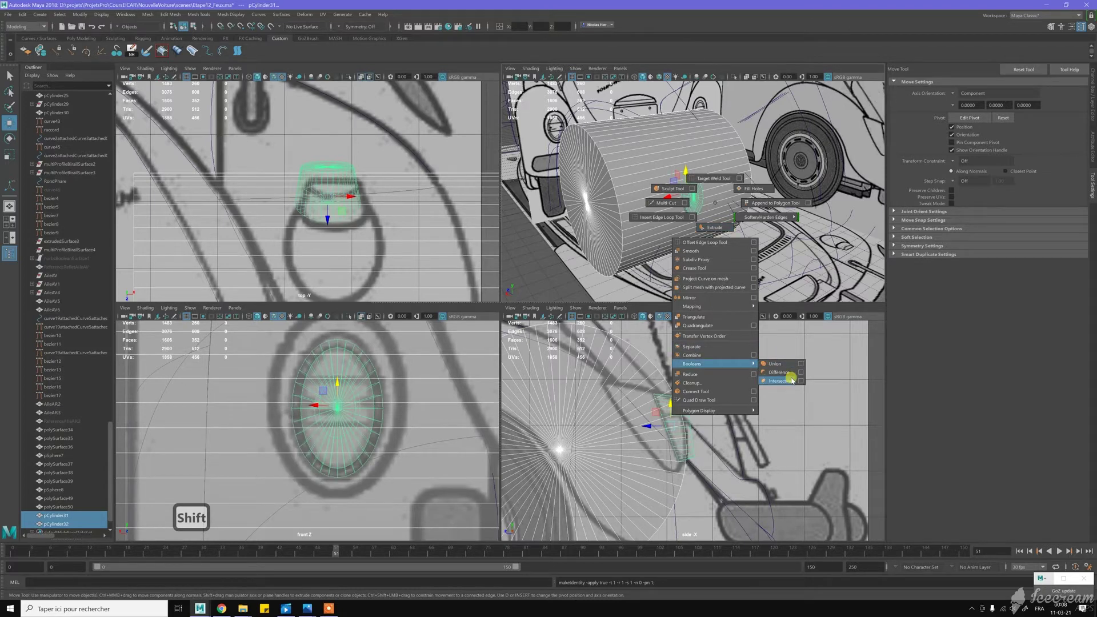
pyautogui.keyDown('shift'); pyautogui.moveTo(793, 382); pyautogui.dragTo(793, 381, button='right'); pyautogui.keyUp('shift')
pyautogui.scroll(4, 661, 188)
pyautogui.moveTo(646, 210)
pyautogui.keyDown('alt'); pyautogui.mouseDown()
pyautogui.moveTo(658, 216)
pyautogui.moveTo(666, 188)
pyautogui.moveTo(685, 222)
pyautogui.moveTo(760, 227)
pyautogui.moveTo(637, 215)
pyautogui.mouseUp(); pyautogui.keyUp('alt')
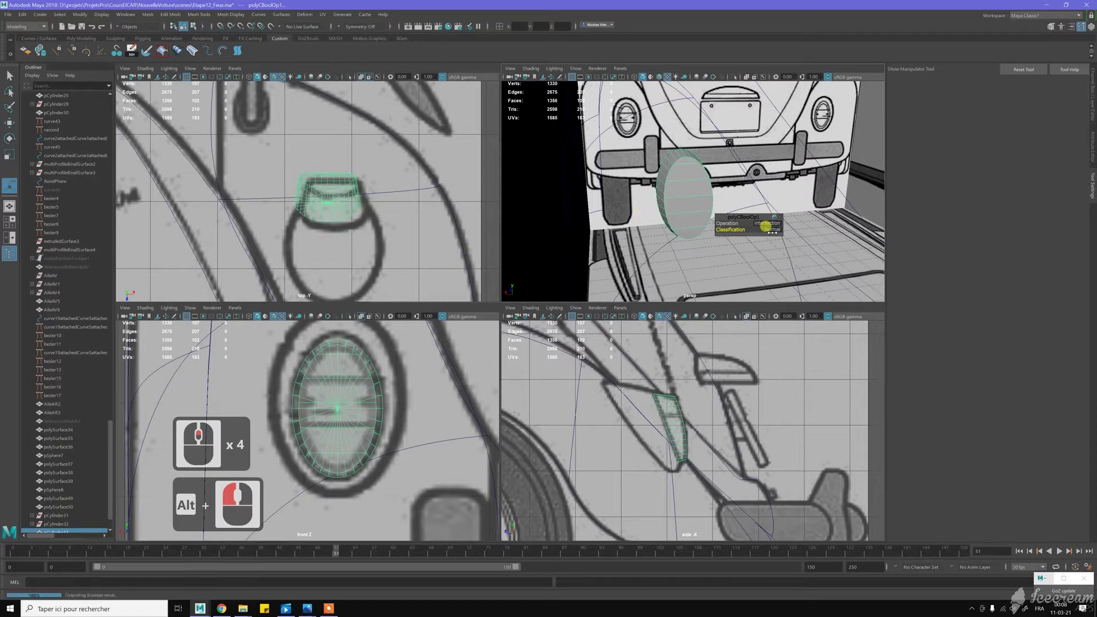
# - Select the intersected tail lamp mesh and switch it to vertex editing around its curved outer face
pyautogui.click(673, 196)
pyautogui.press('w')
pyautogui.scroll(3, 681, 206)
pyautogui.moveTo(681, 205)
pyautogui.keyDown('alt'); pyautogui.mouseDown()
pyautogui.moveTo(693, 191)
pyautogui.moveTo(694, 221)
pyautogui.mouseUp(); pyautogui.keyUp('alt')
pyautogui.keyDown('alt'); pyautogui.moveTo(693, 221); pyautogui.dragTo(693, 179, button='middle'); pyautogui.keyUp('alt')
pyautogui.keyDown('alt'); pyautogui.scroll(4, 696, 183); pyautogui.keyUp('alt')
pyautogui.keyDown('alt'); pyautogui.scroll(2, 699, 188); pyautogui.keyUp('alt')
pyautogui.keyDown('alt'); pyautogui.moveTo(699, 188); pyautogui.dragTo(671, 176); pyautogui.keyUp('alt')
pyautogui.press('w')
pyautogui.moveTo(717, 170); pyautogui.dragTo(693, 162, button='right')
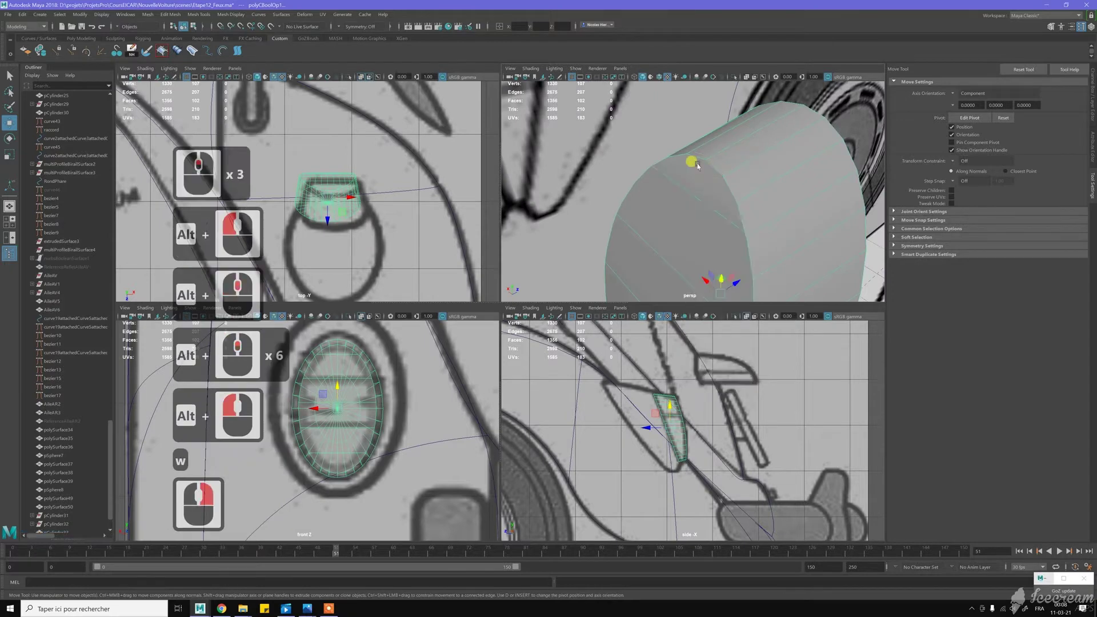
pyautogui.keyDown('alt'); pyautogui.moveTo(747, 200); pyautogui.dragTo(737, 203, button='middle'); pyautogui.keyUp('alt')
pyautogui.keyDown('alt'); pyautogui.moveTo(737, 203); pyautogui.dragTo(791, 184); pyautogui.keyUp('alt')
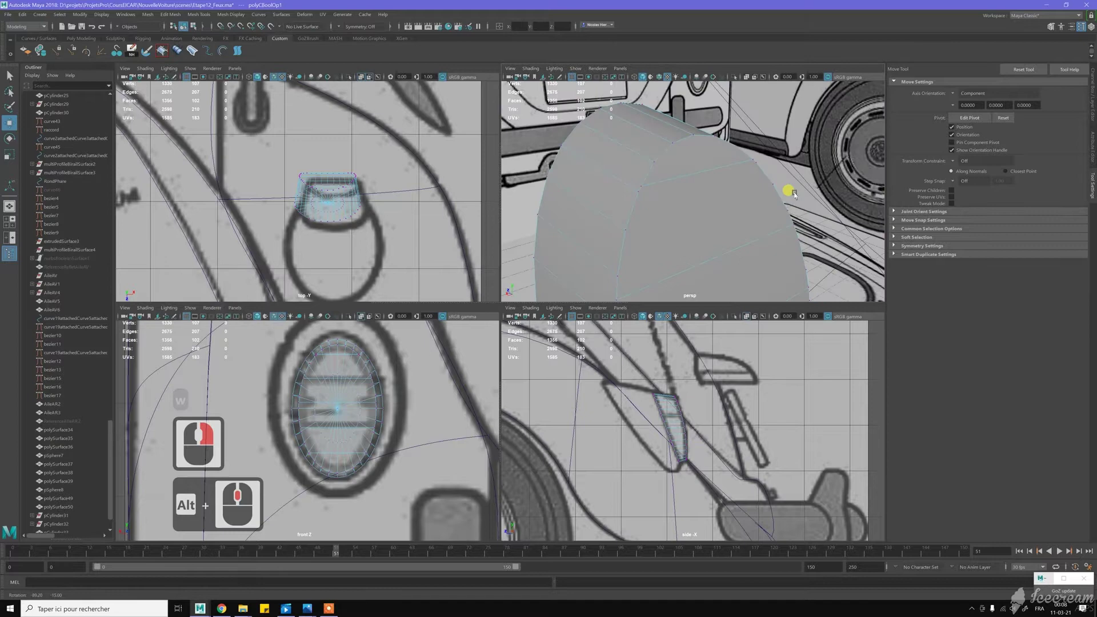
pyautogui.press('w')
pyautogui.moveTo(677, 168)
pyautogui.mouseDown(button='right')
pyautogui.moveTo(692, 161)
pyautogui.moveTo(658, 172)
pyautogui.mouseUp(button='right')
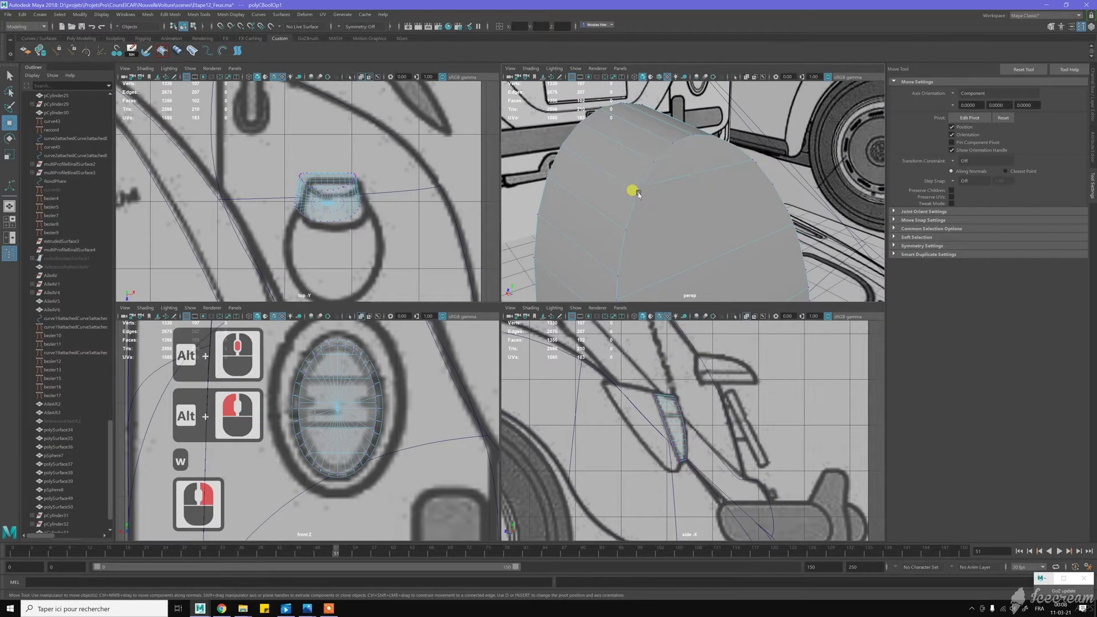
# - Connect the two opposite rim vertices near the top of the lamp's outer face using the Connect Tool with 1 segment
pyautogui.click(638, 194)
pyautogui.keyDown('shift'); pyautogui.click(723, 180); pyautogui.keyUp('shift')
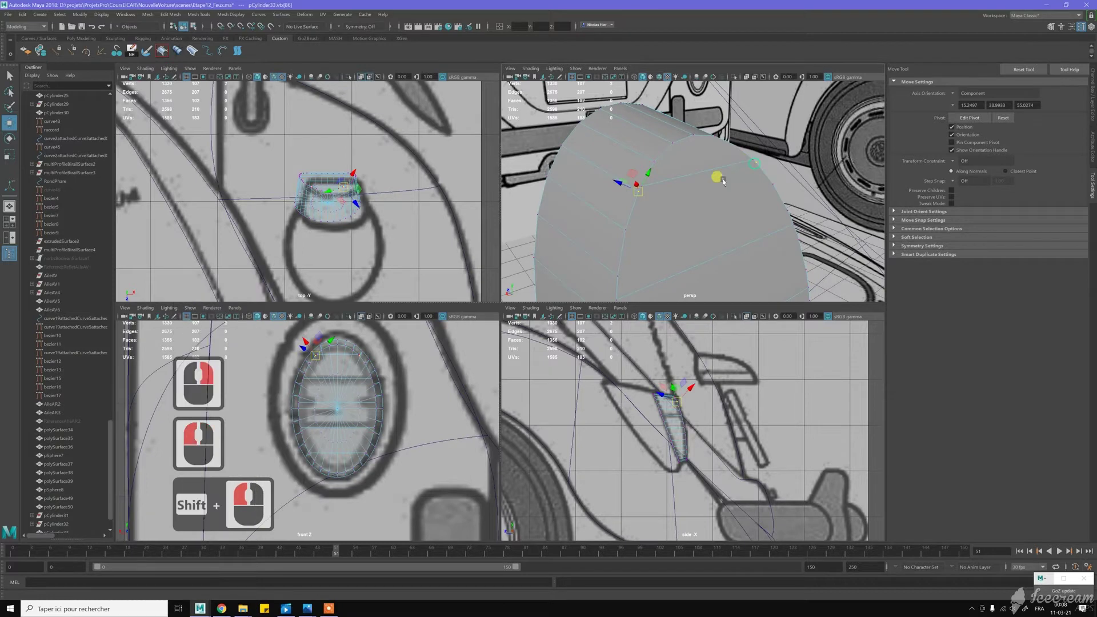
pyautogui.keyDown('shift'); pyautogui.moveTo(723, 181); pyautogui.dragTo(726, 183, button='right'); pyautogui.keyUp('shift')
pyautogui.keyDown('shift'); pyautogui.moveTo(723, 231); pyautogui.dragTo(723, 255, button='right'); pyautogui.keyUp('shift')
pyautogui.keyDown('alt'); pyautogui.moveTo(685, 236); pyautogui.dragTo(686, 217, button='middle'); pyautogui.keyUp('alt')
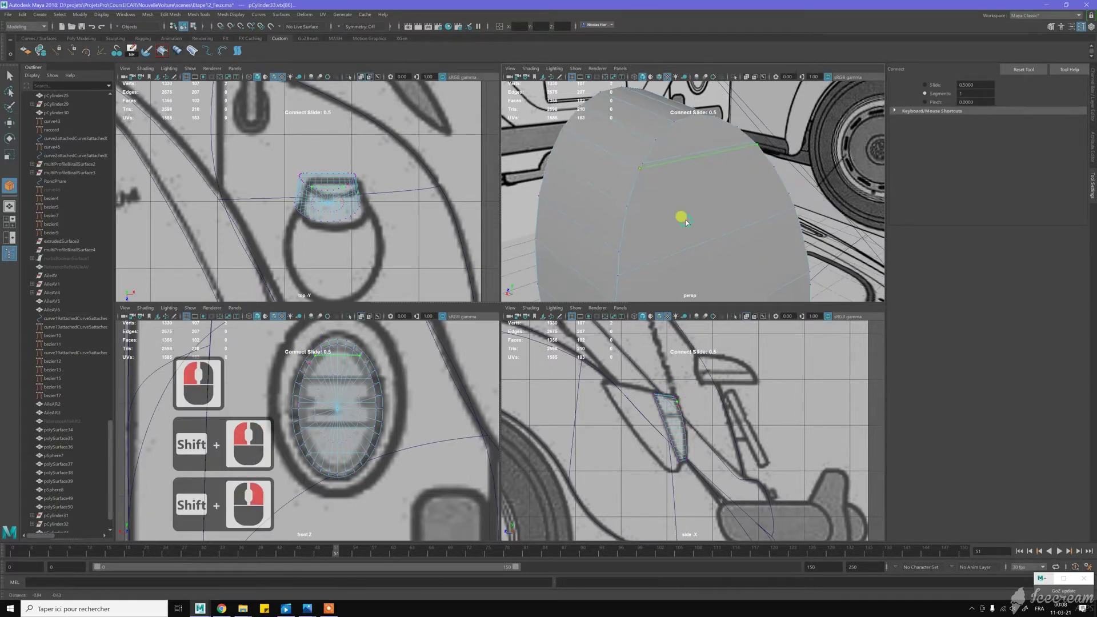
pyautogui.press('w')
# - Connect the next two pairs of opposite rim vertices down the outer face with straight crosswise edges
pyautogui.click(624, 205)
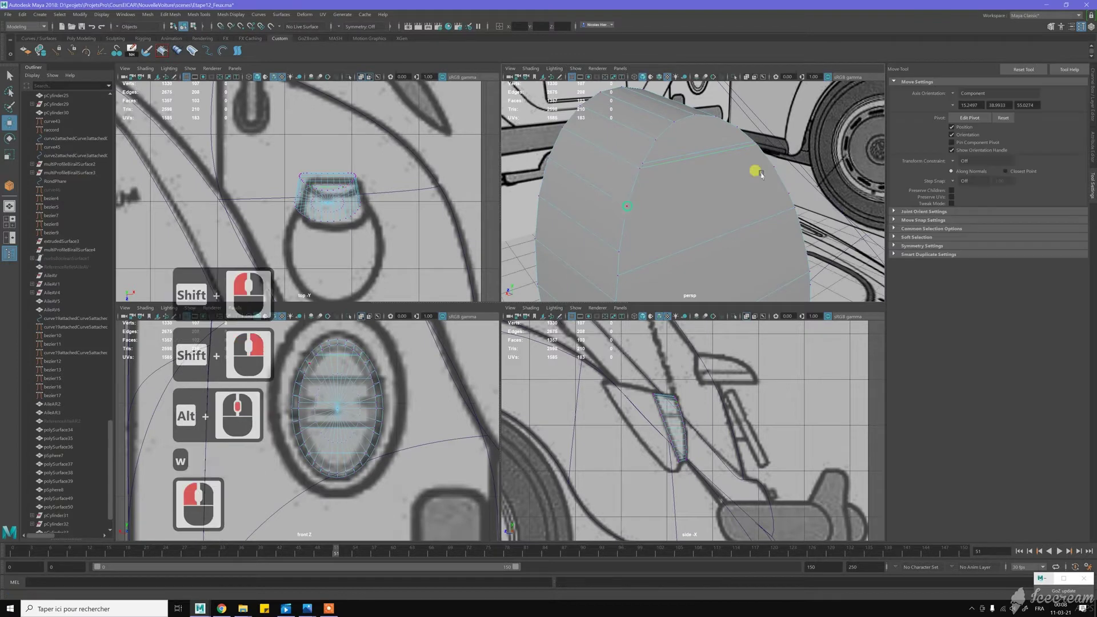
pyautogui.keyDown('shift'); pyautogui.click(814, 162); pyautogui.keyUp('shift')
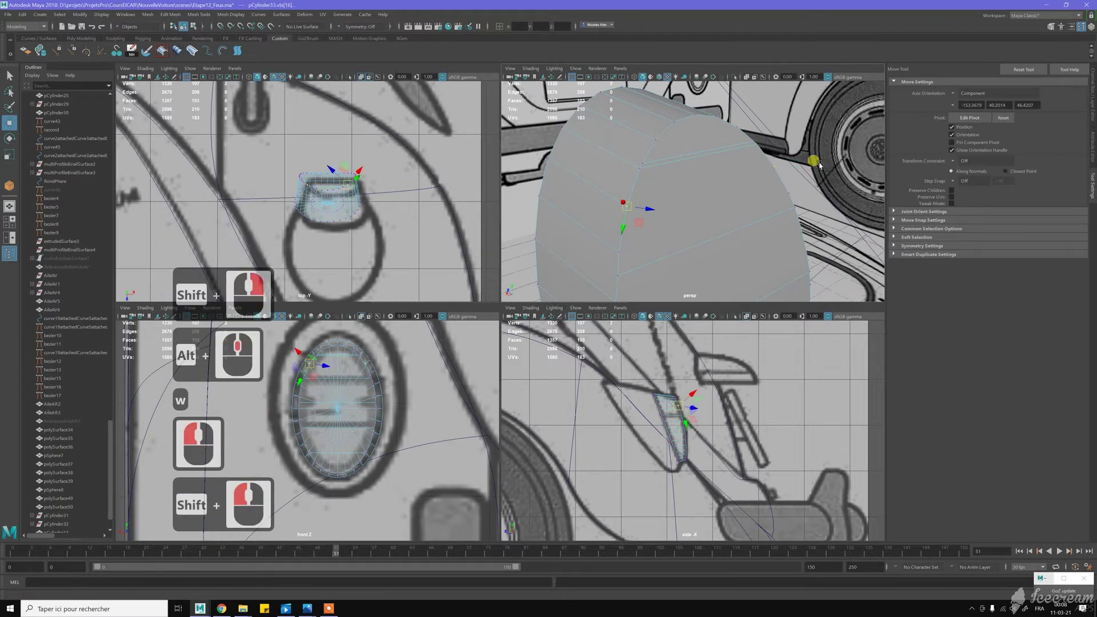
pyautogui.press('g')
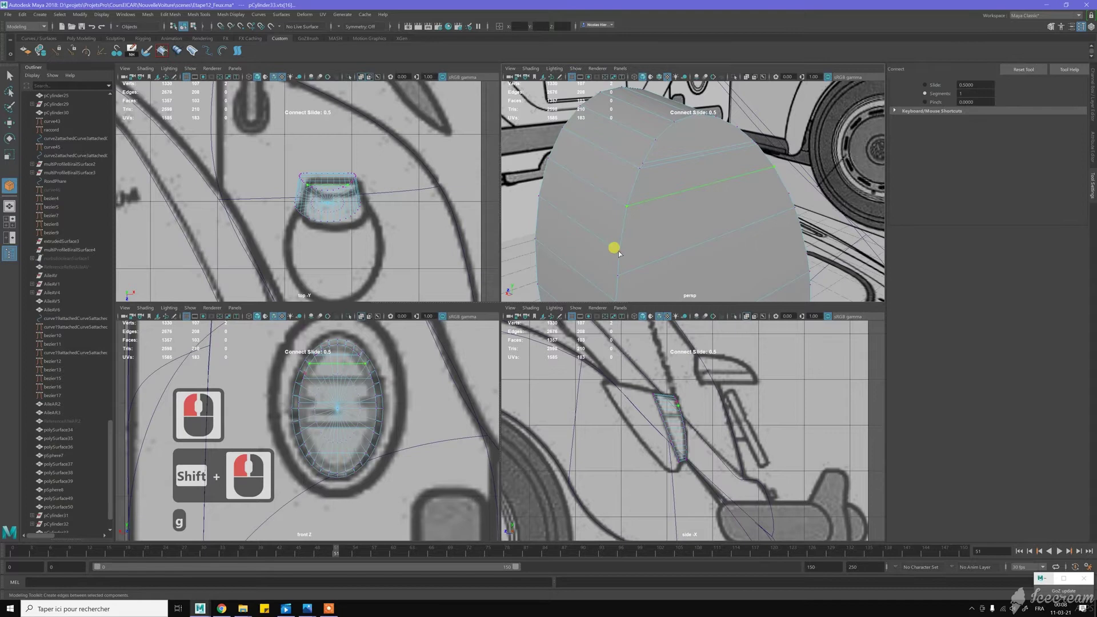
pyautogui.click(776, 204)
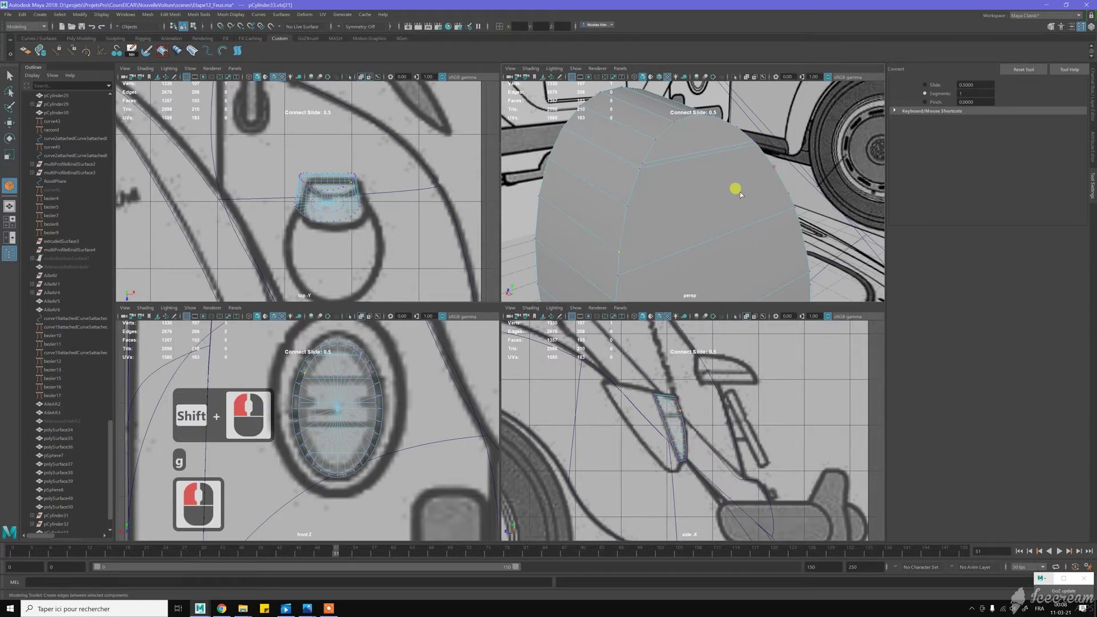
pyautogui.press('z')
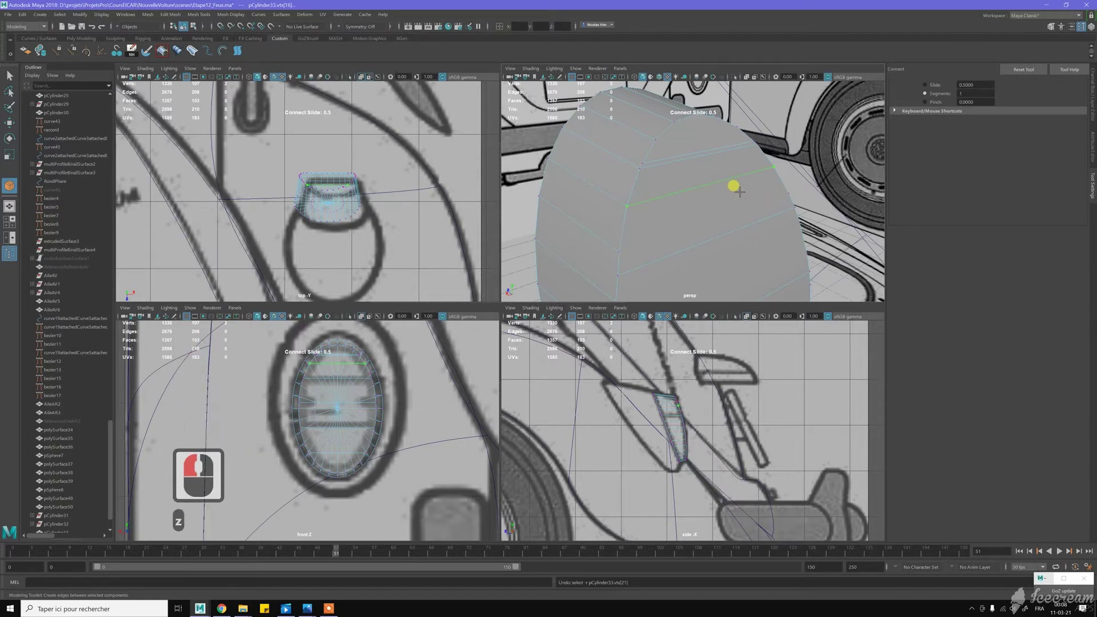
pyautogui.press('y')
pyautogui.click(618, 251)
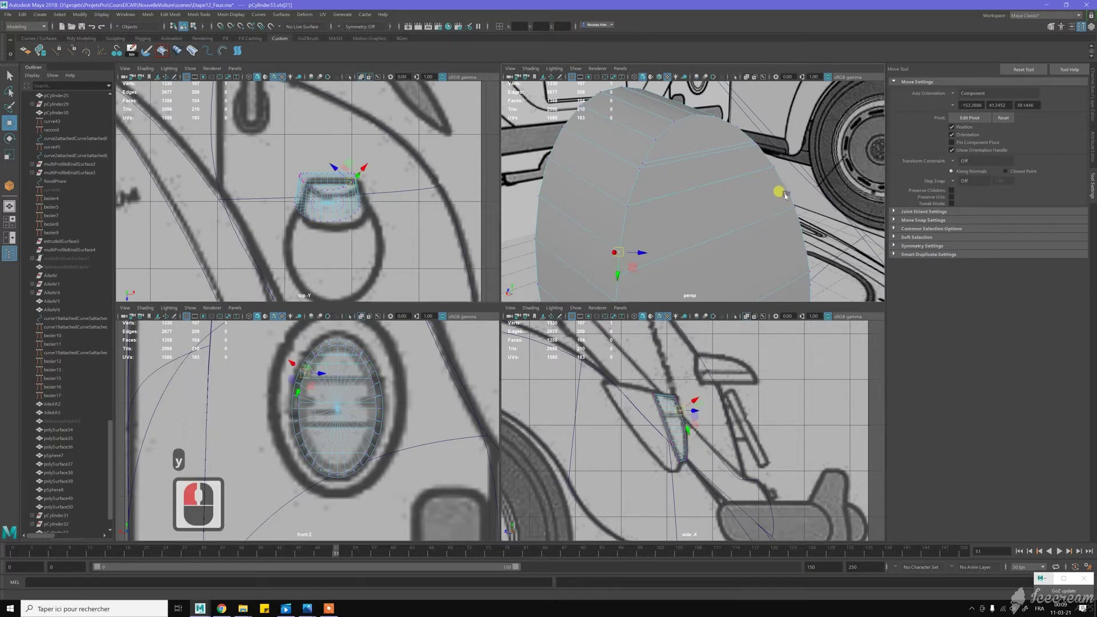
pyautogui.keyDown('shift'); pyautogui.click(811, 190); pyautogui.keyUp('shift')
pyautogui.press('g')
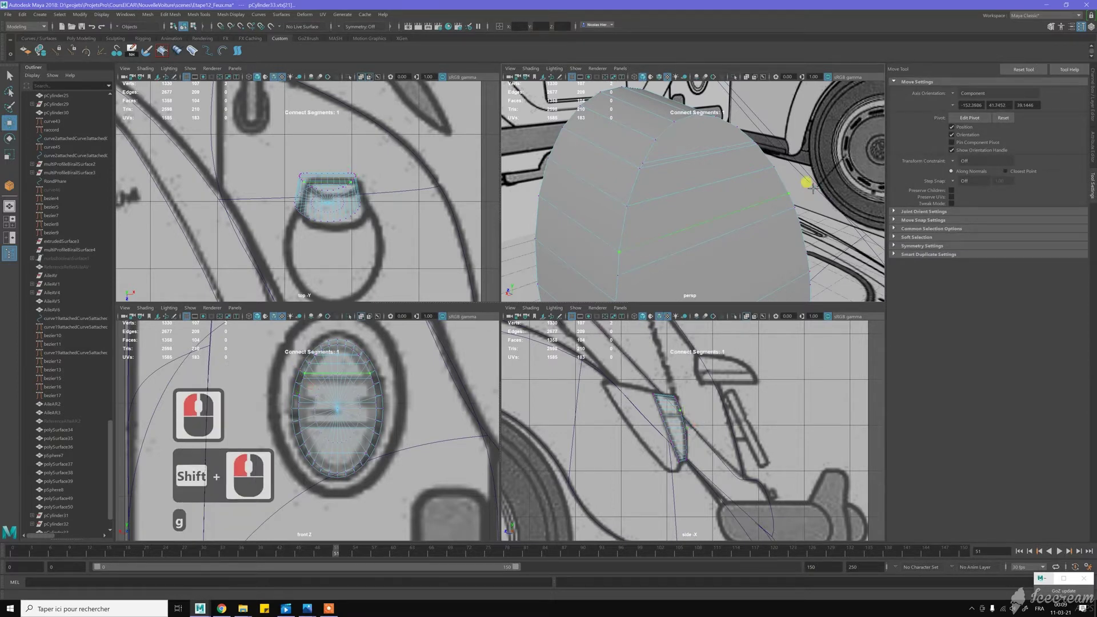
pyautogui.press('y')
pyautogui.keyDown('alt'); pyautogui.moveTo(752, 227); pyautogui.dragTo(703, 208, button='middle'); pyautogui.keyUp('alt')
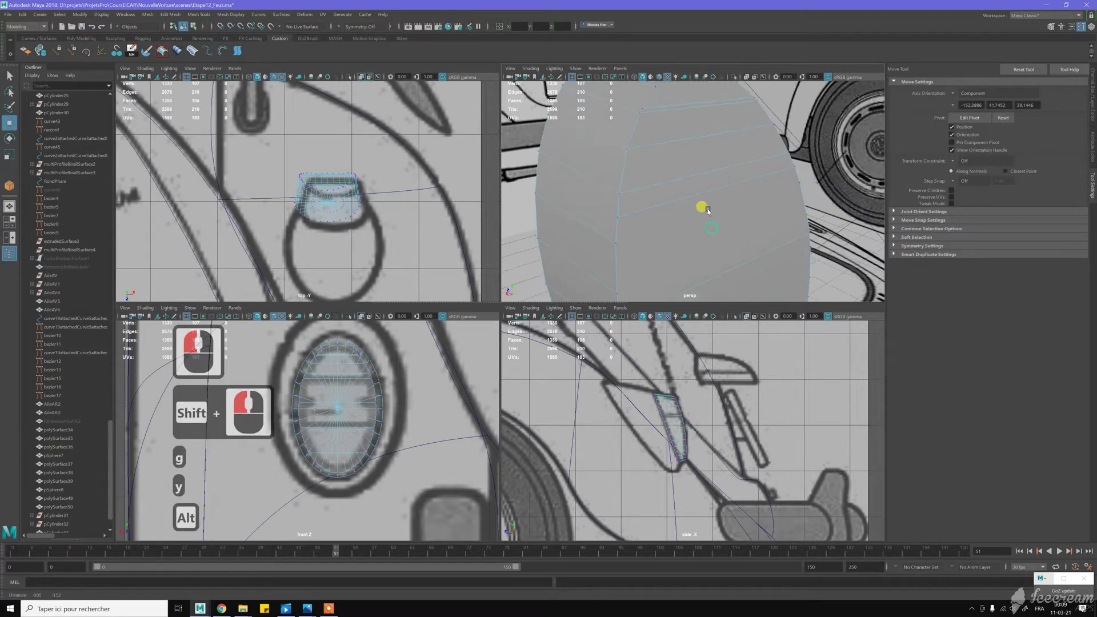
# - Connect two more pairs of opposite rim vertices across the outer face, continuing down towards the lamp's middle
pyautogui.click(616, 233)
pyautogui.keyDown('shift'); pyautogui.click(810, 173); pyautogui.keyUp('shift')
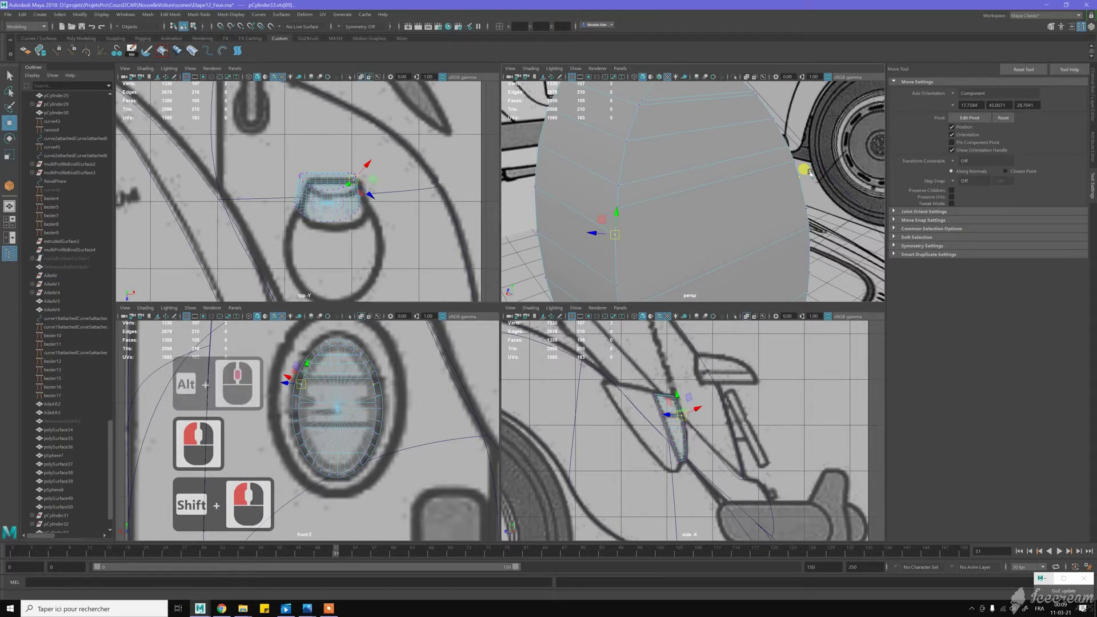
pyautogui.press('g')
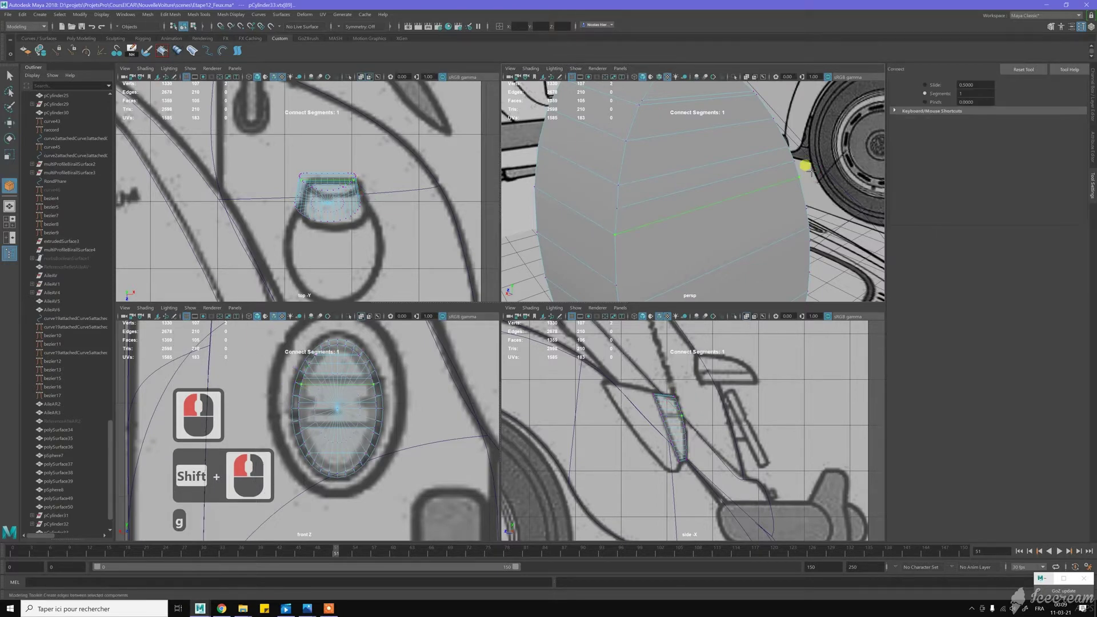
pyautogui.press('y')
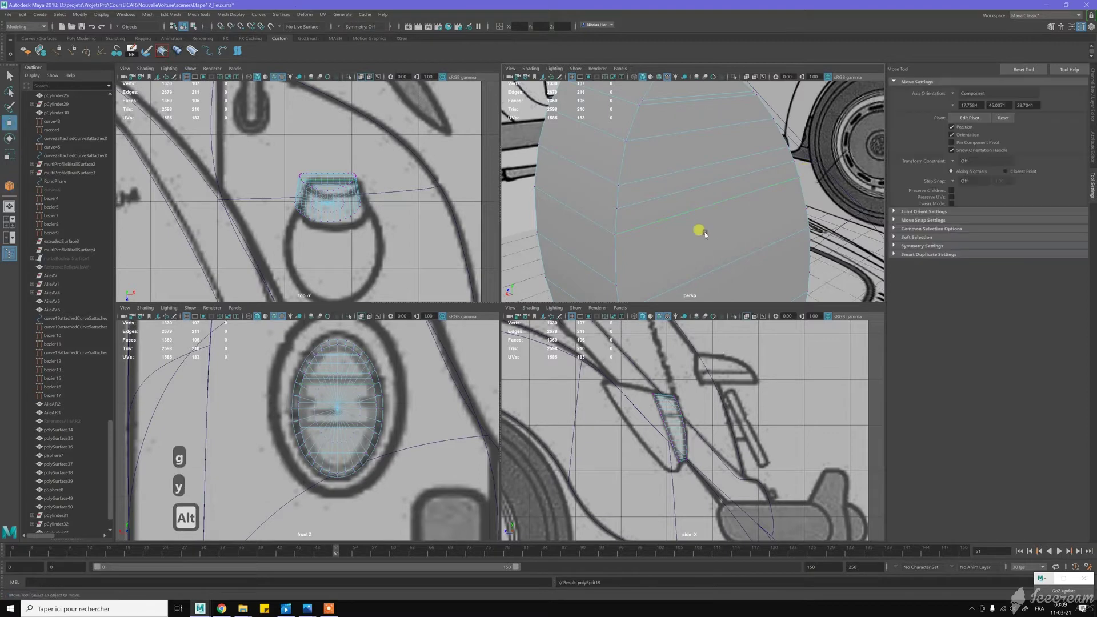
pyautogui.keyDown('alt'); pyautogui.moveTo(707, 226); pyautogui.dragTo(689, 219); pyautogui.keyUp('alt')
pyautogui.keyDown('alt'); pyautogui.moveTo(615, 246); pyautogui.dragTo(600, 255, button='middle'); pyautogui.keyUp('alt')
pyautogui.press('w')
pyautogui.click(605, 265)
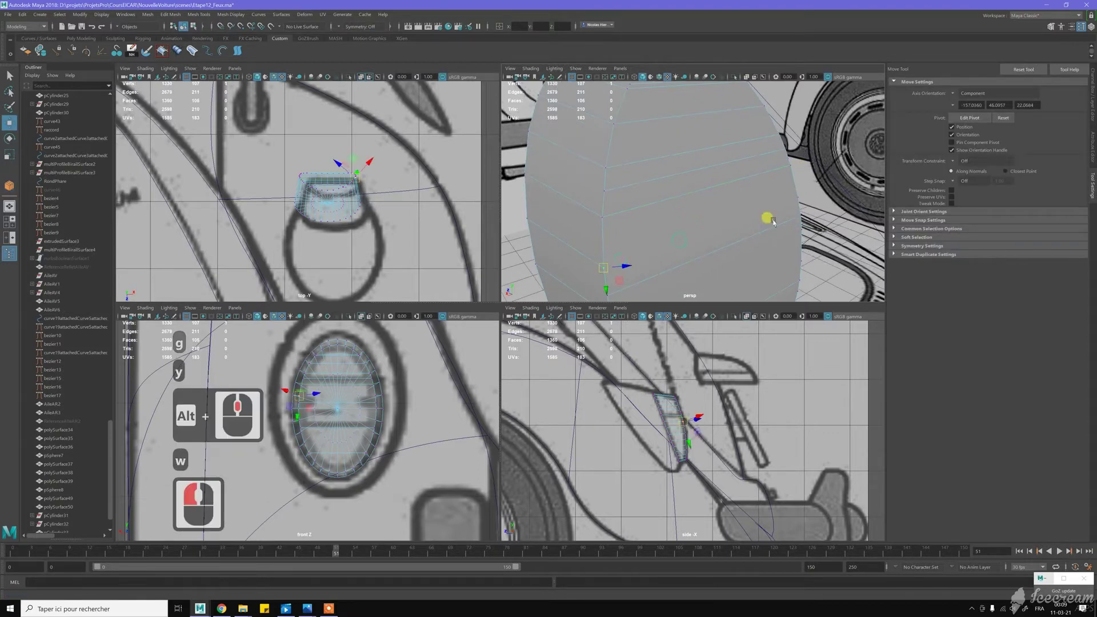
pyautogui.keyDown('shift'); pyautogui.click(796, 198); pyautogui.keyUp('shift')
pyautogui.press('g')
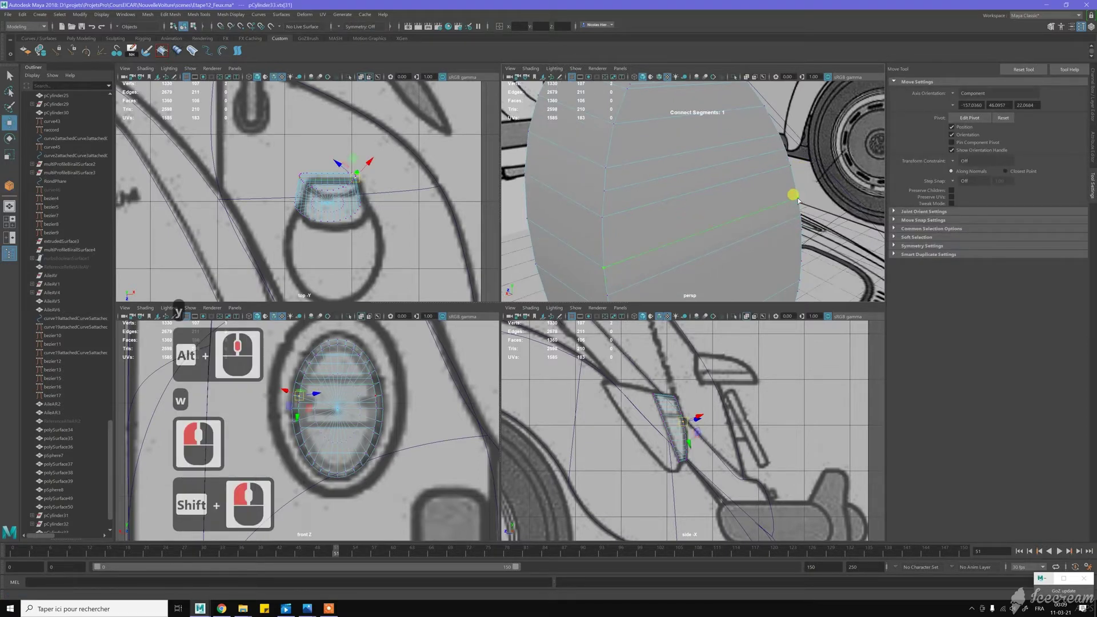
# - Connect the following pair of opposite rim vertices around the middle of the outer face
pyautogui.keyDown('alt'); pyautogui.moveTo(693, 220); pyautogui.dragTo(689, 202); pyautogui.keyUp('alt')
pyautogui.keyDown('alt'); pyautogui.moveTo(688, 200); pyautogui.dragTo(619, 206, button='middle'); pyautogui.keyUp('alt')
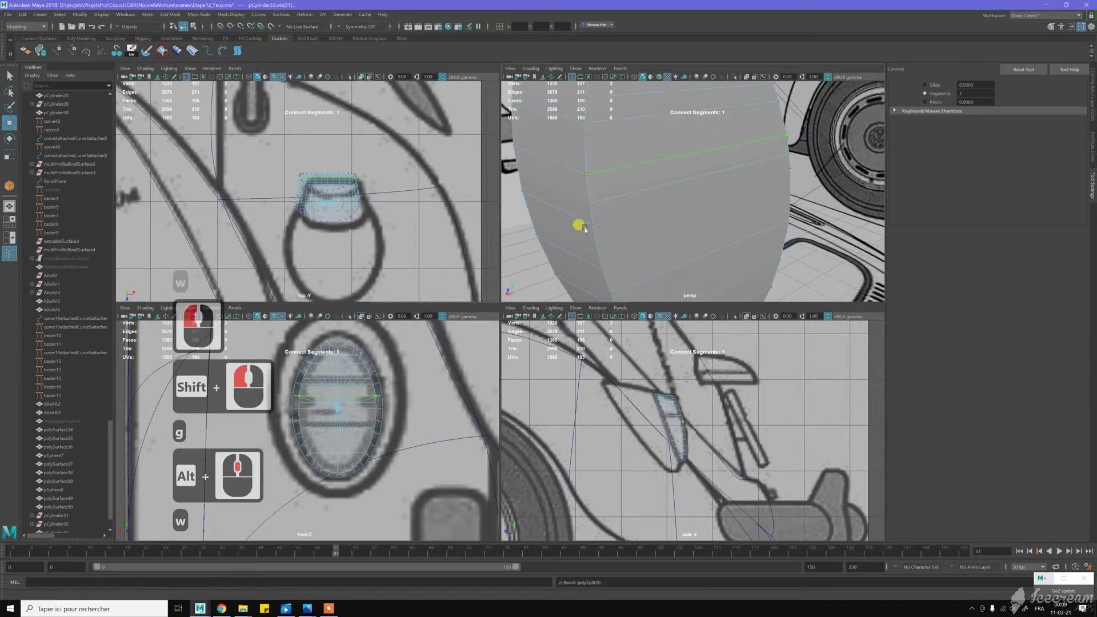
pyautogui.press('w')
pyautogui.click(612, 220)
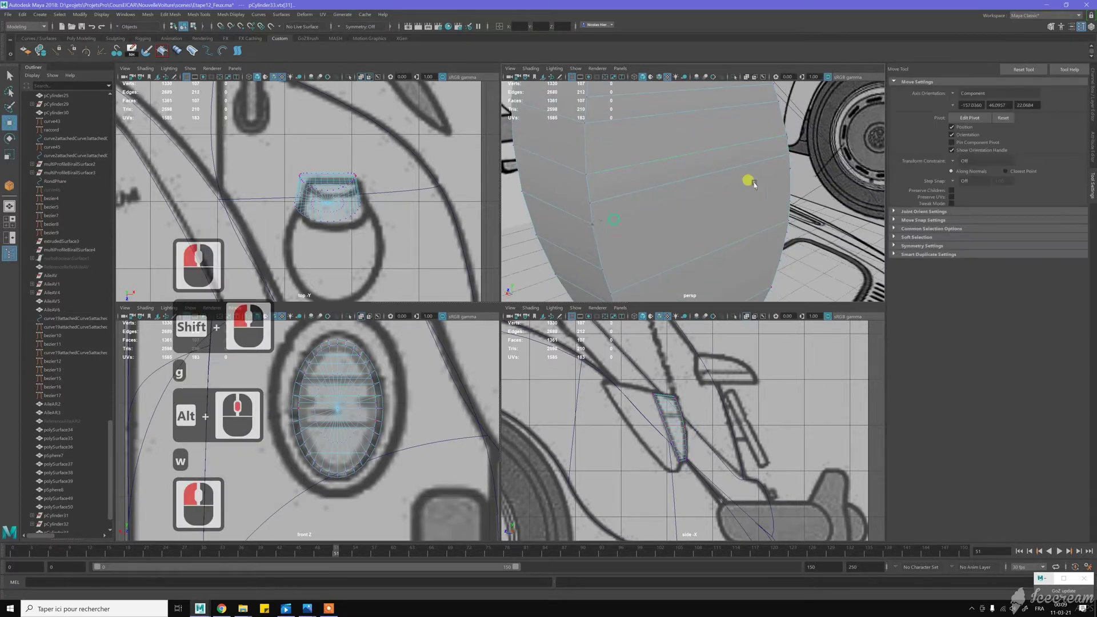
pyautogui.keyDown('shift'); pyautogui.click(786, 169); pyautogui.keyUp('shift')
pyautogui.press('g')
pyautogui.keyDown('alt'); pyautogui.moveTo(696, 217); pyautogui.dragTo(672, 201); pyautogui.keyUp('alt')
# - Switch to edge mode, select the leftover Boolean edges across the outer face, and delete them with their vertices
pyautogui.moveTo(668, 181); pyautogui.dragTo(676, 137, button='right')
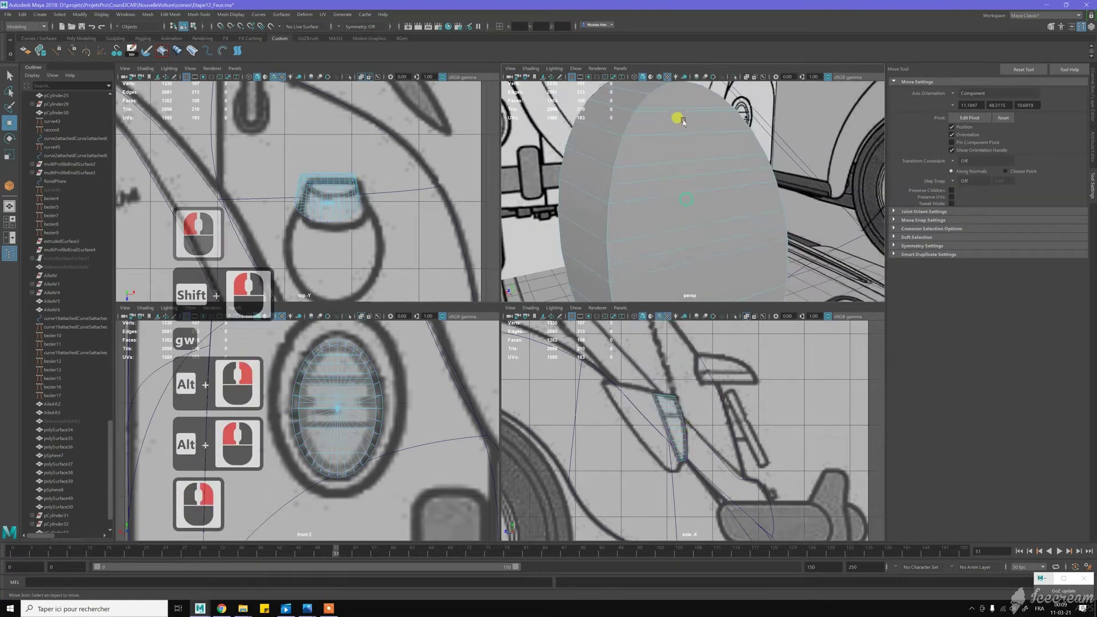
pyautogui.keyDown('alt'); pyautogui.middleClick(685, 110); pyautogui.keyUp('alt')
pyautogui.click(687, 109)
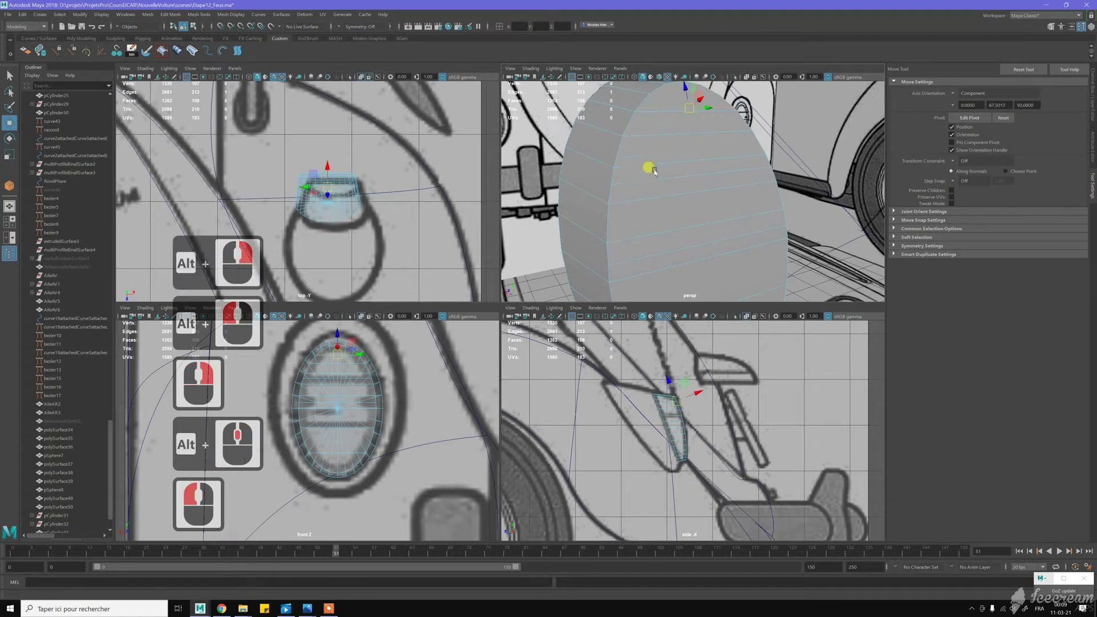
pyautogui.keyDown('shift'); pyautogui.click(640, 260); pyautogui.keyUp('shift')
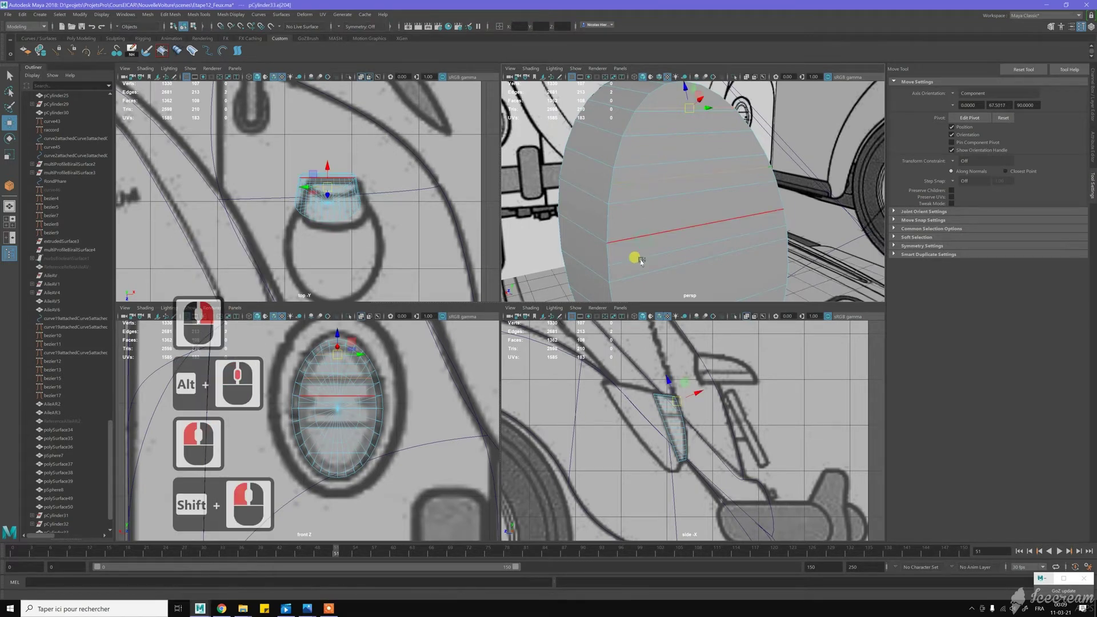
pyautogui.keyDown('shift'); pyautogui.click(667, 227); pyautogui.keyUp('shift')
pyautogui.keyDown('alt'); pyautogui.moveTo(668, 226); pyautogui.dragTo(668, 228, button='middle'); pyautogui.keyUp('alt')
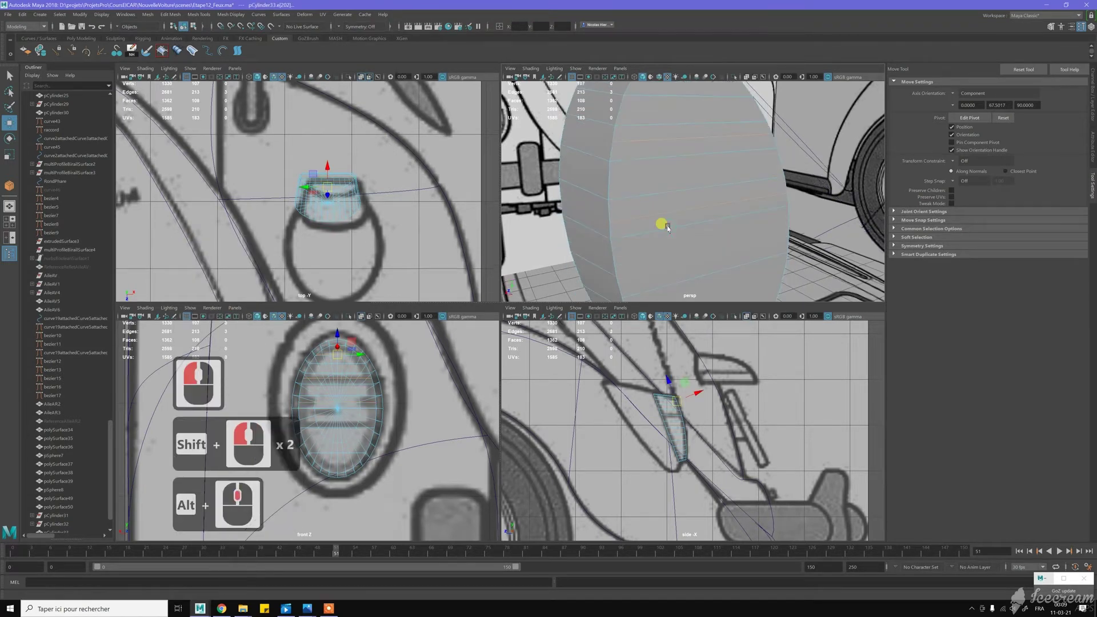
pyautogui.hotkey('ctrl', 'BackSpace')
# - Cut an edge between opposite rim vertices just below the middle of the outer face with the Multi-Cut tool
pyautogui.moveTo(667, 227); pyautogui.dragTo(629, 203, button='middle')
pyautogui.keyDown('alt'); pyautogui.moveTo(629, 203); pyautogui.dragTo(627, 196); pyautogui.keyUp('alt')
pyautogui.press('w')
pyautogui.moveTo(632, 201)
pyautogui.mouseDown(button='right')
pyautogui.moveTo(664, 185)
pyautogui.moveTo(614, 212)
pyautogui.mouseUp(button='right')
pyautogui.click(611, 227)
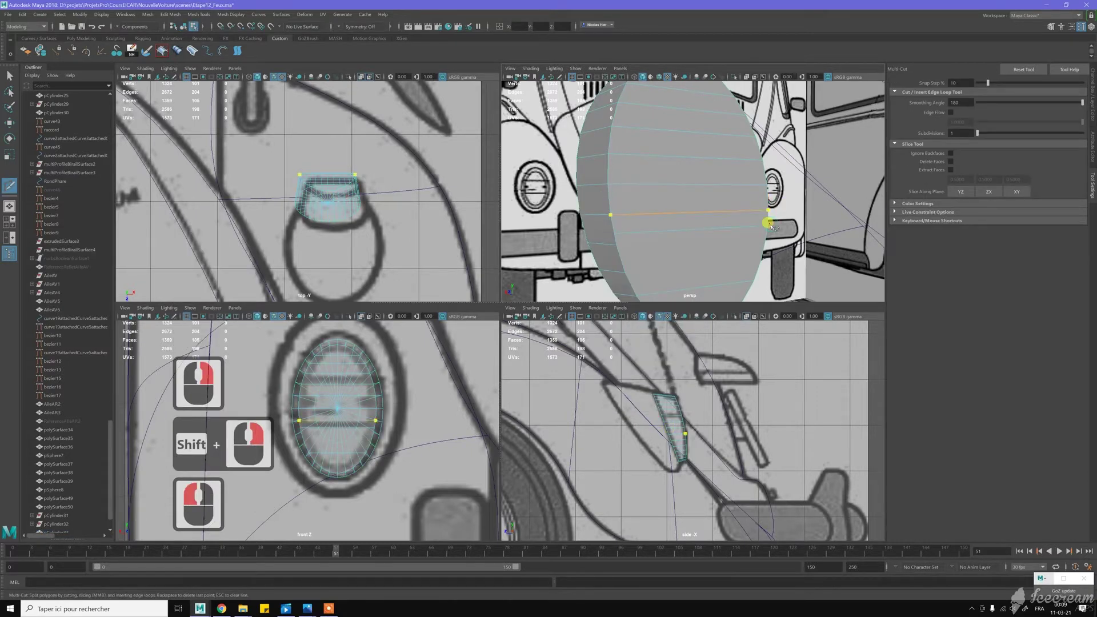
pyautogui.click(770, 224)
pyautogui.press('y')
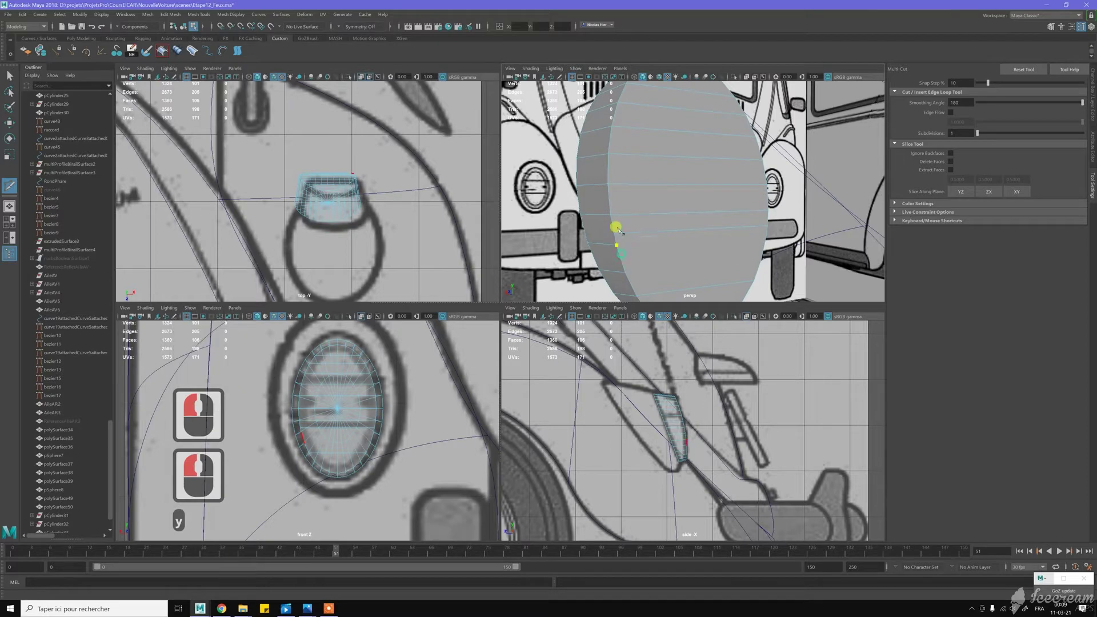
# - Cut the next crosswise edges between opposite rim vertices on the lower part of the outer face
pyautogui.click(618, 233)
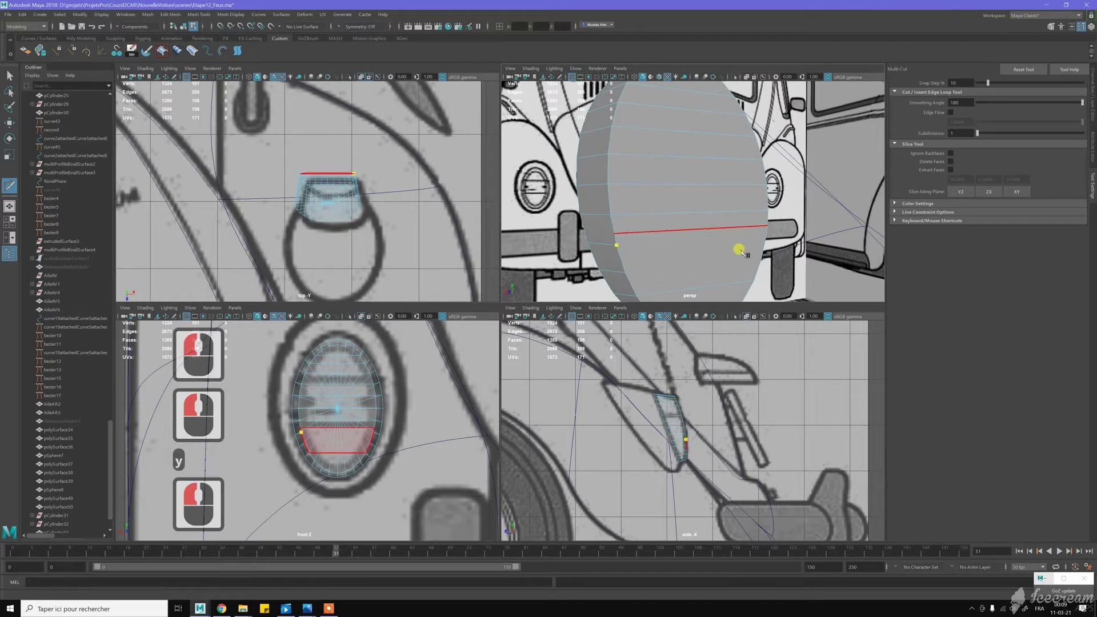
pyautogui.click(782, 225)
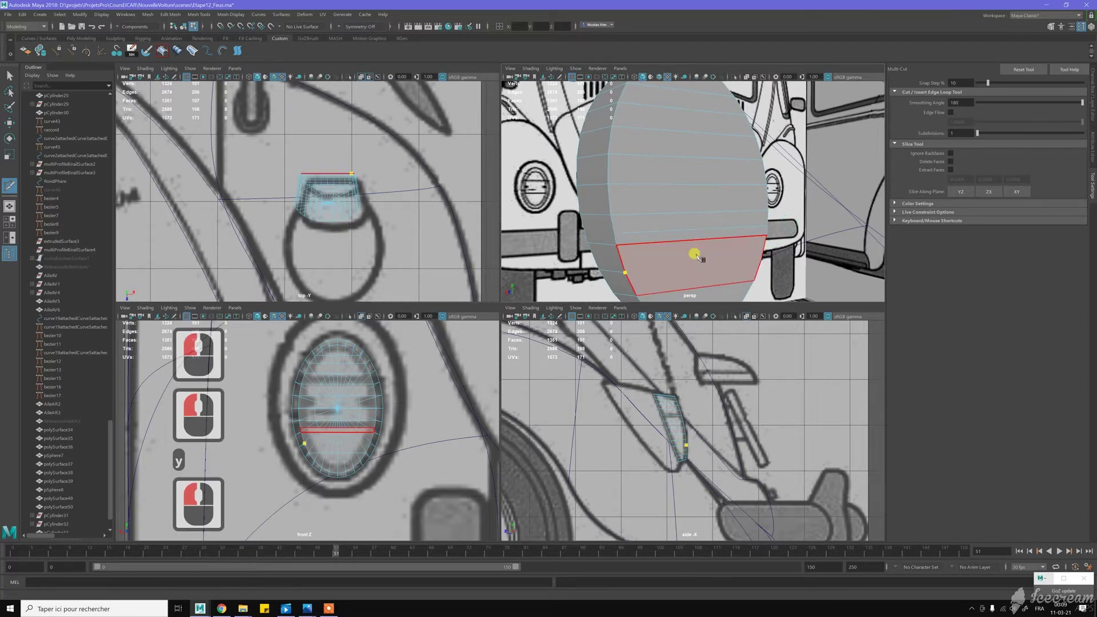
pyautogui.click(764, 254)
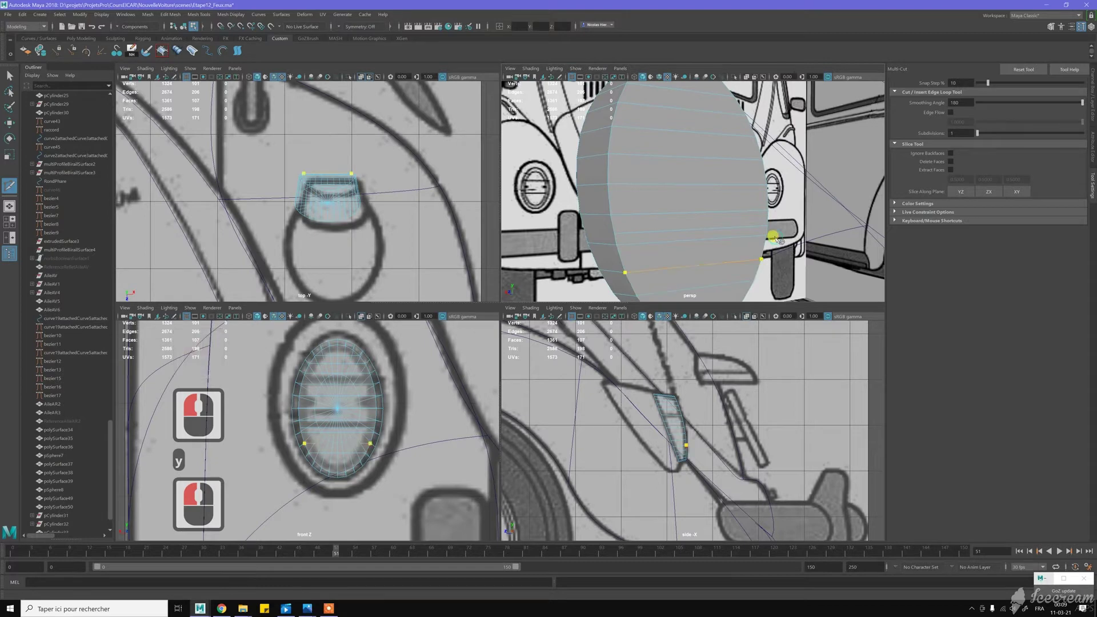
# - Cut another crosswise edge between opposite rim vertices on the lower part of the outer face with the Multi-Cut tool
pyautogui.keyDown('alt'); pyautogui.moveTo(688, 248); pyautogui.dragTo(642, 234); pyautogui.keyUp('alt')
pyautogui.keyDown('alt'); pyautogui.middleClick(642, 236); pyautogui.keyUp('alt')
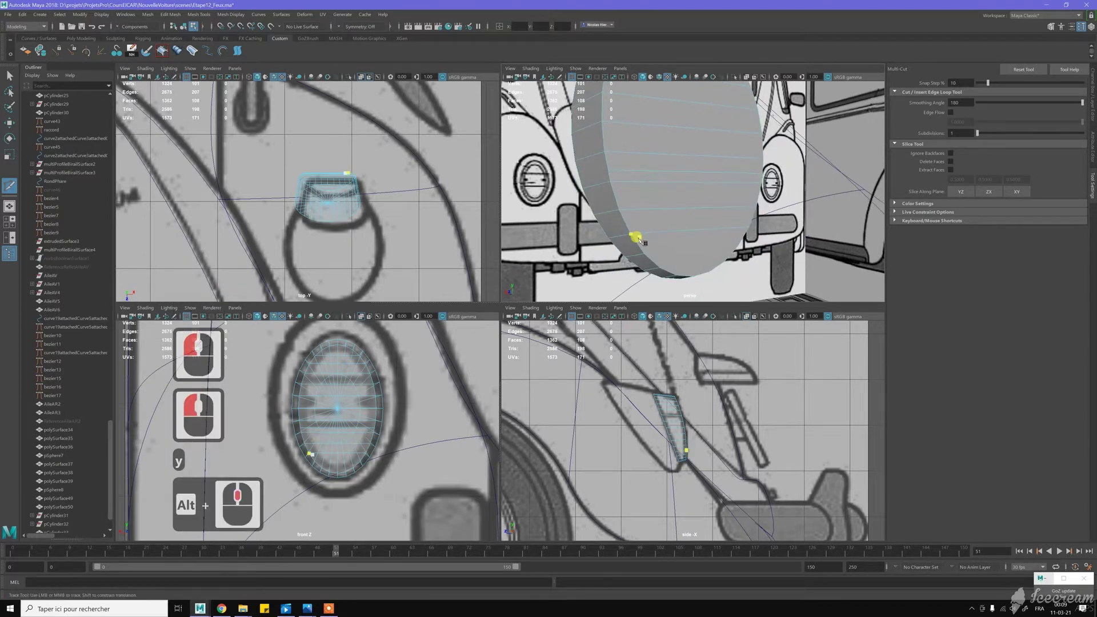
pyautogui.click(639, 243)
pyautogui.keyDown('alt'); pyautogui.moveTo(678, 220); pyautogui.dragTo(676, 216); pyautogui.keyUp('alt')
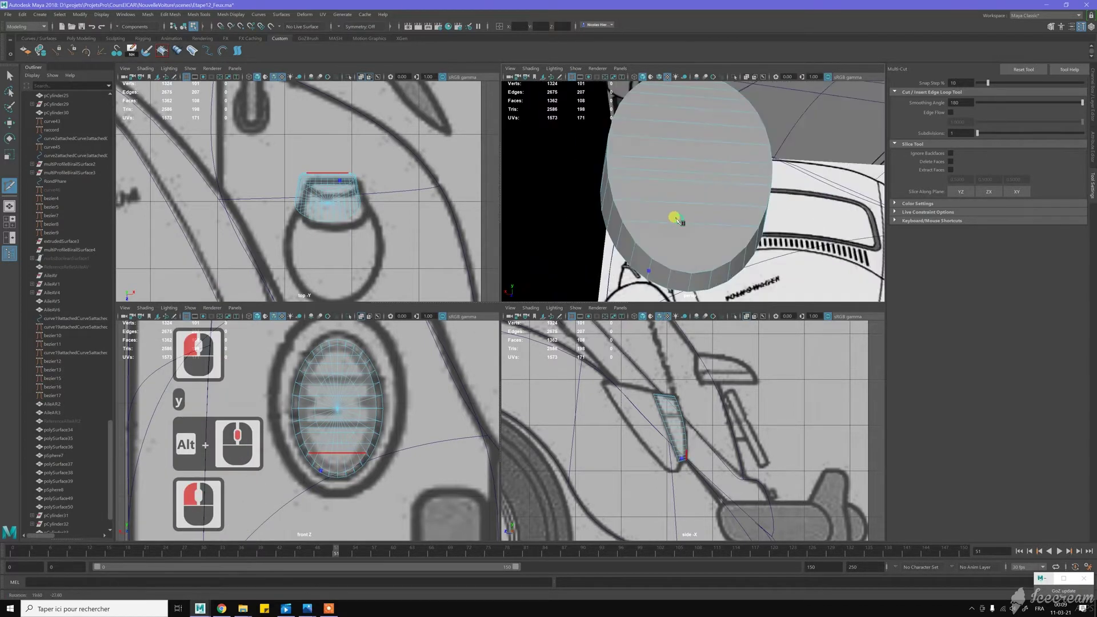
pyautogui.press('Escape')
pyautogui.click(636, 243)
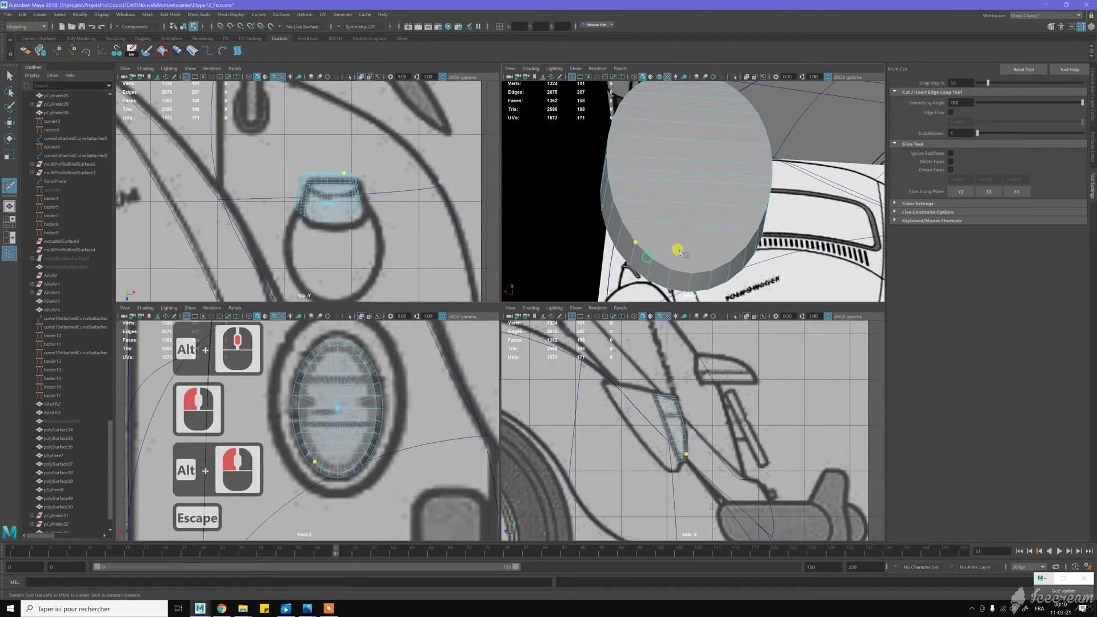
pyautogui.click(747, 247)
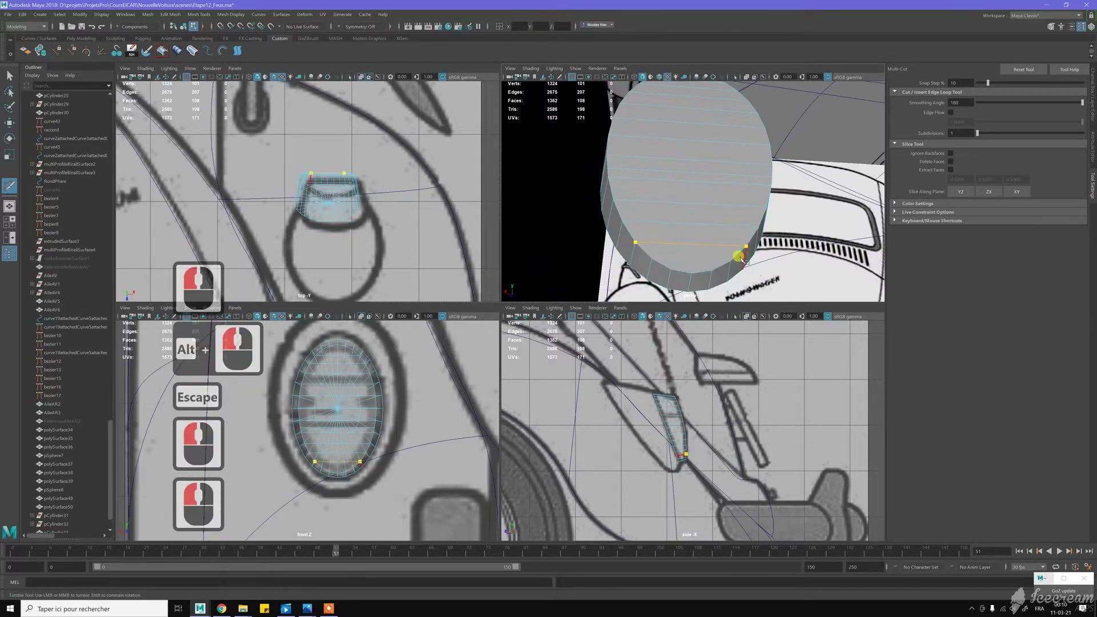
pyautogui.press('y')
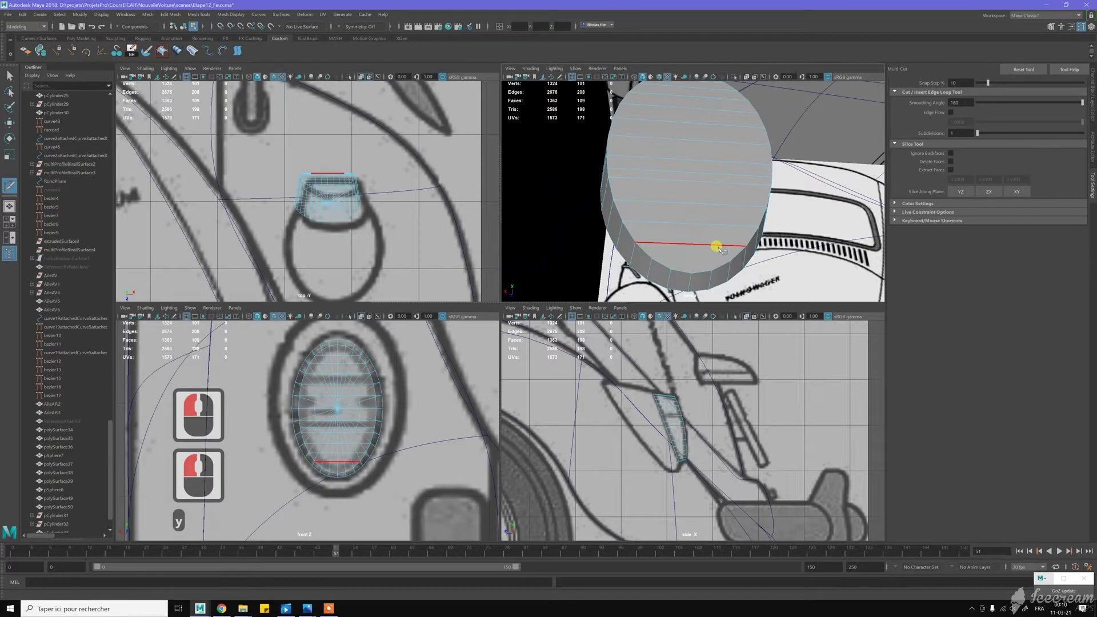
# - Cut the last crosswise edges between opposite rim vertices near the bottom tip of the outer face
pyautogui.click(646, 250)
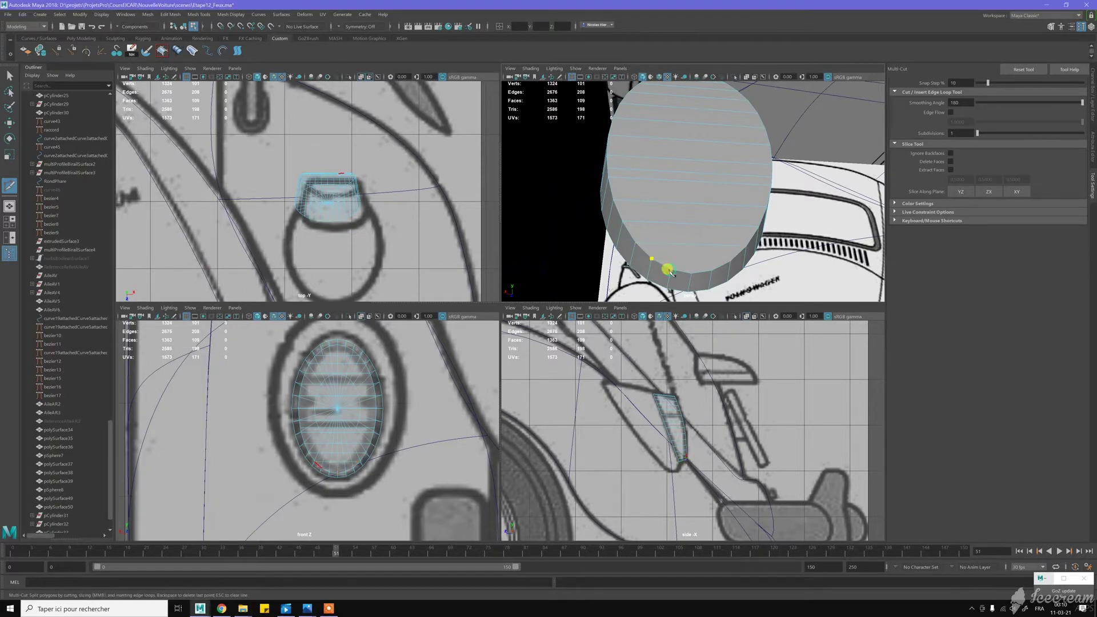
pyautogui.click(652, 258)
pyautogui.click(704, 266)
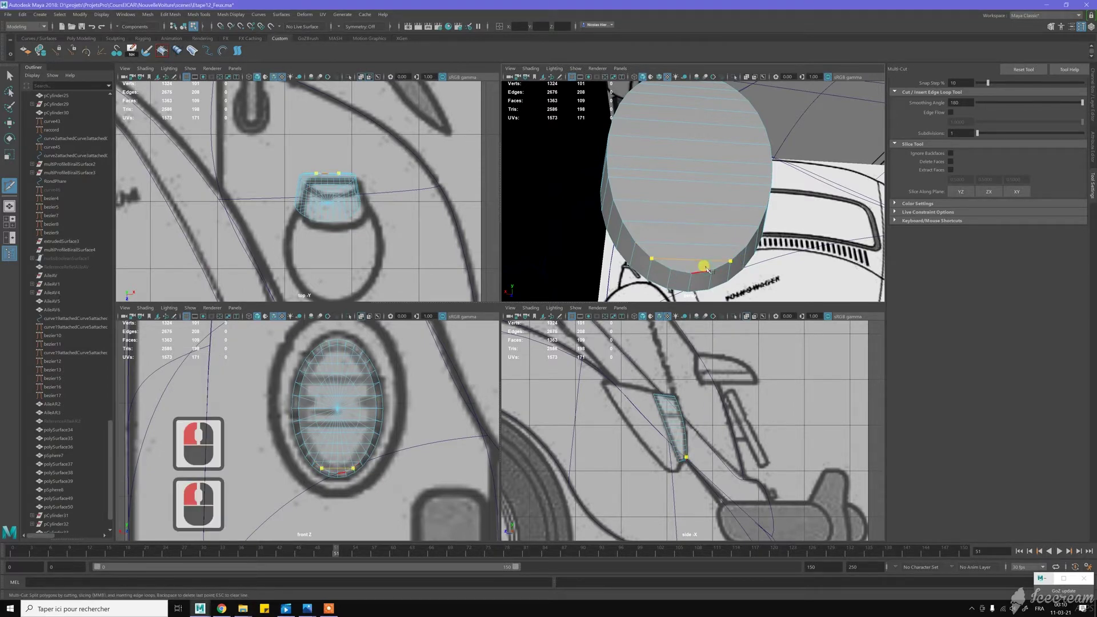
pyautogui.press('y')
pyautogui.click(671, 269)
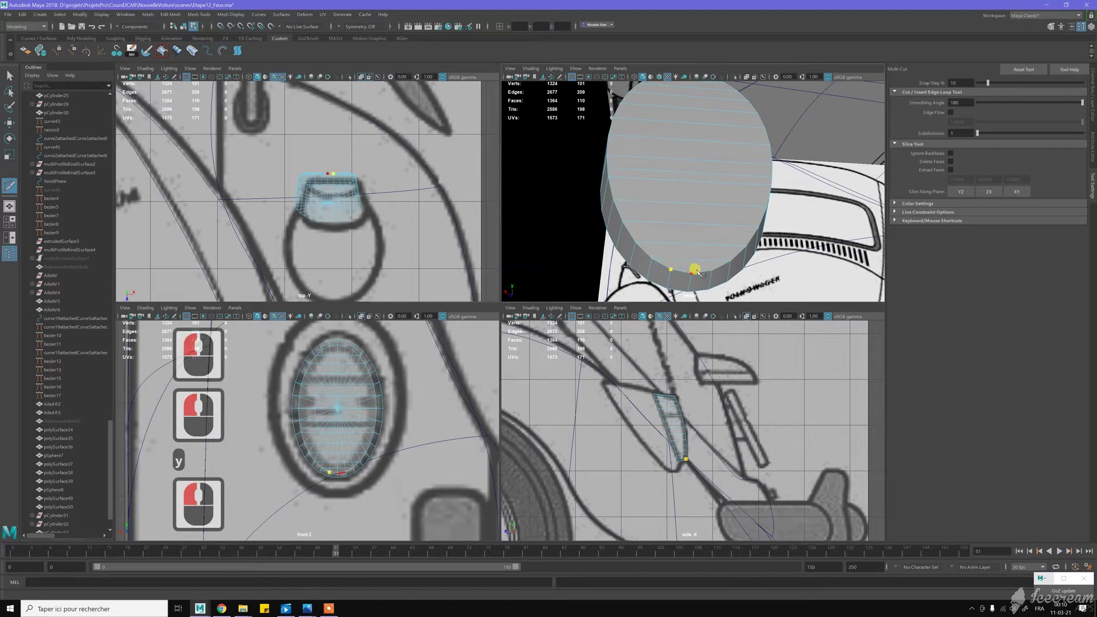
pyautogui.click(737, 260)
pyautogui.press('y')
# - Cut the remaining crosswise edges between opposite rim vertices near the top tip of the outer face
pyautogui.keyDown('alt'); pyautogui.moveTo(661, 177); pyautogui.dragTo(688, 306); pyautogui.keyUp('alt')
pyautogui.keyDown('alt'); pyautogui.moveTo(680, 215); pyautogui.dragTo(682, 181, button='middle'); pyautogui.keyUp('alt')
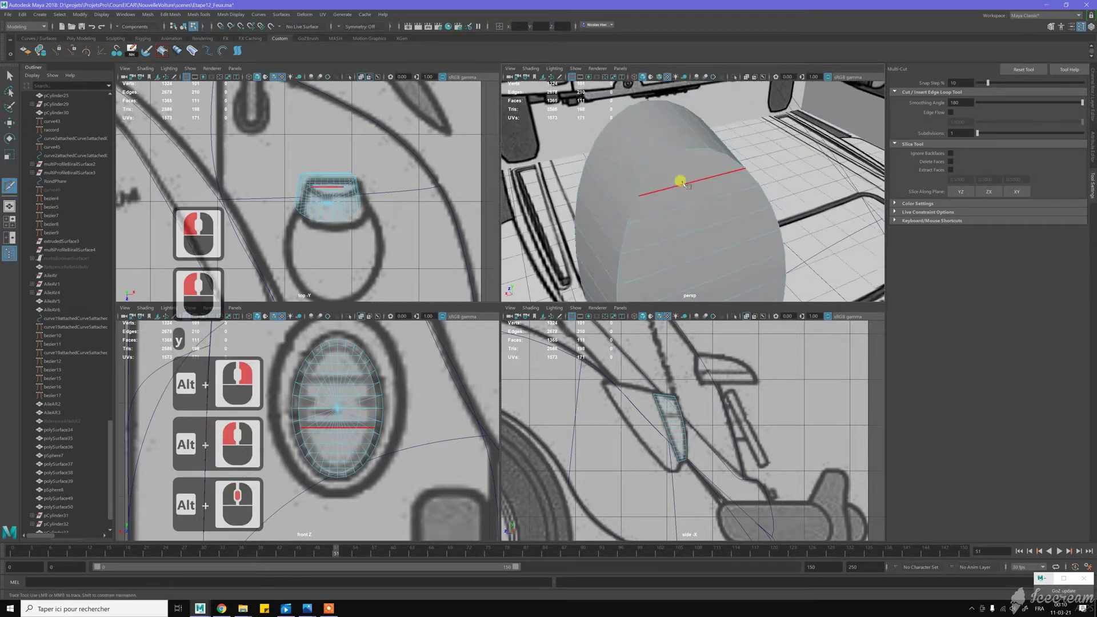
pyautogui.keyDown('alt'); pyautogui.scroll(3, 683, 181); pyautogui.keyUp('alt')
pyautogui.keyDown('alt'); pyautogui.moveTo(682, 181); pyautogui.dragTo(664, 186); pyautogui.keyUp('alt')
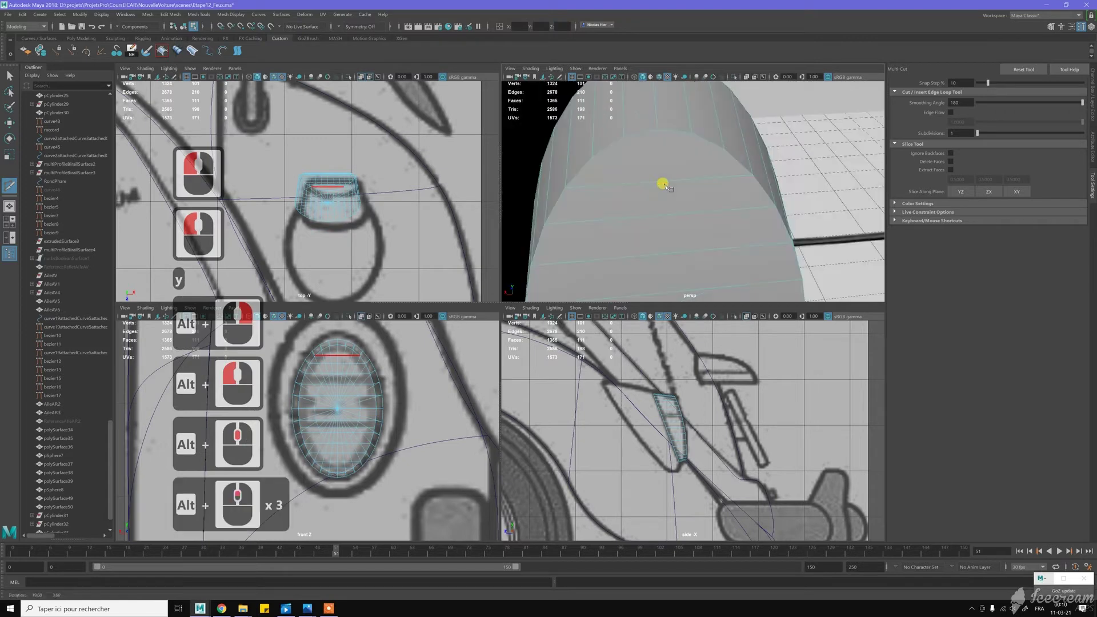
pyautogui.click(574, 170)
pyautogui.click(745, 159)
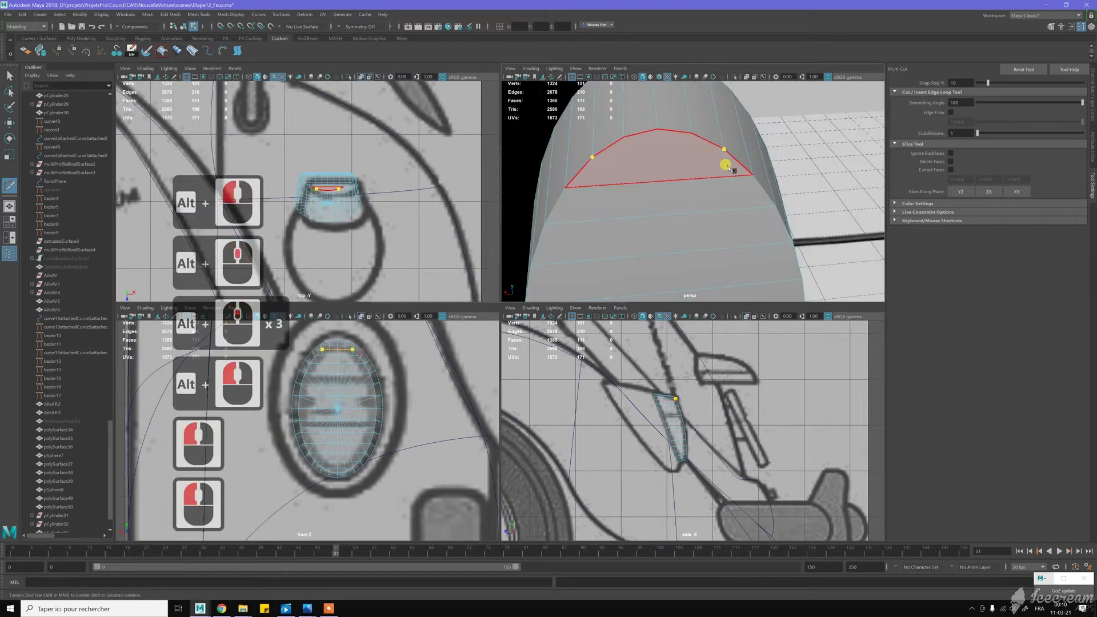
pyautogui.press('y')
pyautogui.click(623, 137)
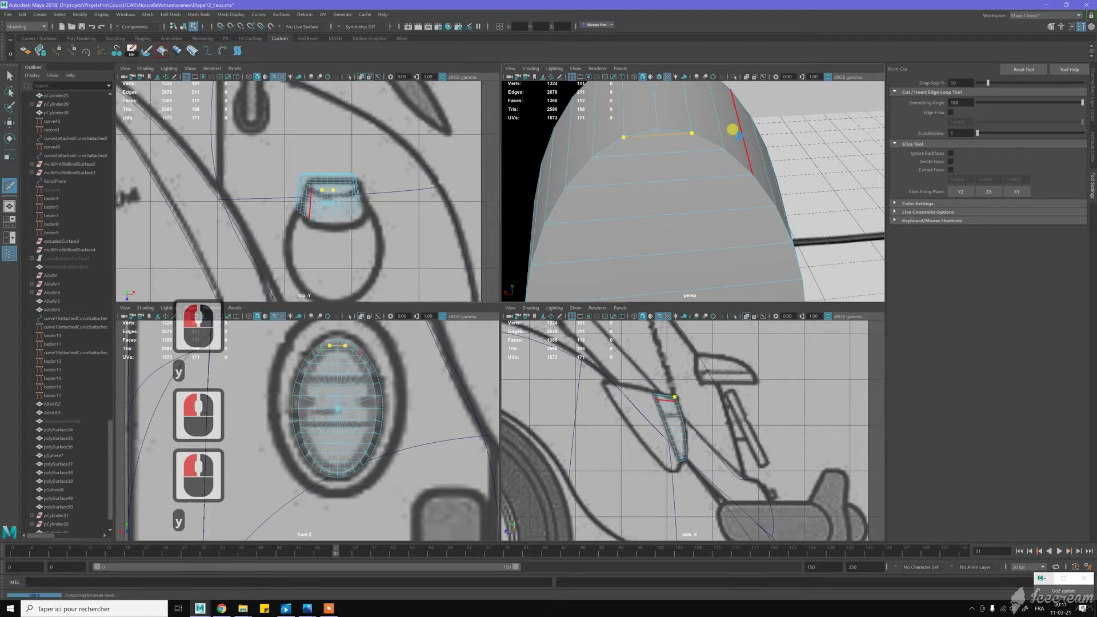
pyautogui.press('w')
# - Delete the leftover crosswise edge on the lower half of the outer face together with its vertices
pyautogui.scroll(-6, 726, 171)
pyautogui.keyDown('alt'); pyautogui.moveTo(708, 197); pyautogui.dragTo(662, 181); pyautogui.keyUp('alt')
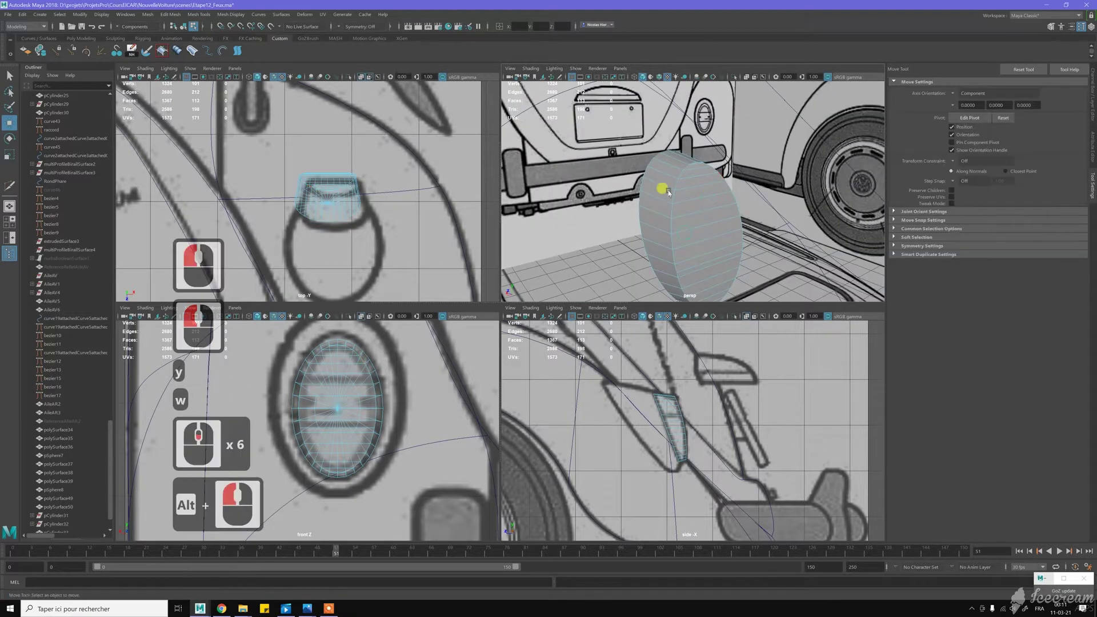
pyautogui.keyDown('alt'); pyautogui.moveTo(662, 181); pyautogui.dragTo(703, 216, button='middle'); pyautogui.keyUp('alt')
pyautogui.keyDown('alt'); pyautogui.moveTo(703, 216); pyautogui.dragTo(678, 219, button='right'); pyautogui.keyUp('alt')
pyautogui.press('w')
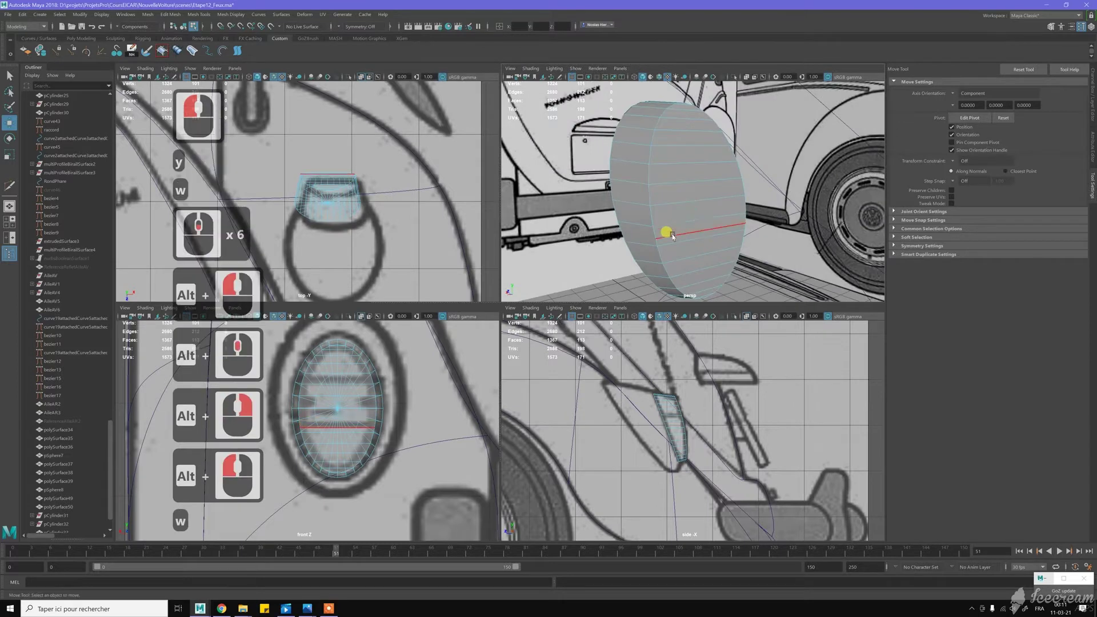
pyautogui.click(674, 233)
pyautogui.hotkey('ctrl', 'BackSpace')
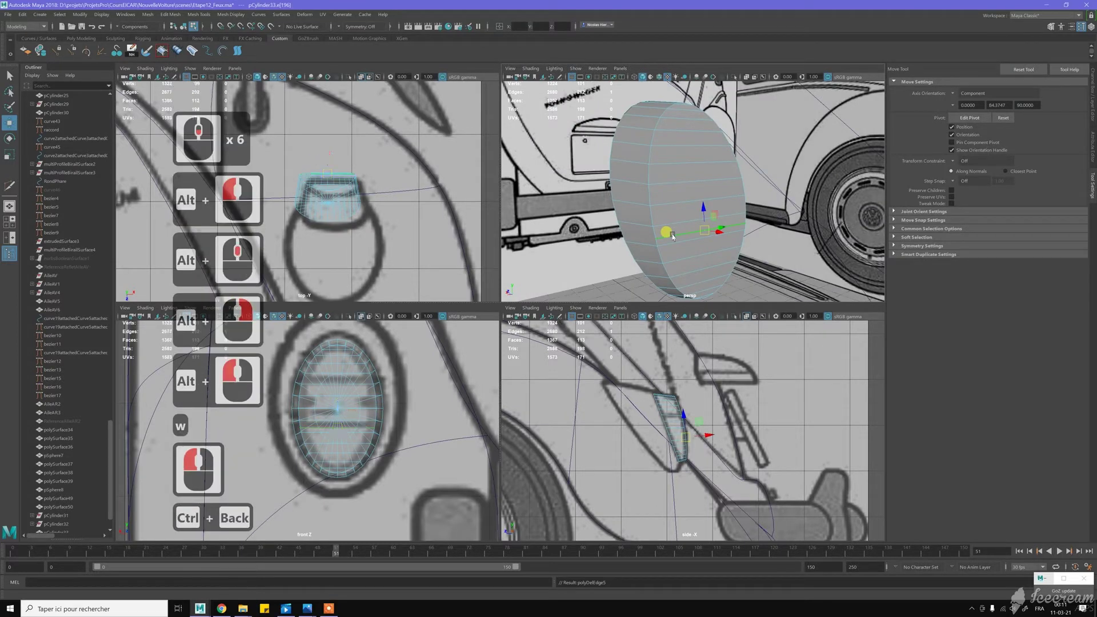
# - Delete the concentric edge loop on the flat back cap with its vertices, and switch to face selection
pyautogui.moveTo(671, 237)
pyautogui.keyDown('alt'); pyautogui.mouseDown()
pyautogui.moveTo(668, 216)
pyautogui.moveTo(691, 216)
pyautogui.moveTo(661, 227)
pyautogui.mouseUp(); pyautogui.keyUp('alt')
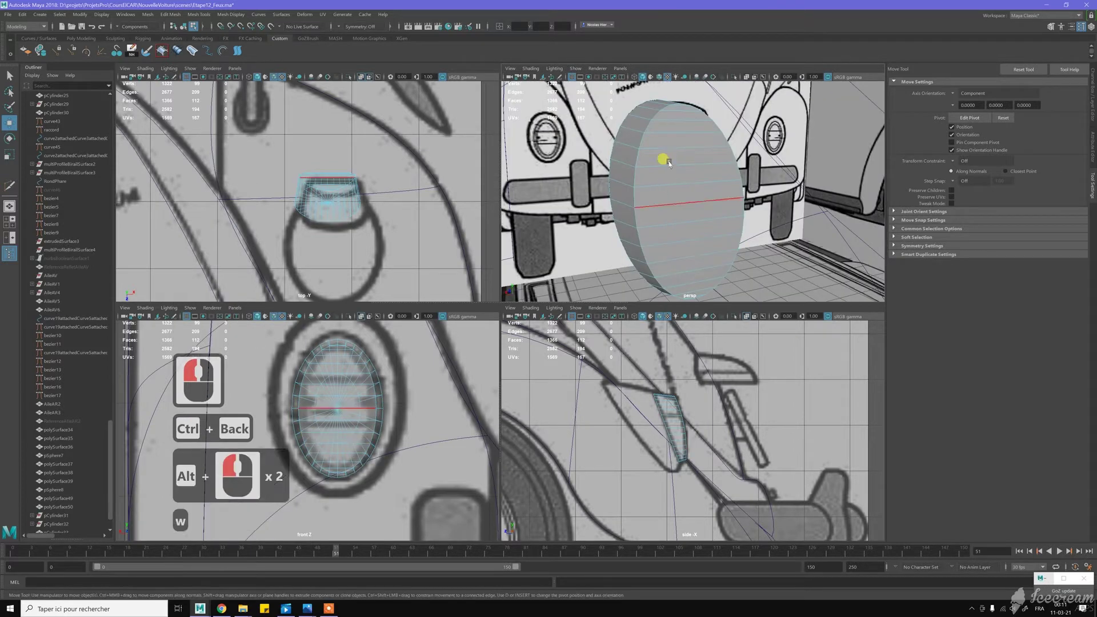
pyautogui.press('w')
pyautogui.moveTo(694, 143); pyautogui.dragTo(698, 145, button='right')
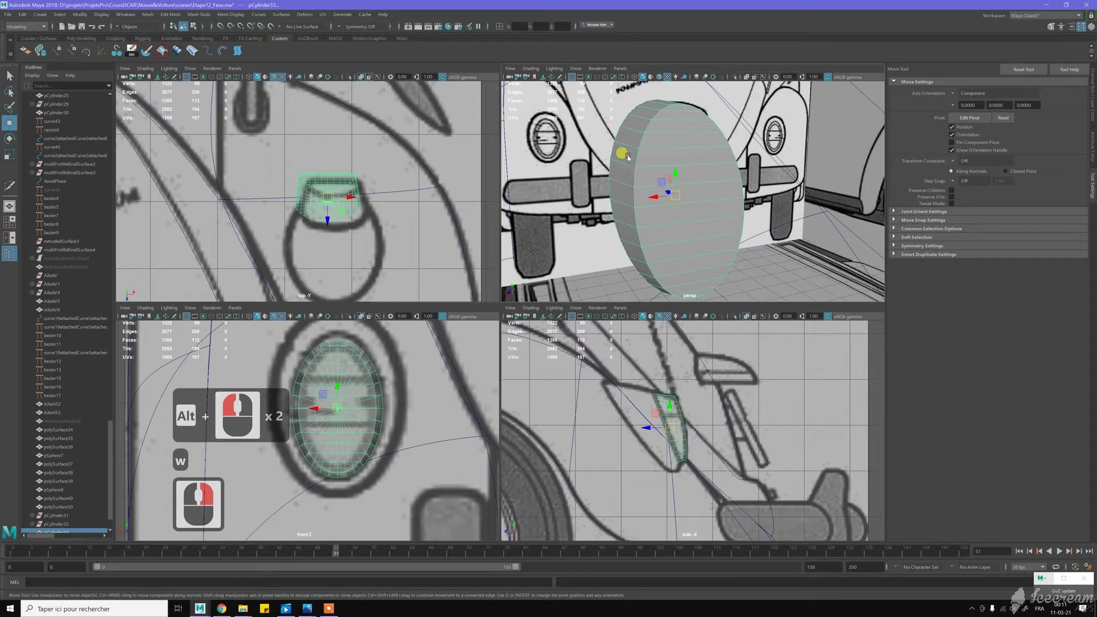
pyautogui.keyDown('alt'); pyautogui.moveTo(625, 150); pyautogui.dragTo(697, 152); pyautogui.keyUp('alt')
pyautogui.keyDown('alt'); pyautogui.moveTo(697, 152); pyautogui.dragTo(711, 180, button='right'); pyautogui.keyUp('alt')
pyautogui.press('w')
pyautogui.doubleClick(711, 180)
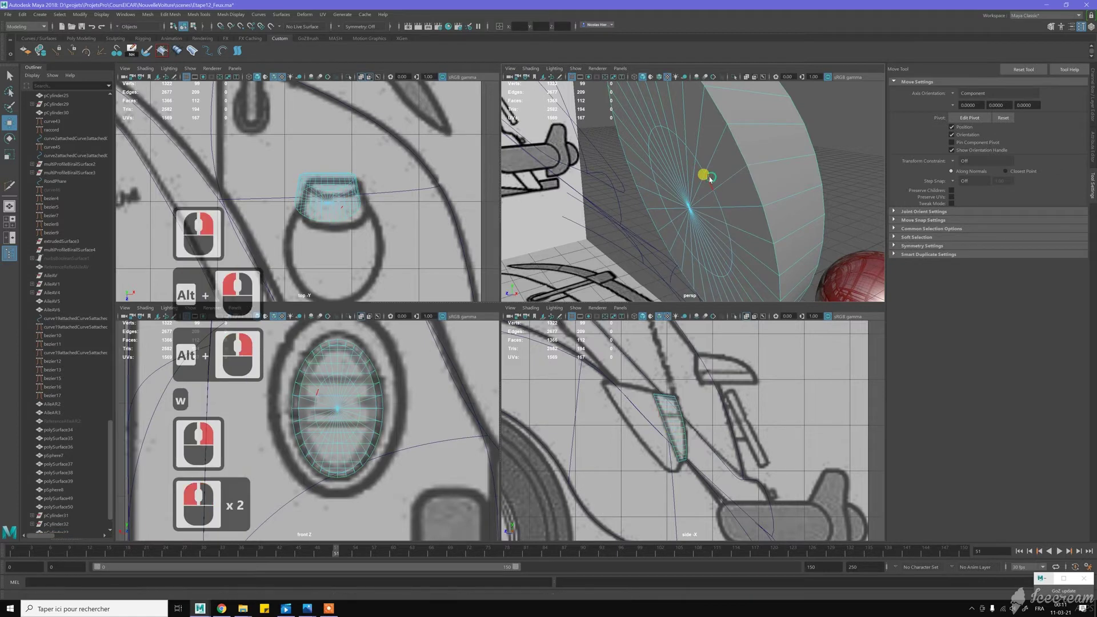
pyautogui.hotkey('ctrl', 'BackSpace')
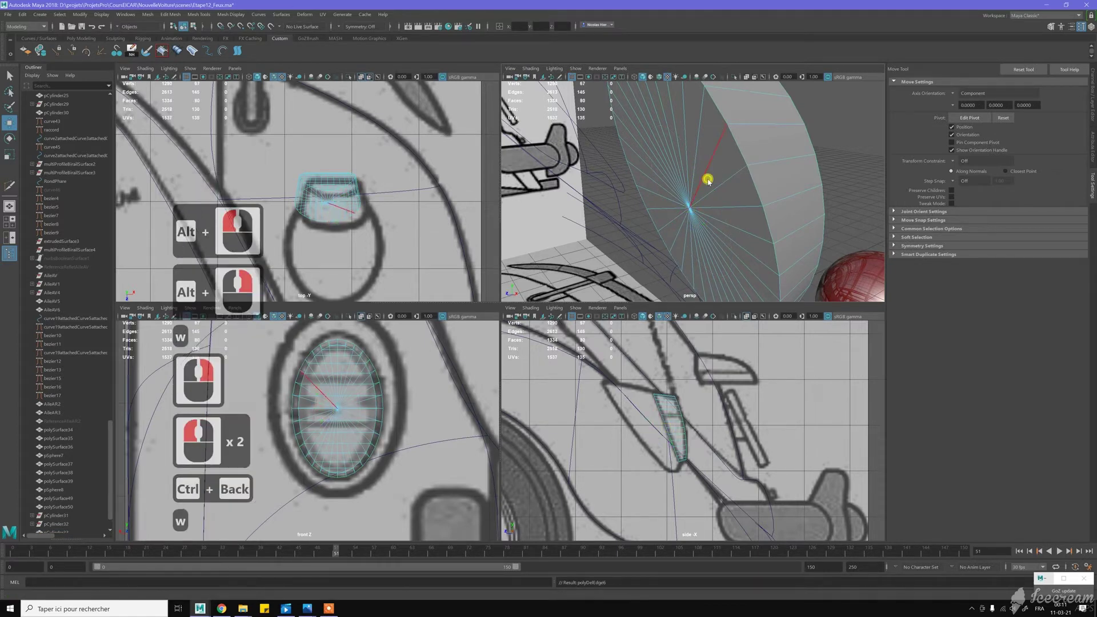
pyautogui.press('w')
pyautogui.moveTo(708, 179); pyautogui.dragTo(758, 143, button='right')
pyautogui.click(761, 154)
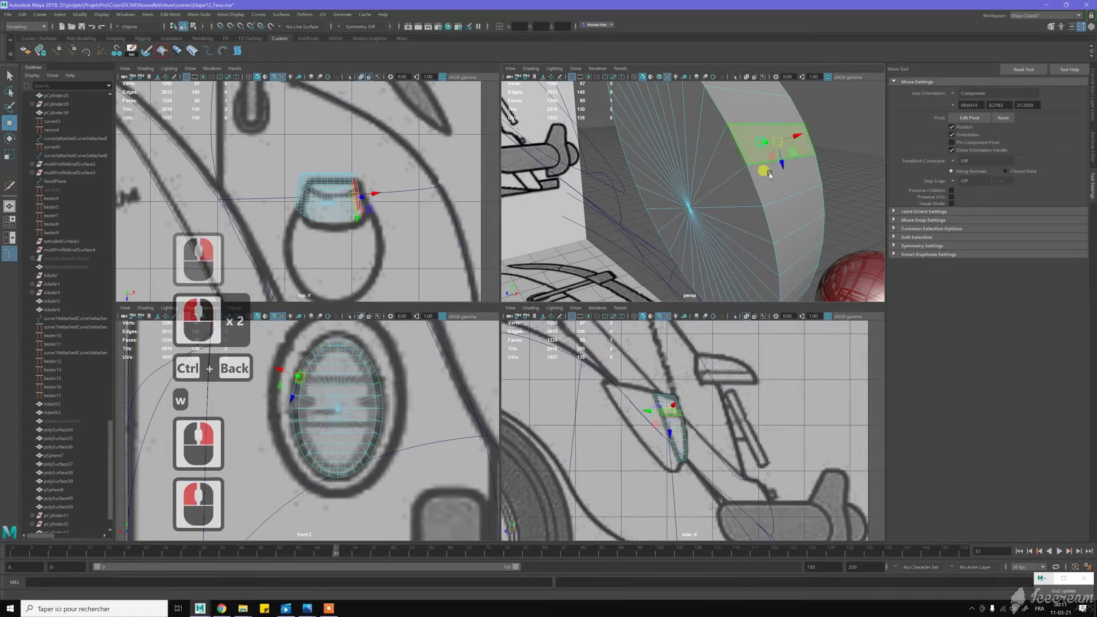
pyautogui.keyDown('shift'); pyautogui.doubleClick(769, 176); pyautogui.keyUp('shift')
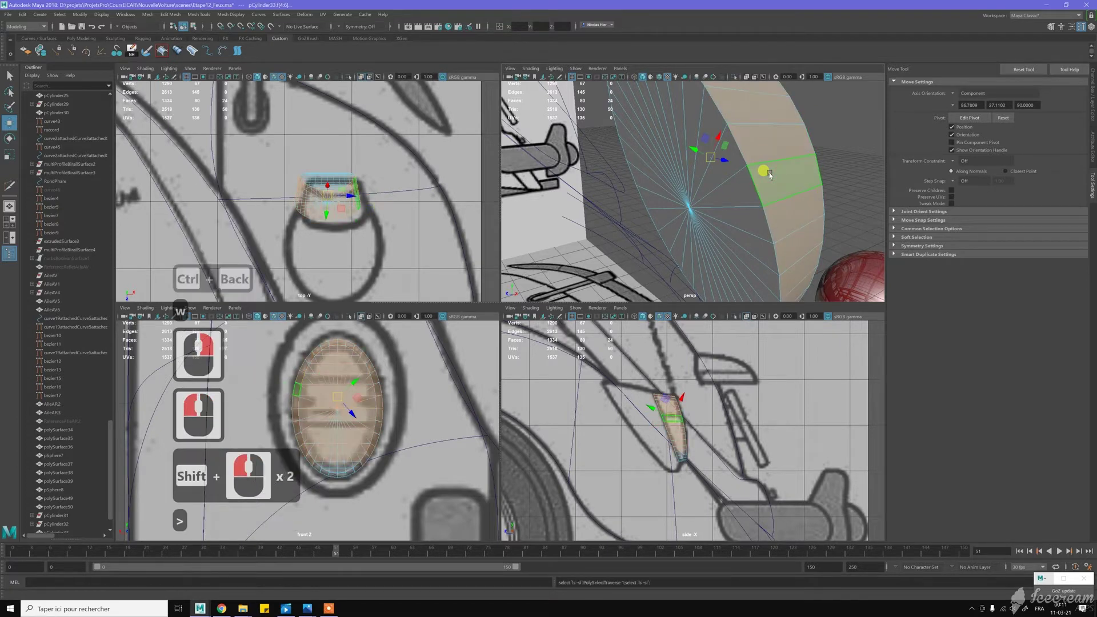
pyautogui.press('less')
pyautogui.press('less')
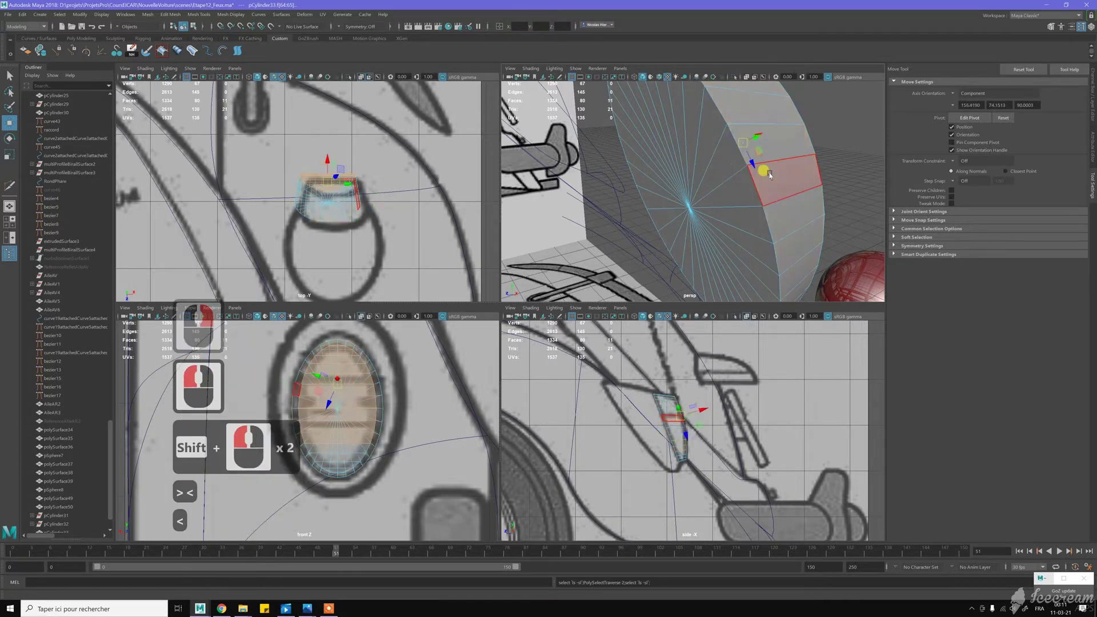
# - Select all the triangular faces fanning around the center of the flat back cap and delete them
pyautogui.click(722, 184)
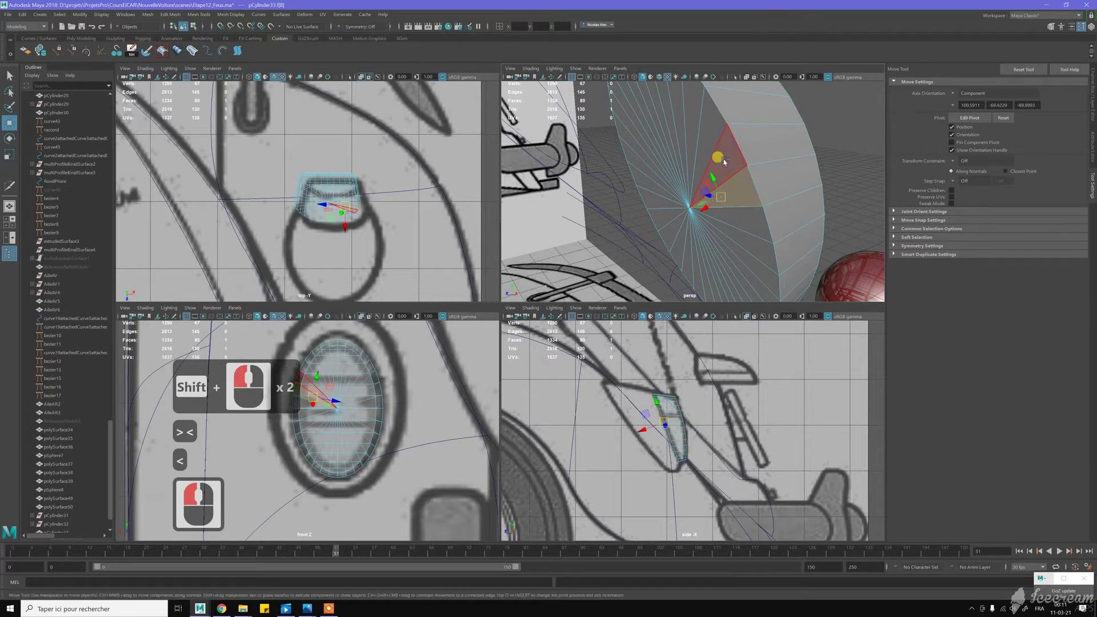
pyautogui.keyDown('shift'); pyautogui.doubleClick(721, 176); pyautogui.keyUp('shift')
pyautogui.scroll(-4, 764, 190)
pyautogui.keyDown('alt'); pyautogui.moveTo(765, 190); pyautogui.dragTo(765, 189); pyautogui.keyUp('alt')
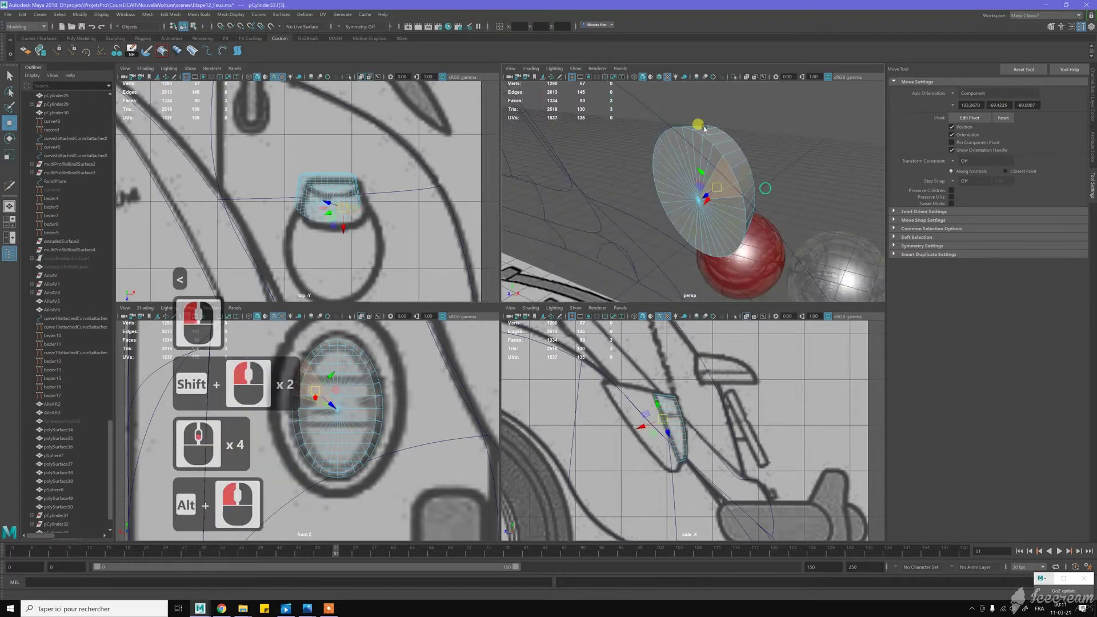
pyautogui.keyDown('alt'); pyautogui.scroll(4, 705, 136); pyautogui.keyUp('alt')
pyautogui.keyDown('shift'); pyautogui.click(723, 115); pyautogui.keyUp('shift')
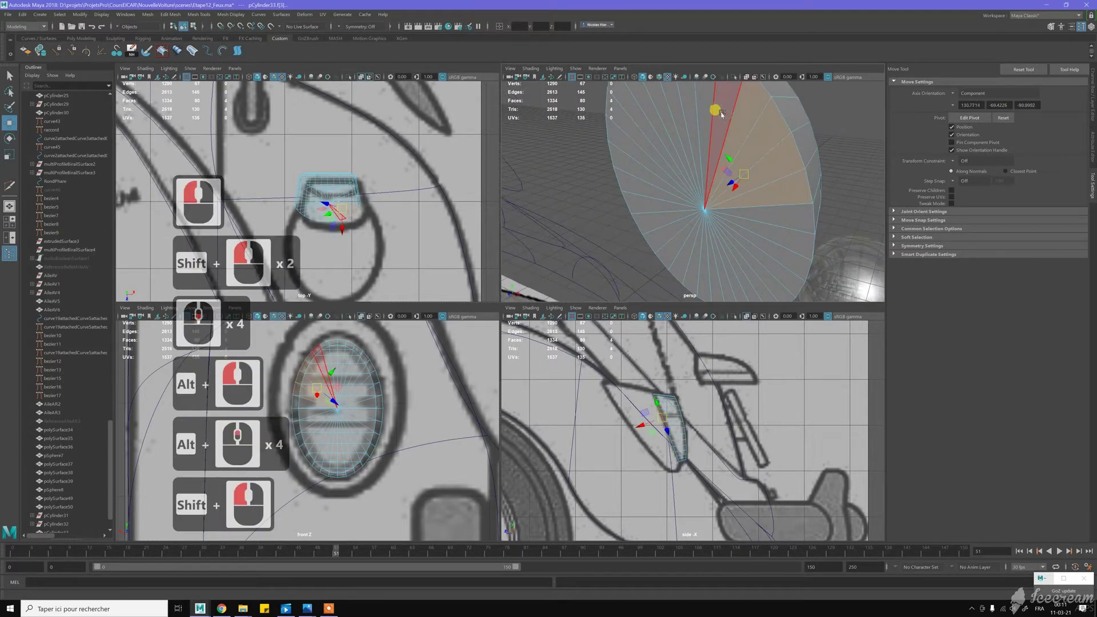
pyautogui.keyDown('shift'); pyautogui.click(708, 110); pyautogui.keyUp('shift')
pyautogui.keyDown('shift'); pyautogui.click(694, 106); pyautogui.keyUp('shift')
pyautogui.keyDown('shift'); pyautogui.click(679, 102); pyautogui.keyUp('shift')
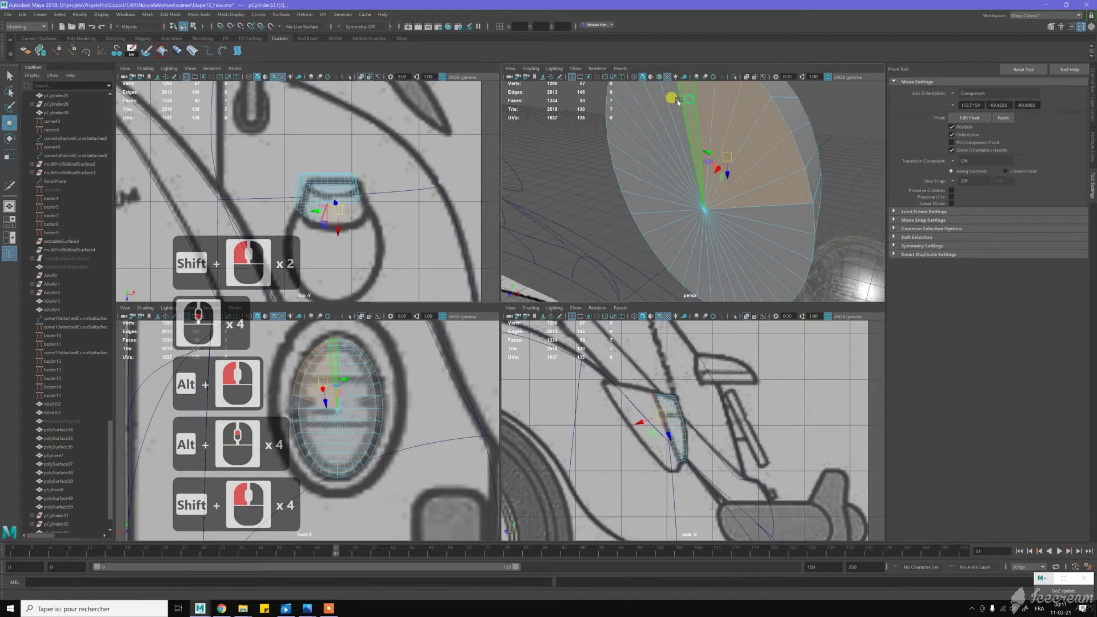
pyautogui.keyDown('shift'); pyautogui.click(670, 108); pyautogui.keyUp('shift')
pyautogui.keyDown('shift'); pyautogui.click(661, 115); pyautogui.keyUp('shift')
pyautogui.keyDown('shift'); pyautogui.click(653, 125); pyautogui.keyUp('shift')
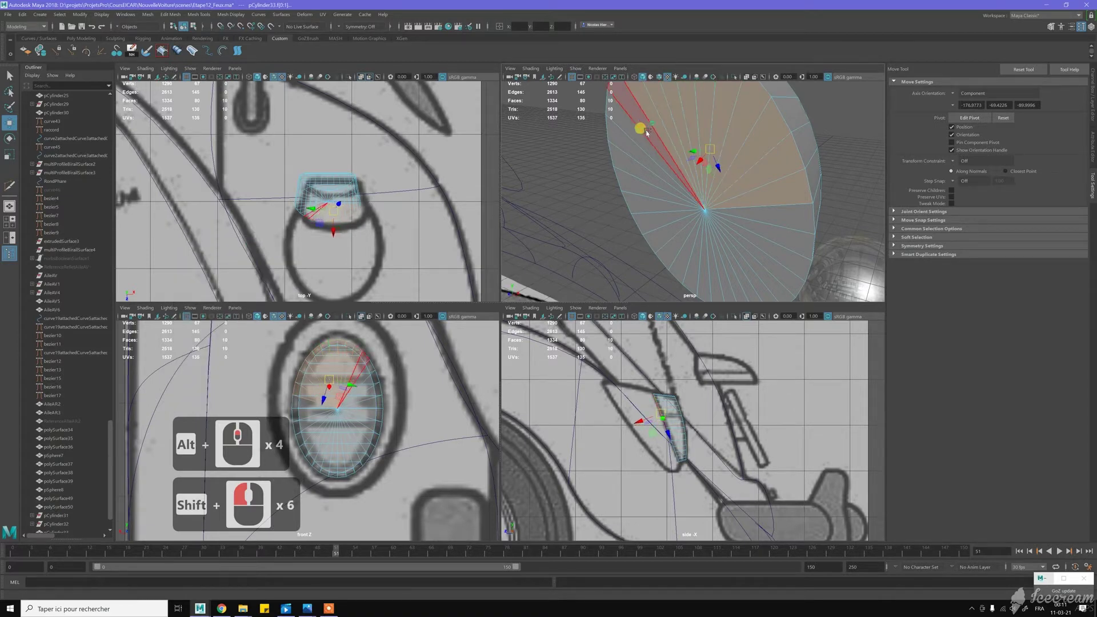
pyautogui.keyDown('shift'); pyautogui.click(644, 146); pyautogui.keyUp('shift')
pyautogui.keyDown('shift'); pyautogui.click(641, 160); pyautogui.keyUp('shift')
pyautogui.keyDown('shift'); pyautogui.click(638, 177); pyautogui.keyUp('shift')
pyautogui.keyDown('shift'); pyautogui.click(639, 194); pyautogui.keyUp('shift')
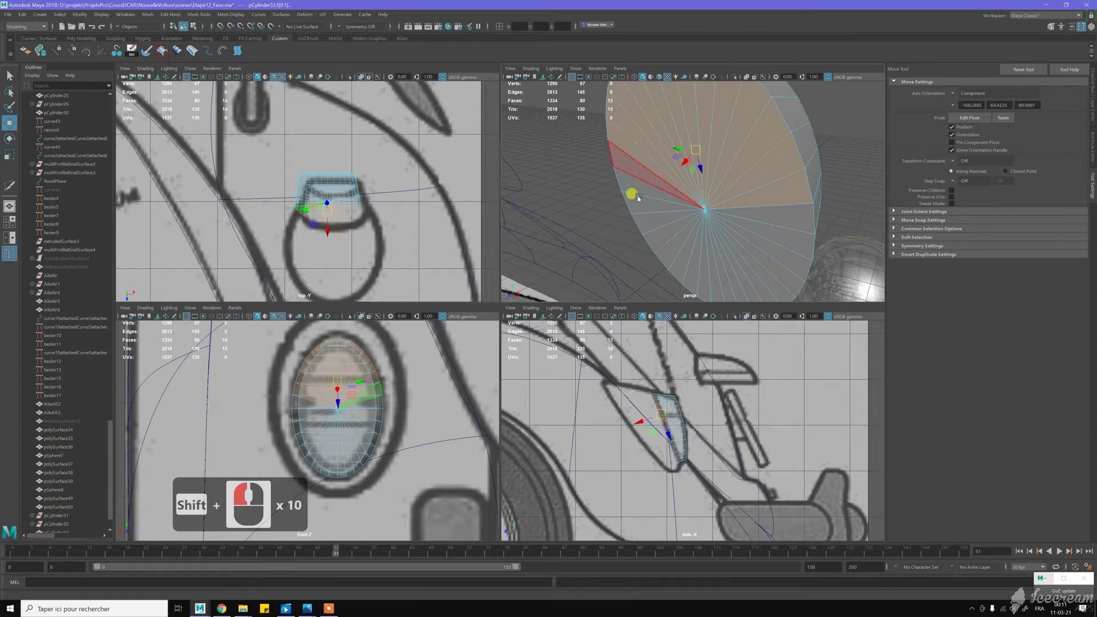
pyautogui.keyDown('shift'); pyautogui.click(638, 202); pyautogui.keyUp('shift')
pyautogui.keyDown('shift'); pyautogui.click(639, 208); pyautogui.keyUp('shift')
pyautogui.keyDown('shift'); pyautogui.click(645, 212); pyautogui.keyUp('shift')
pyautogui.keyDown('shift'); pyautogui.click(659, 239); pyautogui.keyUp('shift')
pyautogui.keyDown('shift'); pyautogui.click(668, 250); pyautogui.keyUp('shift')
pyautogui.keyDown('shift'); pyautogui.click(674, 259); pyautogui.keyUp('shift')
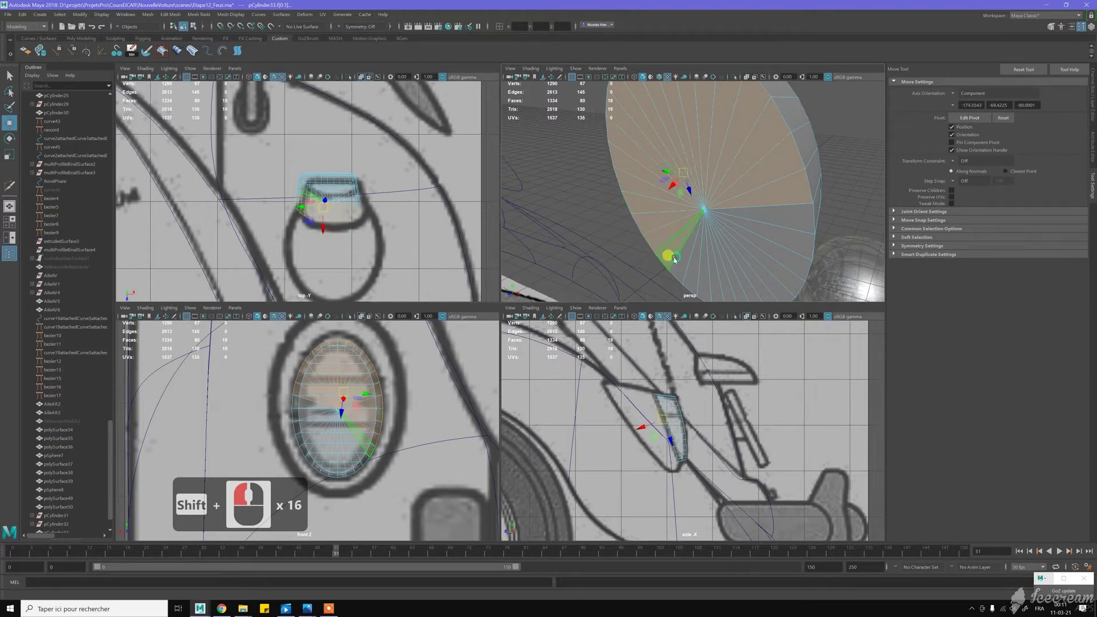
pyautogui.keyDown('shift'); pyautogui.click(692, 272); pyautogui.keyUp('shift')
pyautogui.keyDown('shift'); pyautogui.click(701, 273); pyautogui.keyUp('shift')
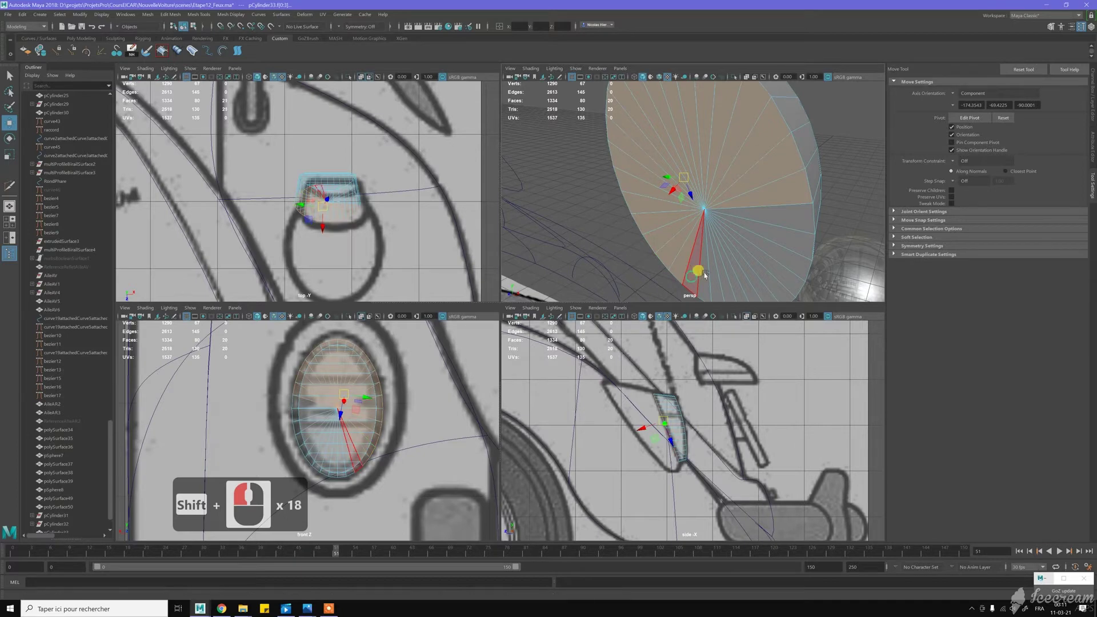
pyautogui.keyDown('shift'); pyautogui.click(711, 273); pyautogui.keyUp('shift')
pyautogui.keyDown('shift'); pyautogui.click(719, 269); pyautogui.keyUp('shift')
pyautogui.keyDown('shift'); pyautogui.click(729, 267); pyautogui.keyUp('shift')
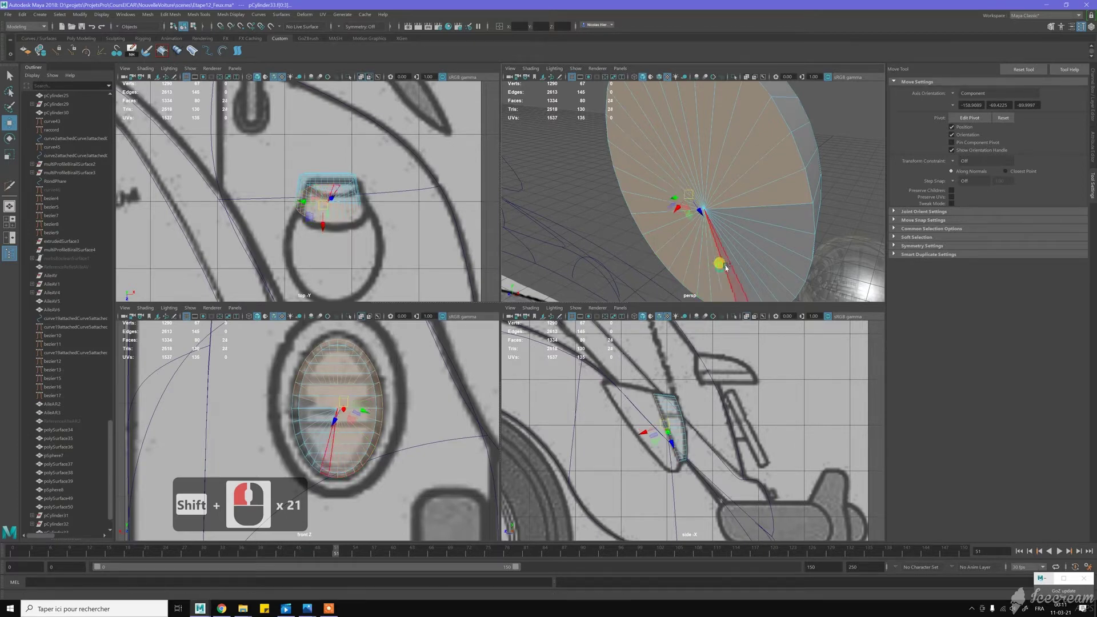
pyautogui.keyDown('shift'); pyautogui.click(735, 264); pyautogui.keyUp('shift')
pyautogui.keyDown('shift'); pyautogui.click(741, 262); pyautogui.keyUp('shift')
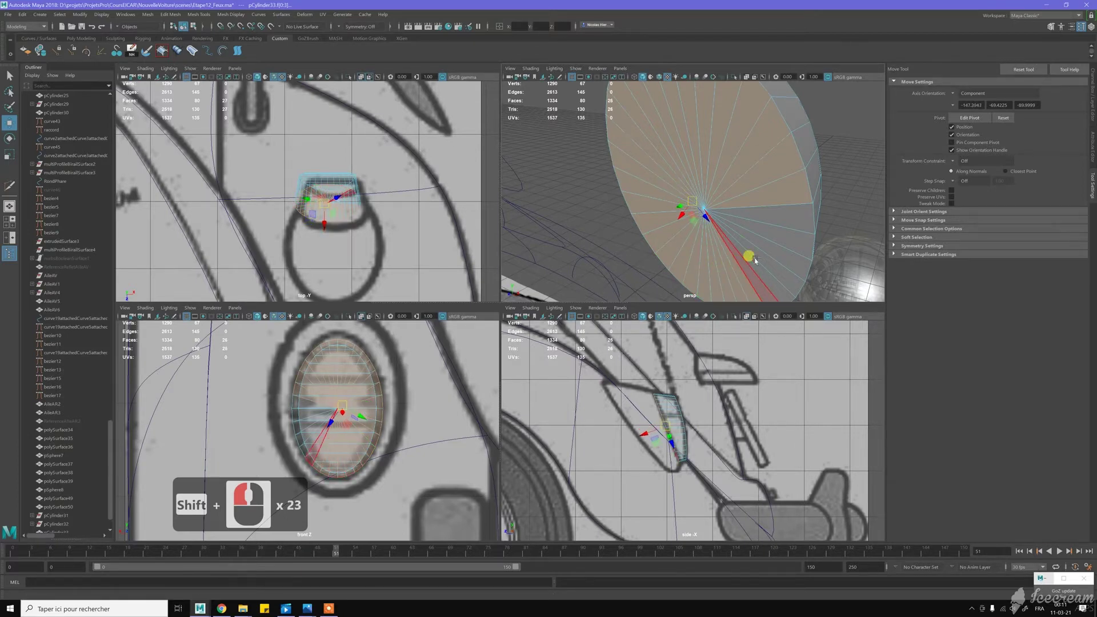
pyautogui.keyDown('shift'); pyautogui.click(752, 258); pyautogui.keyUp('shift')
pyautogui.keyDown('shift'); pyautogui.click(760, 257); pyautogui.keyUp('shift')
pyautogui.keyDown('shift'); pyautogui.click(767, 252); pyautogui.keyUp('shift')
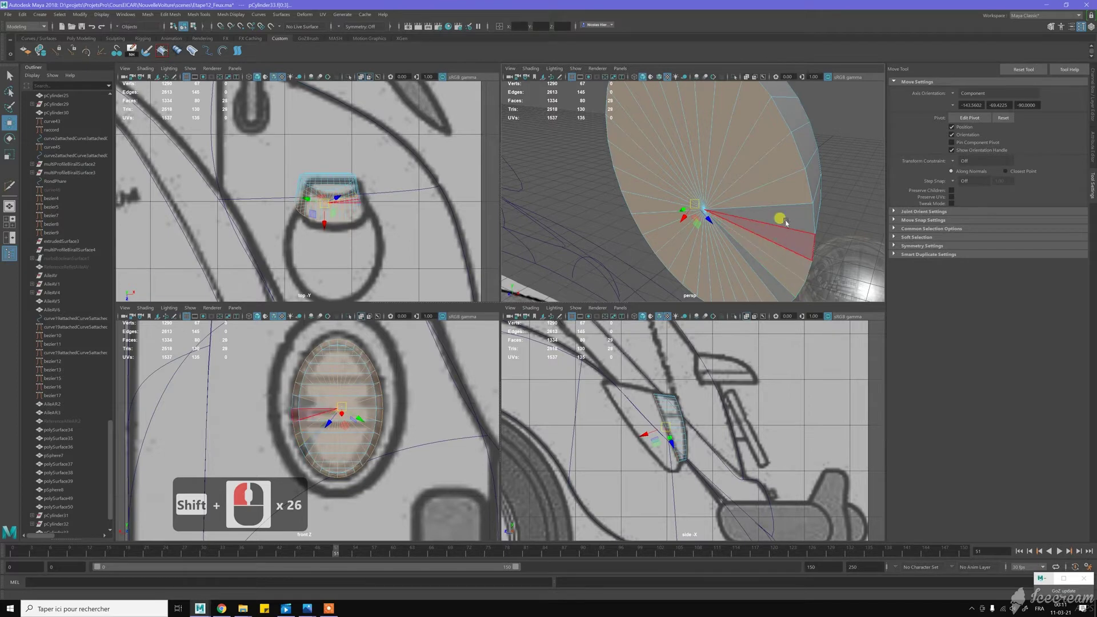
pyautogui.keyDown('shift'); pyautogui.click(778, 222); pyautogui.keyUp('shift')
pyautogui.keyDown('shift'); pyautogui.click(777, 235); pyautogui.keyUp('shift')
pyautogui.keyDown('shift'); pyautogui.click(766, 269); pyautogui.keyUp('shift')
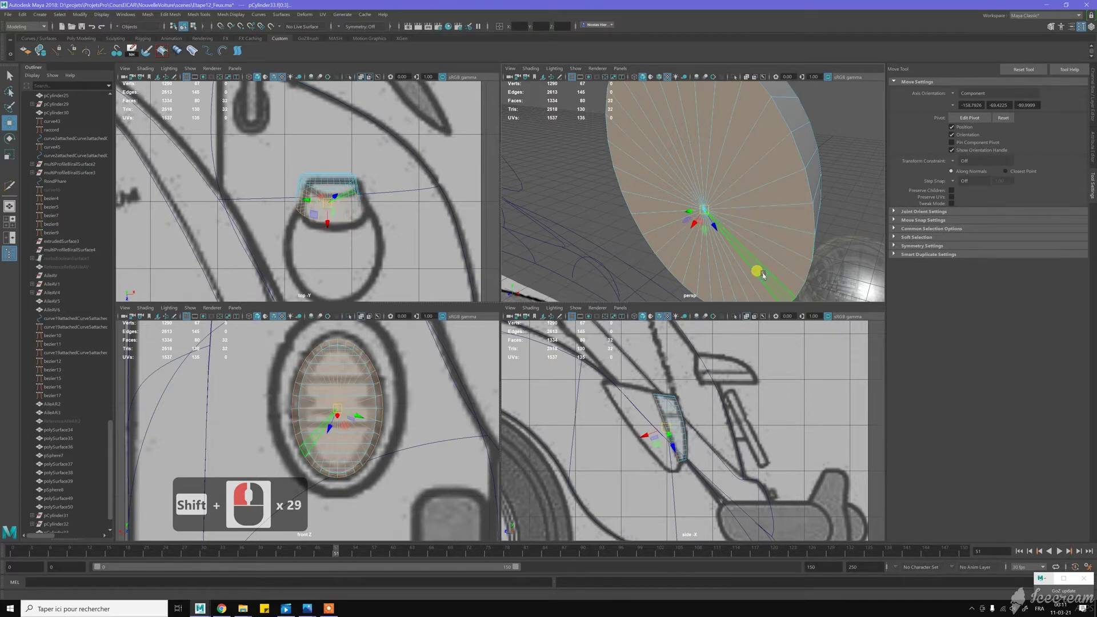
pyautogui.press('Delete')
# - Select the open border edge loop at the back of the lamp and extrude it outward into a thin lip
pyautogui.scroll(-2, 718, 212)
pyautogui.keyDown('alt'); pyautogui.moveTo(682, 207); pyautogui.dragTo(610, 162); pyautogui.keyUp('alt')
pyautogui.press('w')
pyautogui.moveTo(614, 164); pyautogui.dragTo(603, 152, button='right')
pyautogui.doubleClick(603, 152)
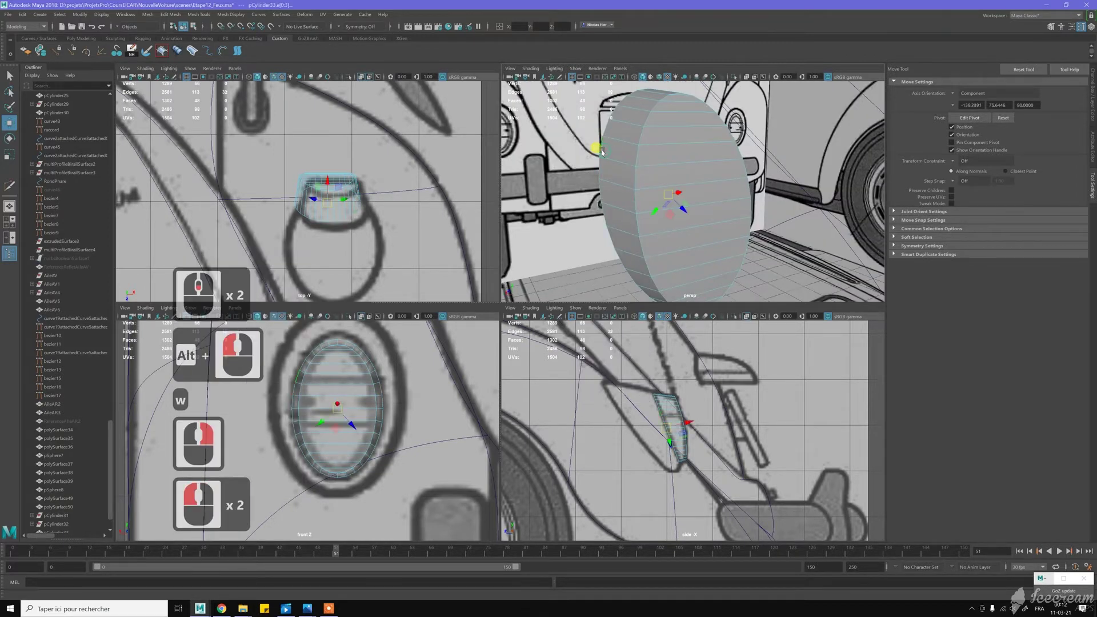
pyautogui.keyDown('shift'); pyautogui.rightClick(623, 171); pyautogui.keyUp('shift')
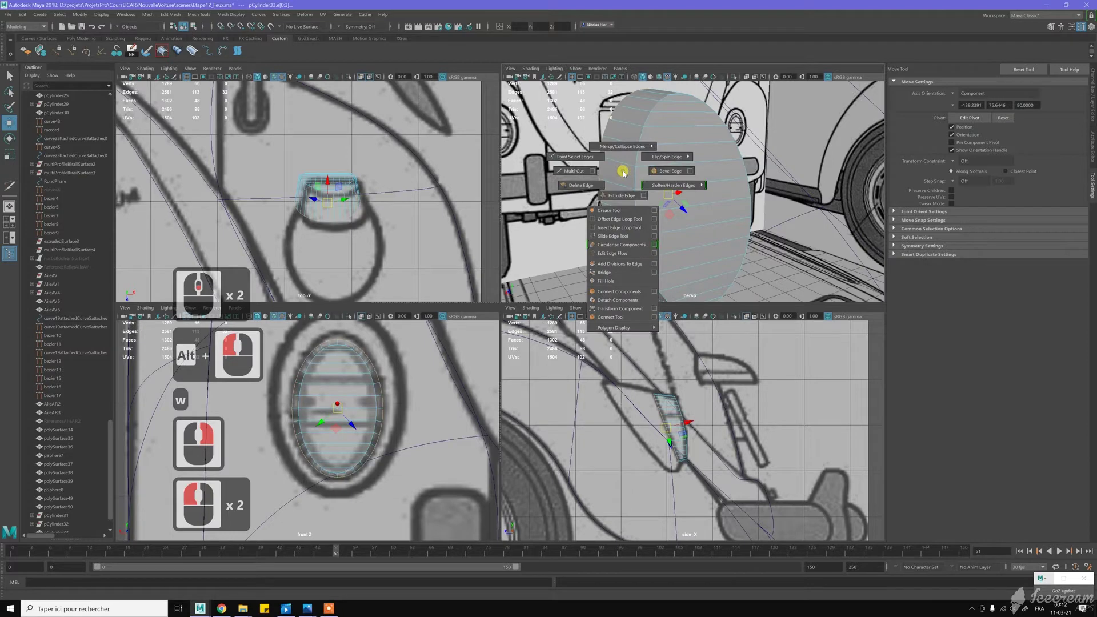
pyautogui.keyDown('shift'); pyautogui.rightClick(619, 199); pyautogui.keyUp('shift')
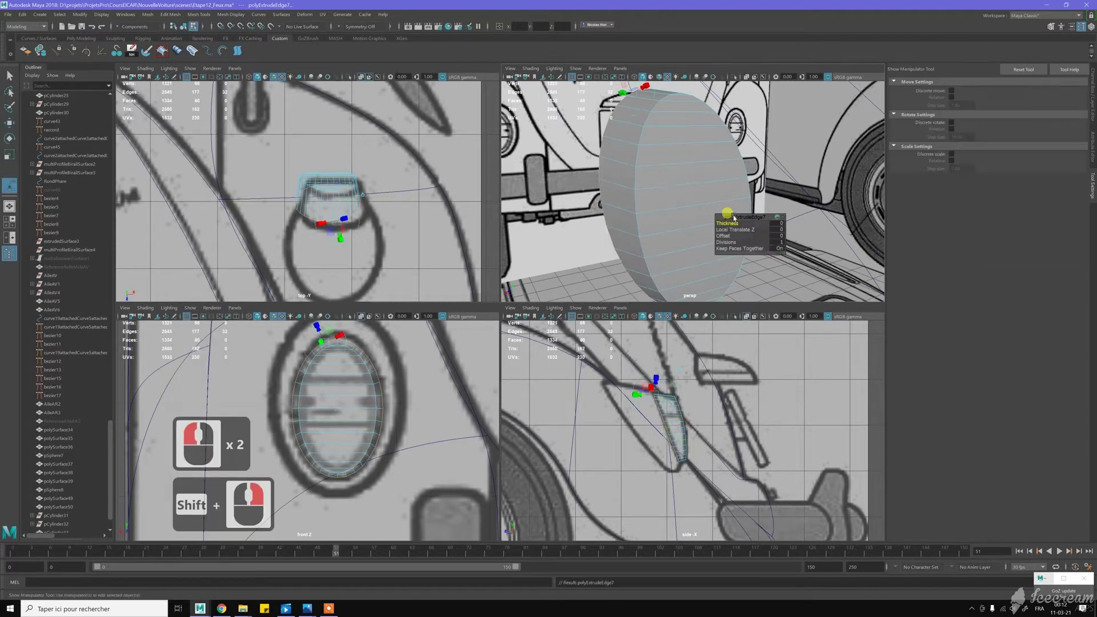
pyautogui.moveTo(720, 216); pyautogui.dragTo(721, 217)
pyautogui.moveTo(654, 179)
pyautogui.keyDown('alt'); pyautogui.mouseDown()
pyautogui.moveTo(591, 171)
pyautogui.moveTo(648, 181)
pyautogui.mouseUp(); pyautogui.keyUp('alt')
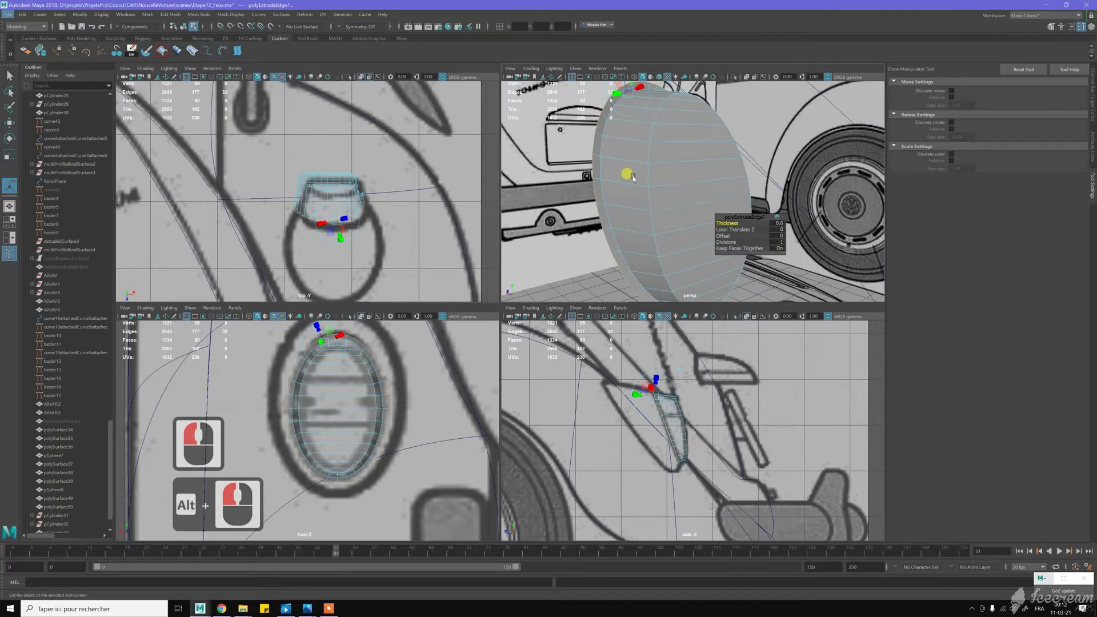
# - Extrude the lip's outer edge loop backward with a thickness of about -0.3
pyautogui.press('w')
pyautogui.keyDown('shift'); pyautogui.rightClick(635, 171); pyautogui.keyUp('shift')
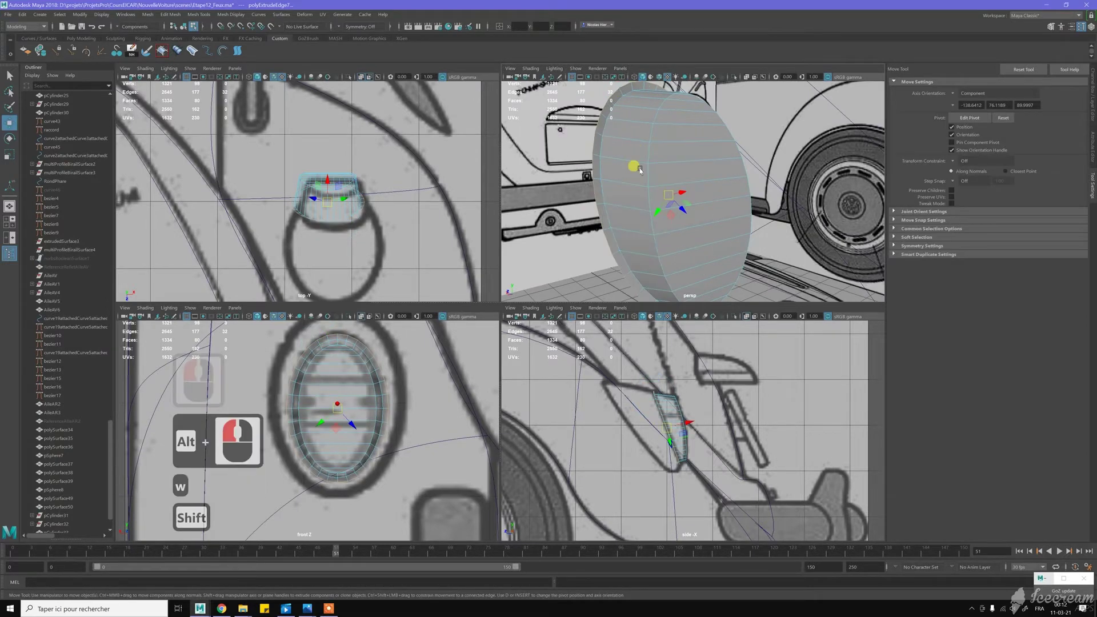
pyautogui.keyDown('shift'); pyautogui.moveTo(640, 170); pyautogui.dragTo(619, 170, button='right'); pyautogui.keyUp('shift')
pyautogui.keyDown('alt'); pyautogui.moveTo(643, 171); pyautogui.dragTo(655, 180); pyautogui.keyUp('alt')
pyautogui.keyDown('alt'); pyautogui.moveTo(656, 180); pyautogui.dragTo(656, 190, button='middle'); pyautogui.keyUp('alt')
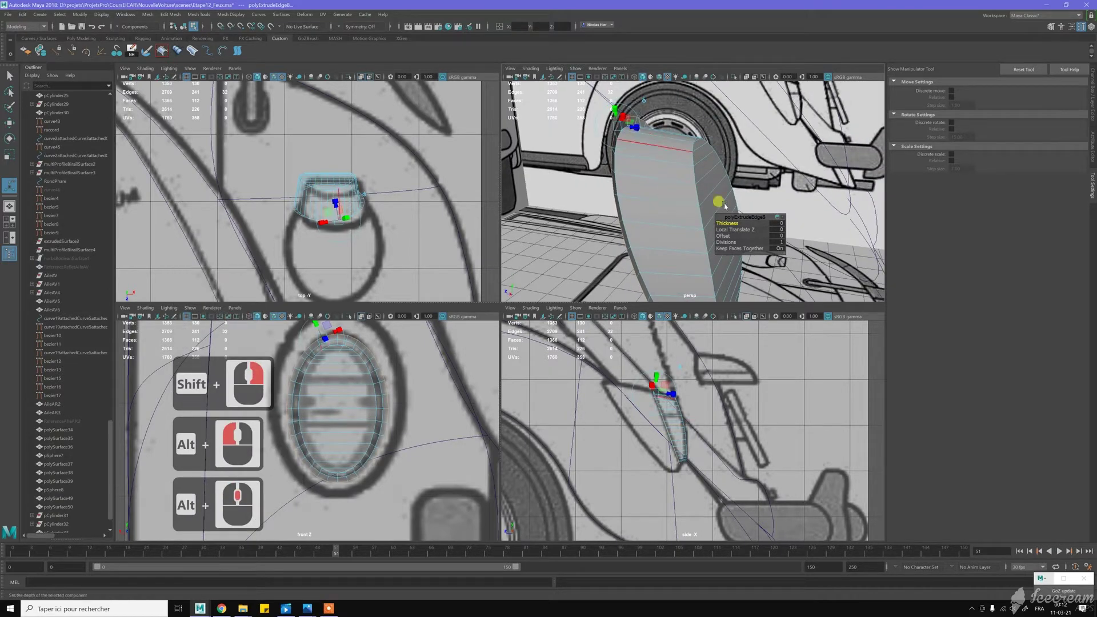
pyautogui.moveTo(717, 215); pyautogui.dragTo(715, 216)
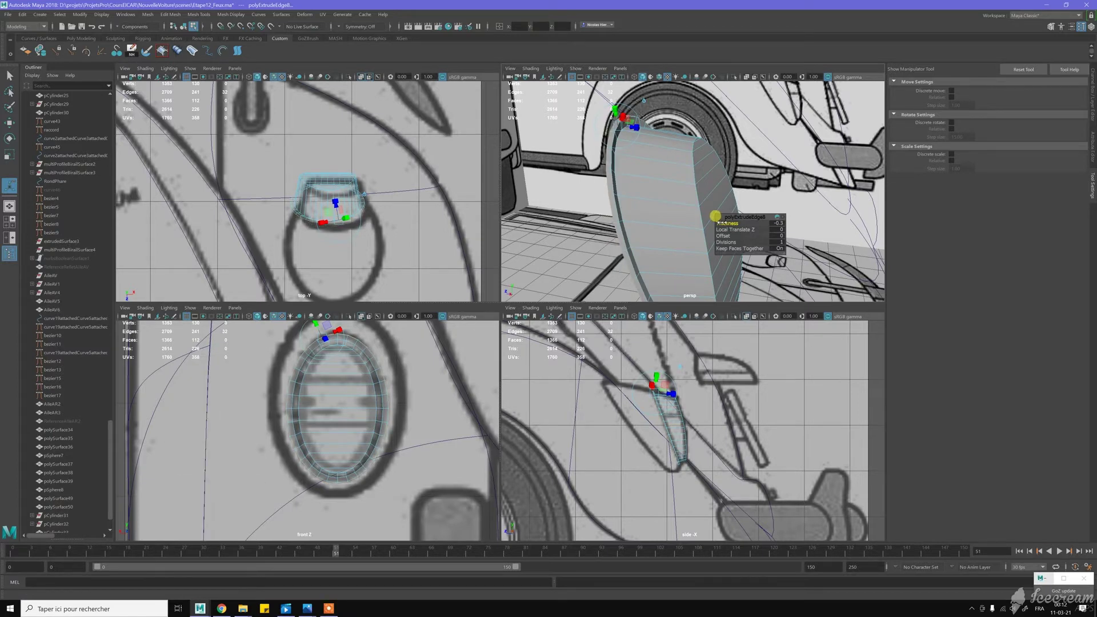
# - Set the thickness of the backward edge extrusion to -0.4
pyautogui.keyDown('alt'); pyautogui.moveTo(642, 167); pyautogui.dragTo(584, 164); pyautogui.keyUp('alt')
pyautogui.keyDown('alt'); pyautogui.moveTo(796, 222); pyautogui.dragTo(797, 222); pyautogui.keyUp('alt')
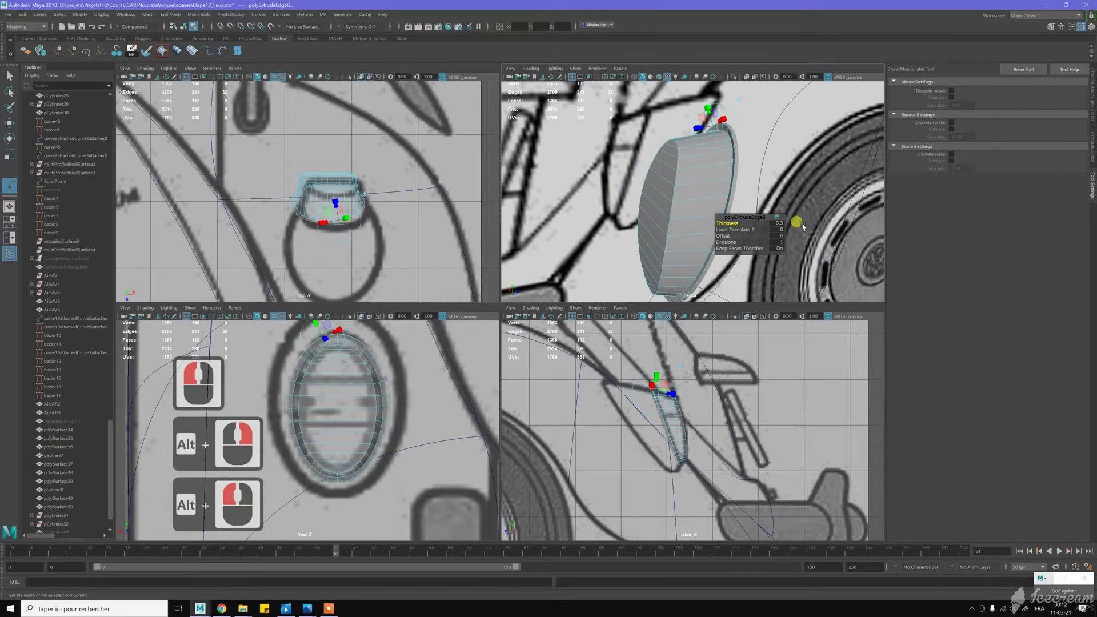
pyautogui.click(782, 226)
pyautogui.click(782, 226)
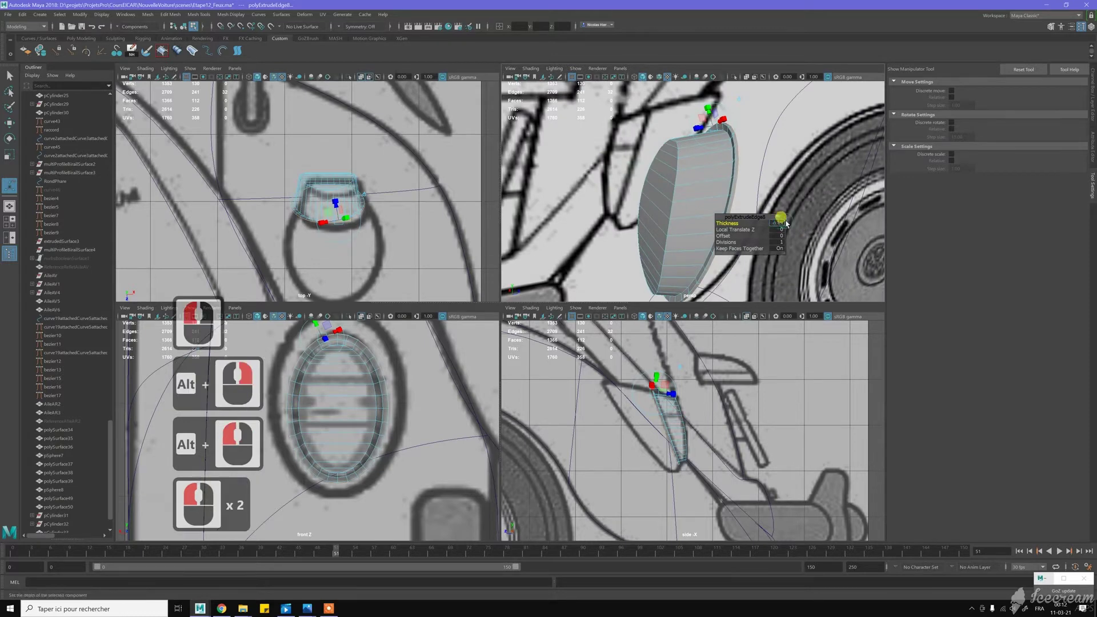
pyautogui.press('Right')
pyautogui.press('BackSpace')
pyautogui.write('4')
pyautogui.press('Return')
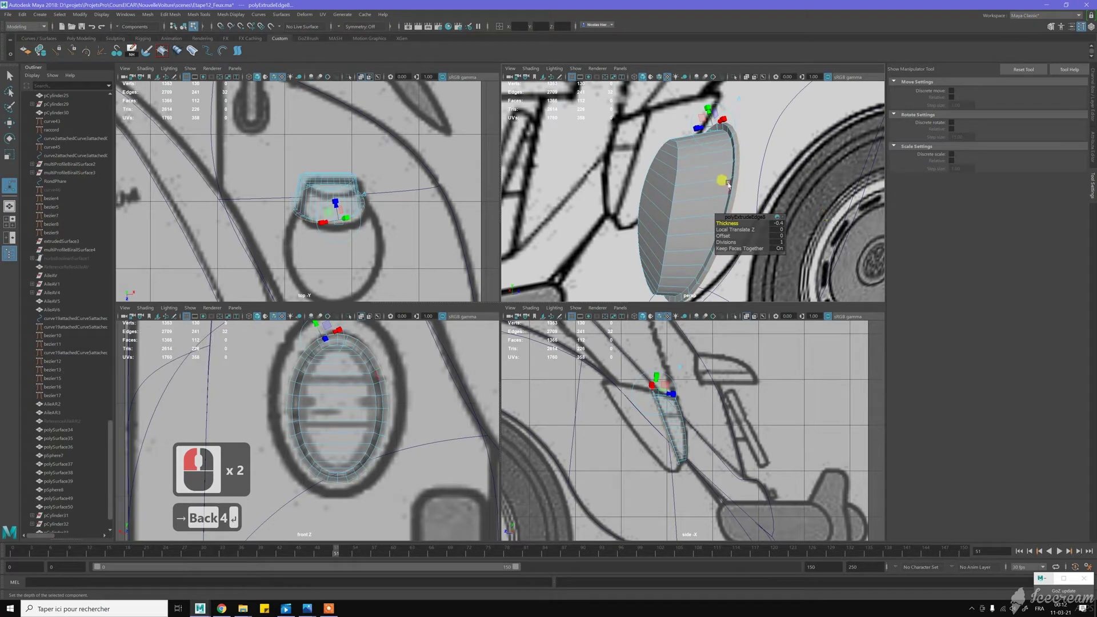
# - Switch to the Photos app to examine the Beetle tail lamp's rim in the reference picture, and return to Maya
pyautogui.keyDown('alt'); pyautogui.moveTo(648, 192); pyautogui.dragTo(614, 257); pyautogui.keyUp('alt')
pyautogui.click(360, 503)
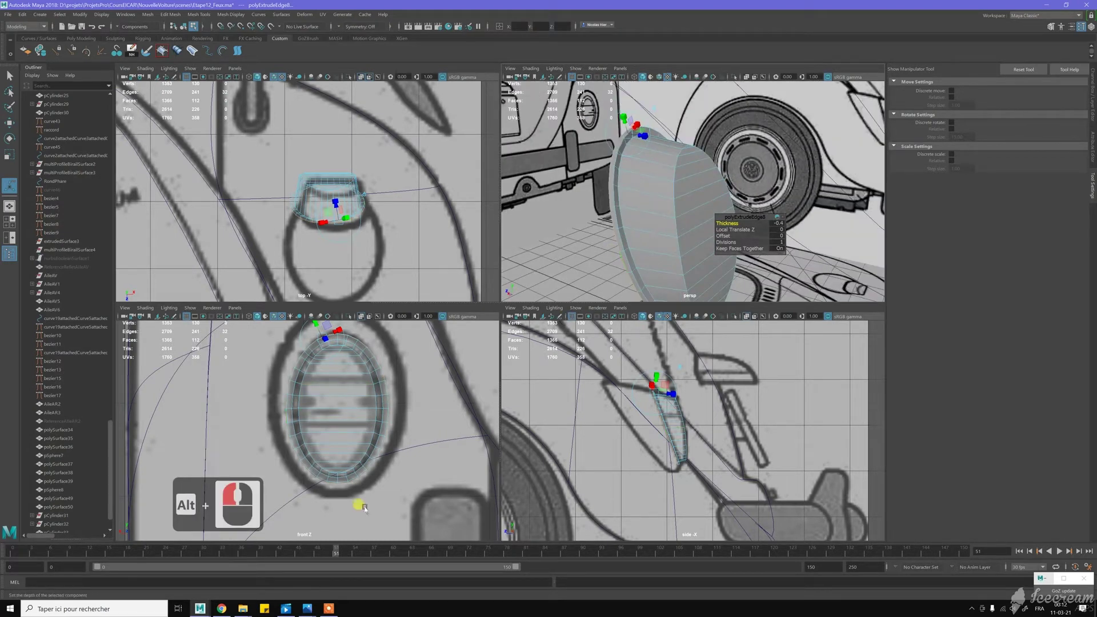
pyautogui.click(308, 609)
pyautogui.click(311, 552)
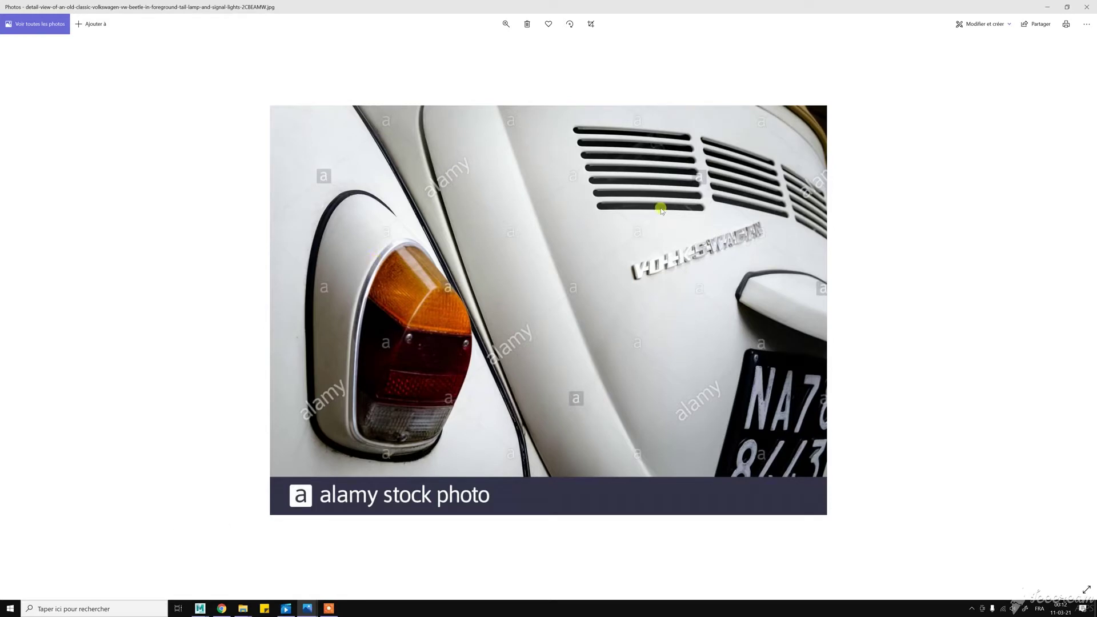
pyautogui.click(1048, 7)
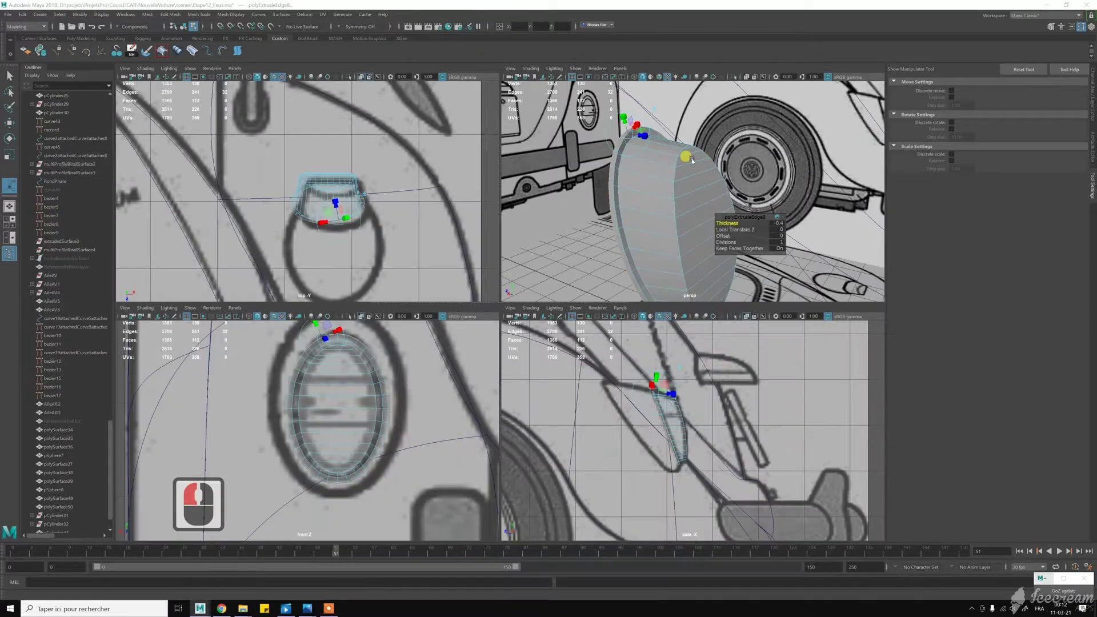
# - Set the thickness of the backward edge extrusion to -0.5
pyautogui.keyDown('alt'); pyautogui.moveTo(750, 220); pyautogui.dragTo(657, 171); pyautogui.keyUp('alt')
pyautogui.keyDown('alt'); pyautogui.moveTo(657, 171); pyautogui.dragTo(666, 197, button='middle'); pyautogui.keyUp('alt')
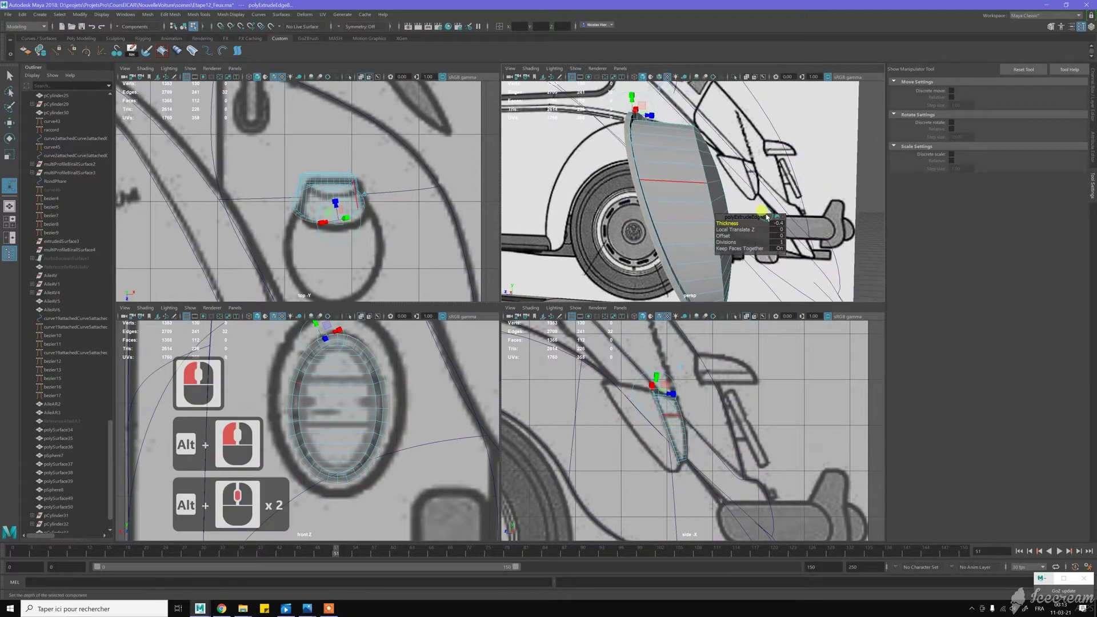
pyautogui.click(781, 224)
pyautogui.click(782, 224)
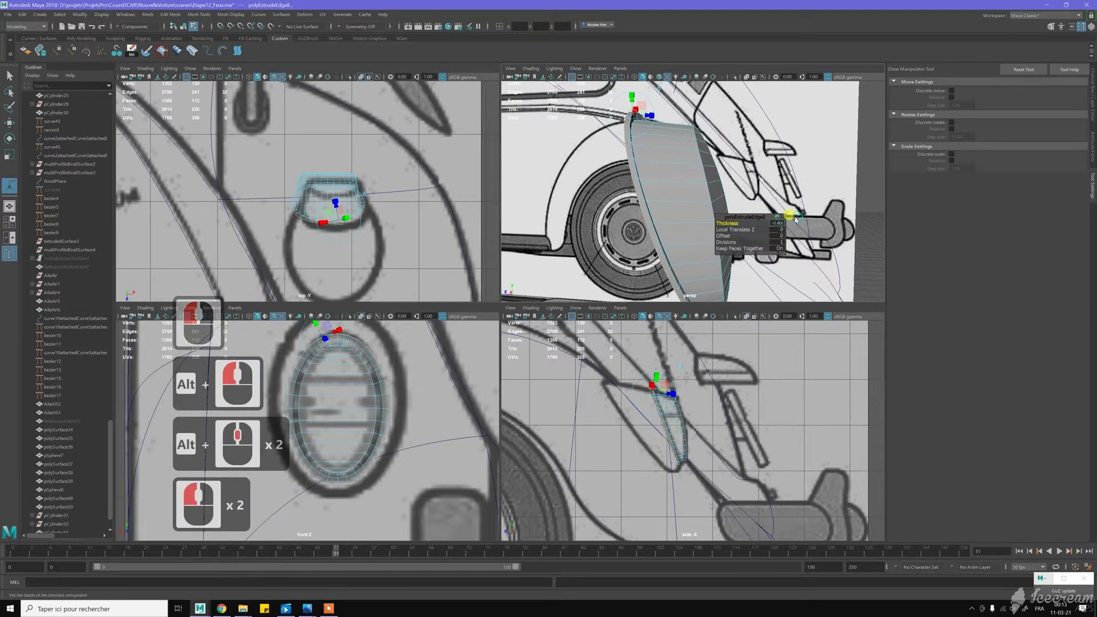
pyautogui.press('BackSpace')
pyautogui.write('5')
pyautogui.press('Return')
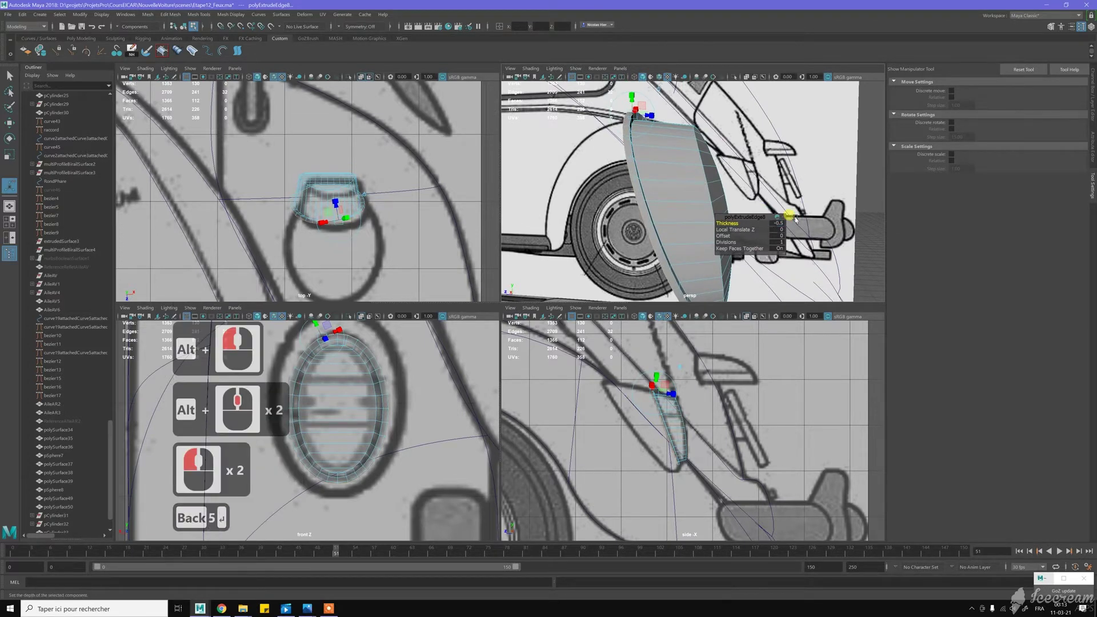
# - Extrude the back border edge loop outward to form a second narrow lip around the lamp
pyautogui.keyDown('alt'); pyautogui.moveTo(689, 182); pyautogui.dragTo(657, 181); pyautogui.keyUp('alt')
pyautogui.press('w')
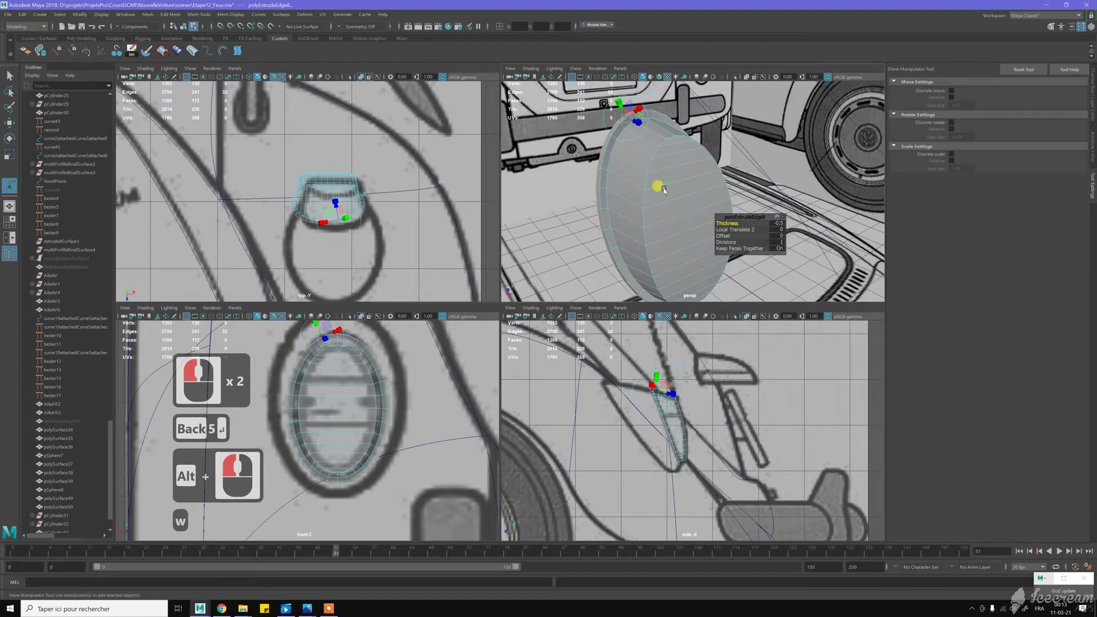
pyautogui.keyDown('shift'); pyautogui.moveTo(663, 174); pyautogui.dragTo(664, 197, button='right'); pyautogui.keyUp('shift')
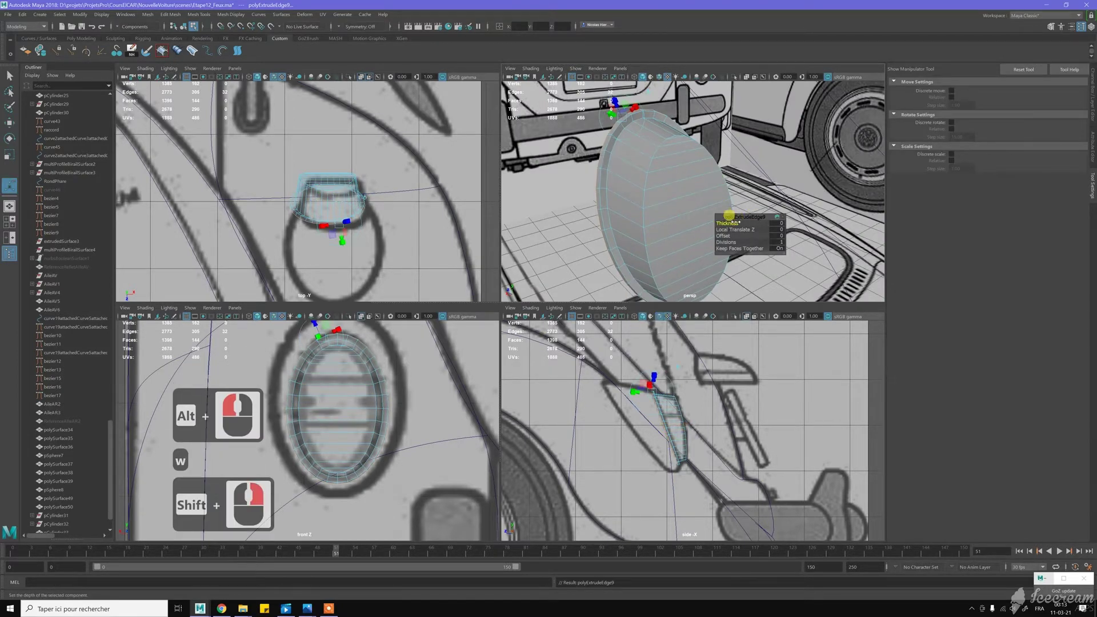
pyautogui.moveTo(730, 217); pyautogui.dragTo(702, 157)
pyautogui.press('w')
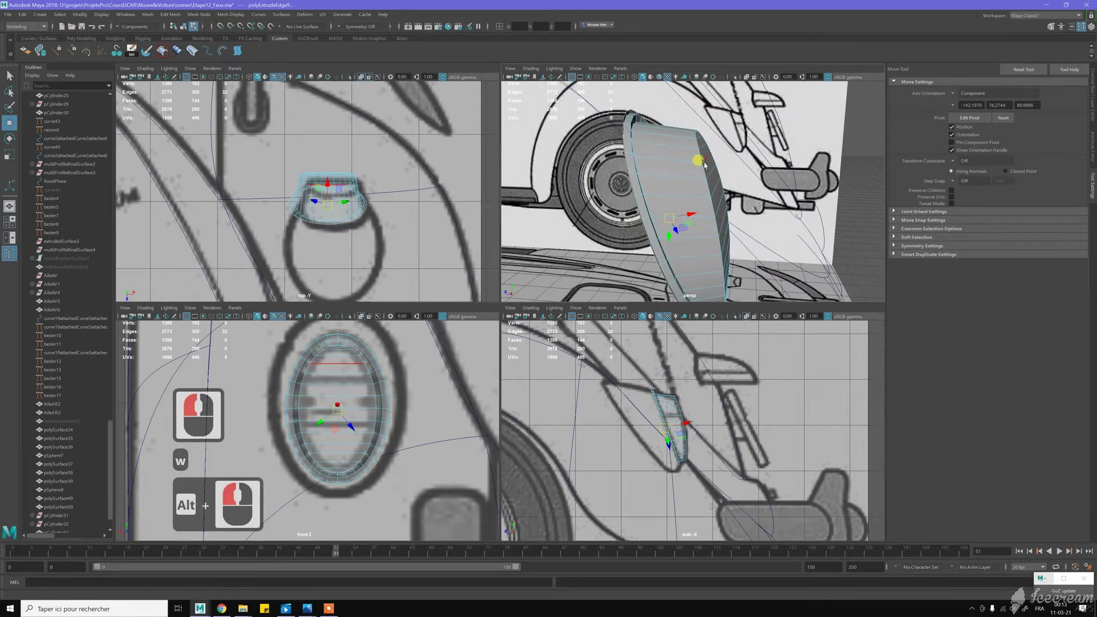
# - Extrude the second lip's outer edge loop backward to give the rim its stepped profile
pyautogui.keyDown('shift'); pyautogui.moveTo(707, 165); pyautogui.dragTo(704, 182, button='right'); pyautogui.keyUp('shift')
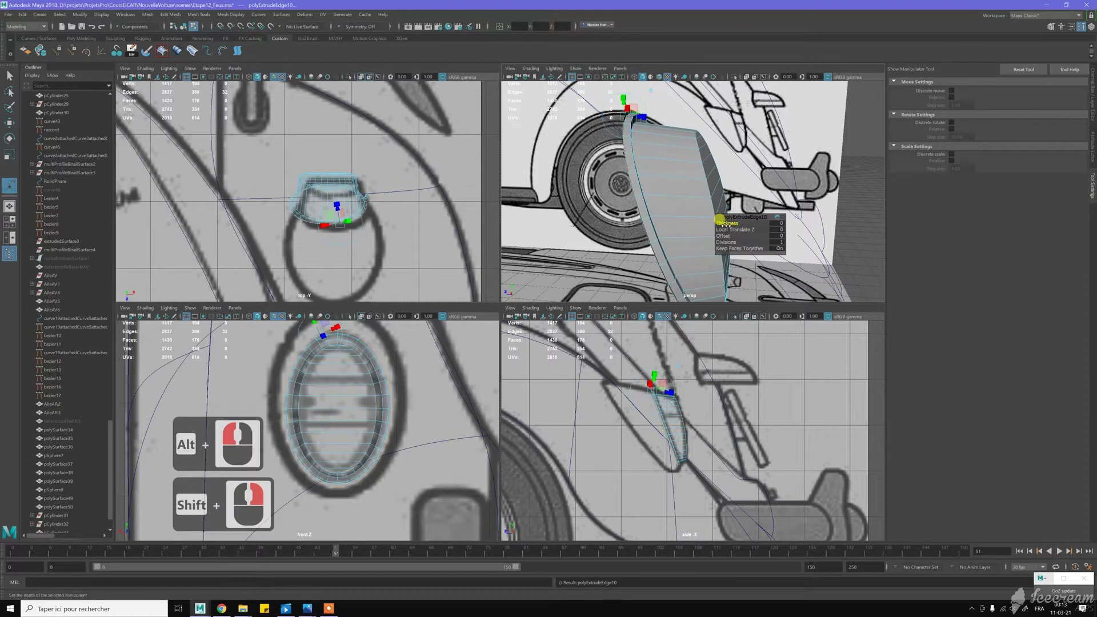
pyautogui.moveTo(721, 219); pyautogui.dragTo(721, 216)
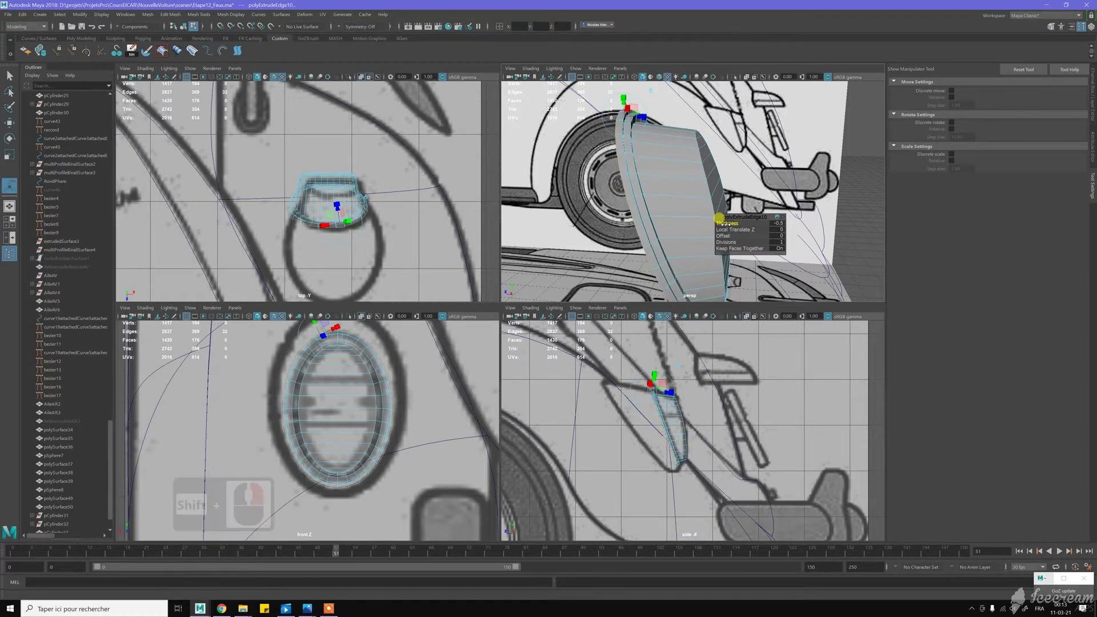
pyautogui.keyDown('alt'); pyautogui.moveTo(678, 173); pyautogui.dragTo(696, 208); pyautogui.keyUp('alt')
pyautogui.press('w')
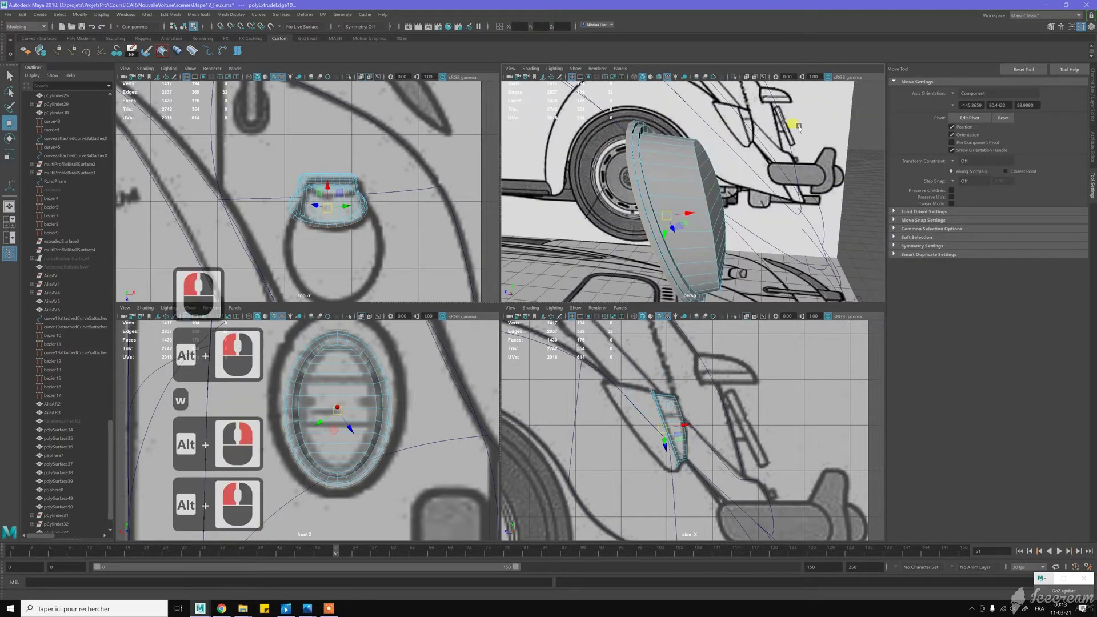
# - Set the Move tool's axis orientation to World and extrude the back border straight backward past the housing outline in the side blueprint
pyautogui.press('w')
pyautogui.moveTo(755, 126); pyautogui.dragTo(718, 129)
pyautogui.keyDown('shift'); pyautogui.moveTo(645, 213); pyautogui.dragTo(614, 214); pyautogui.keyUp('shift')
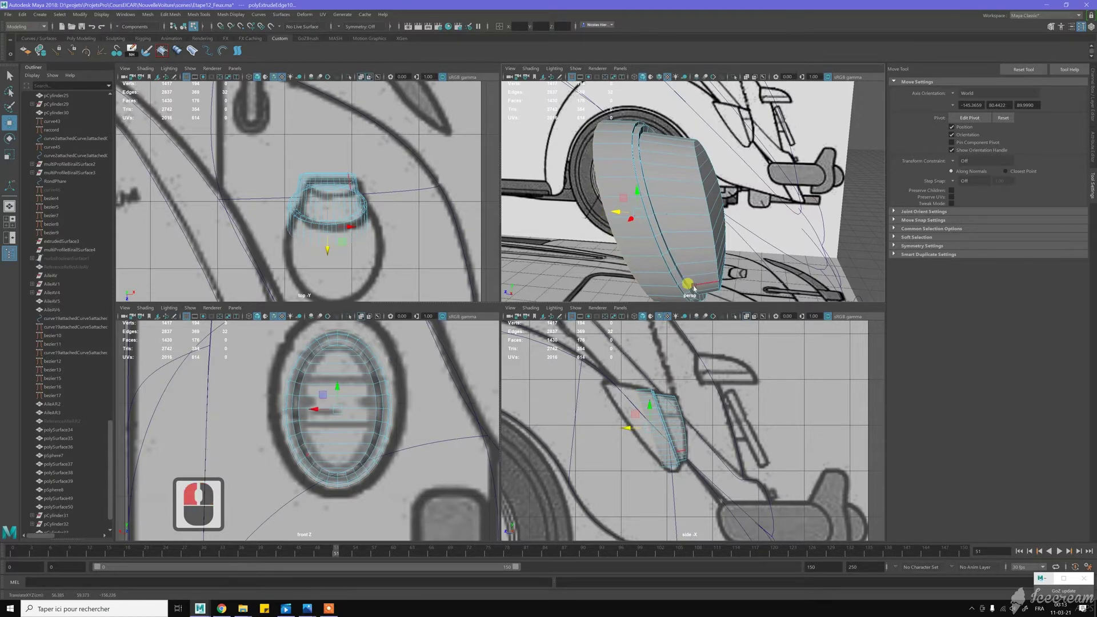
pyautogui.scroll(2, 680, 356)
pyautogui.scroll(2, 628, 404)
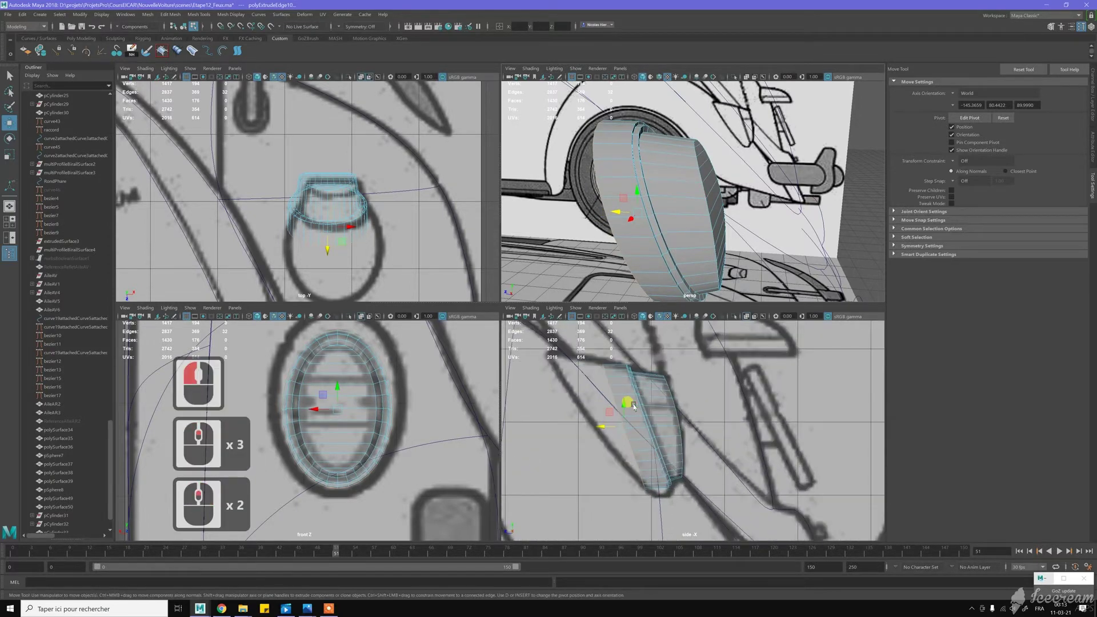
pyautogui.moveTo(582, 426); pyautogui.dragTo(546, 419)
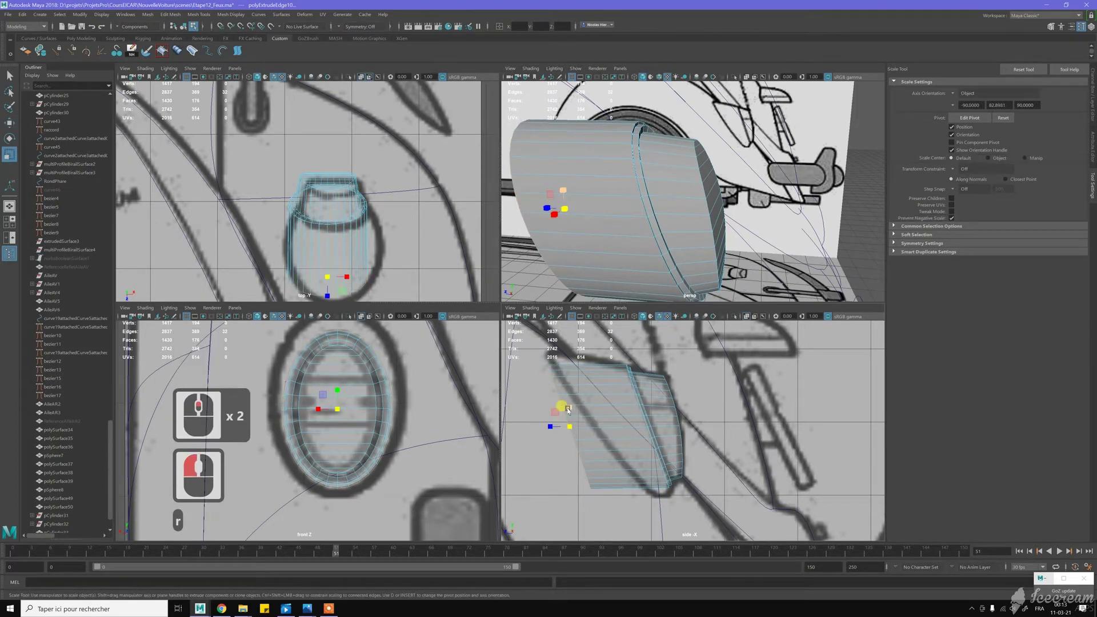
# - Scale the back border edge taller vertically and adjust its height to follow the lamp housing in the side and front blueprints
pyautogui.press('r')
pyautogui.click(570, 404)
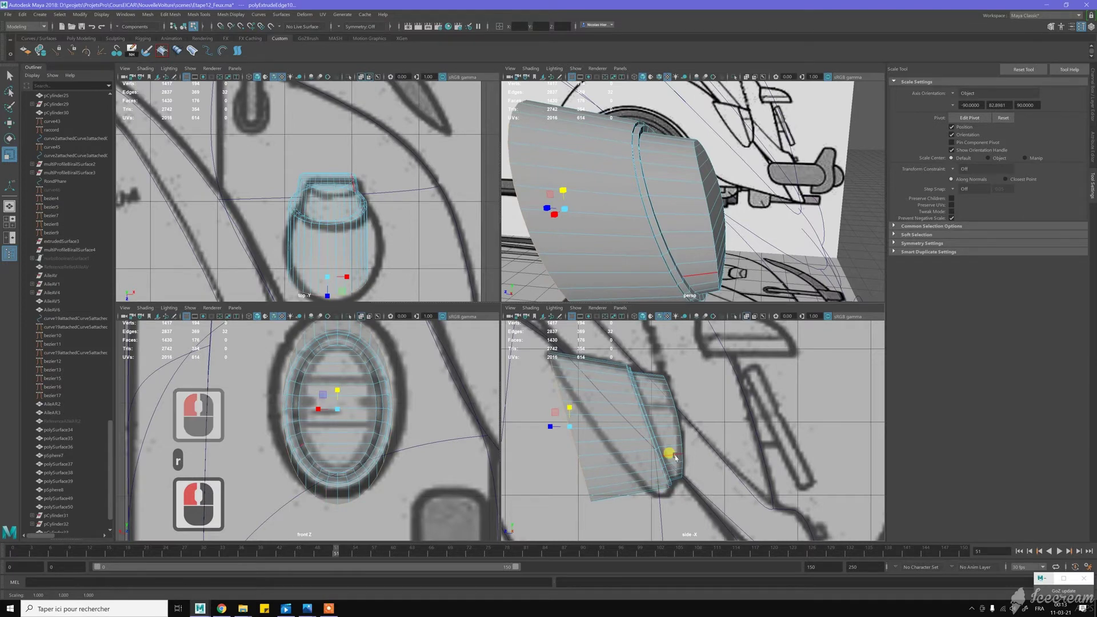
pyautogui.scroll(-2, 415, 380)
pyautogui.keyDown('alt'); pyautogui.moveTo(414, 373); pyautogui.dragTo(415, 392, button='middle'); pyautogui.keyUp('alt')
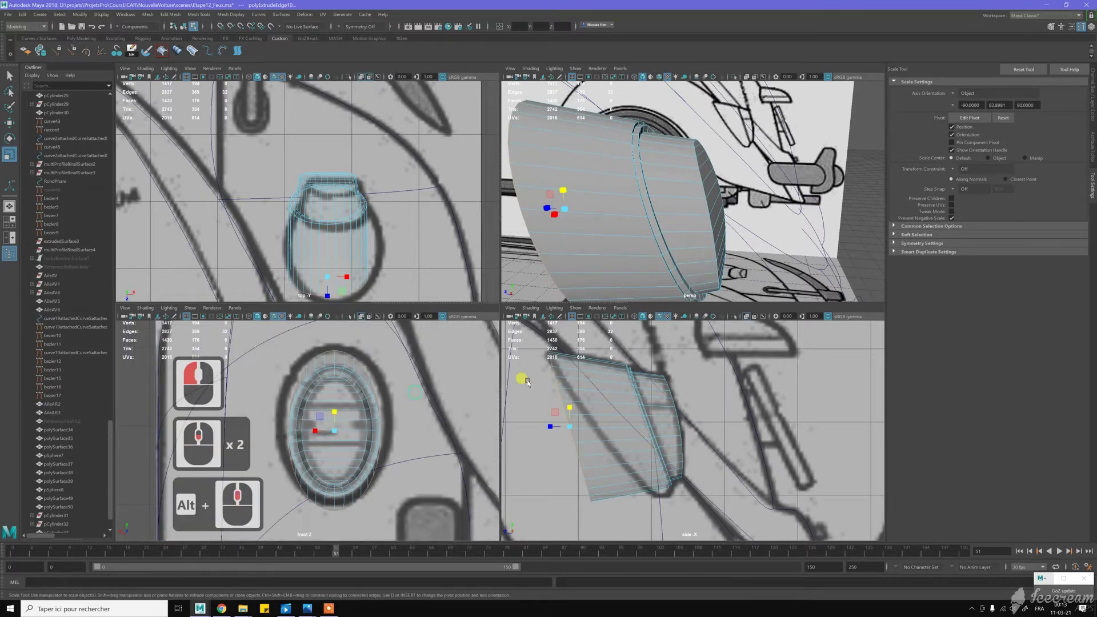
pyautogui.press('w')
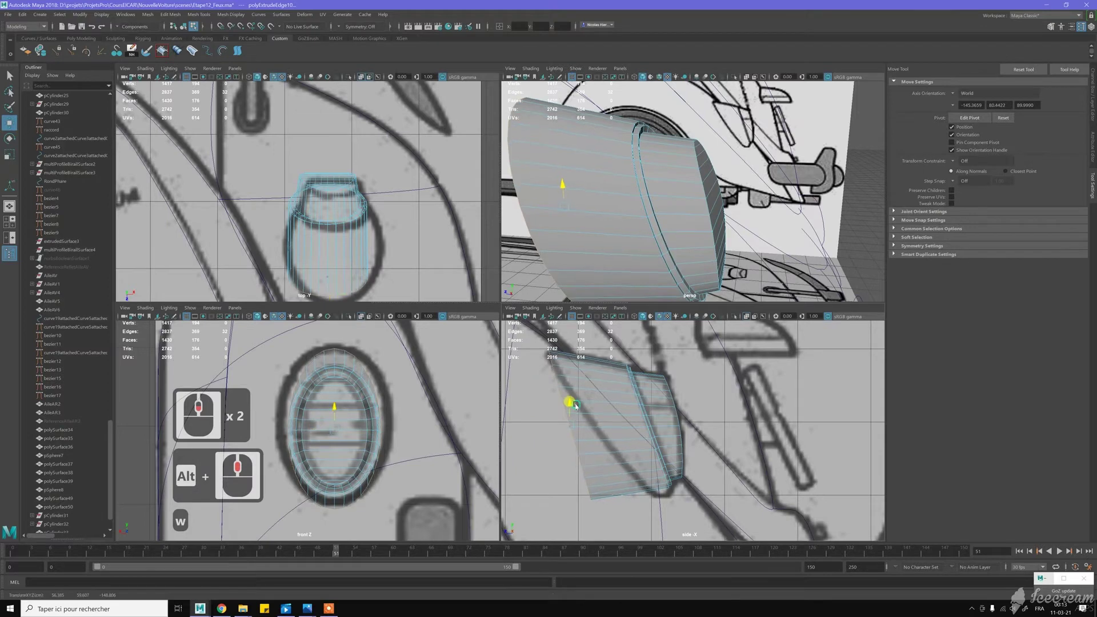
pyautogui.click(672, 445)
# - Insert two edge loops around the extruded housing near the rim, using Insert Edge Loop with Equal distance from edge
pyautogui.click(594, 216)
pyautogui.moveTo(600, 192)
pyautogui.keyDown('shift'); pyautogui.mouseDown(button='right')
pyautogui.moveTo(631, 176)
pyautogui.moveTo(601, 192)
pyautogui.mouseUp(button='right'); pyautogui.keyUp('shift')
pyautogui.keyDown('shift'); pyautogui.rightClick(600, 194); pyautogui.keyUp('shift')
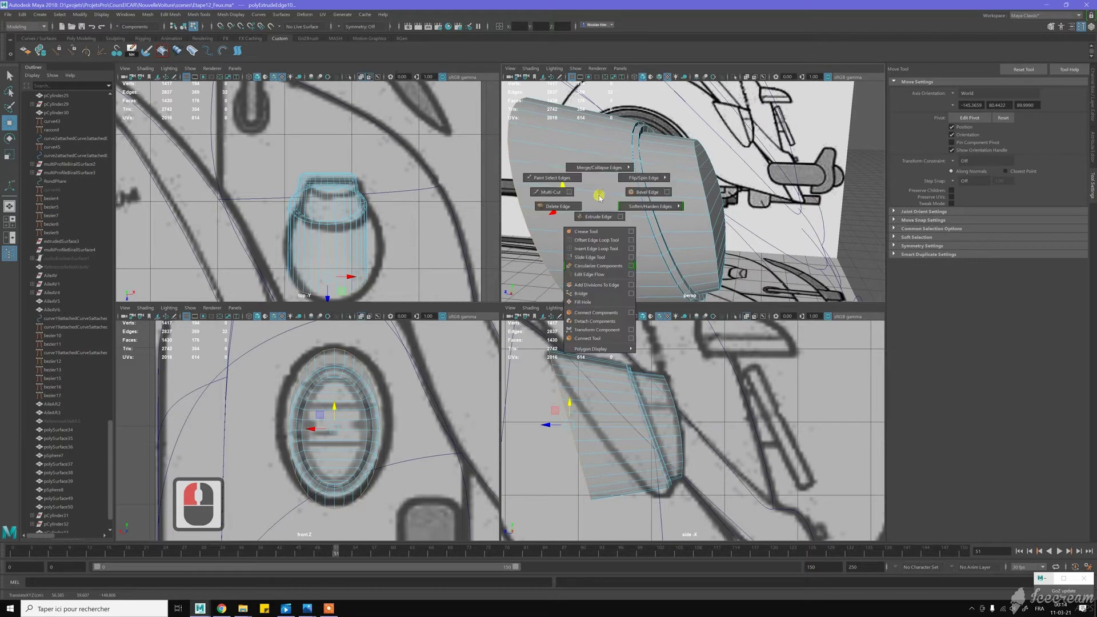
pyautogui.moveTo(603, 180); pyautogui.dragTo(624, 169, button='right')
pyautogui.click(607, 188)
pyautogui.keyDown('shift'); pyautogui.rightClick(629, 166); pyautogui.keyUp('shift')
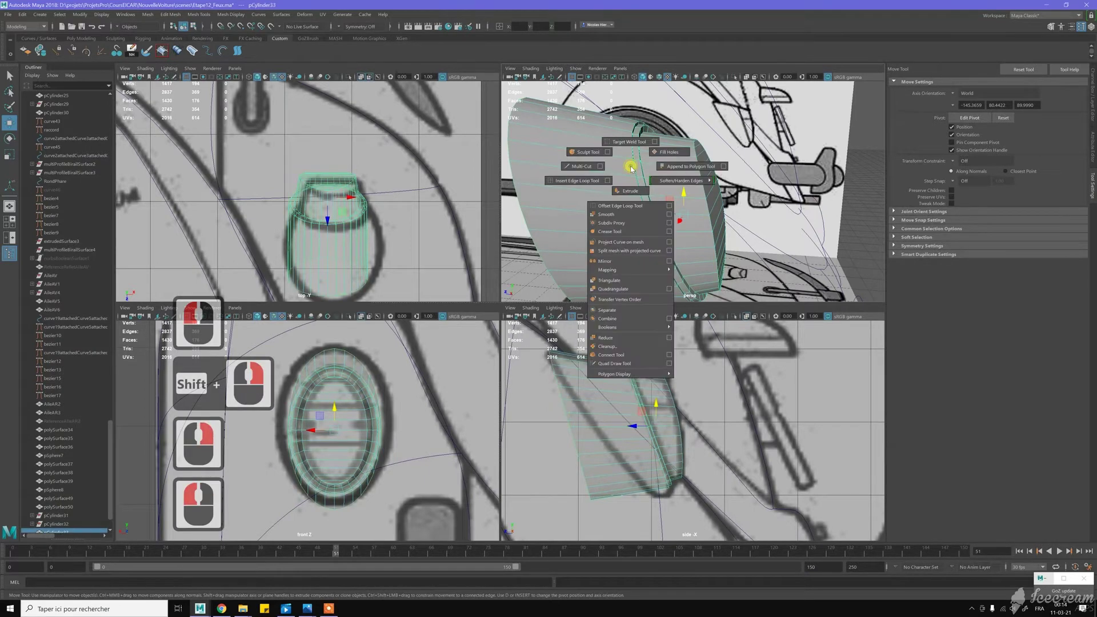
pyautogui.click(582, 181)
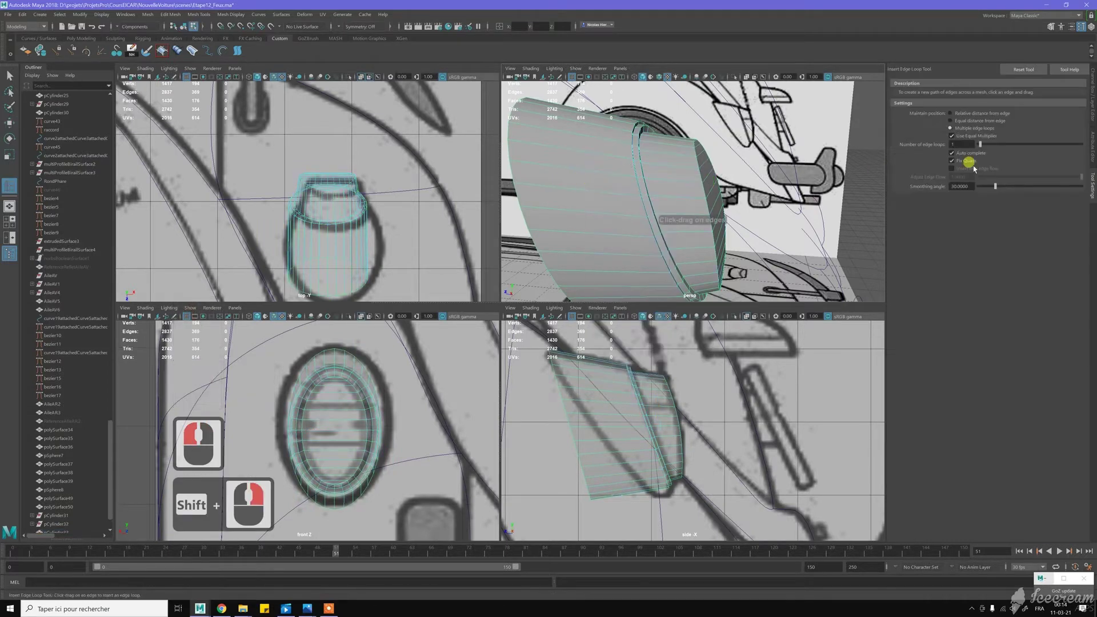
pyautogui.click(965, 121)
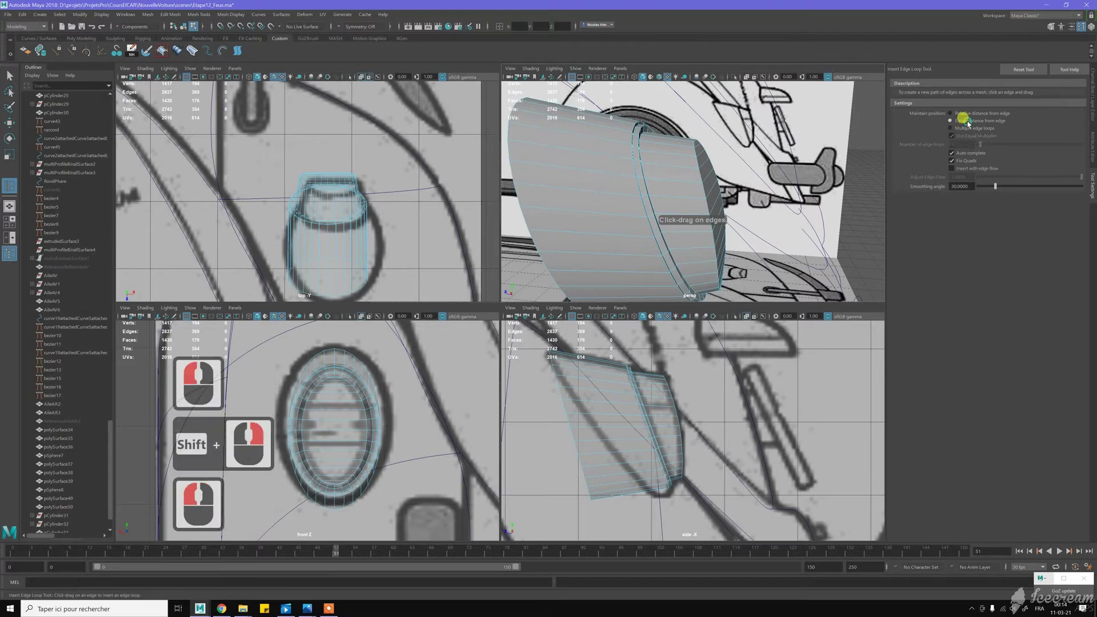
pyautogui.click(640, 218)
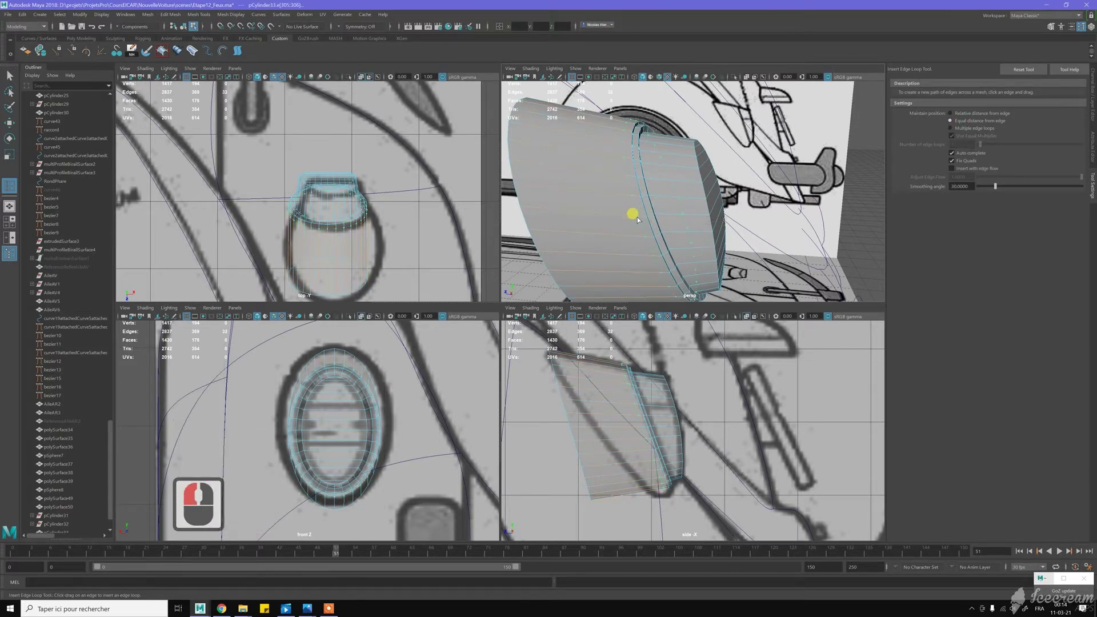
pyautogui.click(639, 220)
pyautogui.click(619, 217)
pyautogui.click(620, 217)
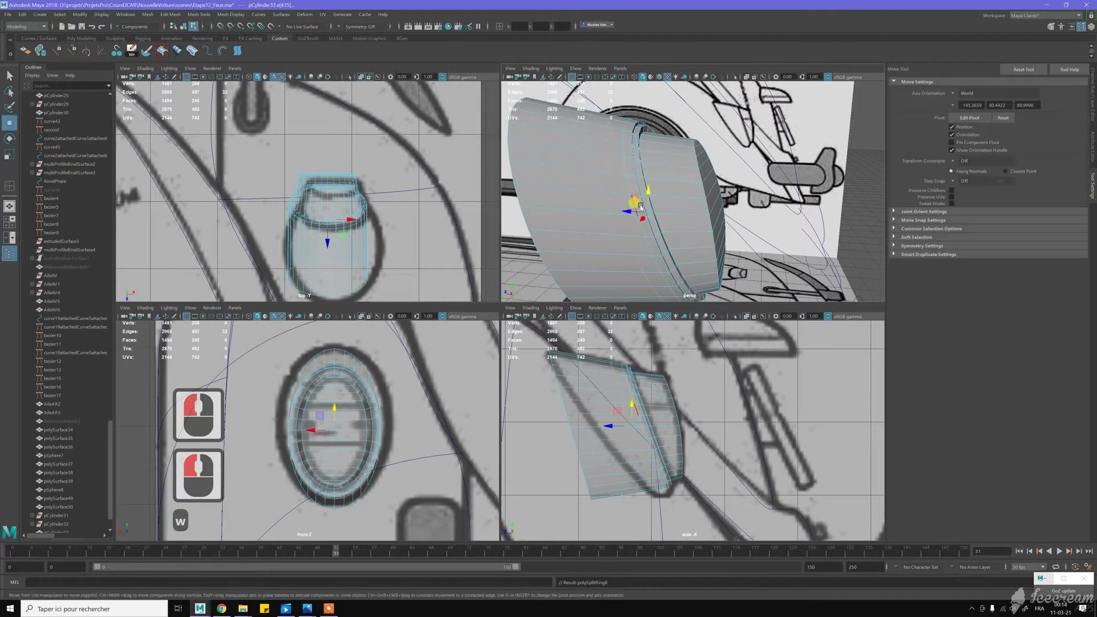
# - Select both inserted housing edge loops, set the Scale tool's axis orientation to Component, and scale them taller to round the housing near the rim
pyautogui.keyDown('shift'); pyautogui.doubleClick(627, 184); pyautogui.keyUp('shift')
pyautogui.keyDown('alt'); pyautogui.moveTo(627, 184); pyautogui.dragTo(714, 172); pyautogui.keyUp('alt')
pyautogui.press('r')
pyautogui.click(952, 95)
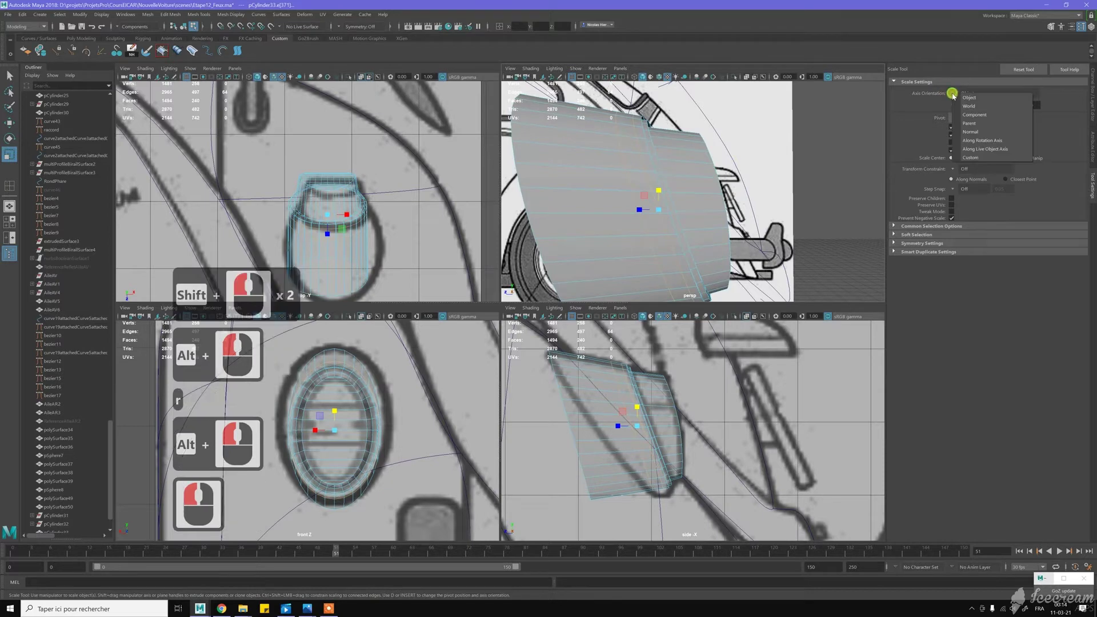
pyautogui.click(964, 109)
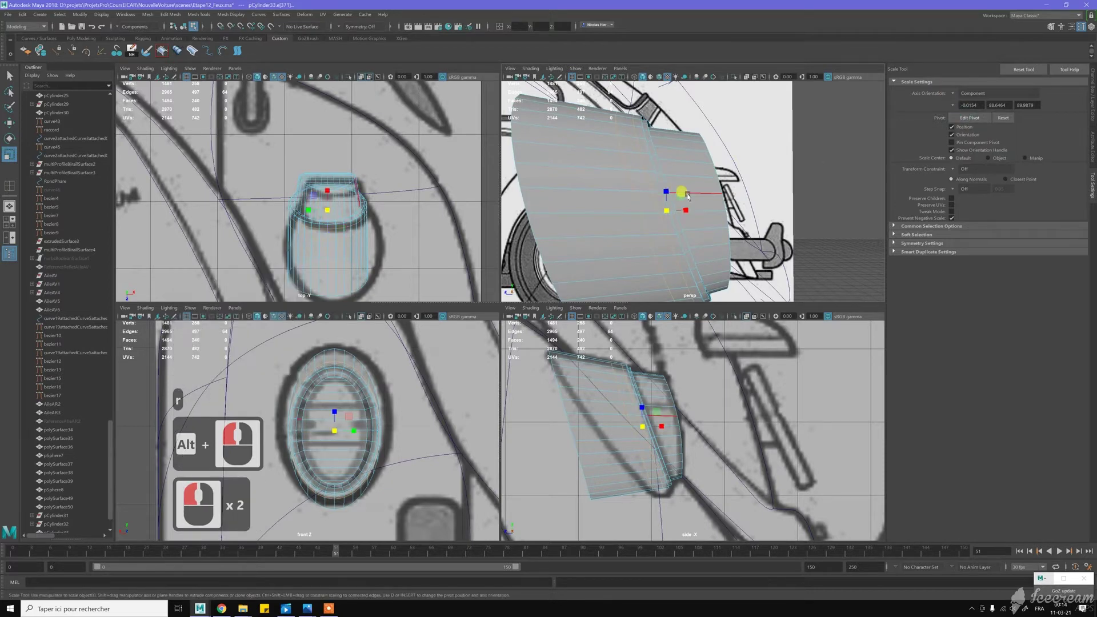
pyautogui.moveTo(705, 179)
pyautogui.keyDown('alt'); pyautogui.mouseDown()
pyautogui.moveTo(668, 181)
pyautogui.moveTo(767, 176)
pyautogui.moveTo(714, 188)
pyautogui.mouseUp(); pyautogui.keyUp('alt')
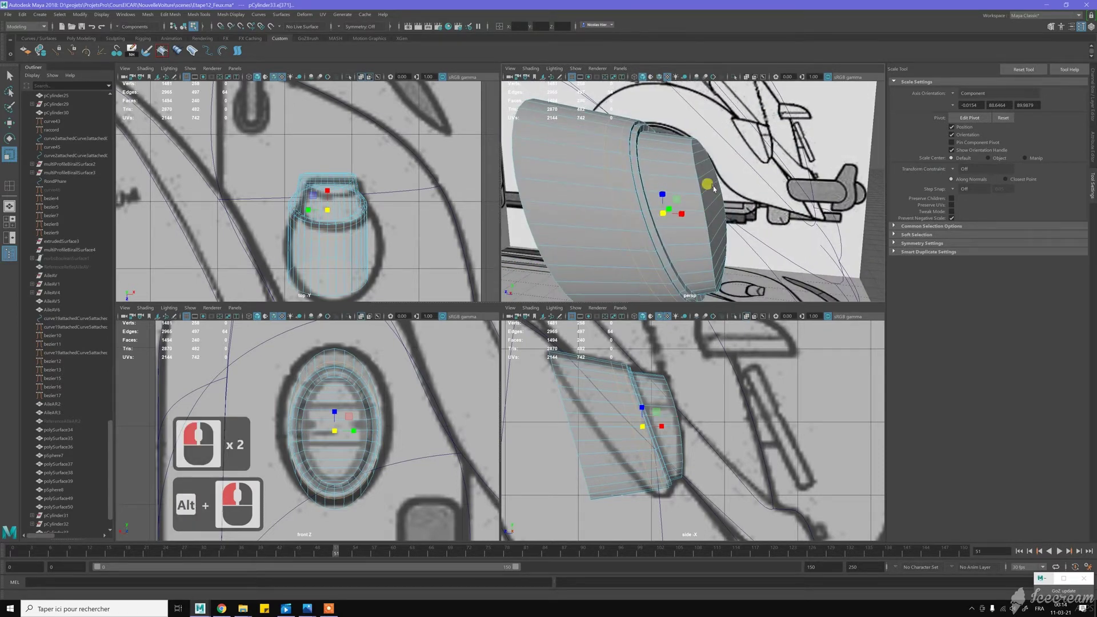
pyautogui.moveTo(642, 407); pyautogui.dragTo(648, 374)
# - Rotate the two inserted edge loops slightly to follow the rim's tilt in the side blueprint and adjust their position
pyautogui.press('e')
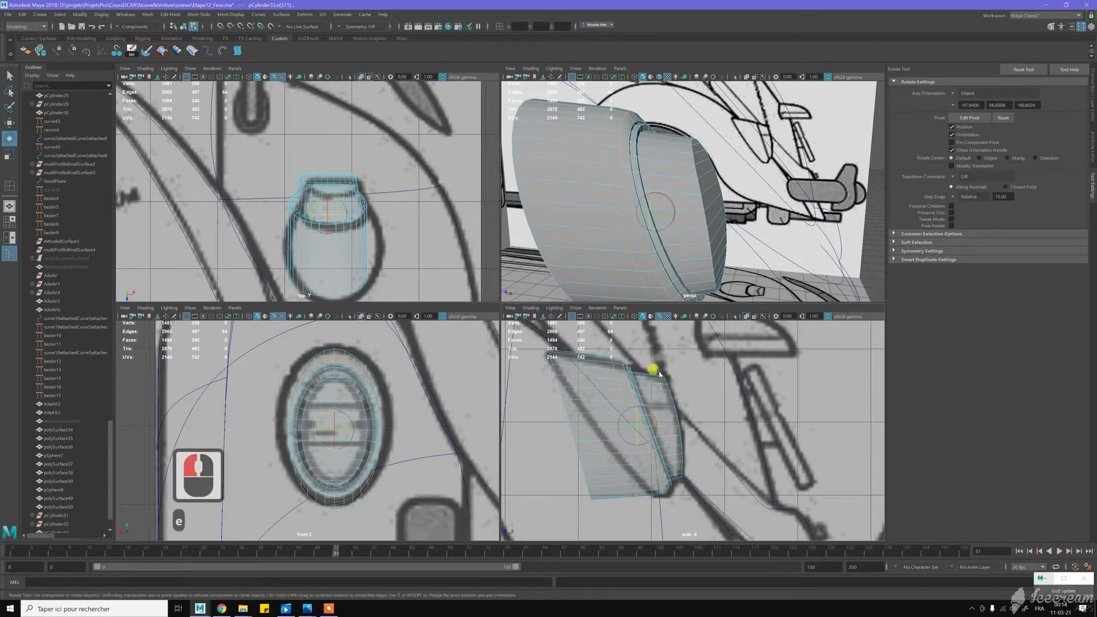
pyautogui.moveTo(650, 415); pyautogui.dragTo(686, 368)
pyautogui.press('j')
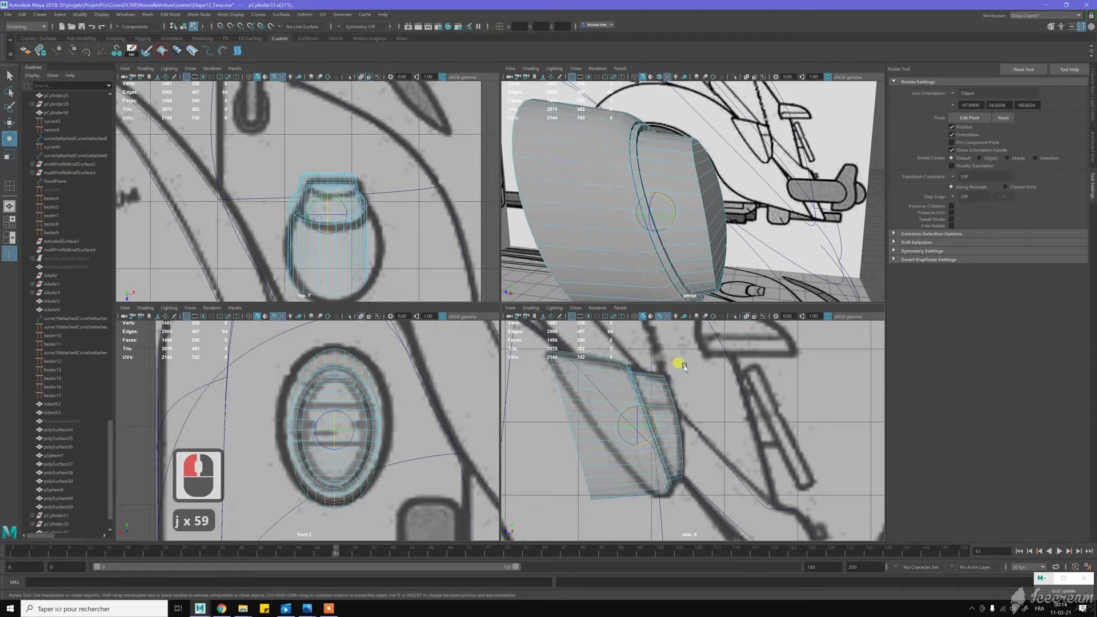
pyautogui.middleClick(684, 366)
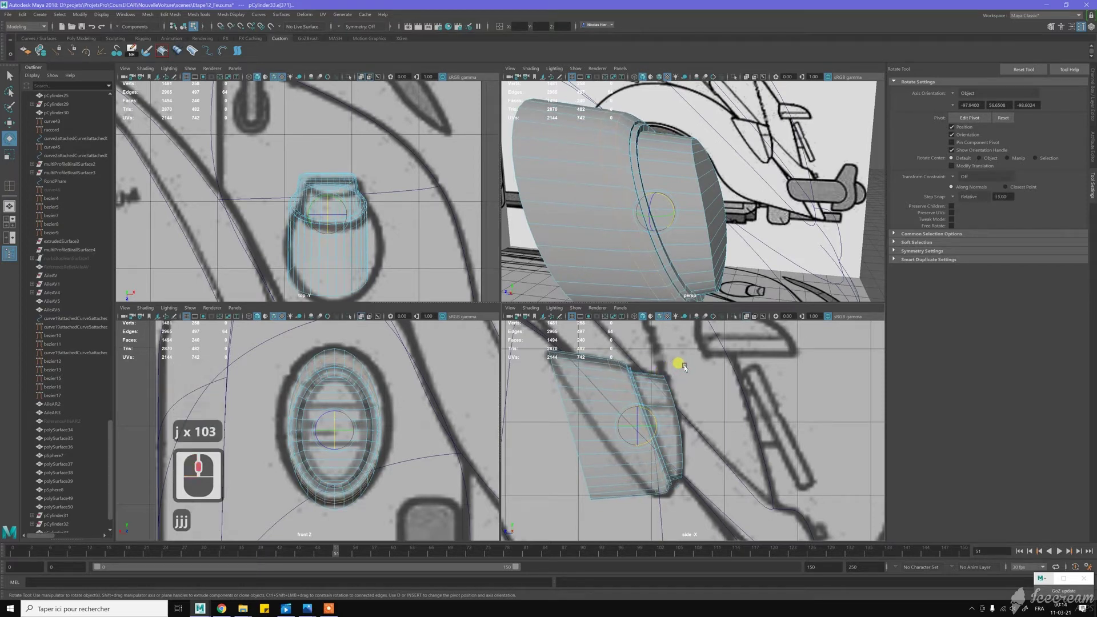
pyautogui.press('w')
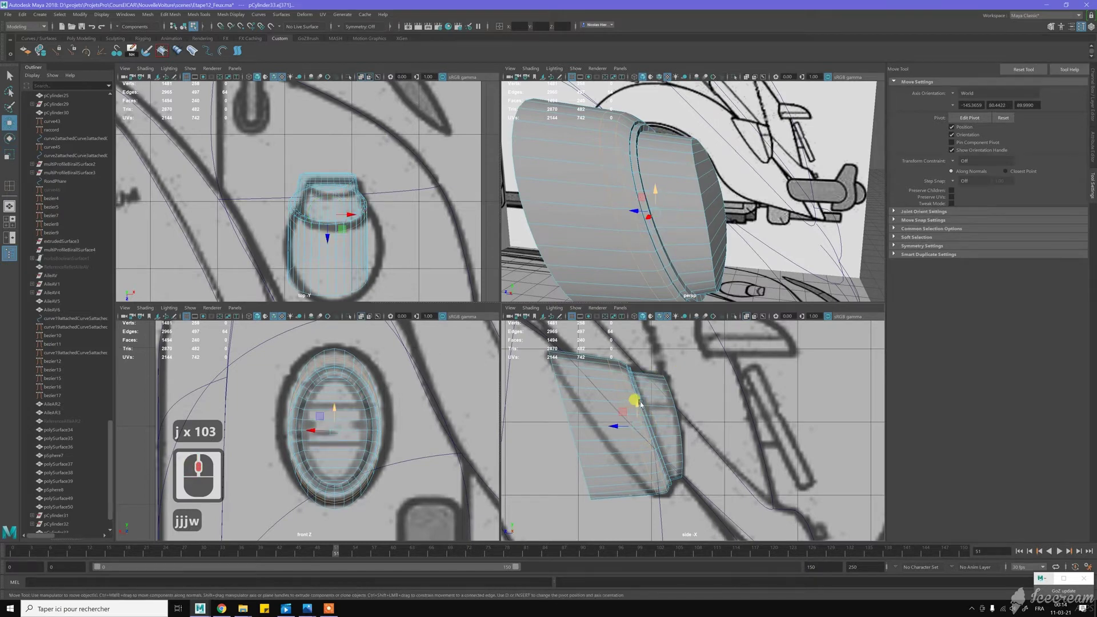
pyautogui.moveTo(638, 404); pyautogui.dragTo(629, 404, button='middle')
pyautogui.moveTo(630, 404)
pyautogui.mouseDown()
pyautogui.moveTo(617, 399)
pyautogui.moveTo(633, 409)
pyautogui.mouseUp()
# - Adjust the height of each inserted edge loop individually to smooth the housing's profile near the rim
pyautogui.doubleClick(623, 402)
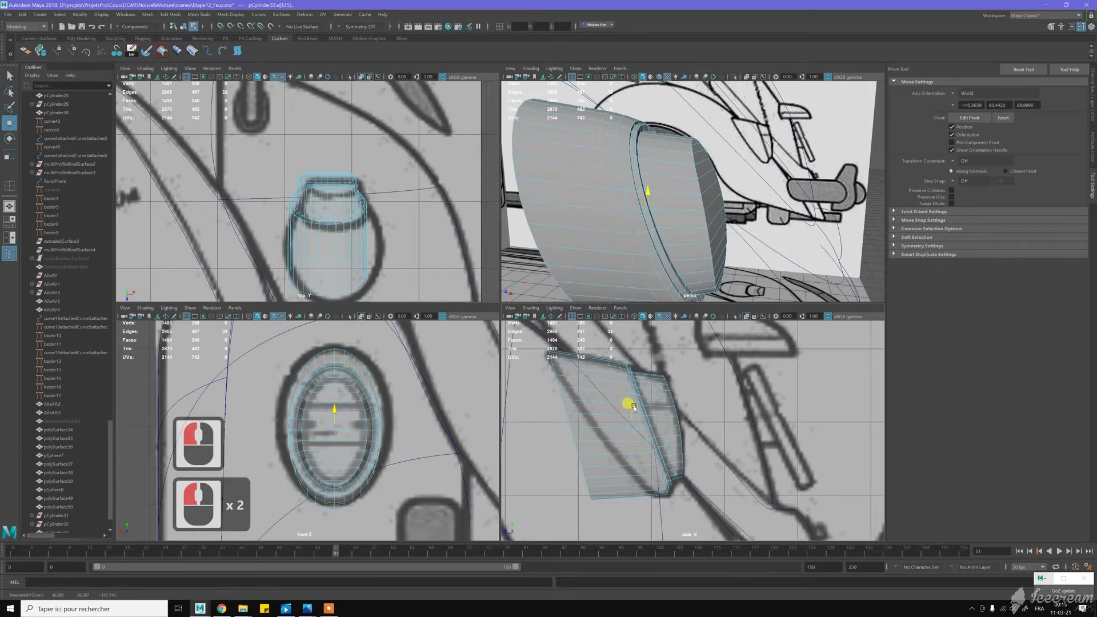
pyautogui.moveTo(633, 409); pyautogui.dragTo(632, 408)
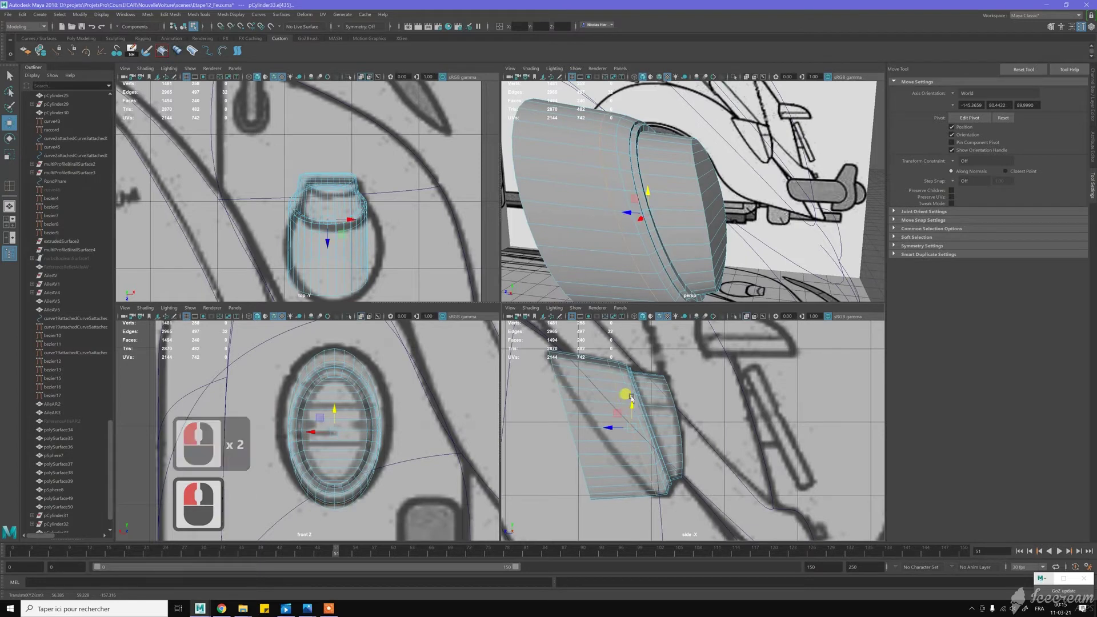
pyautogui.doubleClick(625, 383)
pyautogui.moveTo(633, 402); pyautogui.dragTo(628, 407)
pyautogui.doubleClick(615, 379)
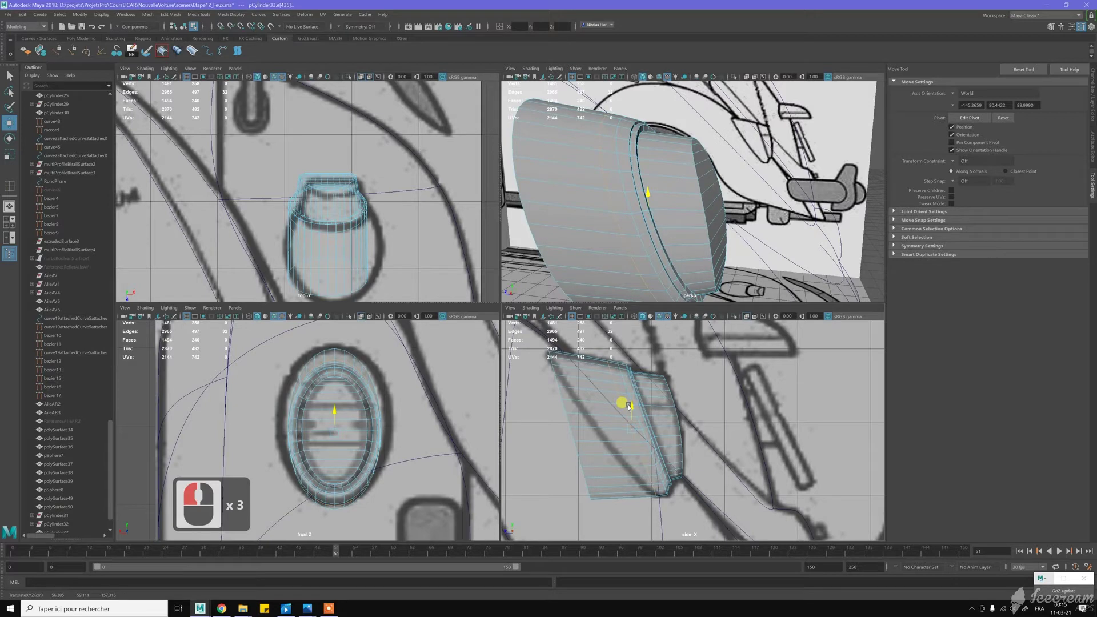
pyautogui.moveTo(629, 407); pyautogui.dragTo(629, 407)
# - Return the lamp to object mode, deselect it, and show the Export layer to compare the lamp with the car body
pyautogui.click(697, 160)
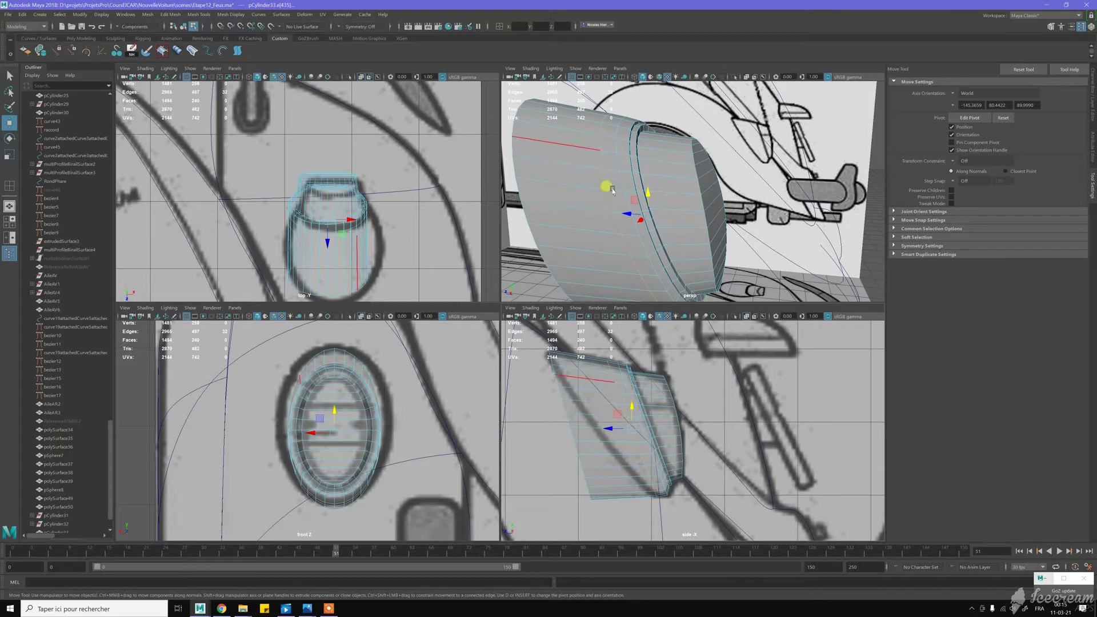
pyautogui.scroll(-3, 613, 190)
pyautogui.keyDown('alt'); pyautogui.moveTo(613, 191); pyautogui.dragTo(654, 152); pyautogui.keyUp('alt')
pyautogui.moveTo(653, 151); pyautogui.dragTo(686, 137, button='right')
pyautogui.click(724, 182)
pyautogui.keyDown('alt'); pyautogui.moveTo(723, 181); pyautogui.dragTo(680, 153); pyautogui.keyUp('alt')
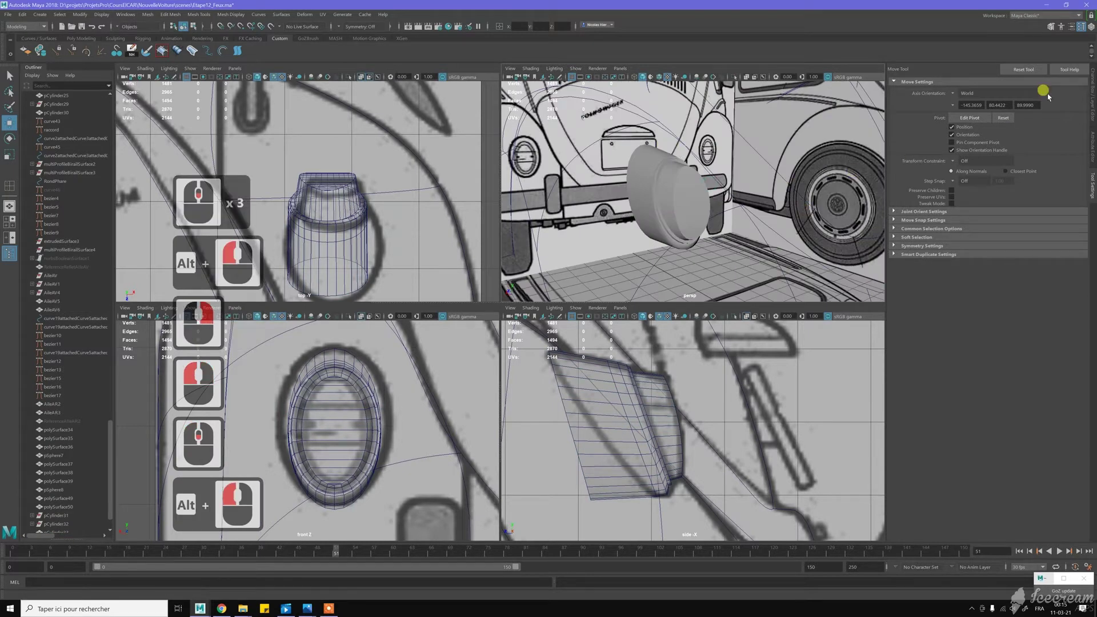
pyautogui.click(1092, 96)
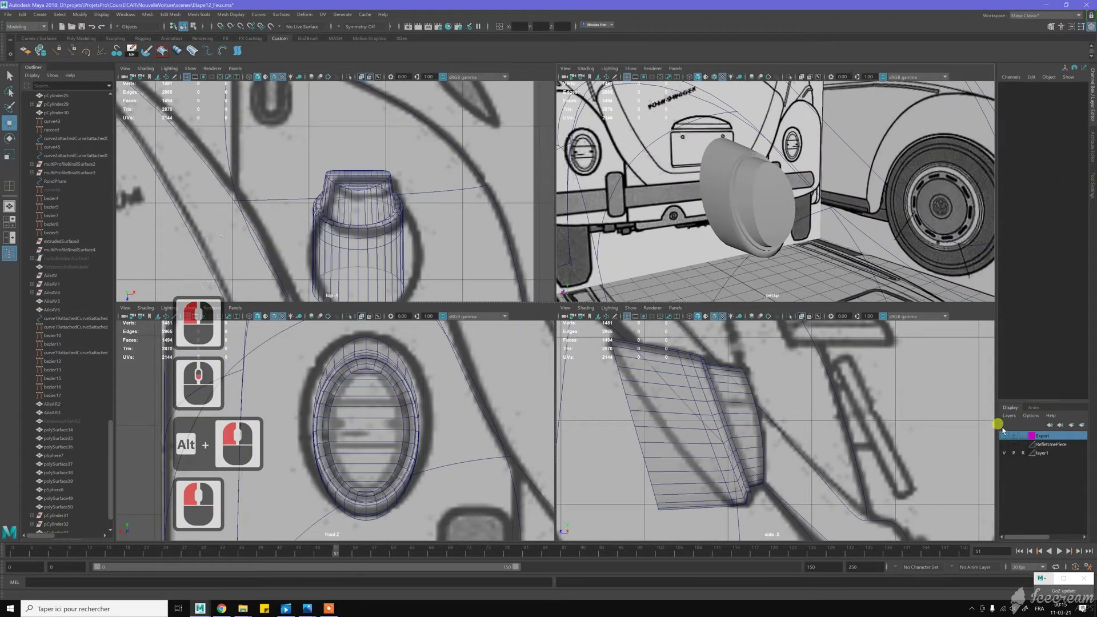
pyautogui.click(1004, 435)
pyautogui.moveTo(791, 196)
pyautogui.keyDown('alt'); pyautogui.mouseDown()
pyautogui.moveTo(801, 184)
pyautogui.moveTo(830, 197)
pyautogui.moveTo(796, 178)
pyautogui.mouseUp(); pyautogui.keyUp('alt')
pyautogui.scroll(3, 778, 246)
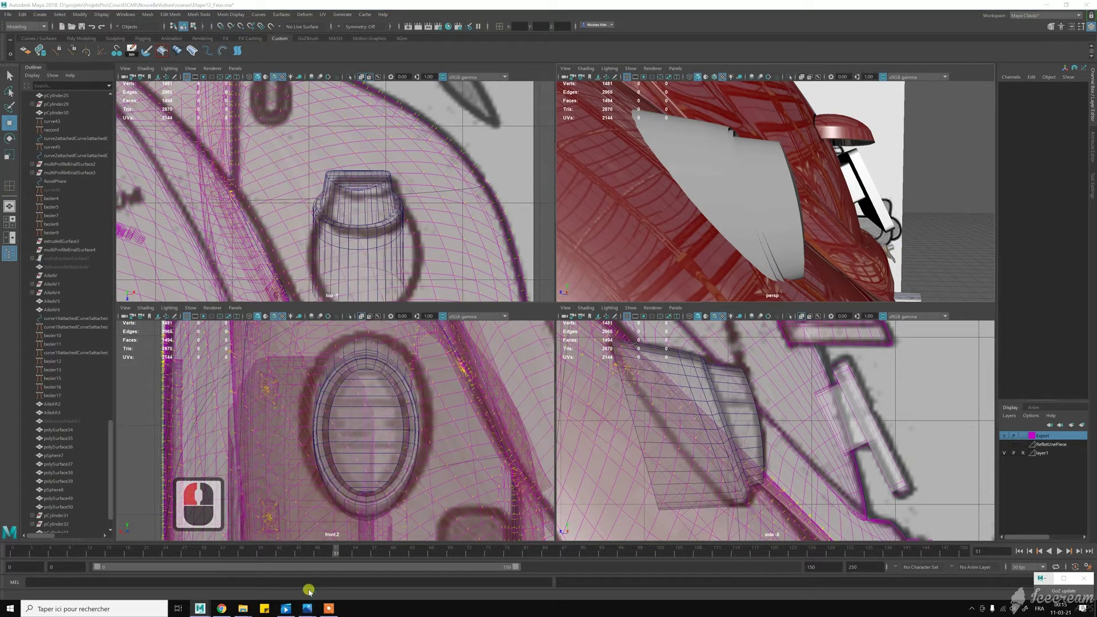
# - Switch to Photos and examine the Beetle tail lamp reference pictures for how the housing meets the fender, then return to Maya
pyautogui.moveTo(307, 611)
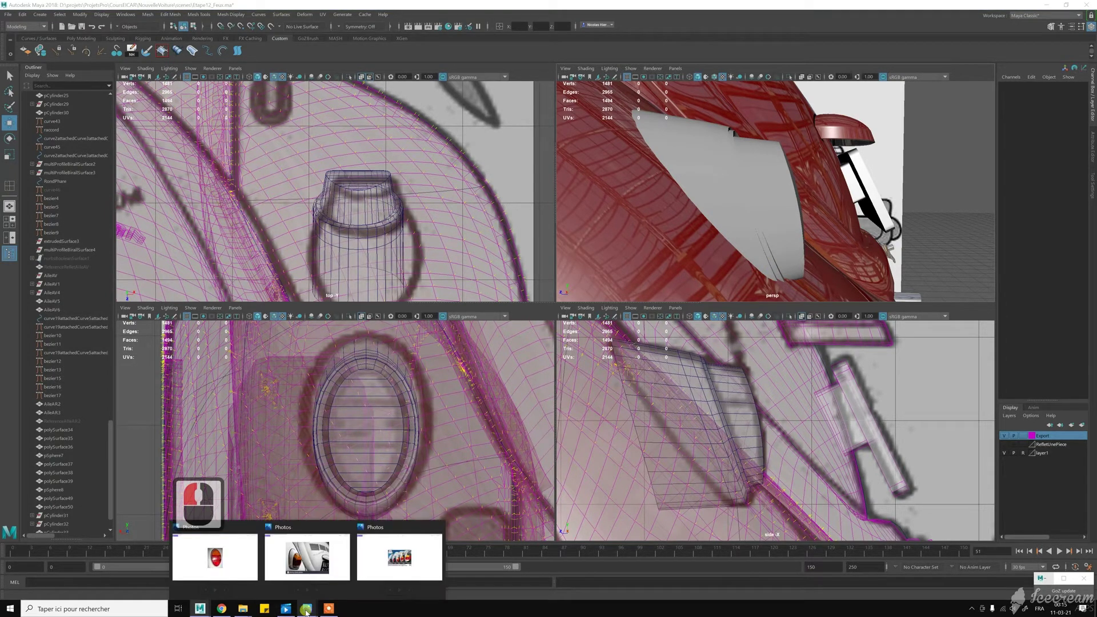
pyautogui.click(307, 557)
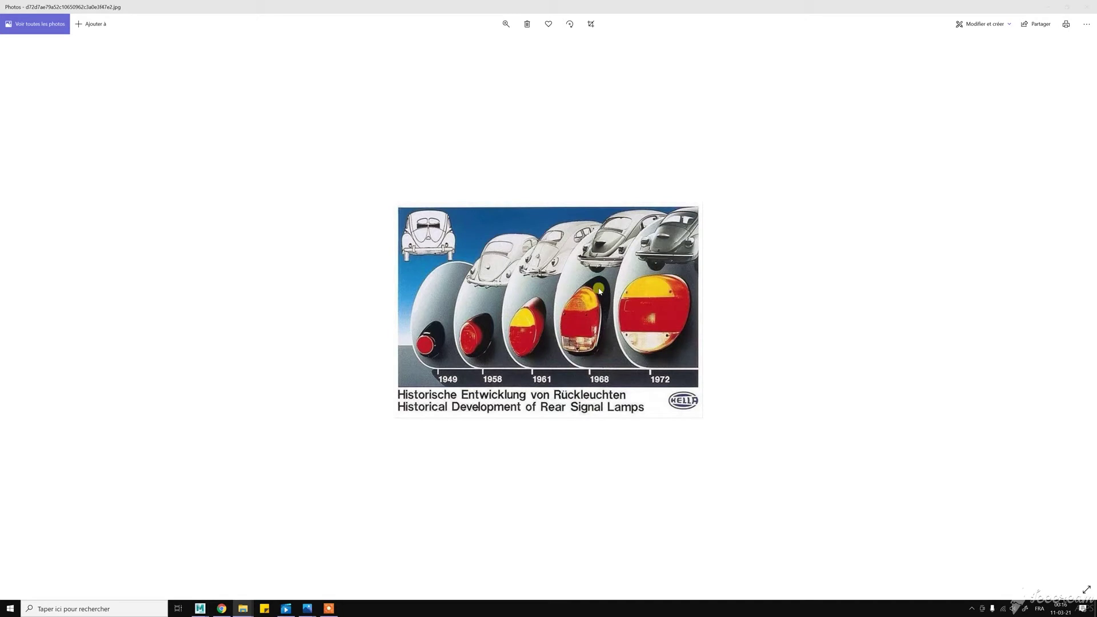
pyautogui.click(1047, 7)
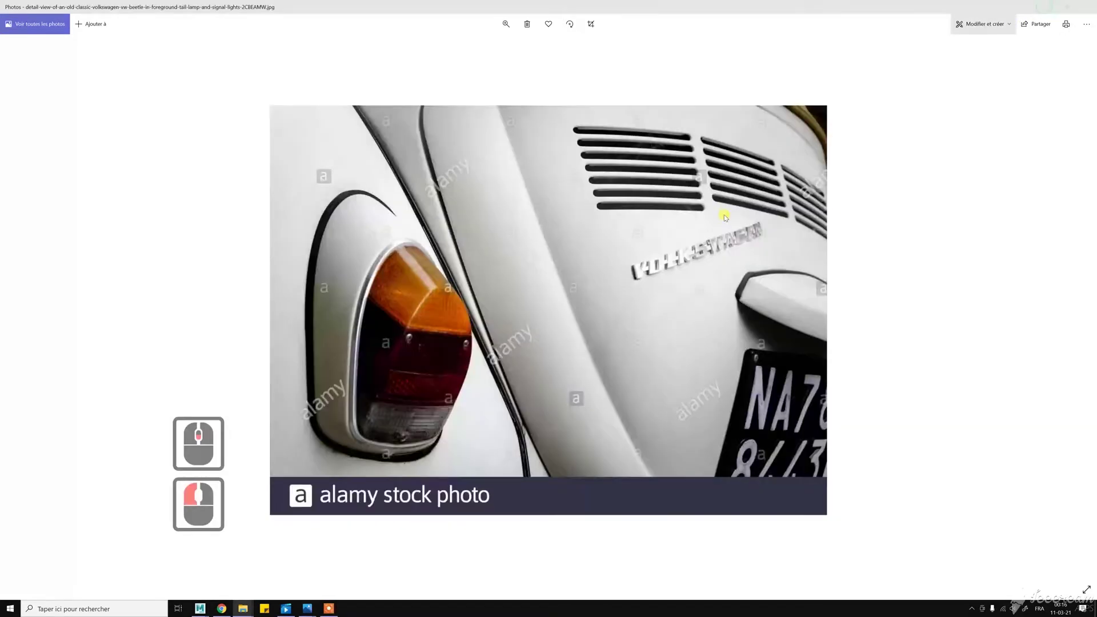
pyautogui.click(1046, 7)
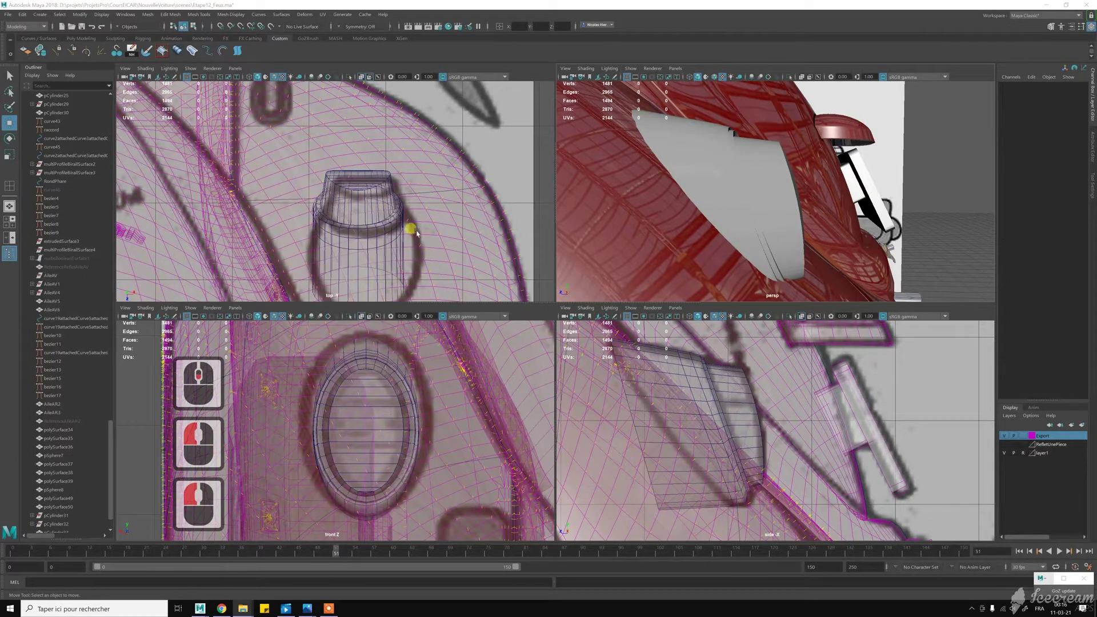
# - Move the tail lamp onto the rear fender, to about -2.4 in Translate Z and 1.04 in Translate X, and adjust its height
pyautogui.scroll(-2, 706, 212)
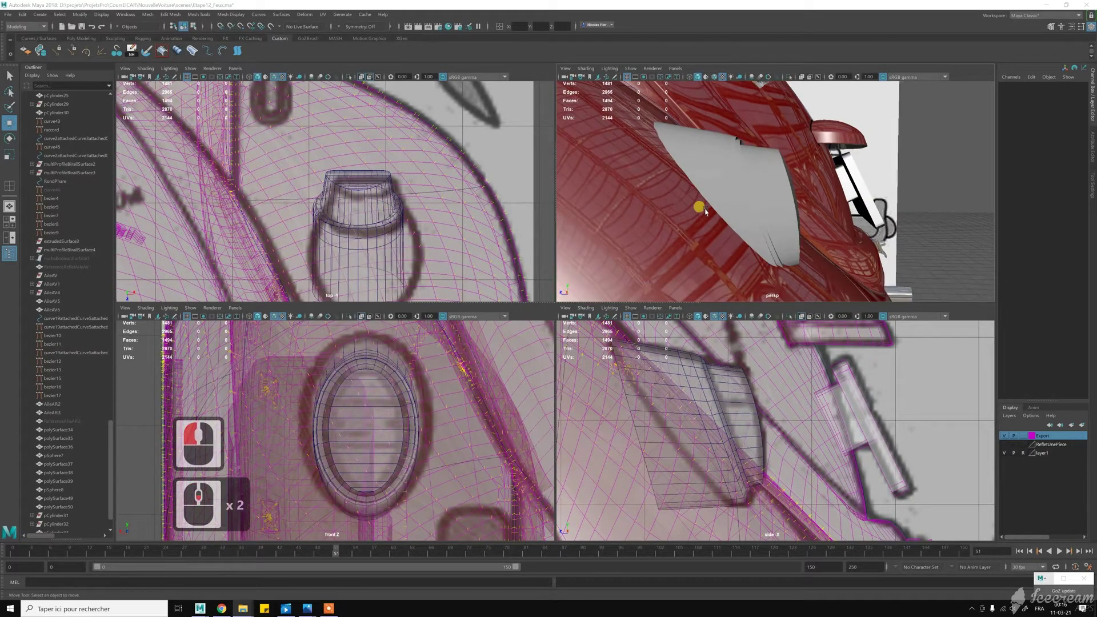
pyautogui.click(746, 204)
pyautogui.moveTo(748, 203)
pyautogui.mouseDown()
pyautogui.moveTo(768, 196)
pyautogui.moveTo(759, 192)
pyautogui.mouseUp()
pyautogui.click(433, 247)
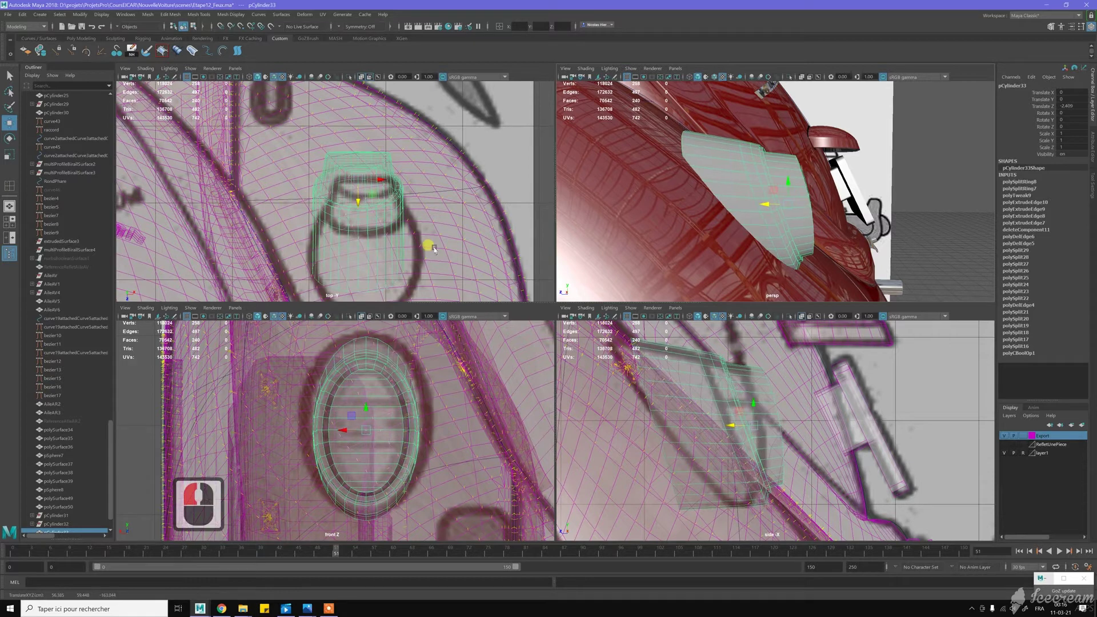
pyautogui.moveTo(378, 180); pyautogui.dragTo(387, 179)
pyautogui.click(768, 406)
pyautogui.moveTo(761, 406); pyautogui.dragTo(765, 398)
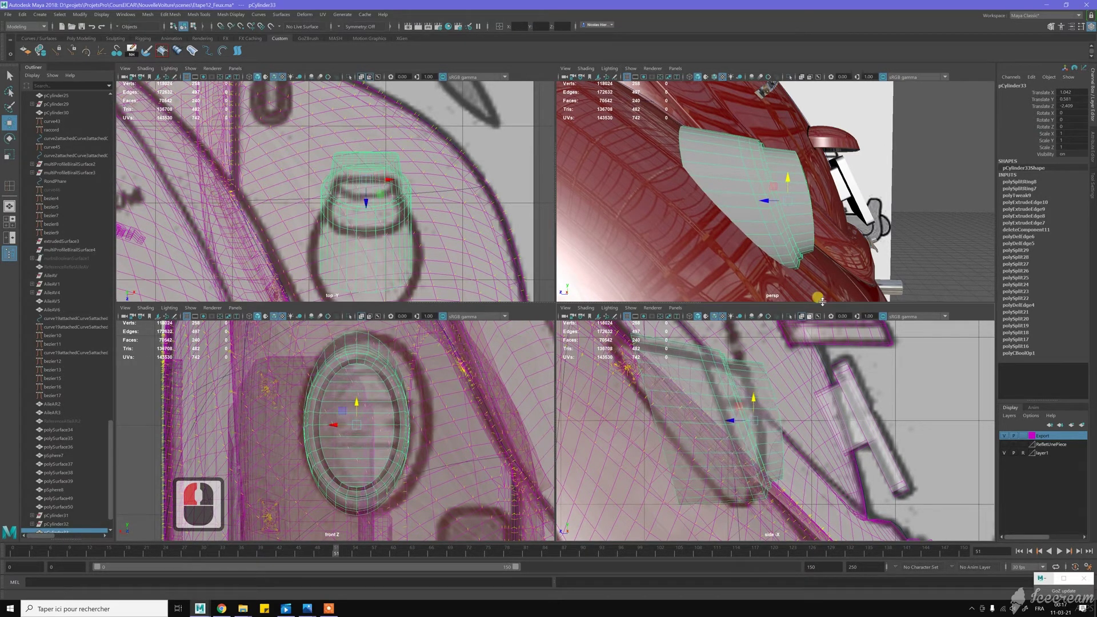
# - Move the tail lamp farther out from the rear fender, to about -3 in Translate Z
pyautogui.keyDown('alt'); pyautogui.moveTo(773, 273); pyautogui.dragTo(719, 261); pyautogui.keyUp('alt')
pyautogui.keyDown('alt'); pyautogui.rightClick(765, 235); pyautogui.keyUp('alt')
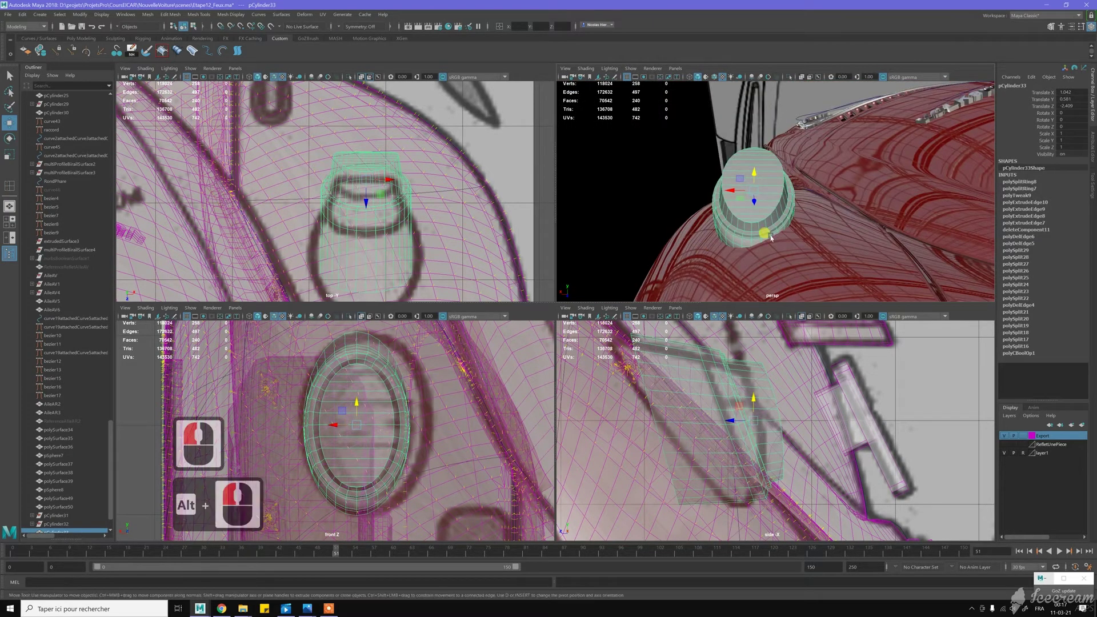
pyautogui.scroll(2, 772, 232)
pyautogui.keyDown('alt'); pyautogui.moveTo(794, 233); pyautogui.dragTo(746, 204); pyautogui.keyUp('alt')
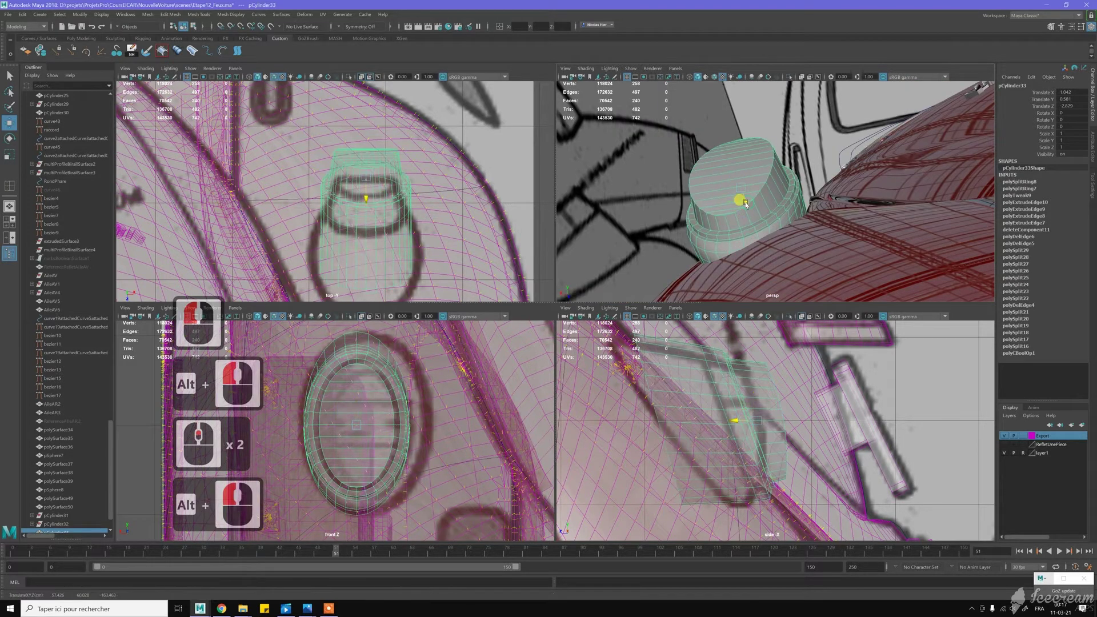
pyautogui.moveTo(744, 202); pyautogui.dragTo(791, 244)
pyautogui.scroll(-4, 791, 244)
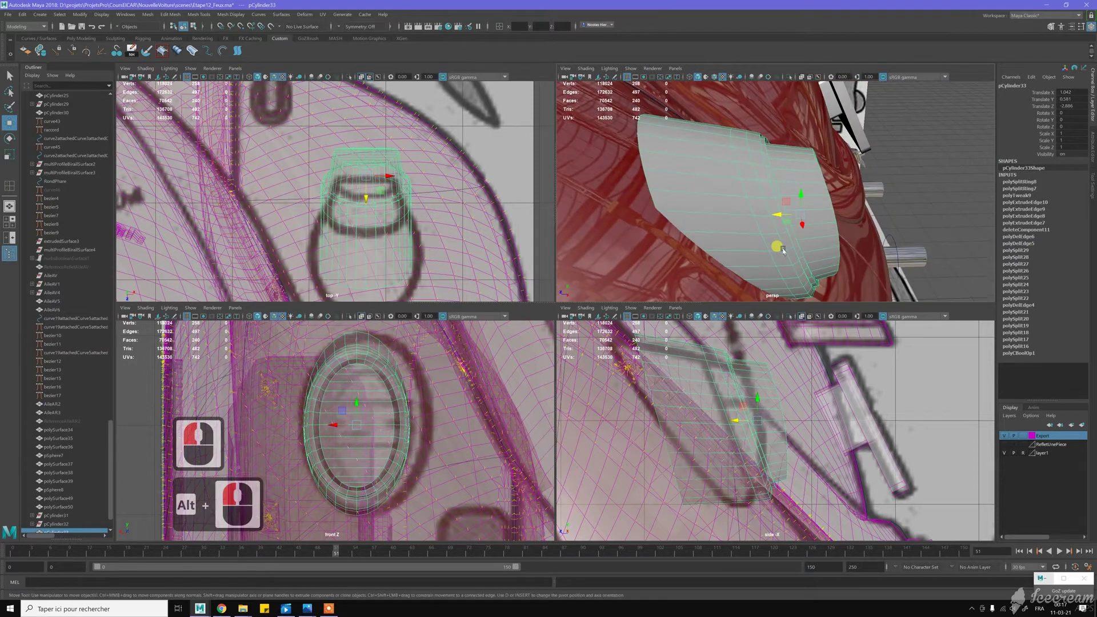
# - Delete the non-deformer history of the tail lamp mesh
pyautogui.scroll(2, 725, 184)
pyautogui.moveTo(726, 184)
pyautogui.keyDown('alt'); pyautogui.mouseDown()
pyautogui.moveTo(706, 176)
pyautogui.moveTo(718, 195)
pyautogui.mouseUp(); pyautogui.keyUp('alt')
pyautogui.click(698, 170)
pyautogui.hotkey('alt', 'd')
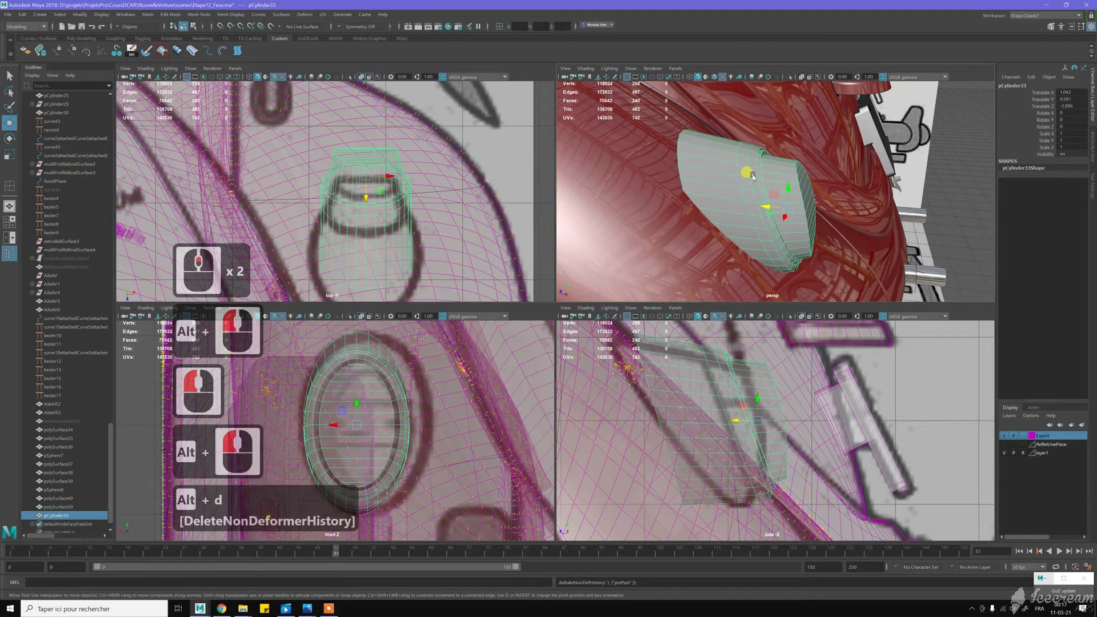
pyautogui.scroll(-4, 734, 168)
pyautogui.keyDown('alt'); pyautogui.moveTo(734, 167); pyautogui.dragTo(800, 218); pyautogui.keyUp('alt')
pyautogui.keyDown('alt'); pyautogui.moveTo(801, 217); pyautogui.dragTo(848, 256, button='right'); pyautogui.keyUp('alt')
pyautogui.moveTo(849, 256)
pyautogui.keyDown('alt'); pyautogui.mouseDown()
pyautogui.moveTo(811, 252)
pyautogui.moveTo(884, 269)
pyautogui.moveTo(737, 166)
pyautogui.mouseUp(); pyautogui.keyUp('alt')
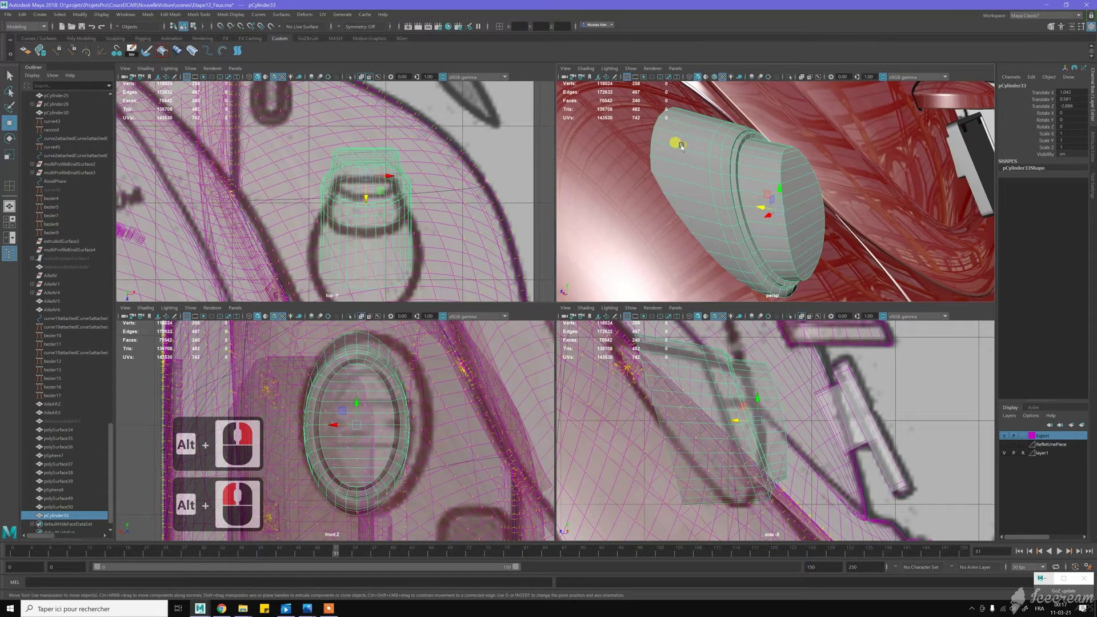
pyautogui.moveTo(683, 146); pyautogui.dragTo(686, 131, button='right')
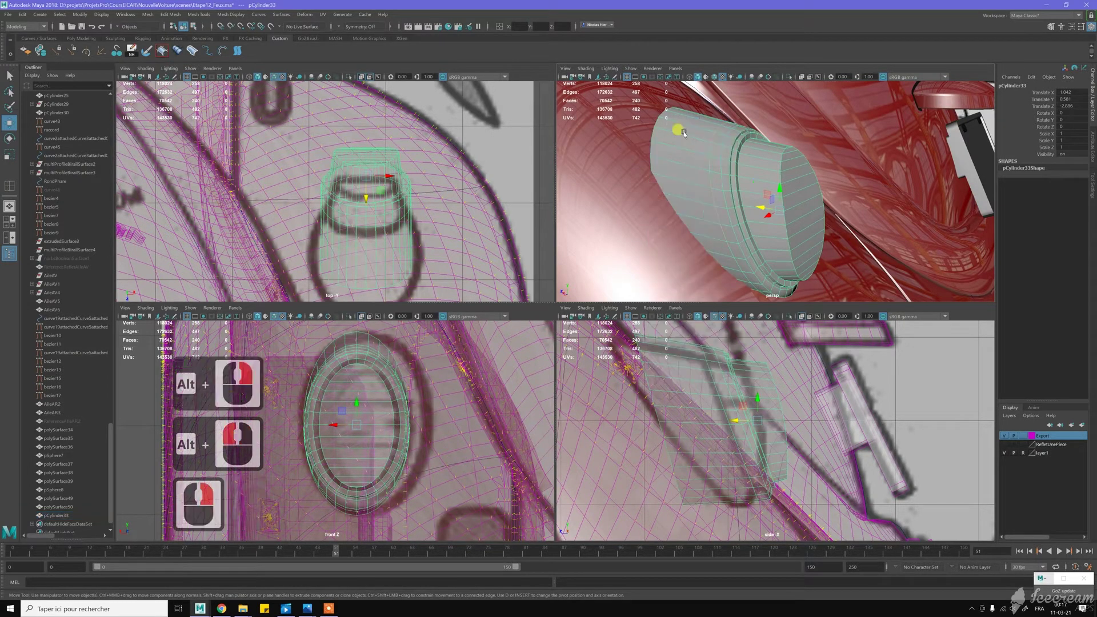
pyautogui.doubleClick(668, 133)
pyautogui.press('w')
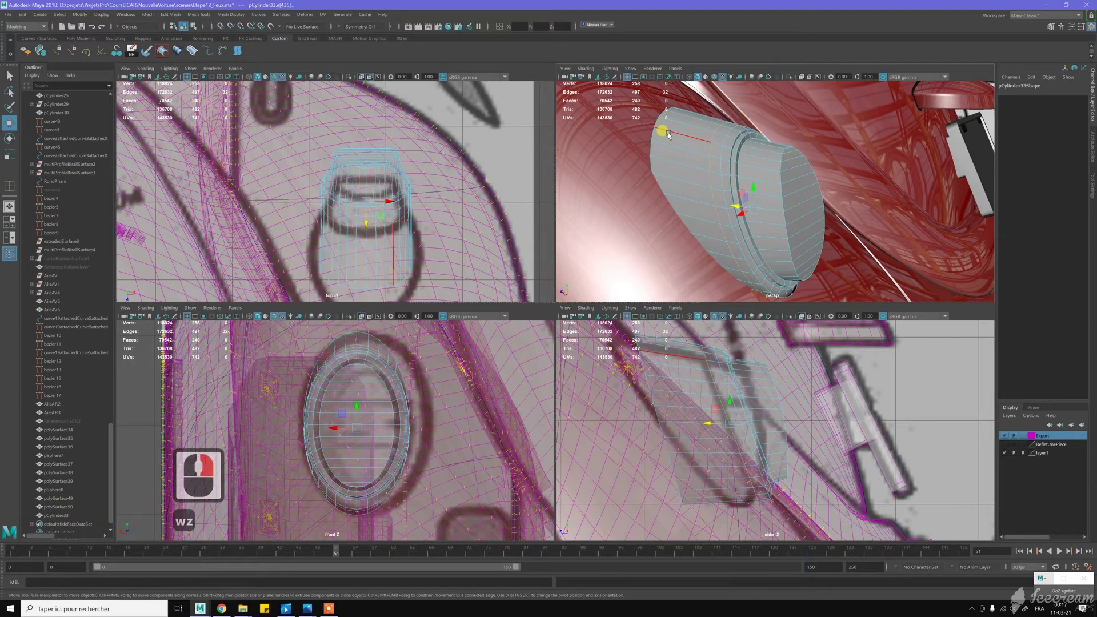
pyautogui.hotkey('ctrl', 'z')
# - Switch the tail lamp to edge mode and select the full edge loop around the housing's open back border
pyautogui.rightClick(663, 141)
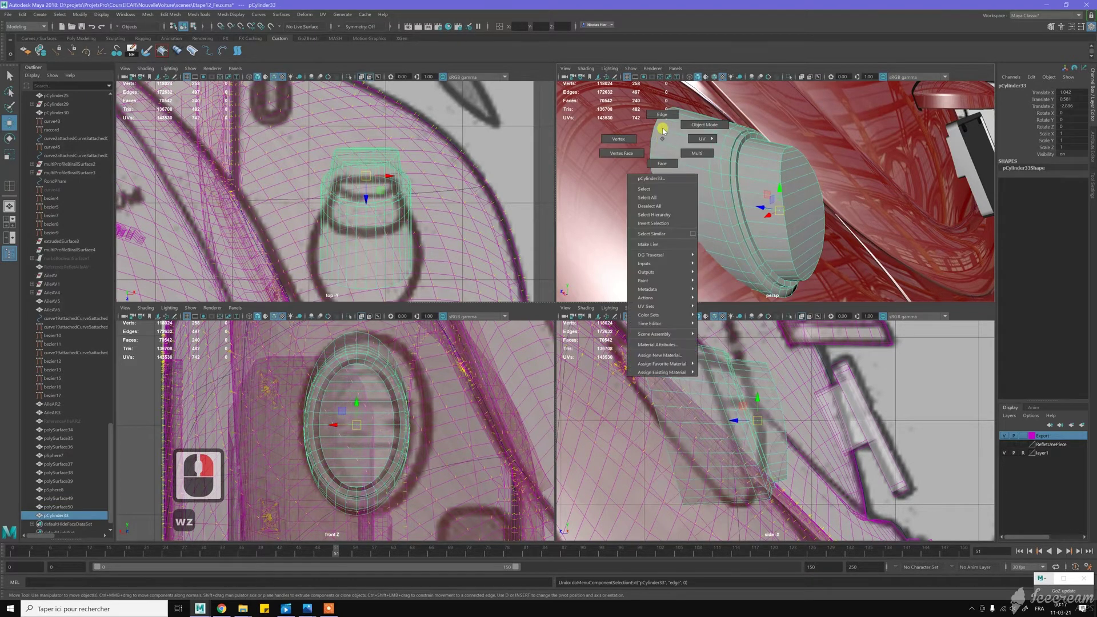
pyautogui.click(646, 129)
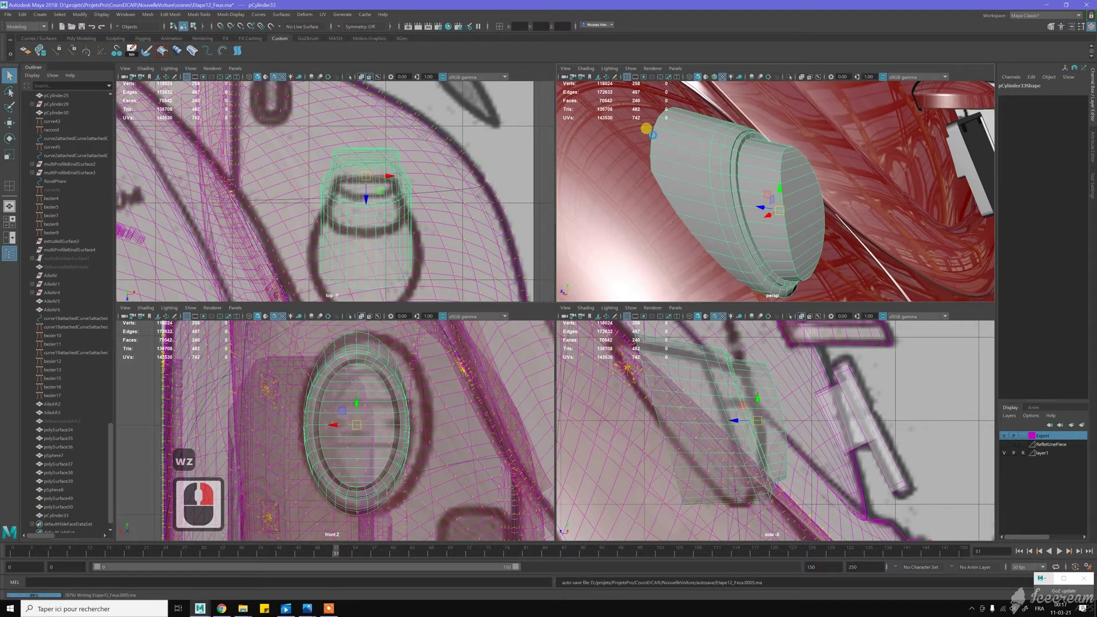
pyautogui.press('w')
pyautogui.doubleClick(641, 129)
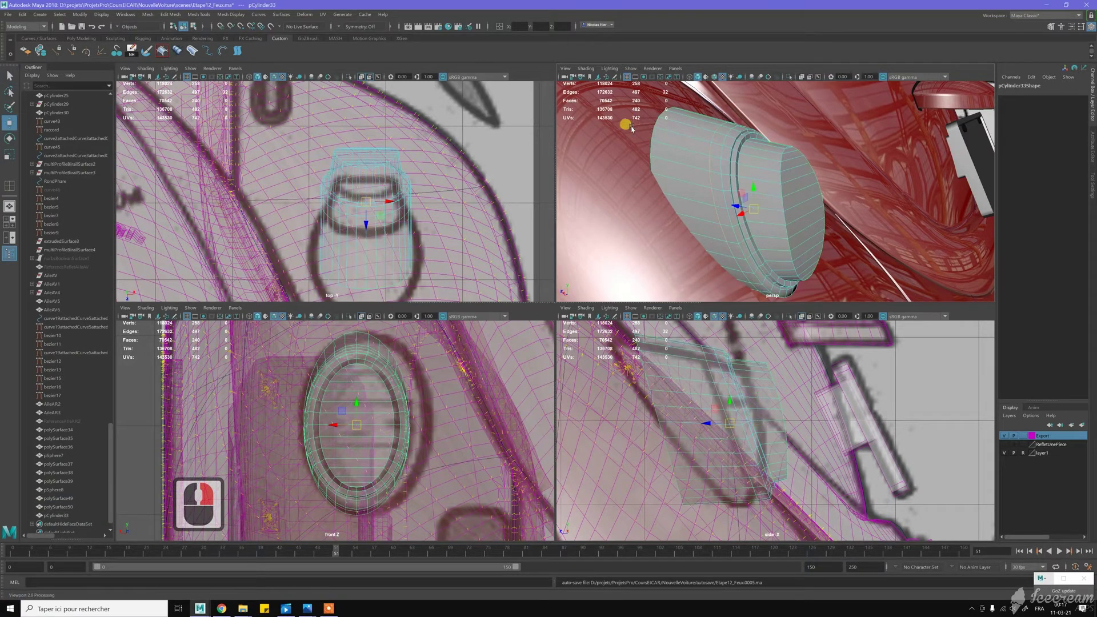
pyautogui.click(652, 131)
pyautogui.doubleClick(665, 138)
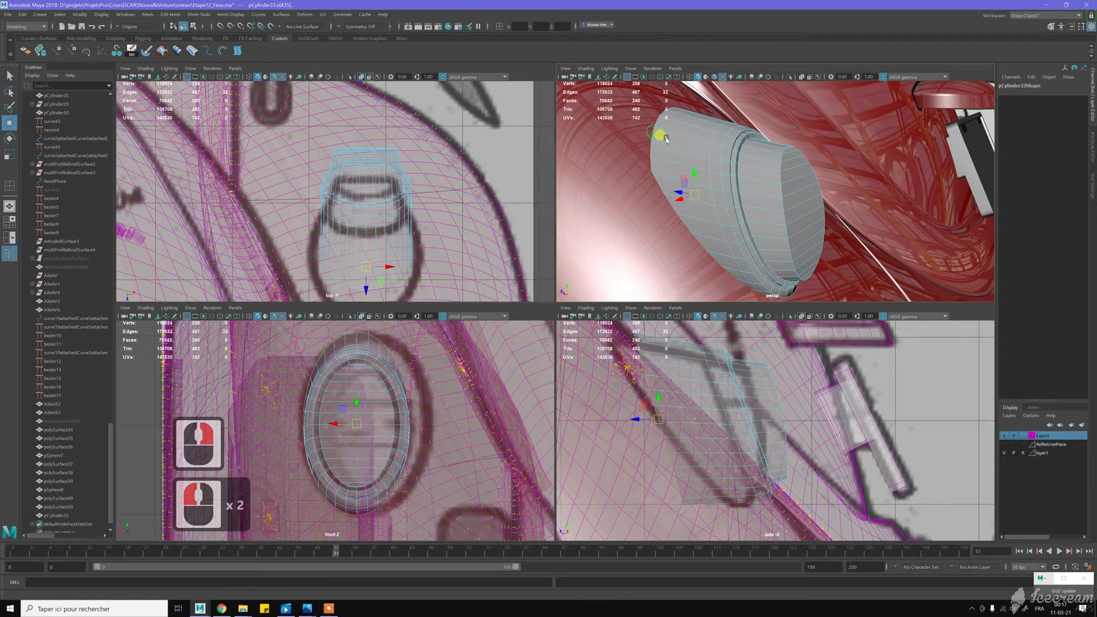
# - Convert the back border selection to vertices and ShrinkWrap them onto the rear fender, with Parallel To Axes projection along Z
pyautogui.hotkey('ctrl', 'F9')
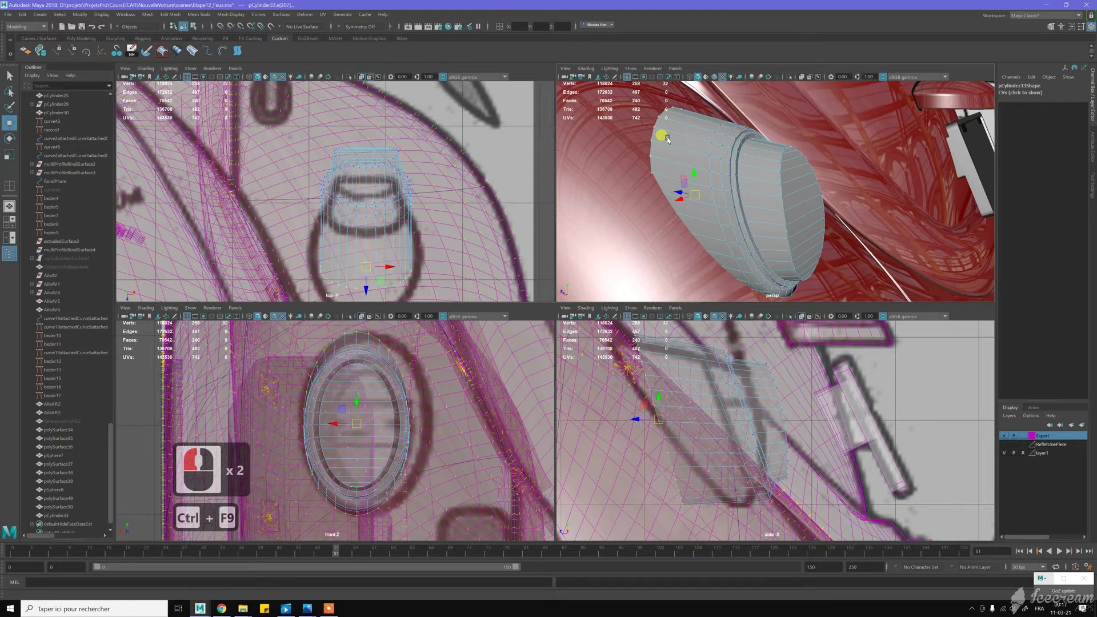
pyautogui.keyDown('shift'); pyautogui.click(637, 164); pyautogui.keyUp('shift')
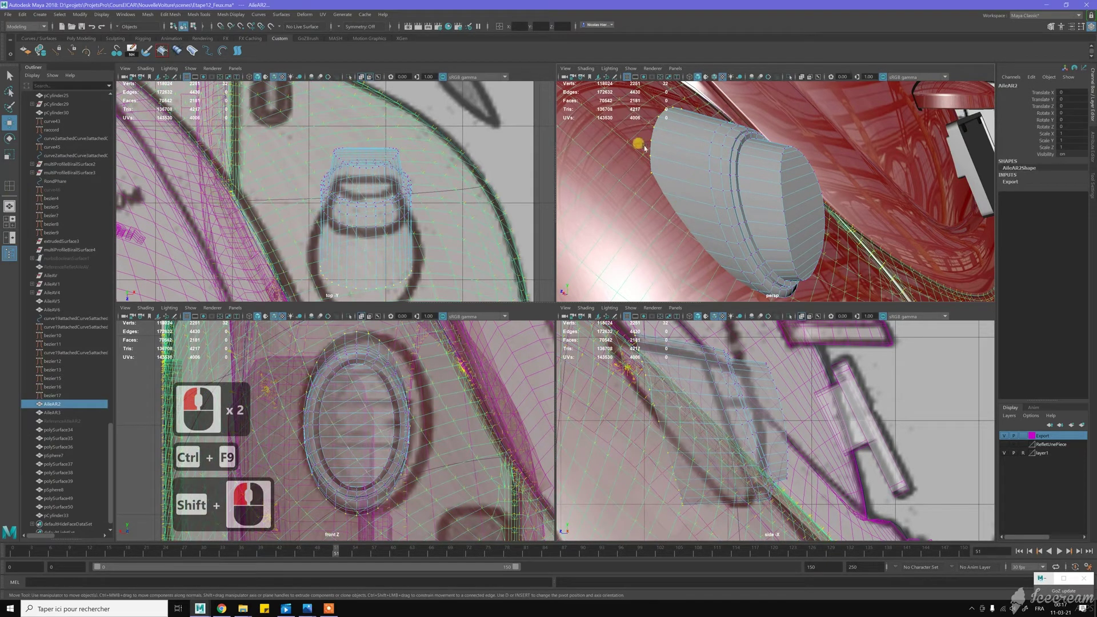
pyautogui.click(305, 16)
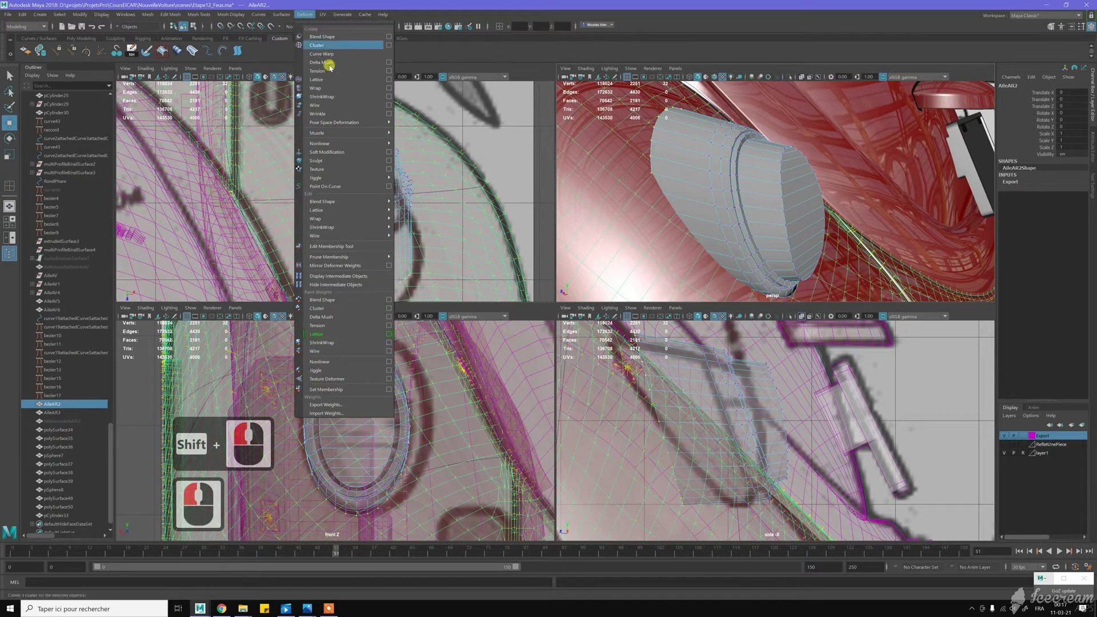
pyautogui.click(381, 97)
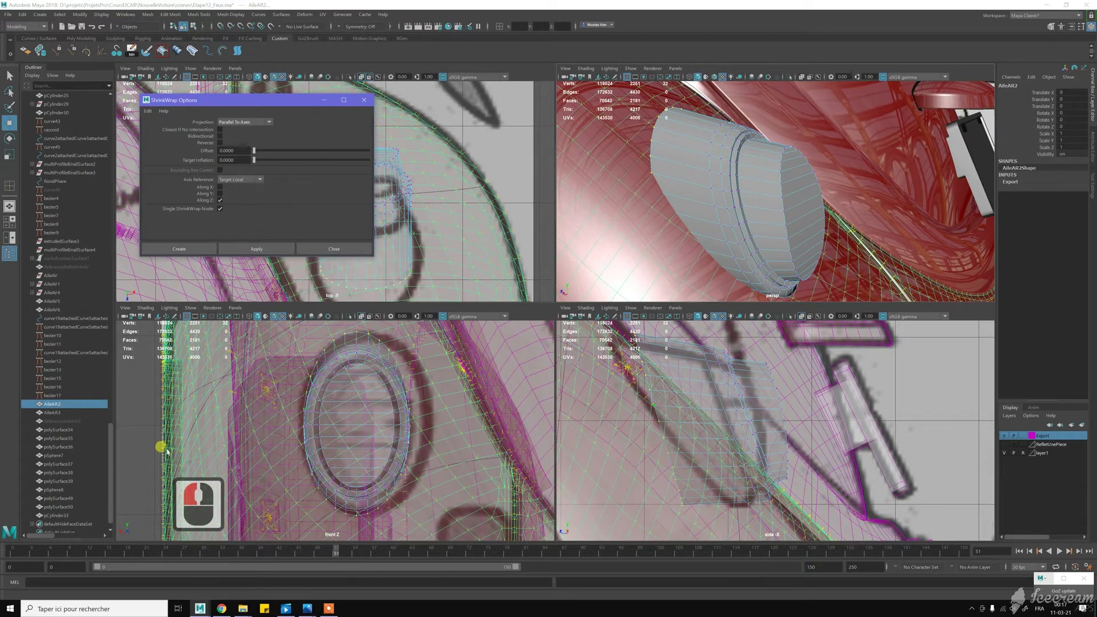
pyautogui.scroll(-2, 153, 462)
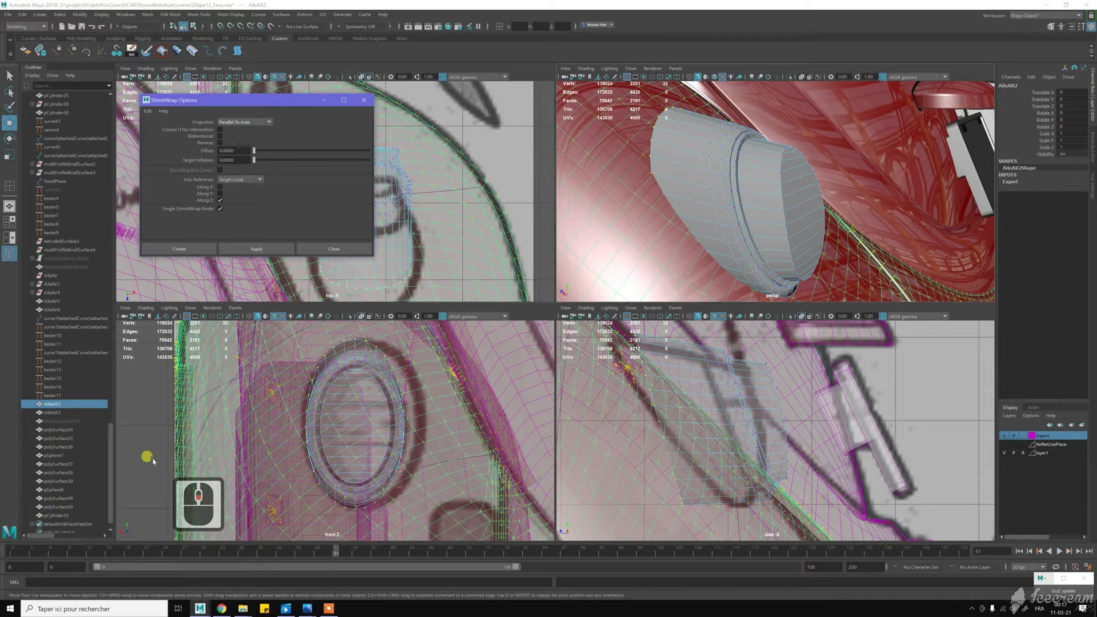
pyautogui.keyDown('alt'); pyautogui.moveTo(606, 251); pyautogui.dragTo(648, 247); pyautogui.keyUp('alt')
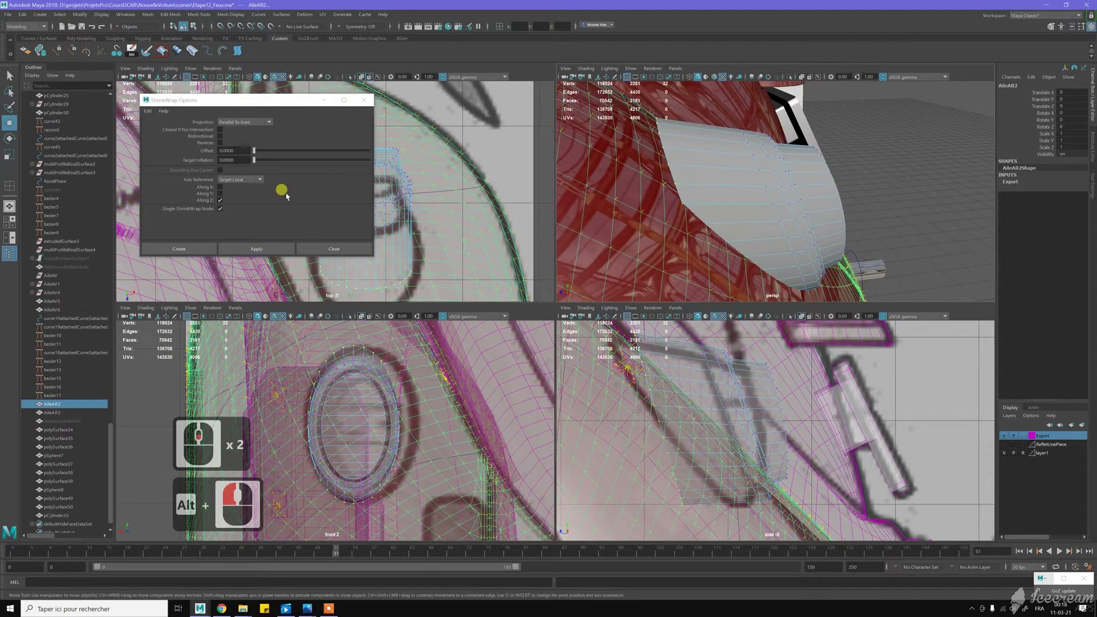
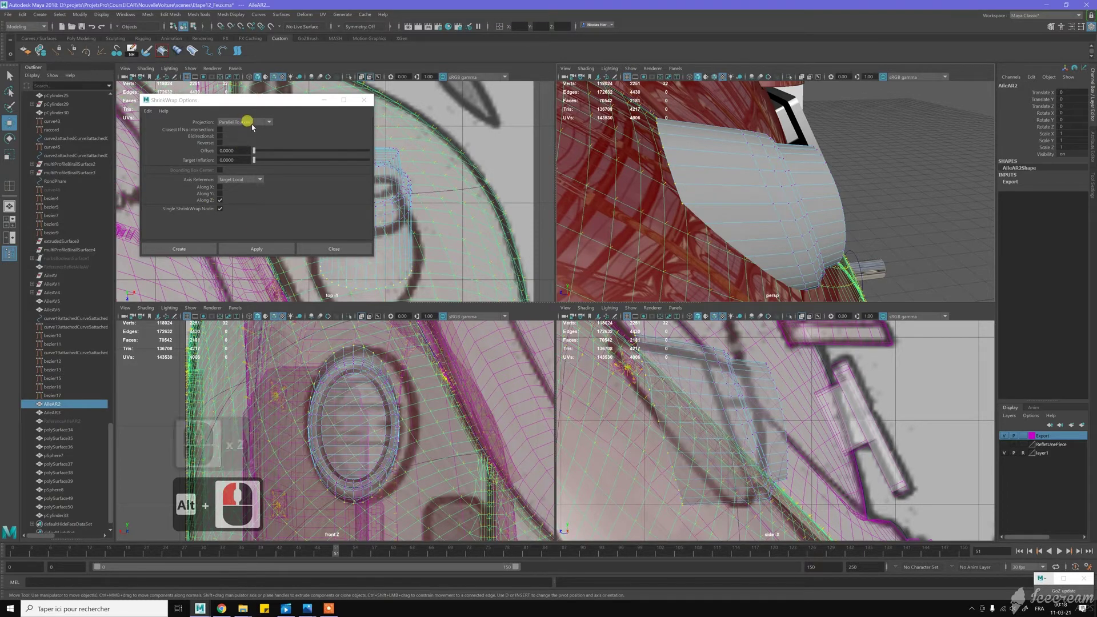
pyautogui.click(256, 249)
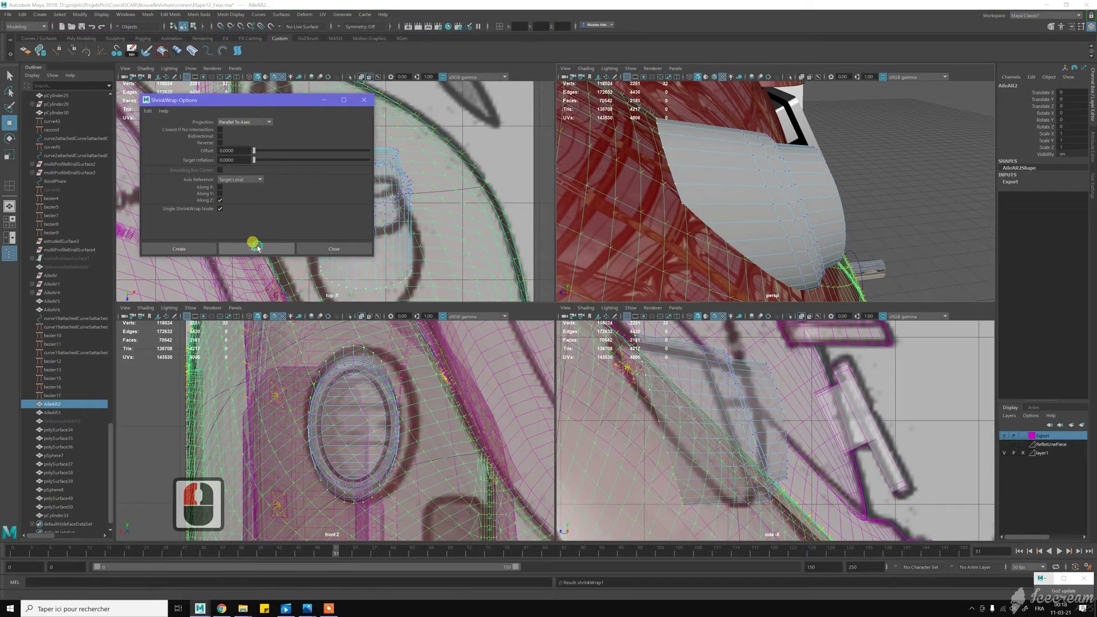
pyautogui.click(345, 242)
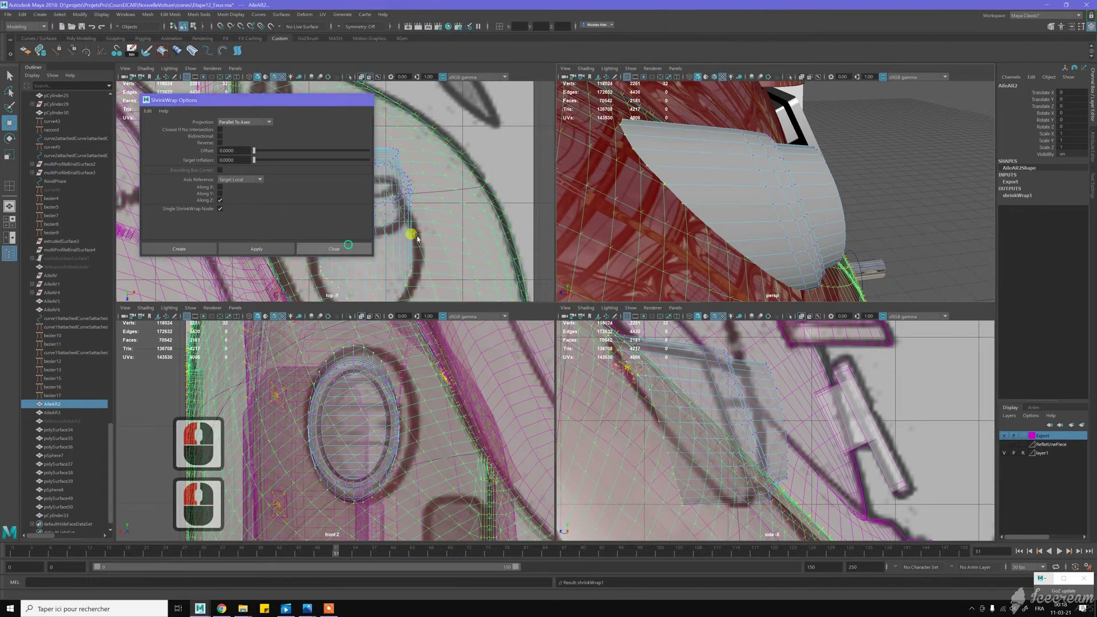
# - Reselect the lamp's back border vertices and move them outward along Z so they project onto the outside of the fender
pyautogui.keyDown('shift'); pyautogui.click(655, 223); pyautogui.keyUp('shift')
pyautogui.press('w')
pyautogui.moveTo(655, 223)
pyautogui.keyDown('alt'); pyautogui.mouseDown()
pyautogui.moveTo(684, 221)
pyautogui.moveTo(663, 226)
pyautogui.mouseUp(); pyautogui.keyUp('alt')
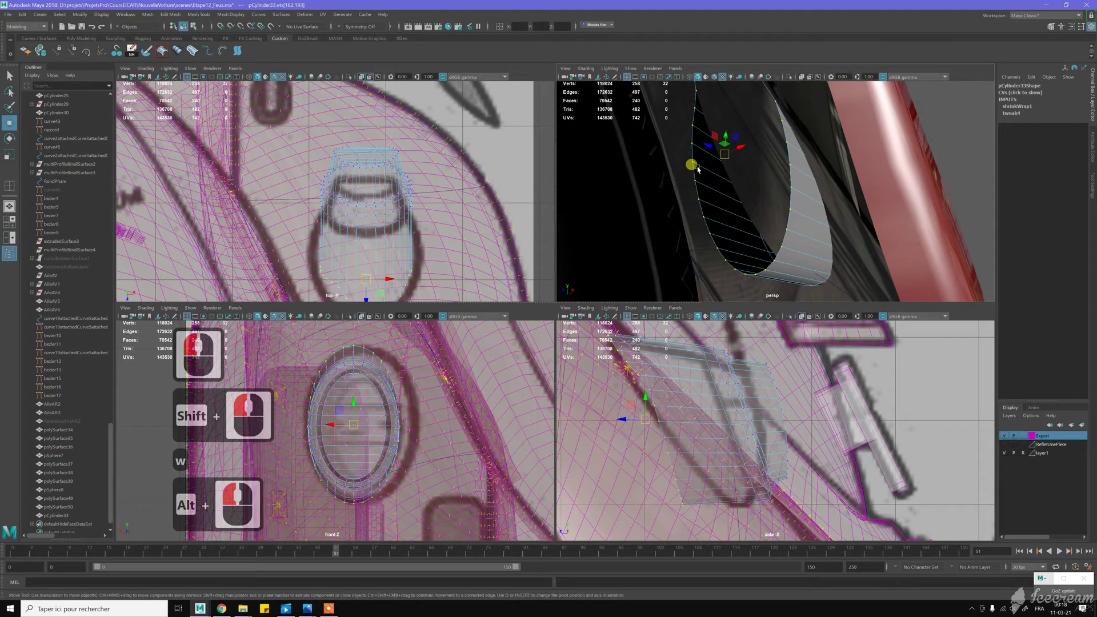
pyautogui.moveTo(707, 148); pyautogui.dragTo(641, 192)
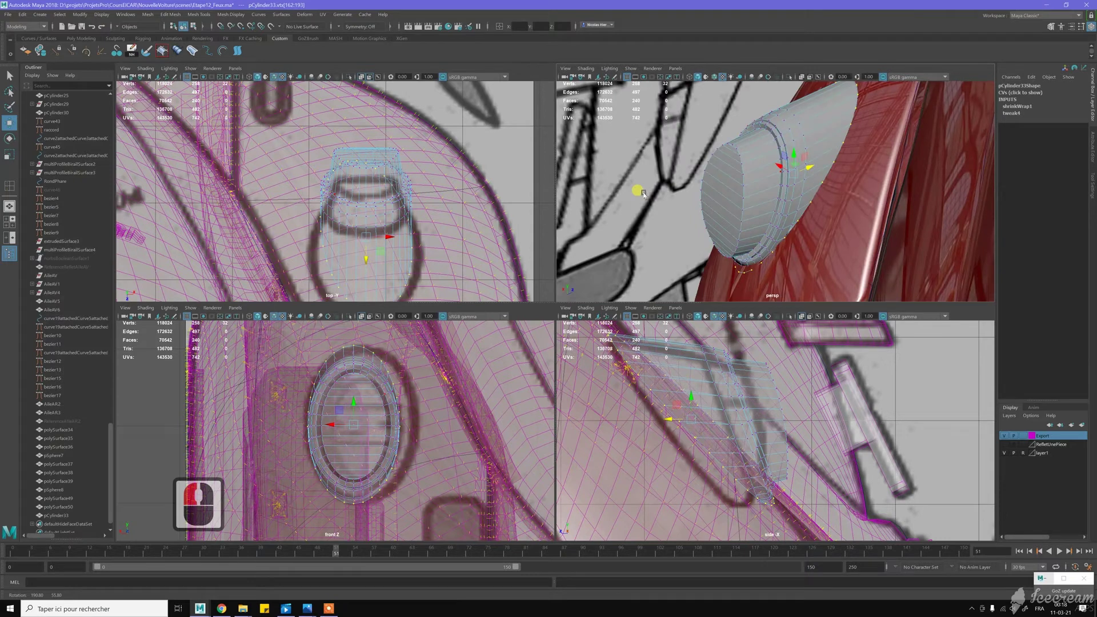
pyautogui.keyDown('alt'); pyautogui.moveTo(816, 117); pyautogui.dragTo(793, 139, button='middle'); pyautogui.keyUp('alt')
pyautogui.keyDown('alt'); pyautogui.moveTo(773, 143); pyautogui.dragTo(808, 155); pyautogui.keyUp('alt')
pyautogui.press('w')
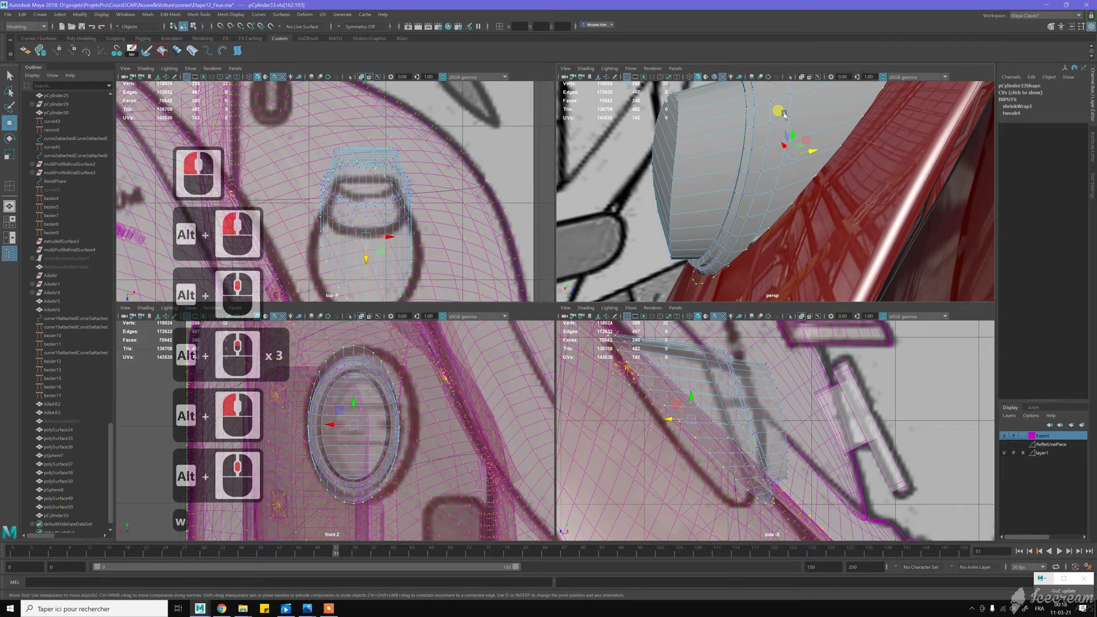
# - Delete the extra edge loop running around the middle of the lamp housing, together with its vertices
pyautogui.moveTo(784, 114); pyautogui.dragTo(787, 129, button='right')
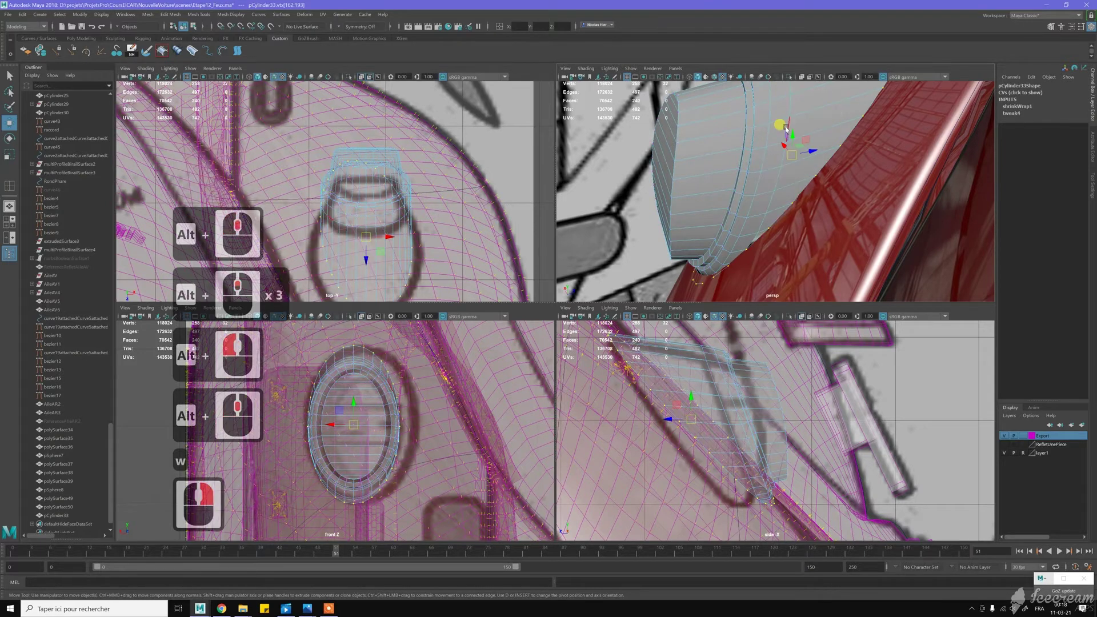
pyautogui.doubleClick(786, 129)
pyautogui.hotkey('ctrl', 'BackSpace')
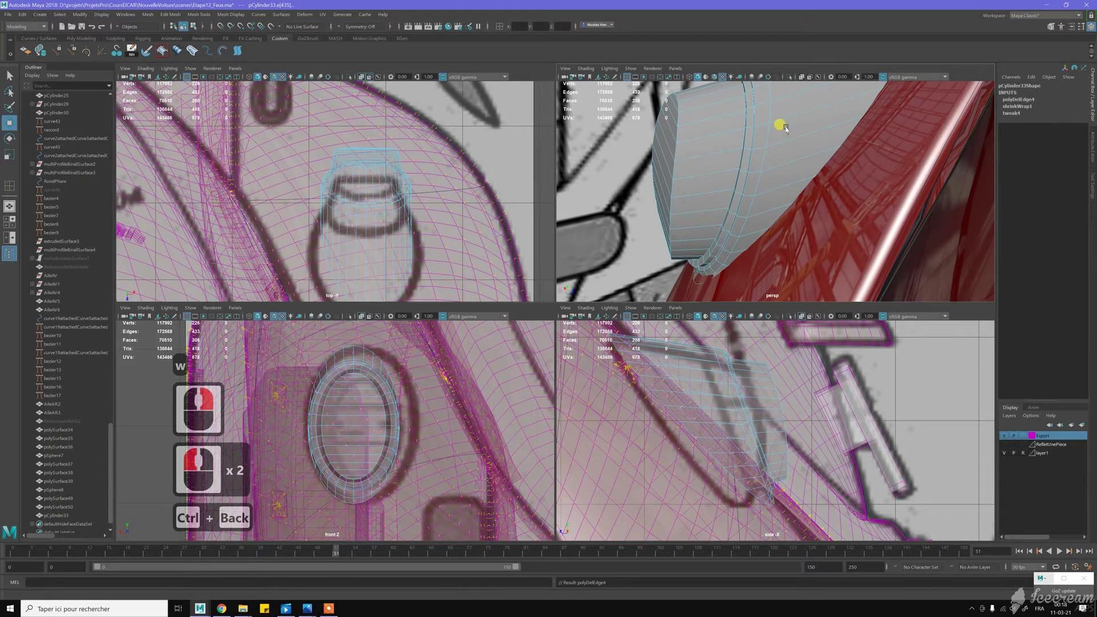
# - Select the face loop around the lens's side wall, grow the selection over the lens and rim, and move it slightly outward along Z
pyautogui.keyDown('alt'); pyautogui.moveTo(786, 128); pyautogui.dragTo(834, 152); pyautogui.keyUp('alt')
pyautogui.keyDown('alt'); pyautogui.moveTo(758, 174); pyautogui.dragTo(729, 226); pyautogui.keyUp('alt')
pyautogui.keyDown('alt'); pyautogui.click(729, 225); pyautogui.keyUp('alt')
pyautogui.keyDown('alt'); pyautogui.moveTo(739, 218); pyautogui.dragTo(728, 172, button='right'); pyautogui.keyUp('alt')
pyautogui.keyDown('alt'); pyautogui.moveTo(728, 172); pyautogui.dragTo(710, 127); pyautogui.keyUp('alt')
pyautogui.press('w')
pyautogui.moveTo(722, 150); pyautogui.dragTo(723, 171, button='right')
pyautogui.click(744, 139)
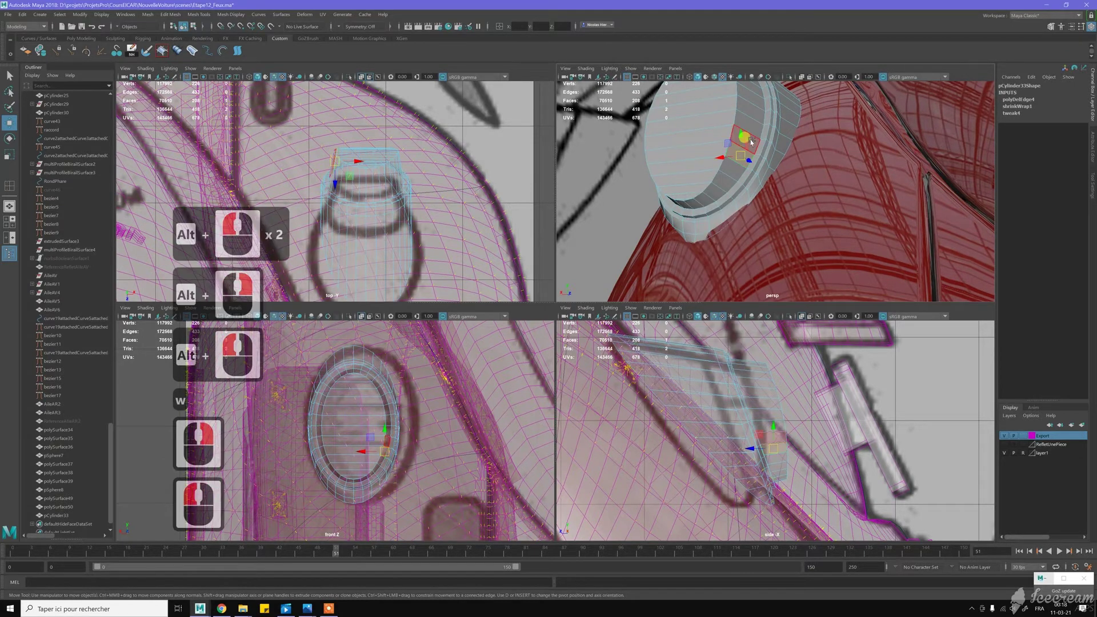
pyautogui.keyDown('shift'); pyautogui.doubleClick(751, 142); pyautogui.keyUp('shift')
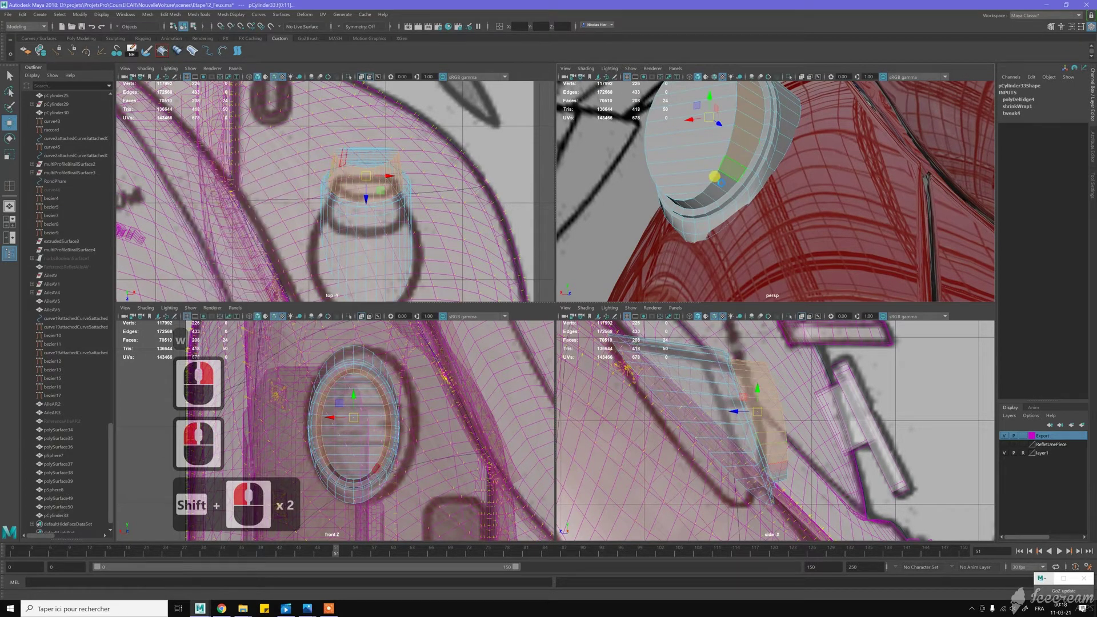
pyautogui.keyDown('shift'); pyautogui.doubleClick(715, 194); pyautogui.keyUp('shift')
pyautogui.keyDown('shift'); pyautogui.click(714, 193); pyautogui.keyUp('shift')
pyautogui.moveTo(715, 193)
pyautogui.keyDown('alt'); pyautogui.mouseDown()
pyautogui.moveTo(732, 190)
pyautogui.moveTo(655, 169)
pyautogui.mouseUp(); pyautogui.keyUp('alt')
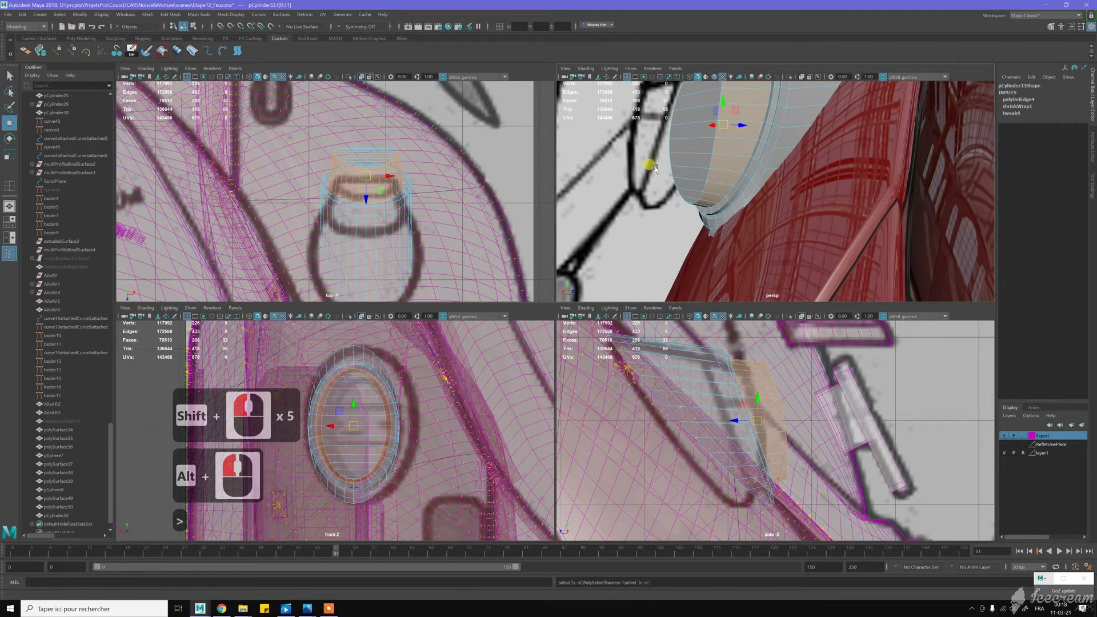
pyautogui.press('>')
pyautogui.press('>')
pyautogui.press('>')
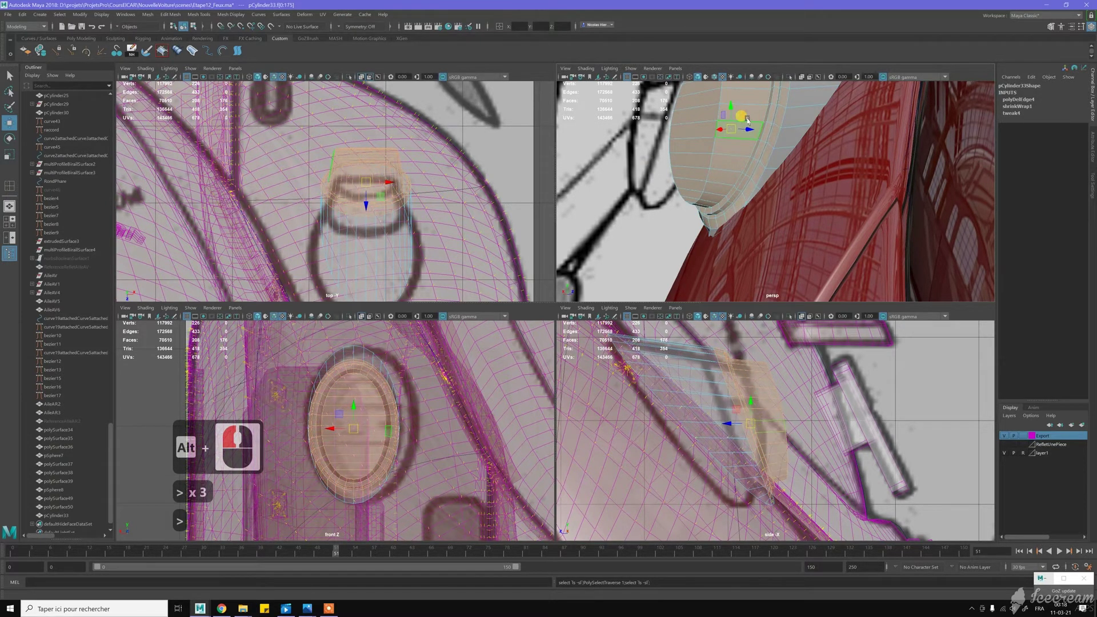
pyautogui.press('>')
pyautogui.keyDown('alt'); pyautogui.moveTo(719, 126); pyautogui.dragTo(718, 166); pyautogui.keyUp('alt')
pyautogui.keyDown('alt'); pyautogui.moveTo(718, 167); pyautogui.dragTo(735, 177, button='middle'); pyautogui.keyUp('alt')
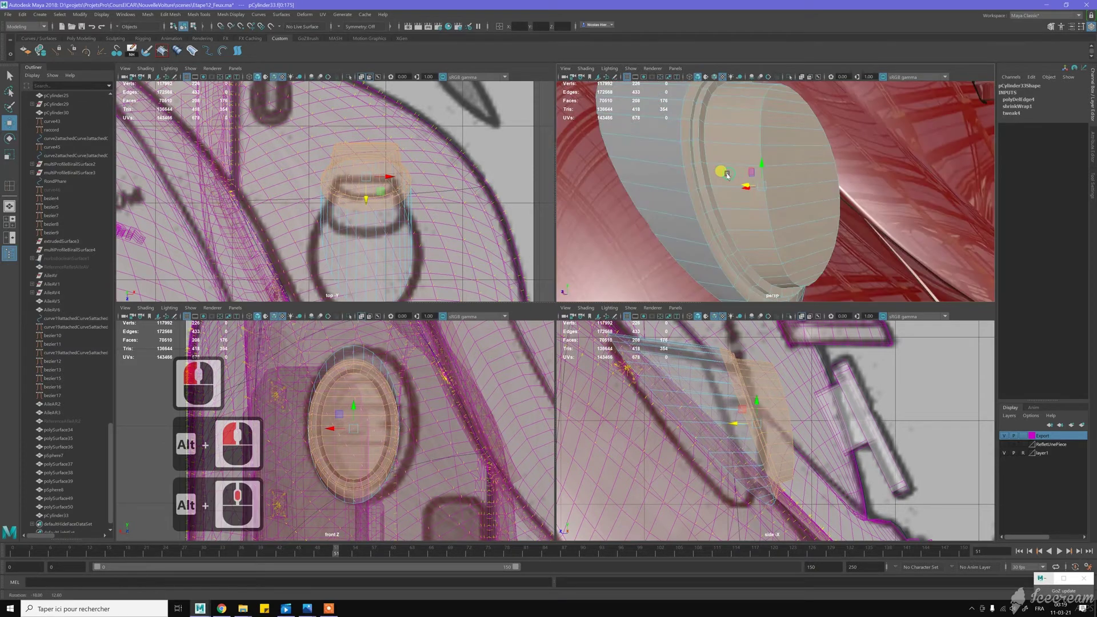
pyautogui.keyDown('alt'); pyautogui.moveTo(734, 177); pyautogui.dragTo(675, 171); pyautogui.keyUp('alt')
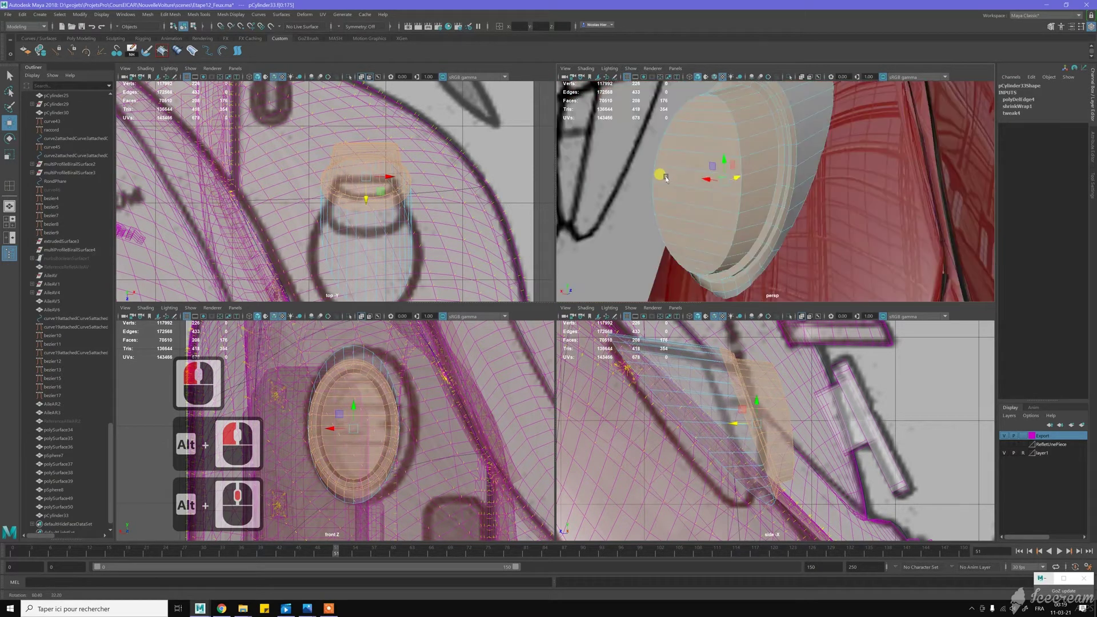
# - Merge the doubled vertices at both ends of one row on the lens's front edge, with a Distance Threshold of 1
pyautogui.keyDown('alt'); pyautogui.moveTo(674, 172); pyautogui.dragTo(686, 166, button='middle'); pyautogui.keyUp('alt')
pyautogui.keyDown('alt'); pyautogui.moveTo(686, 166); pyautogui.dragTo(684, 137, button='right'); pyautogui.keyUp('alt')
pyautogui.press('w')
pyautogui.rightClick(685, 137)
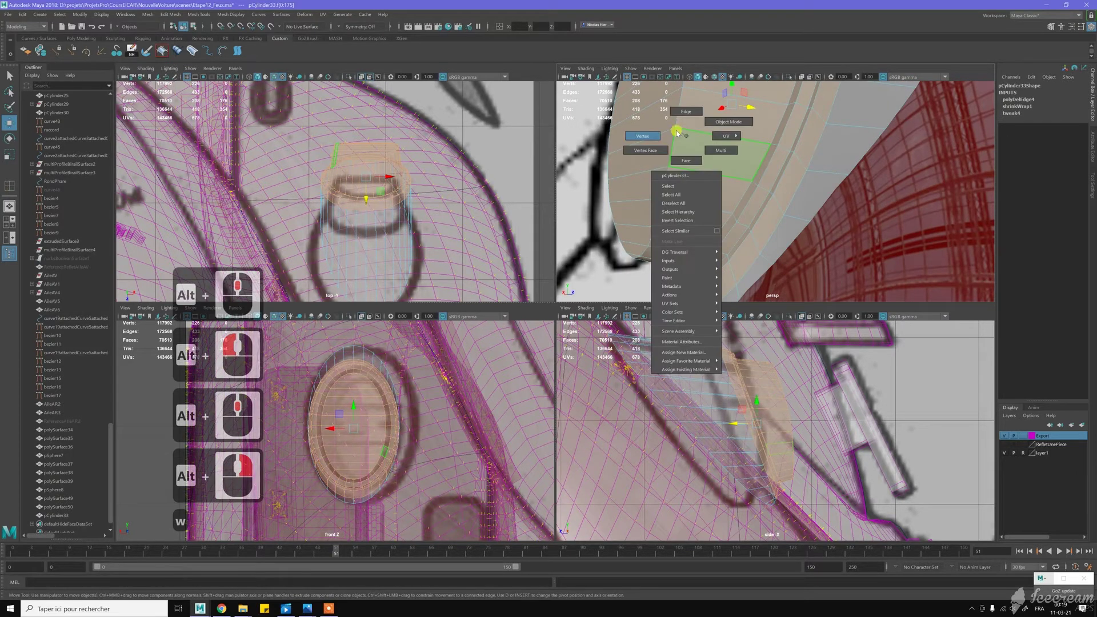
pyautogui.click(643, 136)
pyautogui.click(671, 131)
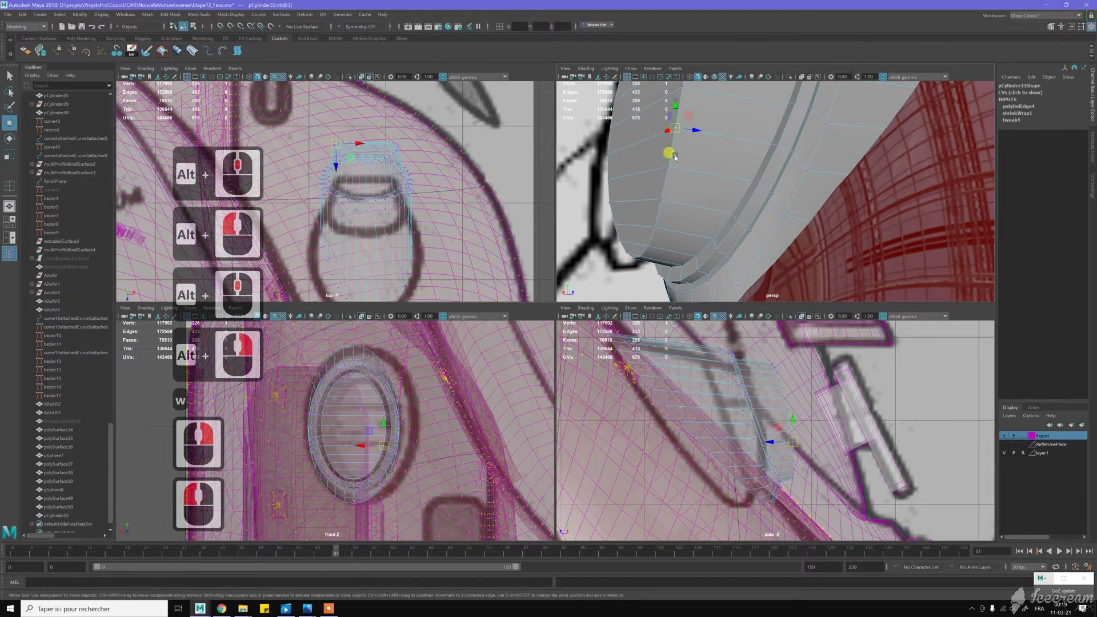
pyautogui.moveTo(676, 172); pyautogui.dragTo(695, 213)
pyautogui.click(732, 173)
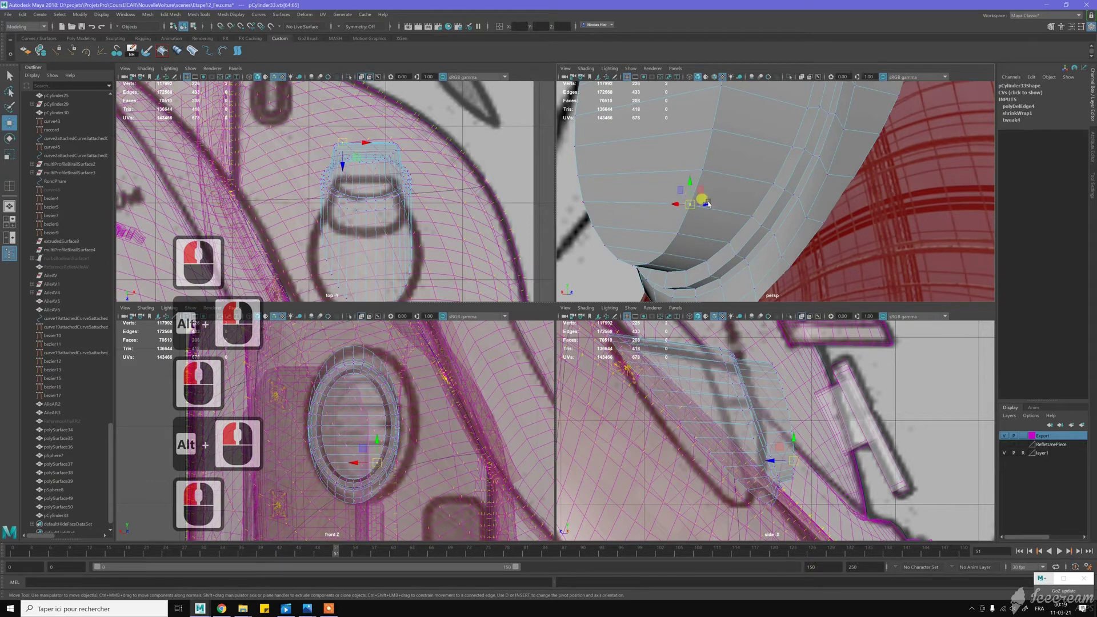
pyautogui.moveTo(569, 194); pyautogui.dragTo(575, 198)
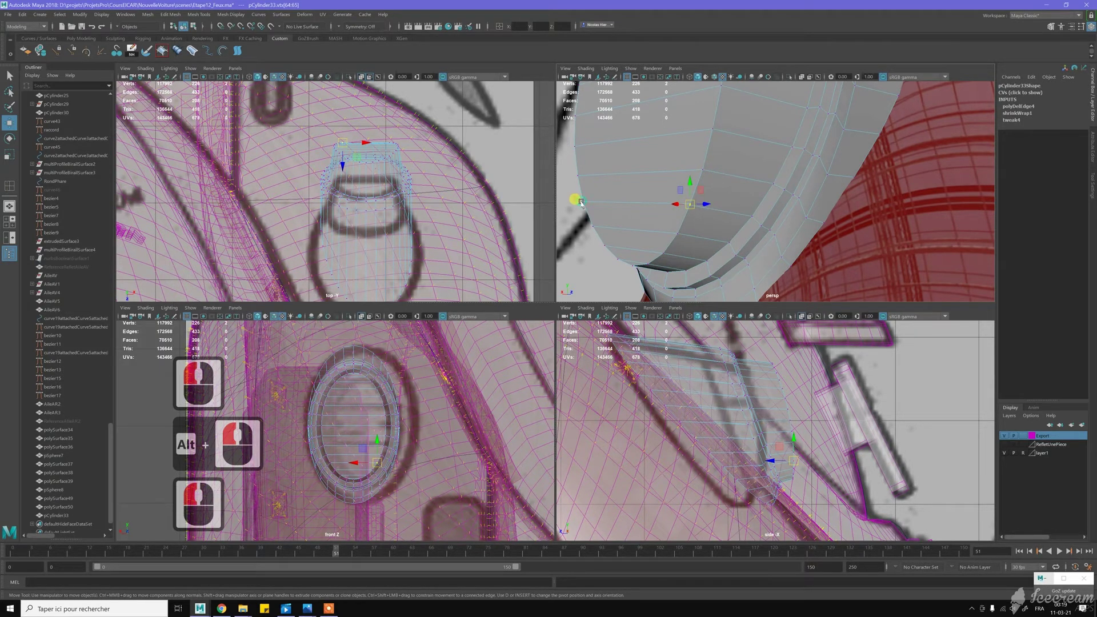
pyautogui.keyDown('shift'); pyautogui.click(583, 203); pyautogui.keyUp('shift')
pyautogui.press('z')
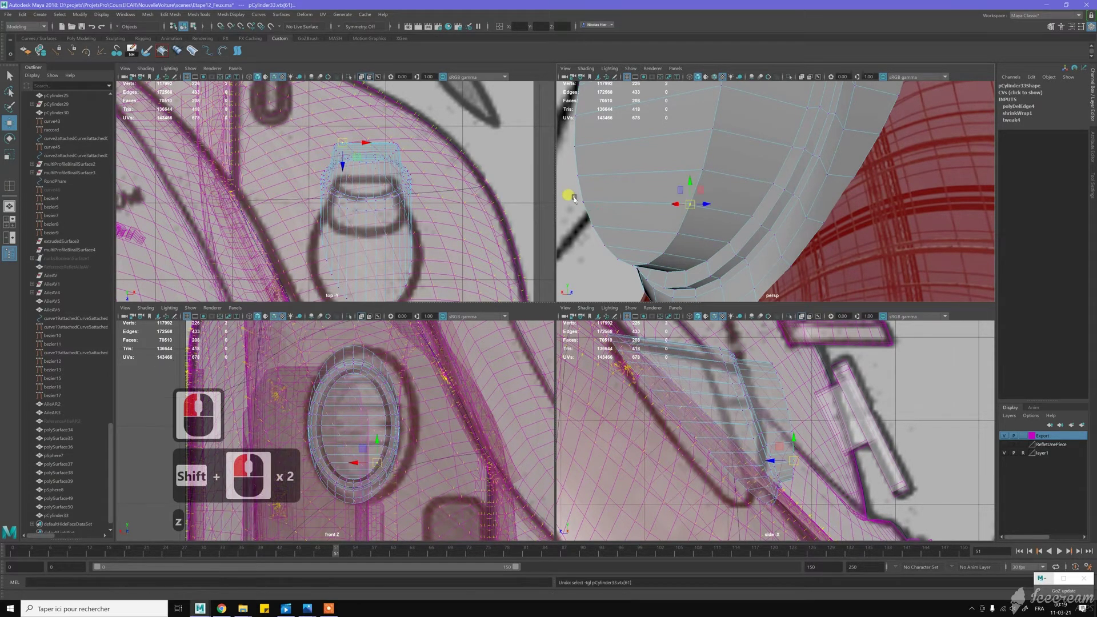
pyautogui.keyDown('shift'); pyautogui.click(578, 162); pyautogui.keyUp('shift')
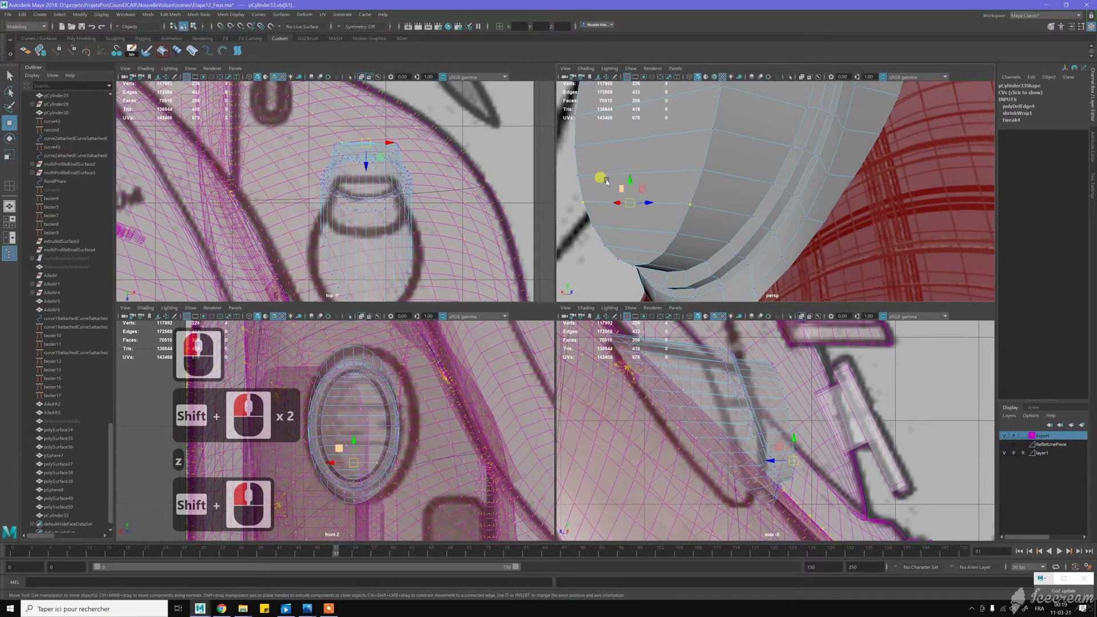
pyautogui.keyDown('shift'); pyautogui.moveTo(606, 183); pyautogui.dragTo(629, 147, button='right'); pyautogui.keyUp('shift')
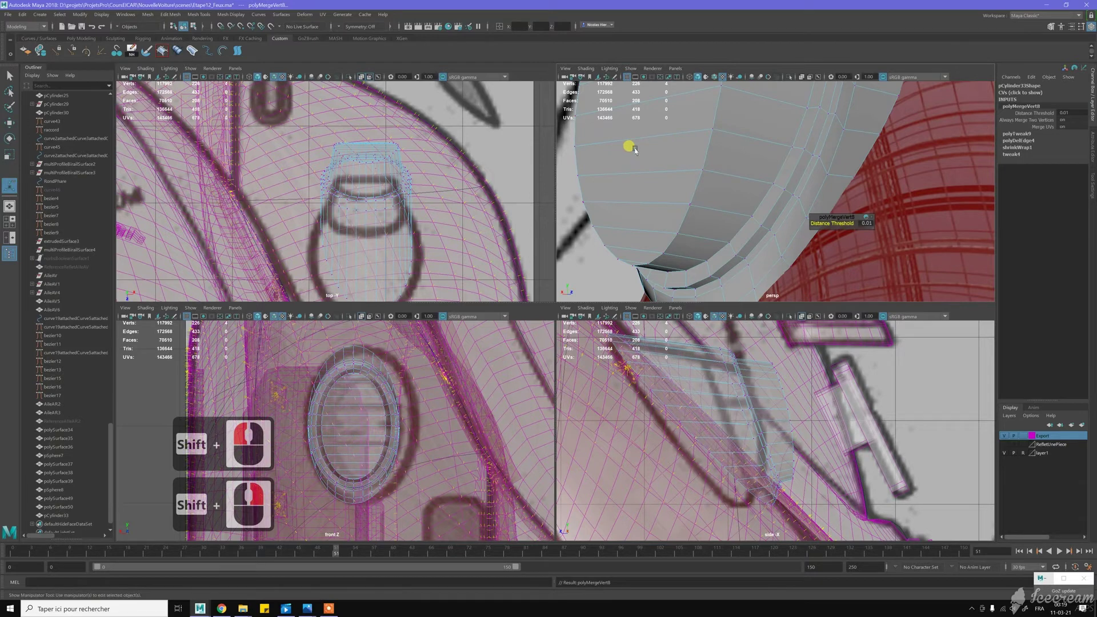
pyautogui.moveTo(826, 217); pyautogui.dragTo(835, 221)
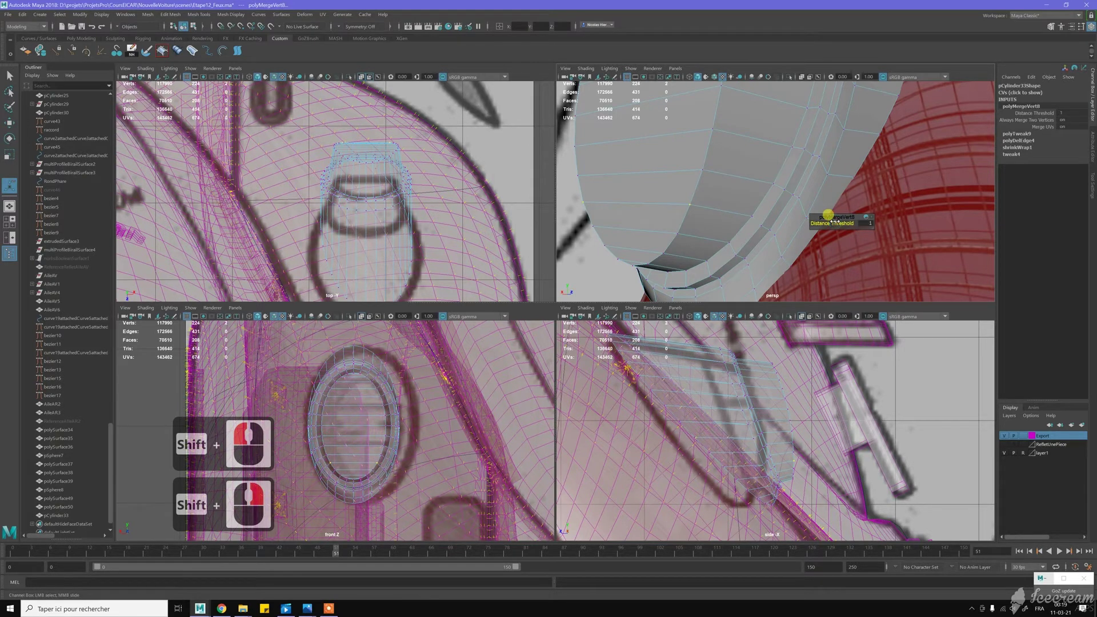
# - Select the face loop around the lens's side wall to check its continuity, return to object mode and inspect the lamp against the fender
pyautogui.moveTo(661, 147); pyautogui.dragTo(703, 201, button='right')
pyautogui.press('w')
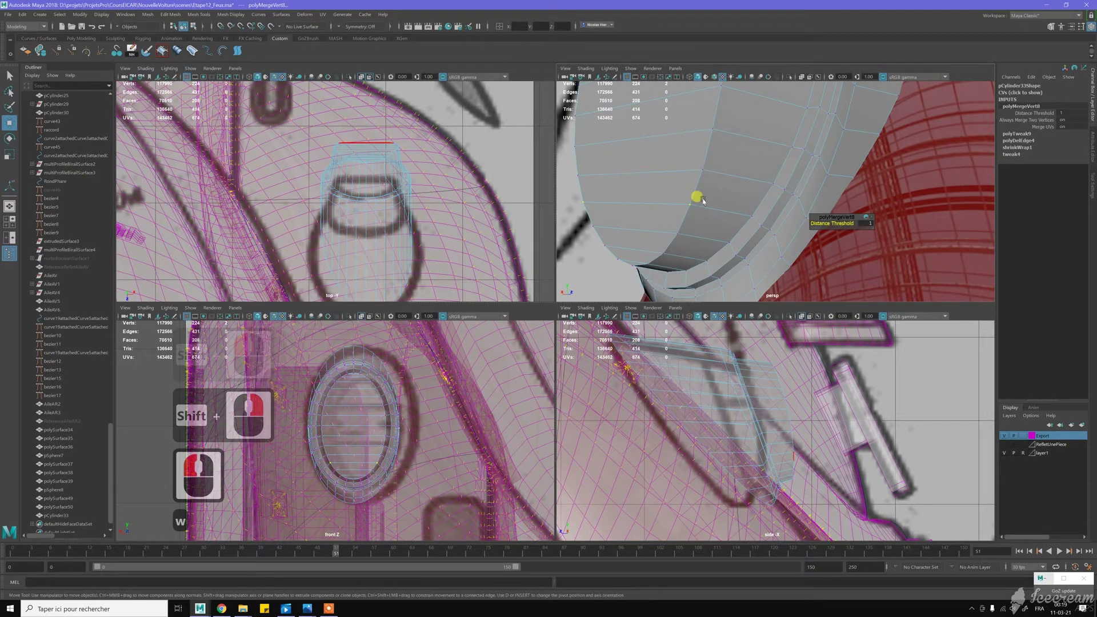
pyautogui.click(703, 200)
pyautogui.keyDown('shift'); pyautogui.doubleClick(714, 189); pyautogui.keyUp('shift')
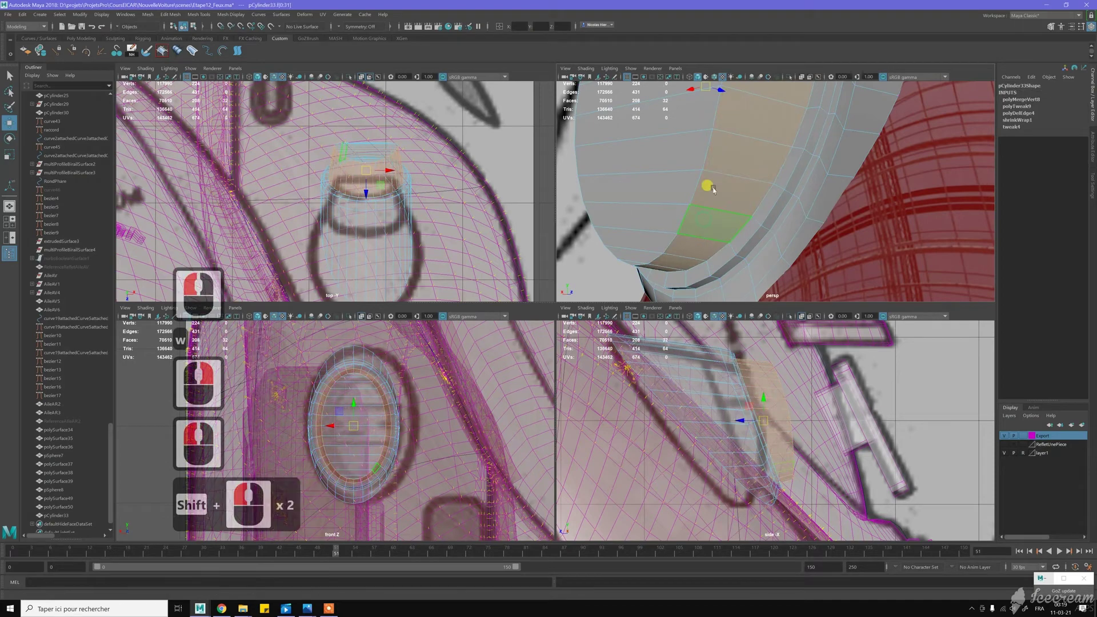
pyautogui.moveTo(682, 188); pyautogui.dragTo(743, 167, button='right')
pyautogui.click(738, 165)
pyautogui.scroll(5, 723, 167)
pyautogui.keyDown('alt'); pyautogui.moveTo(709, 182); pyautogui.dragTo(744, 171, button='middle'); pyautogui.keyUp('alt')
pyautogui.keyDown('alt'); pyautogui.moveTo(743, 172); pyautogui.dragTo(569, 112); pyautogui.keyUp('alt')
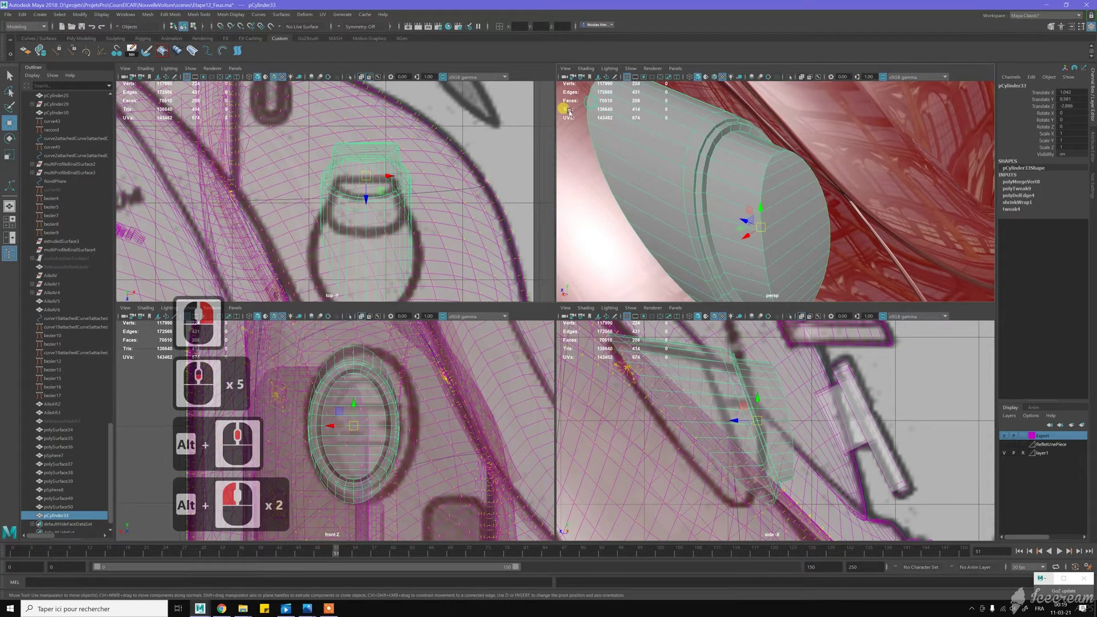
pyautogui.keyDown('alt'); pyautogui.moveTo(634, 143); pyautogui.dragTo(718, 160); pyautogui.keyUp('alt')
pyautogui.press('w')
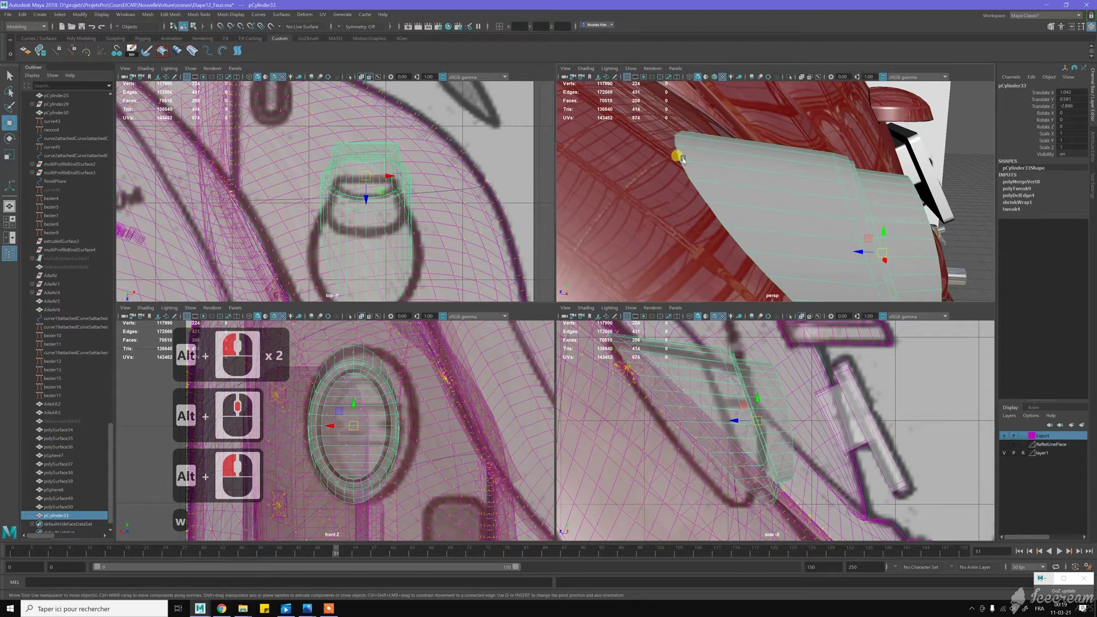
# - Deselect the tail lamp and switch to Photos to examine the reference picture of the Beetle's tail lamp
pyautogui.rightClick(683, 159)
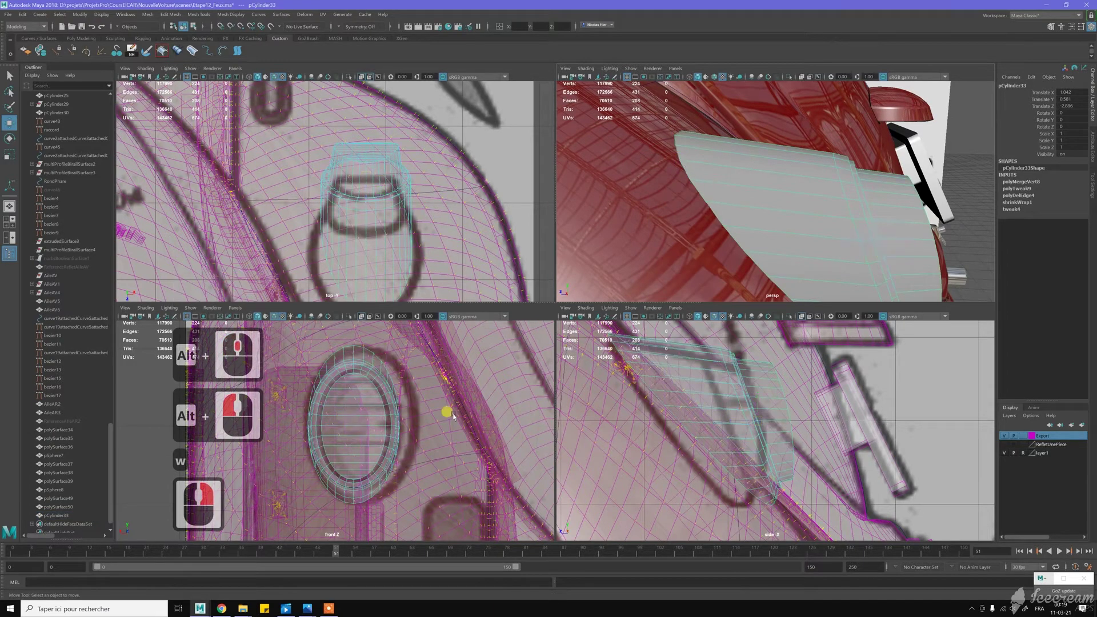
pyautogui.click(376, 531)
pyautogui.click(308, 607)
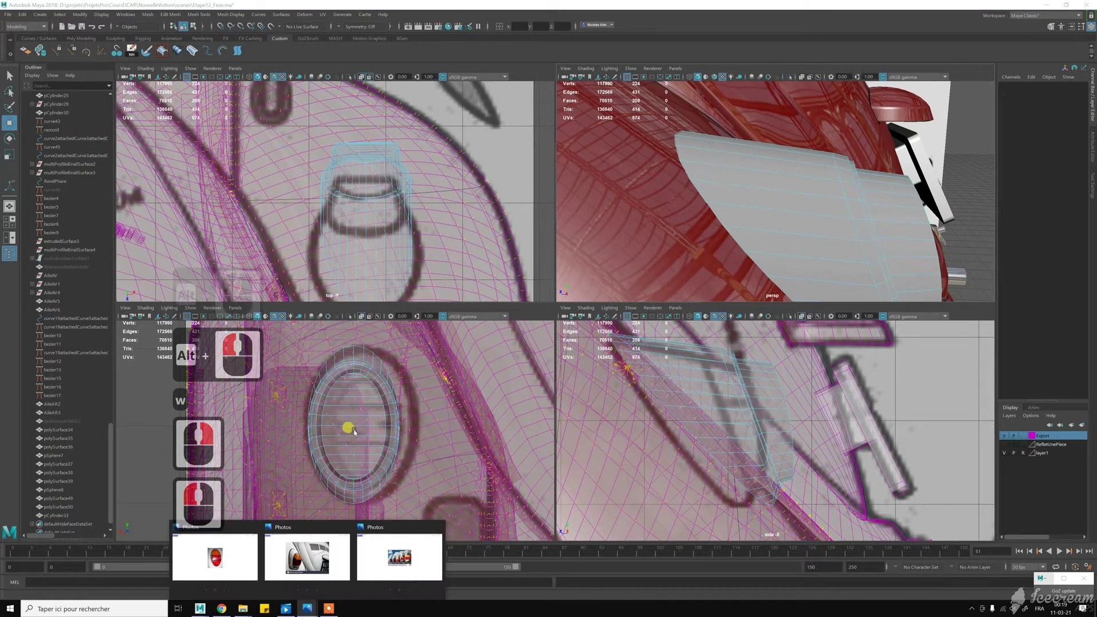
pyautogui.click(307, 555)
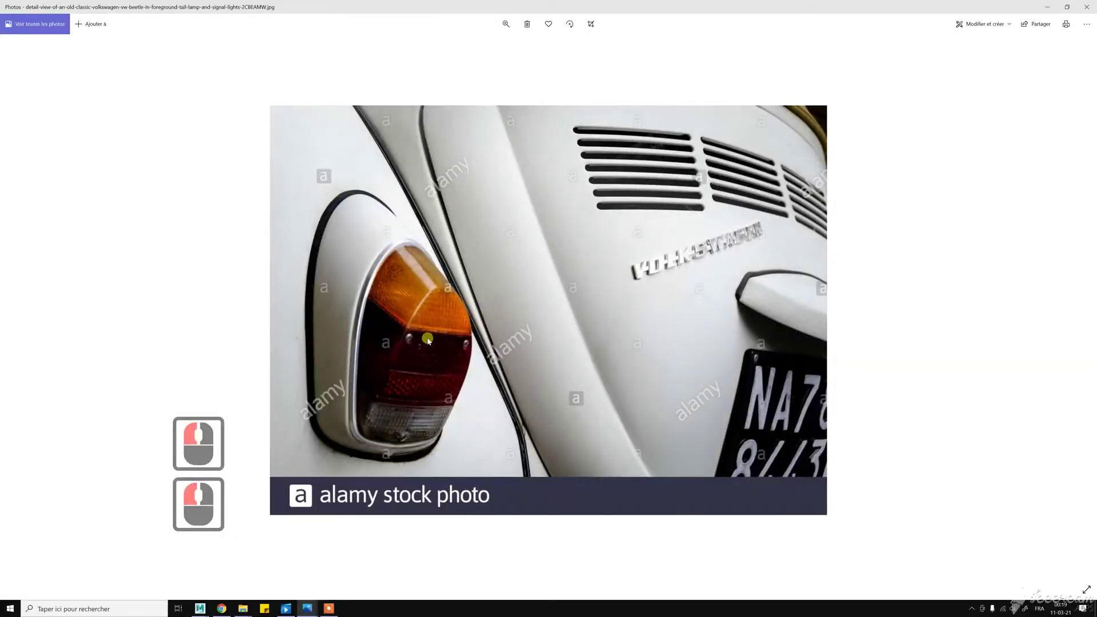
# - Return to Maya and insert an edge loop close to the housing's fender-side edge, at an equal distance from the edge
pyautogui.click(1047, 6)
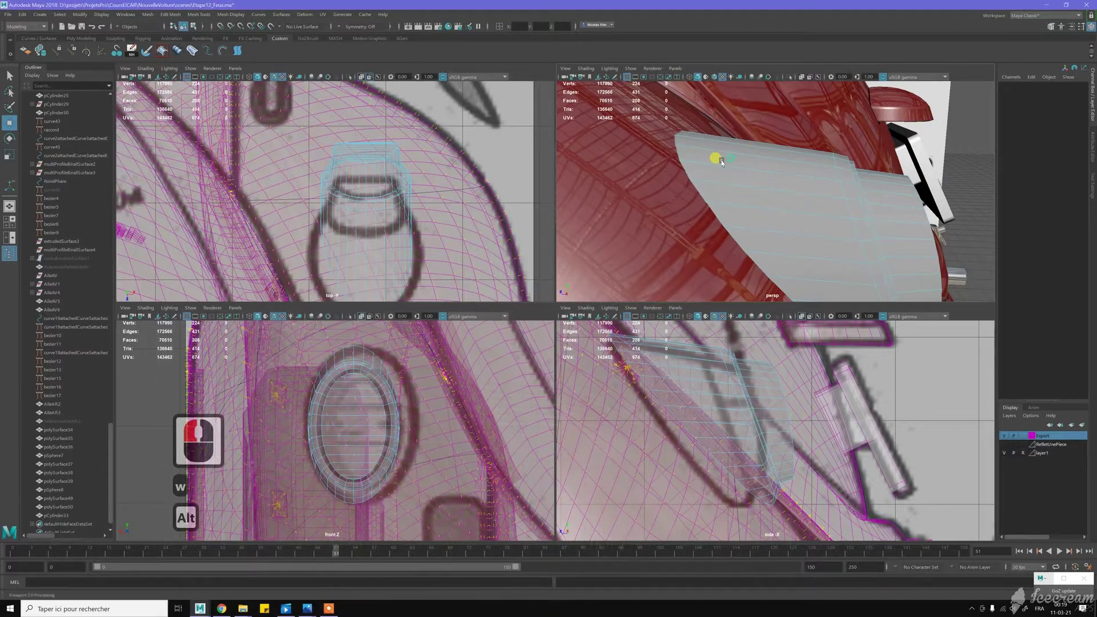
pyautogui.keyDown('alt'); pyautogui.moveTo(718, 159); pyautogui.dragTo(714, 159); pyautogui.keyUp('alt')
pyautogui.click(737, 152)
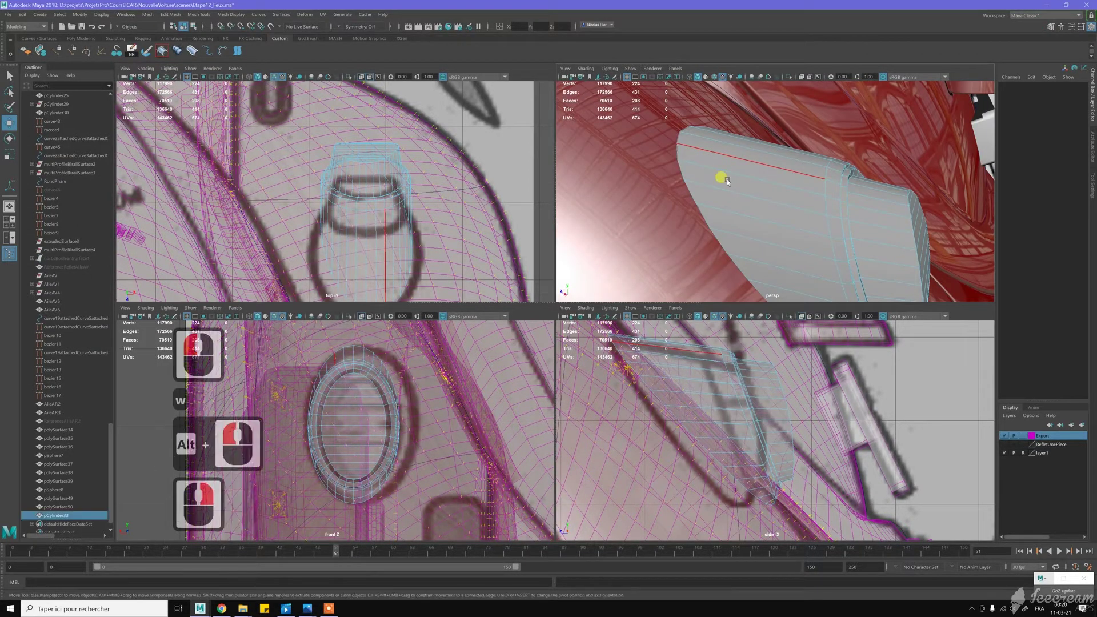
pyautogui.keyDown('shift'); pyautogui.moveTo(733, 164); pyautogui.dragTo(695, 182, button='right'); pyautogui.keyUp('shift')
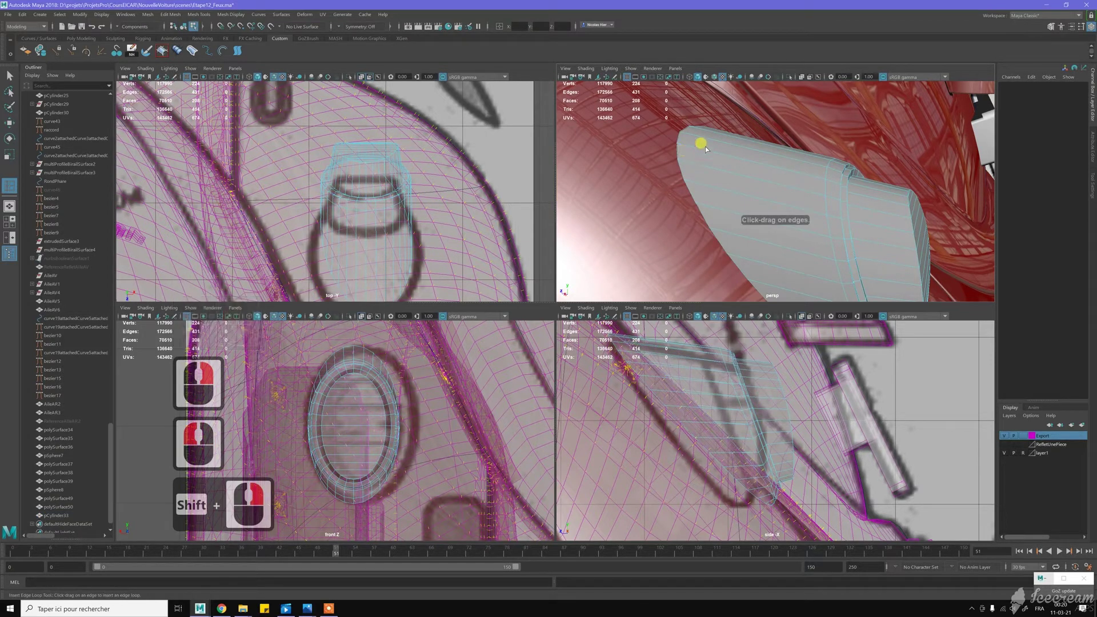
pyautogui.click(1089, 184)
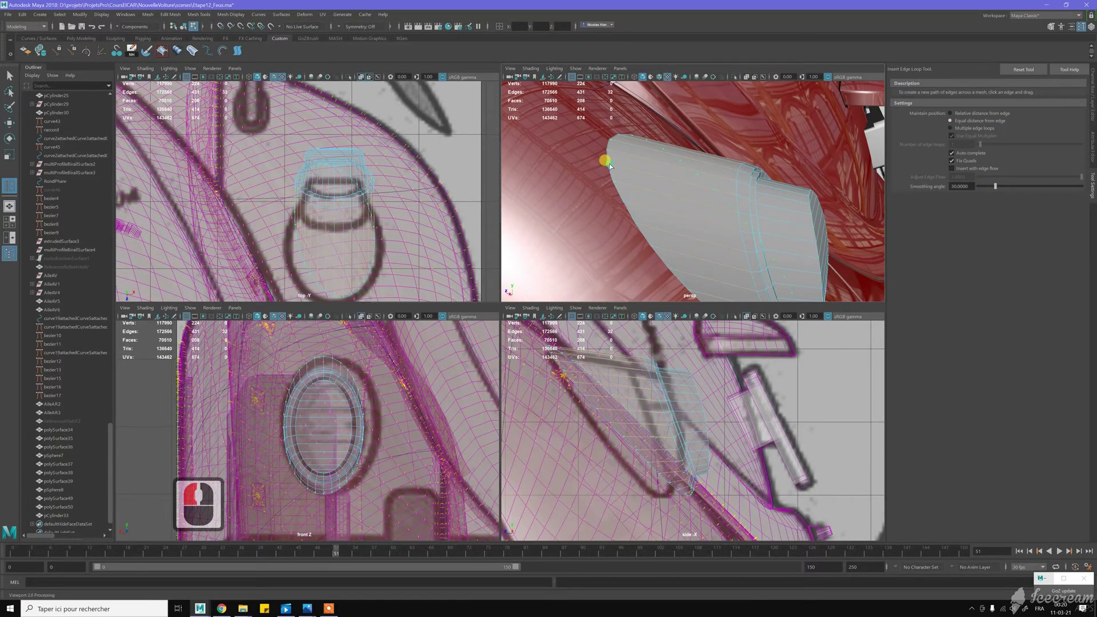
pyautogui.moveTo(619, 166); pyautogui.dragTo(688, 165)
# - Select the narrow face loop along the housing's fender-side edge and extrude it
pyautogui.keyDown('alt'); pyautogui.moveTo(706, 197); pyautogui.dragTo(699, 143, button='middle'); pyautogui.keyUp('alt')
pyautogui.keyDown('alt'); pyautogui.moveTo(687, 143); pyautogui.dragTo(747, 228); pyautogui.keyUp('alt')
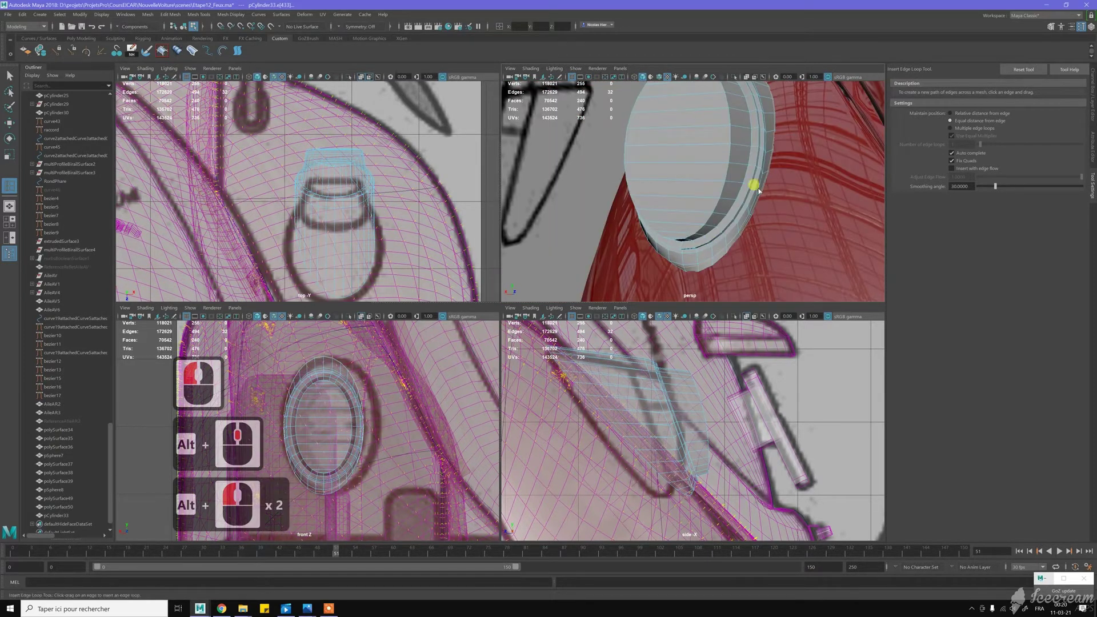
pyautogui.keyDown('alt'); pyautogui.moveTo(737, 184); pyautogui.dragTo(755, 222); pyautogui.keyUp('alt')
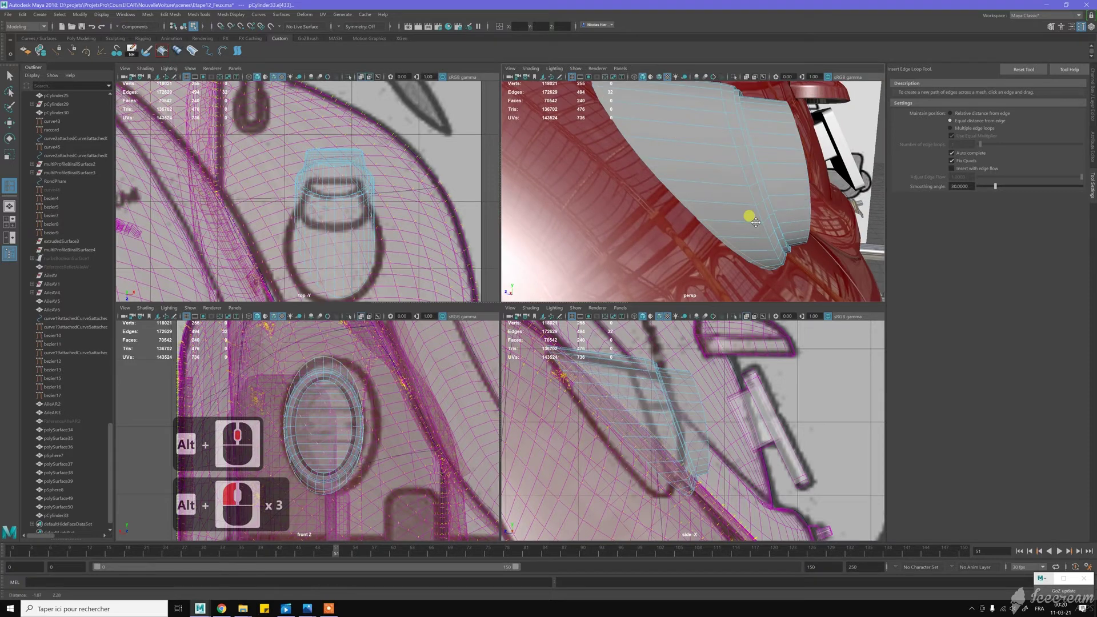
pyautogui.keyDown('alt'); pyautogui.moveTo(756, 223); pyautogui.dragTo(698, 158, button='middle'); pyautogui.keyUp('alt')
pyautogui.keyDown('alt'); pyautogui.scroll(3, 647, 134); pyautogui.keyUp('alt')
pyautogui.press('w')
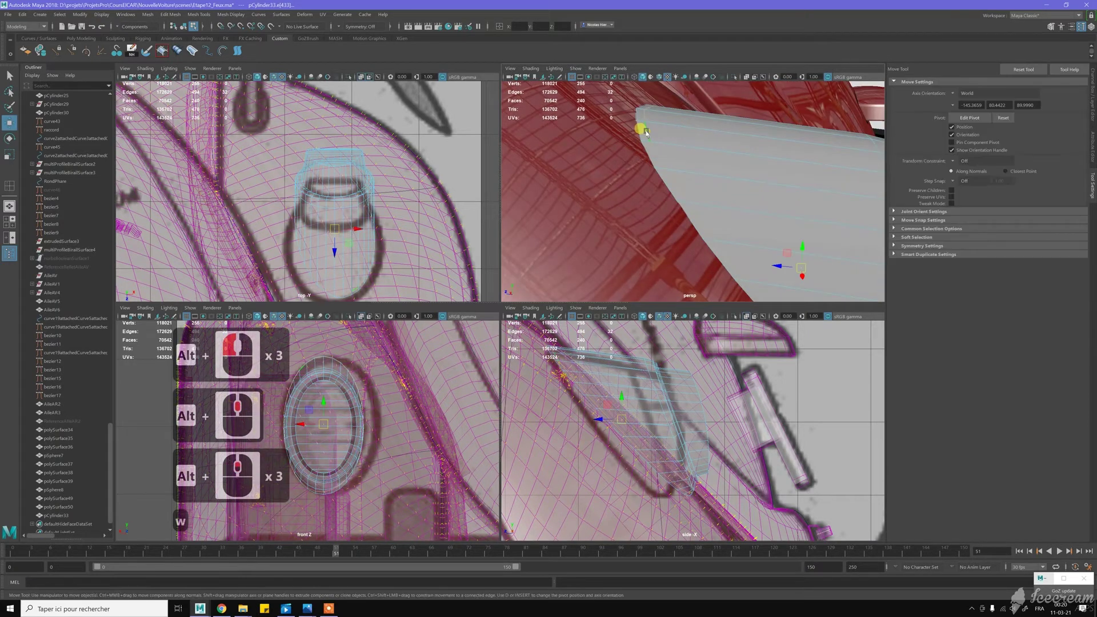
pyautogui.click(645, 134)
pyautogui.click(646, 146)
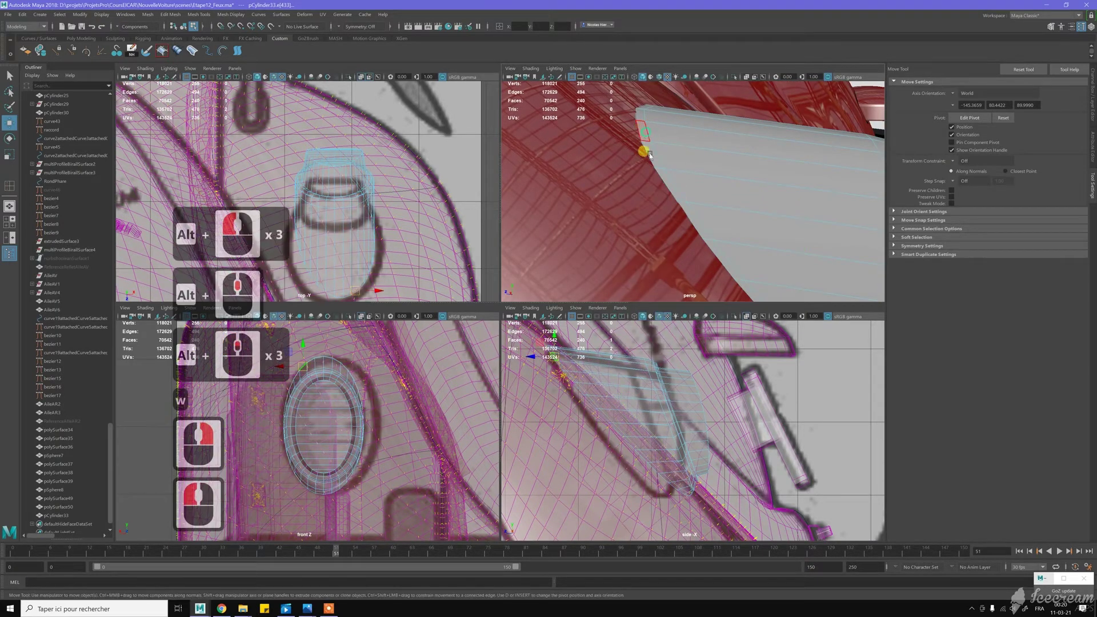
pyautogui.keyDown('shift'); pyautogui.doubleClick(650, 155); pyautogui.keyUp('shift')
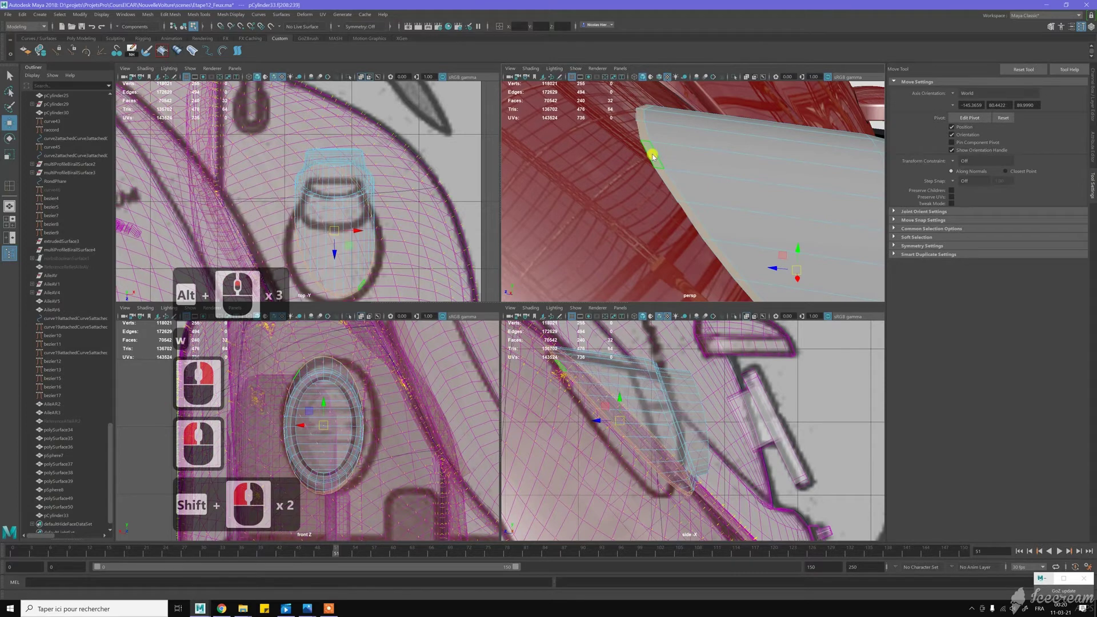
pyautogui.keyDown('shift'); pyautogui.rightClick(652, 155); pyautogui.keyUp('shift')
pyautogui.keyDown('shift'); pyautogui.moveTo(653, 168); pyautogui.dragTo(651, 179, button='right'); pyautogui.keyUp('shift')
# - Set the extrusion's Thickness to 0.4 and its Offset to 0
pyautogui.click(728, 222)
pyautogui.click(731, 216)
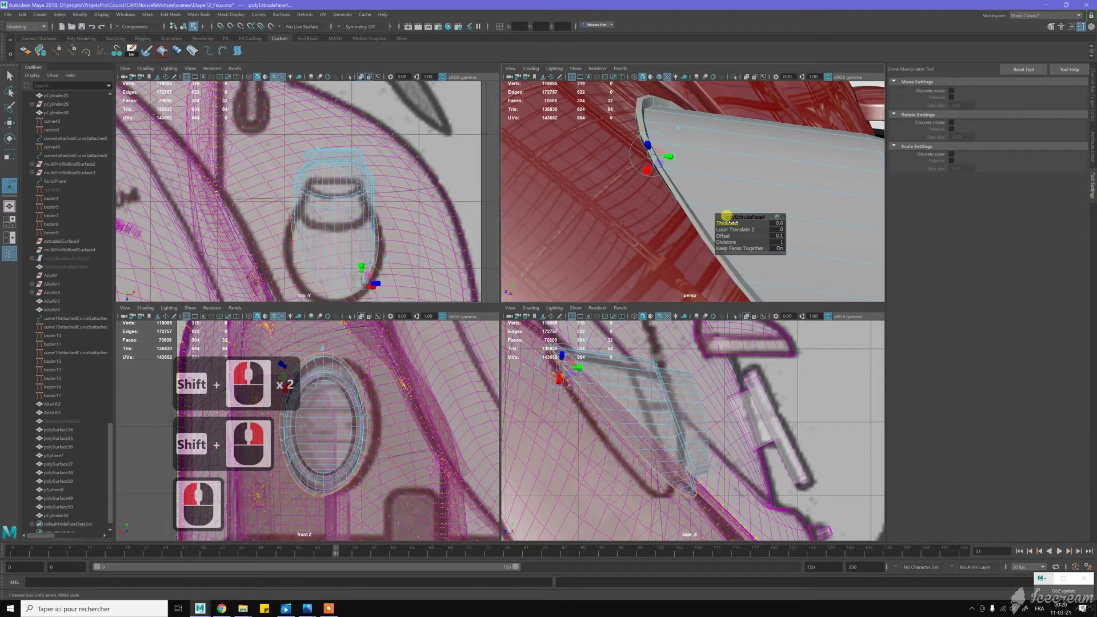
pyautogui.moveTo(728, 216); pyautogui.dragTo(765, 234)
pyautogui.click(741, 218)
pyautogui.doubleClick(777, 235)
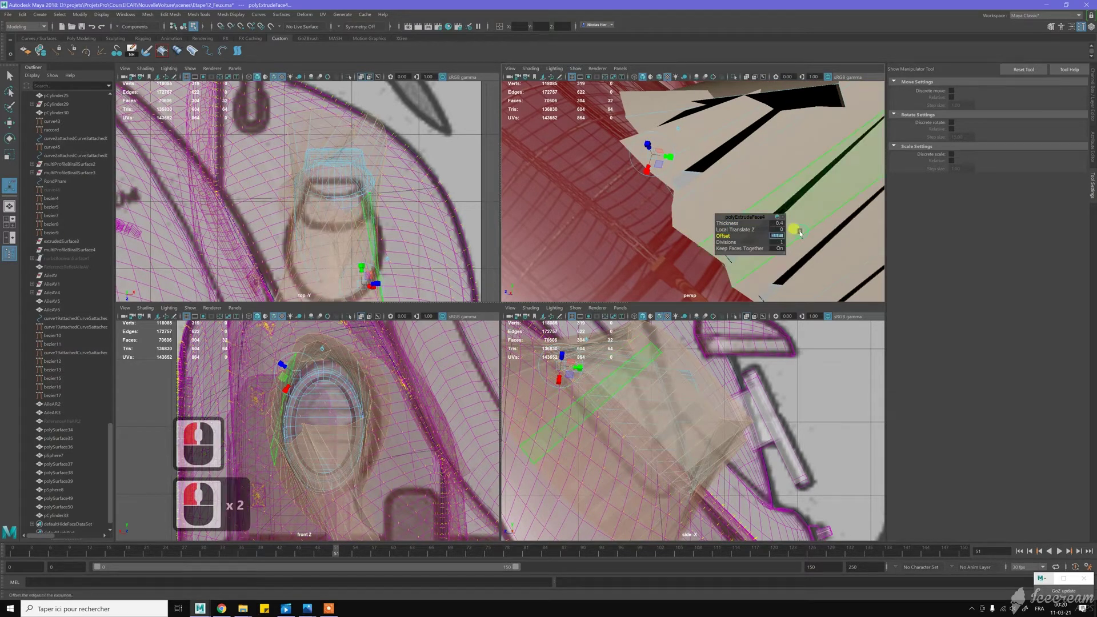
pyautogui.write('0')
pyautogui.press('Return')
# - Select the face loop on the back of the extruded lip, facing the fender, and delete it
pyautogui.keyDown('alt'); pyautogui.moveTo(791, 228); pyautogui.dragTo(690, 190); pyautogui.keyUp('alt')
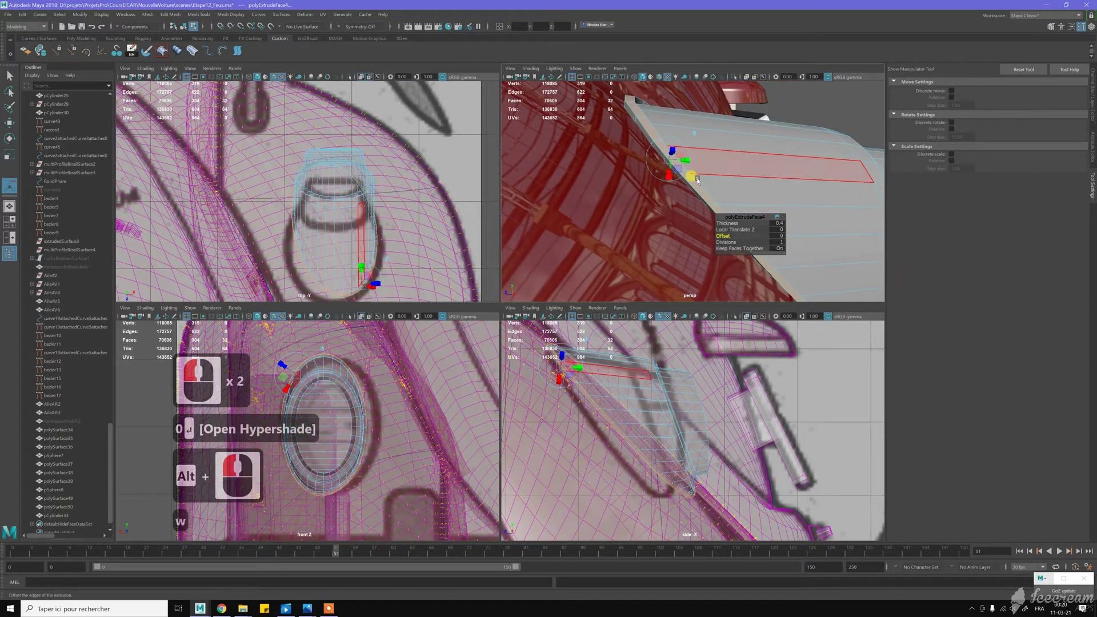
pyautogui.press('w')
pyautogui.click(713, 214)
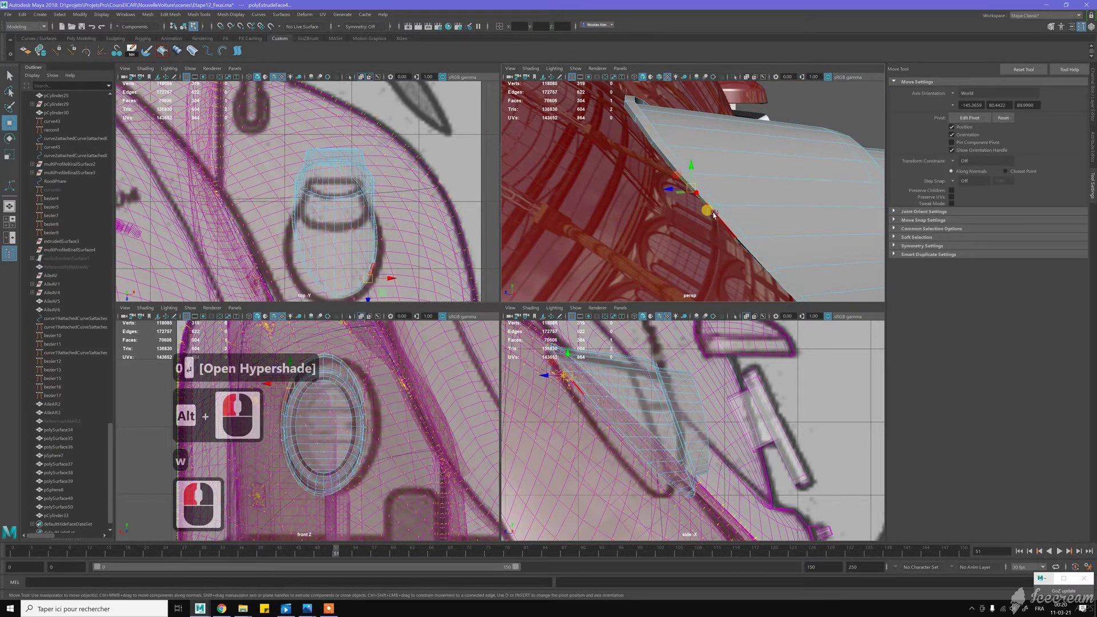
pyautogui.keyDown('shift'); pyautogui.doubleClick(713, 214); pyautogui.keyUp('shift')
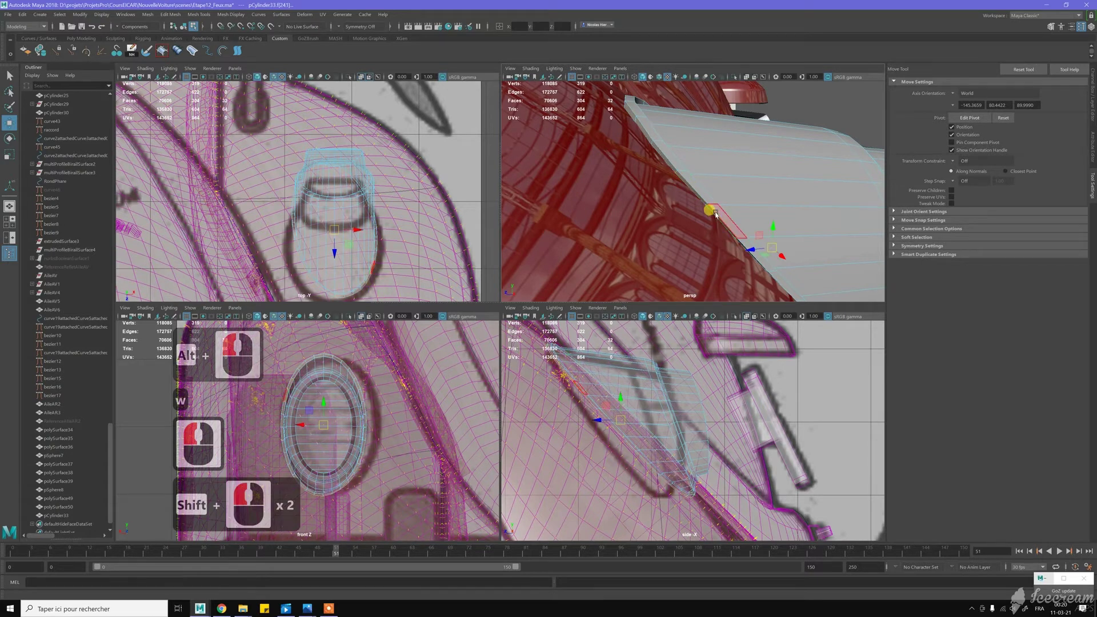
pyautogui.press('Delete')
# - Select the open border edge loop of the lip, convert it to vertices, and try moving them along Z
pyautogui.rightClick(698, 190)
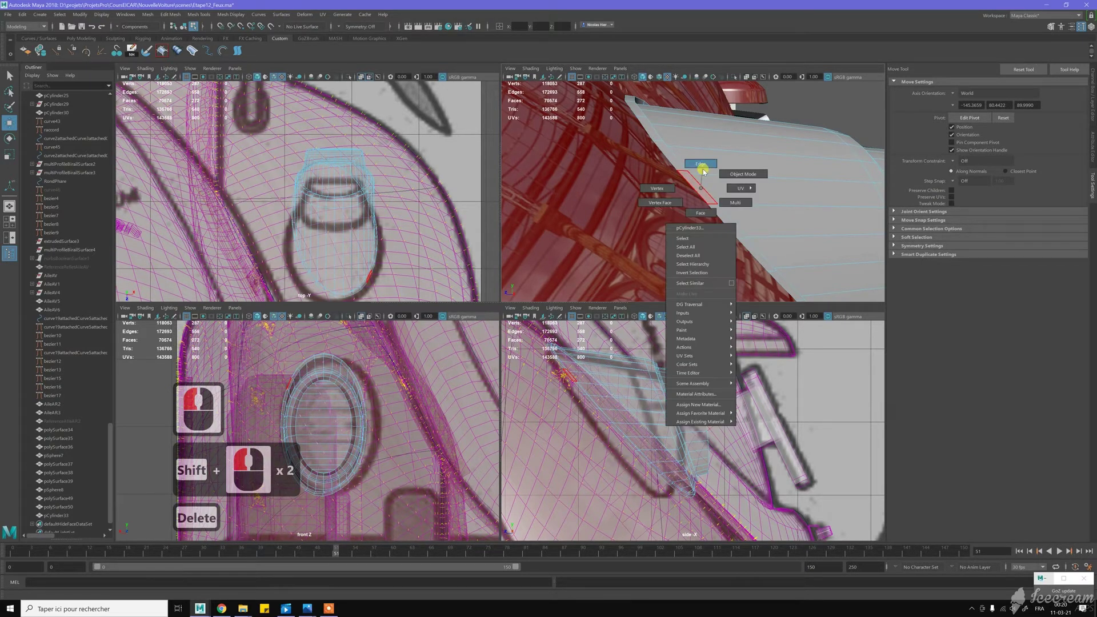
pyautogui.rightClick(697, 193)
pyautogui.doubleClick(697, 193)
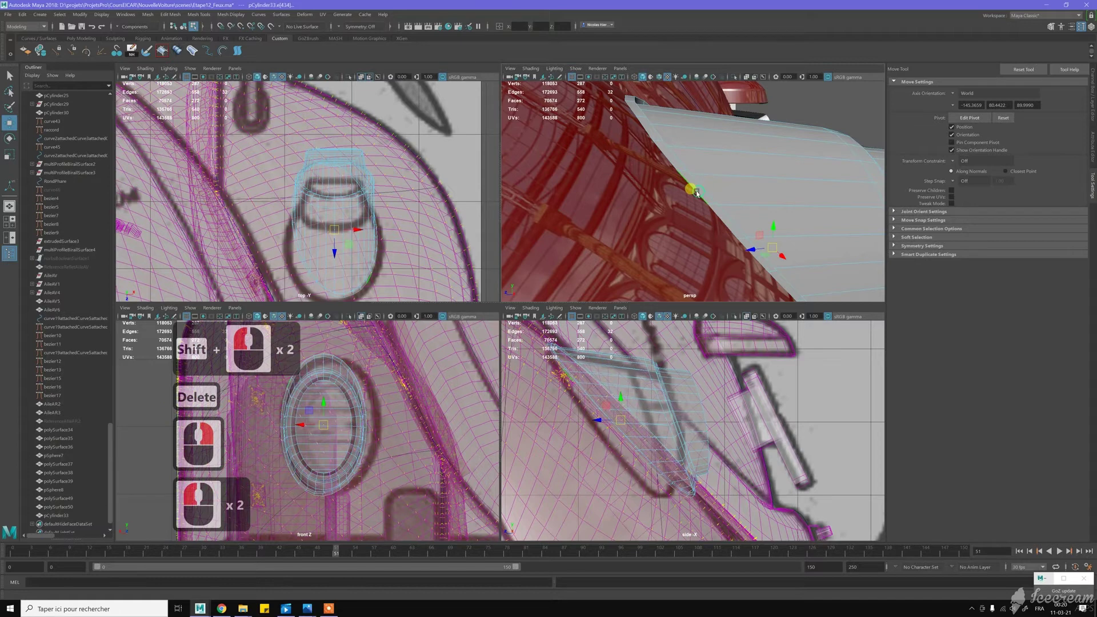
pyautogui.hotkey('ctrl', 'F9')
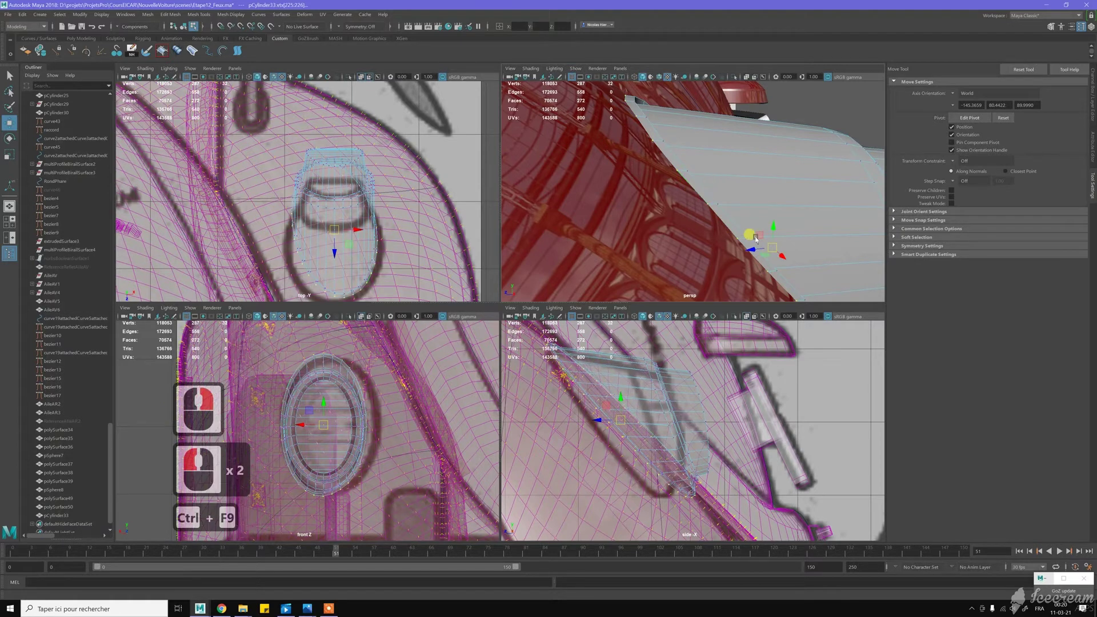
pyautogui.moveTo(747, 250); pyautogui.dragTo(714, 216)
pyautogui.press('z')
pyautogui.keyDown('alt'); pyautogui.moveTo(727, 238); pyautogui.dragTo(720, 149, button='right'); pyautogui.keyUp('alt')
# - Return the tail lamp to object mode, try deleting its non-deformer history, and undo that deletion
pyautogui.click(1086, 120)
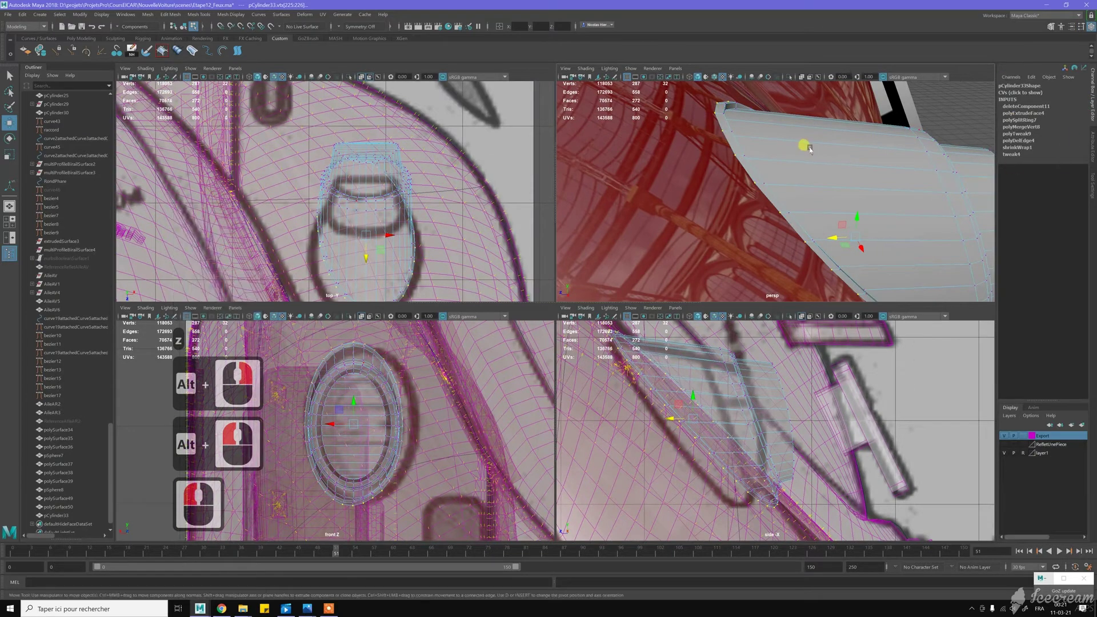
pyautogui.moveTo(848, 132); pyautogui.dragTo(838, 147, button='right')
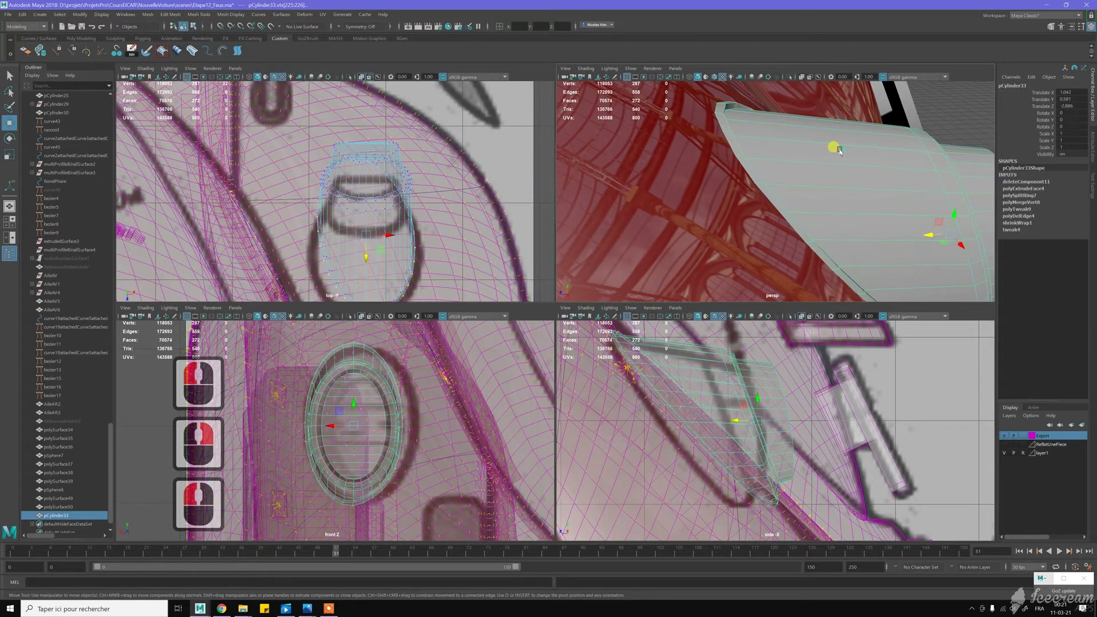
pyautogui.hotkey('alt', 'd')
pyautogui.keyDown('alt'); pyautogui.moveTo(839, 150); pyautogui.dragTo(986, 177); pyautogui.keyUp('alt')
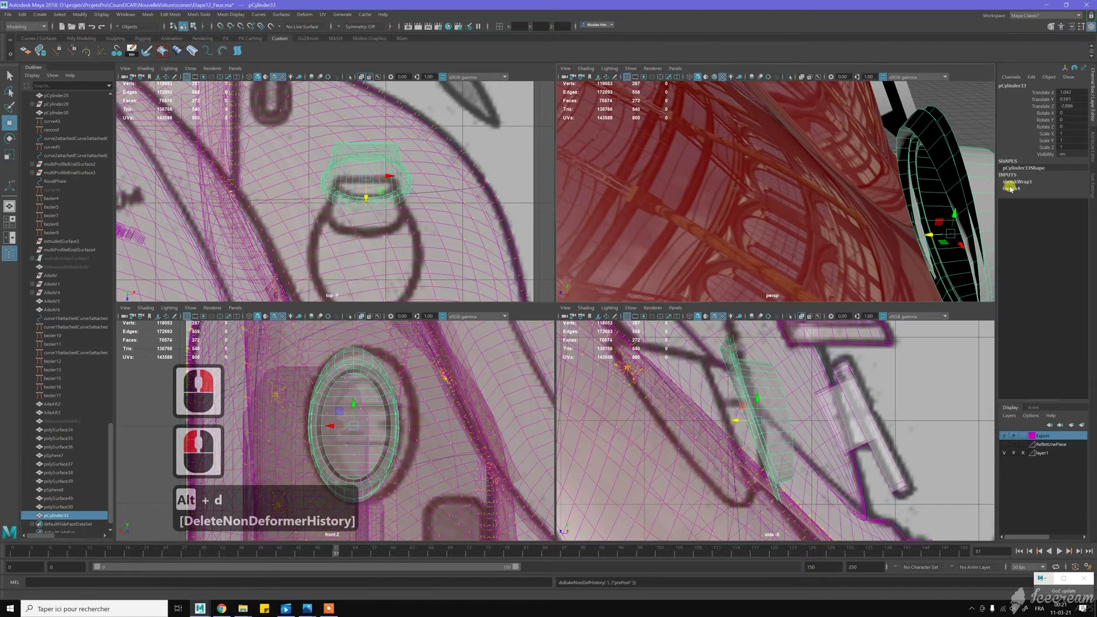
pyautogui.press('z')
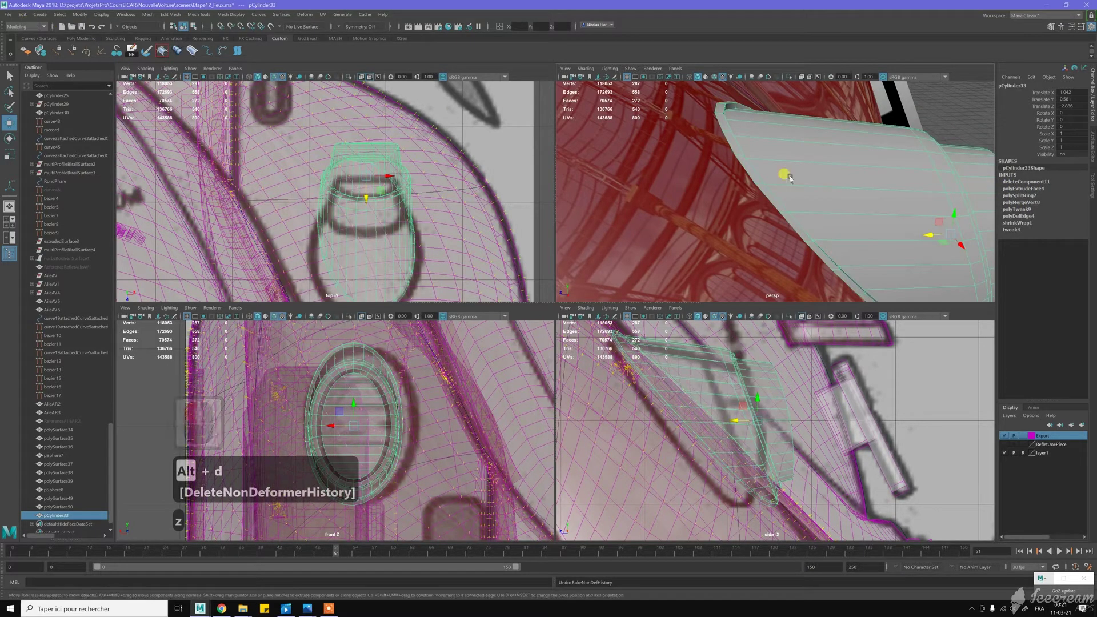
# - Delete the tail lamp's entire construction history
pyautogui.click(24, 15)
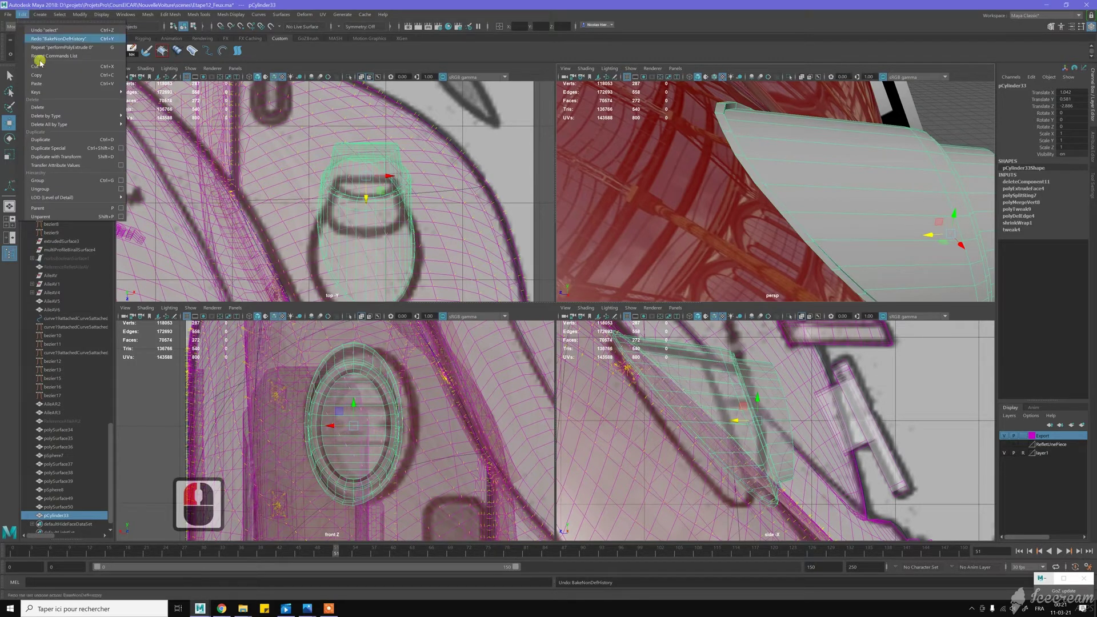
pyautogui.moveTo(67, 115)
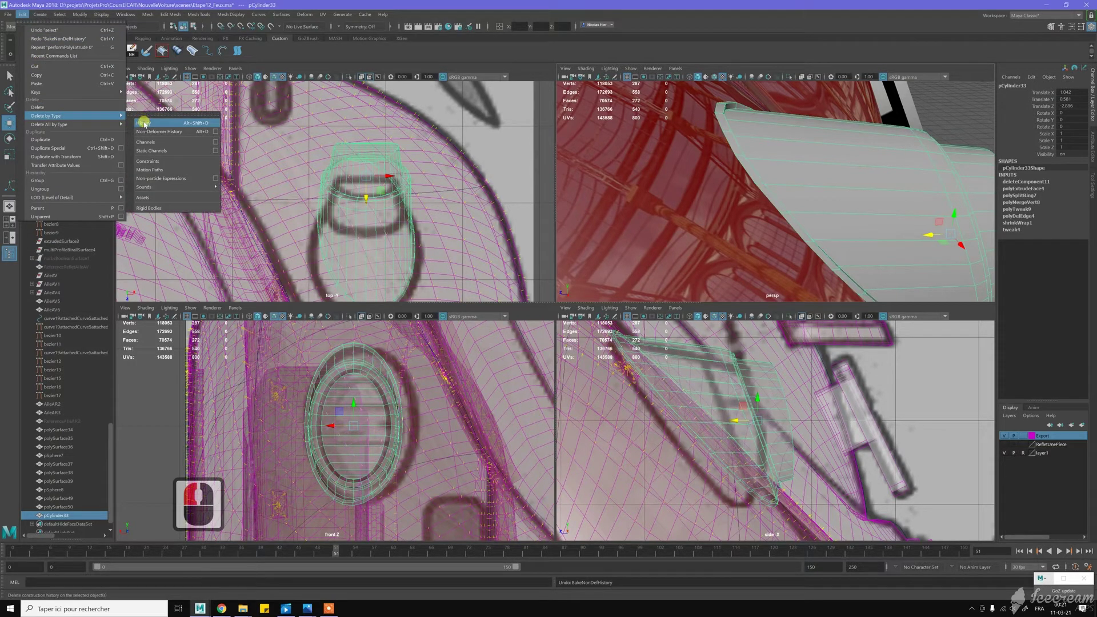
pyautogui.click(144, 124)
# - Convert the lip's open border edge loop to vertices, add the rear fender AileAR2 to the selection, and apply a ShrinkWrap deformer
pyautogui.press('w')
pyautogui.moveTo(739, 166); pyautogui.dragTo(740, 153, button='right')
pyautogui.click(745, 169)
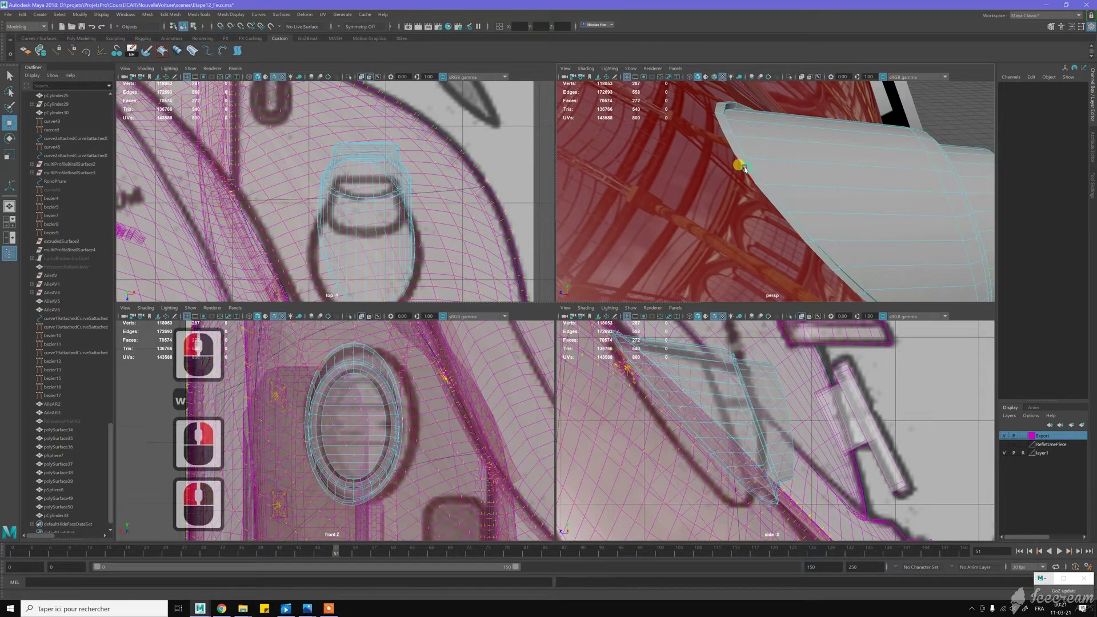
pyautogui.click(744, 167)
pyautogui.hotkey('ctrl', 'F9')
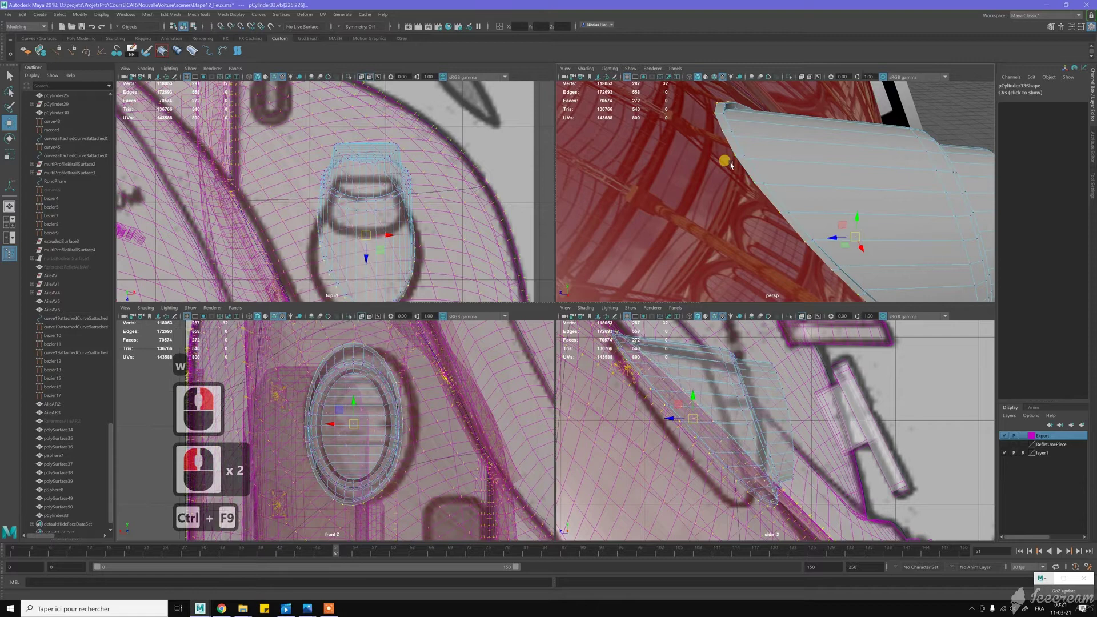
pyautogui.keyDown('shift'); pyautogui.click(693, 157); pyautogui.keyUp('shift')
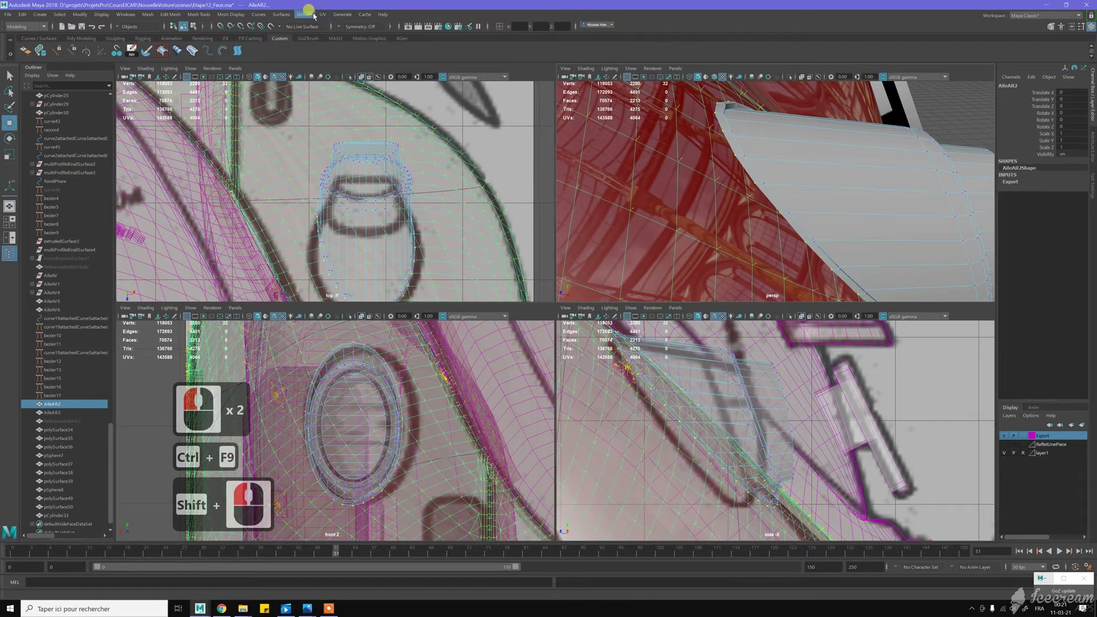
pyautogui.click(308, 14)
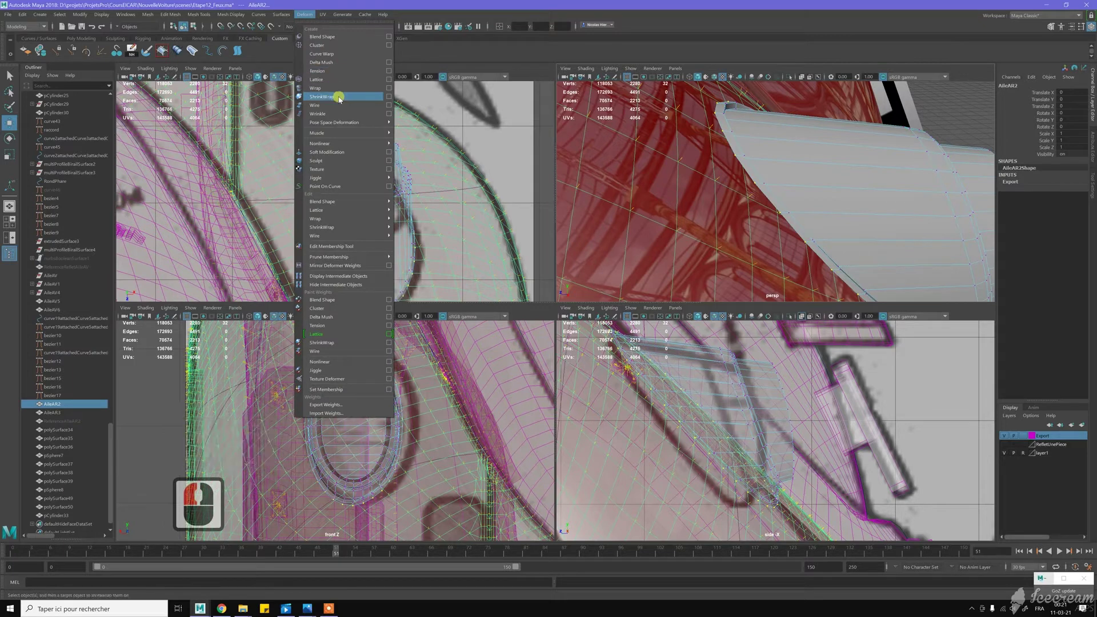
pyautogui.click(365, 97)
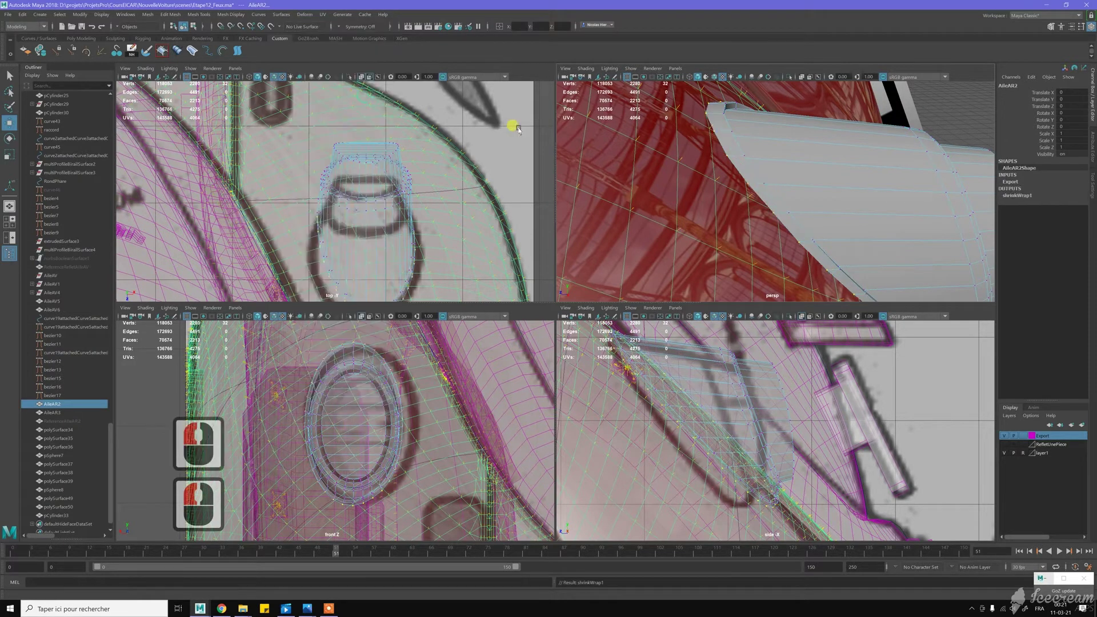
# - Select the edge loop along the outer lip of the housing beside the fender and soften it
pyautogui.press('w')
pyautogui.press('w')
pyautogui.moveTo(845, 163); pyautogui.dragTo(885, 147, button='right')
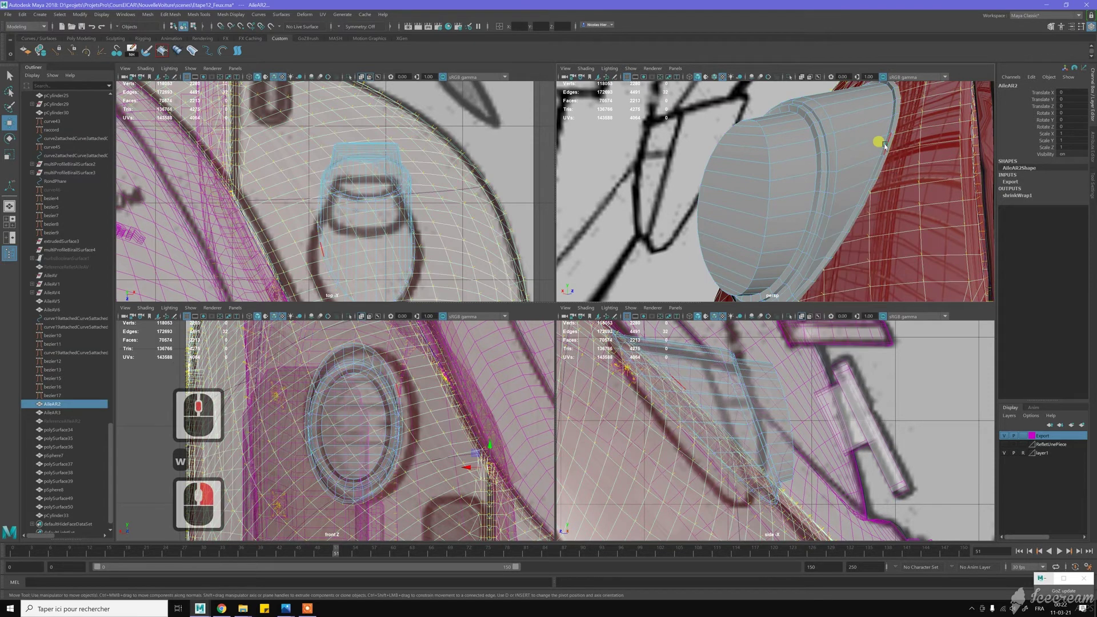
pyautogui.doubleClick(885, 147)
pyautogui.keyDown('shift'); pyautogui.moveTo(885, 145); pyautogui.dragTo(946, 143, button='right'); pyautogui.keyUp('shift')
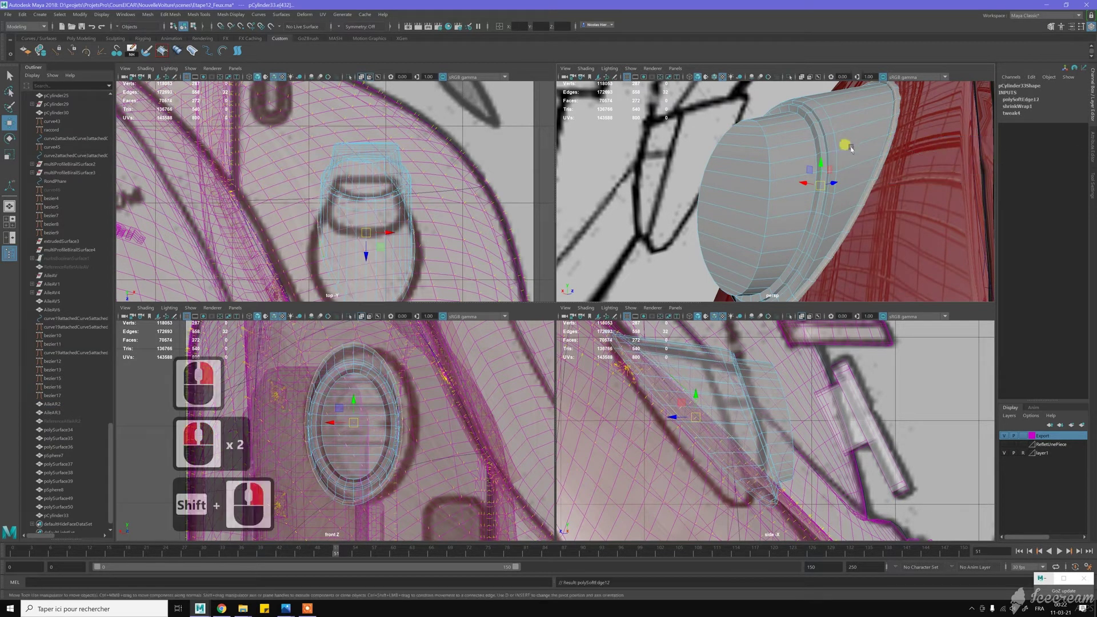
# - Soften the two edge loops along the rim between the lens and the housing
pyautogui.click(821, 141)
pyautogui.doubleClick(827, 145)
pyautogui.keyDown('shift'); pyautogui.moveTo(829, 146); pyautogui.dragTo(873, 147, button='right'); pyautogui.keyUp('shift')
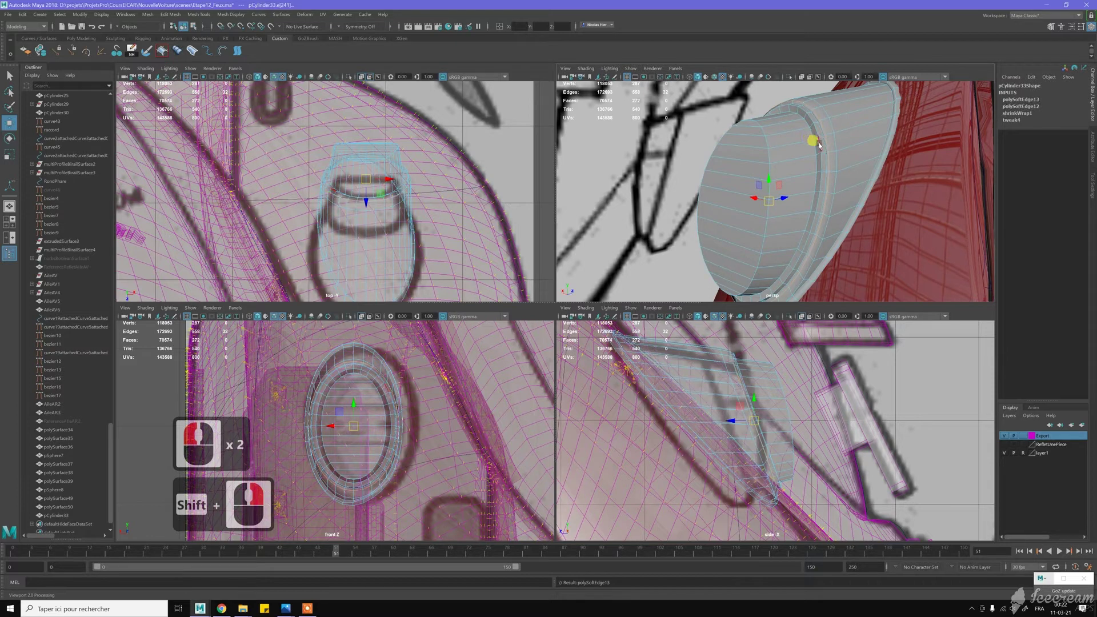
pyautogui.doubleClick(820, 145)
pyautogui.keyDown('shift'); pyautogui.moveTo(821, 145); pyautogui.dragTo(870, 146, button='right'); pyautogui.keyUp('shift')
pyautogui.press('w')
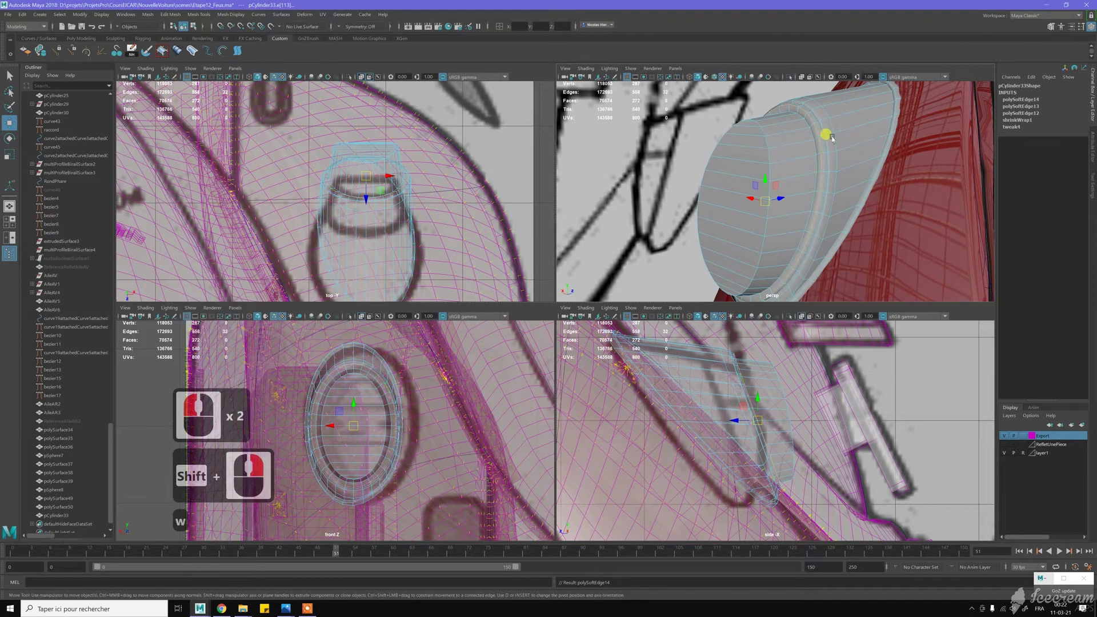
pyautogui.moveTo(835, 139); pyautogui.dragTo(834, 158, button='right')
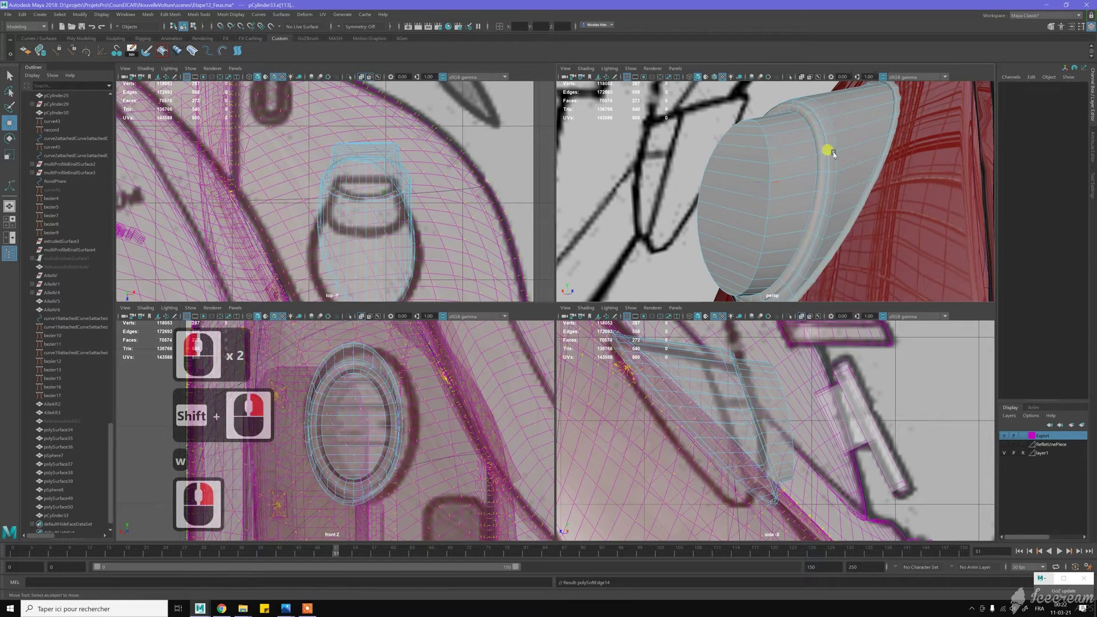
# - Assign the reflective red car-body material to all faces of the taillight housing
pyautogui.doubleClick(871, 134)
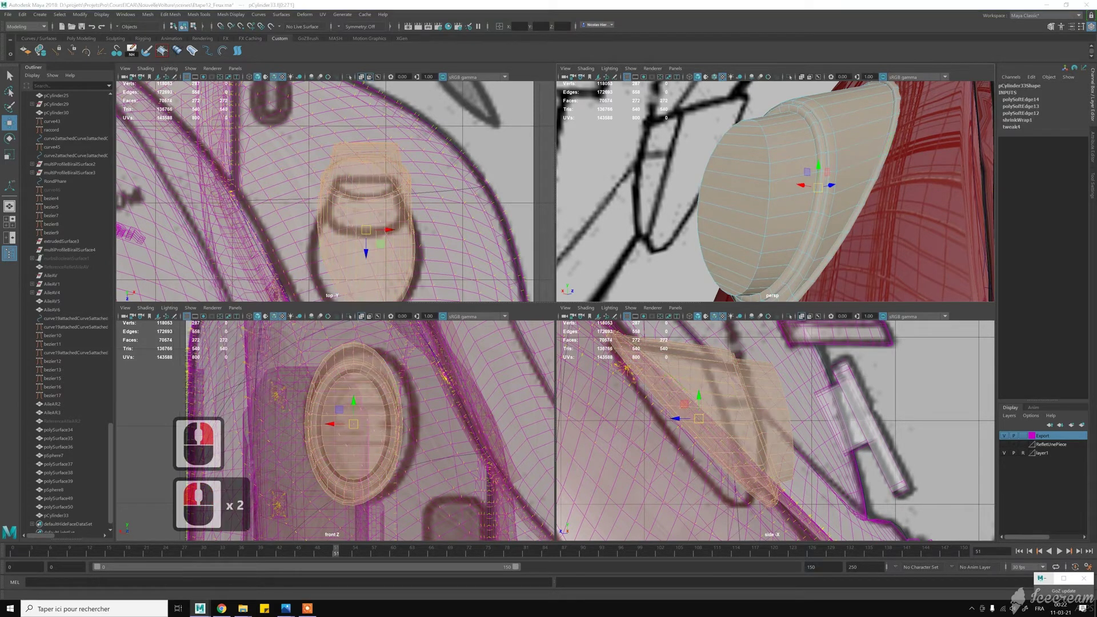
pyautogui.rightClick(918, 192)
pyautogui.press('w')
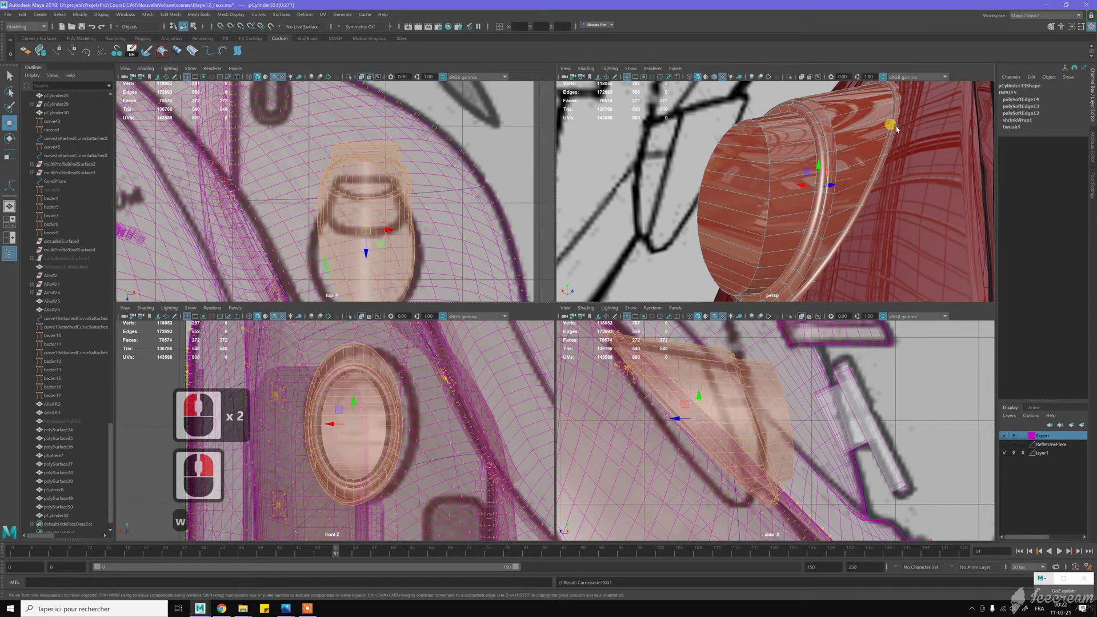
# - Assign the black lambert material to the outer face band where the taillight housing meets the fender
pyautogui.click(892, 140)
pyautogui.keyDown('shift'); pyautogui.doubleClick(890, 143); pyautogui.keyUp('shift')
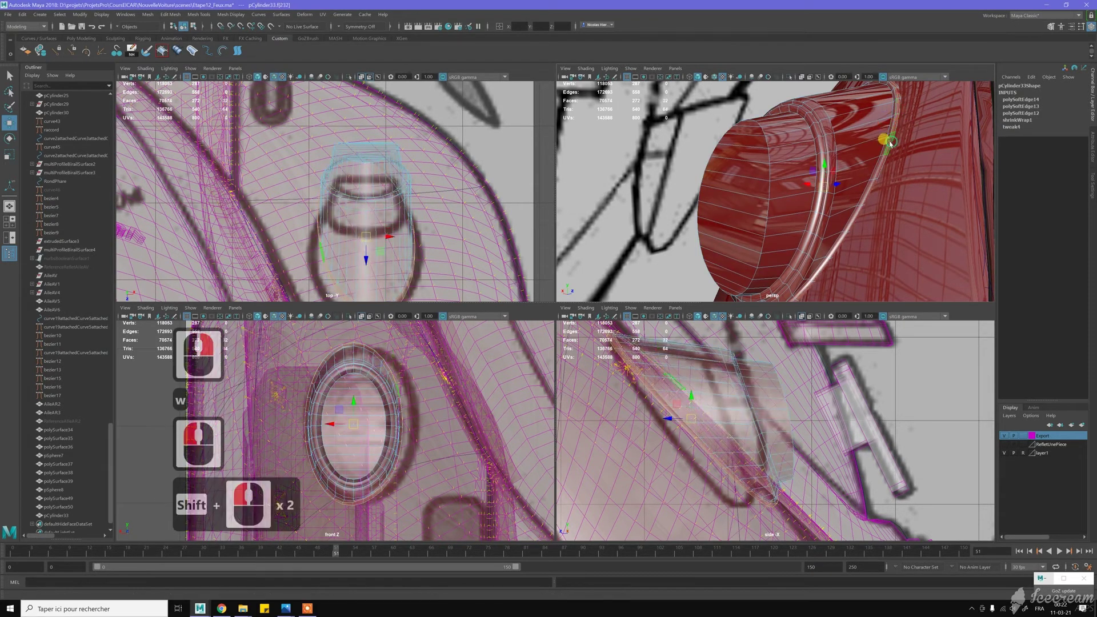
pyautogui.hotkey('shift', '.')
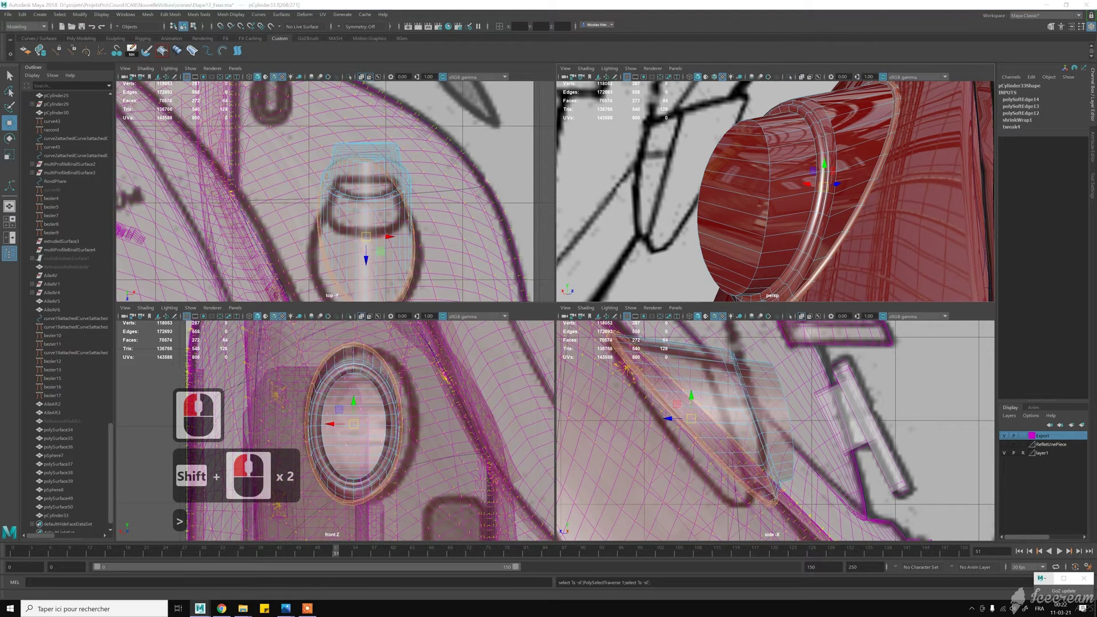
pyautogui.rightClick(888, 192)
pyautogui.press('w')
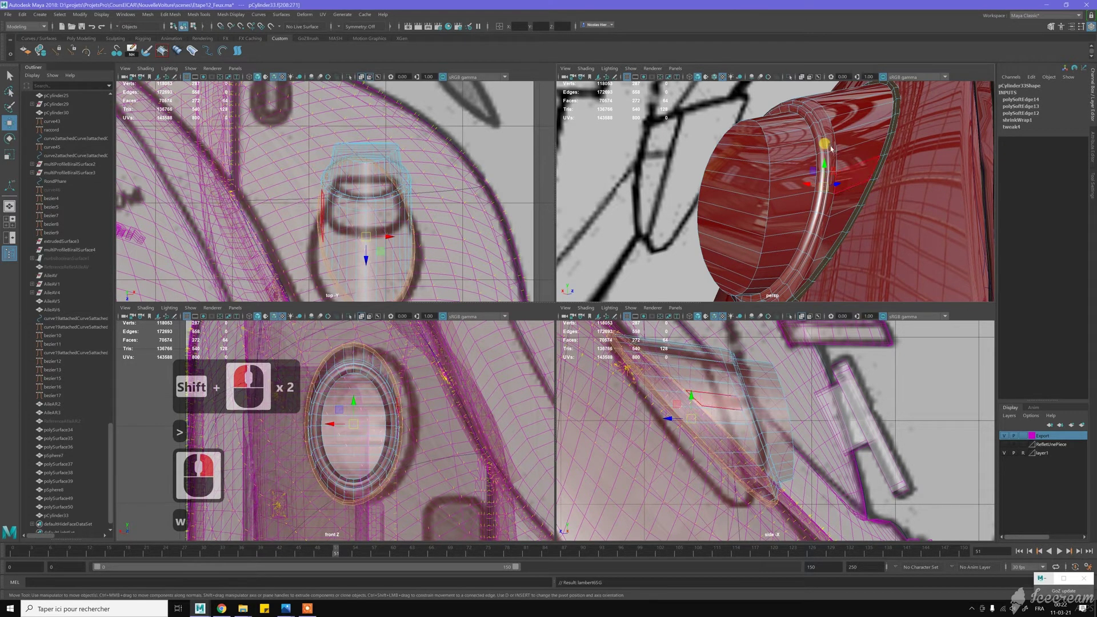
# - Assign the chrome material to the face loops of the raised ring around the taillight lens
pyautogui.click(821, 160)
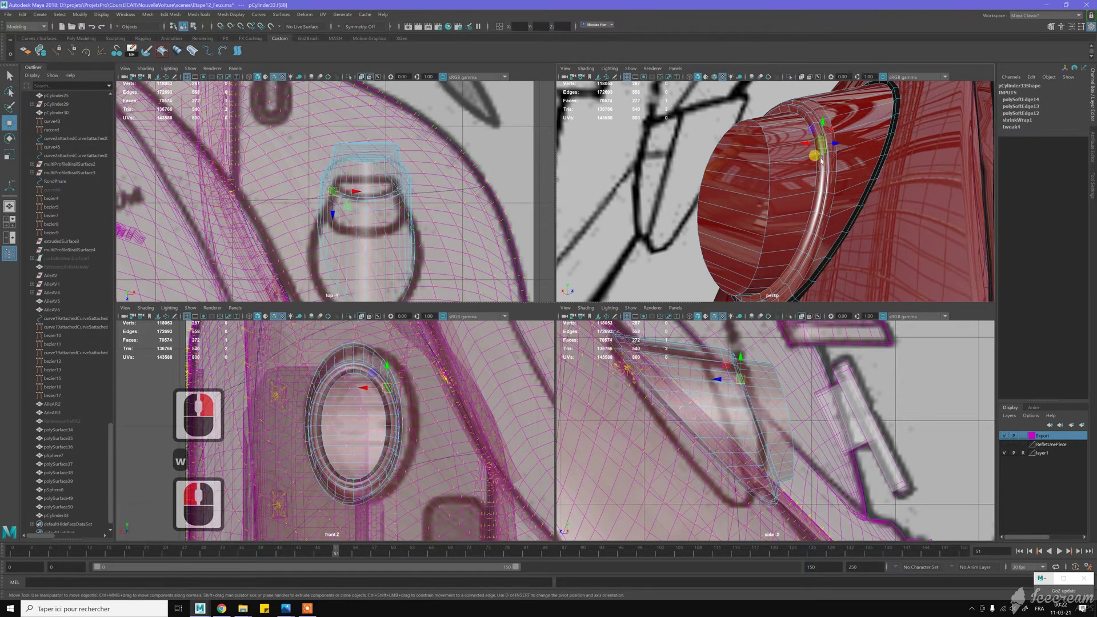
pyautogui.keyDown('shift'); pyautogui.doubleClick(822, 160); pyautogui.keyUp('shift')
pyautogui.scroll(2, 837, 151)
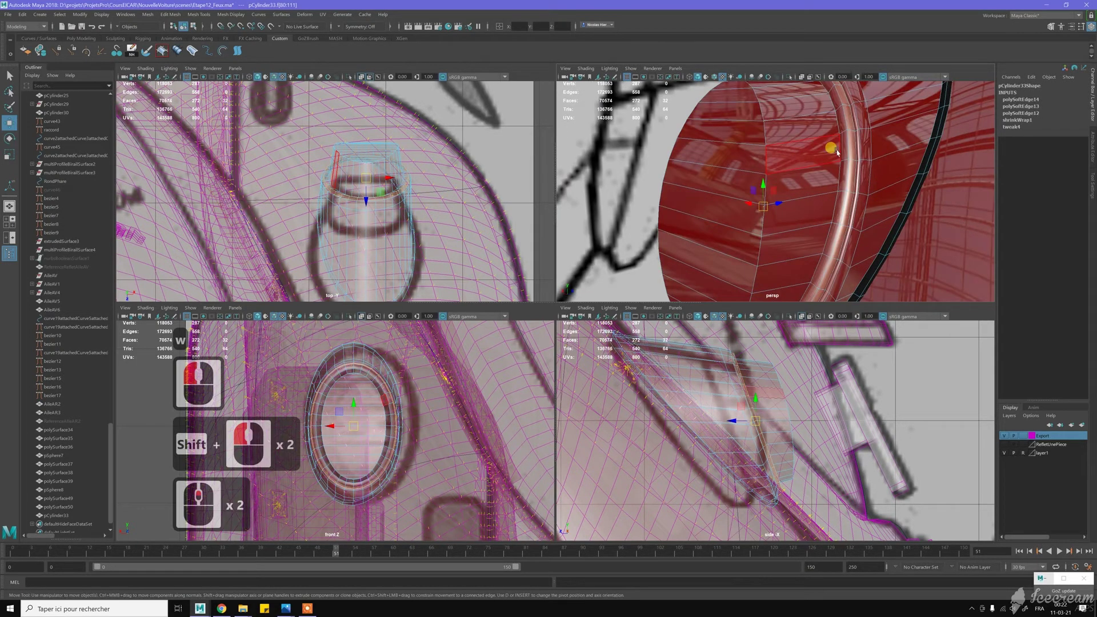
pyautogui.keyDown('shift'); pyautogui.doubleClick(840, 172); pyautogui.keyUp('shift')
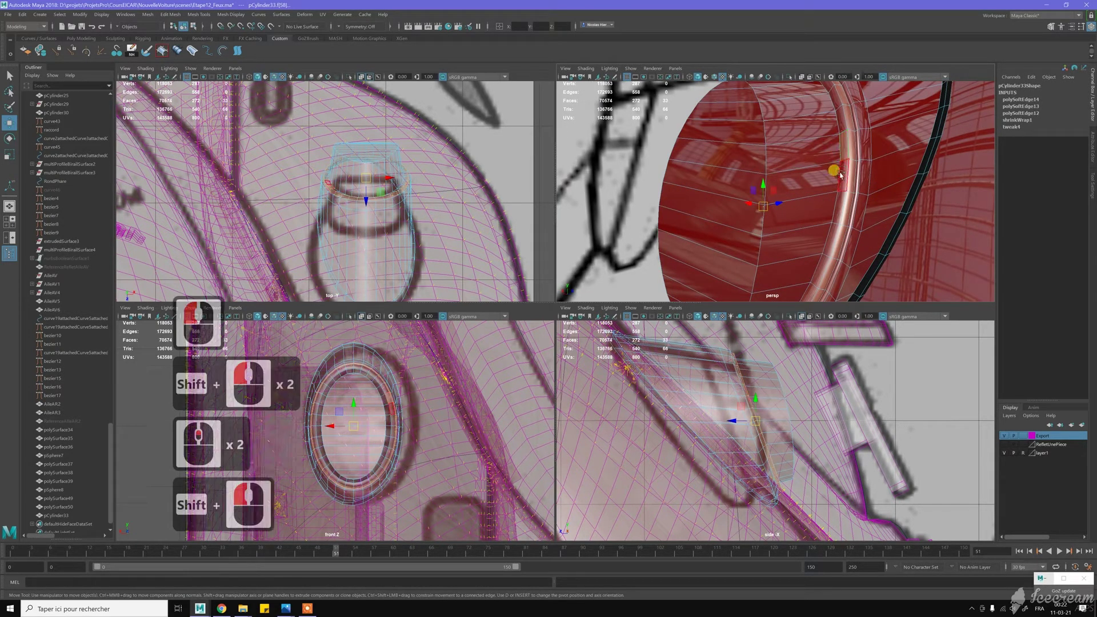
pyautogui.keyDown('shift'); pyautogui.click(841, 174); pyautogui.keyUp('shift')
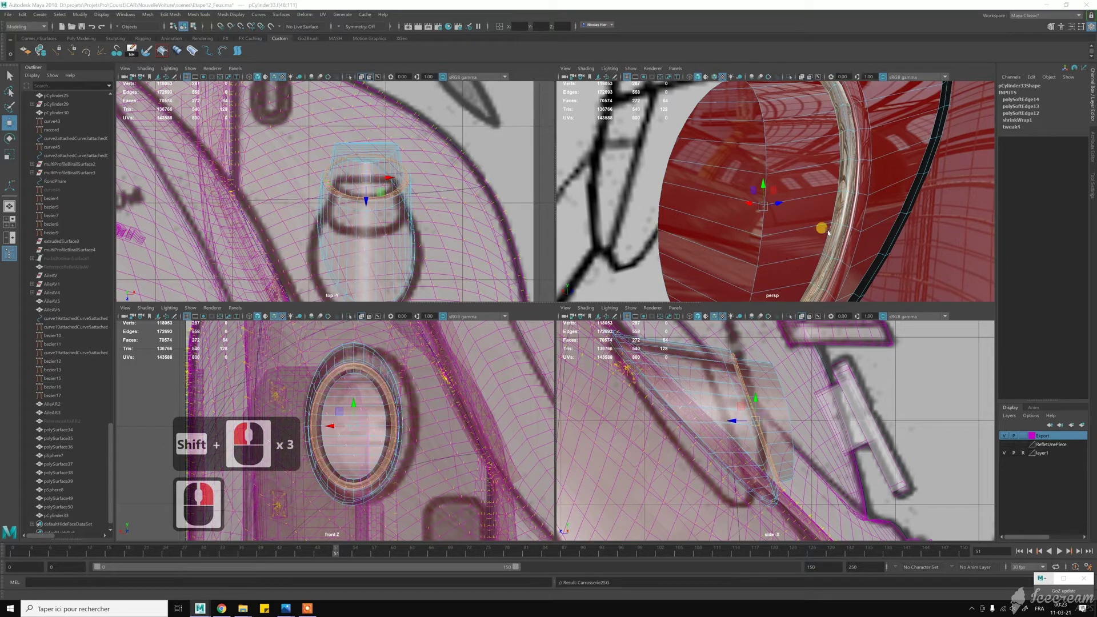
pyautogui.press('w')
# - Return the taillight to object selection and delete its non-deformer history
pyautogui.scroll(-2, 784, 186)
pyautogui.keyDown('alt'); pyautogui.moveTo(784, 187); pyautogui.dragTo(852, 189); pyautogui.keyUp('alt')
pyautogui.keyDown('alt'); pyautogui.moveTo(877, 132); pyautogui.dragTo(828, 170); pyautogui.keyUp('alt')
pyautogui.rightClick(828, 170)
pyautogui.click(820, 226)
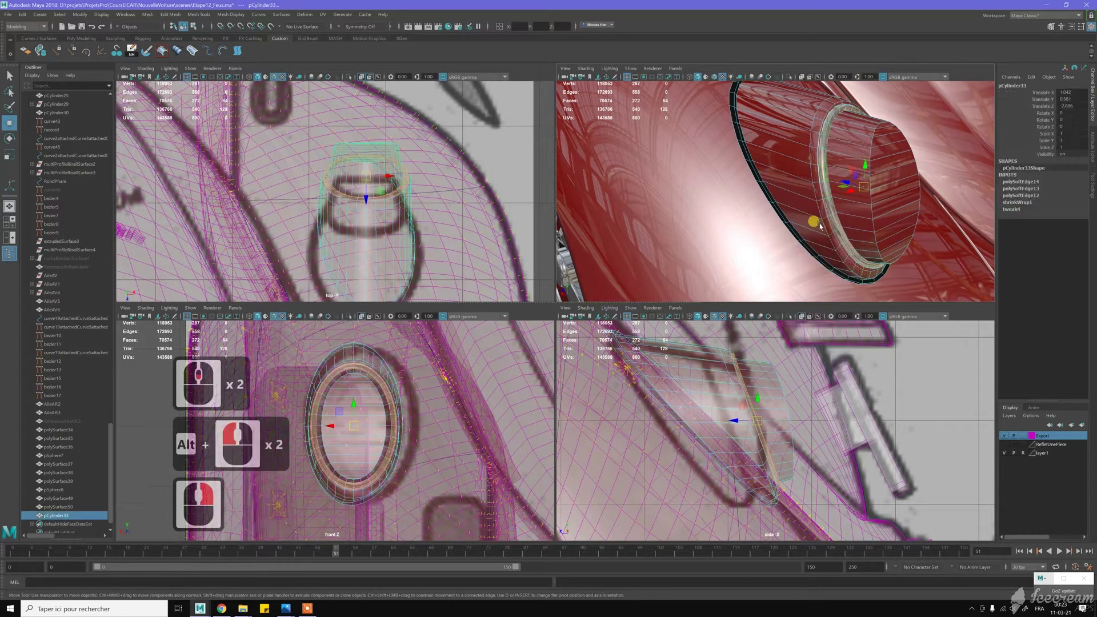
pyautogui.keyDown('alt'); pyautogui.moveTo(814, 230); pyautogui.dragTo(807, 215, button='middle'); pyautogui.keyUp('alt')
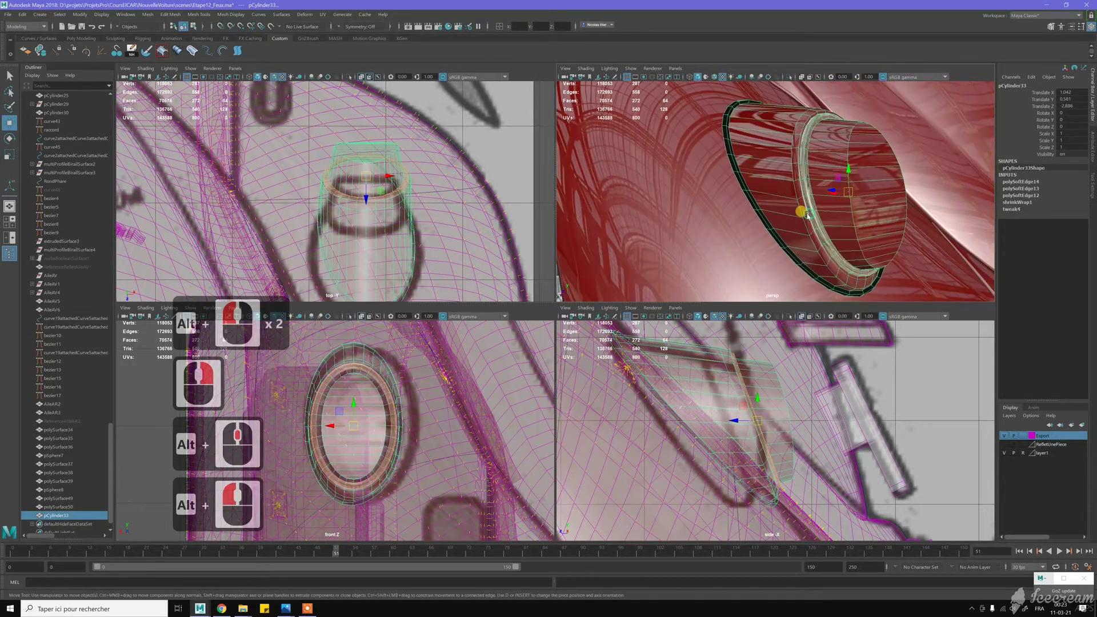
pyautogui.hotkey('alt', 'd')
# - Duplicate the VitreOrange_NormalMap material as VitreRouge and make its colour pure red
pyautogui.click(808, 214)
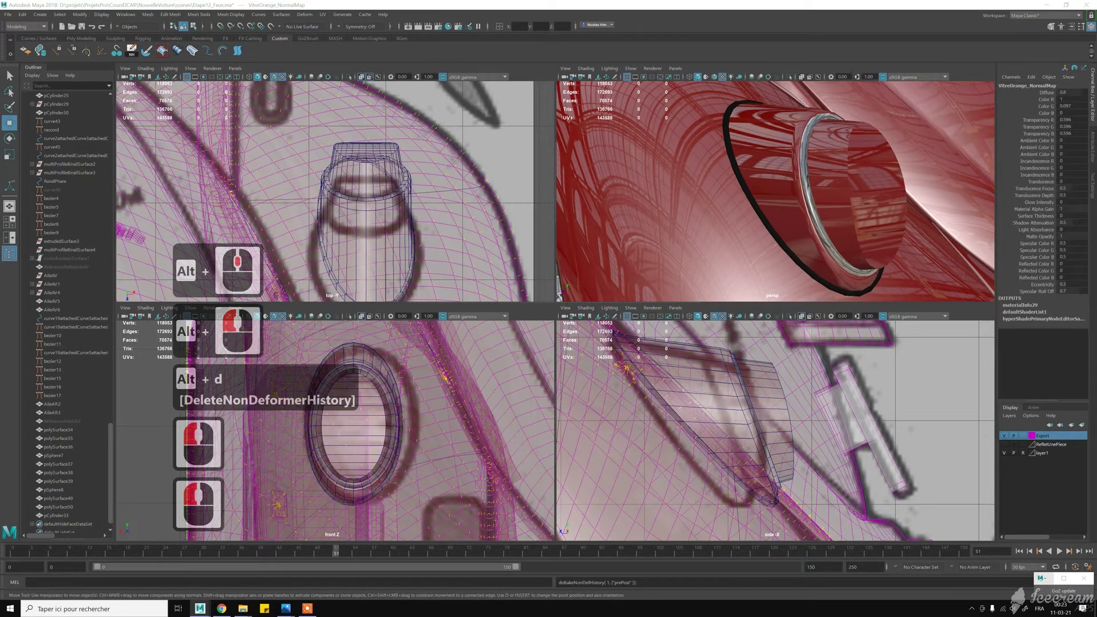
pyautogui.hotkey('ctrl', 'd')
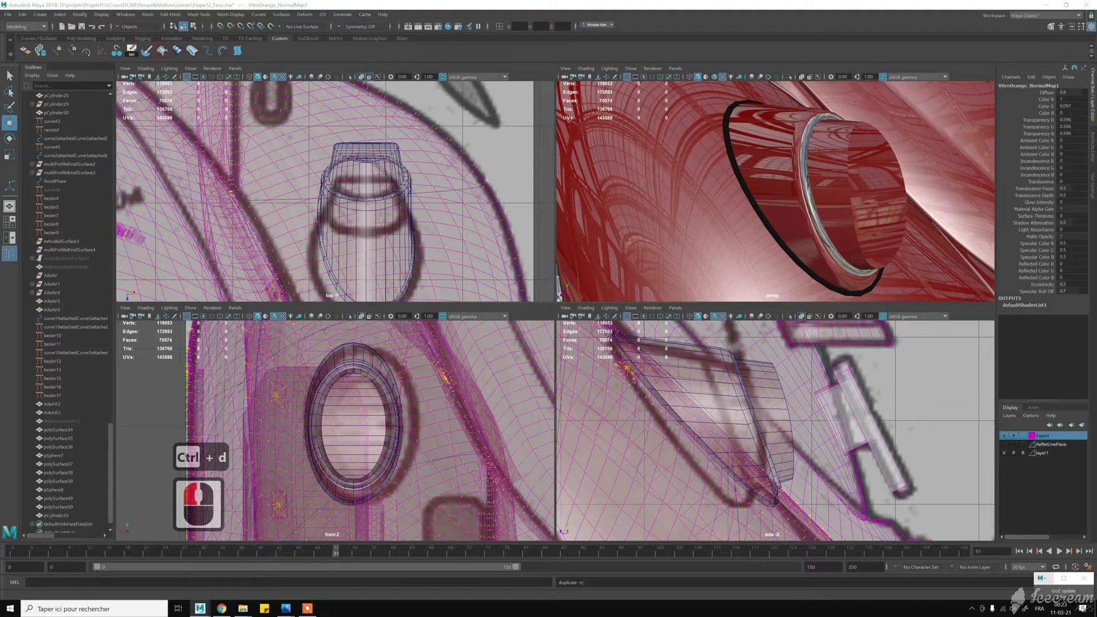
pyautogui.write('r')
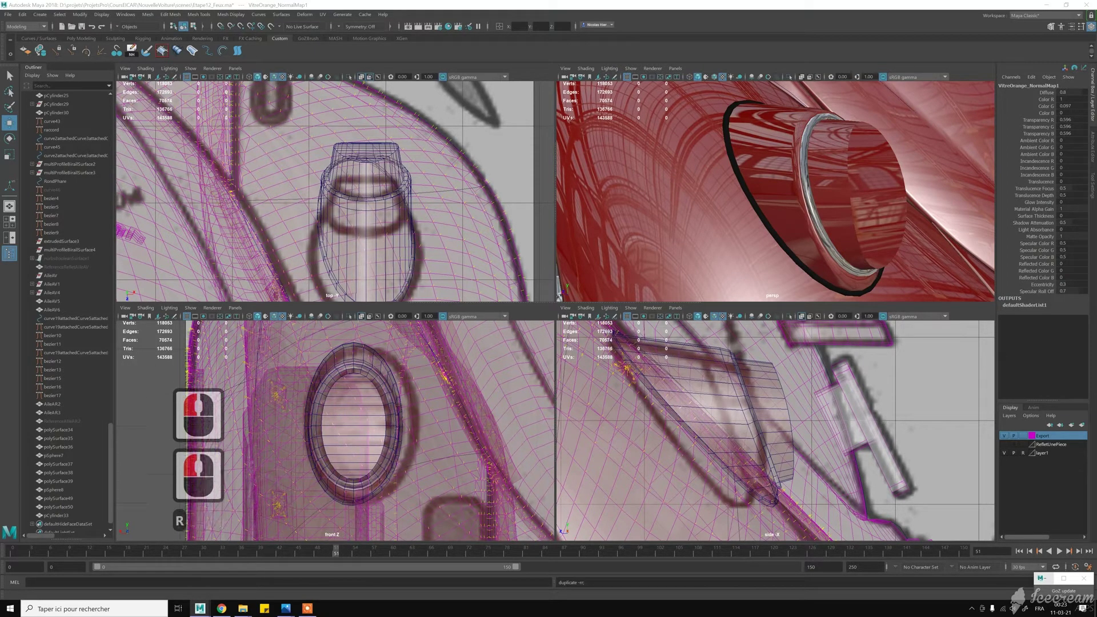
pyautogui.write('uge')
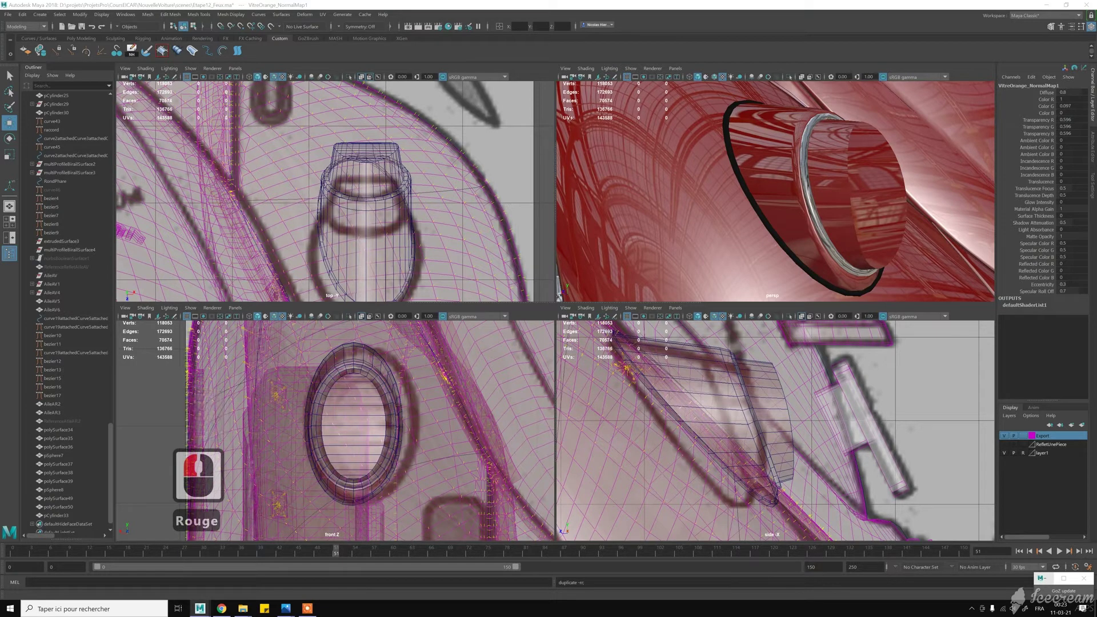
pyautogui.press('BackSpace')
pyautogui.press('BackSpace')
pyautogui.press('BackSpace')
pyautogui.press('BackSpace')
pyautogui.press('BackSpace')
pyautogui.press('BackSpace')
pyautogui.press('BackSpace')
pyautogui.press('BackSpace')
pyautogui.press('BackSpace')
pyautogui.press('BackSpace')
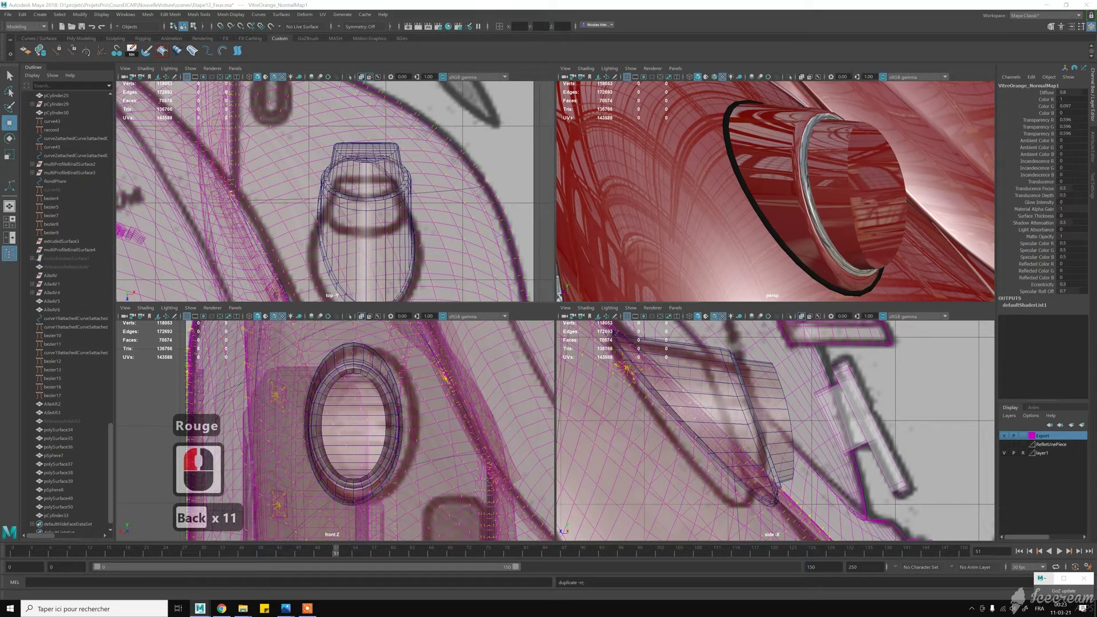
pyautogui.press('Return')
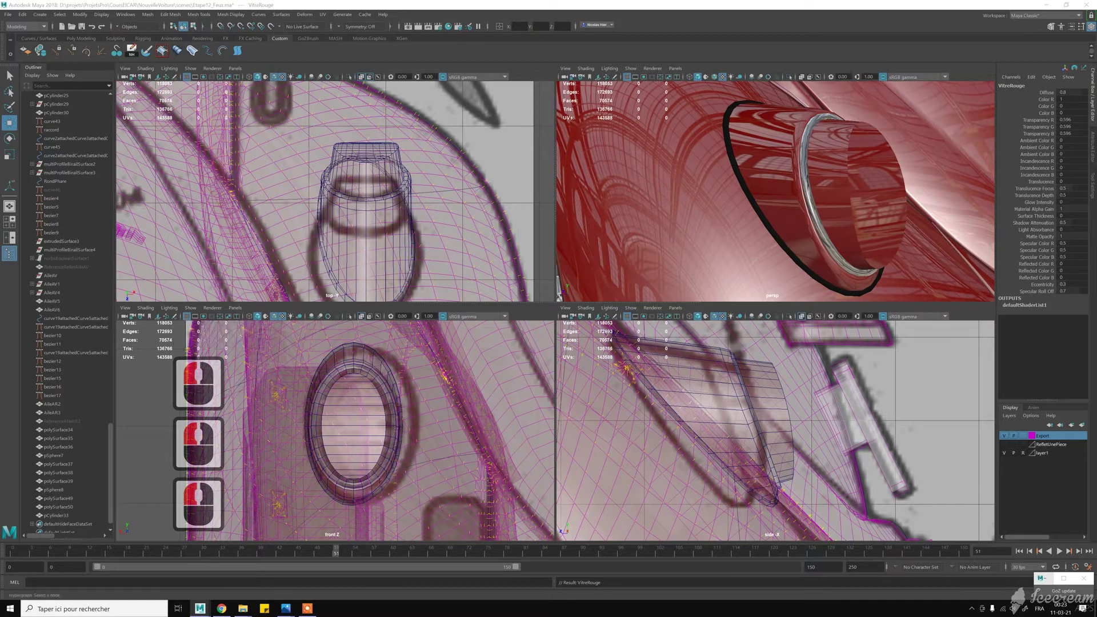
# - Assign the VitreRouge material to all lens faces inside the chrome ring, leaving the ring's own faces out
pyautogui.click(869, 163)
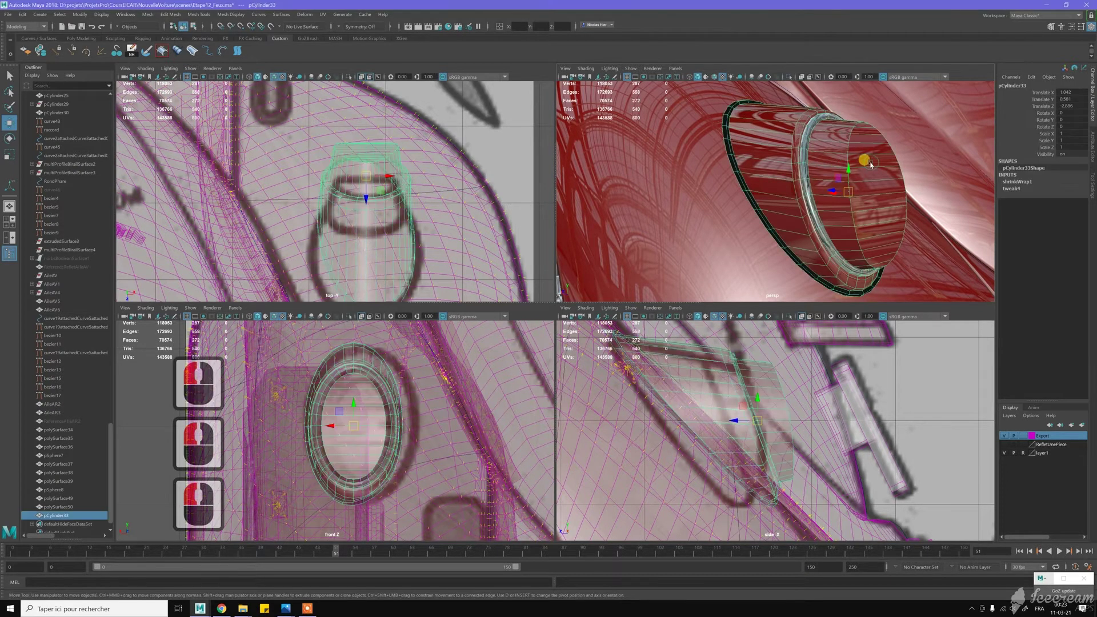
pyautogui.moveTo(871, 166); pyautogui.dragTo(866, 192, button='right')
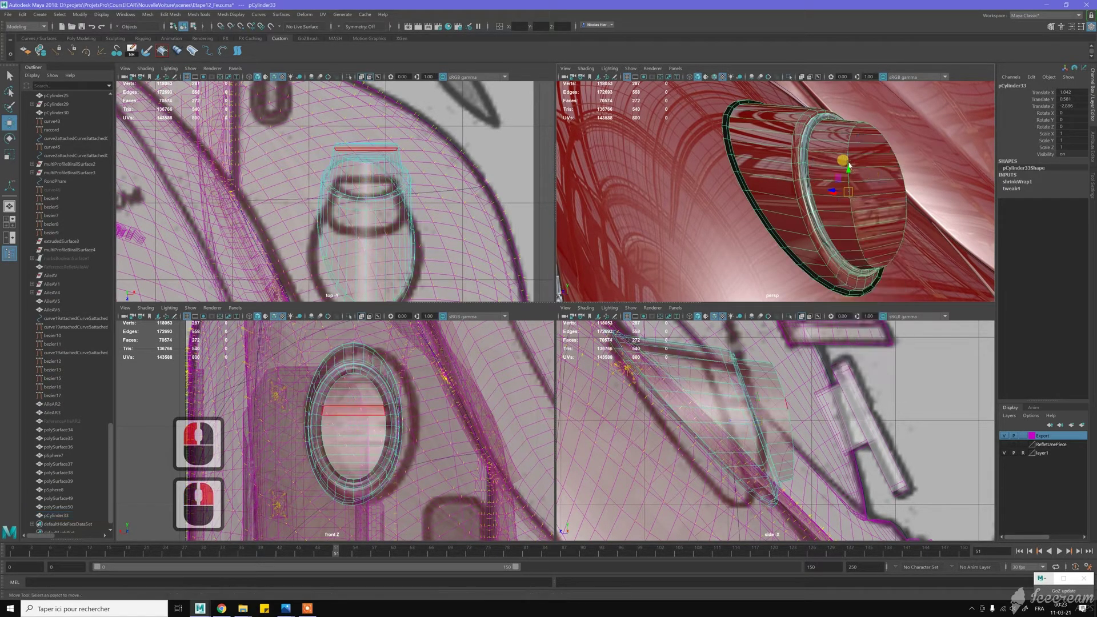
pyautogui.click(839, 165)
pyautogui.keyDown('shift'); pyautogui.doubleClick(840, 176); pyautogui.keyUp('shift')
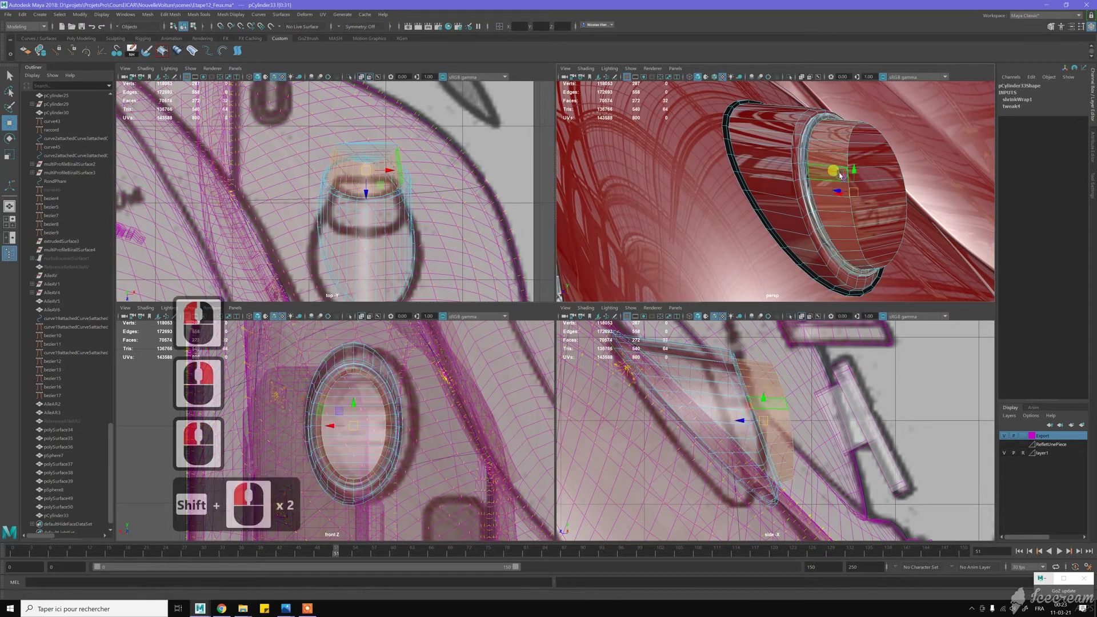
pyautogui.hotkey('shift', '.')
pyautogui.hotkey('shift', ',')
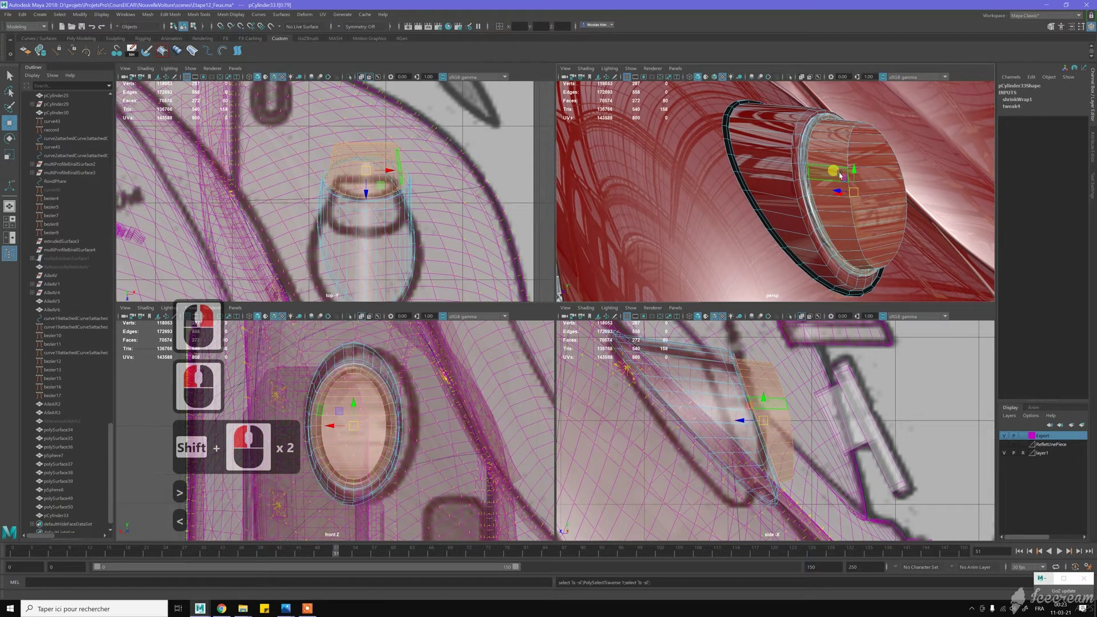
pyautogui.hotkey('shift', ',')
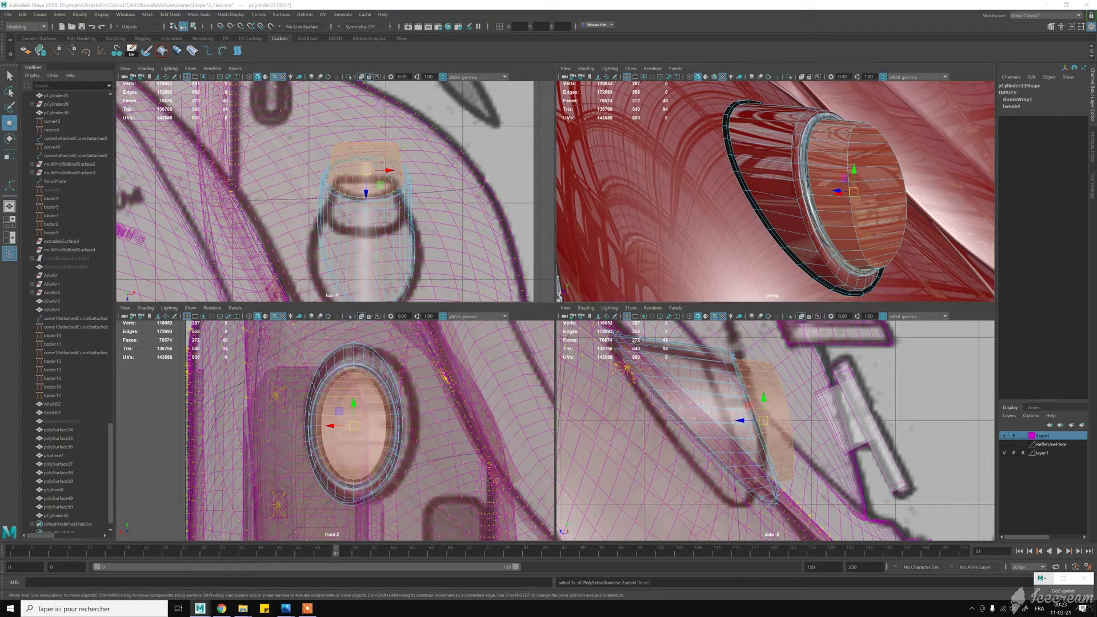
pyautogui.moveTo(857, 228); pyautogui.dragTo(943, 229, button='right')
pyautogui.press('w')
pyautogui.moveTo(840, 155); pyautogui.dragTo(863, 141, button='right')
pyautogui.scroll(-5, 726, 216)
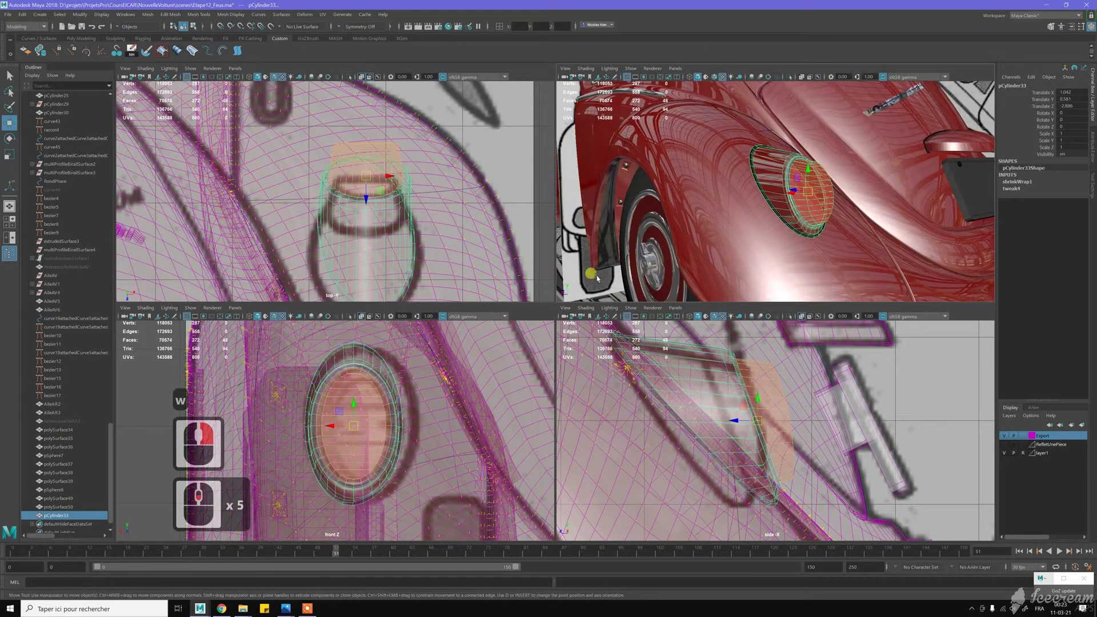
pyautogui.click(710, 223)
# - Inspect the transparent red lens up close and compare it with the taillight reference photo in Photos
pyautogui.keyDown('alt'); pyautogui.moveTo(694, 228); pyautogui.dragTo(829, 165); pyautogui.keyUp('alt')
pyautogui.keyDown('alt'); pyautogui.scroll(5, 826, 165); pyautogui.keyUp('alt')
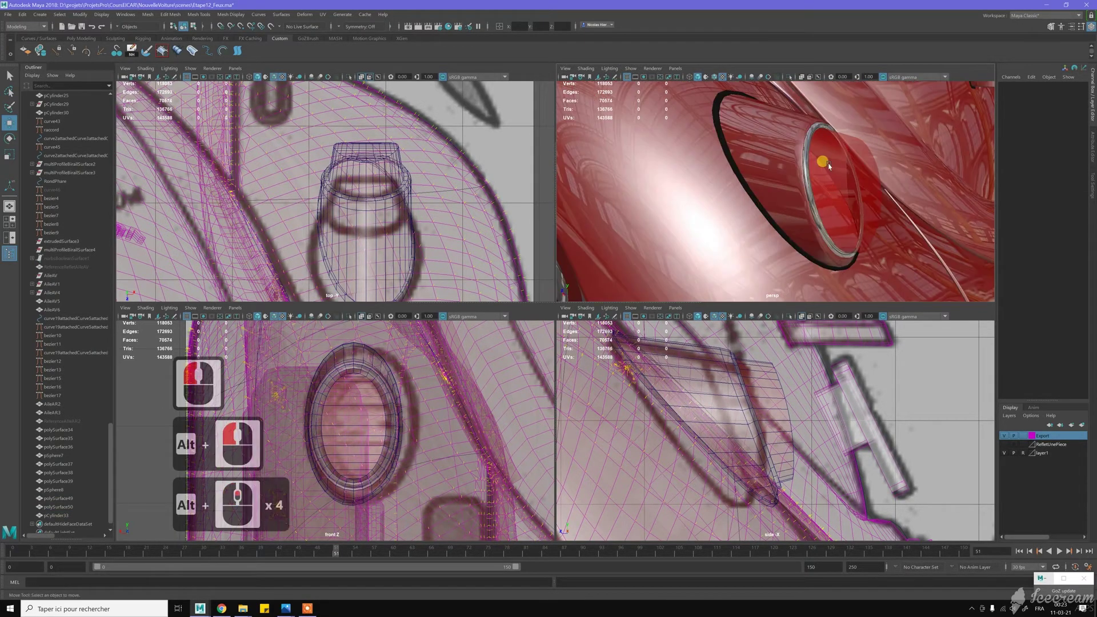
pyautogui.moveTo(804, 158)
pyautogui.keyDown('alt'); pyautogui.mouseDown()
pyautogui.moveTo(807, 143)
pyautogui.moveTo(755, 147)
pyautogui.moveTo(805, 149)
pyautogui.mouseUp(); pyautogui.keyUp('alt')
pyautogui.keyDown('alt'); pyautogui.moveTo(805, 150); pyautogui.dragTo(798, 159, button='right'); pyautogui.keyUp('alt')
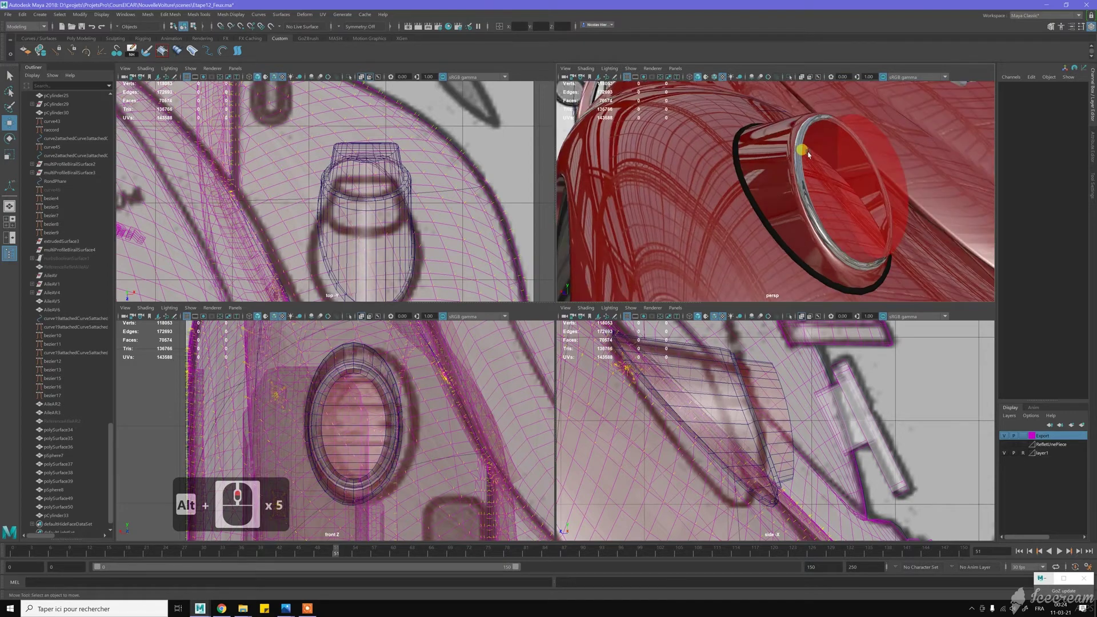
pyautogui.click(286, 608)
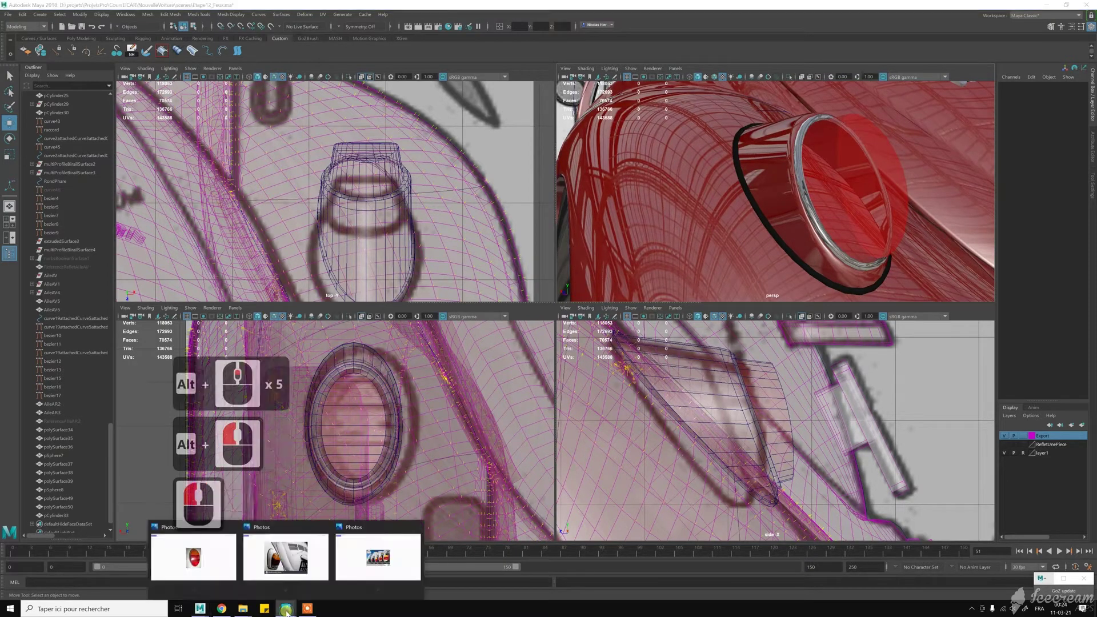
pyautogui.click(216, 555)
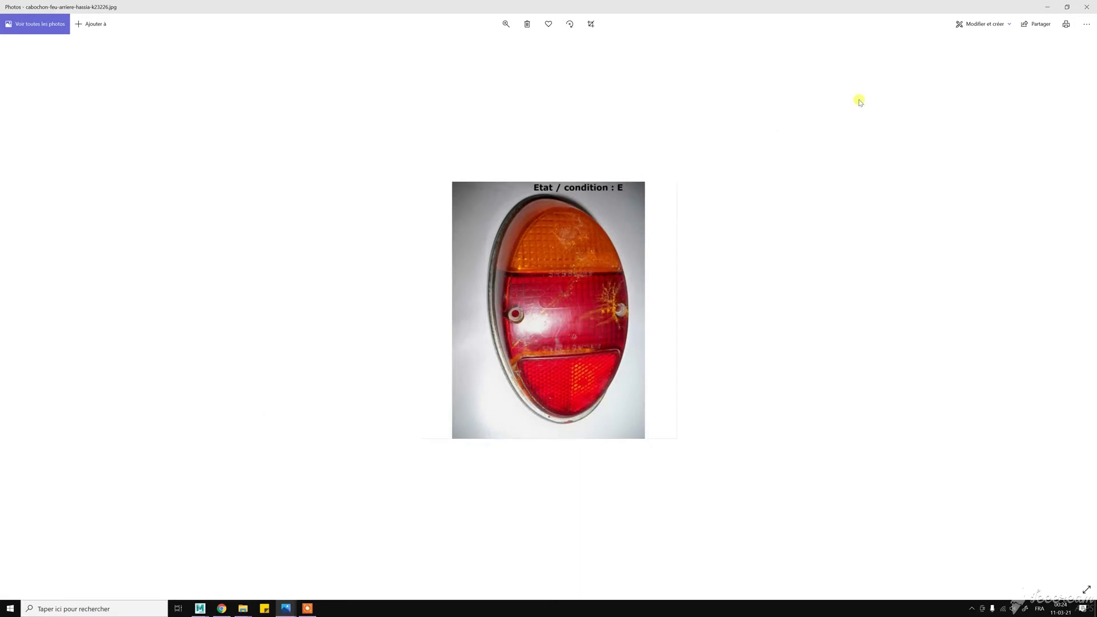
pyautogui.click(1047, 7)
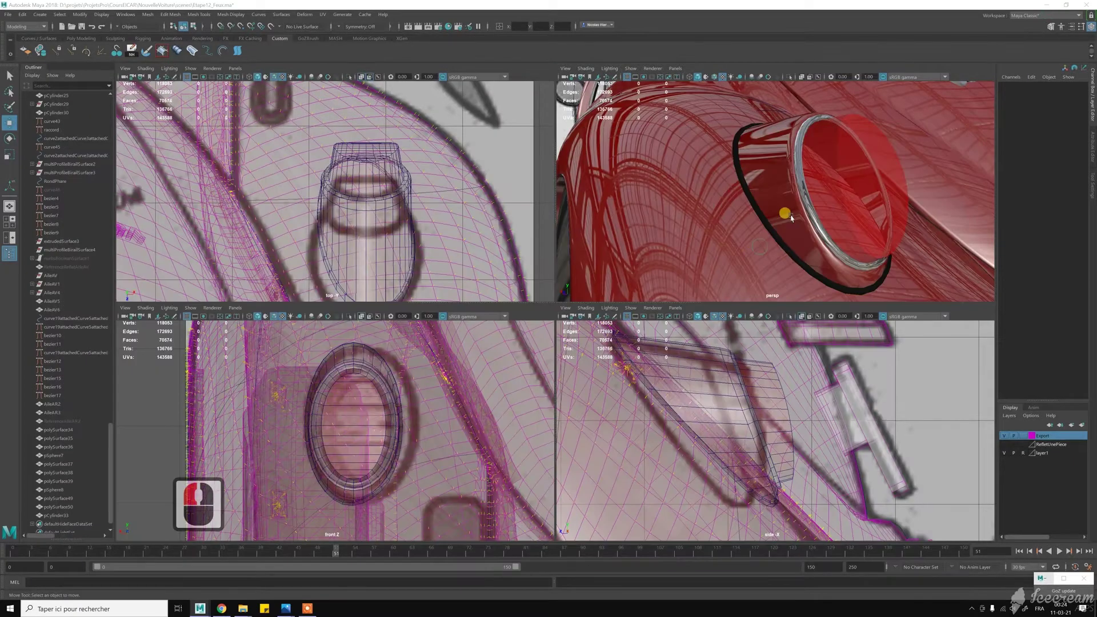
# - Delete the full construction history of the taillight mesh
pyautogui.click(818, 182)
pyautogui.keyDown('alt'); pyautogui.moveTo(815, 162); pyautogui.dragTo(796, 171); pyautogui.keyUp('alt')
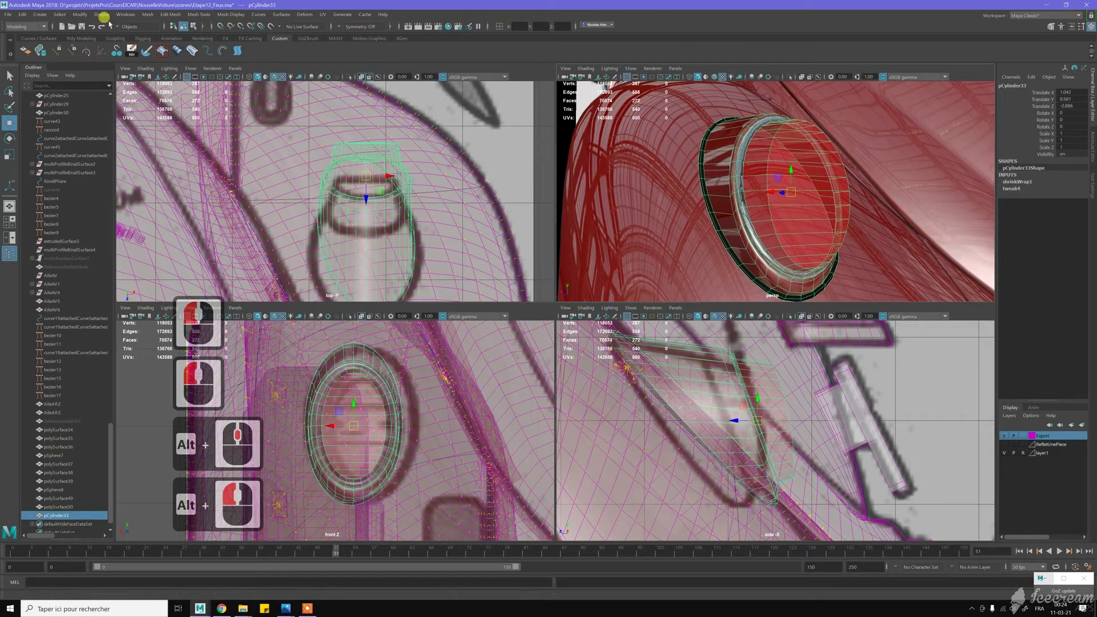
pyautogui.click(22, 15)
pyautogui.moveTo(68, 116)
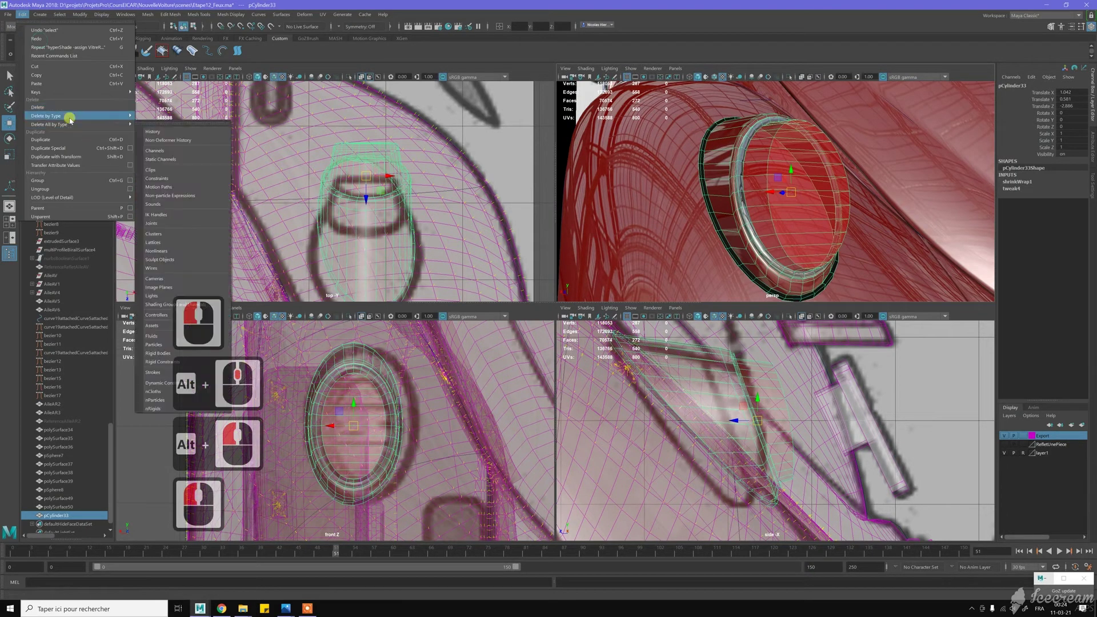
pyautogui.click(152, 123)
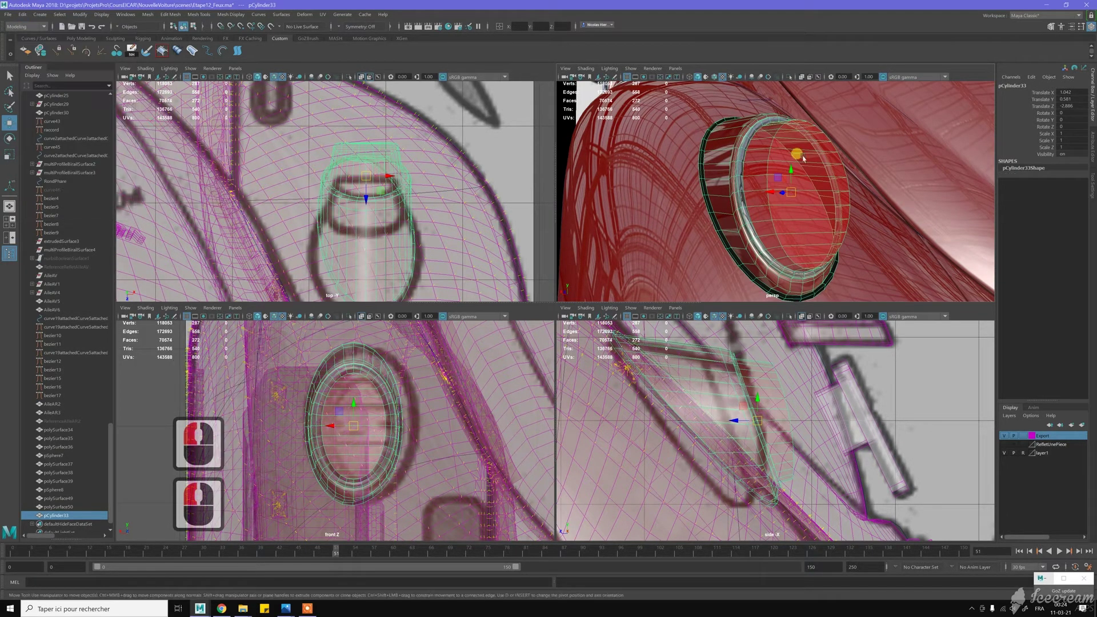
# - Bevel the outer edge loop around the front of the red taillight lens
pyautogui.keyDown('alt'); pyautogui.moveTo(696, 140); pyautogui.dragTo(778, 160); pyautogui.keyUp('alt')
pyautogui.moveTo(777, 160); pyautogui.dragTo(780, 142, button='right')
pyautogui.click(782, 195)
pyautogui.scroll(3, 781, 182)
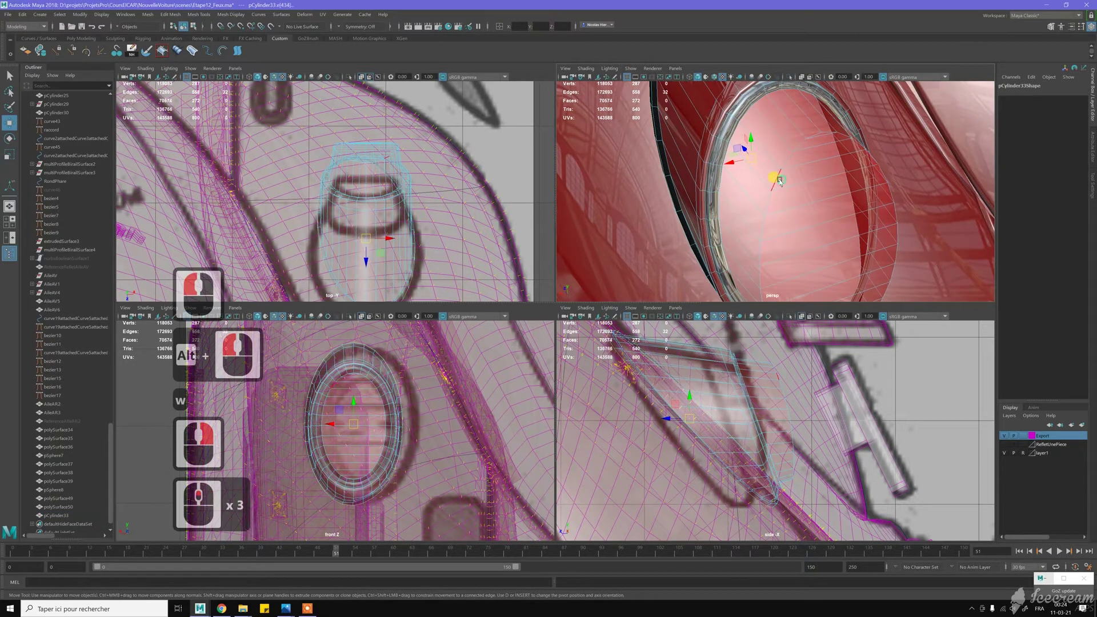
pyautogui.doubleClick(782, 216)
pyautogui.keyDown('alt'); pyautogui.moveTo(784, 217); pyautogui.dragTo(754, 180); pyautogui.keyUp('alt')
pyautogui.keyDown('shift'); pyautogui.doubleClick(759, 179); pyautogui.keyUp('shift')
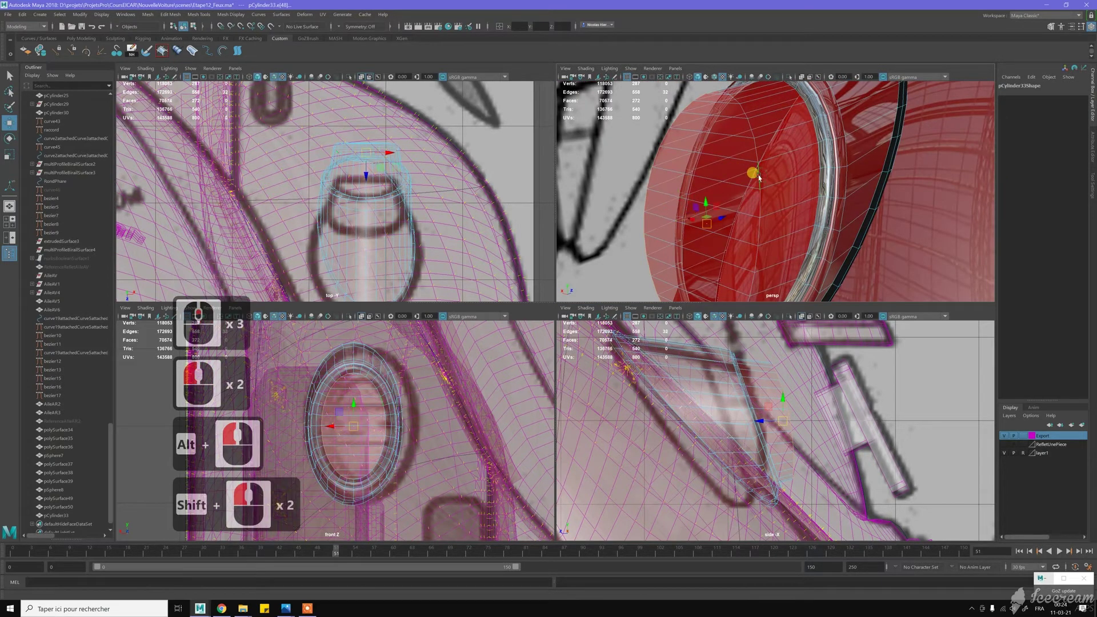
pyautogui.scroll(-2, 755, 179)
pyautogui.keyDown('alt'); pyautogui.moveTo(750, 181); pyautogui.dragTo(812, 167); pyautogui.keyUp('alt')
pyautogui.keyDown('shift'); pyautogui.moveTo(813, 166); pyautogui.dragTo(856, 170, button='right'); pyautogui.keyUp('shift')
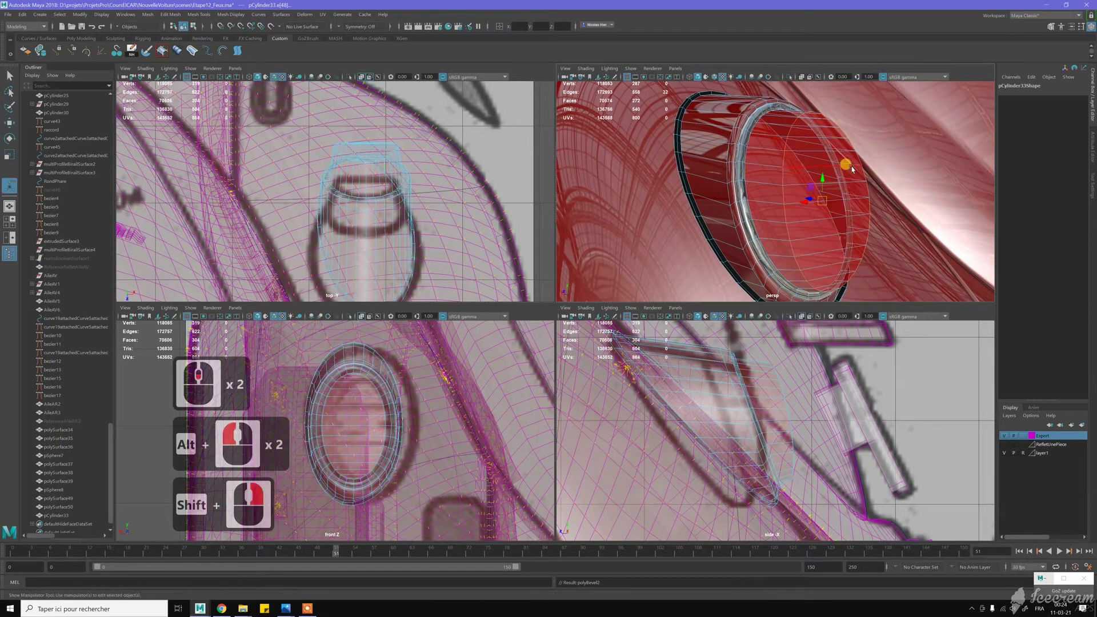
# - Set the lens bevel's Fraction to 3 and its Segments to 2
pyautogui.moveTo(822, 216); pyautogui.dragTo(840, 223)
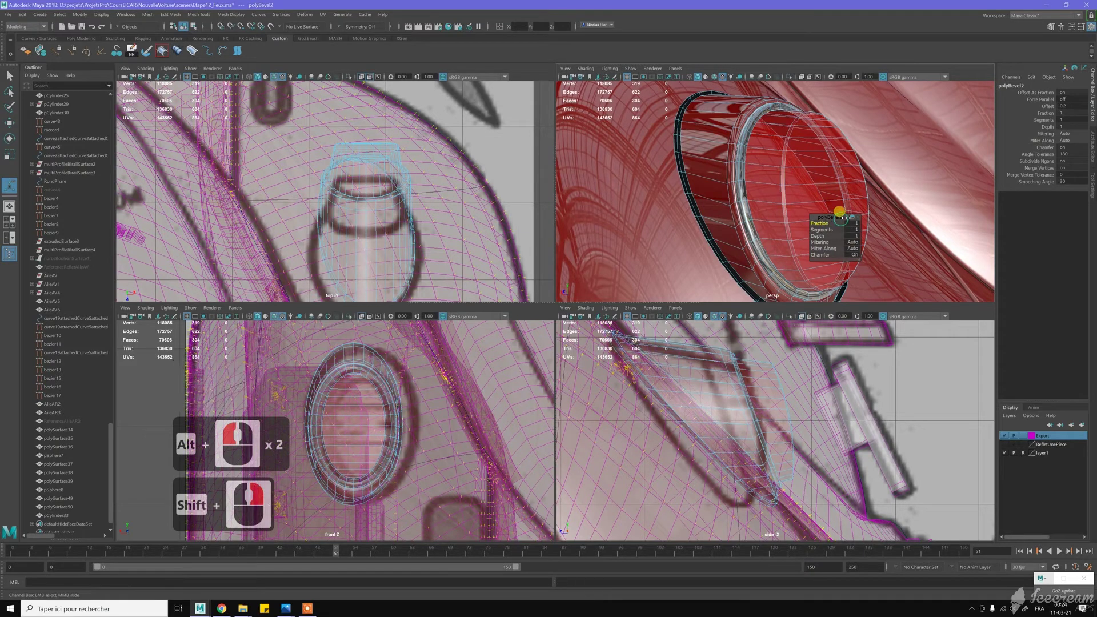
pyautogui.doubleClick(852, 220)
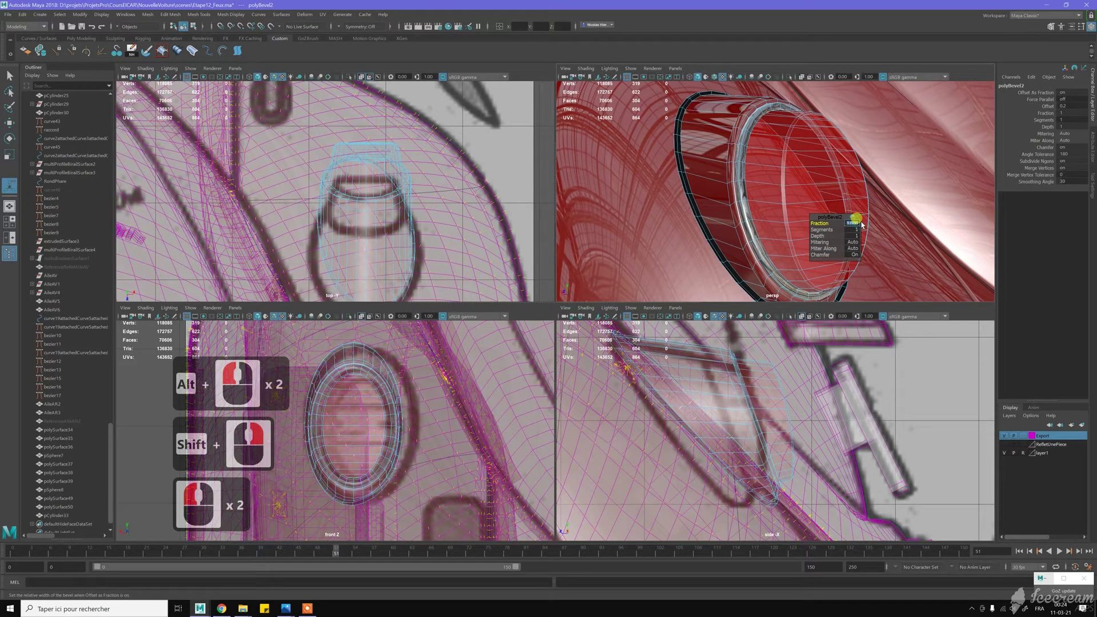
pyautogui.write('3')
pyautogui.press('Return')
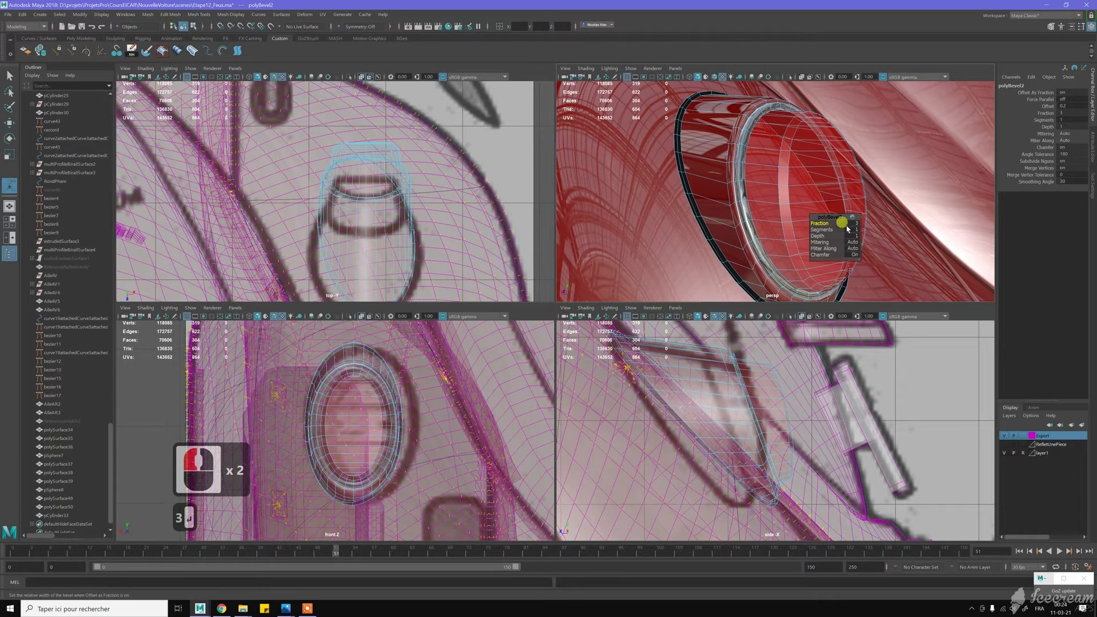
pyautogui.moveTo(828, 229); pyautogui.dragTo(835, 228)
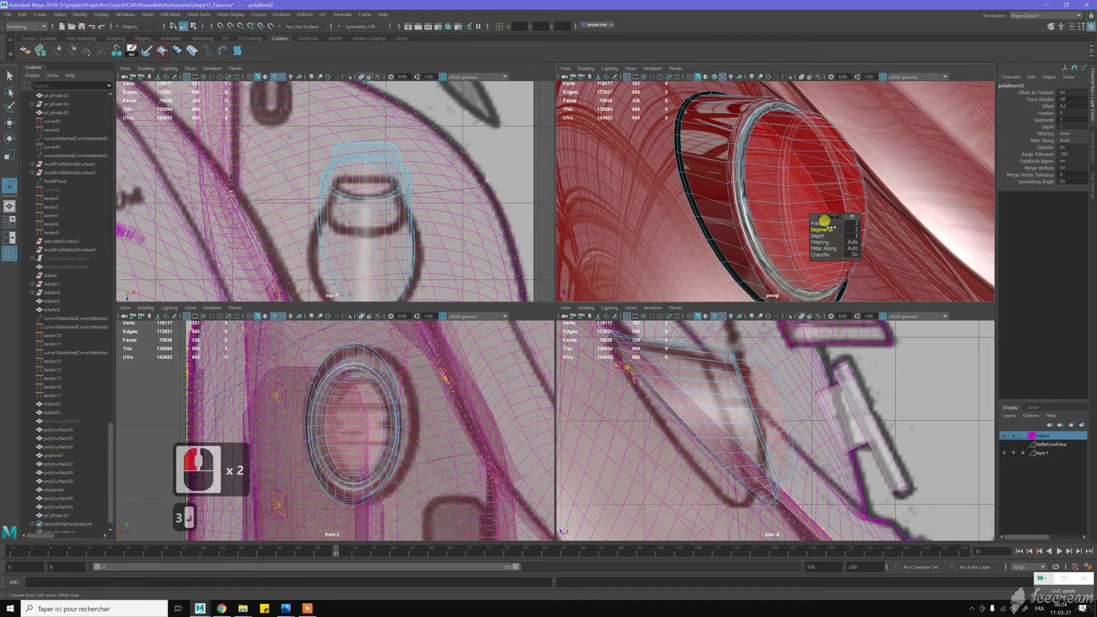
# - Soften the edge loop on the bevelled lens rim, and delete the taillight mesh's history
pyautogui.keyDown('alt'); pyautogui.moveTo(779, 165); pyautogui.dragTo(737, 165); pyautogui.keyUp('alt')
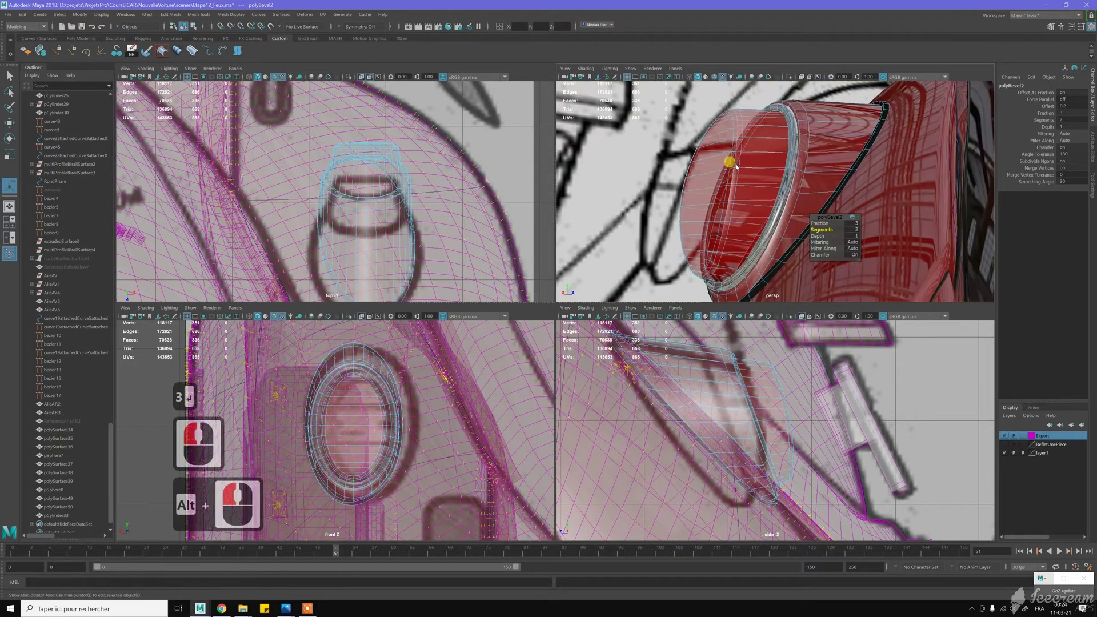
pyautogui.press('w')
pyautogui.doubleClick(734, 162)
pyautogui.keyDown('shift'); pyautogui.moveTo(733, 161); pyautogui.dragTo(772, 175, button='right'); pyautogui.keyUp('shift')
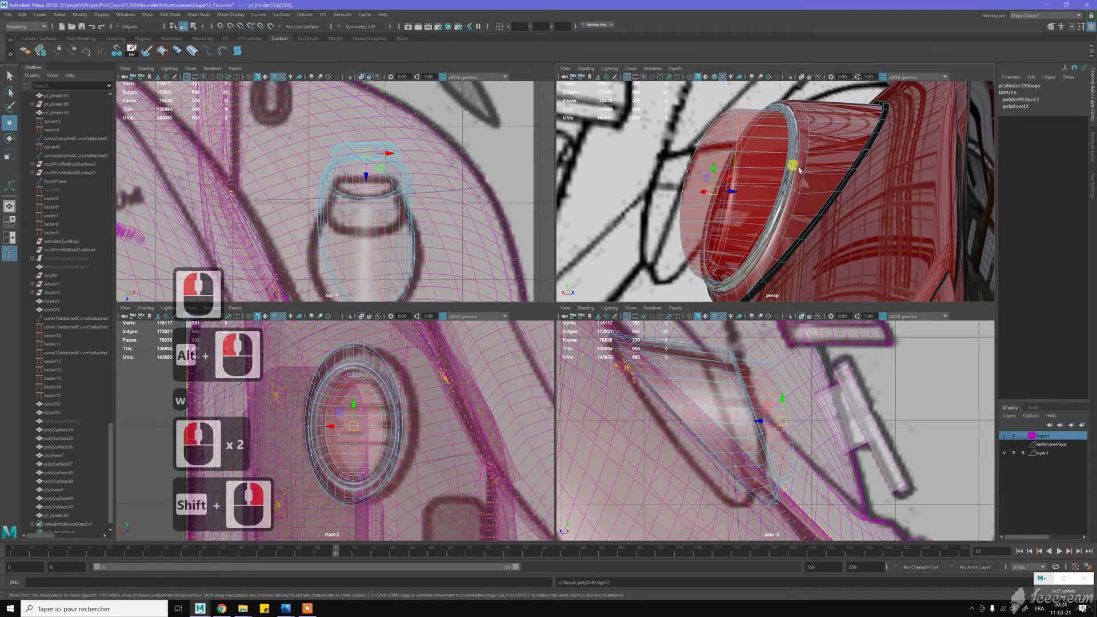
pyautogui.keyDown('alt'); pyautogui.moveTo(799, 170); pyautogui.dragTo(799, 143); pyautogui.keyUp('alt')
pyautogui.moveTo(799, 141)
pyautogui.mouseDown(button='right')
pyautogui.moveTo(827, 134)
pyautogui.moveTo(806, 139)
pyautogui.mouseUp(button='right')
pyautogui.keyDown('alt'); pyautogui.moveTo(806, 139); pyautogui.dragTo(819, 138); pyautogui.keyUp('alt')
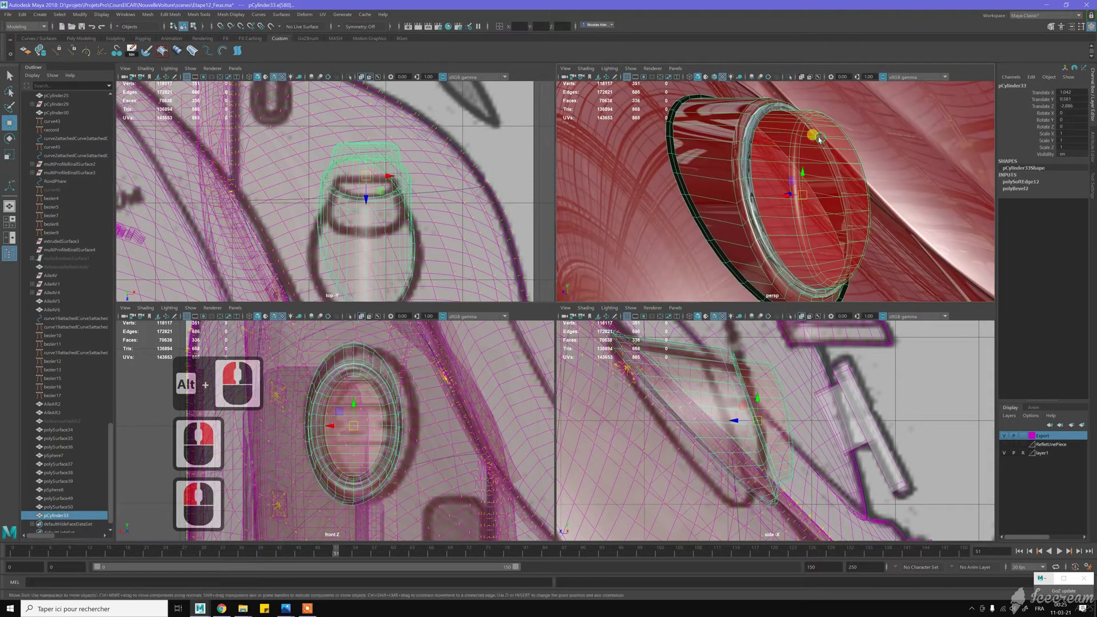
pyautogui.hotkey('alt', 'd')
pyautogui.keyDown('alt'); pyautogui.moveTo(809, 150); pyautogui.dragTo(828, 164); pyautogui.keyUp('alt')
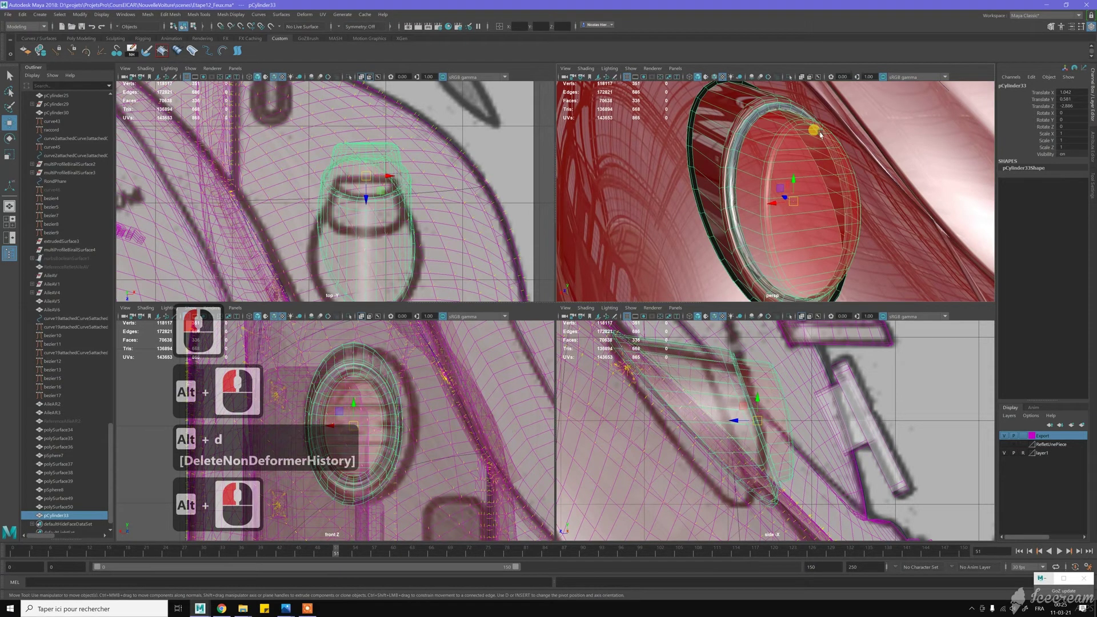
# - Detach the mesh along the edge loop where the red lens meets the chrome ring
pyautogui.moveTo(817, 139)
pyautogui.keyDown('alt'); pyautogui.mouseDown()
pyautogui.moveTo(795, 172)
pyautogui.moveTo(749, 157)
pyautogui.moveTo(837, 151)
pyautogui.moveTo(818, 149)
pyautogui.mouseUp(); pyautogui.keyUp('alt')
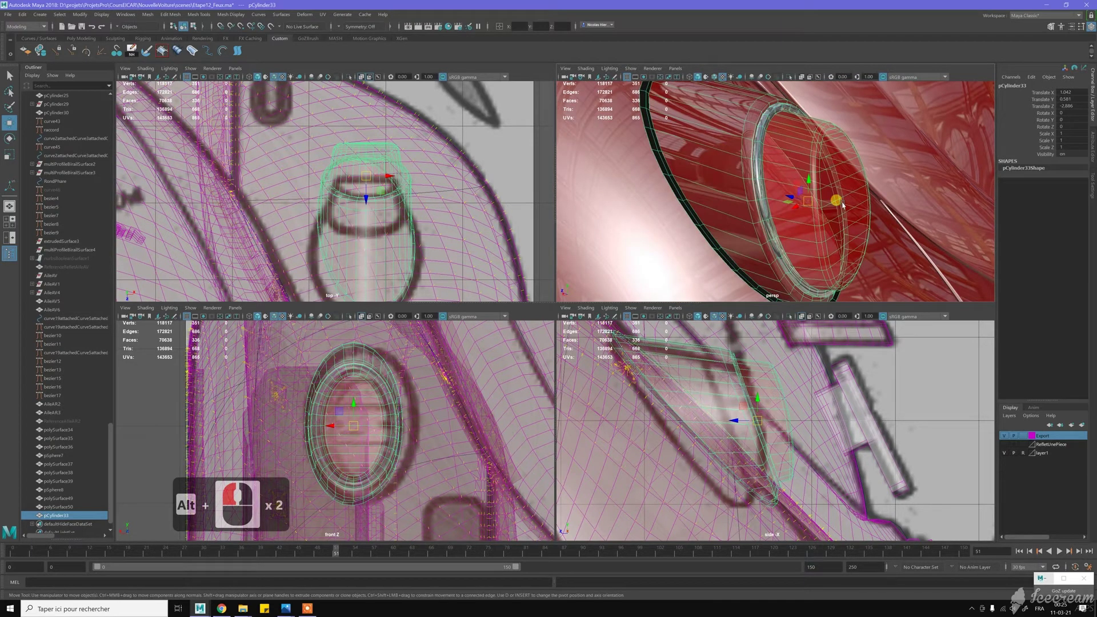
pyautogui.middleClick(823, 200)
pyautogui.keyDown('alt'); pyautogui.moveTo(823, 200); pyautogui.dragTo(820, 203); pyautogui.keyUp('alt')
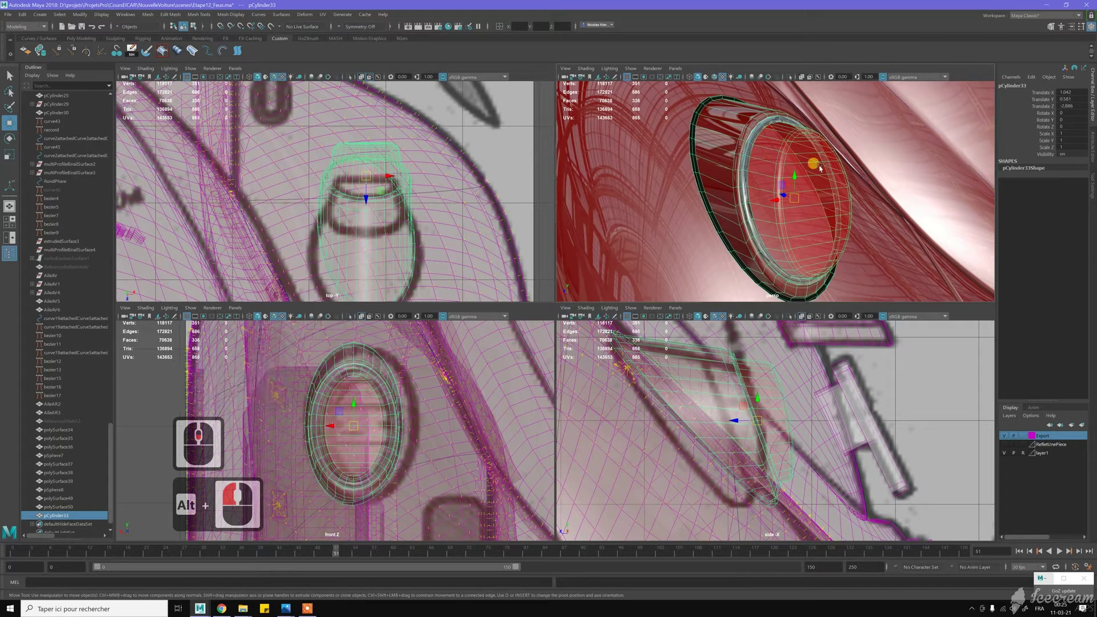
pyautogui.keyDown('alt'); pyautogui.moveTo(804, 222); pyautogui.dragTo(825, 227); pyautogui.keyUp('alt')
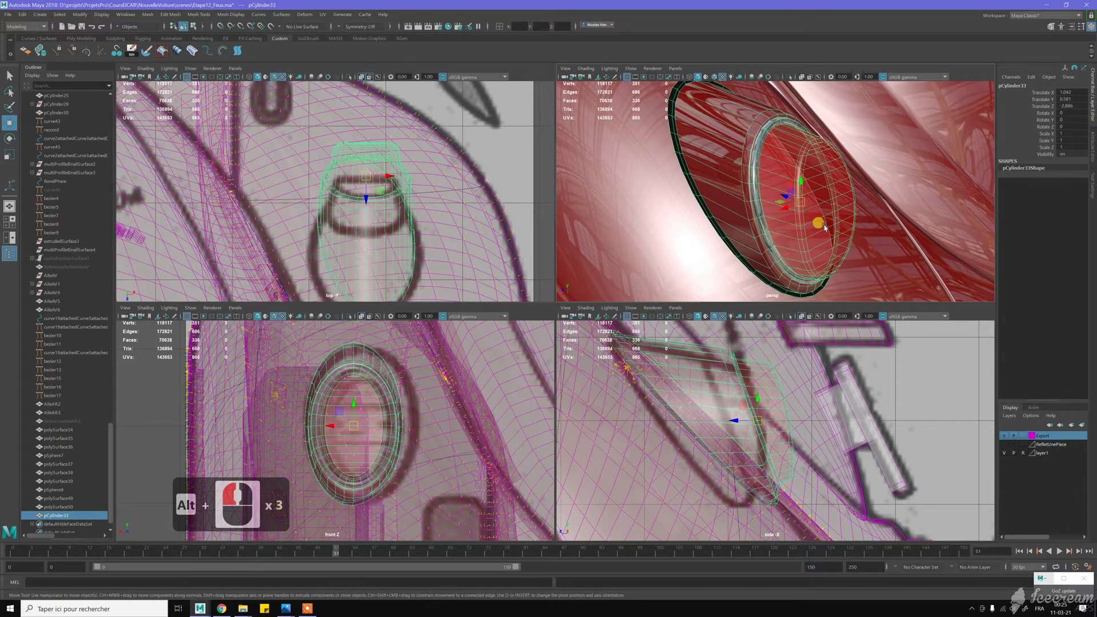
pyautogui.moveTo(796, 144); pyautogui.dragTo(762, 157, button='right')
pyautogui.doubleClick(768, 188)
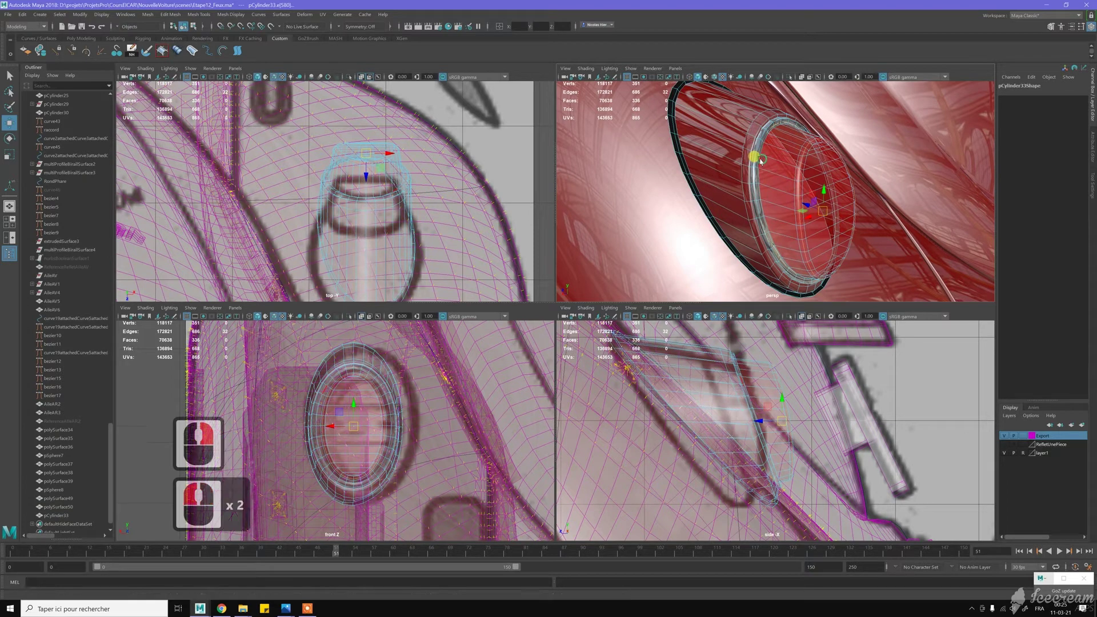
pyautogui.keyDown('alt'); pyautogui.moveTo(774, 191); pyautogui.dragTo(735, 182); pyautogui.keyUp('alt')
pyautogui.keyDown('shift'); pyautogui.moveTo(735, 182); pyautogui.dragTo(732, 314, button='right'); pyautogui.keyUp('shift')
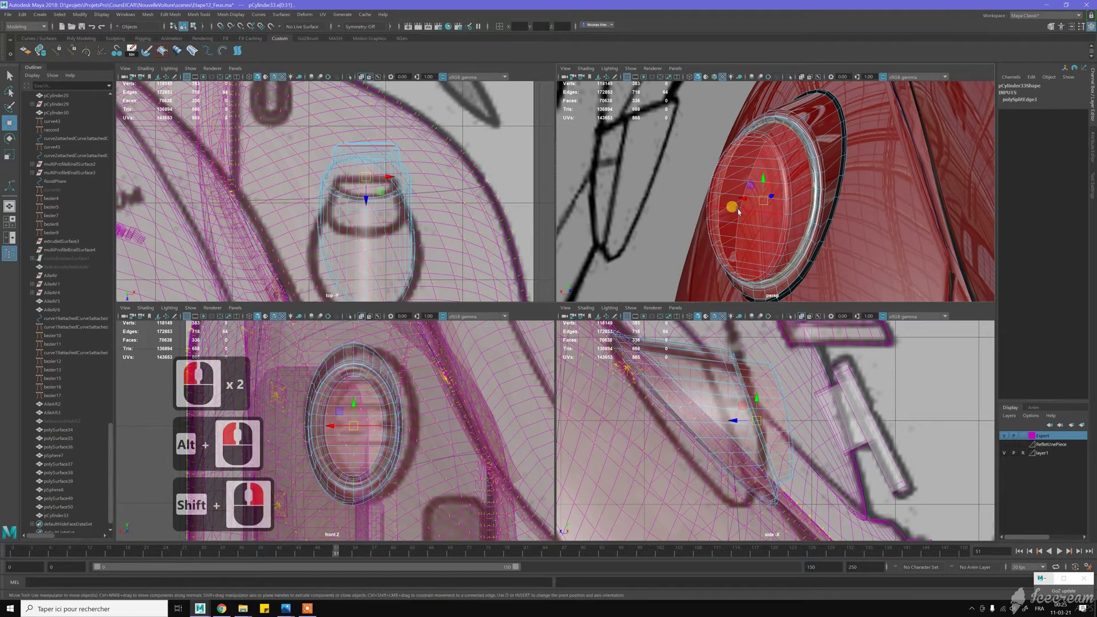
# - Extract all the red lens faces from the taillight into a separate mesh
pyautogui.press('w')
pyautogui.click(776, 167)
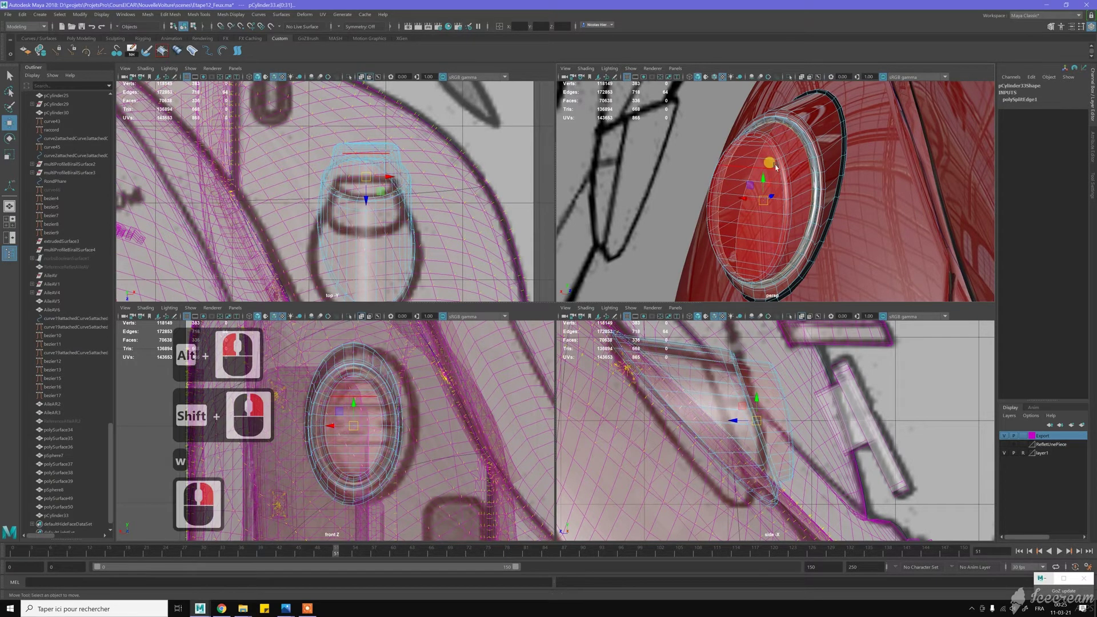
pyautogui.doubleClick(773, 154)
pyautogui.keyDown('alt'); pyautogui.moveTo(777, 139); pyautogui.dragTo(806, 155); pyautogui.keyUp('alt')
pyautogui.keyDown('shift'); pyautogui.moveTo(806, 154); pyautogui.dragTo(792, 289, button='right'); pyautogui.keyUp('shift')
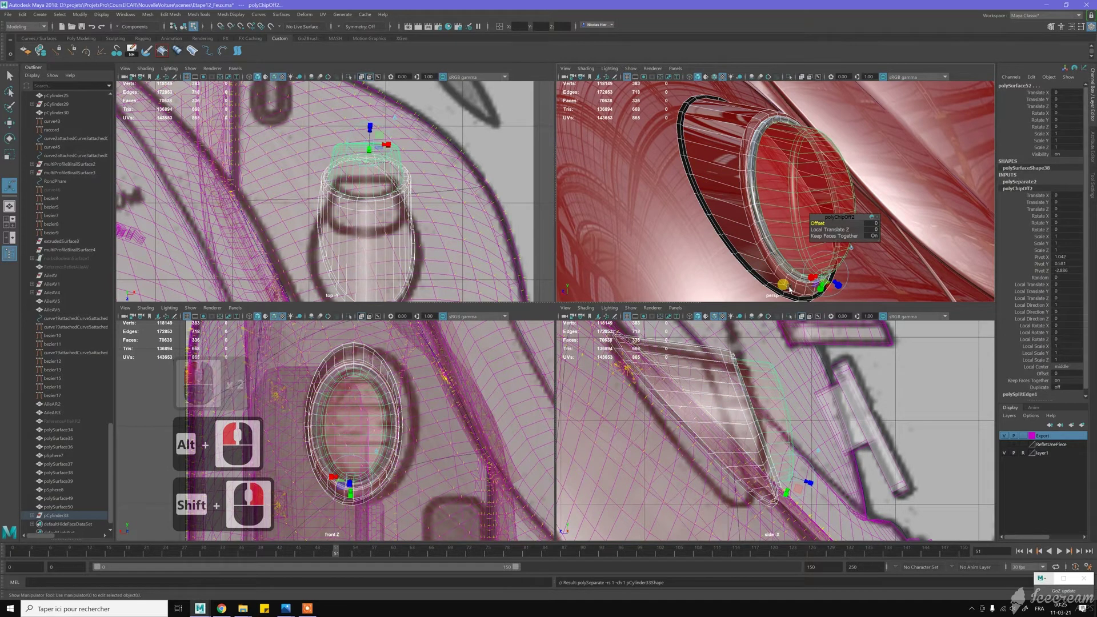
# - Unparent the lens and housing meshes and clean them up by deleting their history and freezing their transformations
pyautogui.press('p')
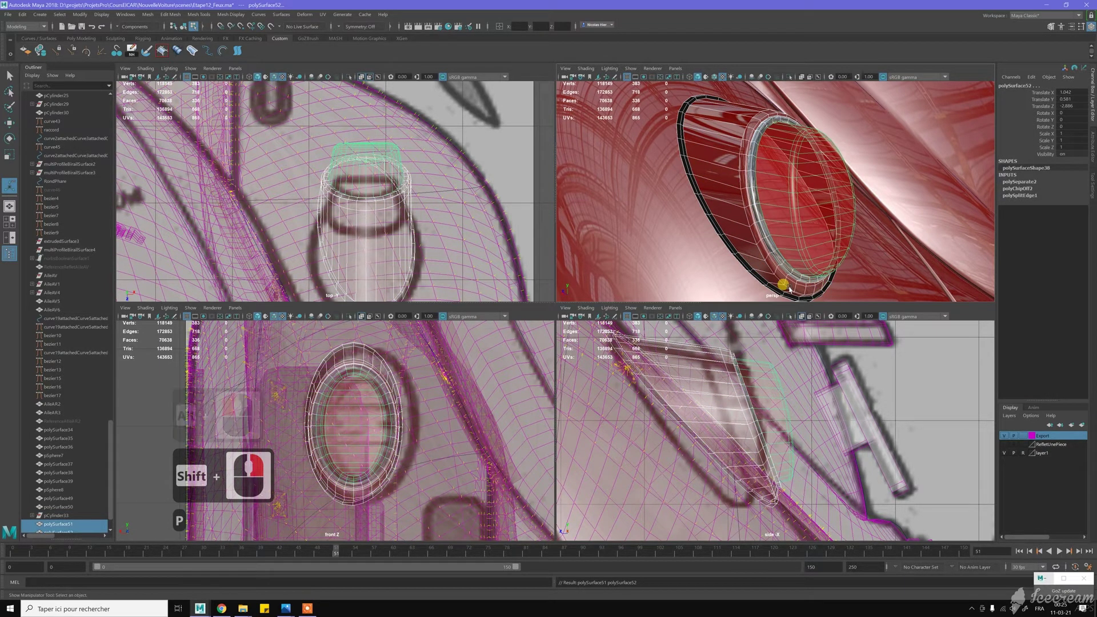
pyautogui.hotkey('alt', 'd')
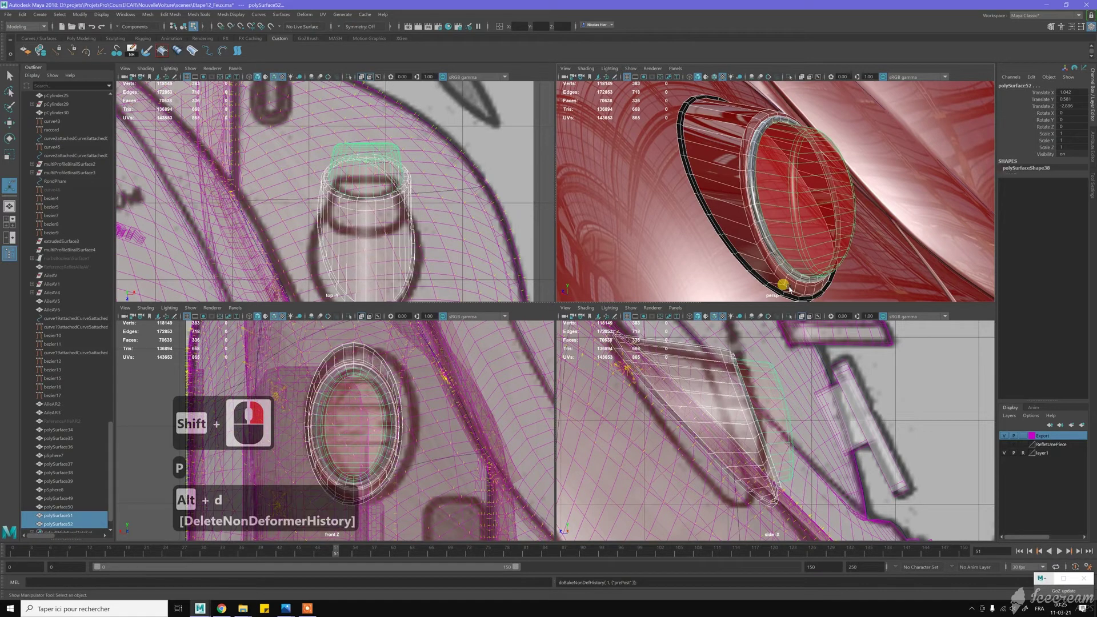
pyautogui.hotkey('alt', 'f')
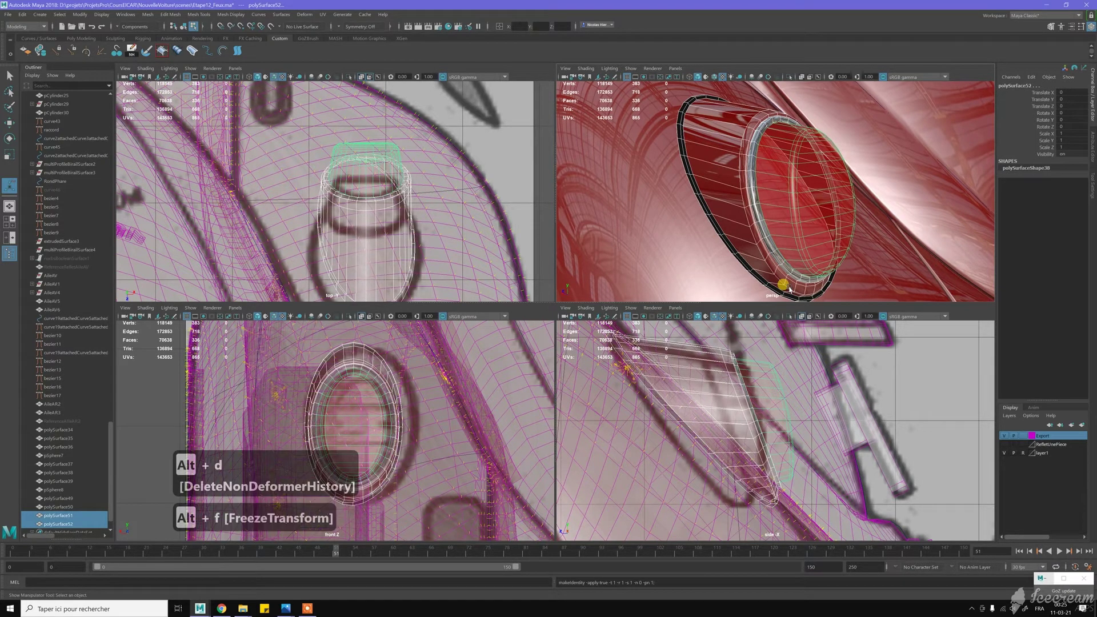
pyautogui.press('w')
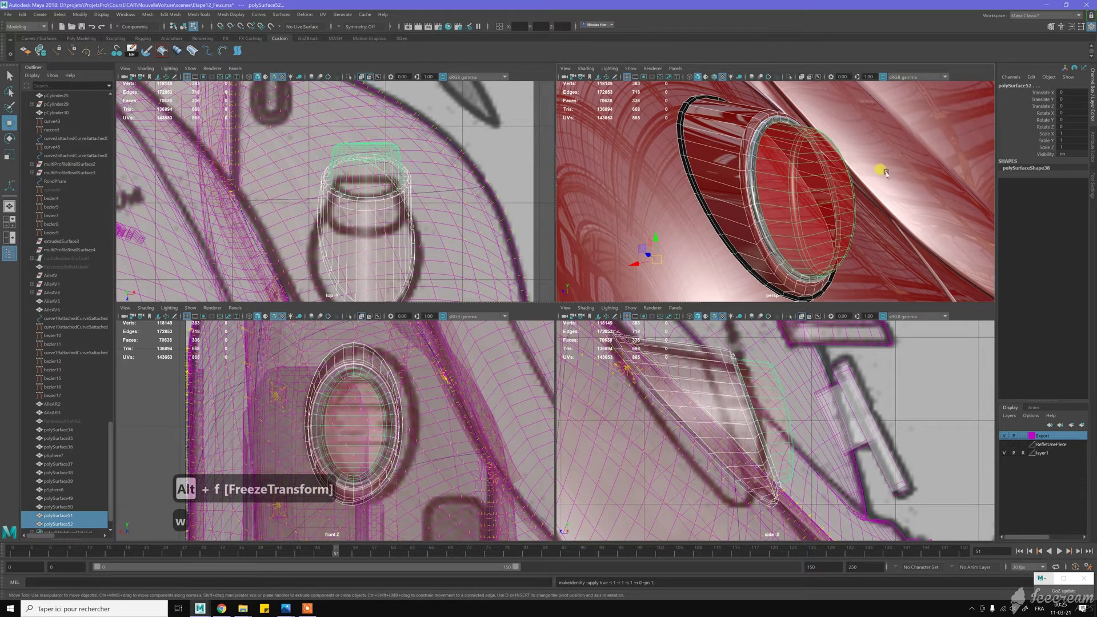
pyautogui.moveTo(803, 179); pyautogui.dragTo(843, 163, button='right')
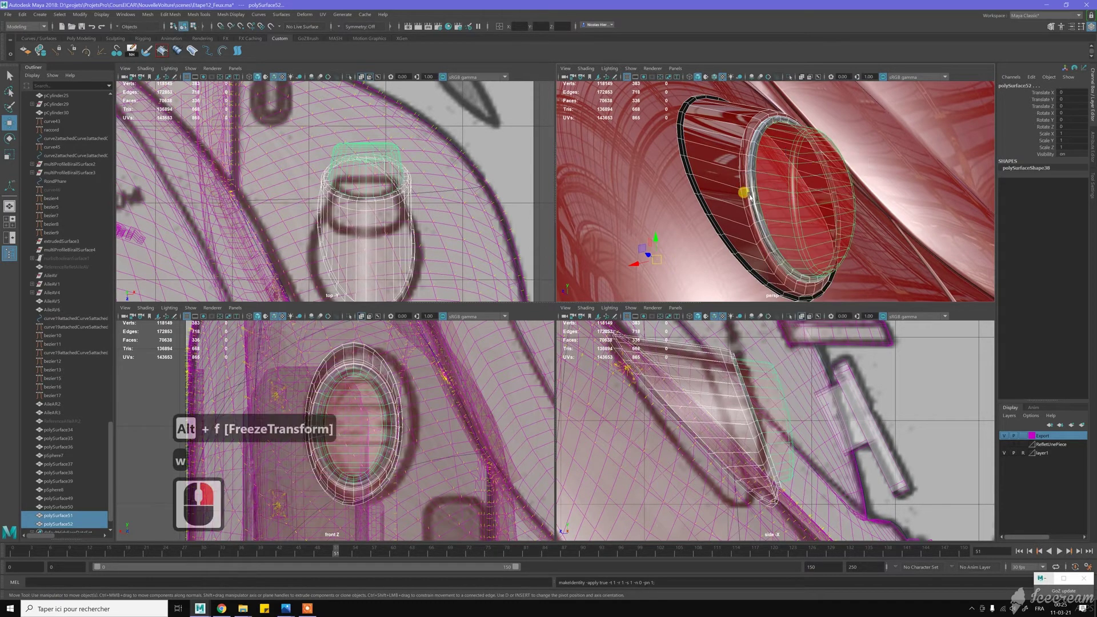
# - Select only the separated red lens mesh and centre its pivot
pyautogui.scroll(-9, 745, 194)
pyautogui.click(618, 287)
pyautogui.keyDown('alt'); pyautogui.moveTo(618, 287); pyautogui.dragTo(827, 190); pyautogui.keyUp('alt')
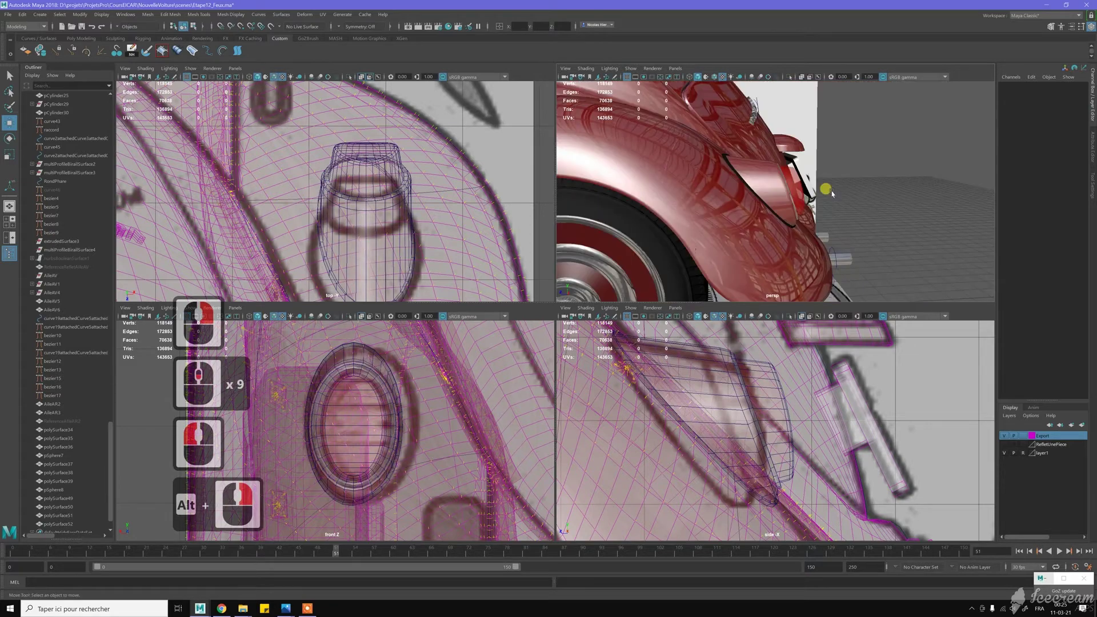
pyautogui.keyDown('alt'); pyautogui.moveTo(826, 190); pyautogui.dragTo(840, 222, button='right'); pyautogui.keyUp('alt')
pyautogui.keyDown('alt'); pyautogui.moveTo(843, 223); pyautogui.dragTo(772, 183); pyautogui.keyUp('alt')
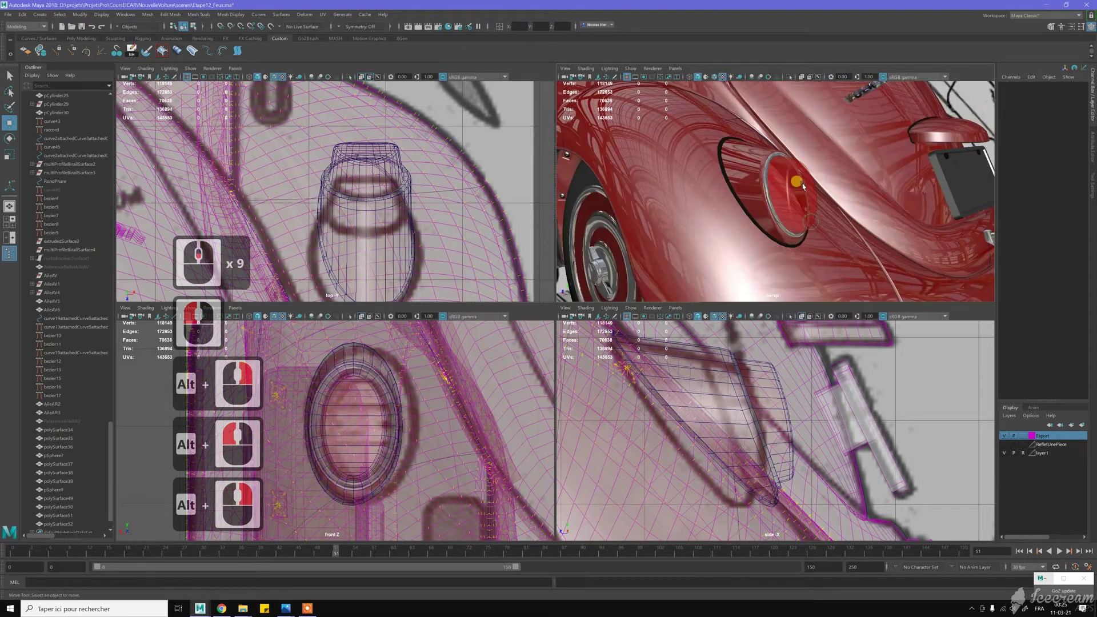
pyautogui.keyDown('alt'); pyautogui.moveTo(771, 183); pyautogui.dragTo(791, 191, button='right'); pyautogui.keyUp('alt')
pyautogui.click(792, 192)
pyautogui.click(819, 163)
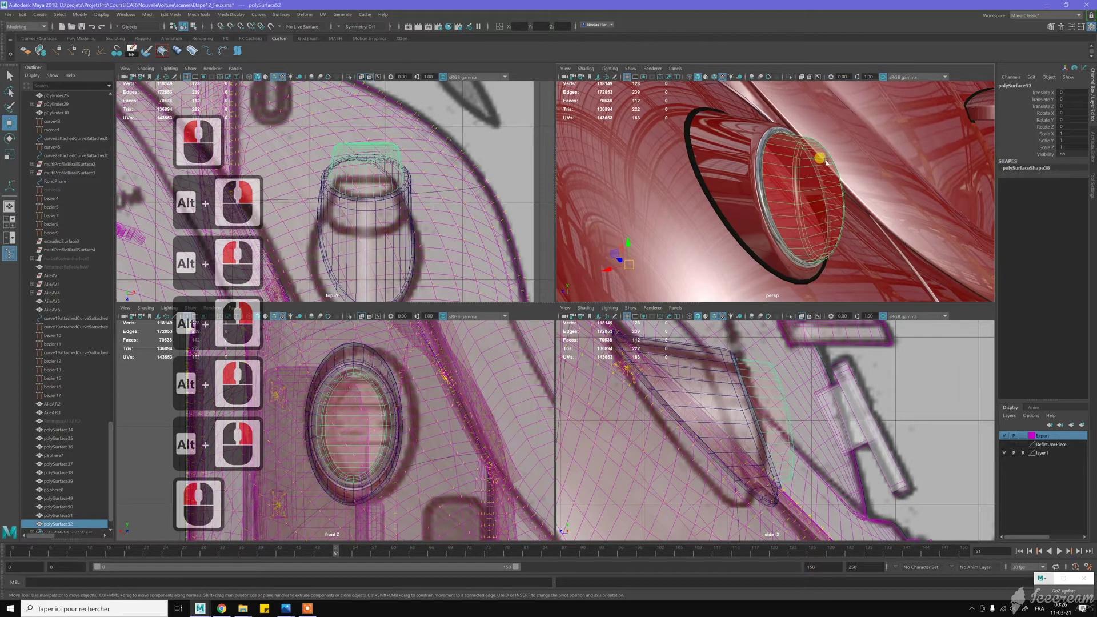
pyautogui.hotkey('alt', 'c')
# - Move the lens pivot back to the chrome ring, snapping it to a vertex on the lens's rear rim
pyautogui.keyDown('alt'); pyautogui.moveTo(800, 177); pyautogui.dragTo(832, 191); pyautogui.keyUp('alt')
pyautogui.keyDown('alt'); pyautogui.moveTo(831, 191); pyautogui.dragTo(864, 247, button='right'); pyautogui.keyUp('alt')
pyautogui.keyDown('alt'); pyautogui.moveTo(863, 248); pyautogui.dragTo(812, 204); pyautogui.keyUp('alt')
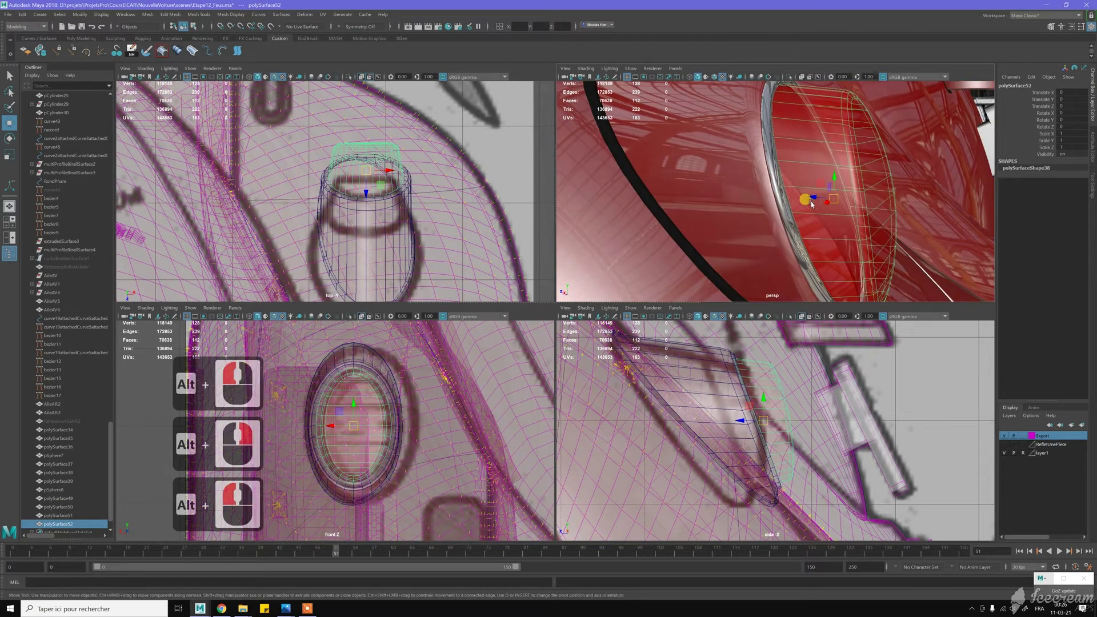
pyautogui.press('Insert')
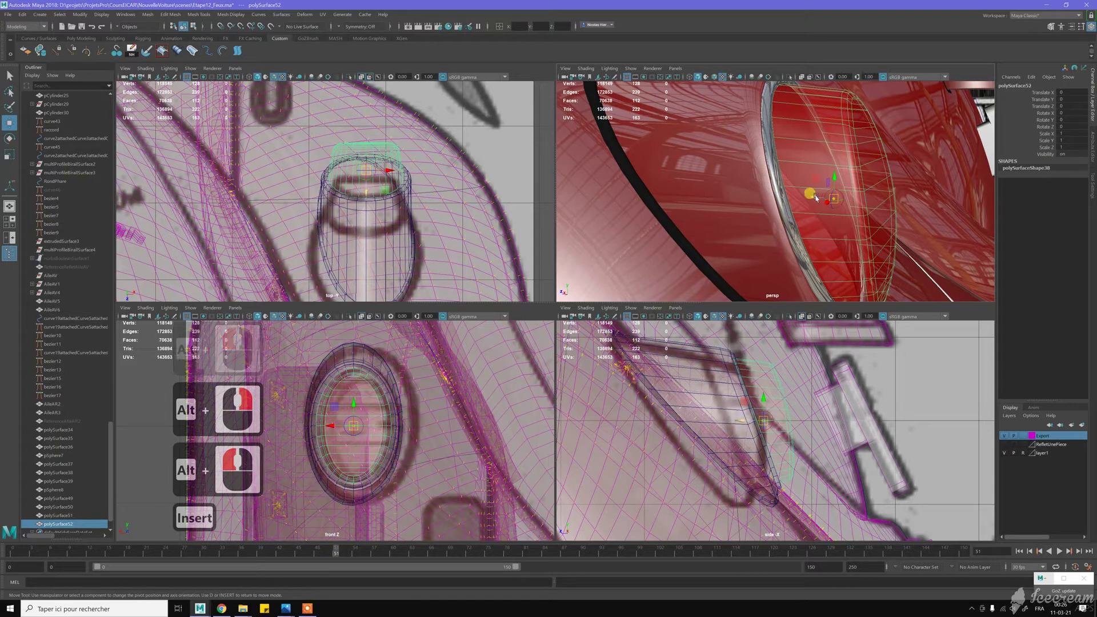
pyautogui.press('v')
pyautogui.moveTo(790, 210); pyautogui.dragTo(791, 213)
pyautogui.keyDown('alt'); pyautogui.moveTo(872, 191); pyautogui.dragTo(897, 182); pyautogui.keyUp('alt')
pyautogui.press('Insert')
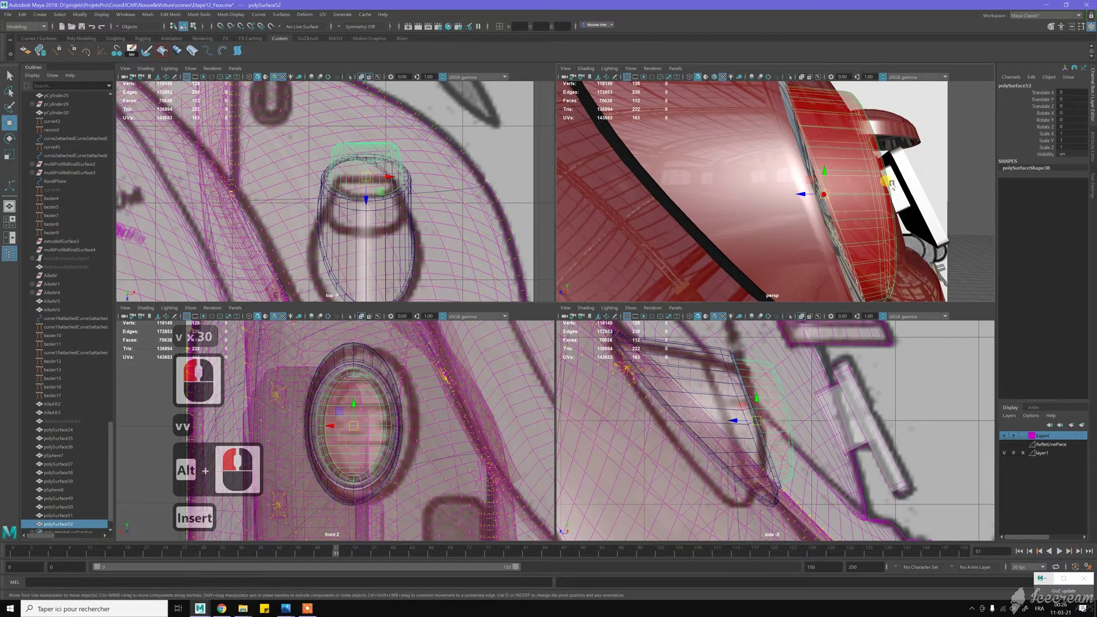
# - Try scaling the original lens down uniformly about its pivot, and undo the scaling
pyautogui.press('r')
pyautogui.click(832, 191)
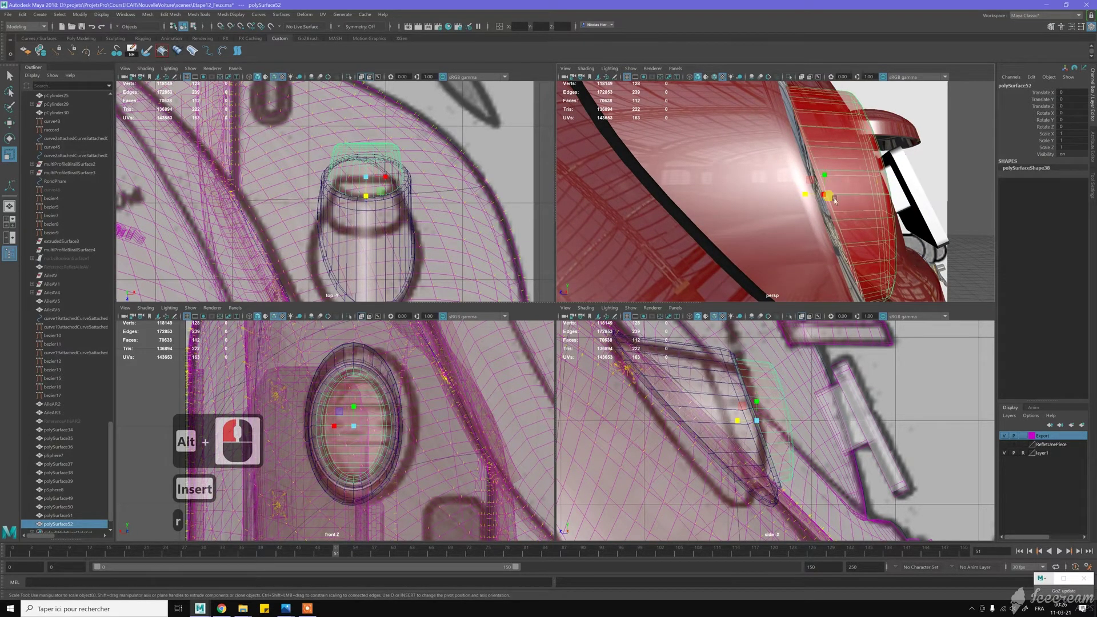
pyautogui.moveTo(824, 196)
pyautogui.mouseDown()
pyautogui.moveTo(842, 194)
pyautogui.moveTo(830, 184)
pyautogui.moveTo(806, 204)
pyautogui.moveTo(808, 171)
pyautogui.moveTo(826, 182)
pyautogui.mouseUp()
pyautogui.press('z')
pyautogui.click(806, 205)
pyautogui.press('z')
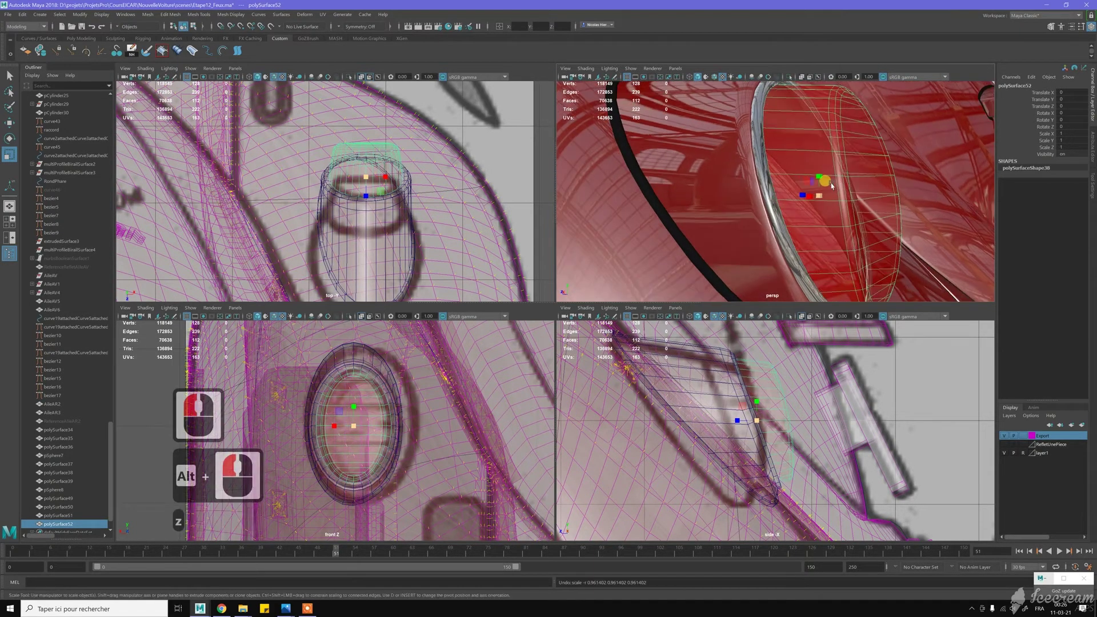
# - Duplicate the red lens and scale the copy down slightly to form an inner lens layer
pyautogui.hotkey('ctrl', 'd')
pyautogui.moveTo(819, 199); pyautogui.dragTo(821, 176)
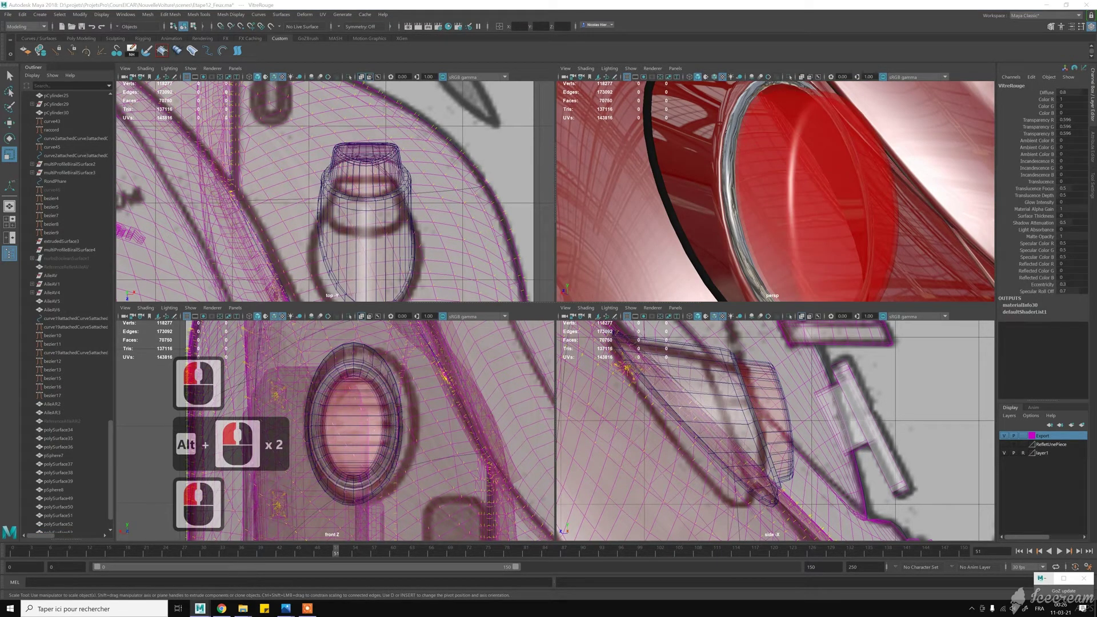
# - Duplicate the red glass material and name the copy VitreRouge_NormalMap
pyautogui.hotkey('ctrl', 'd')
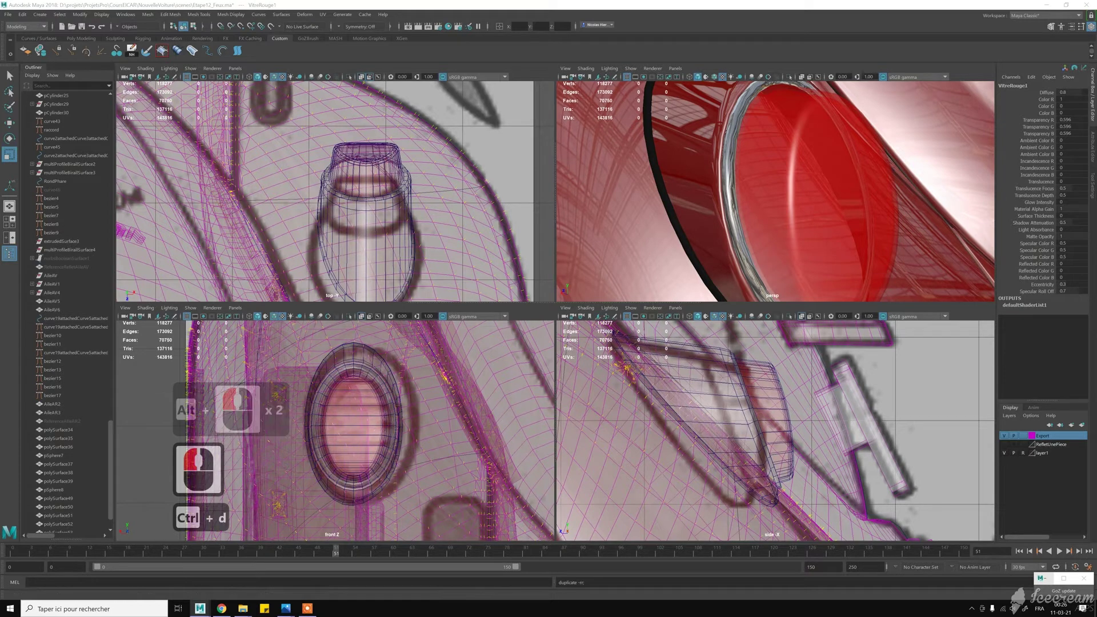
pyautogui.press('BackSpace')
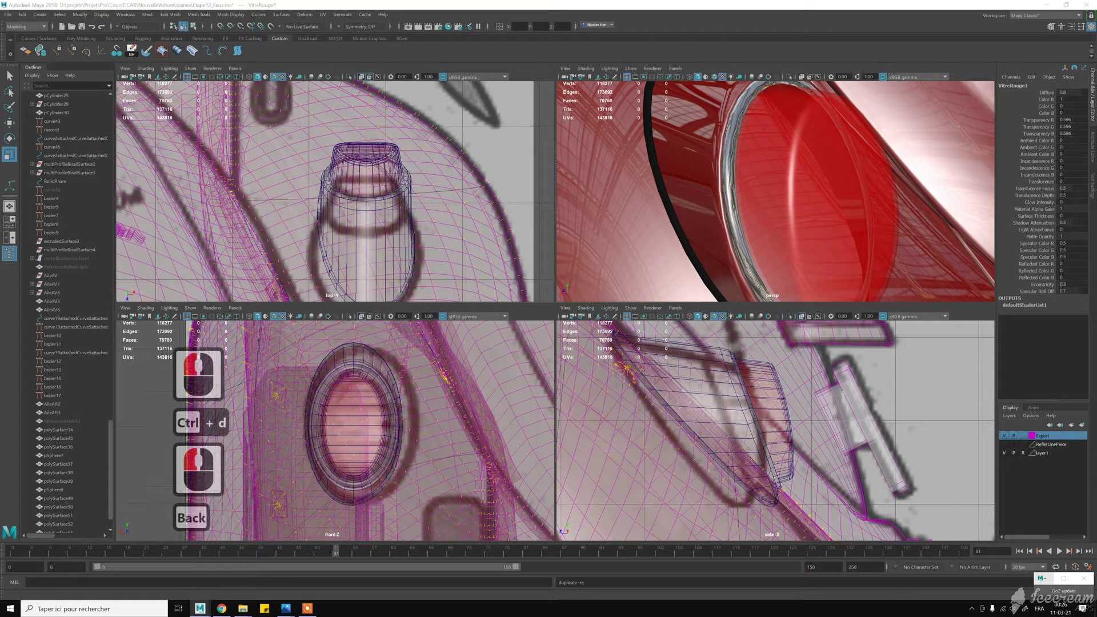
pyautogui.write('_NormalMap')
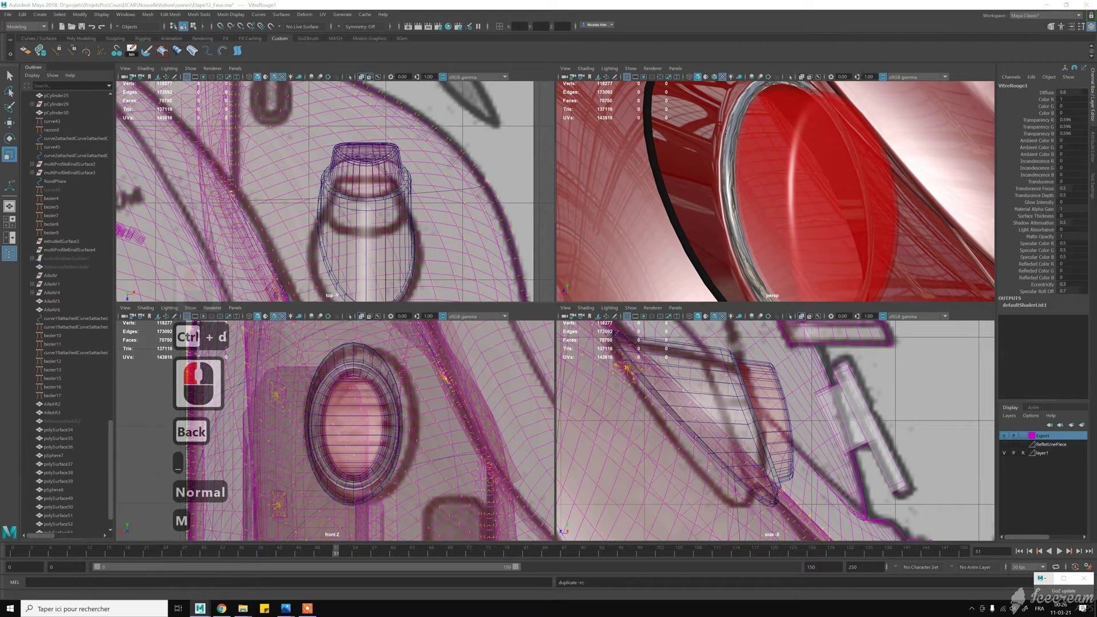
pyautogui.press('Return')
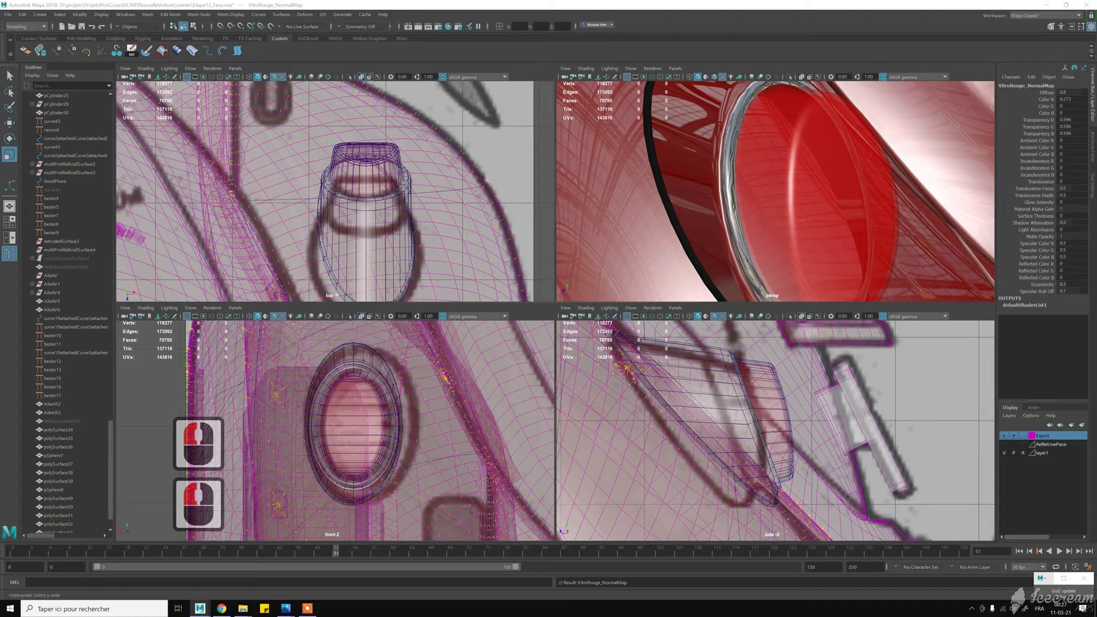
# - Examine the outer red lens and its smaller inner copy up close and within the whole car
pyautogui.click(792, 216)
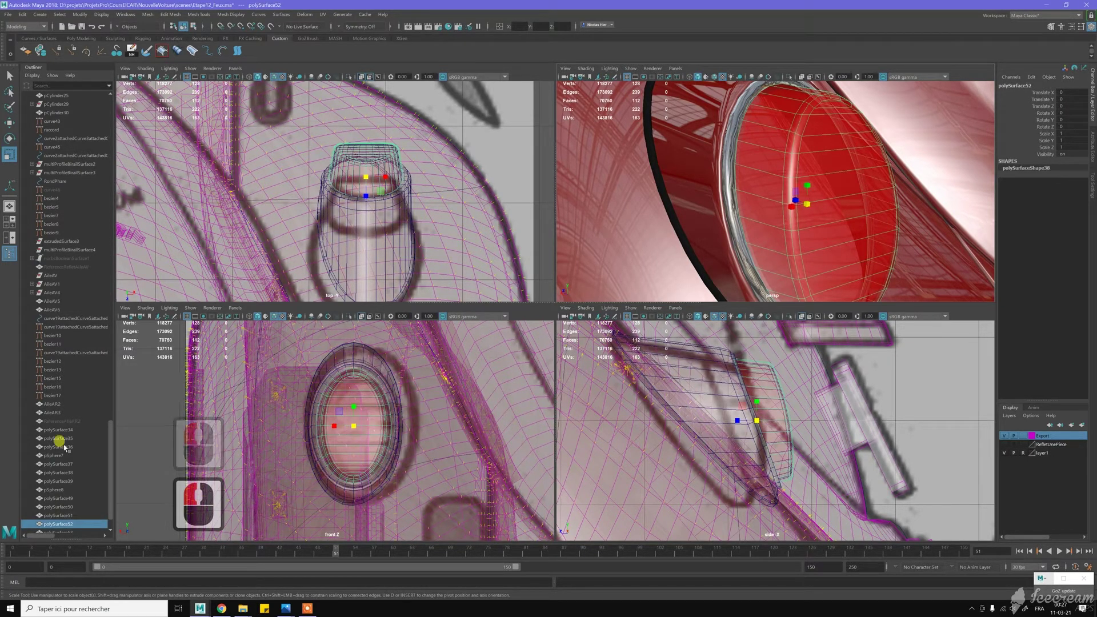
pyautogui.scroll(-6, 74, 486)
pyautogui.click(63, 499)
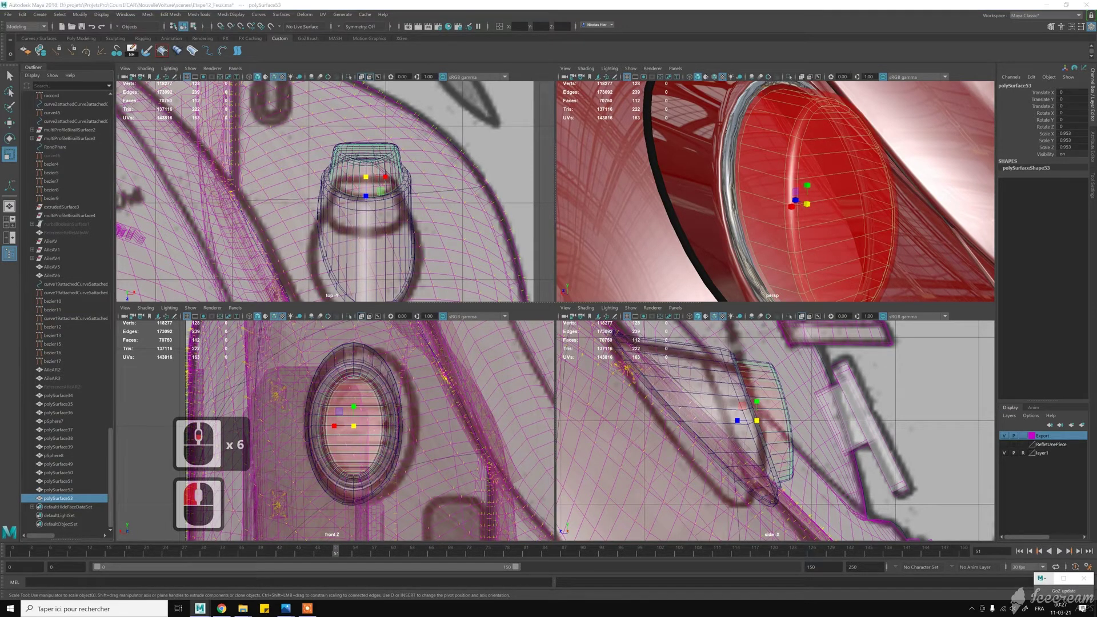
pyautogui.click(809, 119)
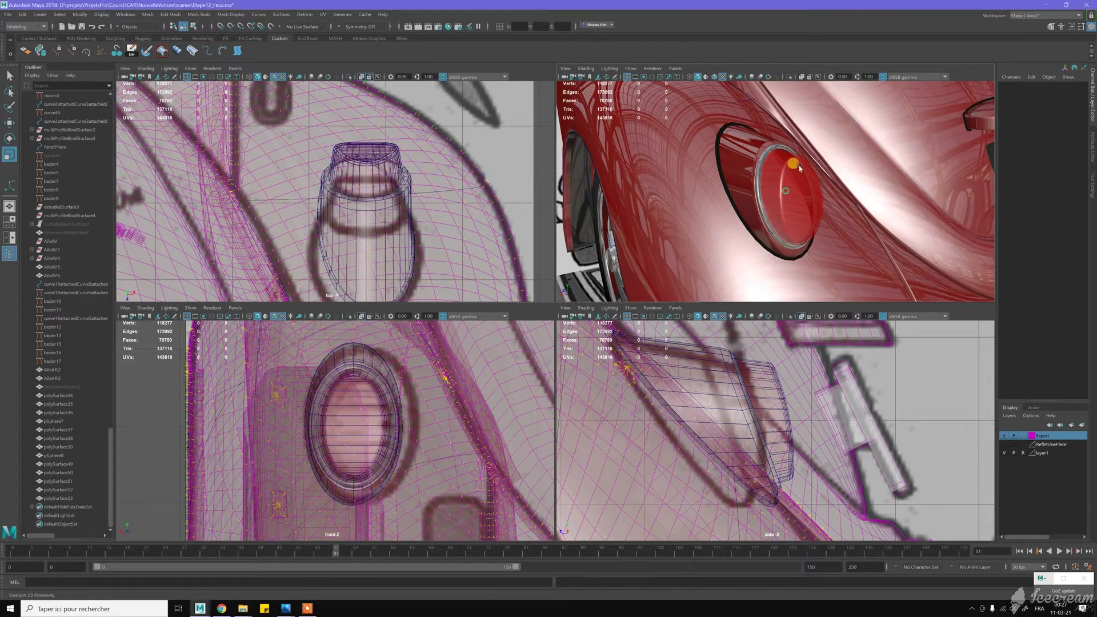
pyautogui.click(795, 230)
pyautogui.scroll(3, 777, 221)
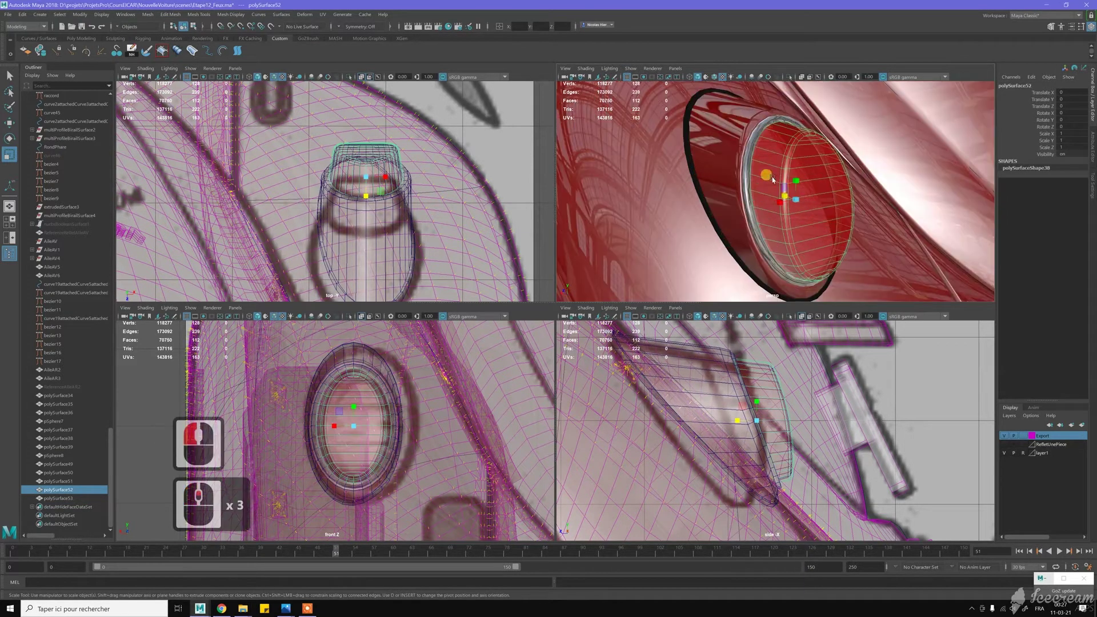
pyautogui.click(495, 406)
pyautogui.scroll(7, 349, 426)
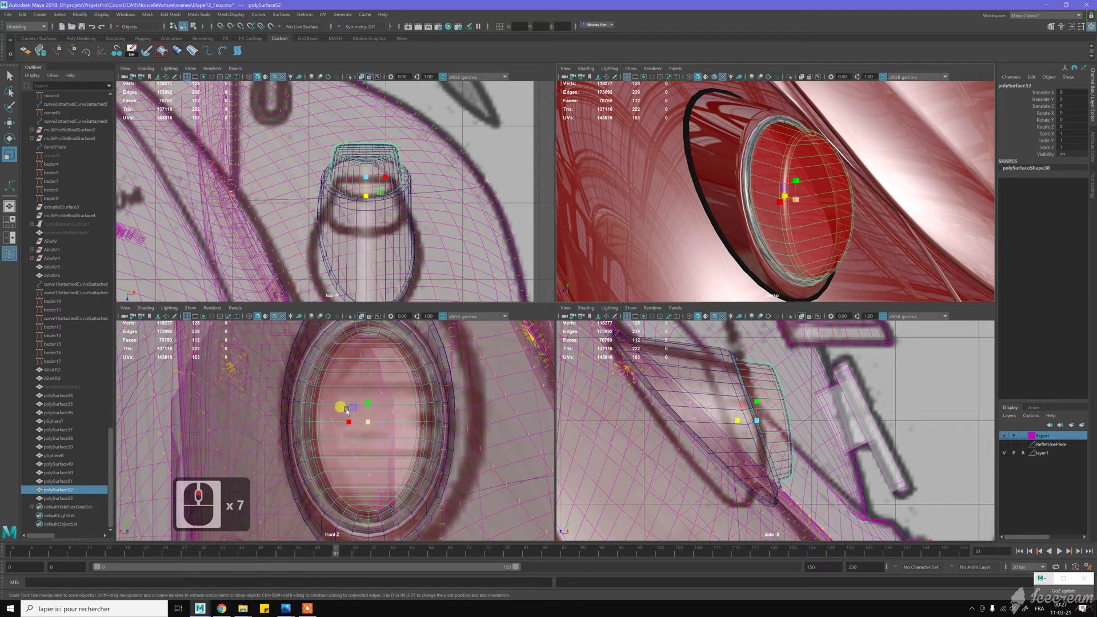
pyautogui.scroll(-7, 738, 216)
pyautogui.scroll(-6, 739, 215)
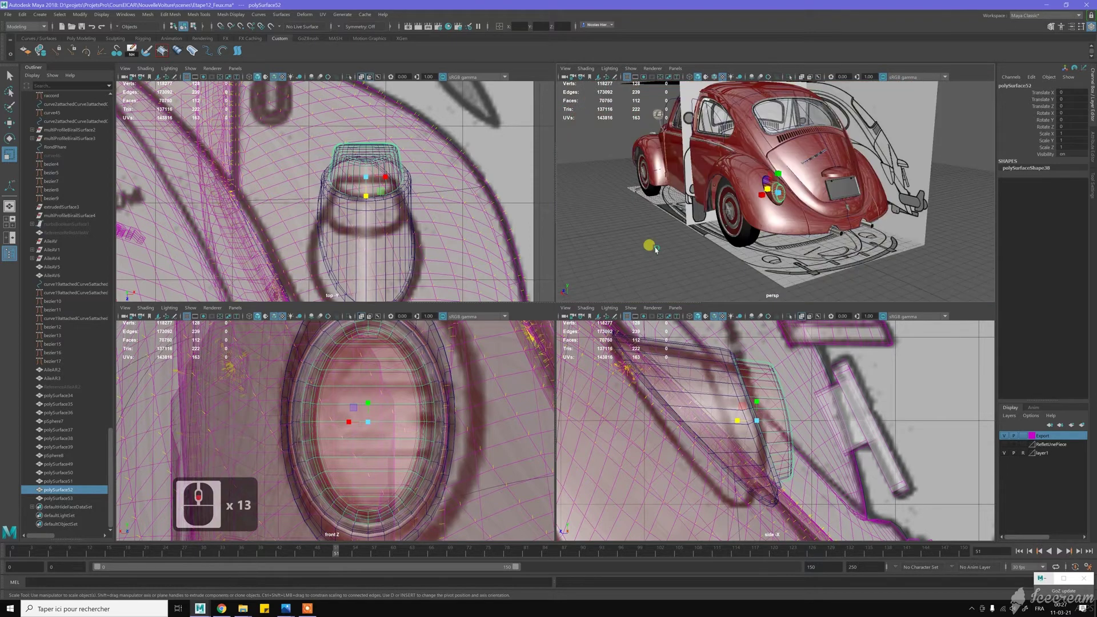
# - Create a polygon cylinder and move it close to the left rear taillight
pyautogui.click(646, 210)
pyautogui.scroll(1, 649, 214)
pyautogui.keyDown('shift'); pyautogui.rightClick(649, 227); pyautogui.keyUp('shift')
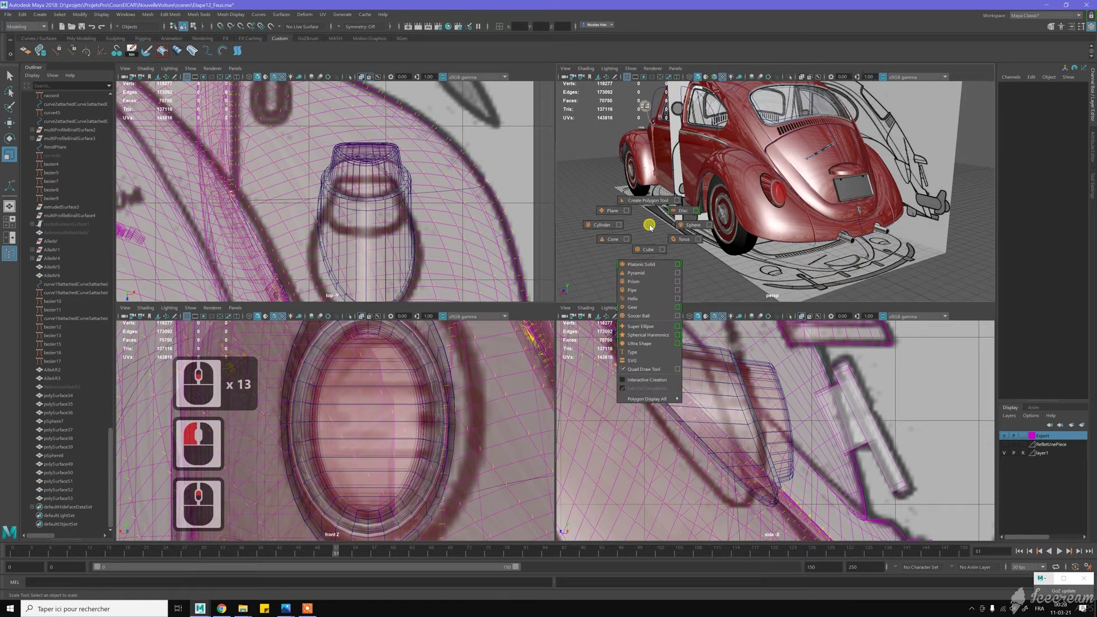
pyautogui.keyDown('shift'); pyautogui.moveTo(650, 227); pyautogui.dragTo(602, 225, button='right'); pyautogui.keyUp('shift')
pyautogui.press('w')
pyautogui.moveTo(730, 214); pyautogui.dragTo(730, 213, button='middle')
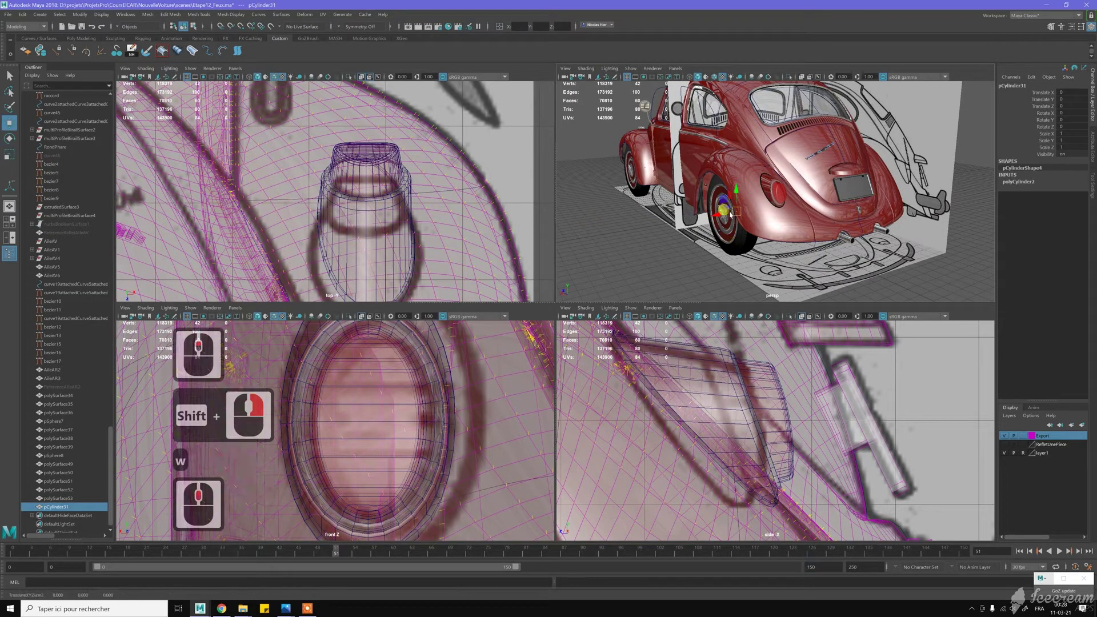
pyautogui.moveTo(724, 212); pyautogui.dragTo(743, 198)
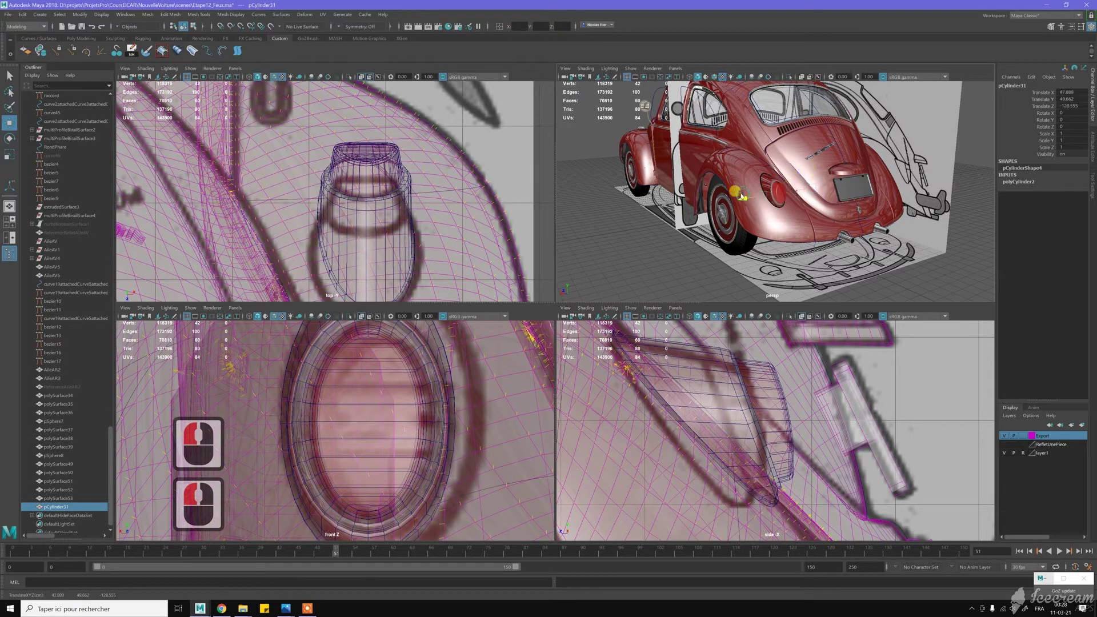
# - Place the cylinder over one side of the lens in the front view and rotate it -90° about X
pyautogui.scroll(-20, 391, 400)
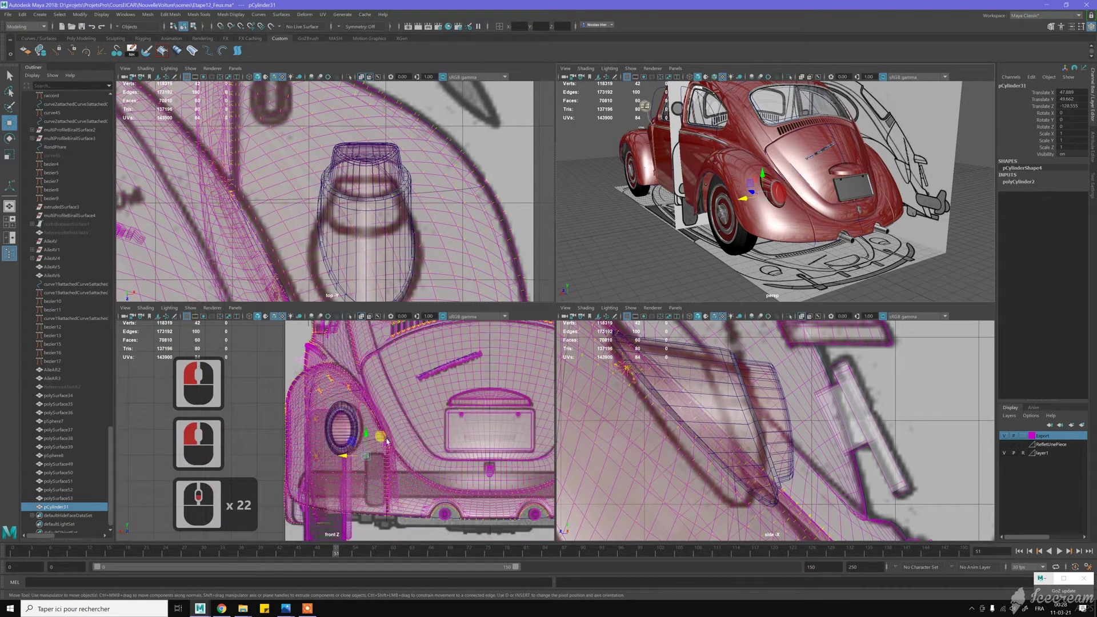
pyautogui.scroll(10, 386, 446)
pyautogui.moveTo(398, 459); pyautogui.dragTo(353, 423)
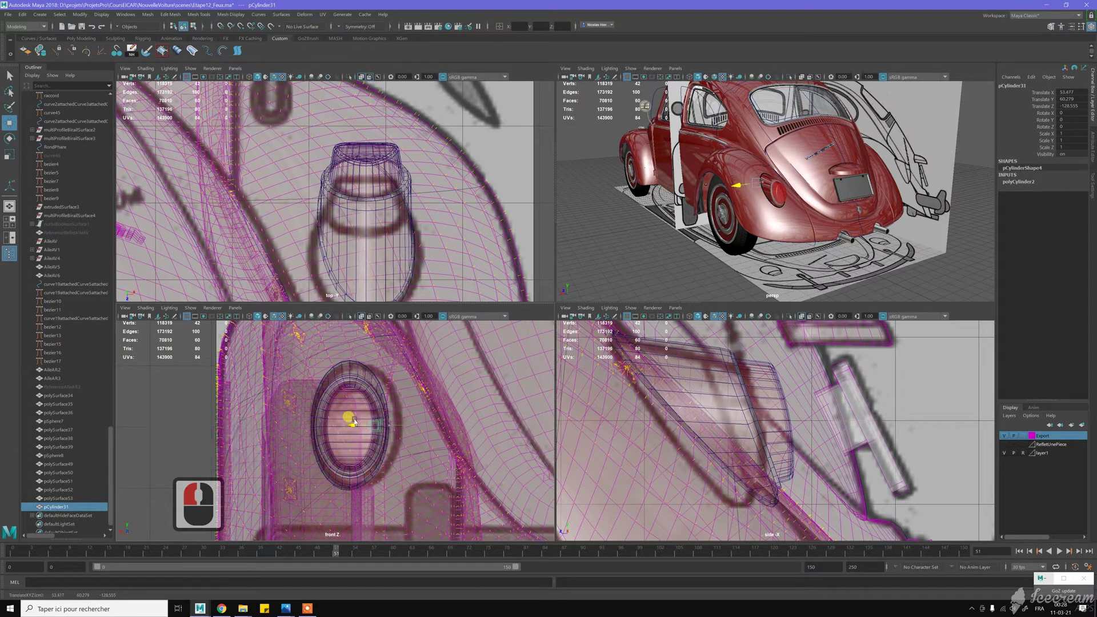
pyautogui.click(353, 423)
pyautogui.scroll(11, 404, 434)
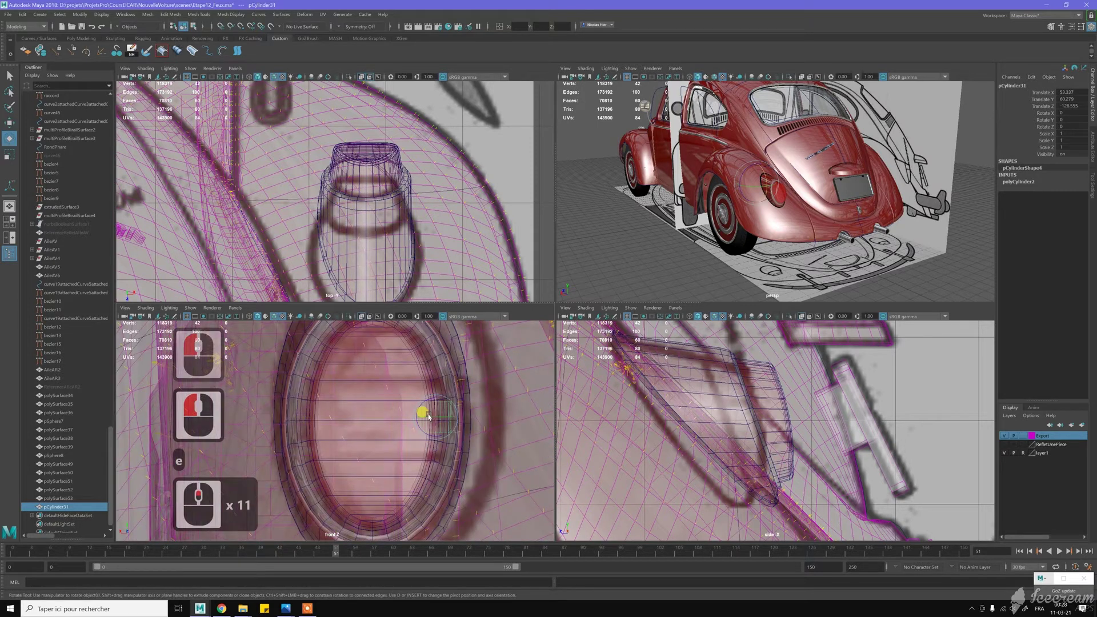
pyautogui.press('e')
pyautogui.moveTo(435, 411); pyautogui.dragTo(432, 441)
pyautogui.press('r')
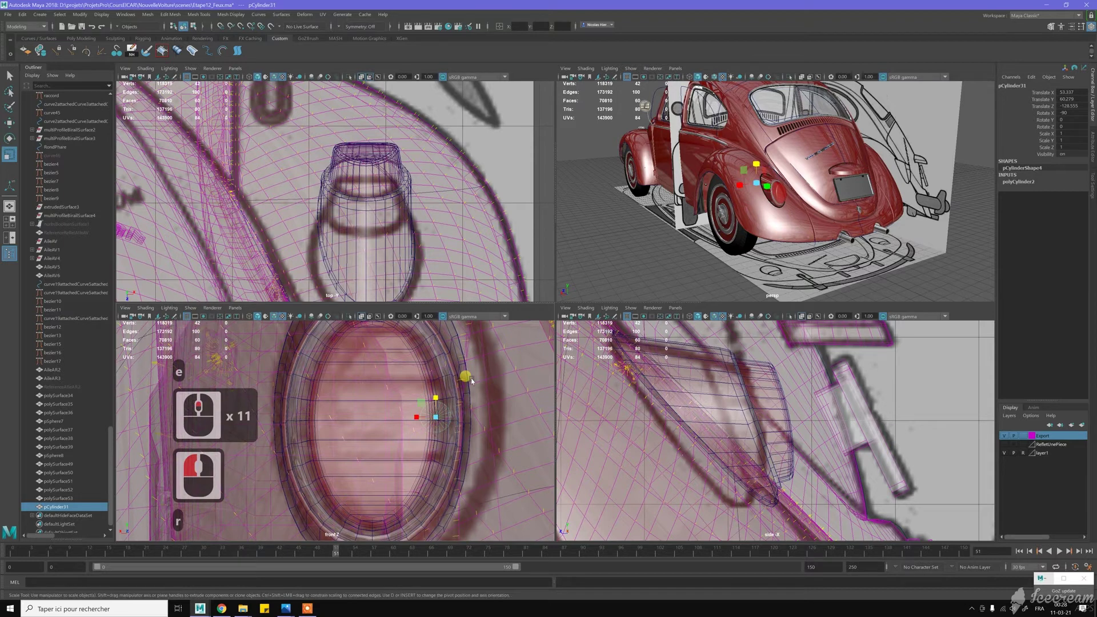
# - Set the cylinder's axis subdivisions to 16 and reduce its radius
pyautogui.scroll(3, 462, 410)
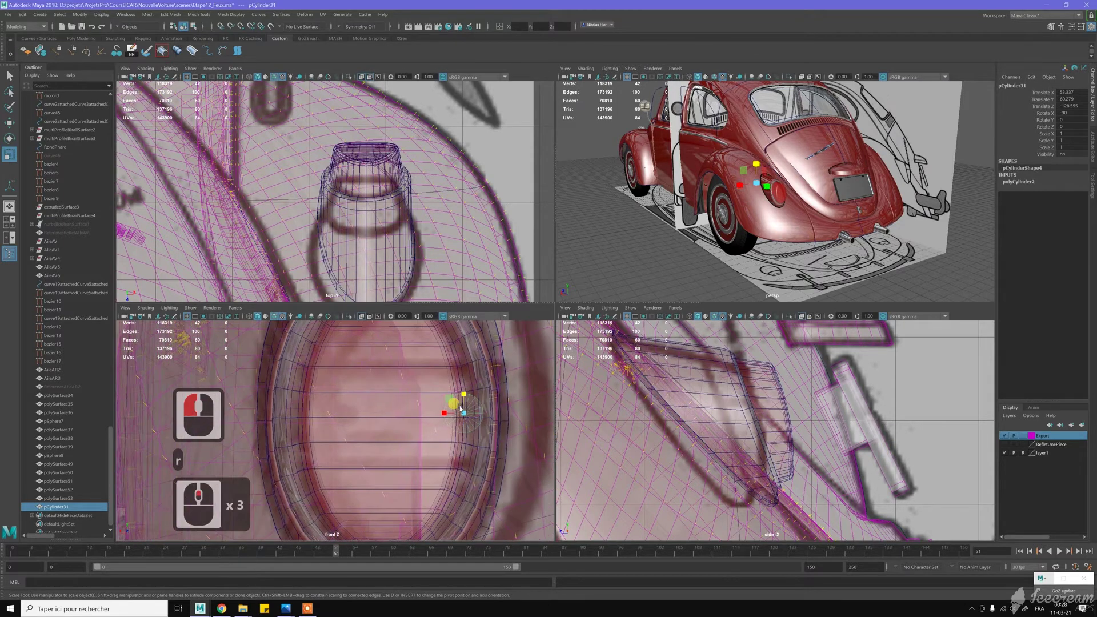
pyautogui.press('t')
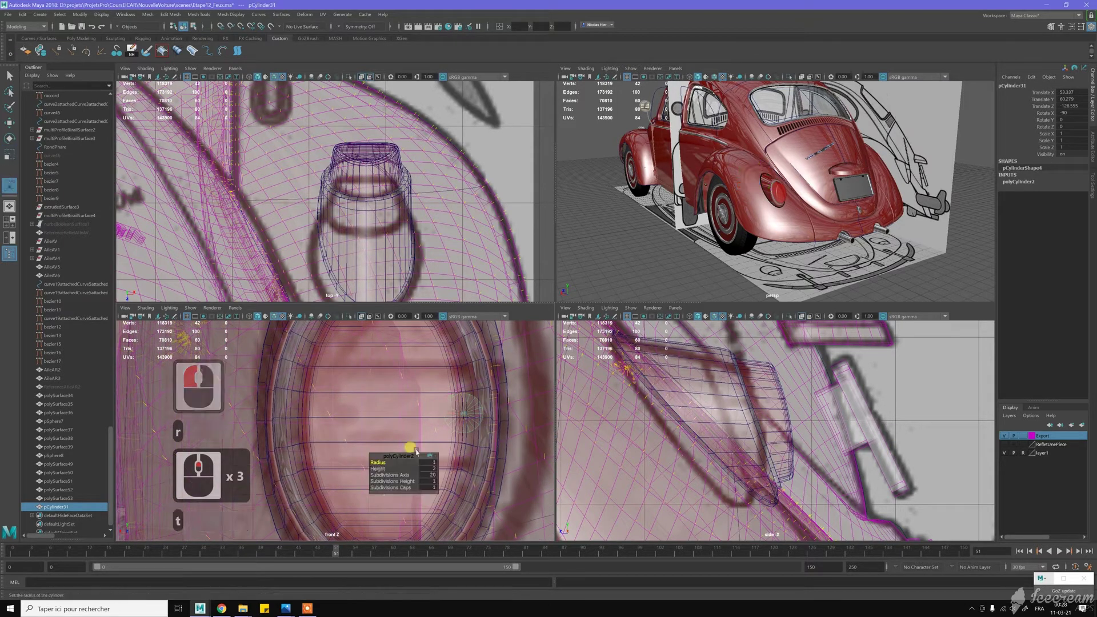
pyautogui.click(449, 474)
pyautogui.write('16')
pyautogui.press('Return')
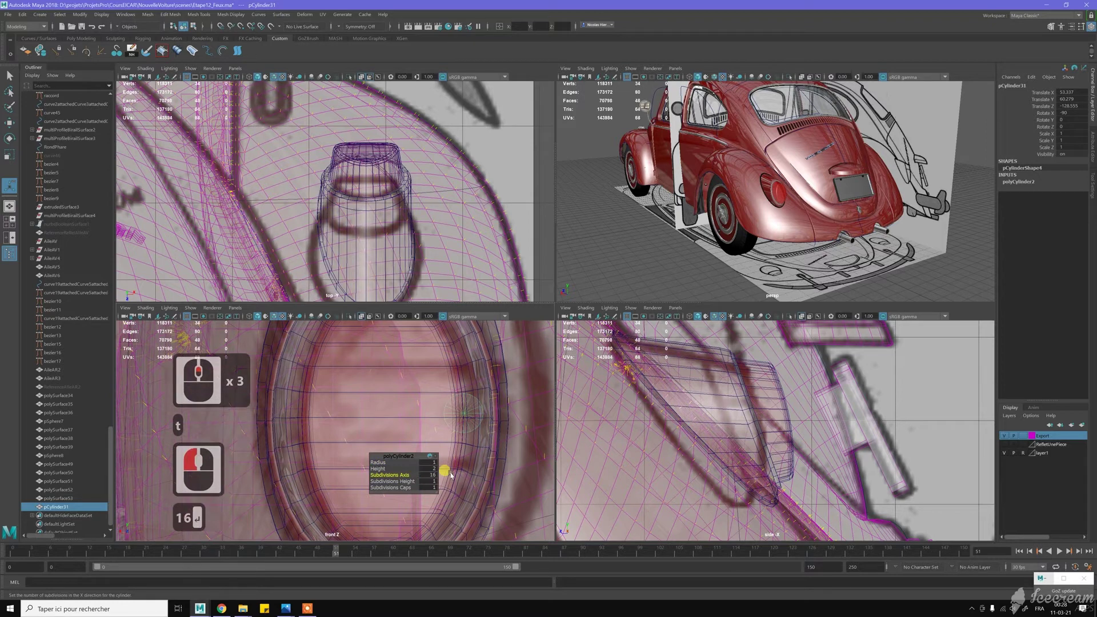
pyautogui.moveTo(382, 463); pyautogui.dragTo(505, 388)
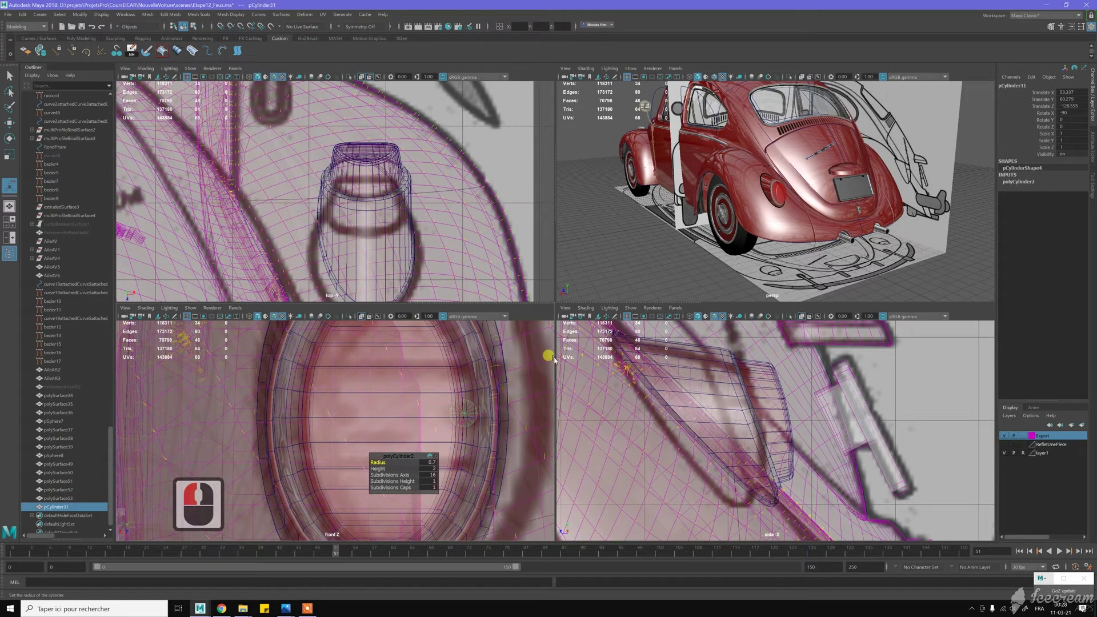
pyautogui.moveTo(553, 359); pyautogui.dragTo(663, 276)
# - Move the cylinder along Z to the lens's outer face, at about -148
pyautogui.press('w')
pyautogui.scroll(-20, 723, 383)
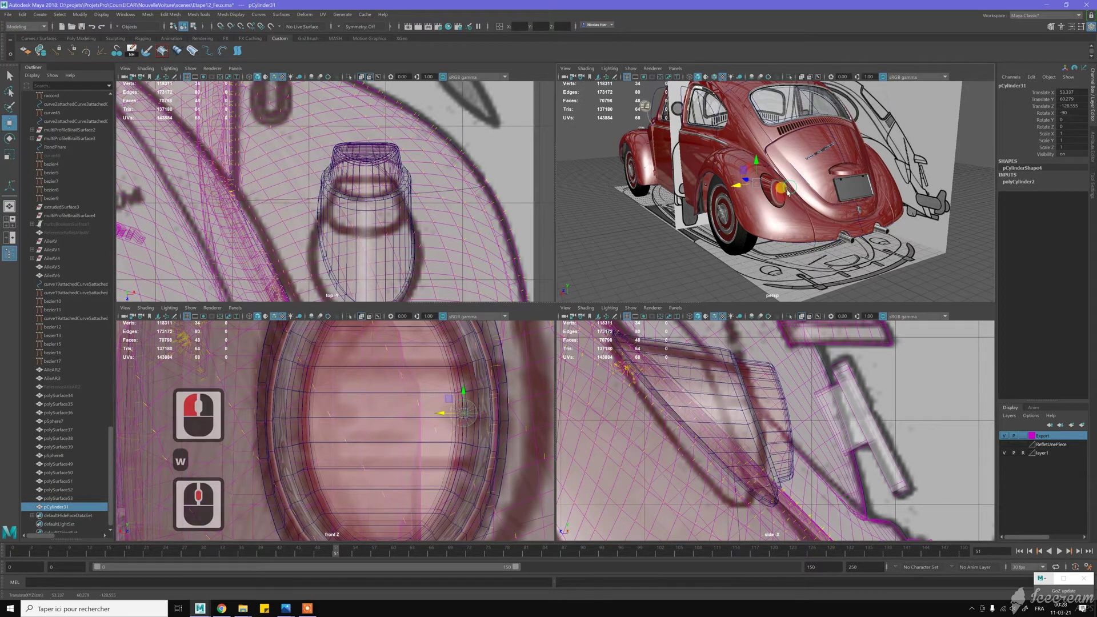
pyautogui.press('w')
pyautogui.moveTo(729, 374); pyautogui.dragTo(743, 426, button='middle')
pyautogui.moveTo(743, 425); pyautogui.dragTo(768, 422)
pyautogui.scroll(6, 769, 422)
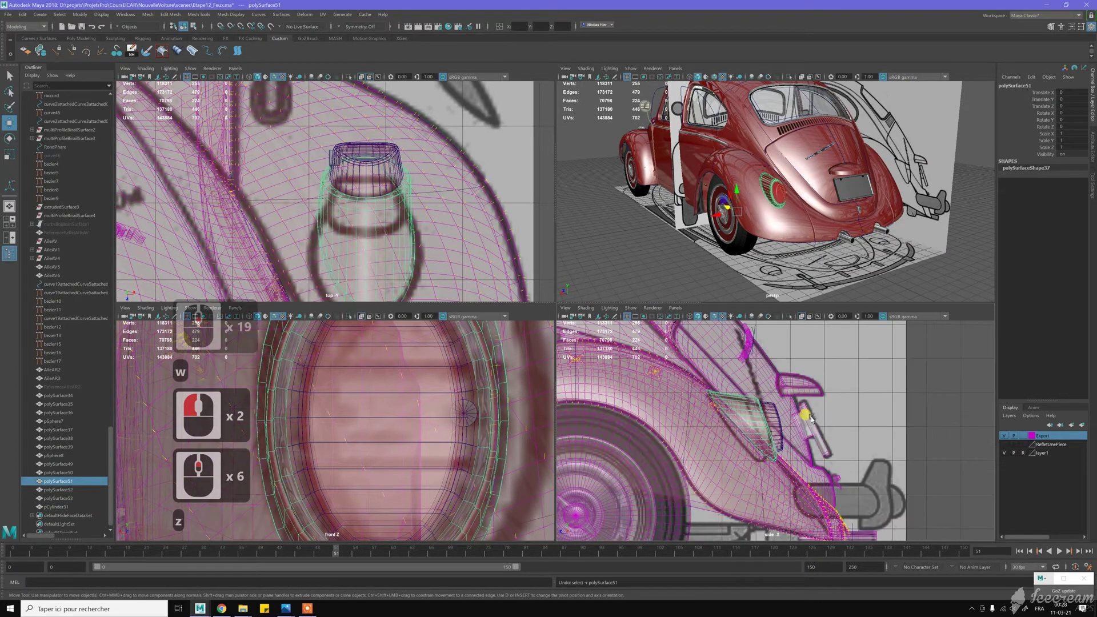
pyautogui.press('z')
pyautogui.scroll(12, 811, 419)
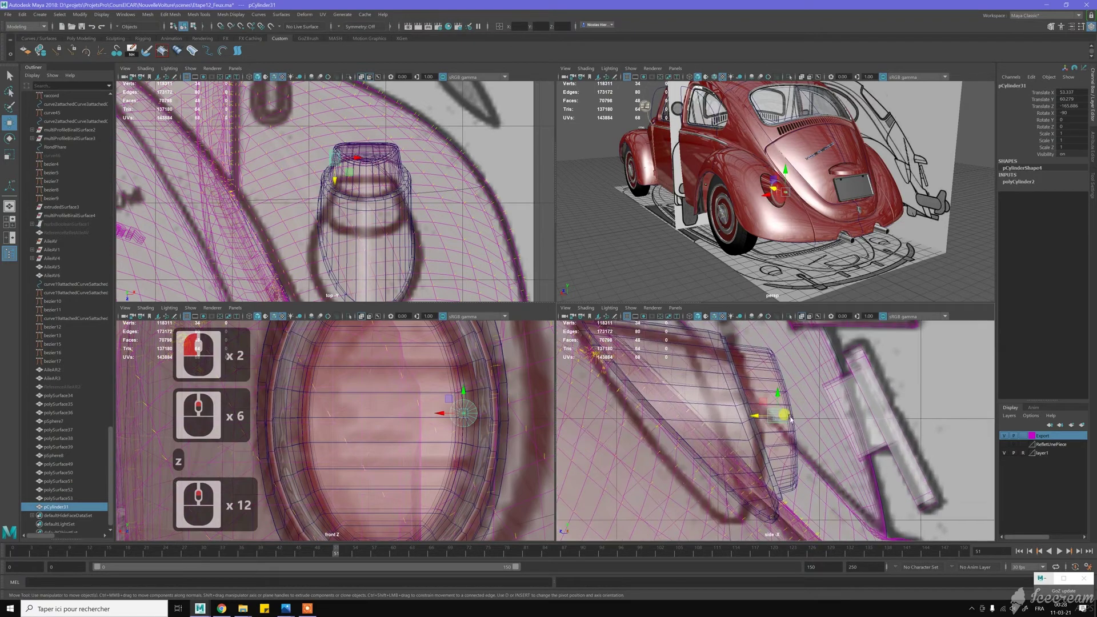
pyautogui.moveTo(754, 418); pyautogui.dragTo(767, 415)
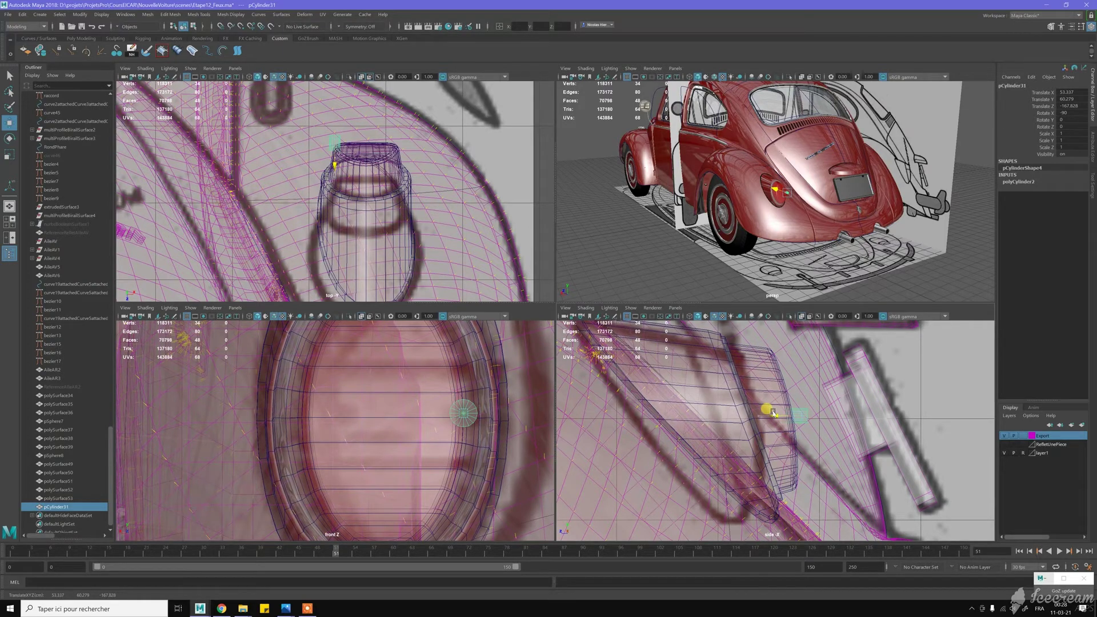
pyautogui.moveTo(773, 413); pyautogui.dragTo(774, 412)
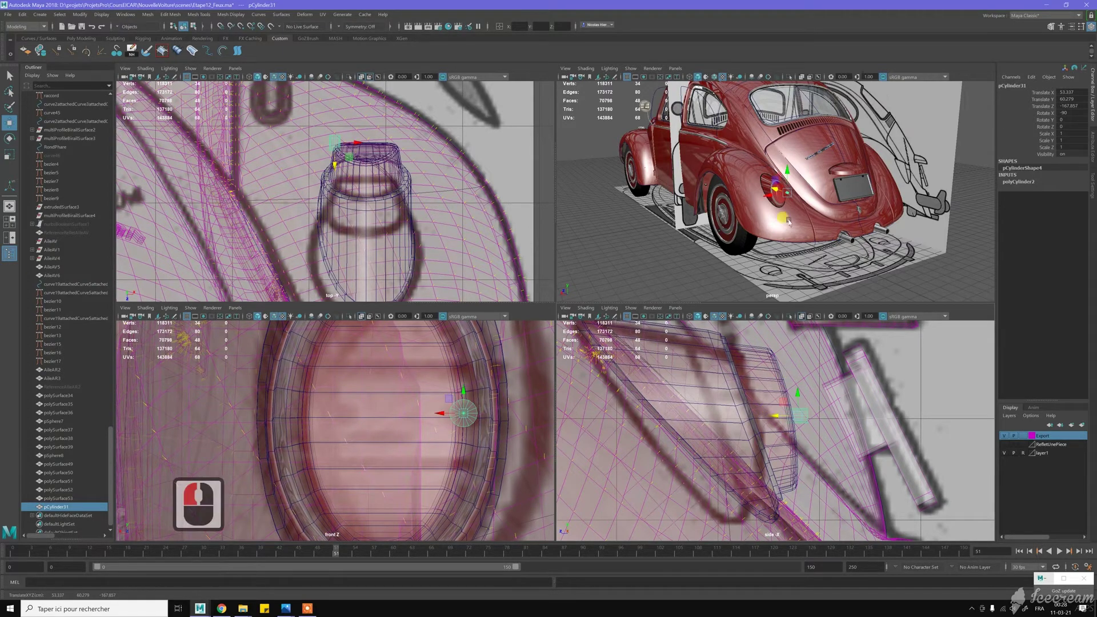
# - Display the wireframe on shaded surfaces and move the cylinder inward from the chrome ring to about X 54.4
pyautogui.scroll(9, 789, 222)
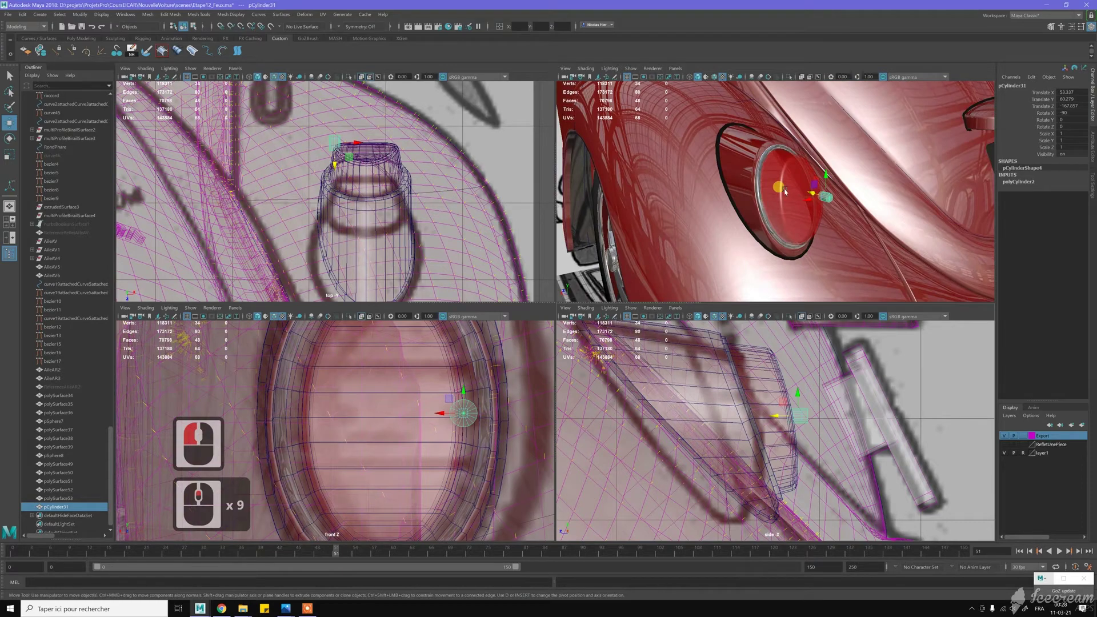
pyautogui.scroll(2, 786, 192)
pyautogui.keyDown('alt'); pyautogui.moveTo(782, 173); pyautogui.dragTo(786, 212); pyautogui.keyUp('alt')
pyautogui.scroll(2, 791, 164)
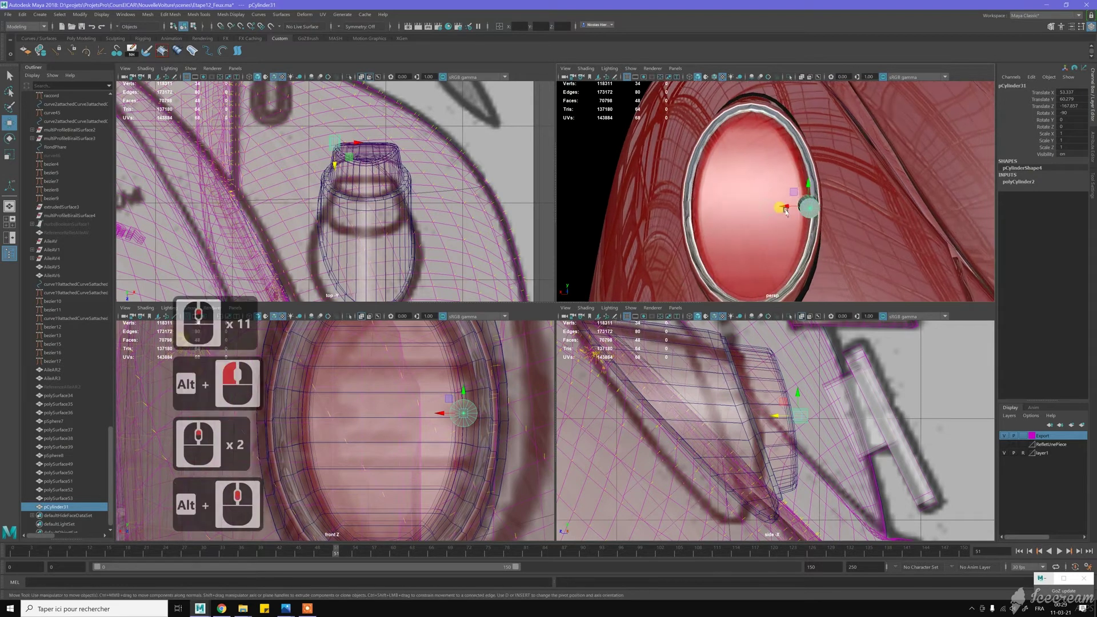
pyautogui.press('9')
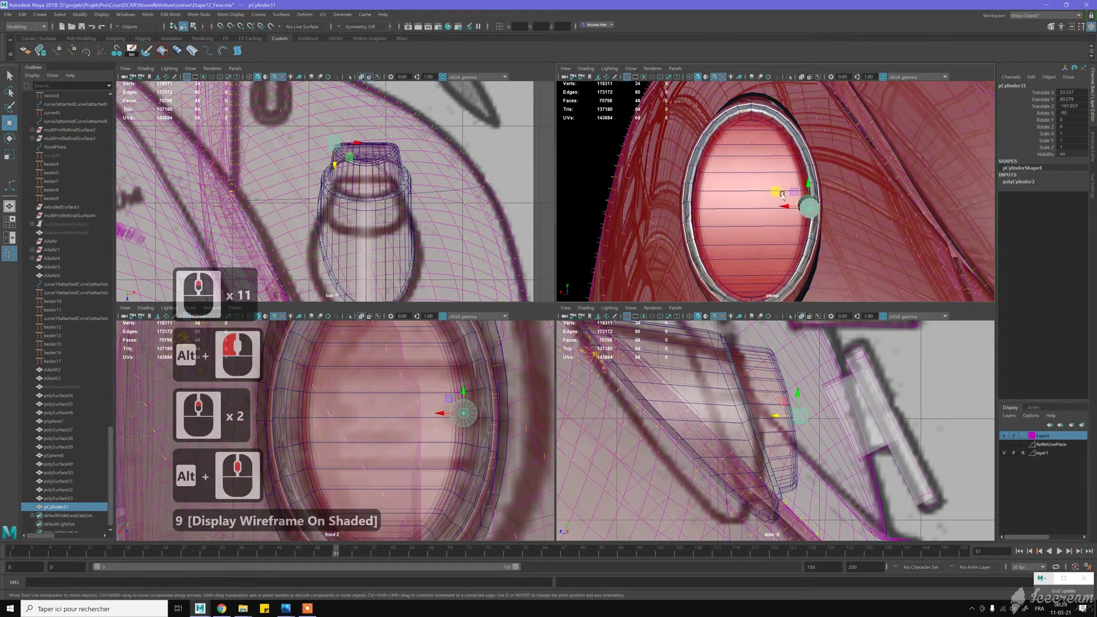
pyautogui.moveTo(788, 209); pyautogui.dragTo(775, 213)
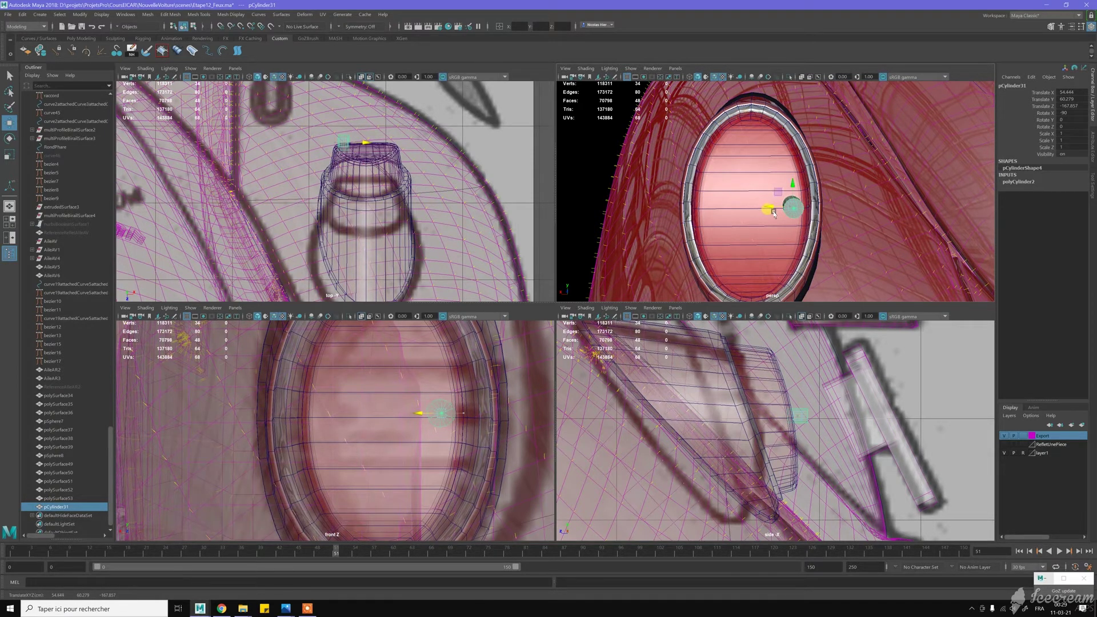
pyautogui.click(774, 215)
# - Fine-tune the cylinder's X position and snap it vertically to the lens's middle horizontal edge
pyautogui.scroll(2, 777, 217)
pyautogui.keyDown('alt'); pyautogui.moveTo(779, 221); pyautogui.dragTo(820, 264); pyautogui.keyUp('alt')
pyautogui.keyDown('alt'); pyautogui.moveTo(843, 203); pyautogui.dragTo(838, 194, button='right'); pyautogui.keyUp('alt')
pyautogui.moveTo(837, 194)
pyautogui.keyDown('alt'); pyautogui.mouseDown(button='middle')
pyautogui.moveTo(845, 186)
pyautogui.moveTo(826, 194)
pyautogui.mouseUp(button='middle'); pyautogui.keyUp('alt')
pyautogui.keyDown('alt'); pyautogui.moveTo(826, 193); pyautogui.dragTo(857, 197); pyautogui.keyUp('alt')
pyautogui.keyDown('alt'); pyautogui.click(756, 200); pyautogui.keyUp('alt')
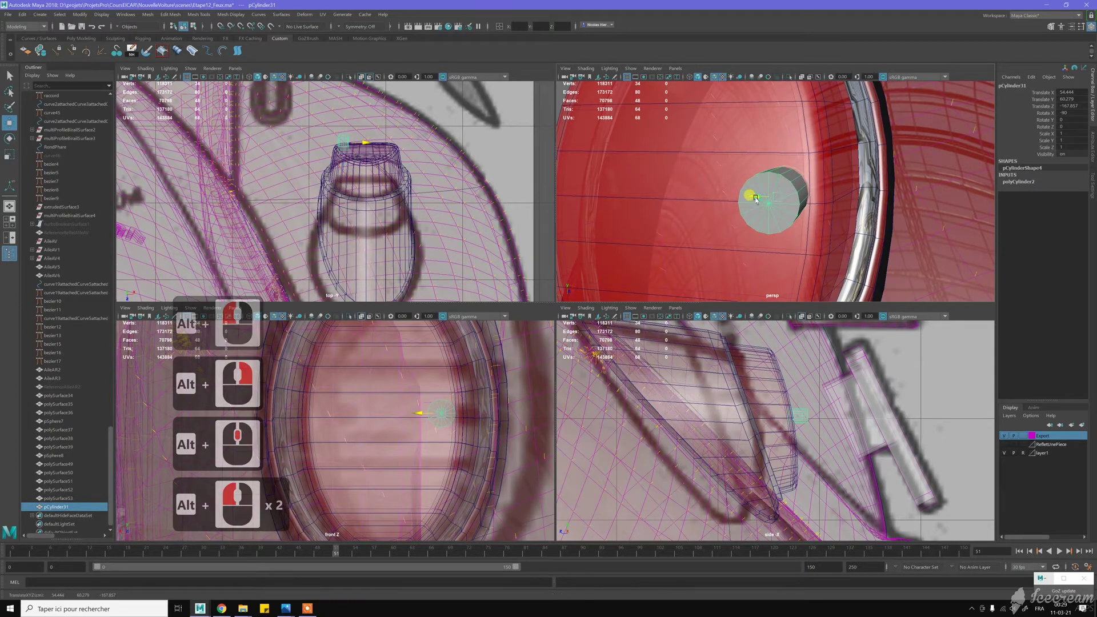
pyautogui.click(756, 200)
pyautogui.scroll(-3, 838, 229)
pyautogui.keyDown('alt'); pyautogui.moveTo(839, 229); pyautogui.dragTo(757, 231); pyautogui.keyUp('alt')
pyautogui.scroll(-5, 480, 400)
pyautogui.keyDown('alt'); pyautogui.moveTo(757, 231); pyautogui.dragTo(780, 221, button='right'); pyautogui.keyUp('alt')
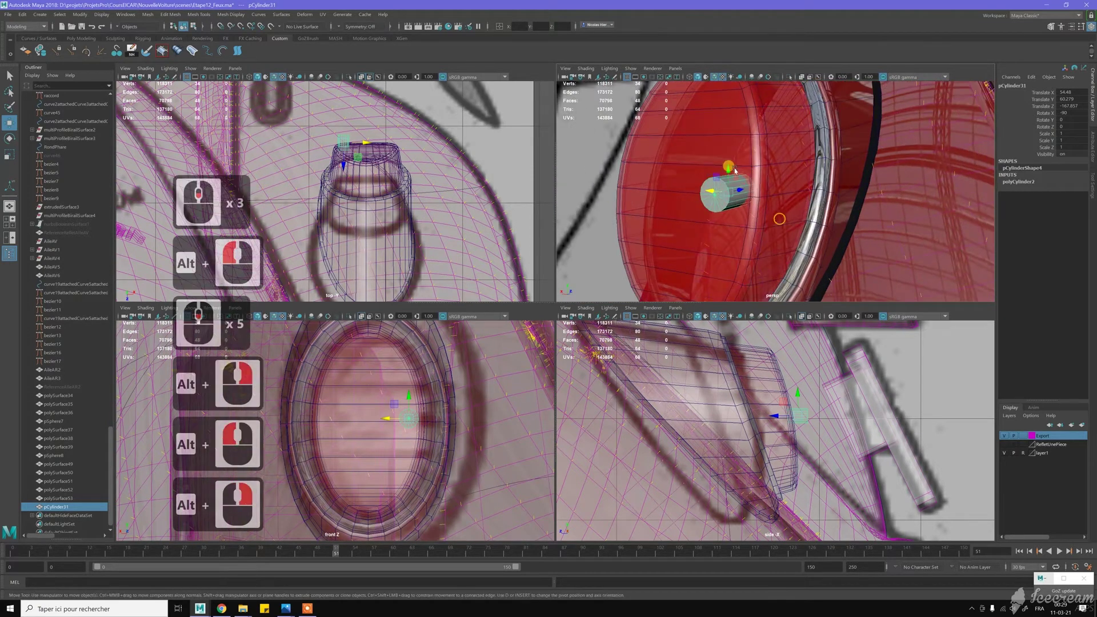
pyautogui.press('v')
pyautogui.moveTo(728, 166); pyautogui.dragTo(661, 215)
# - Duplicate the cylinder to the opposite side of the lens at about X 60.3, and select both cylinders
pyautogui.hotkey('ctrl', 'd')
pyautogui.keyDown('alt'); pyautogui.moveTo(757, 176); pyautogui.dragTo(804, 206); pyautogui.keyUp('alt')
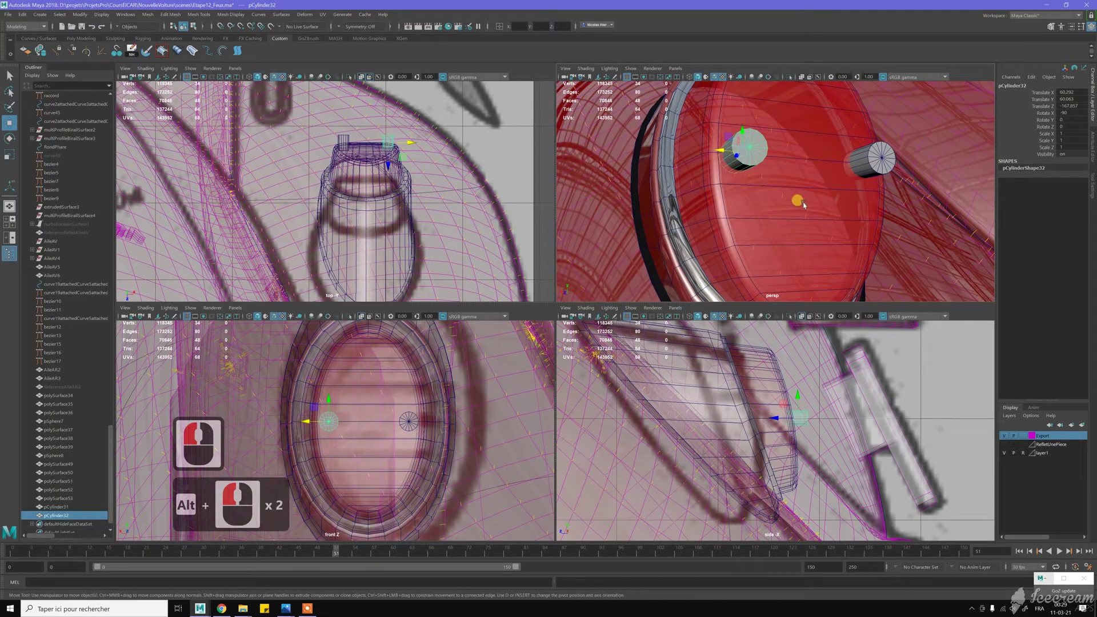
pyautogui.keyDown('alt'); pyautogui.moveTo(786, 216); pyautogui.dragTo(870, 202, button='right'); pyautogui.keyUp('alt')
pyautogui.keyDown('alt'); pyautogui.moveTo(869, 202); pyautogui.dragTo(862, 197, button='middle'); pyautogui.keyUp('alt')
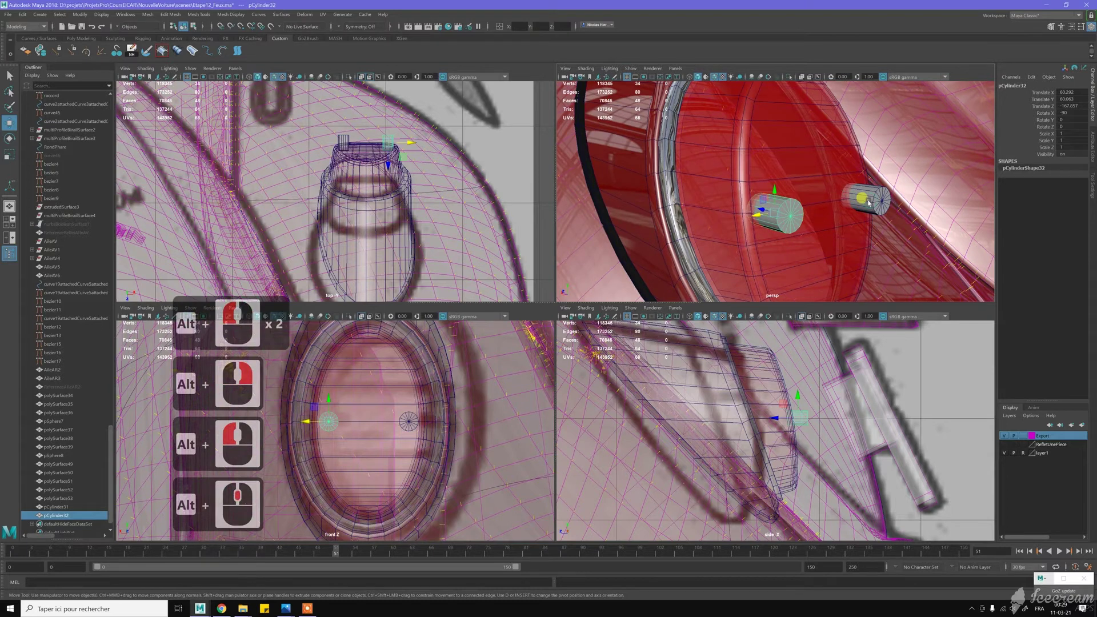
pyautogui.keyDown('shift'); pyautogui.click(867, 195); pyautogui.keyUp('shift')
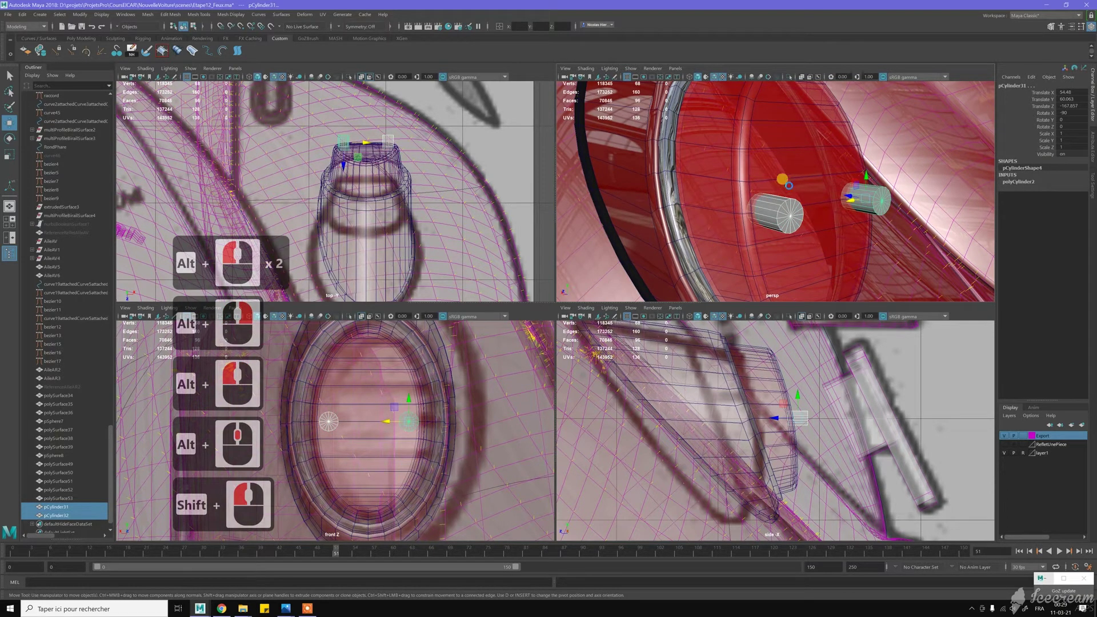
# - Duplicate both lens cylinders and move the copies outward along Z to about -170.1
pyautogui.hotkey('ctrl', 'd')
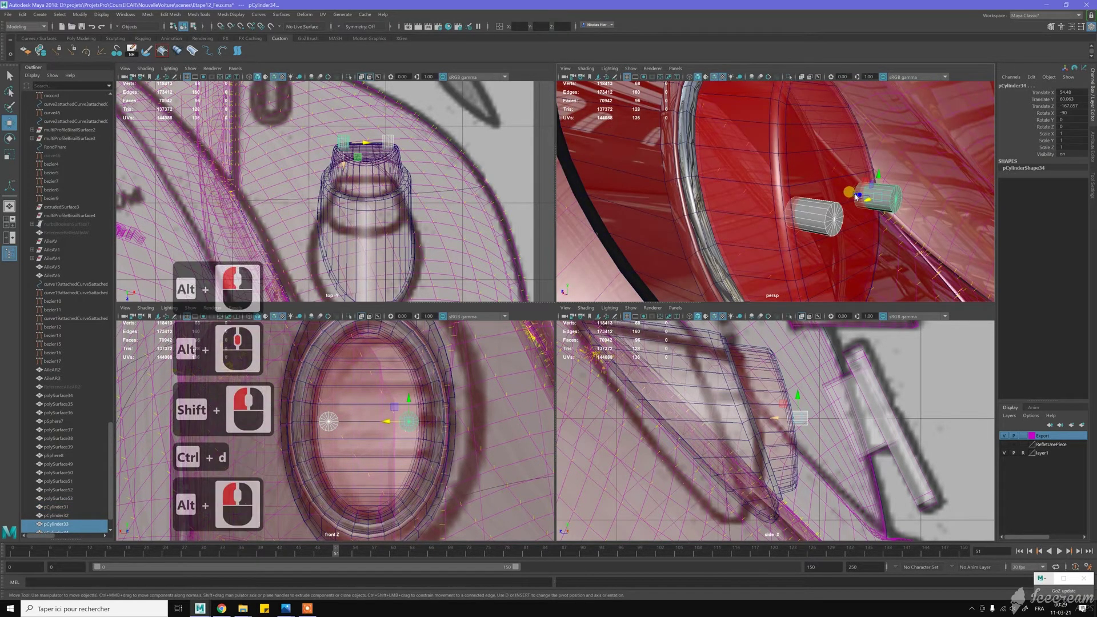
pyautogui.moveTo(864, 196); pyautogui.dragTo(858, 224)
pyautogui.keyDown('alt'); pyautogui.moveTo(832, 164); pyautogui.dragTo(831, 194); pyautogui.keyUp('alt')
pyautogui.keyDown('alt'); pyautogui.moveTo(831, 194); pyautogui.dragTo(816, 195, button='middle'); pyautogui.keyUp('alt')
pyautogui.keyDown('alt'); pyautogui.moveTo(816, 194); pyautogui.dragTo(802, 195); pyautogui.keyUp('alt')
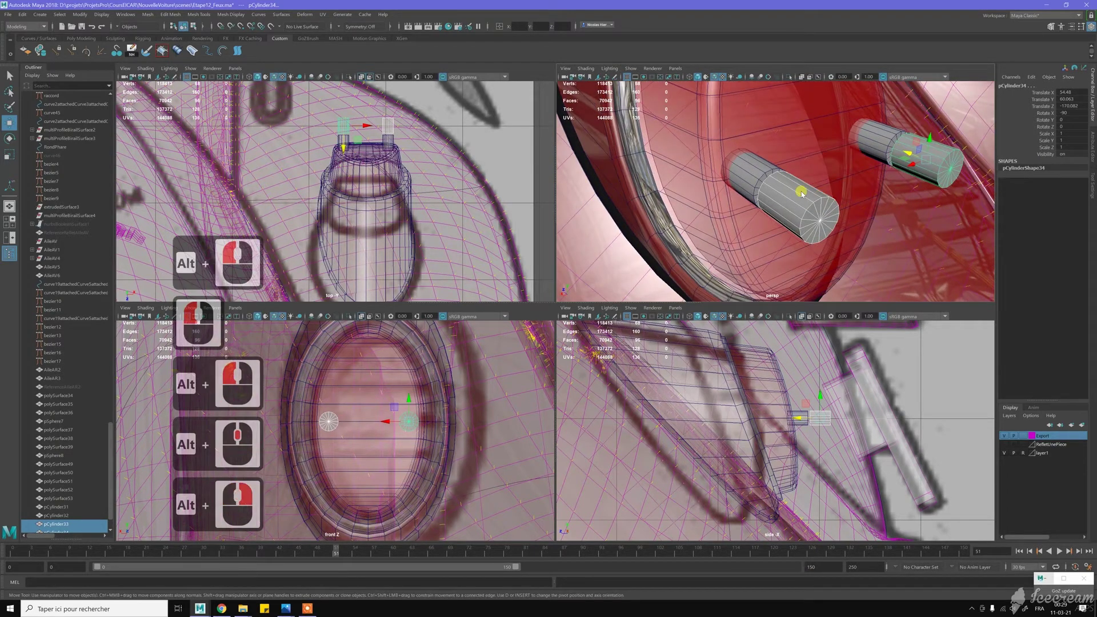
# - Select one of the outer cylinder copies on its own and set its X, Y and Z scale to 0.9
pyautogui.rightClick(802, 194)
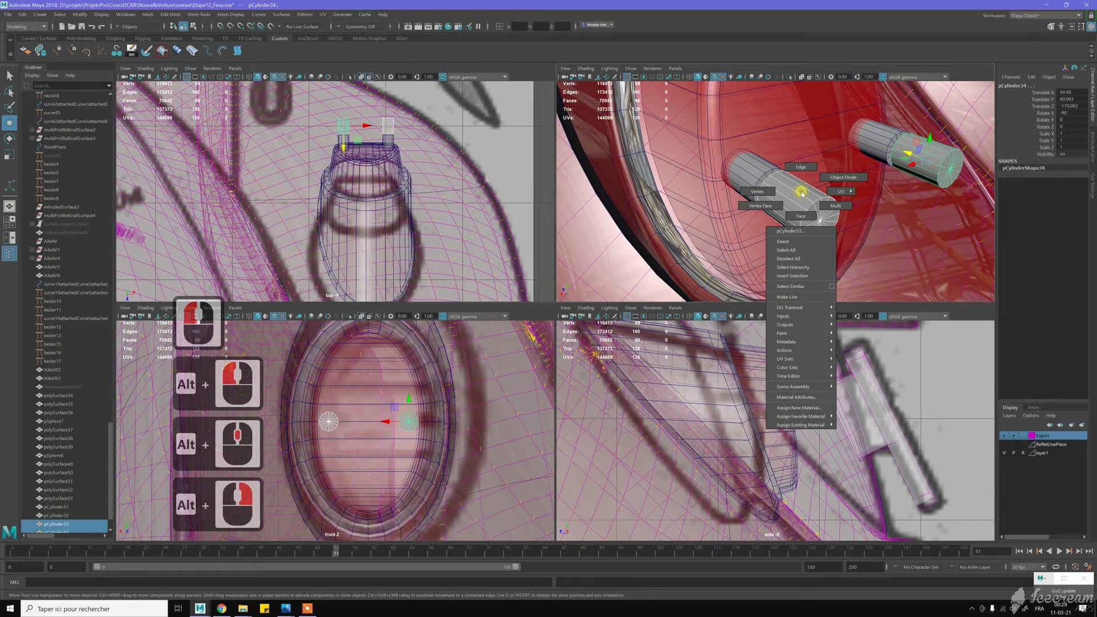
pyautogui.click(935, 160)
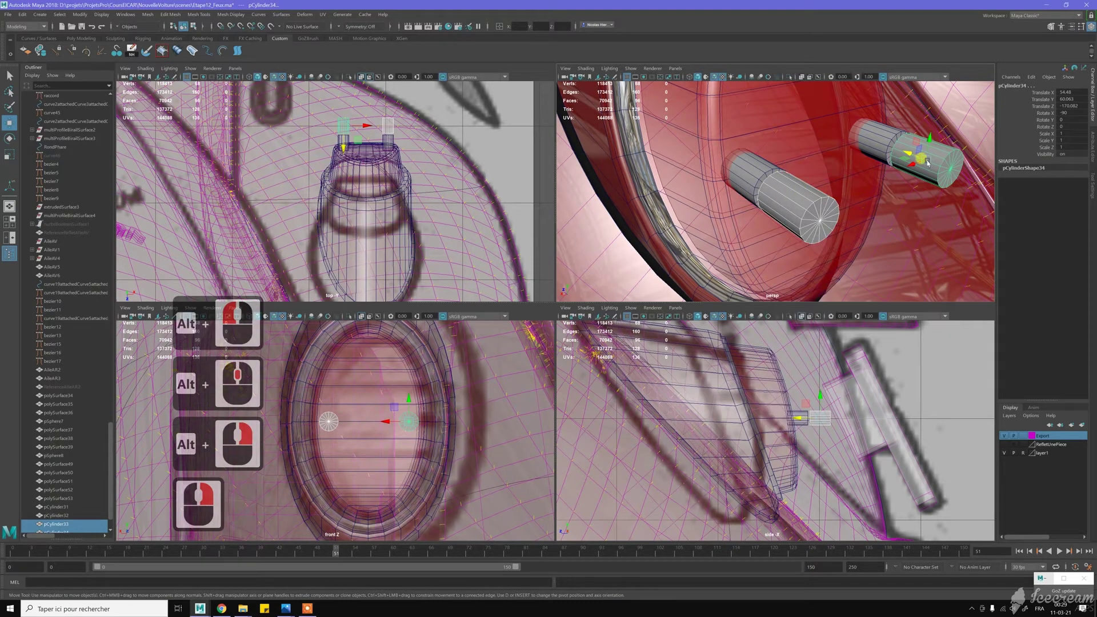
pyautogui.click(931, 164)
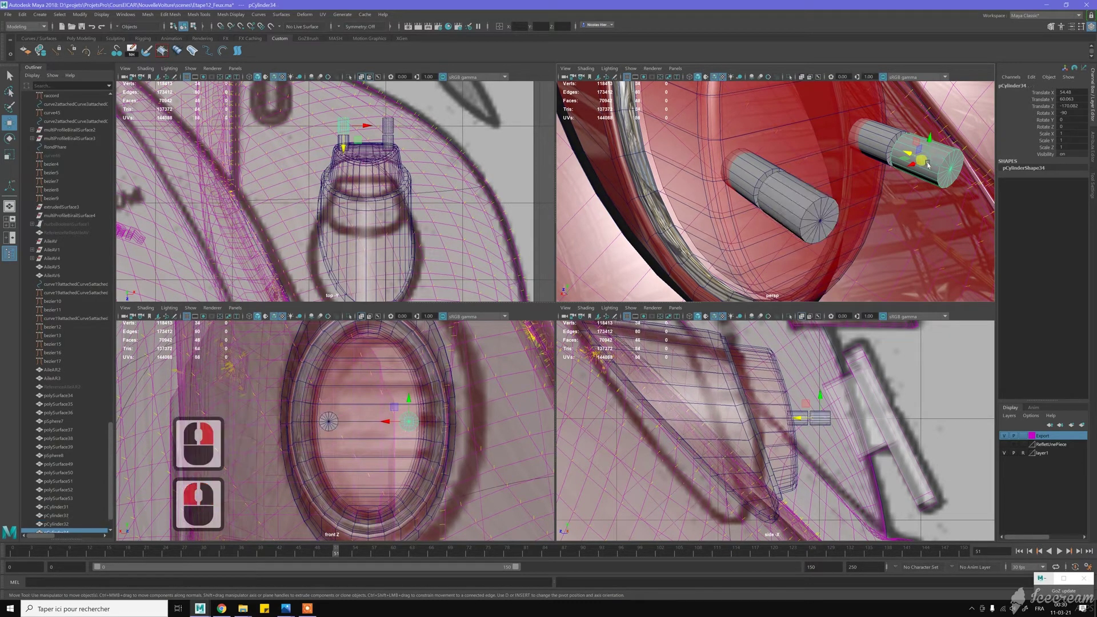
pyautogui.keyDown('alt'); pyautogui.moveTo(939, 159); pyautogui.dragTo(934, 155); pyautogui.keyUp('alt')
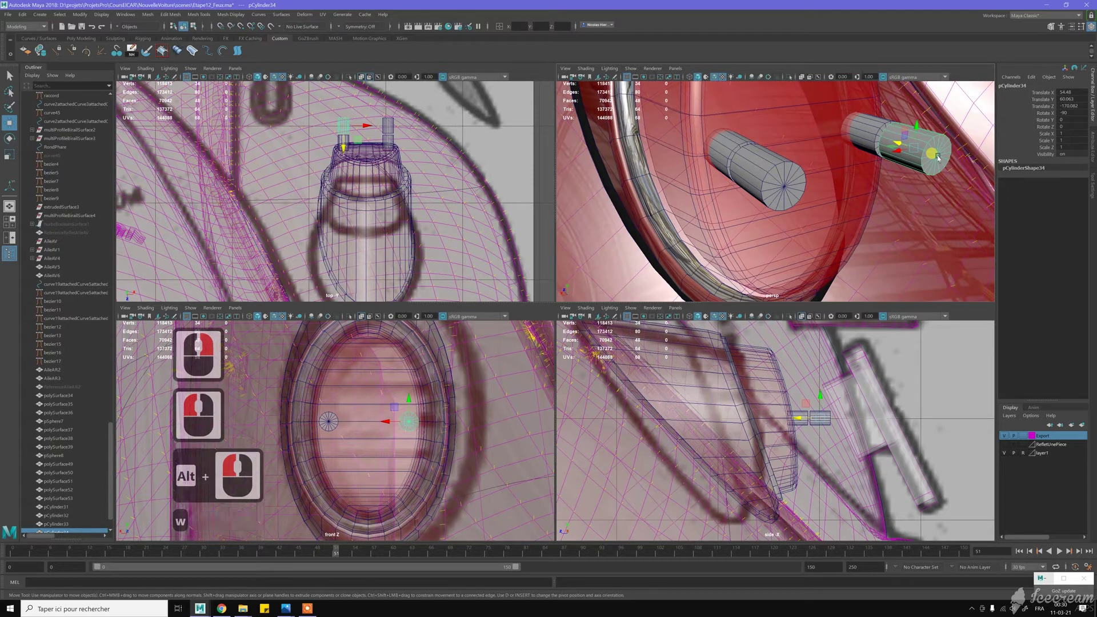
pyautogui.press('w')
pyautogui.click(1070, 133)
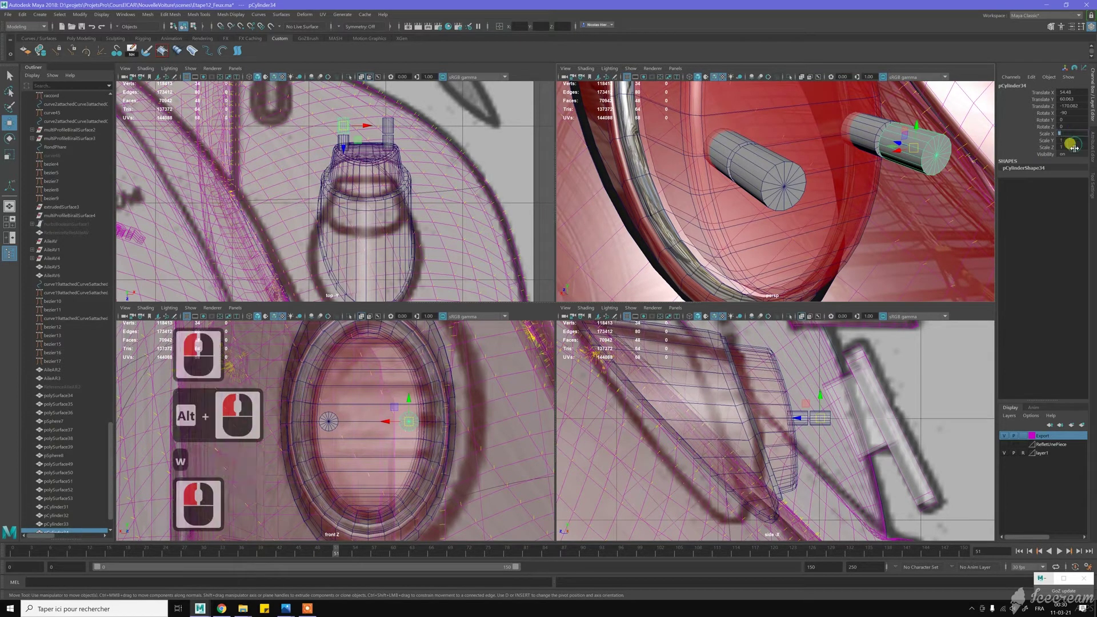
pyautogui.keyDown('shift'); pyautogui.click(1071, 147); pyautogui.keyUp('shift')
pyautogui.write('0.9')
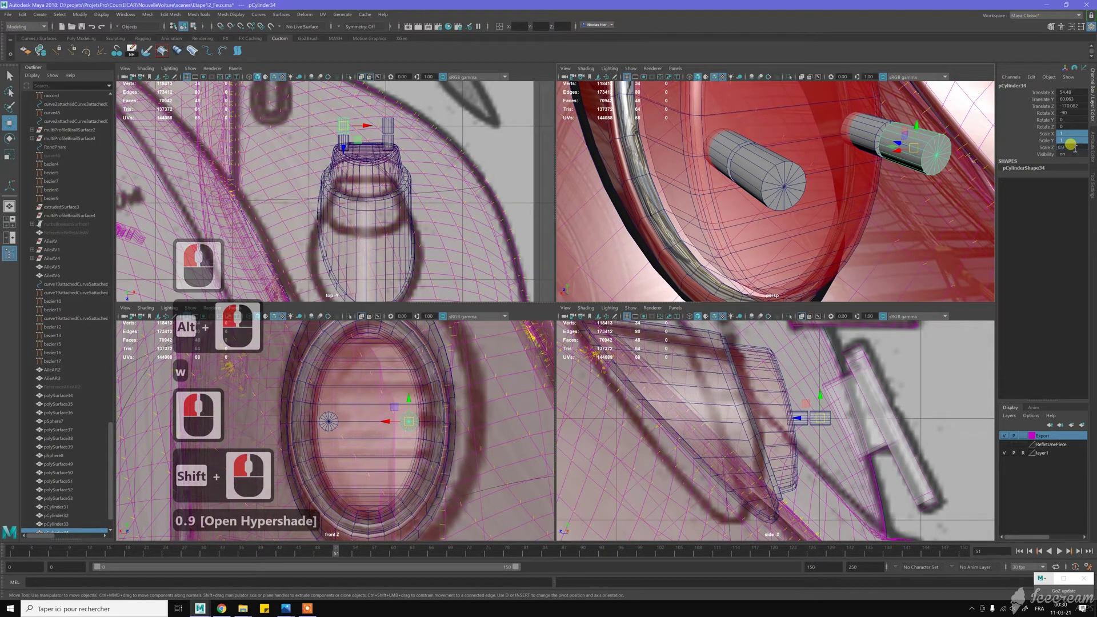
pyautogui.press('Return')
# - Set the X, Y and Z scale of the selected outer cylinder to 0.75
pyautogui.scroll(10, 414, 437)
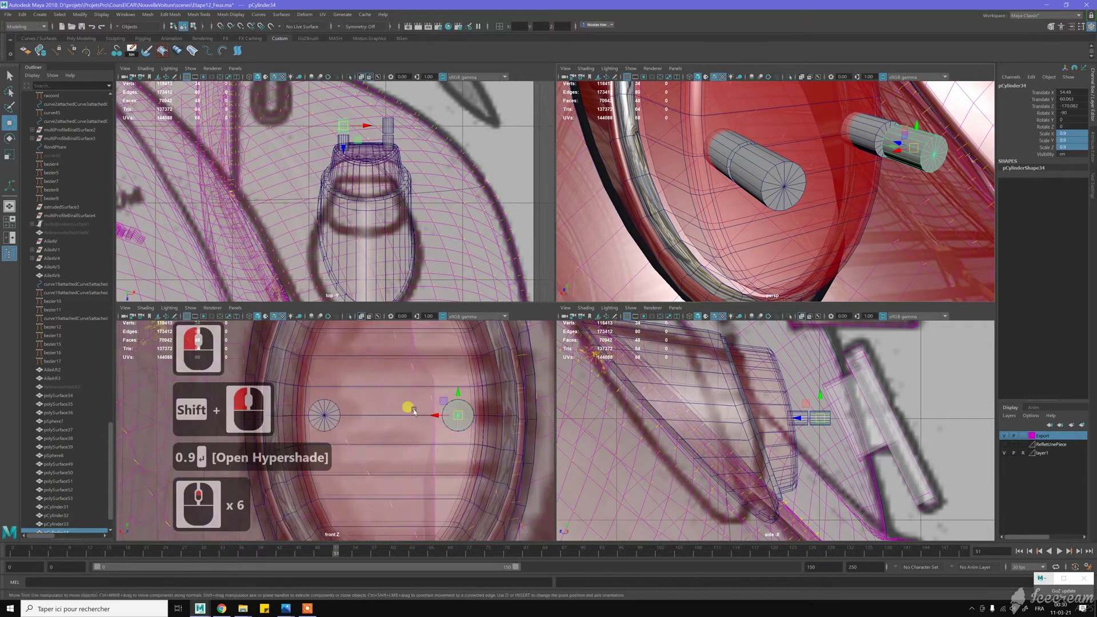
pyautogui.click(1073, 135)
pyautogui.keyDown('shift'); pyautogui.click(1076, 147); pyautogui.keyUp('shift')
pyautogui.write('0.75')
pyautogui.press('Return')
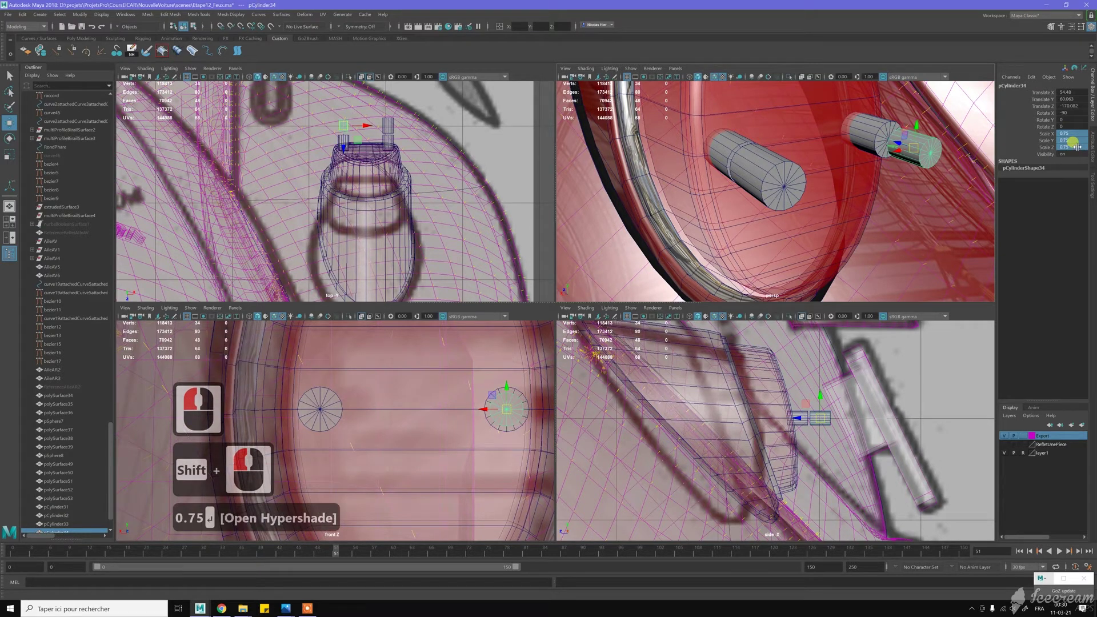
# - Select the other outer cylinder and set its X, Y and Z scale to 0.75
pyautogui.keyDown('alt'); pyautogui.moveTo(886, 189); pyautogui.dragTo(845, 213); pyautogui.keyUp('alt')
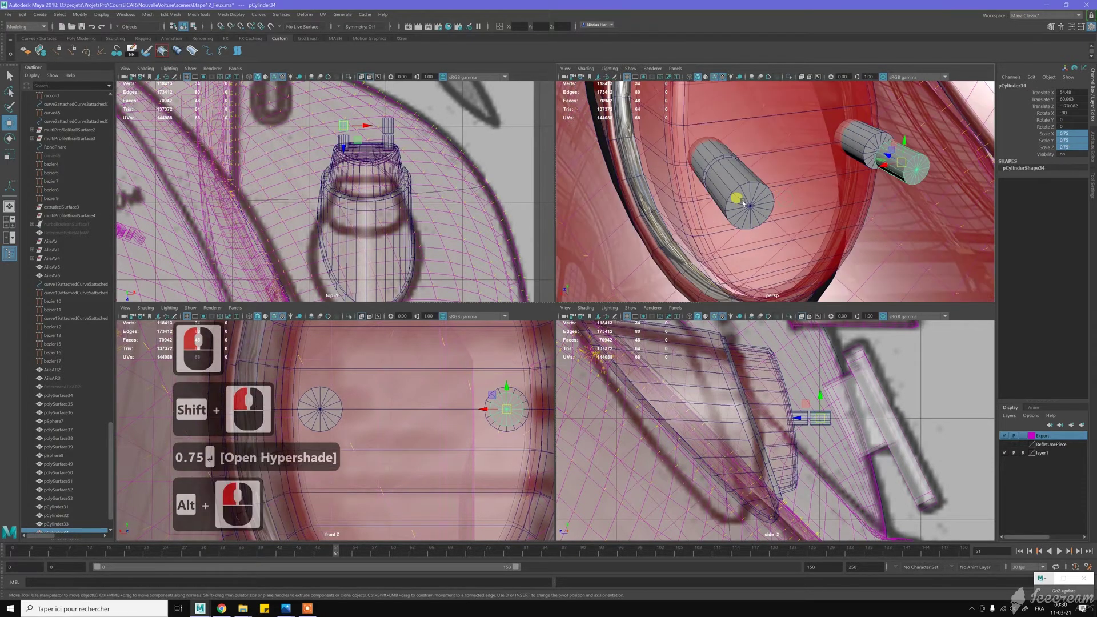
pyautogui.click(878, 184)
pyautogui.click(1073, 134)
pyautogui.keyDown('shift'); pyautogui.click(1067, 146); pyautogui.keyUp('shift')
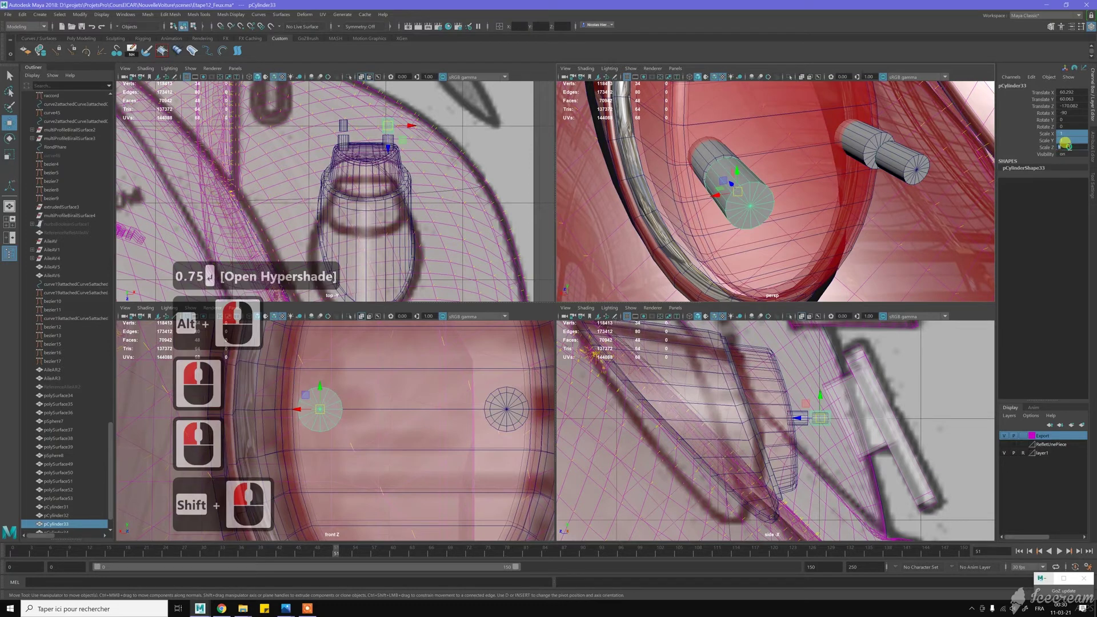
pyautogui.write('0.75')
pyautogui.press('Return')
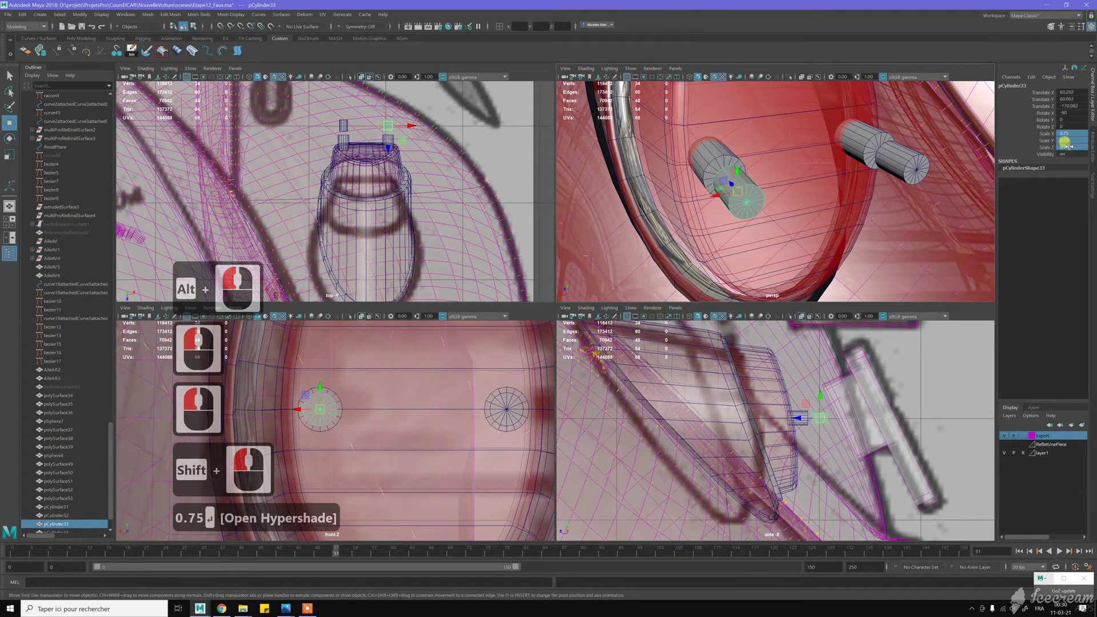
# - Select the two larger cylinders embedded in the lens and combine them into a single mesh
pyautogui.keyDown('alt'); pyautogui.moveTo(749, 172); pyautogui.dragTo(779, 170); pyautogui.keyUp('alt')
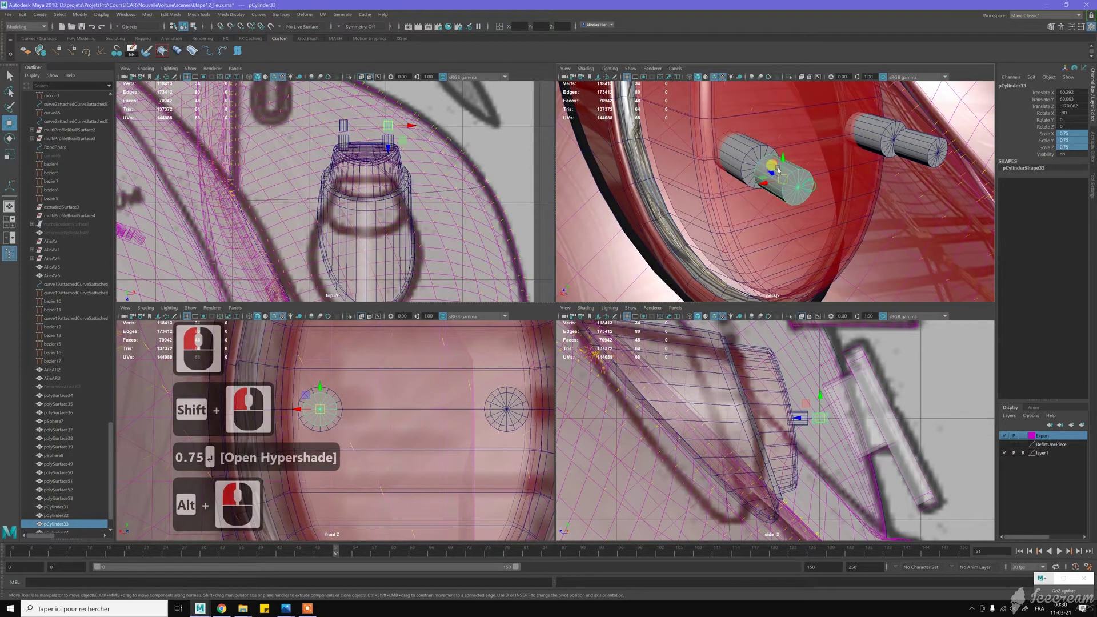
pyautogui.click(744, 156)
pyautogui.keyDown('shift'); pyautogui.click(835, 123); pyautogui.keyUp('shift')
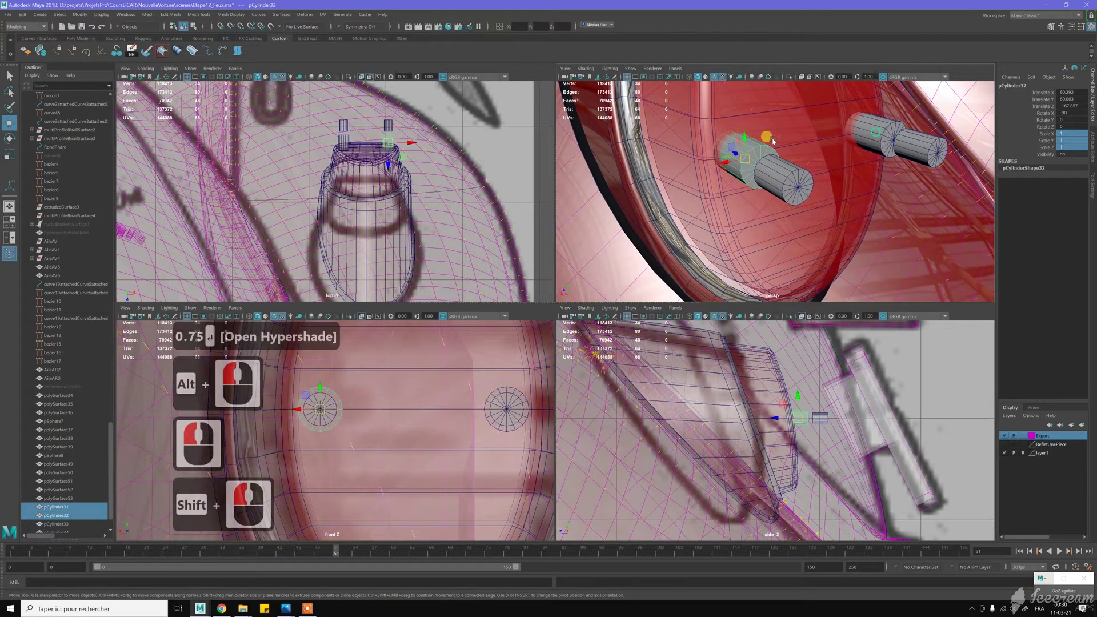
pyautogui.keyDown('alt'); pyautogui.moveTo(835, 122); pyautogui.dragTo(790, 172, button='middle'); pyautogui.keyUp('alt')
pyautogui.keyDown('alt'); pyautogui.moveTo(785, 185); pyautogui.dragTo(791, 194); pyautogui.keyUp('alt')
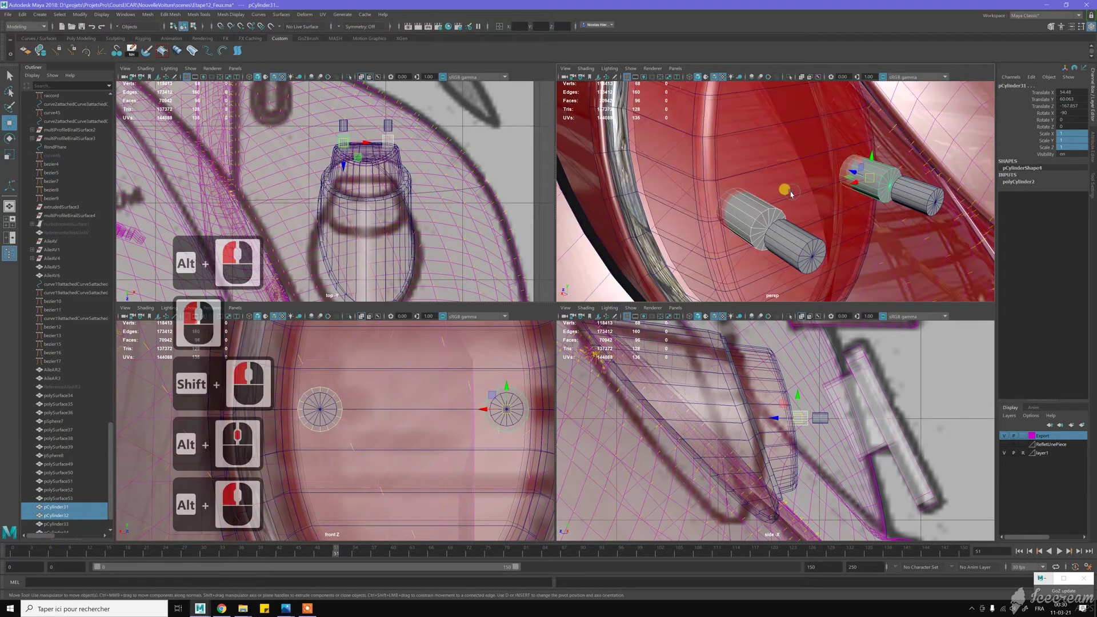
pyautogui.keyDown('shift'); pyautogui.rightClick(763, 213); pyautogui.keyUp('shift')
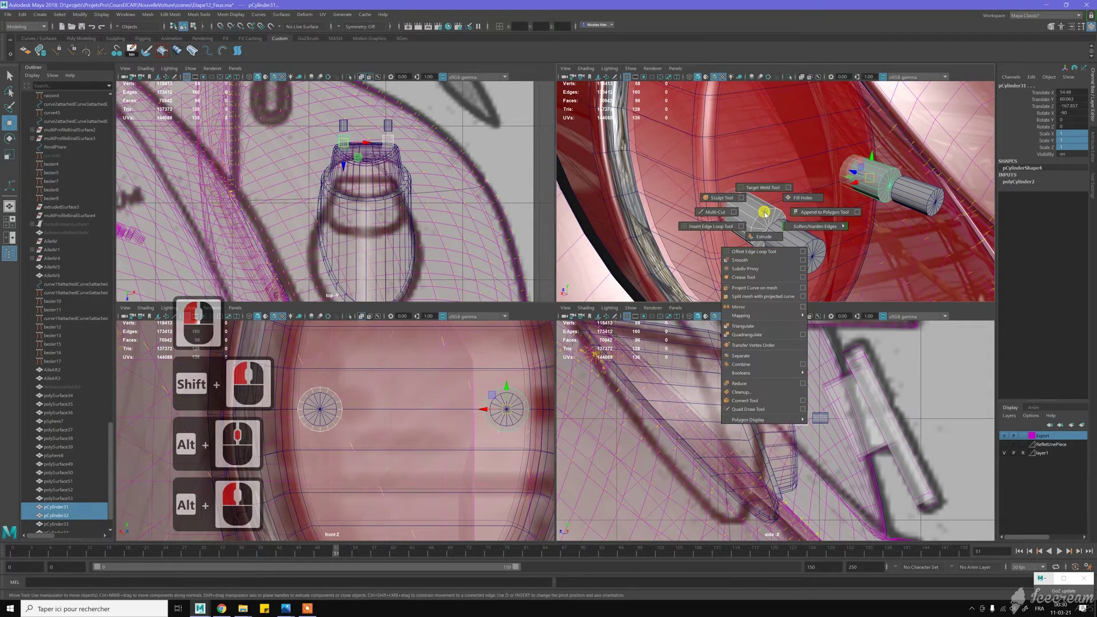
pyautogui.keyDown('shift'); pyautogui.moveTo(763, 214); pyautogui.dragTo(748, 364, button='right'); pyautogui.keyUp('shift')
# - Delete the combined cylinders' non-deformer history and freeze their transformations
pyautogui.hotkey('alt', 'd')
pyautogui.hotkey('alt', 'f')
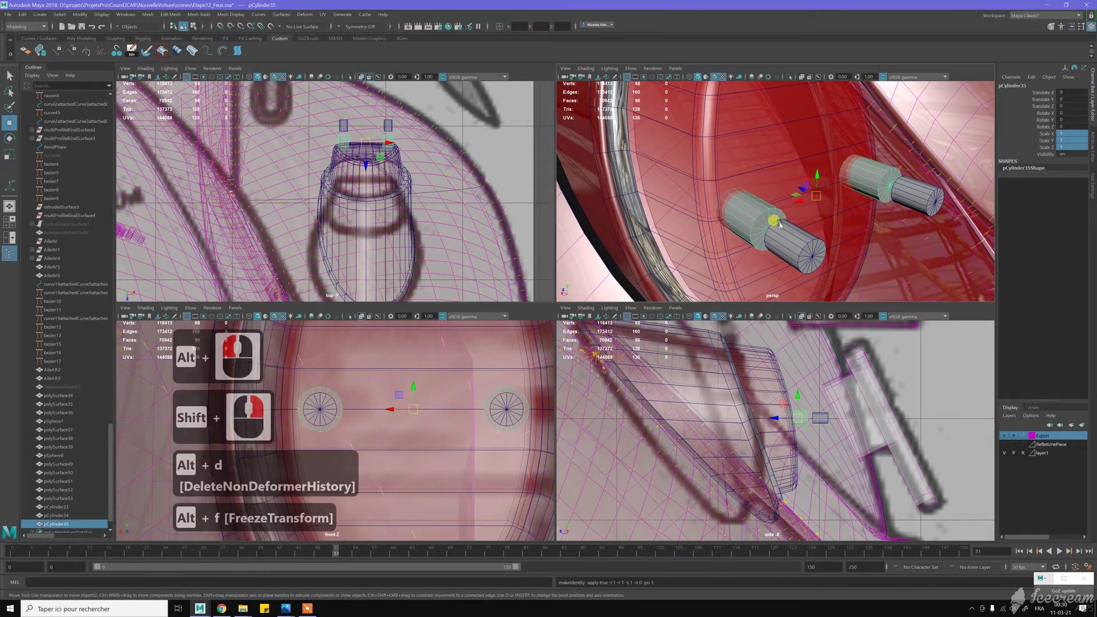
pyautogui.press('w')
pyautogui.rightClick(762, 202)
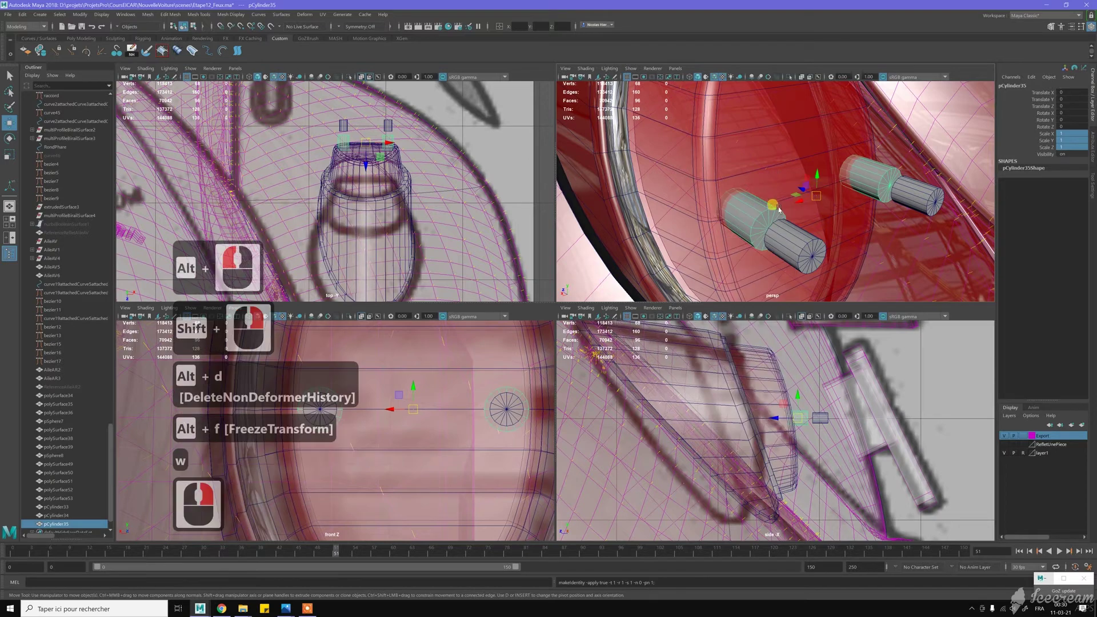
# - Select the red lens surface surrounding the cylinders and duplicate it in place
pyautogui.scroll(-4, 772, 199)
pyautogui.keyDown('alt'); pyautogui.moveTo(779, 197); pyautogui.dragTo(781, 164); pyautogui.keyUp('alt')
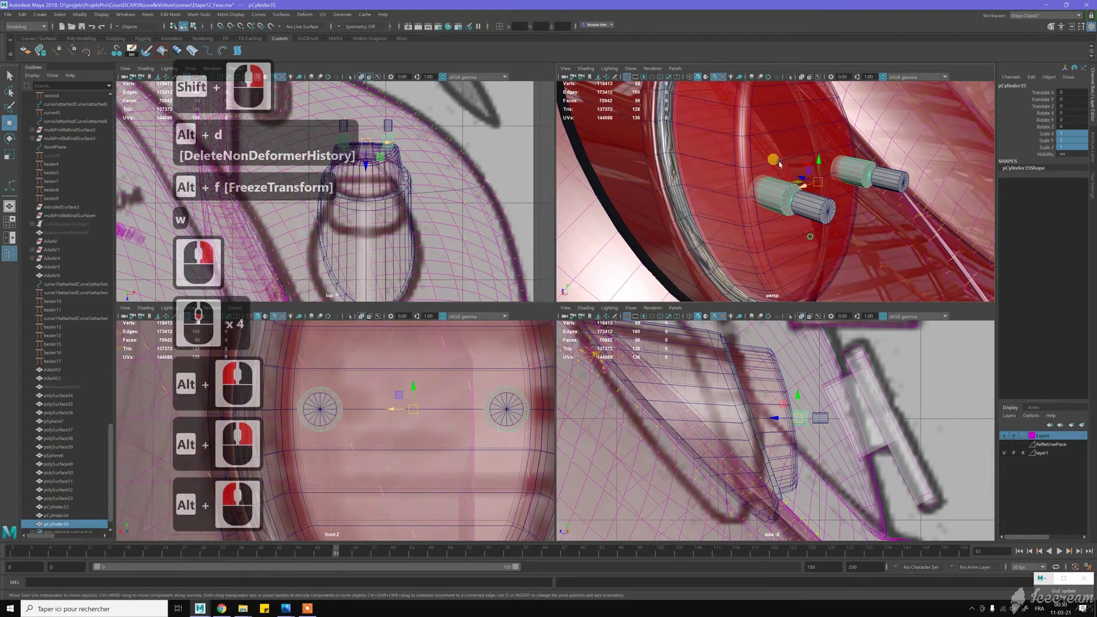
pyautogui.click(784, 170)
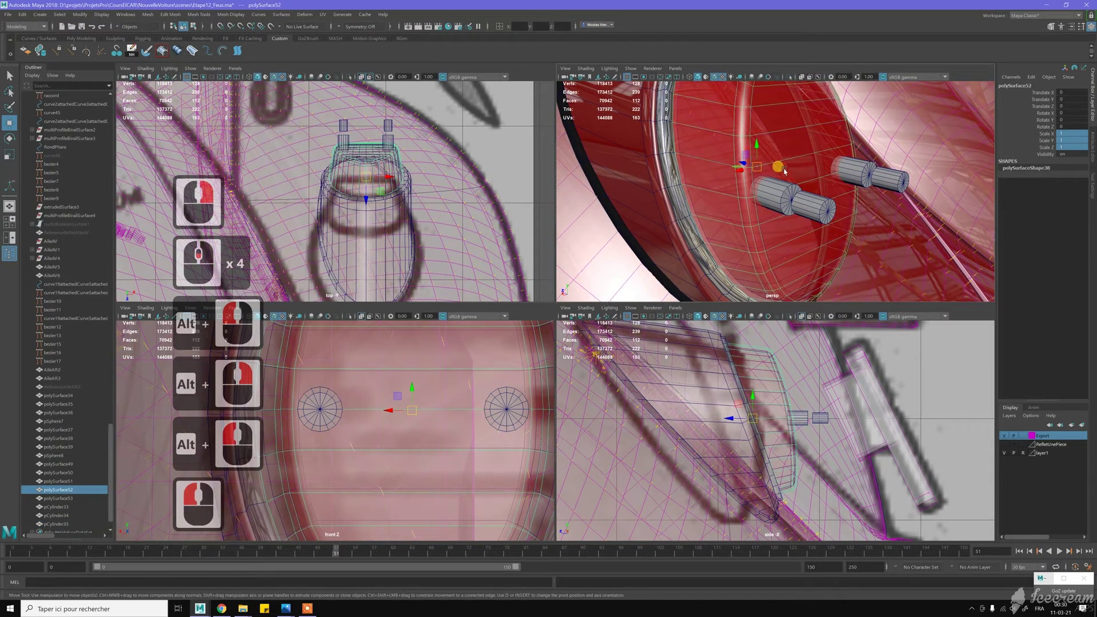
pyautogui.scroll(-1, 776, 199)
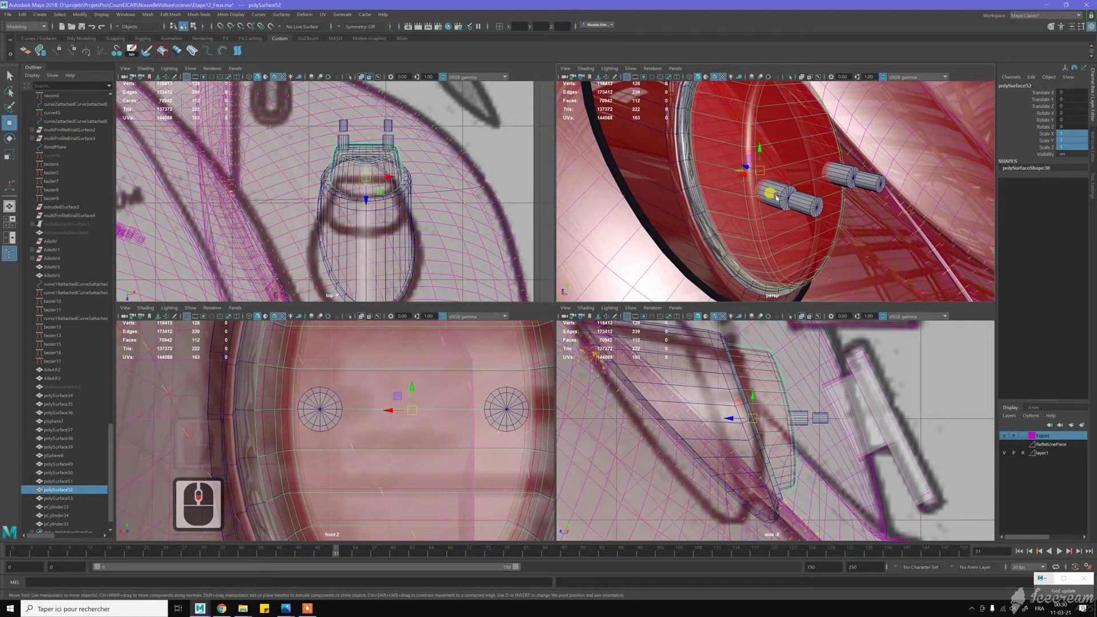
pyautogui.hotkey('ctrl', 'd')
pyautogui.scroll(-6, 79, 449)
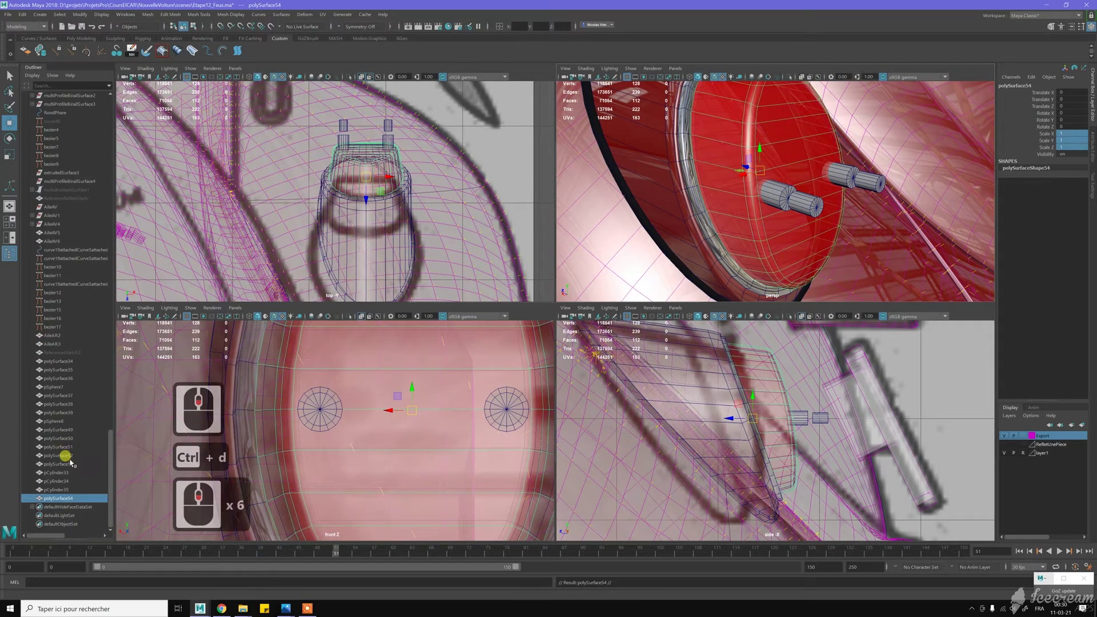
# - Rename the duplicated lens surface as RefRefletFeux
pyautogui.doubleClick(57, 498)
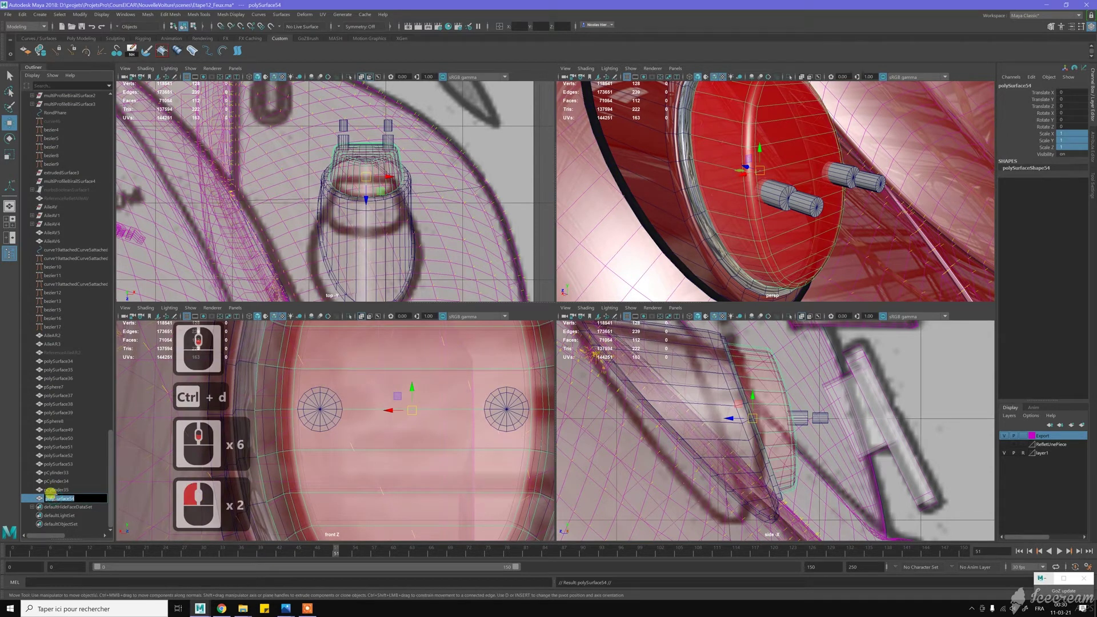
pyautogui.write('Refle')
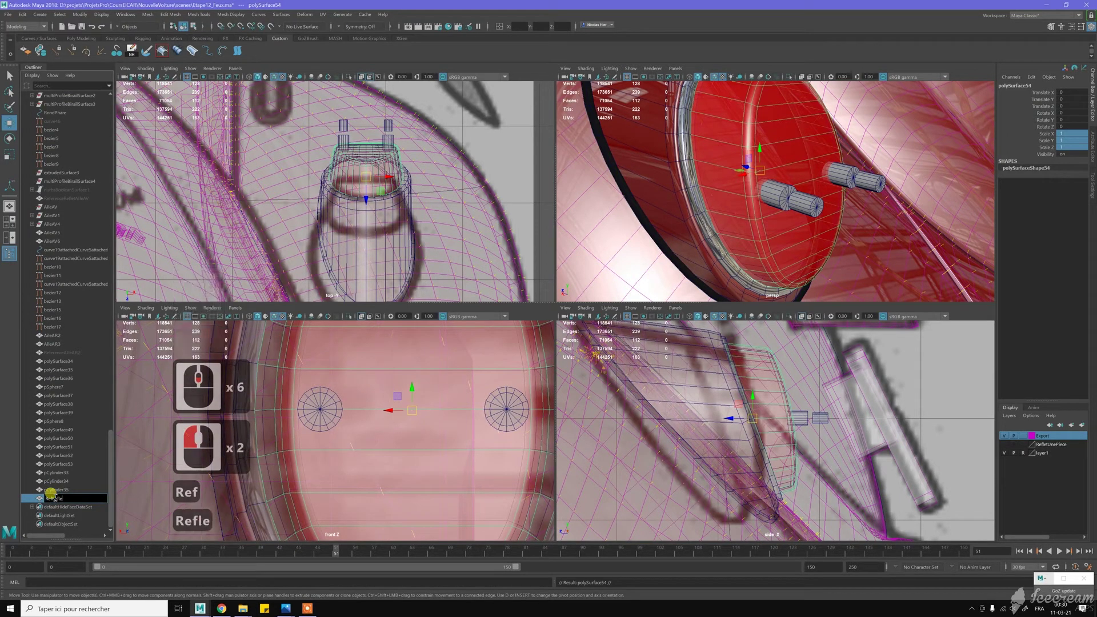
pyautogui.write('tG')
pyautogui.press('BackSpace')
pyautogui.write('Feux')
pyautogui.click(66, 495)
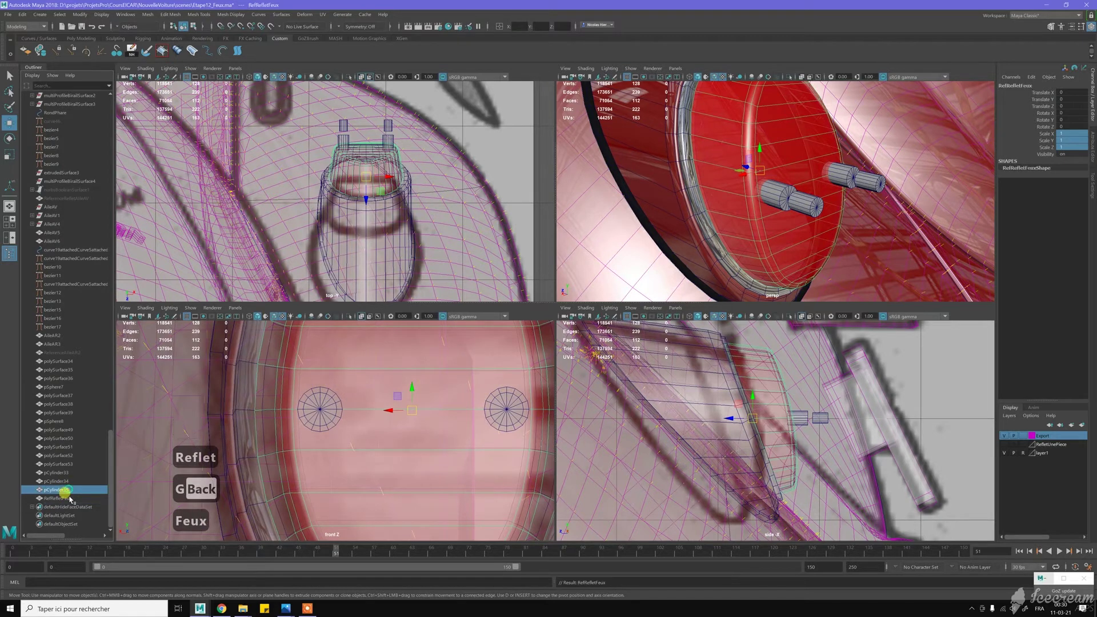
pyautogui.click(65, 495)
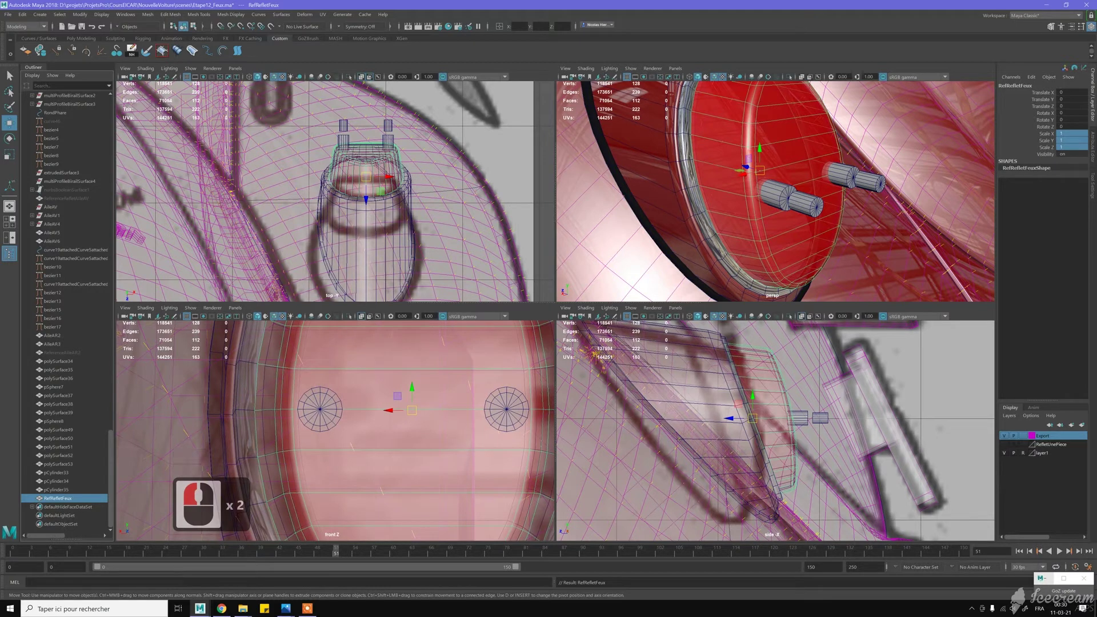
# - Assign the existing chrome-like reflective material to RefRefletFeux and hide that duplicate
pyautogui.moveTo(792, 143); pyautogui.dragTo(823, 309, button='right')
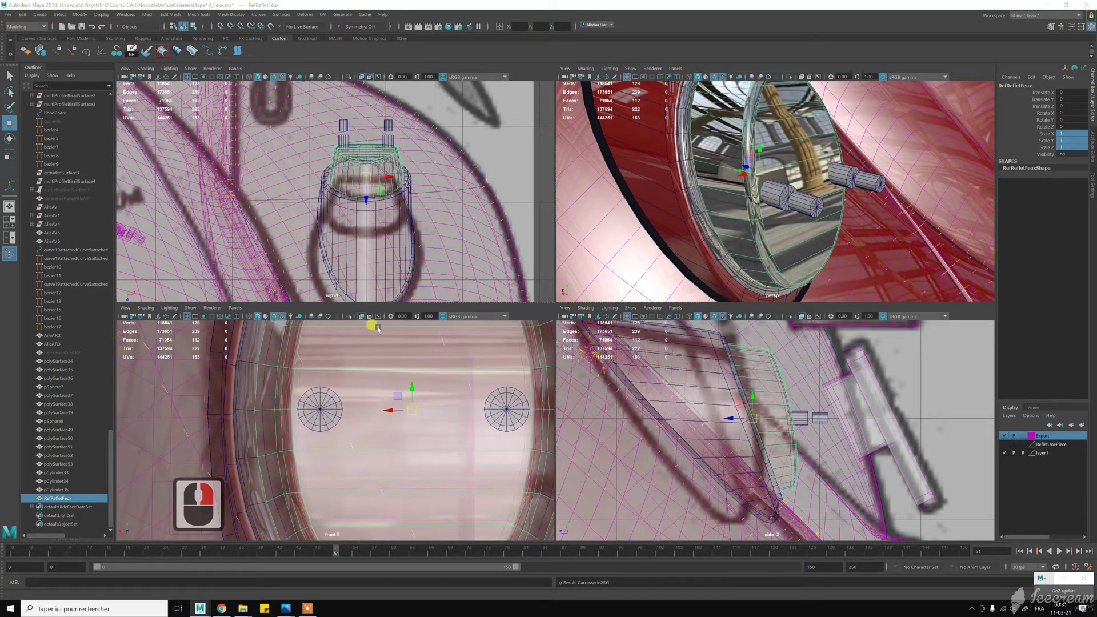
pyautogui.doubleClick(69, 490)
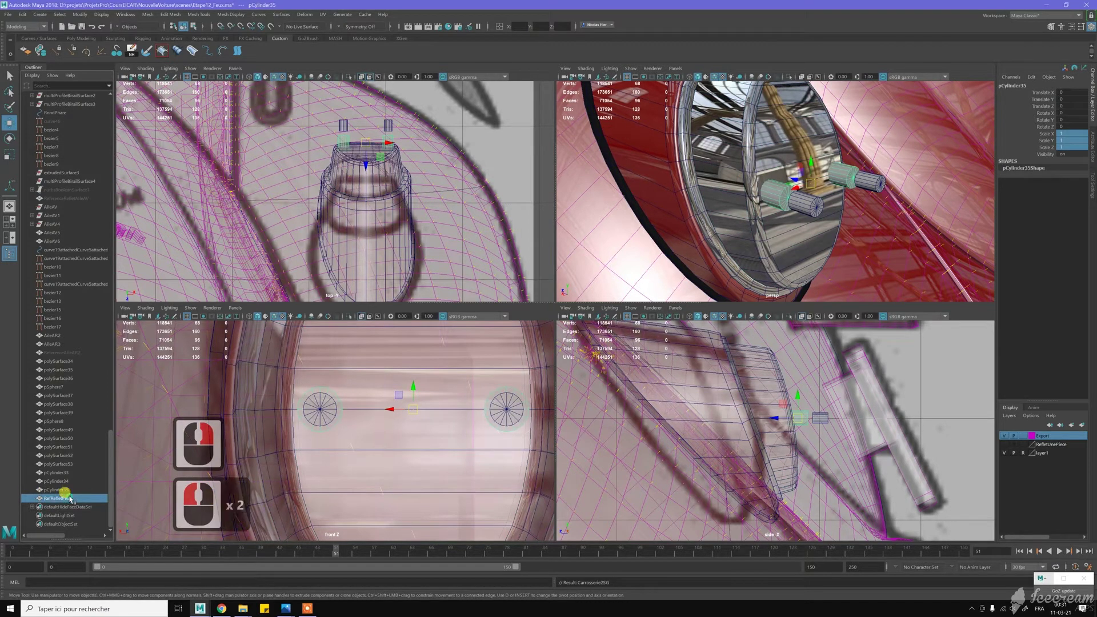
pyautogui.hotkey('ctrl', 'h')
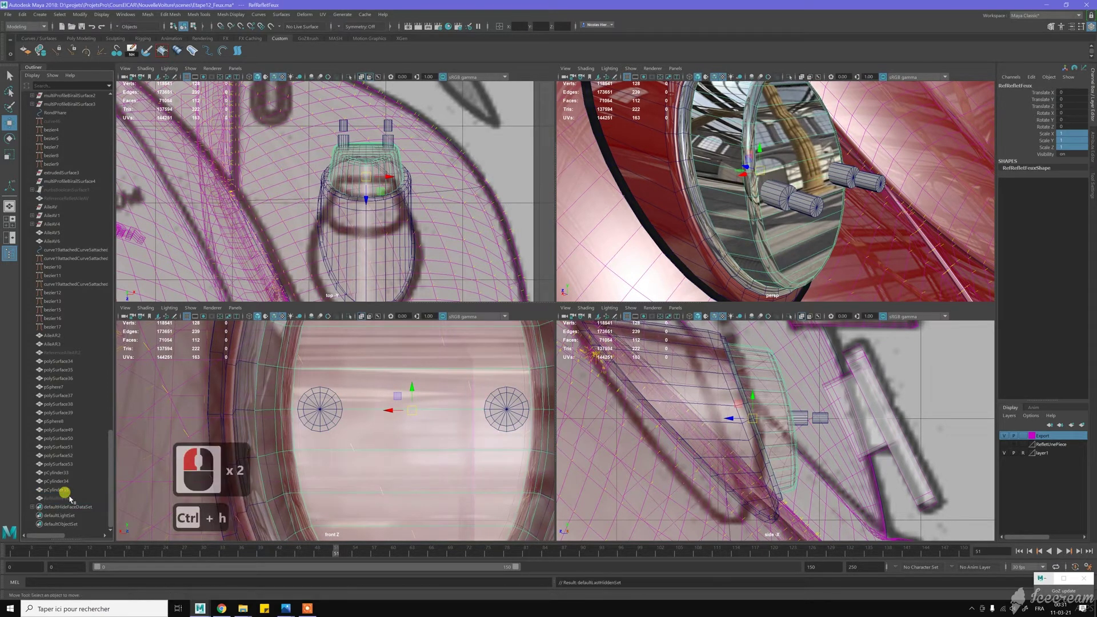
# - Cut two round holes in the red lens by subtracting the combined larger cylinders with a Boolean difference
pyautogui.keyDown('alt'); pyautogui.moveTo(769, 191); pyautogui.dragTo(723, 248, button='middle'); pyautogui.keyUp('alt')
pyautogui.keyDown('alt'); pyautogui.scroll(1, 724, 243); pyautogui.keyUp('alt')
pyautogui.keyDown('alt'); pyautogui.moveTo(725, 241); pyautogui.dragTo(732, 219); pyautogui.keyUp('alt')
pyautogui.click(732, 218)
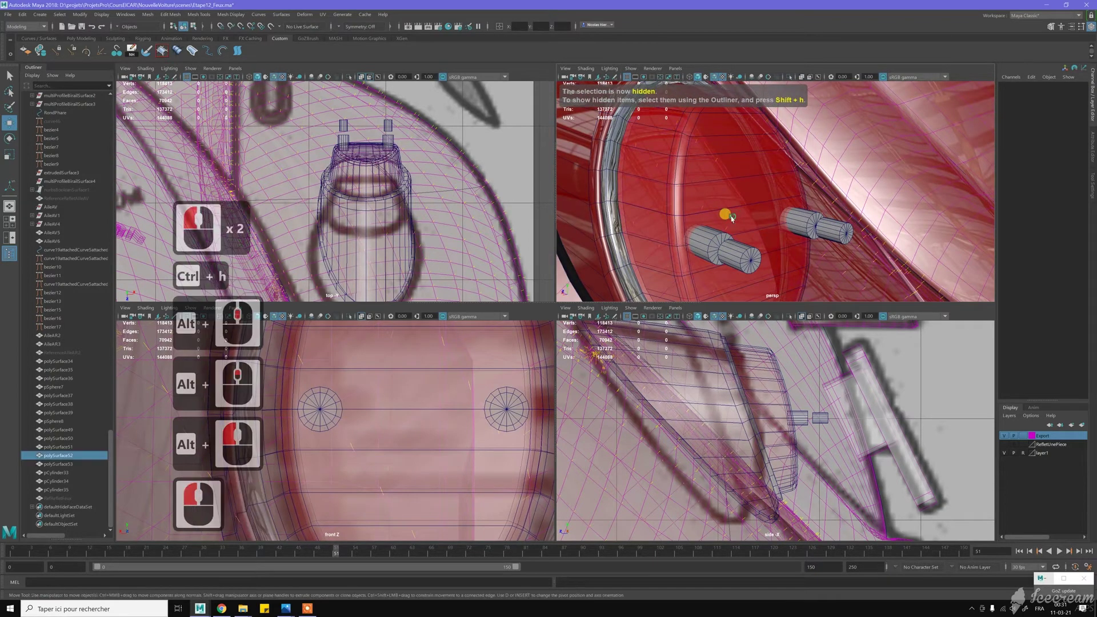
pyautogui.keyDown('shift'); pyautogui.click(710, 242); pyautogui.keyUp('shift')
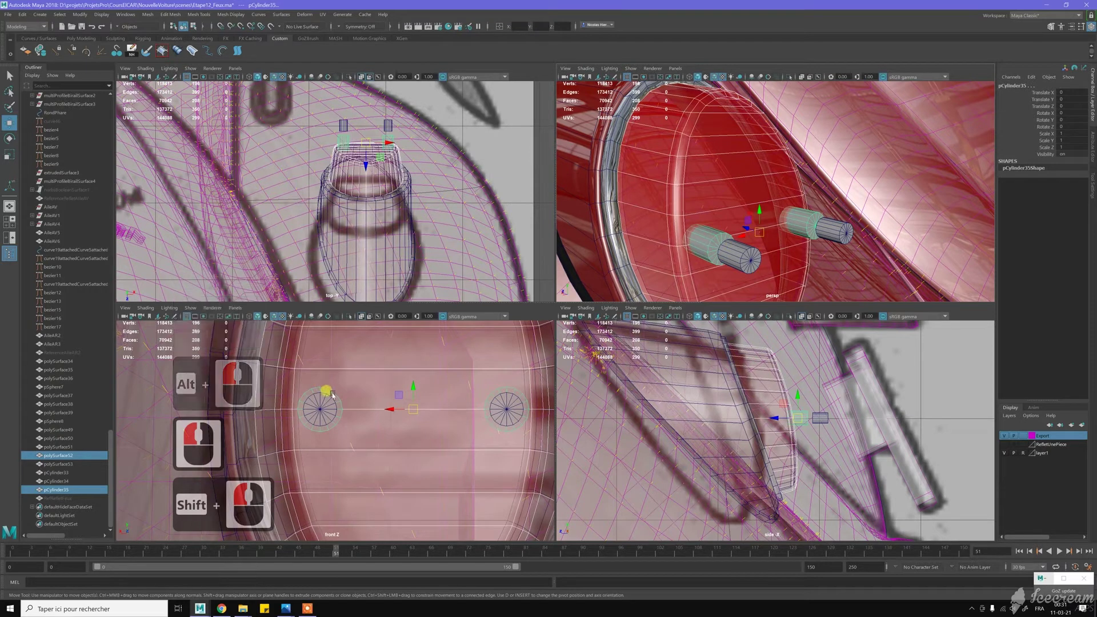
pyautogui.keyDown('shift'); pyautogui.moveTo(708, 235); pyautogui.dragTo(771, 402, button='right'); pyautogui.keyUp('shift')
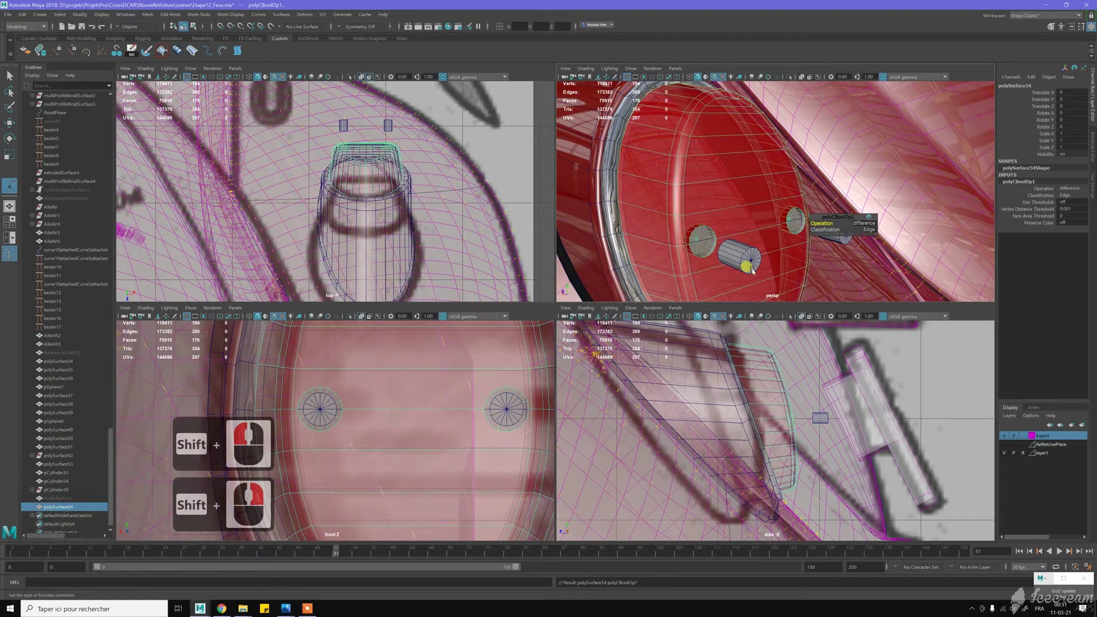
pyautogui.moveTo(822, 229)
pyautogui.mouseDown()
pyautogui.moveTo(847, 225)
pyautogui.moveTo(814, 226)
pyautogui.mouseUp()
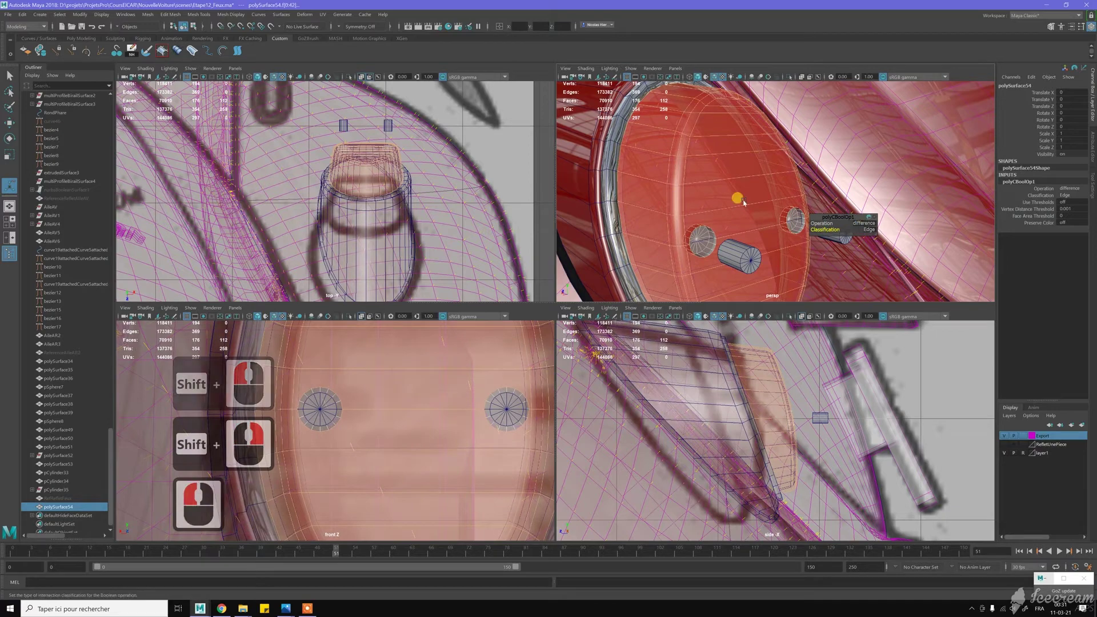
pyautogui.keyDown('alt'); pyautogui.moveTo(730, 196); pyautogui.dragTo(696, 216); pyautogui.keyUp('alt')
pyautogui.keyDown('alt'); pyautogui.moveTo(696, 216); pyautogui.dragTo(814, 240, button='right'); pyautogui.keyUp('alt')
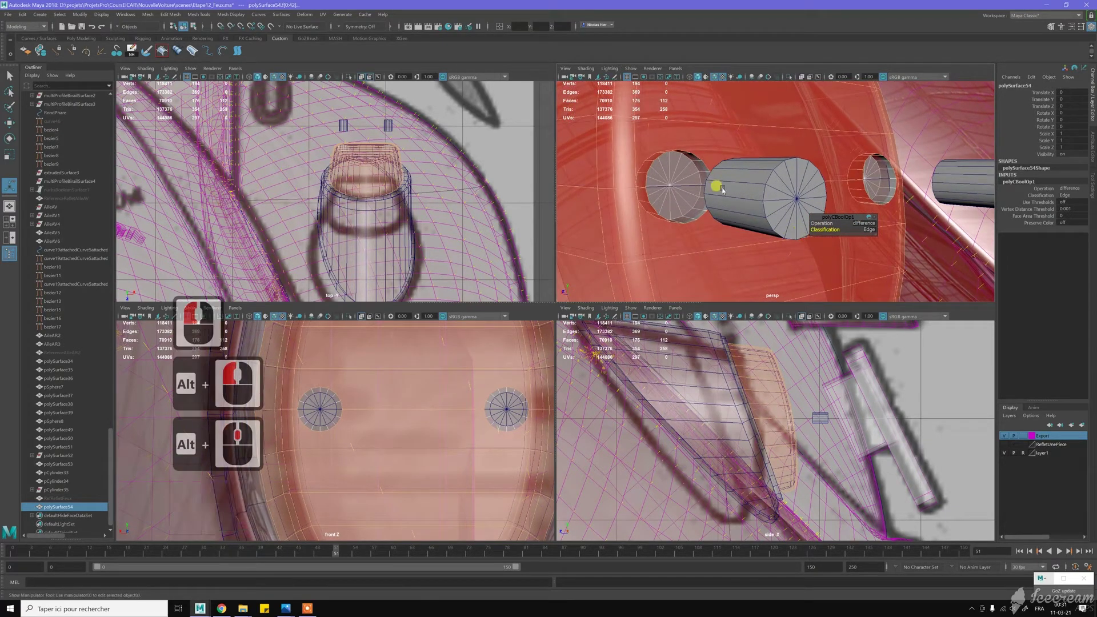
# - Select the ring of side wall faces inside the first screw hole of the red lens
pyautogui.keyDown('alt'); pyautogui.moveTo(731, 177); pyautogui.dragTo(746, 181); pyautogui.keyUp('alt')
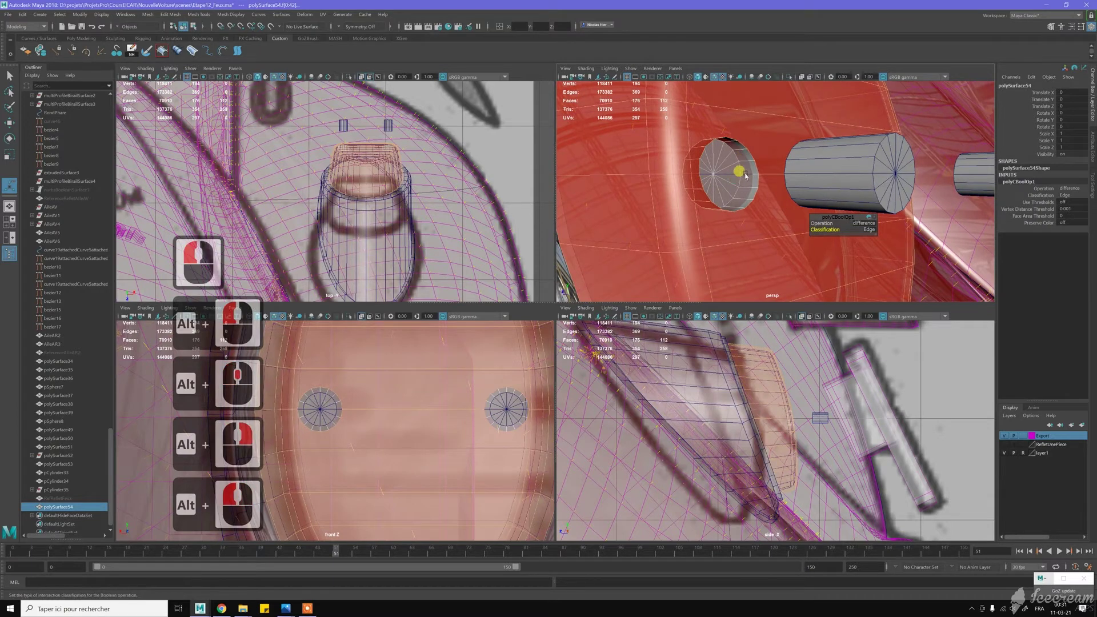
pyautogui.keyDown('alt'); pyautogui.moveTo(754, 223); pyautogui.dragTo(825, 193); pyautogui.keyUp('alt')
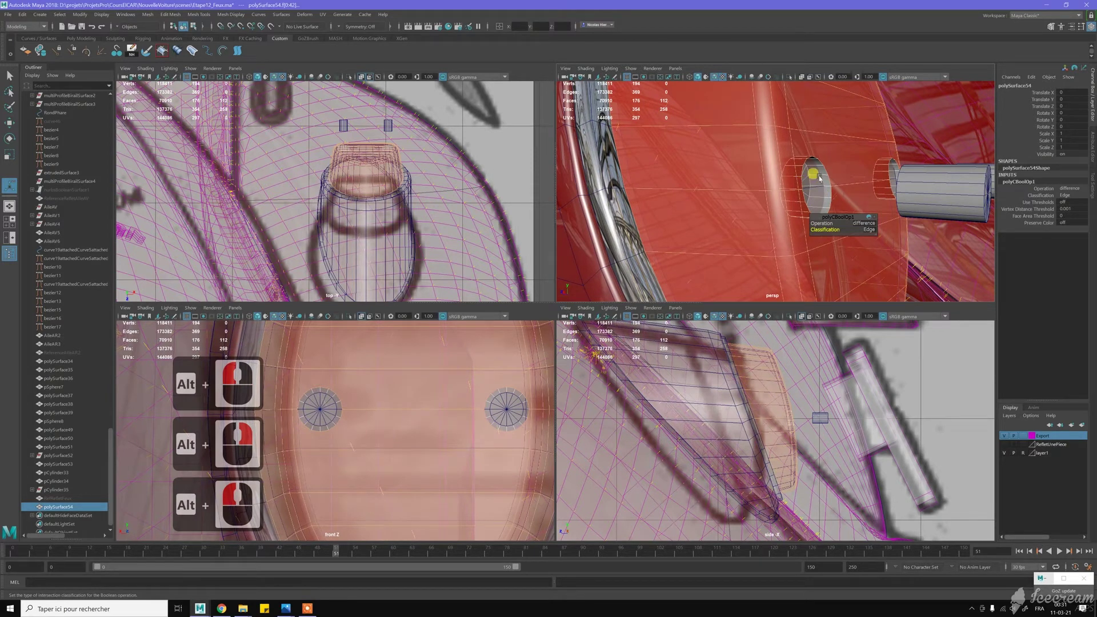
pyautogui.keyDown('alt'); pyautogui.moveTo(808, 182); pyautogui.dragTo(805, 194); pyautogui.keyUp('alt')
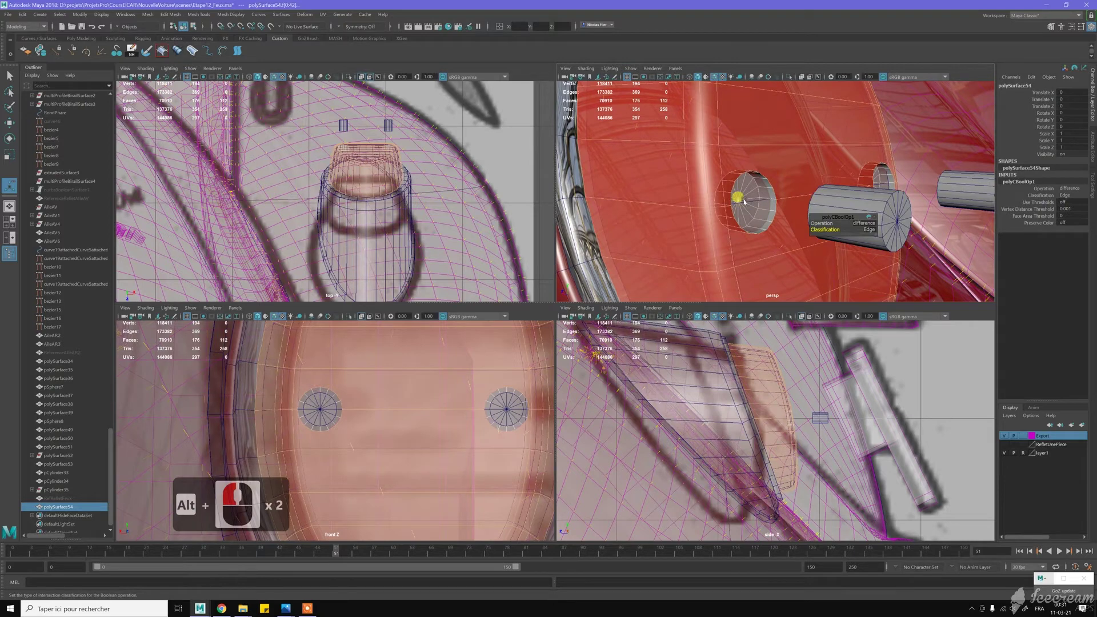
pyautogui.press('w')
pyautogui.rightClick(771, 194)
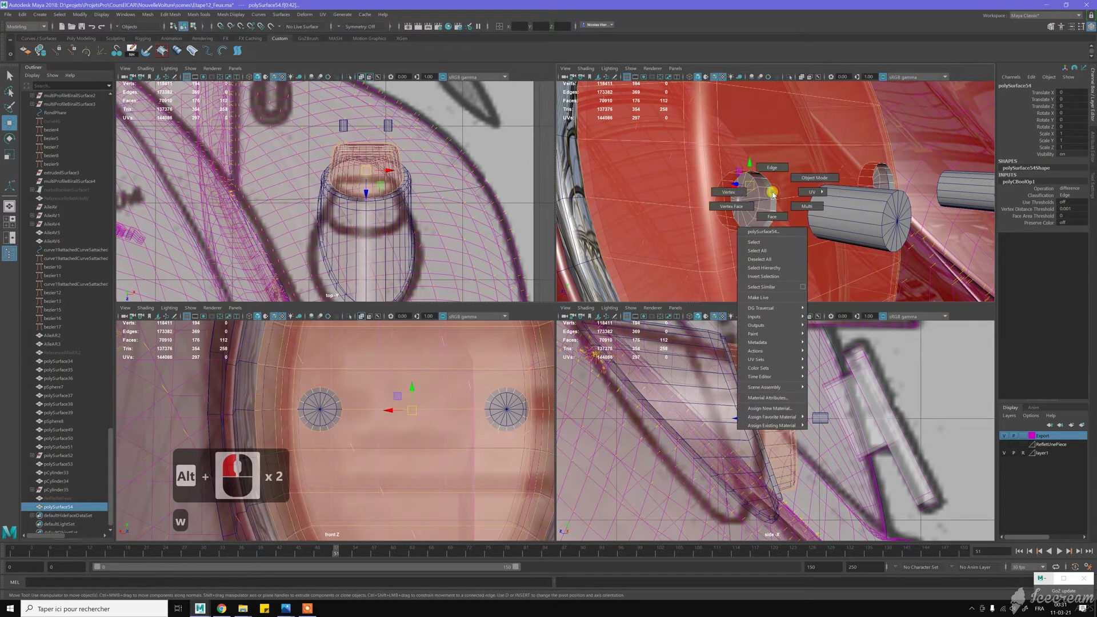
pyautogui.click(774, 207)
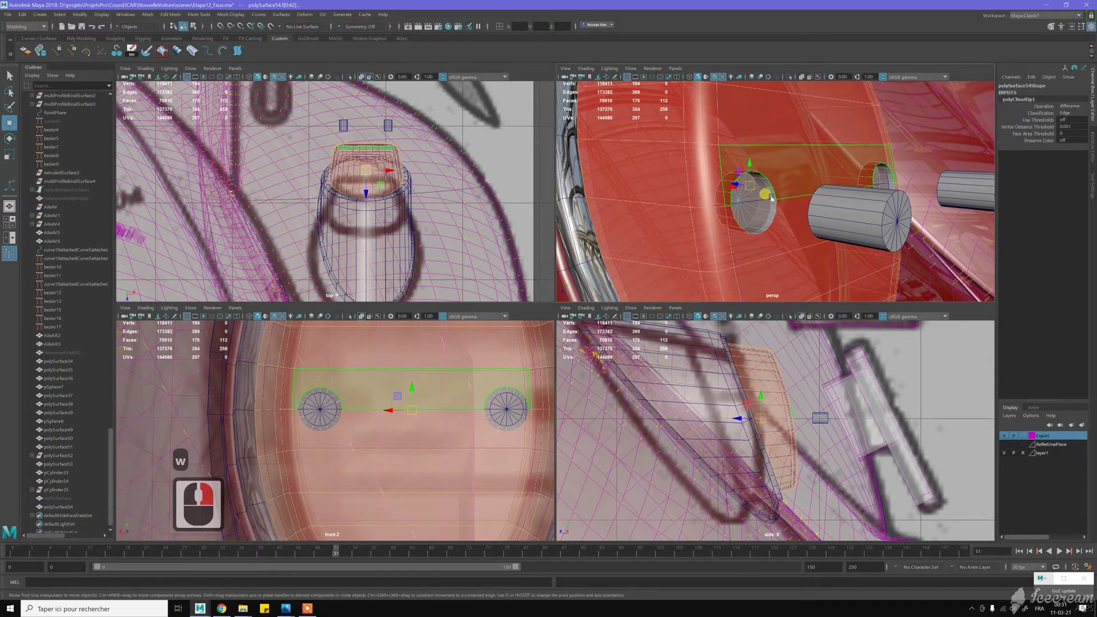
pyautogui.click(767, 210)
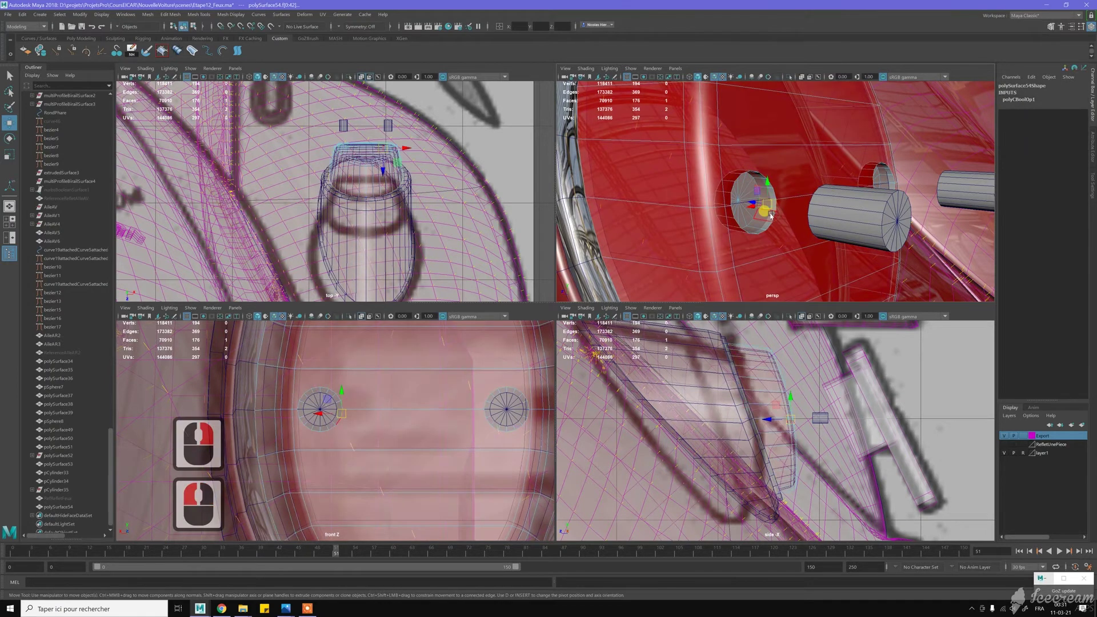
pyautogui.keyDown('shift'); pyautogui.click(771, 216); pyautogui.keyUp('shift')
pyautogui.keyDown('shift'); pyautogui.doubleClick(771, 215); pyautogui.keyUp('shift')
pyautogui.moveTo(771, 216)
pyautogui.keyDown('alt'); pyautogui.mouseDown(button='middle')
pyautogui.moveTo(755, 223)
pyautogui.moveTo(774, 234)
pyautogui.mouseUp(button='middle'); pyautogui.keyUp('alt')
pyautogui.keyDown('alt'); pyautogui.moveTo(774, 233); pyautogui.dragTo(780, 198, button='right'); pyautogui.keyUp('alt')
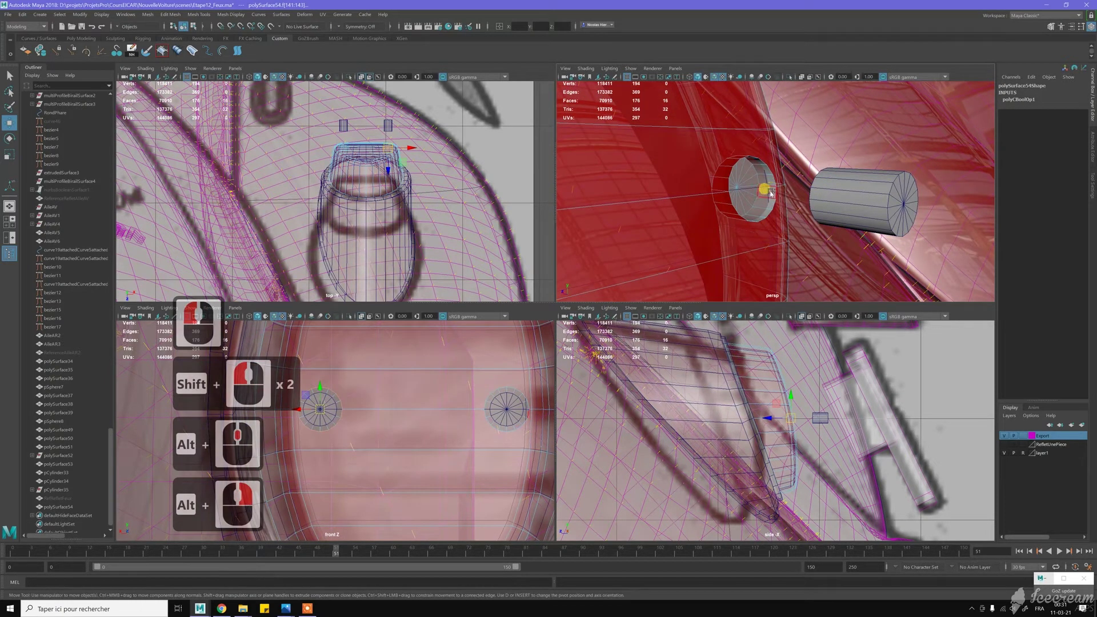
# - Add the second screw hole's wall faces, grow the selection by one ring, and assign the existing red lens material to those faces
pyautogui.keyDown('shift'); pyautogui.click(771, 197); pyautogui.keyUp('shift')
pyautogui.keyDown('shift'); pyautogui.doubleClick(772, 201); pyautogui.keyUp('shift')
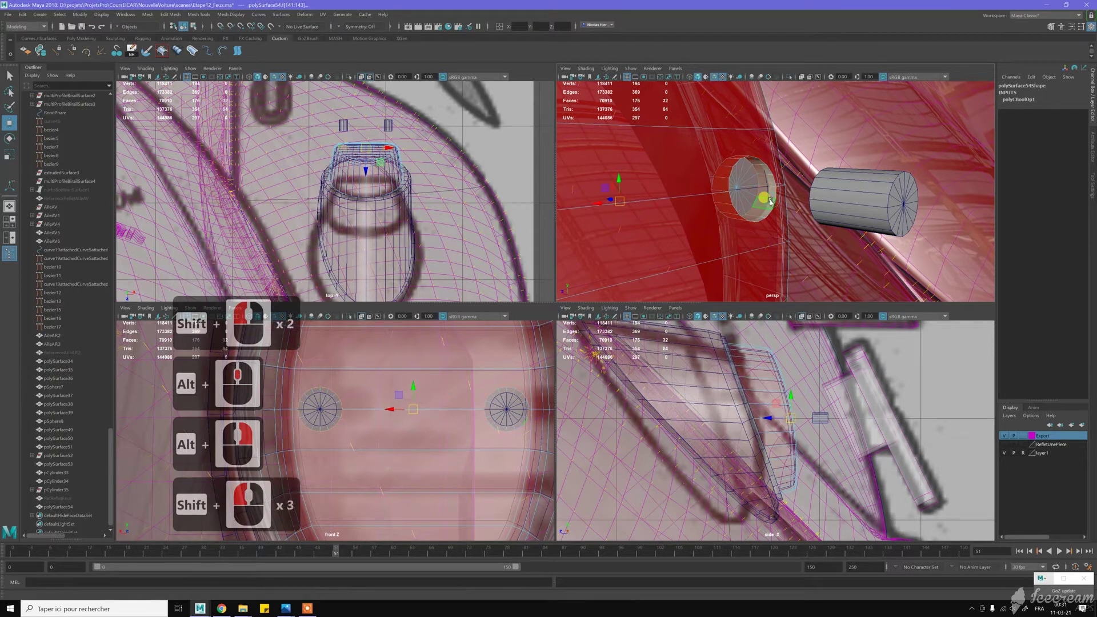
pyautogui.hotkey('shift', '.')
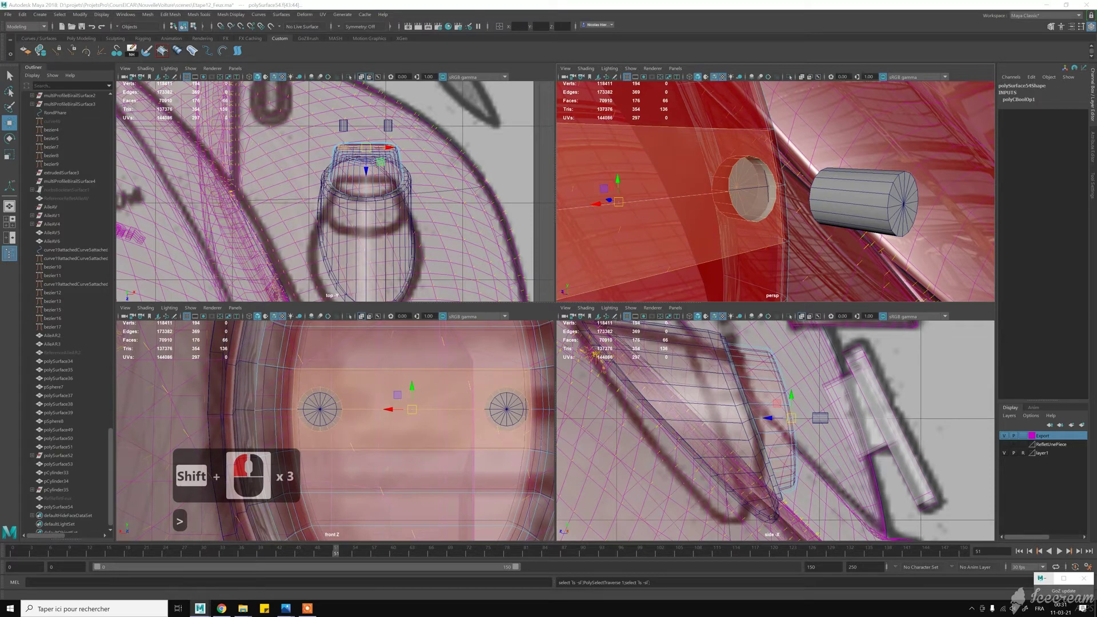
pyautogui.rightClick(766, 232)
pyautogui.press('w')
pyautogui.moveTo(735, 150); pyautogui.dragTo(766, 137, button='right')
pyautogui.scroll(-3, 760, 189)
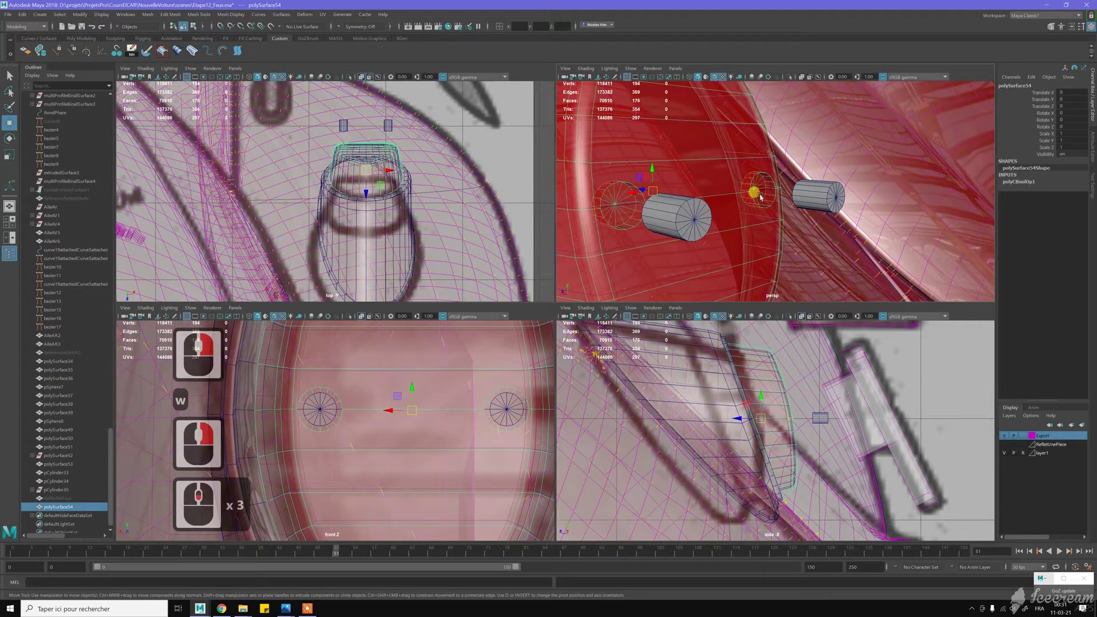
# - Isolate the inner red lens surface in the perspective view and switch to selecting its faces
pyautogui.click(743, 183)
pyautogui.keyDown('alt'); pyautogui.moveTo(711, 192); pyautogui.dragTo(738, 183); pyautogui.keyUp('alt')
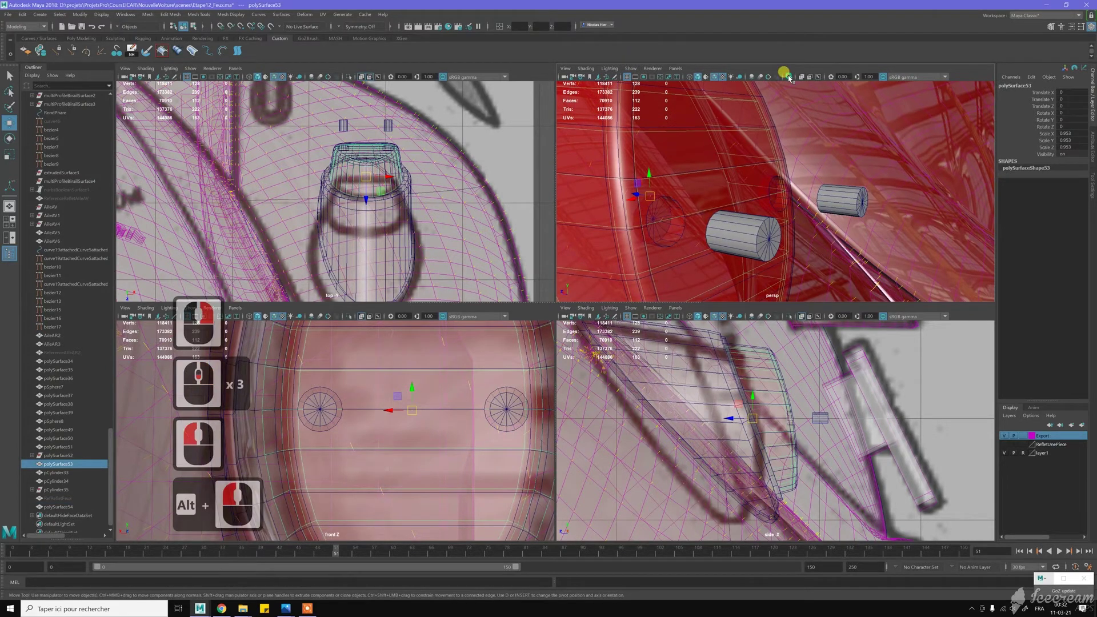
pyautogui.click(789, 76)
pyautogui.scroll(-4, 708, 150)
pyautogui.moveTo(741, 144); pyautogui.dragTo(740, 172, button='right')
pyautogui.click(738, 123)
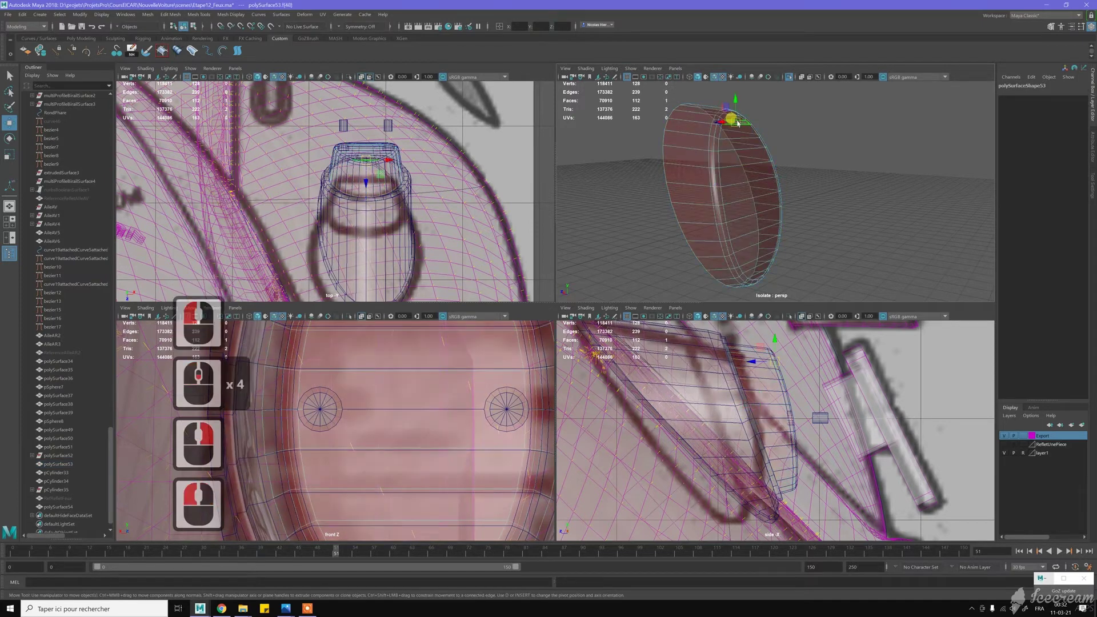
pyautogui.scroll(3, 728, 111)
pyautogui.keyDown('alt'); pyautogui.moveTo(725, 108); pyautogui.dragTo(712, 168); pyautogui.keyUp('alt')
pyautogui.scroll(3, 698, 146)
pyautogui.keyDown('alt'); pyautogui.moveTo(661, 111); pyautogui.dragTo(686, 130, button='middle'); pyautogui.keyUp('alt')
pyautogui.click(684, 116)
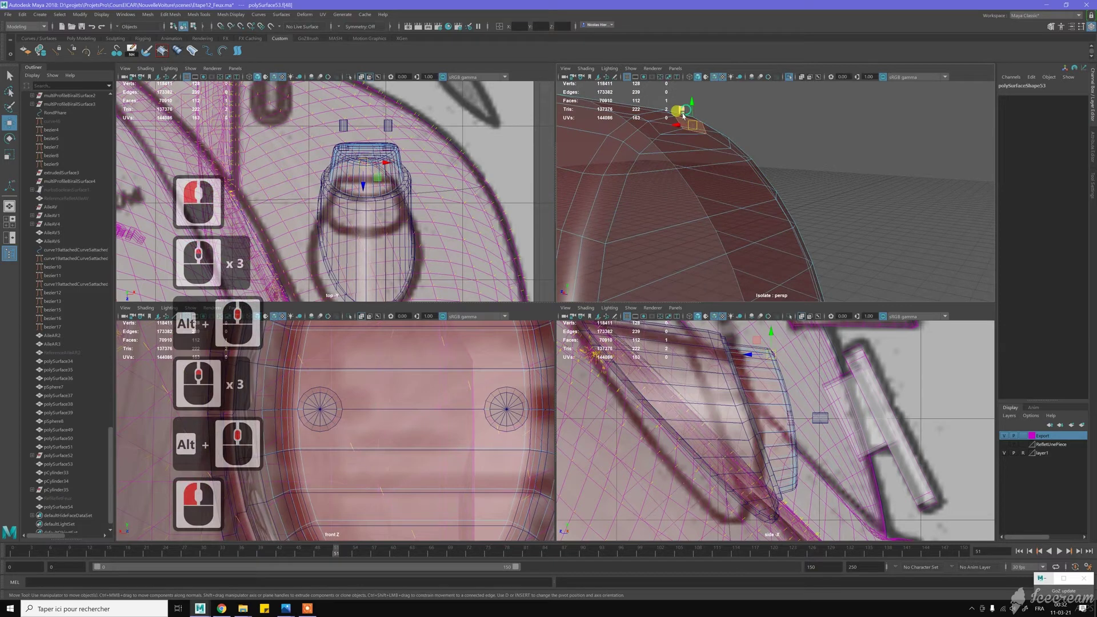
pyautogui.click(678, 132)
pyautogui.scroll(-3, 700, 101)
pyautogui.moveTo(738, 194)
pyautogui.keyDown('alt'); pyautogui.mouseDown(button='middle')
pyautogui.moveTo(747, 232)
pyautogui.moveTo(739, 173)
pyautogui.mouseUp(button='middle'); pyautogui.keyUp('alt')
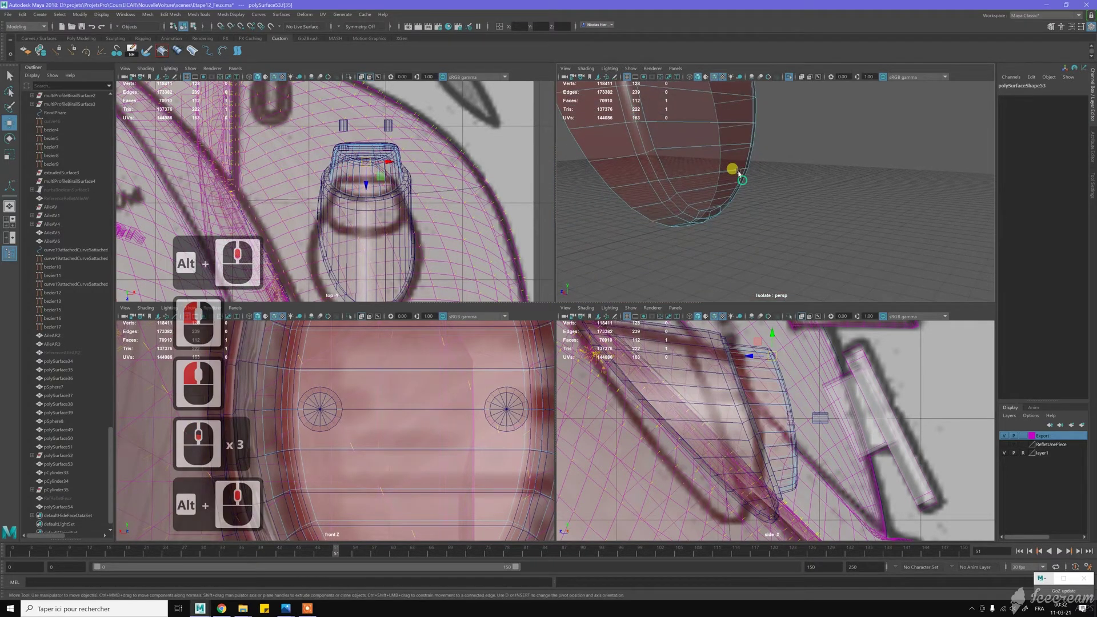
pyautogui.keyDown('alt'); pyautogui.middleClick(739, 173); pyautogui.keyUp('alt')
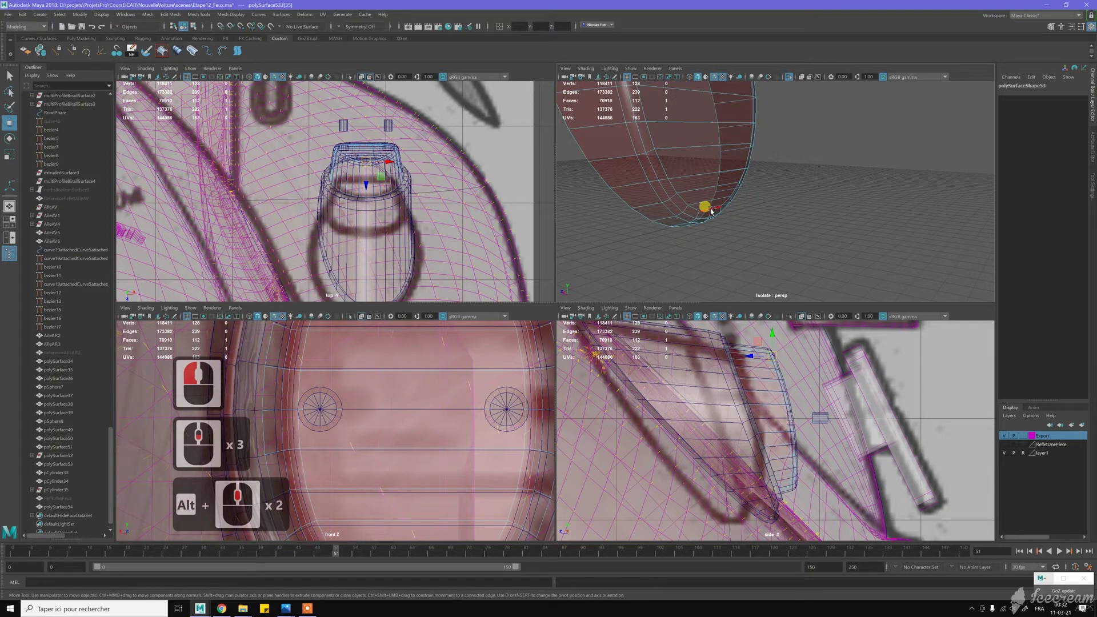
pyautogui.keyDown('shift'); pyautogui.doubleClick(709, 209); pyautogui.keyUp('shift')
pyautogui.press('z')
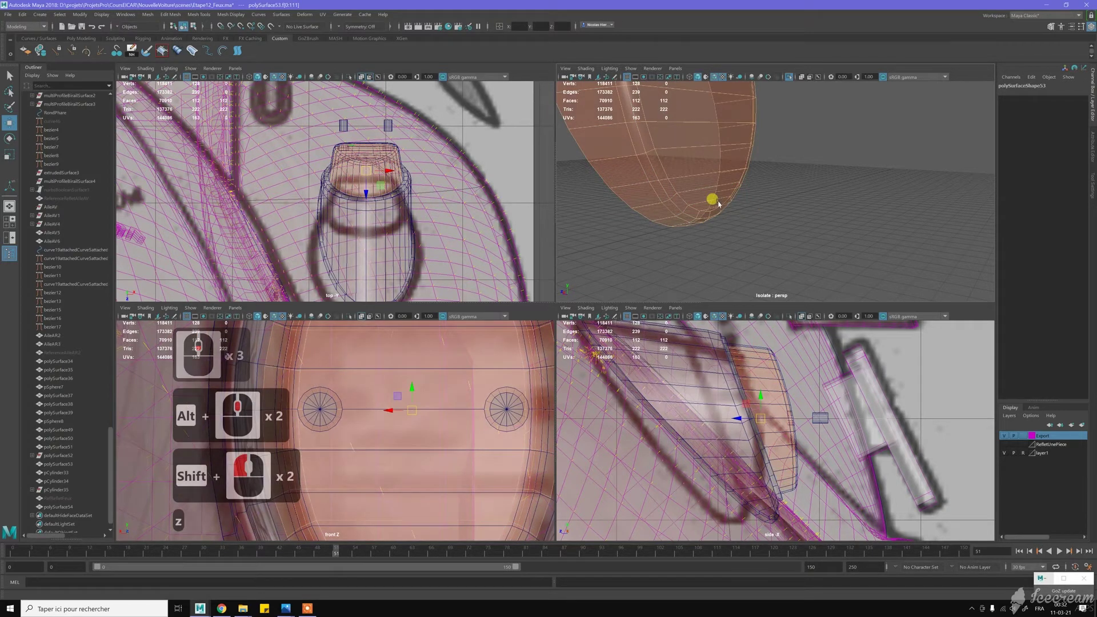
# - Select the strip of front faces on the inner lens, grow the selection by two rings, and end the isolation
pyautogui.click(724, 206)
pyautogui.scroll(-2, 787, 176)
pyautogui.keyDown('alt'); pyautogui.moveTo(786, 108); pyautogui.dragTo(722, 118, button='middle'); pyautogui.keyUp('alt')
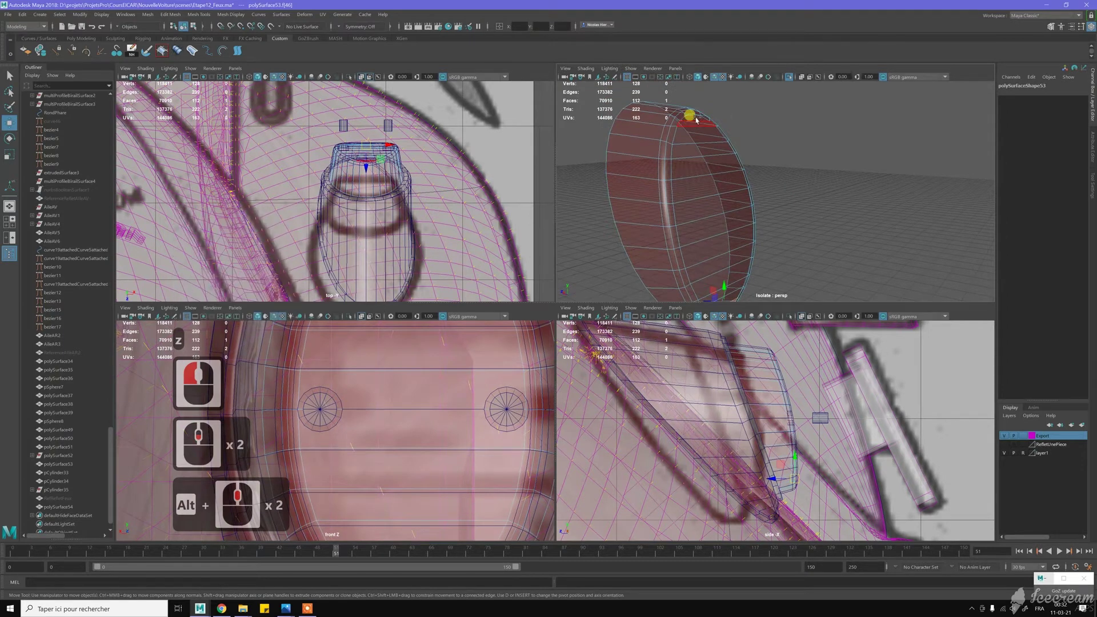
pyautogui.keyDown('shift'); pyautogui.doubleClick(697, 120); pyautogui.keyUp('shift')
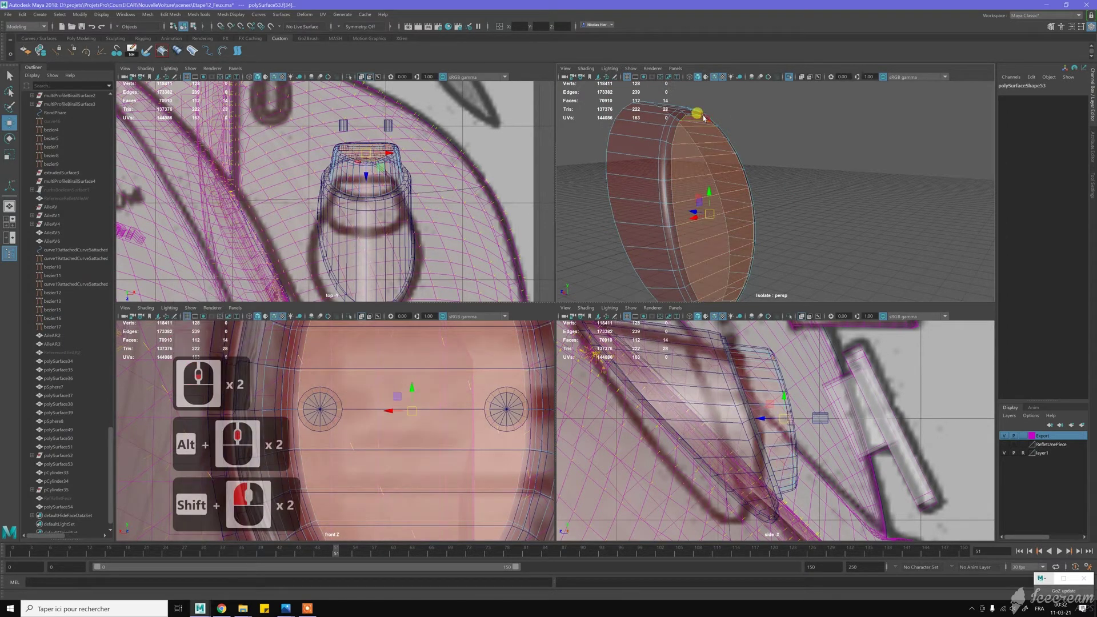
pyautogui.hotkey('shift', '.')
pyautogui.hotkey('shift', '.')
pyautogui.keyDown('alt'); pyautogui.moveTo(755, 132); pyautogui.dragTo(791, 172, button='middle'); pyautogui.keyUp('alt')
pyautogui.keyDown('alt'); pyautogui.moveTo(793, 171); pyautogui.dragTo(799, 174); pyautogui.keyUp('alt')
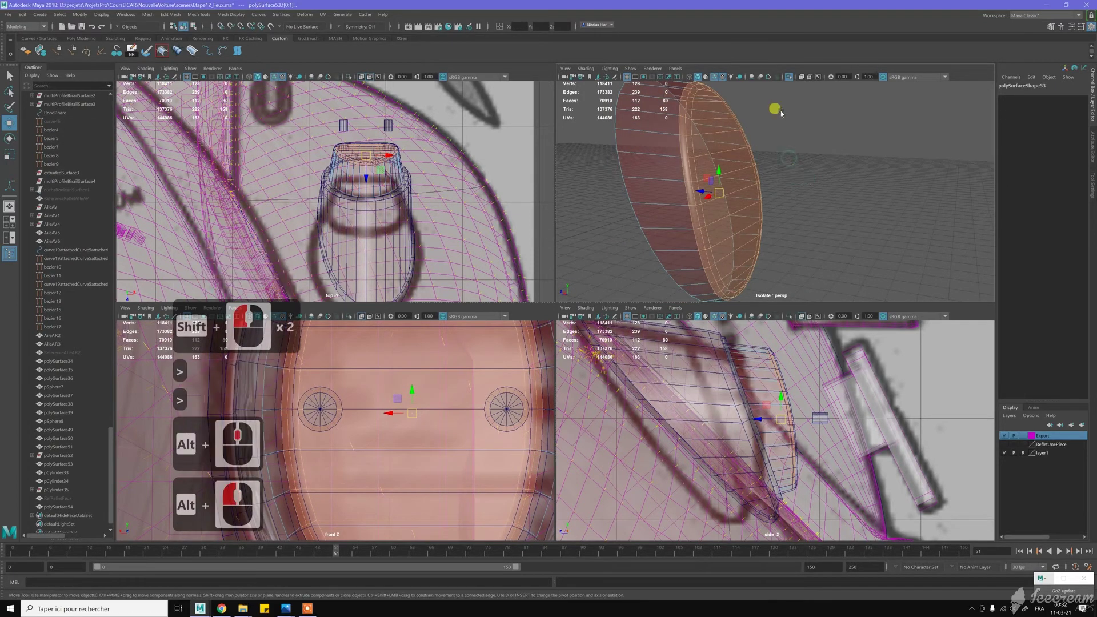
pyautogui.keyDown('alt'); pyautogui.moveTo(777, 105); pyautogui.dragTo(791, 111); pyautogui.keyUp('alt')
pyautogui.click(791, 77)
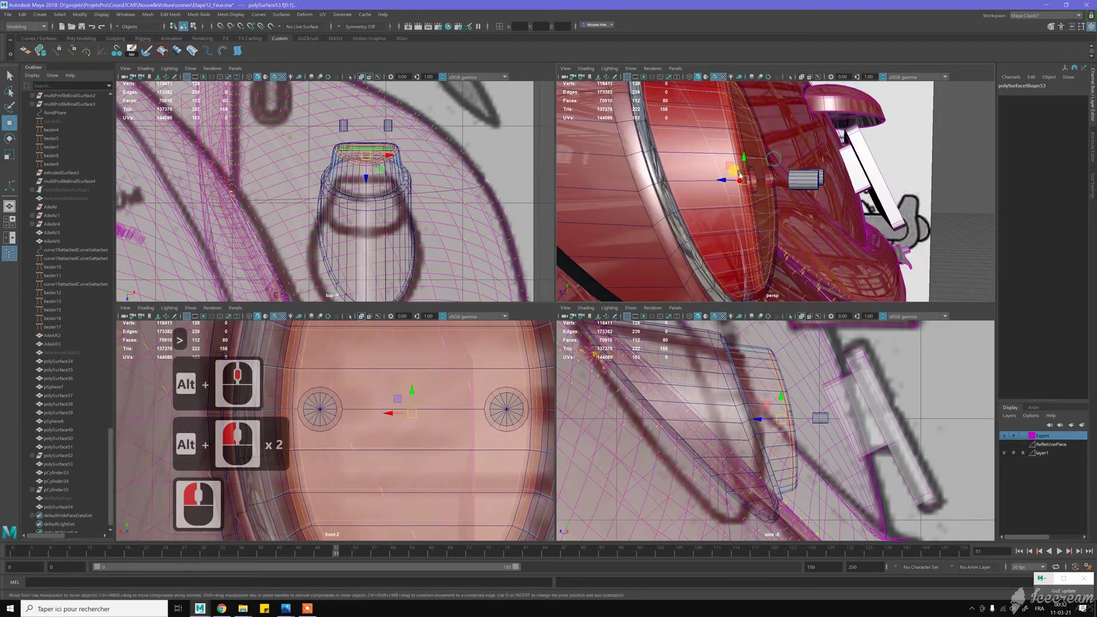
# - Move the selected front faces of the inner lens slightly inward, behind the screw holes
pyautogui.keyDown('alt'); pyautogui.moveTo(726, 166); pyautogui.dragTo(713, 118, button='middle'); pyautogui.keyUp('alt')
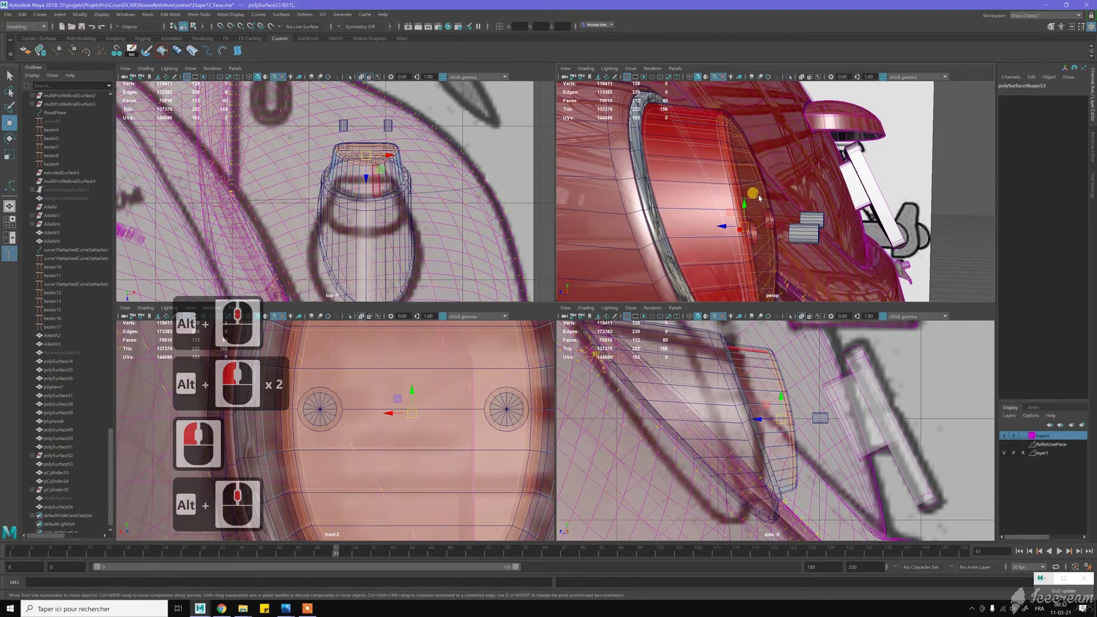
pyautogui.keyDown('alt'); pyautogui.moveTo(784, 205); pyautogui.dragTo(779, 184, button='middle'); pyautogui.keyUp('alt')
pyautogui.keyDown('alt'); pyautogui.moveTo(779, 183); pyautogui.dragTo(723, 199, button='right'); pyautogui.keyUp('alt')
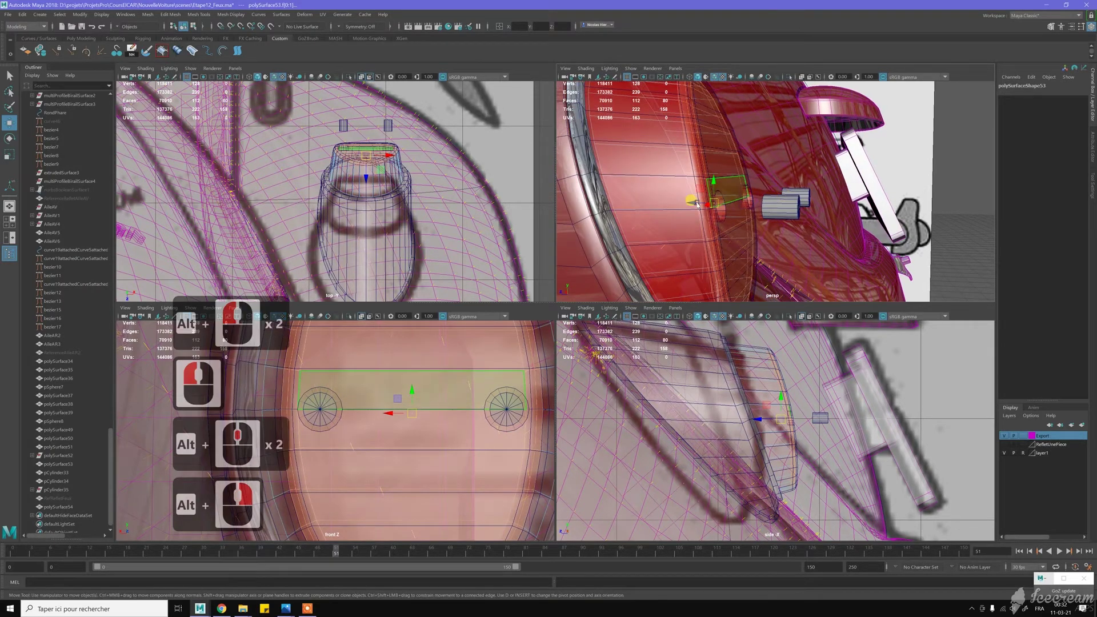
pyautogui.moveTo(693, 202); pyautogui.dragTo(679, 184)
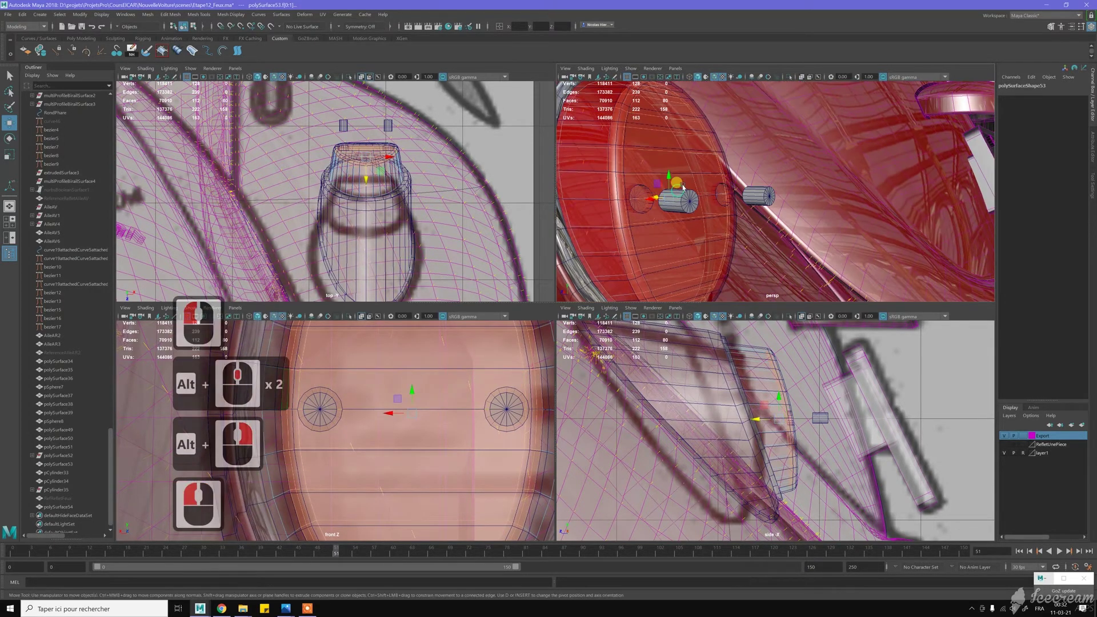
pyautogui.keyDown('alt'); pyautogui.moveTo(731, 209); pyautogui.dragTo(788, 216, button='middle'); pyautogui.keyUp('alt')
pyautogui.keyDown('alt'); pyautogui.moveTo(788, 215); pyautogui.dragTo(841, 214, button='right'); pyautogui.keyUp('alt')
pyautogui.keyDown('alt'); pyautogui.moveTo(812, 215); pyautogui.dragTo(842, 216, button='middle'); pyautogui.keyUp('alt')
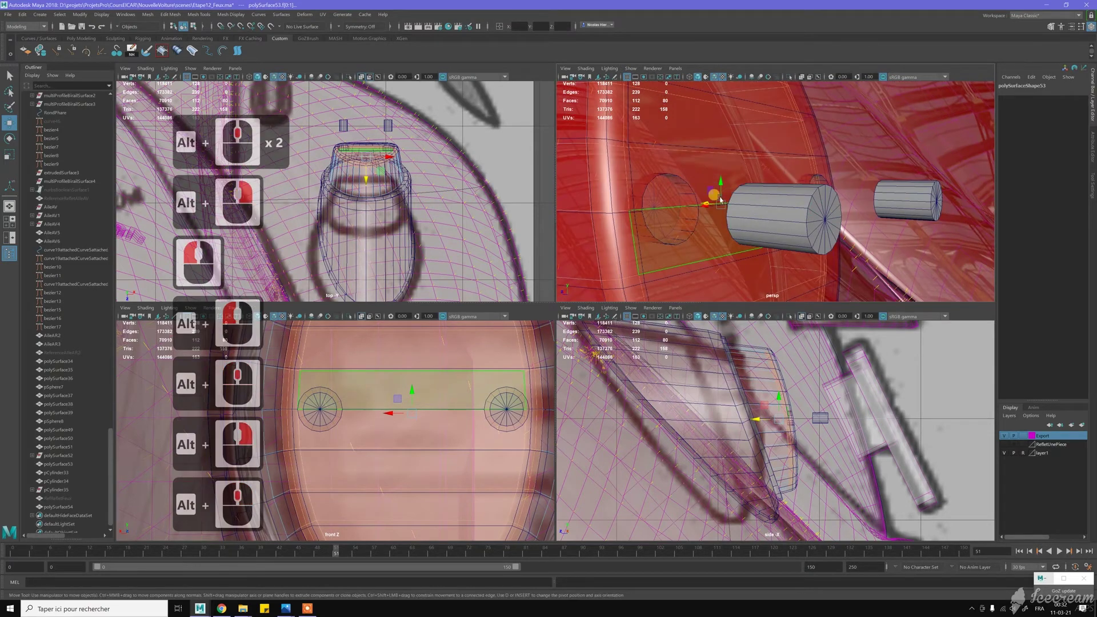
pyautogui.moveTo(803, 156); pyautogui.dragTo(798, 156, button='middle')
pyautogui.keyDown('alt'); pyautogui.moveTo(797, 155); pyautogui.dragTo(724, 154, button='right'); pyautogui.keyUp('alt')
pyautogui.keyDown('alt'); pyautogui.moveTo(724, 154); pyautogui.dragTo(778, 174); pyautogui.keyUp('alt')
pyautogui.scroll(-2, 784, 175)
pyautogui.keyDown('alt'); pyautogui.moveTo(793, 164); pyautogui.dragTo(785, 167); pyautogui.keyUp('alt')
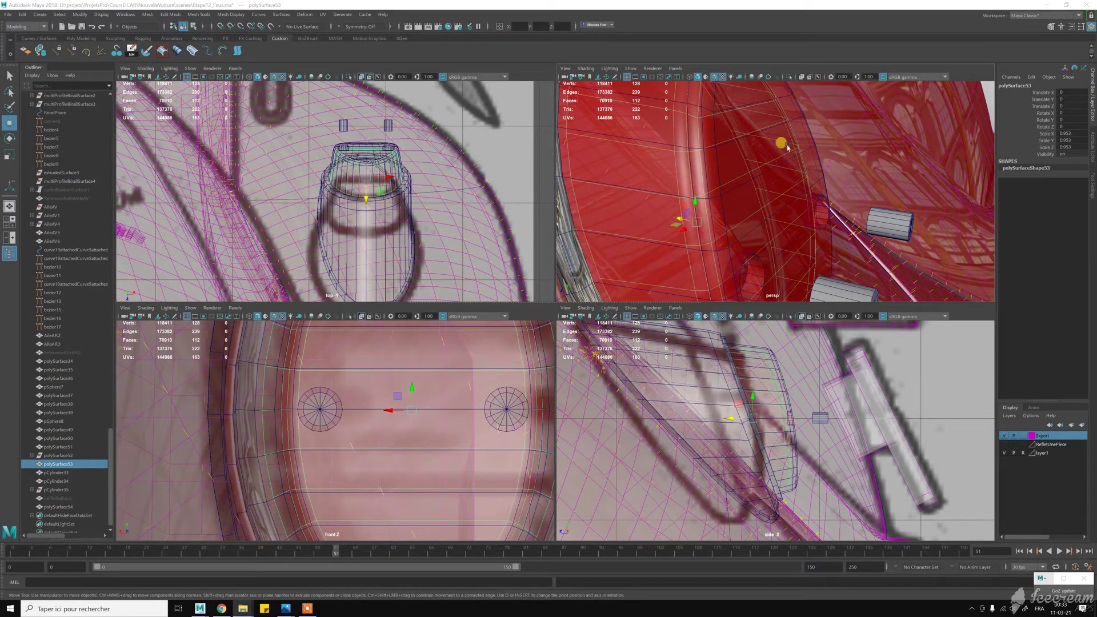
# - Select both small screw cylinders and move them together along their depth axis into the two lens holes
pyautogui.keyDown('alt'); pyautogui.moveTo(772, 180); pyautogui.dragTo(782, 221); pyautogui.keyUp('alt')
pyautogui.keyDown('alt'); pyautogui.moveTo(782, 219); pyautogui.dragTo(757, 135, button='right'); pyautogui.keyUp('alt')
pyautogui.click(772, 252)
pyautogui.keyDown('alt'); pyautogui.moveTo(823, 230); pyautogui.dragTo(778, 231); pyautogui.keyUp('alt')
pyautogui.scroll(2, 778, 230)
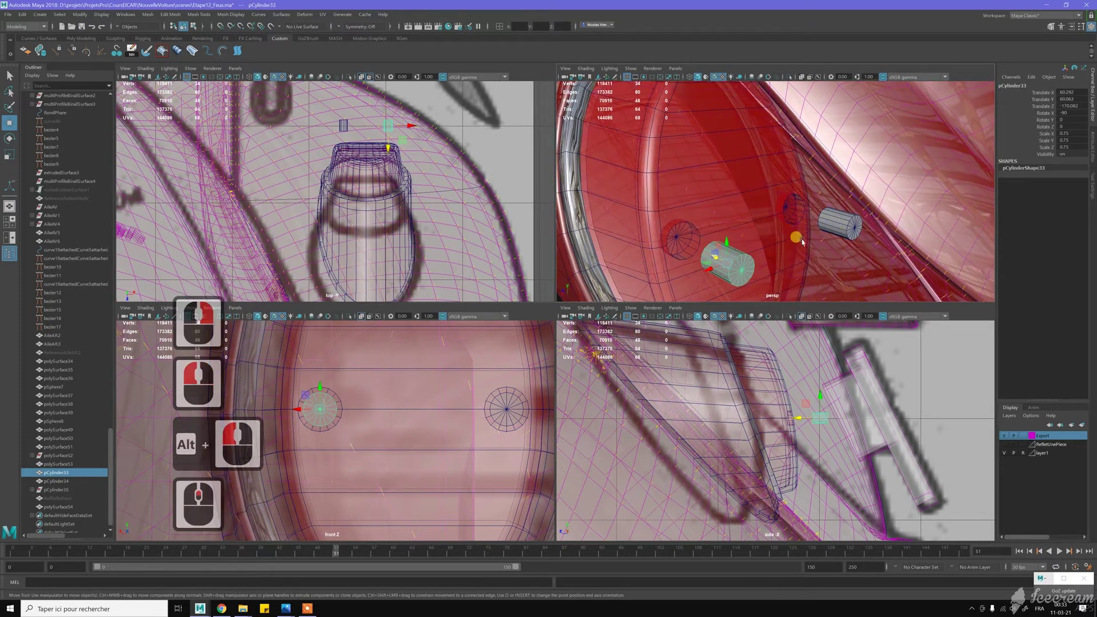
pyautogui.keyDown('shift'); pyautogui.click(841, 233); pyautogui.keyUp('shift')
pyautogui.keyDown('alt'); pyautogui.moveTo(714, 213); pyautogui.dragTo(775, 201); pyautogui.keyUp('alt')
pyautogui.moveTo(776, 200); pyautogui.dragTo(742, 240)
pyautogui.scroll(2, 611, 200)
pyautogui.keyDown('alt'); pyautogui.moveTo(583, 193); pyautogui.dragTo(692, 201, button='middle'); pyautogui.keyUp('alt')
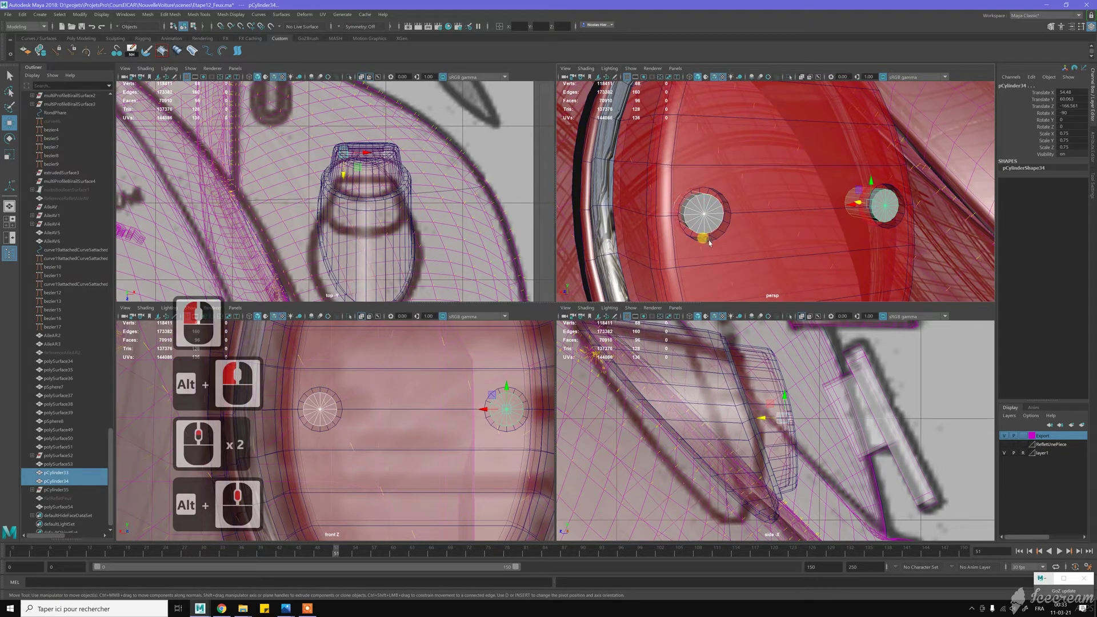
# - Assign the existing chrome-like reflective material to the outer lens surface with the two screw holes
pyautogui.scroll(1, 701, 225)
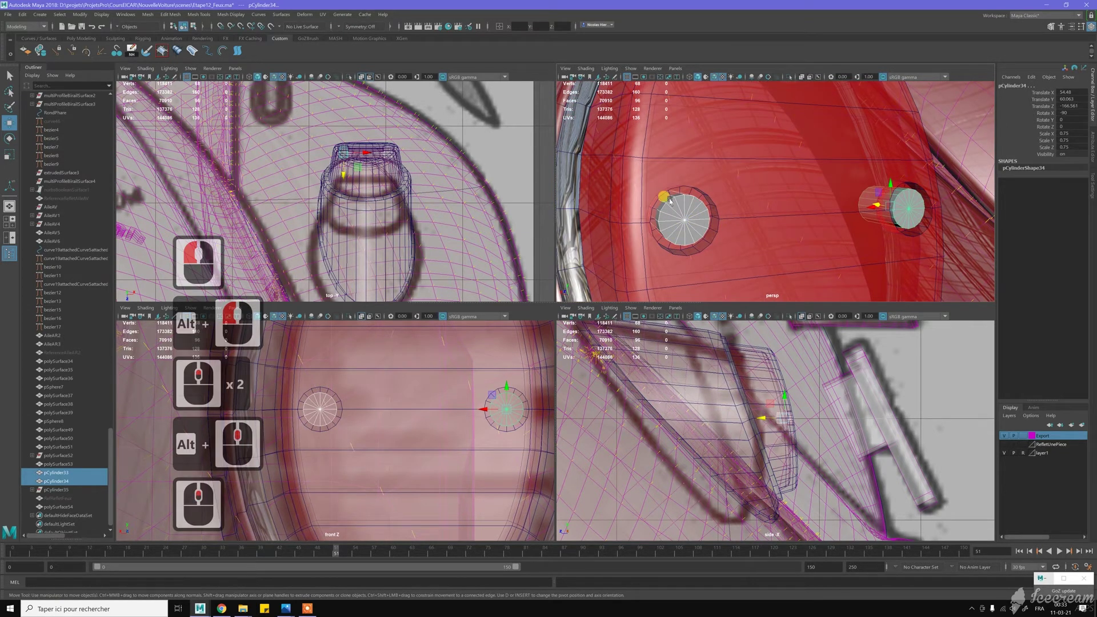
pyautogui.scroll(-2, 694, 237)
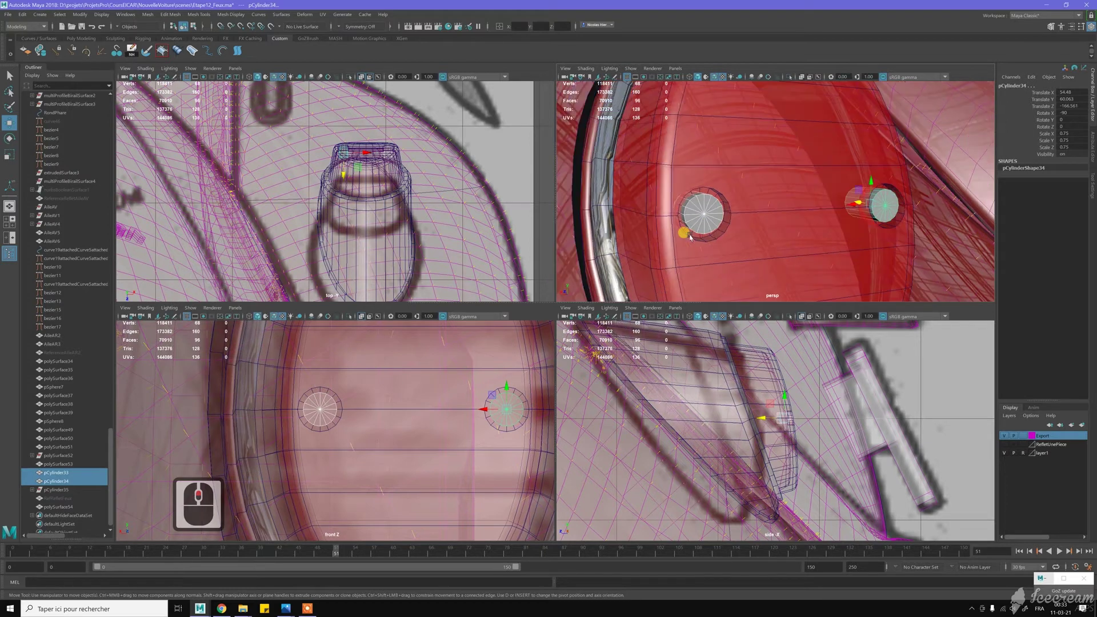
pyautogui.keyDown('alt'); pyautogui.moveTo(708, 237); pyautogui.dragTo(713, 239); pyautogui.keyUp('alt')
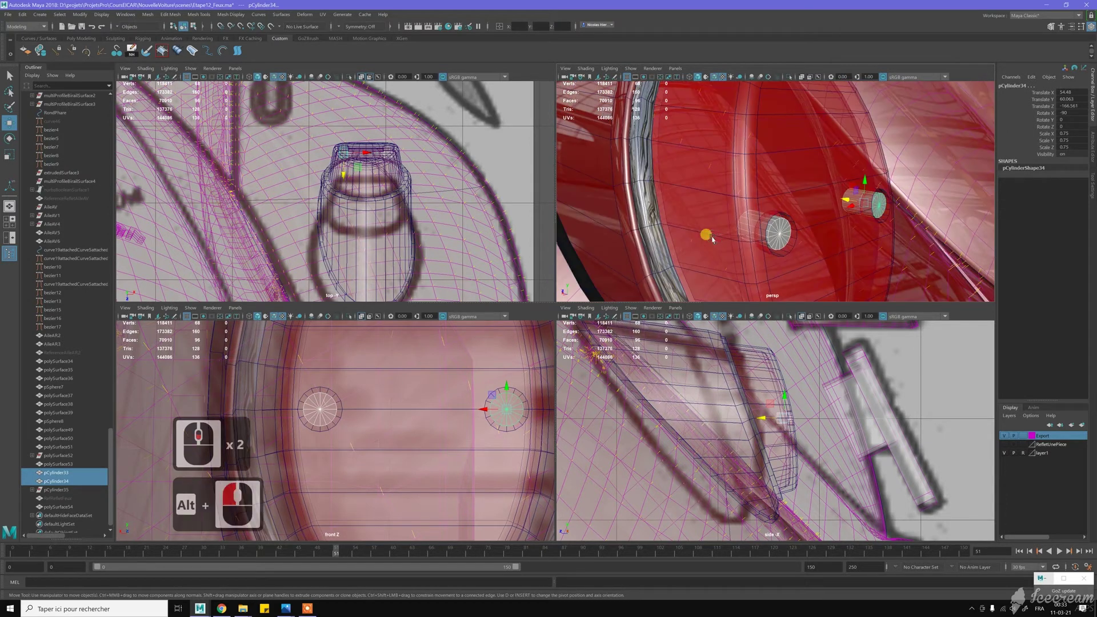
pyautogui.scroll(-1, 756, 209)
pyautogui.keyDown('alt'); pyautogui.moveTo(756, 209); pyautogui.dragTo(725, 194, button='middle'); pyautogui.keyUp('alt')
pyautogui.keyDown('alt'); pyautogui.moveTo(725, 195); pyautogui.dragTo(770, 197, button='right'); pyautogui.keyUp('alt')
pyautogui.click(752, 164)
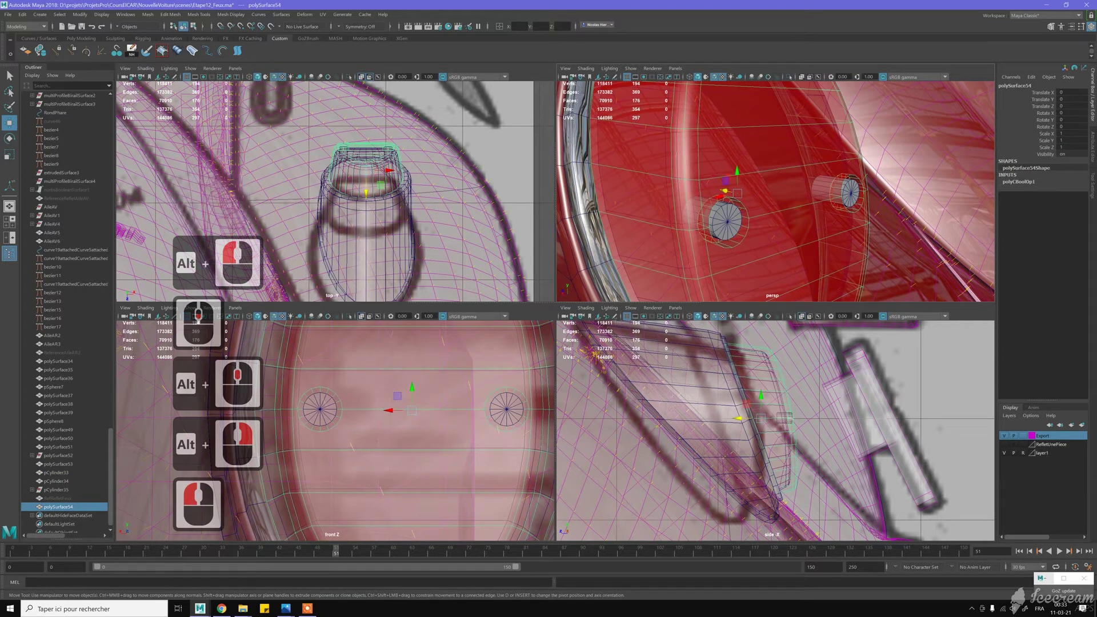
pyautogui.rightClick(752, 164)
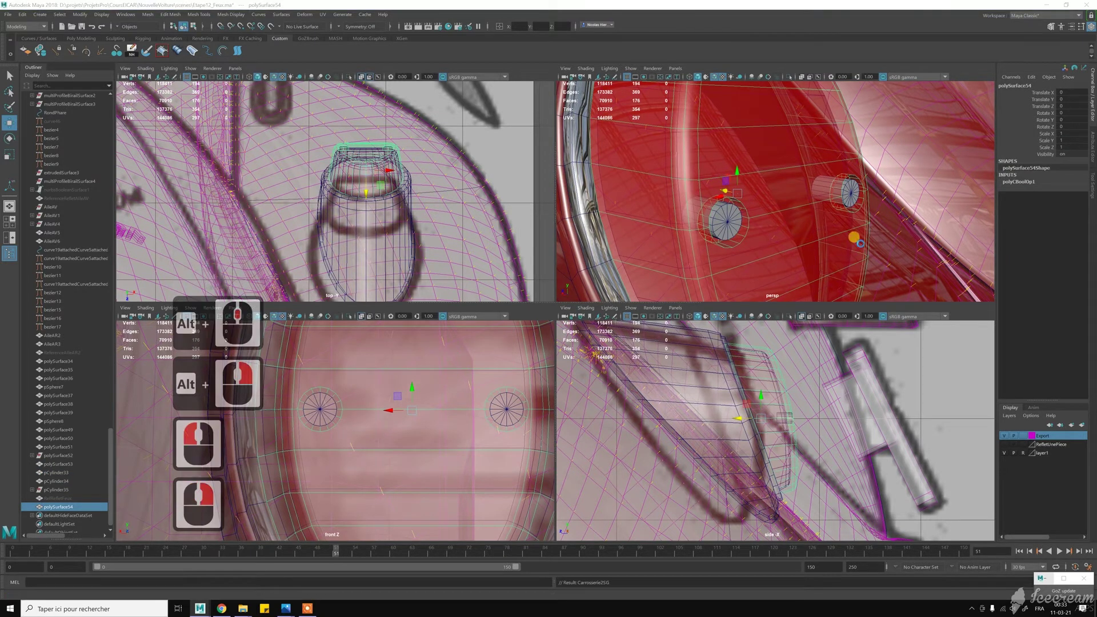
pyautogui.click(769, 207)
pyautogui.keyDown('alt'); pyautogui.moveTo(769, 206); pyautogui.dragTo(707, 207); pyautogui.keyUp('alt')
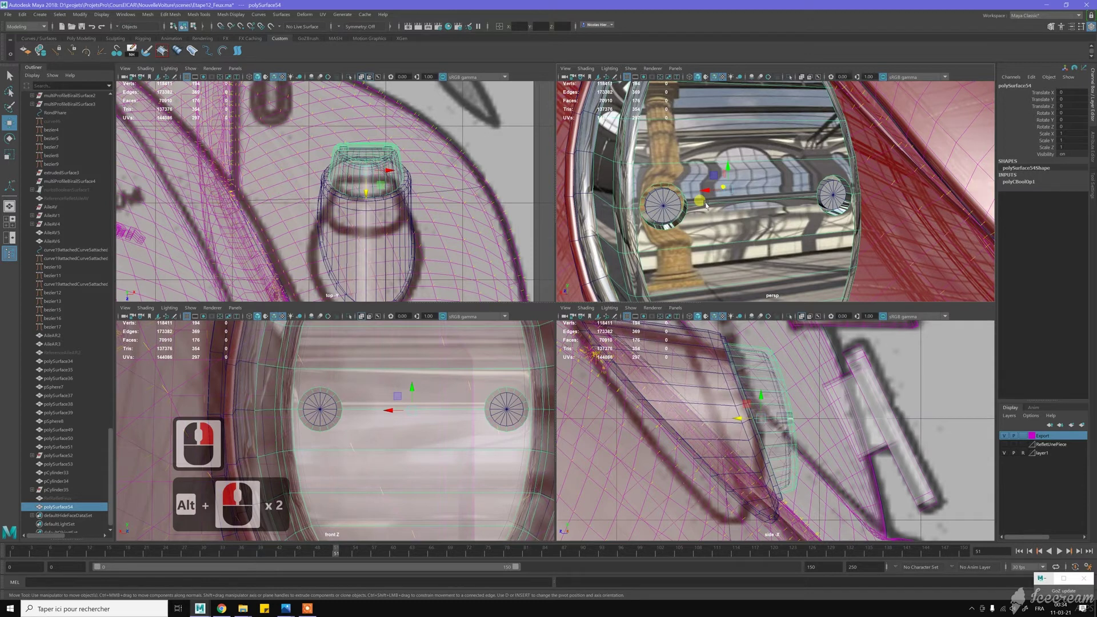
# - Select the hidden reference lens copy together with the drilled lens, delete their non-deformer history and freeze their transforms
pyautogui.click(258, 404)
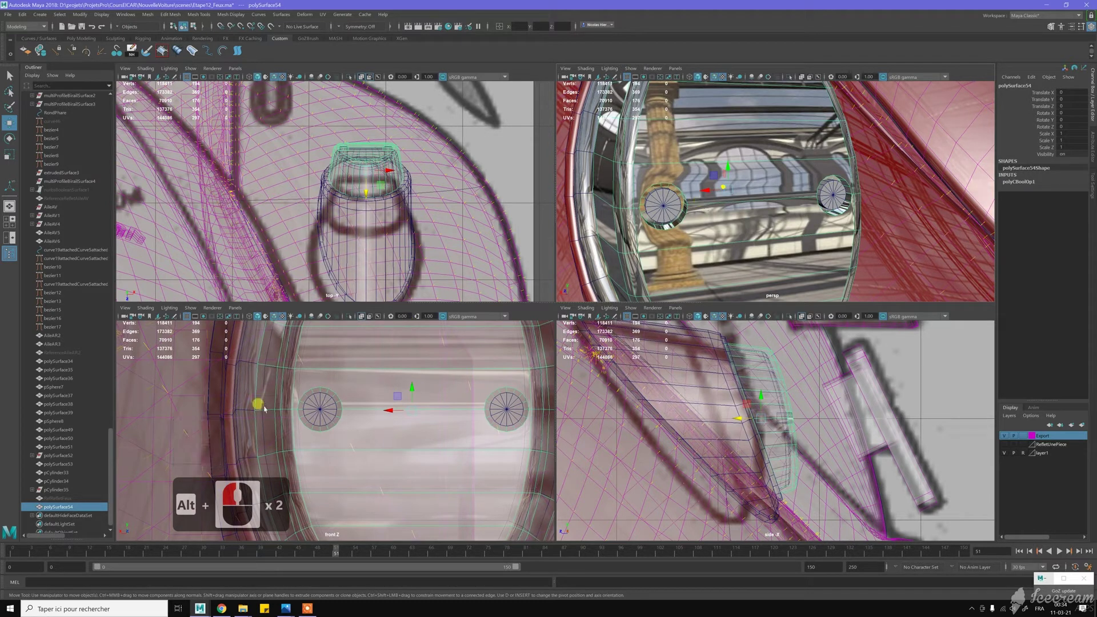
pyautogui.click(64, 499)
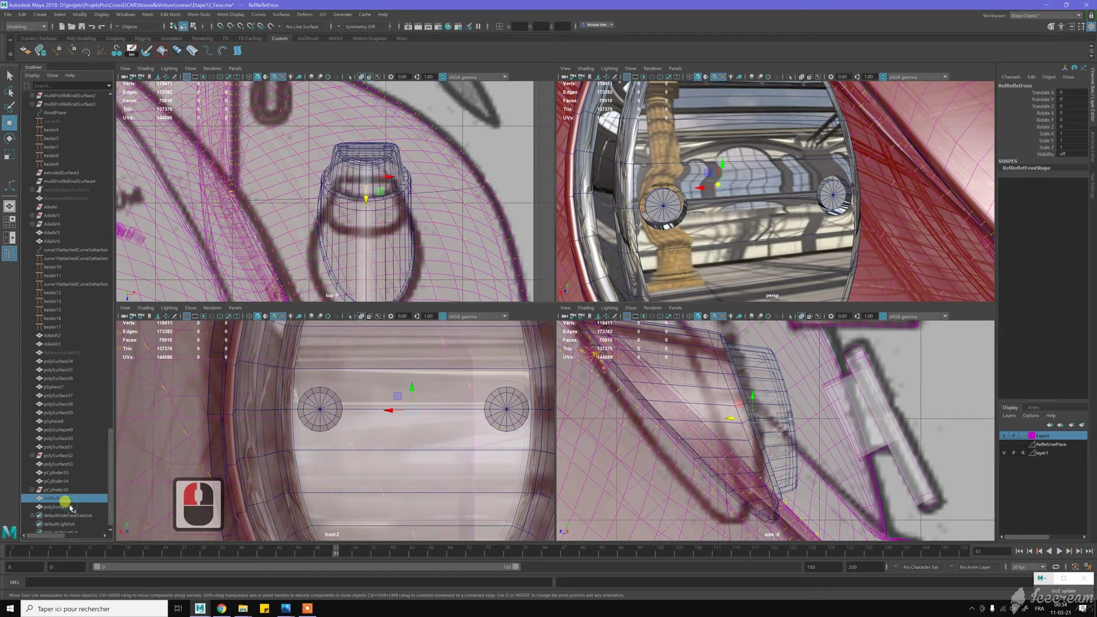
pyautogui.keyDown('ctrl'); pyautogui.click(67, 506); pyautogui.keyUp('ctrl')
pyautogui.hotkey('alt', 'd')
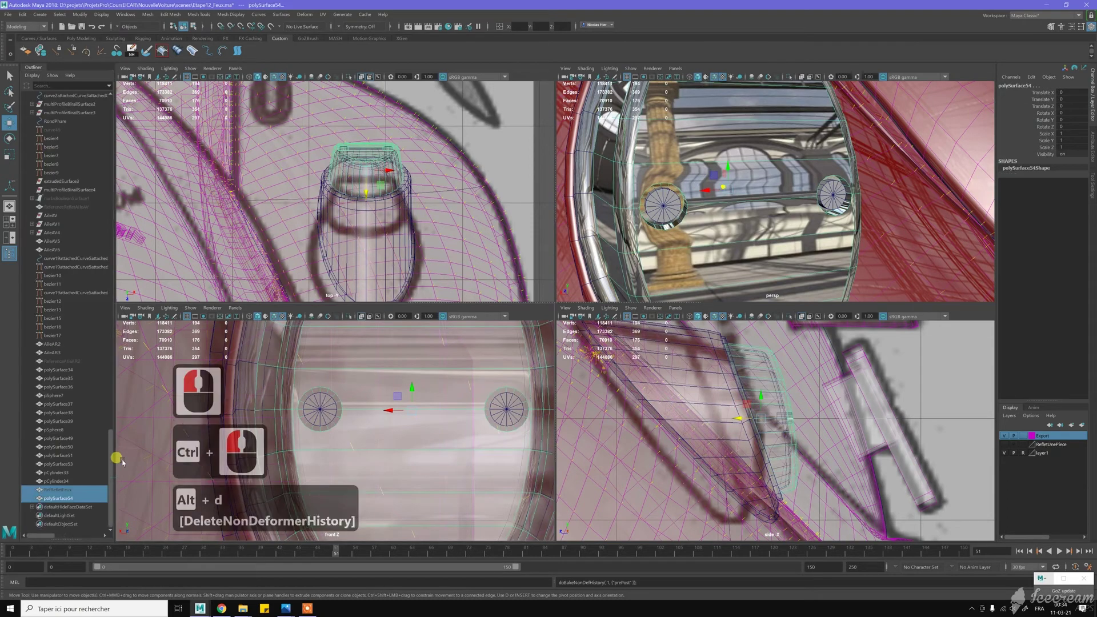
pyautogui.hotkey('alt', 'f')
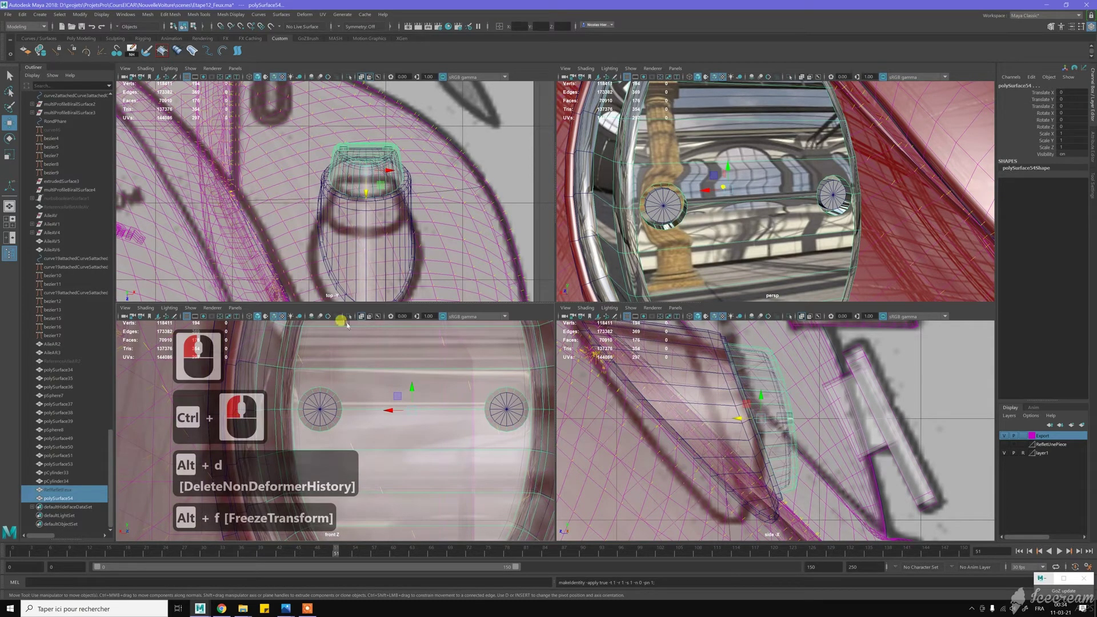
# - Transfer only the vertex normals from the reference lens to the drilled lens, using World sample space and the Closest to point search method
pyautogui.click(149, 16)
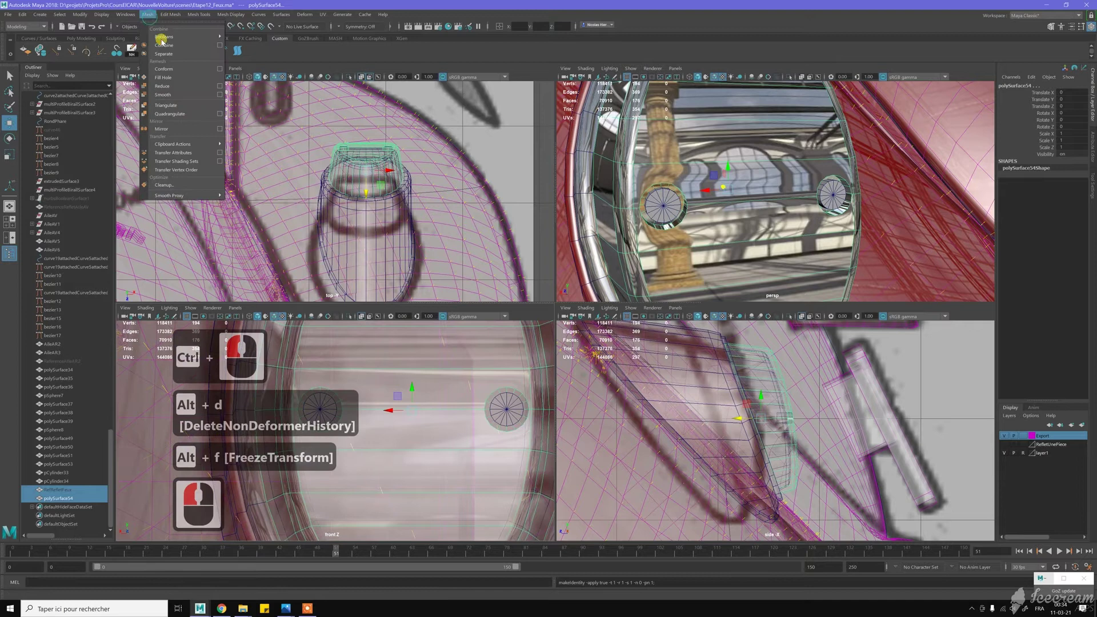
pyautogui.click(219, 153)
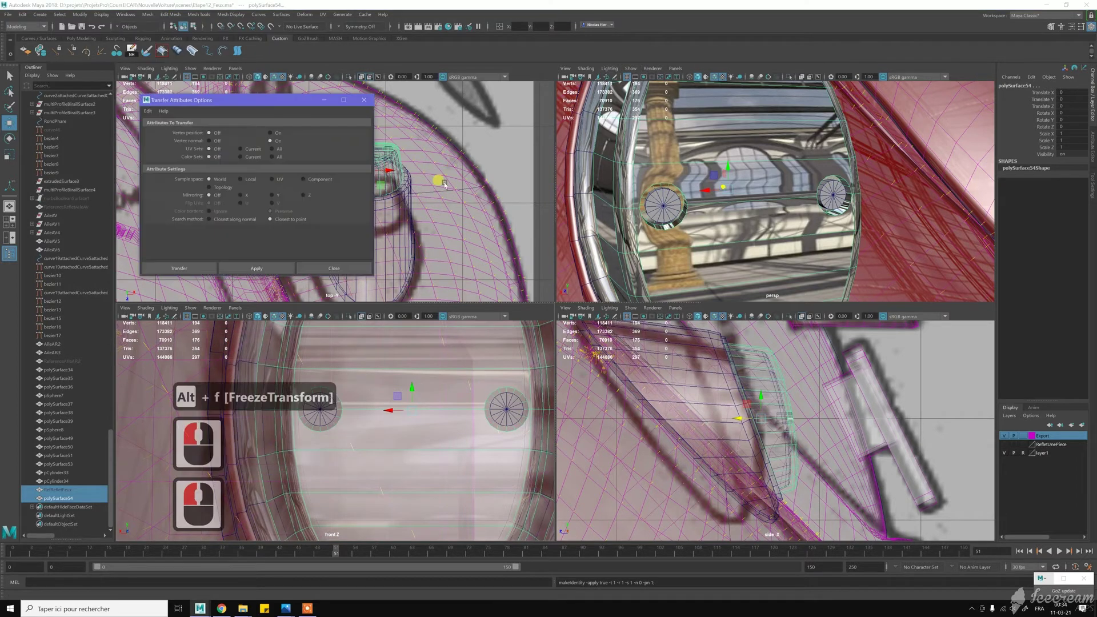
pyautogui.click(277, 270)
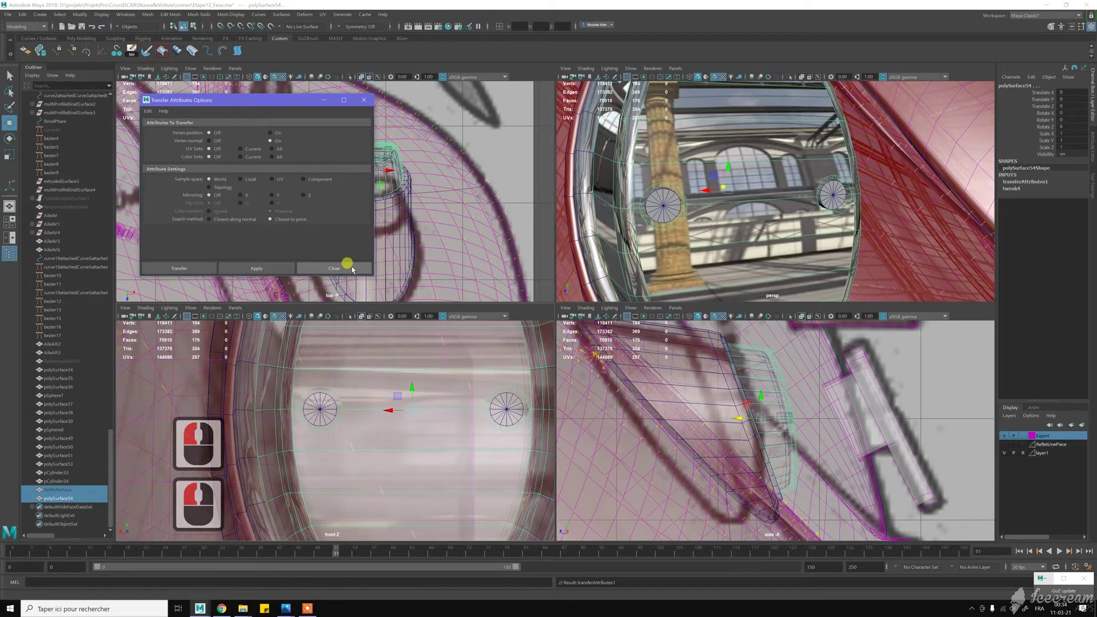
pyautogui.click(350, 267)
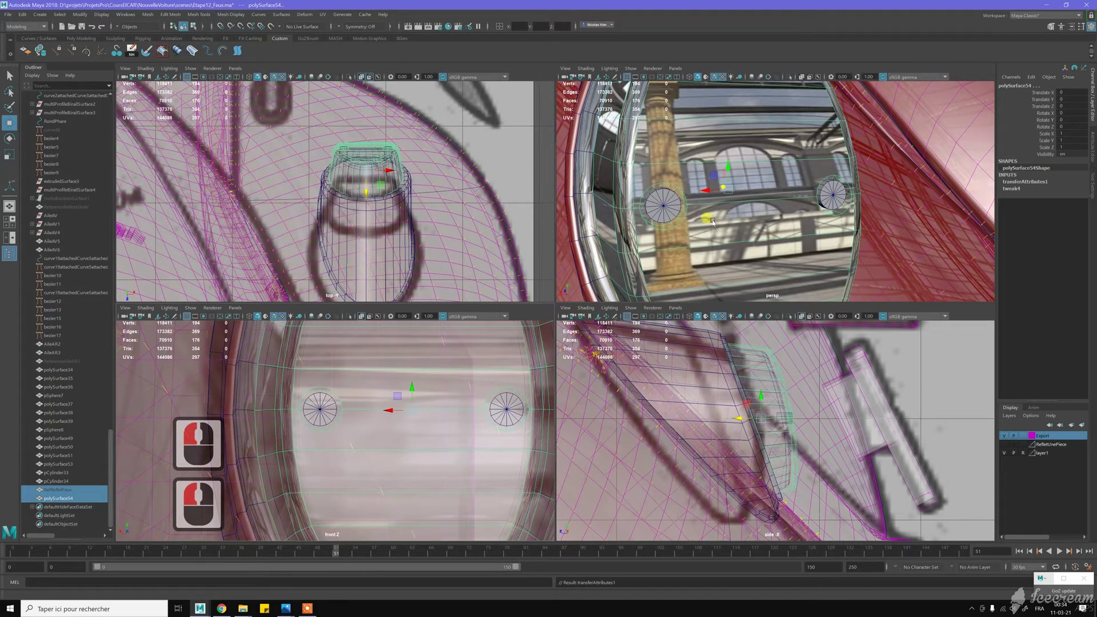
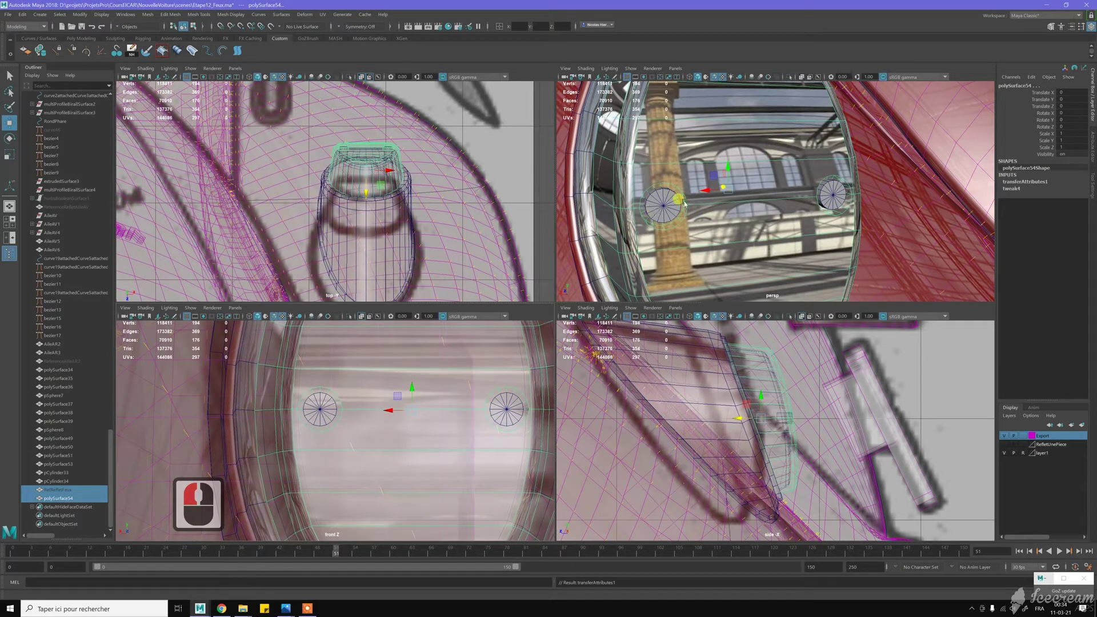
# - Delete the construction history of the selected lens surfaces to bake the transferred normals
pyautogui.click(22, 15)
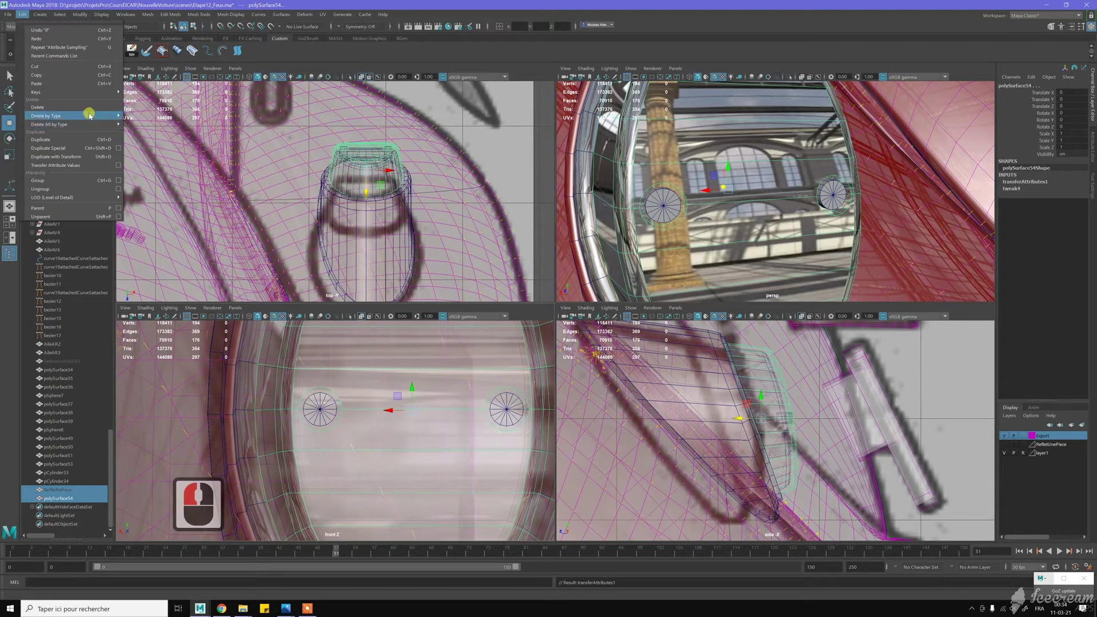
pyautogui.moveTo(90, 115)
pyautogui.click(137, 122)
# - Isolate the drilled lens and select the full rings of wall faces inside both screw holes
pyautogui.keyDown('alt'); pyautogui.moveTo(697, 209); pyautogui.dragTo(752, 205); pyautogui.keyUp('alt')
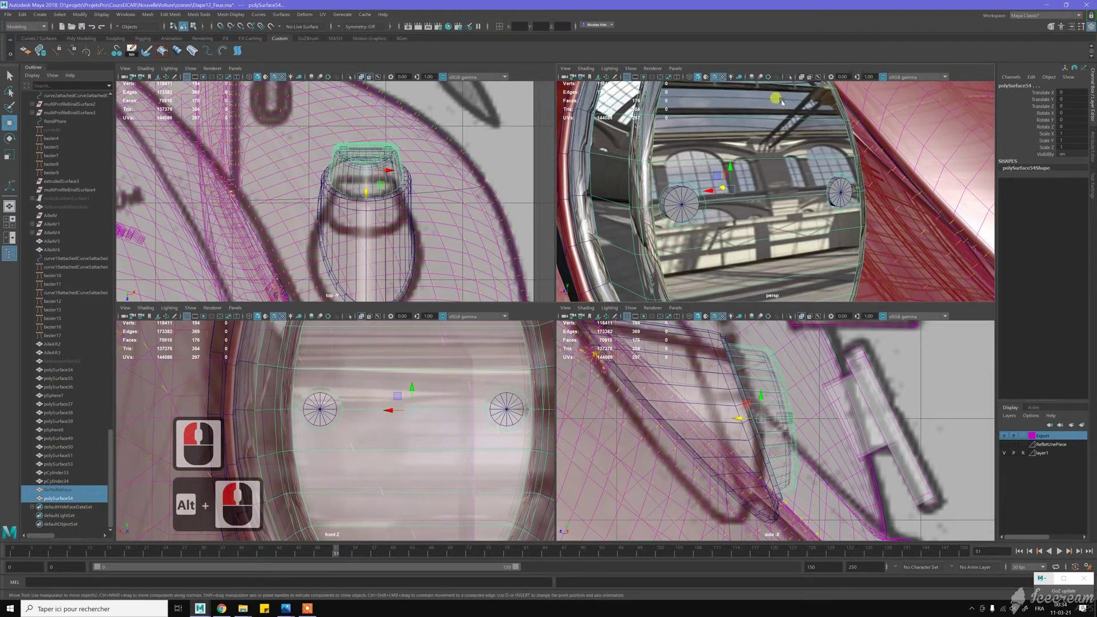
pyautogui.hotkey('ctrl', '1')
pyautogui.scroll(2, 726, 187)
pyautogui.keyDown('alt'); pyautogui.moveTo(707, 192); pyautogui.dragTo(680, 199); pyautogui.keyUp('alt')
pyautogui.keyDown('alt'); pyautogui.moveTo(680, 198); pyautogui.dragTo(676, 220, button='right'); pyautogui.keyUp('alt')
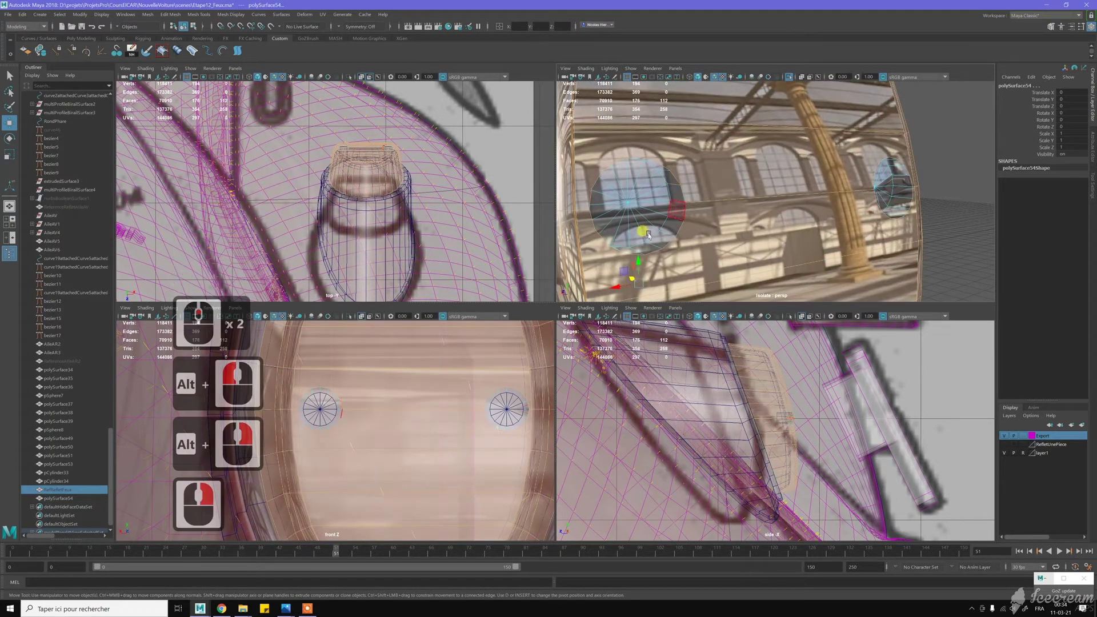
pyautogui.click(678, 204)
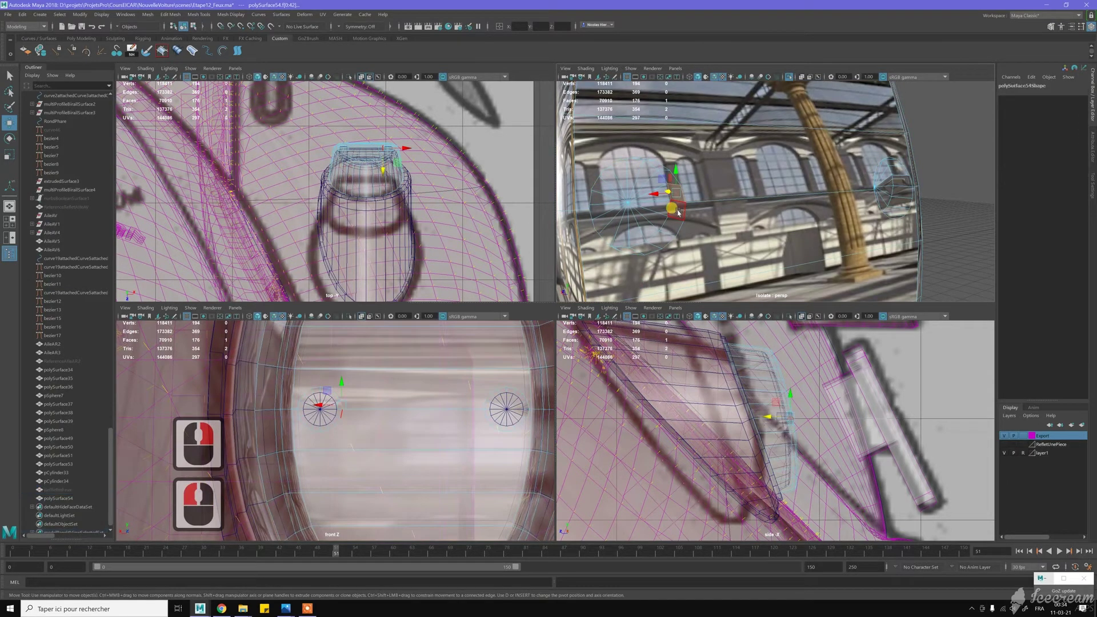
pyautogui.keyDown('shift'); pyautogui.doubleClick(679, 213); pyautogui.keyUp('shift')
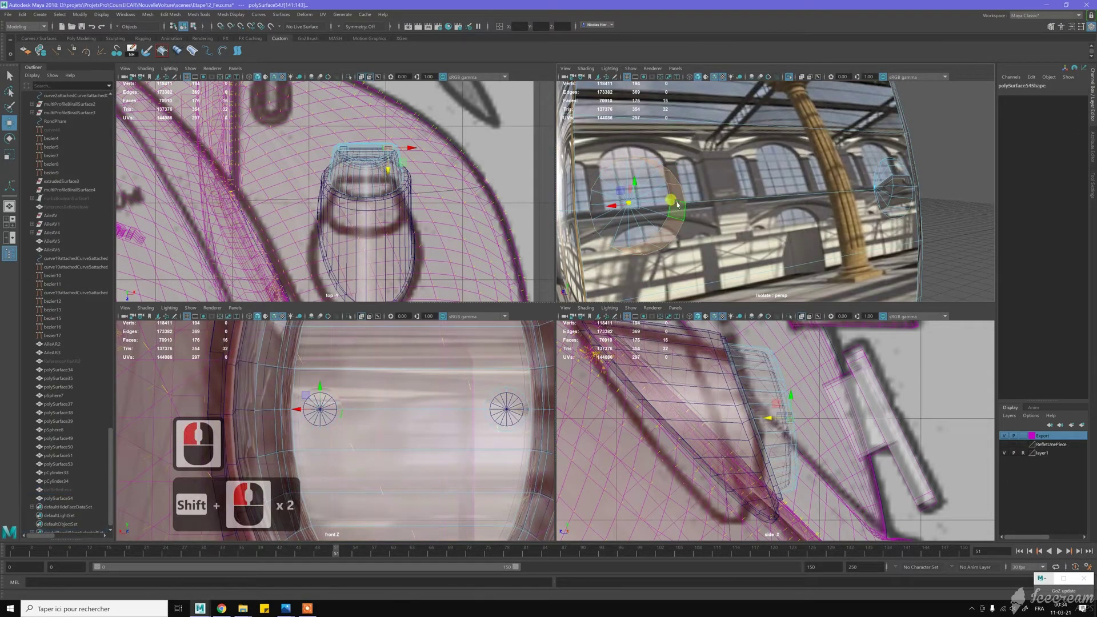
pyautogui.keyDown('shift'); pyautogui.click(905, 200); pyautogui.keyUp('shift')
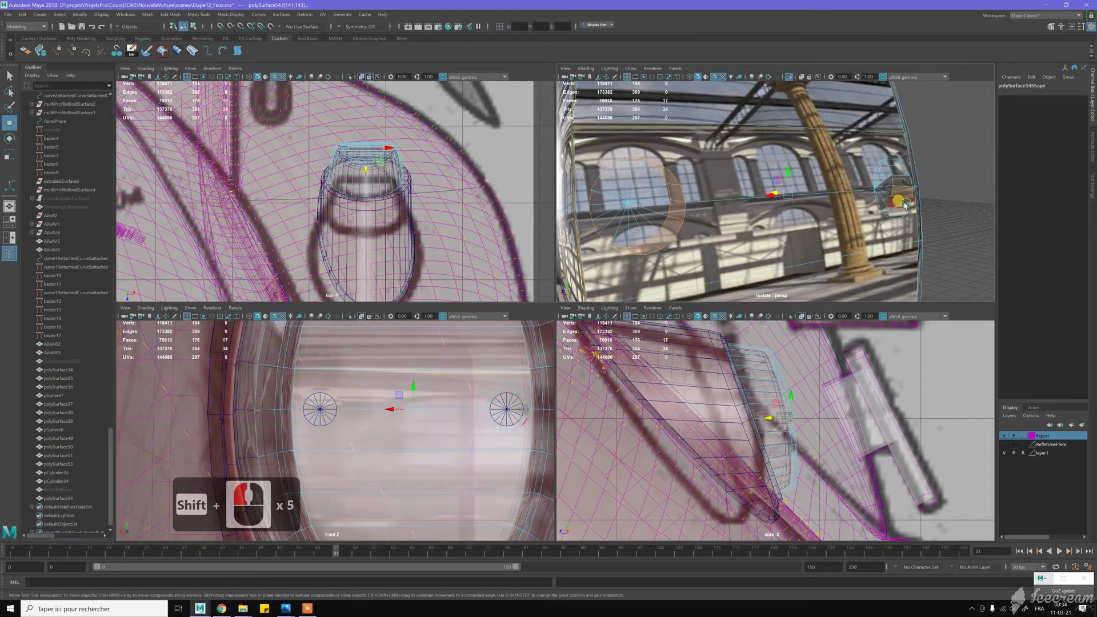
pyautogui.keyDown('shift'); pyautogui.doubleClick(904, 201); pyautogui.keyUp('shift')
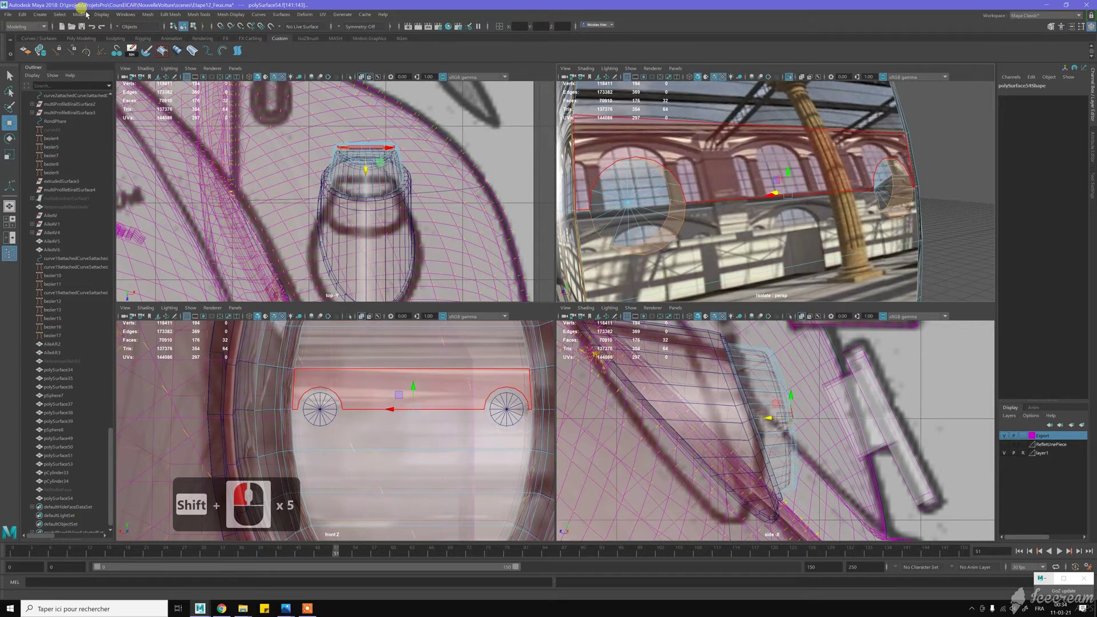
# - Convert the selected hole-wall faces to vertex faces and unlock their normals
pyautogui.click(59, 15)
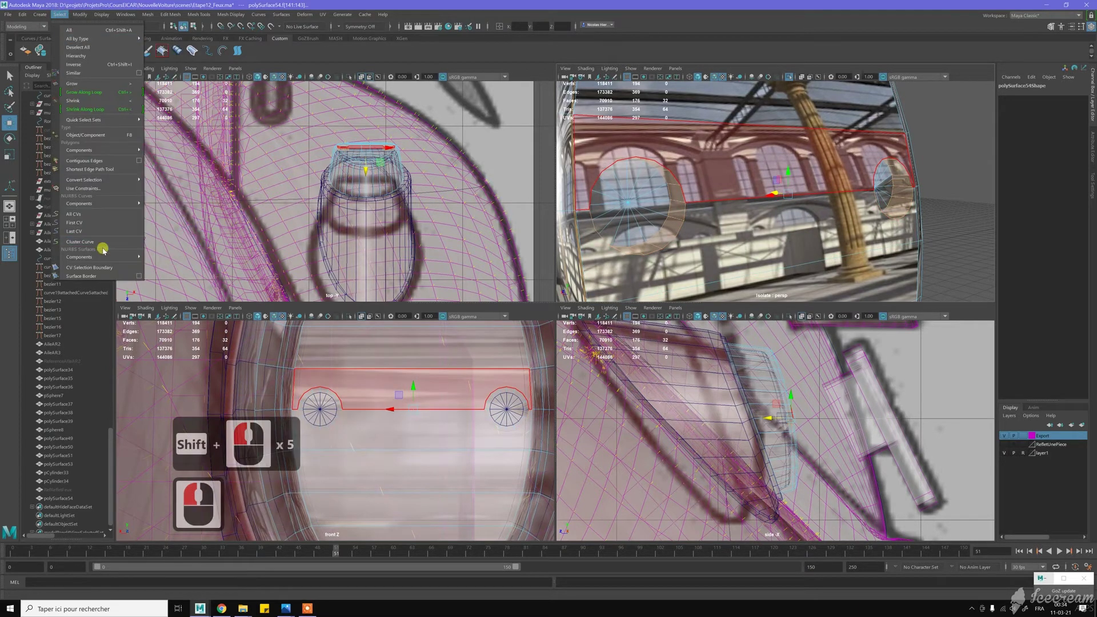
pyautogui.moveTo(121, 202)
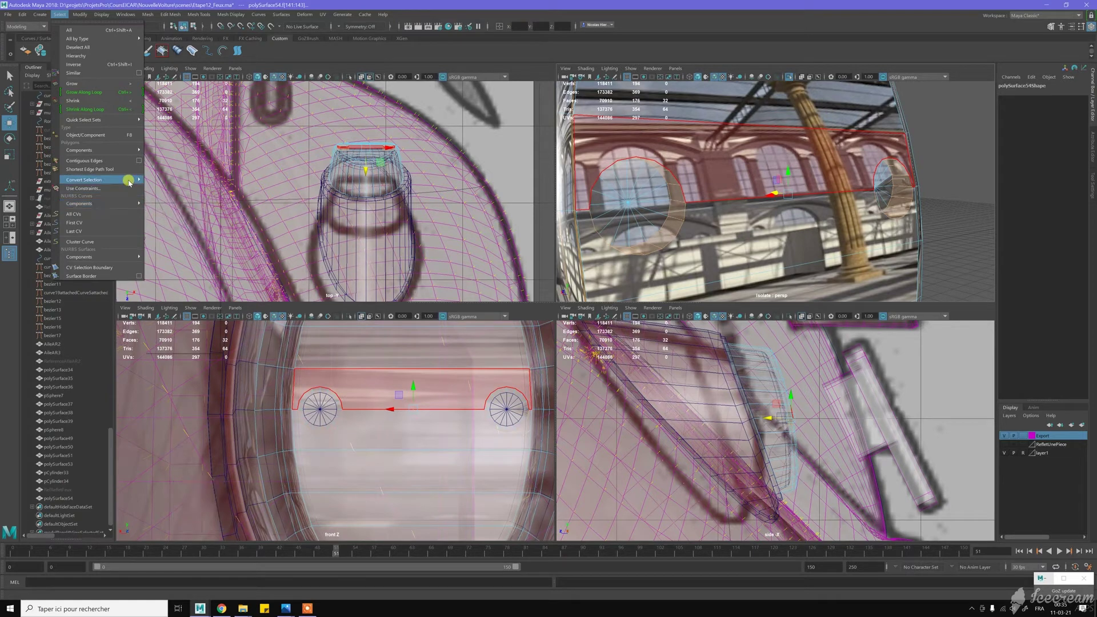
pyautogui.moveTo(130, 180)
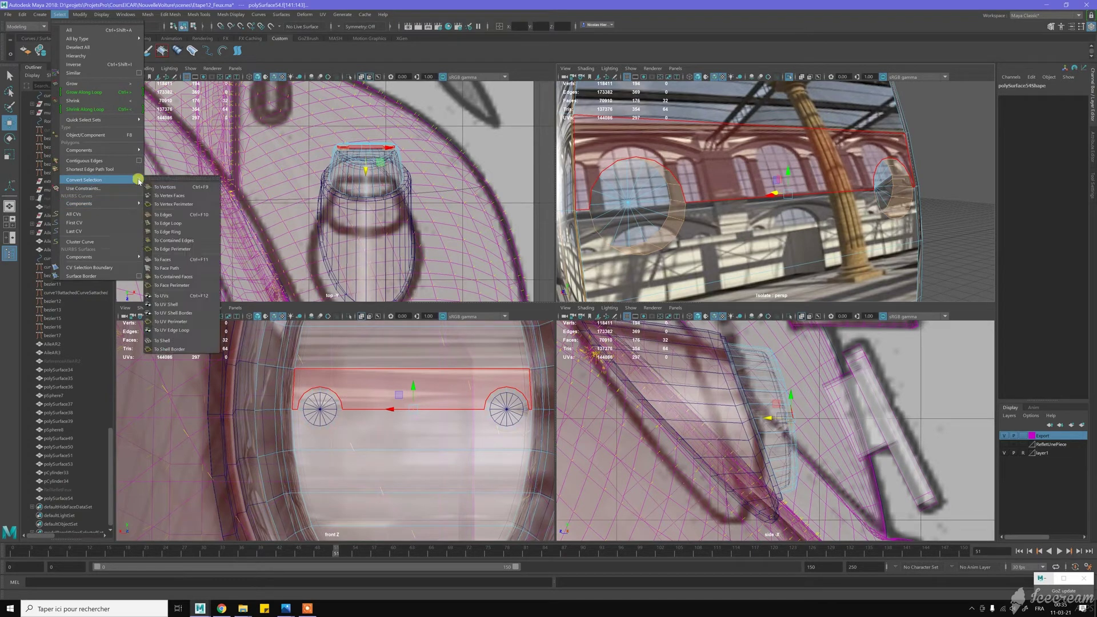
pyautogui.click(183, 195)
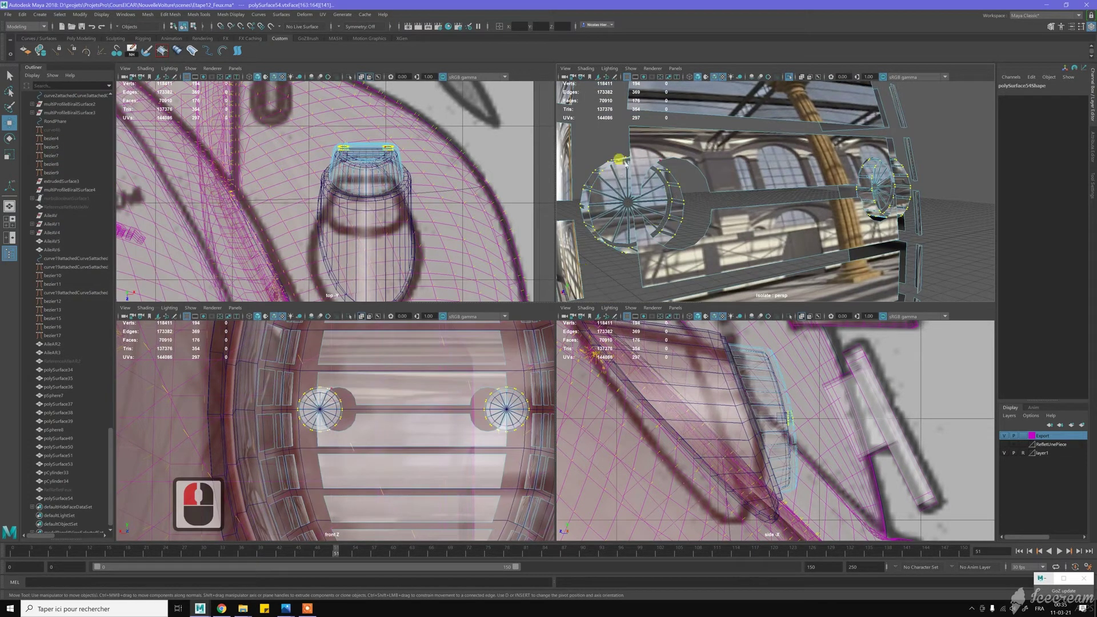
pyautogui.click(72, 54)
pyautogui.click(99, 56)
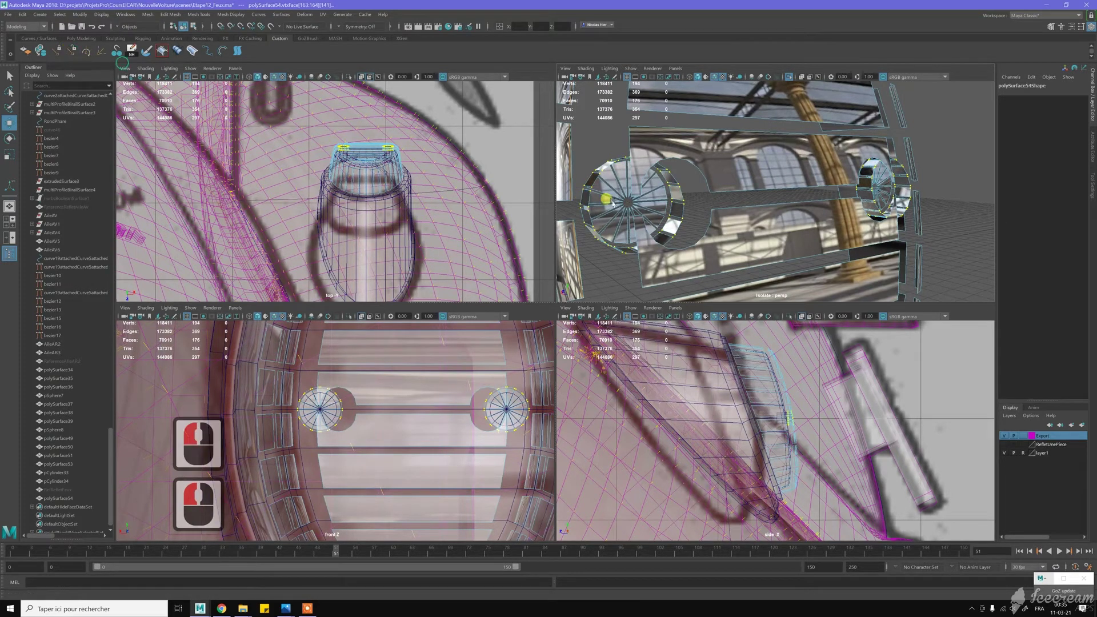
# - Select the inner edge loops at the bottom of both screw holes on the lens
pyautogui.moveTo(663, 203); pyautogui.dragTo(697, 199, button='right')
pyautogui.press('w')
pyautogui.keyDown('alt'); pyautogui.moveTo(698, 199); pyautogui.dragTo(719, 201); pyautogui.keyUp('alt')
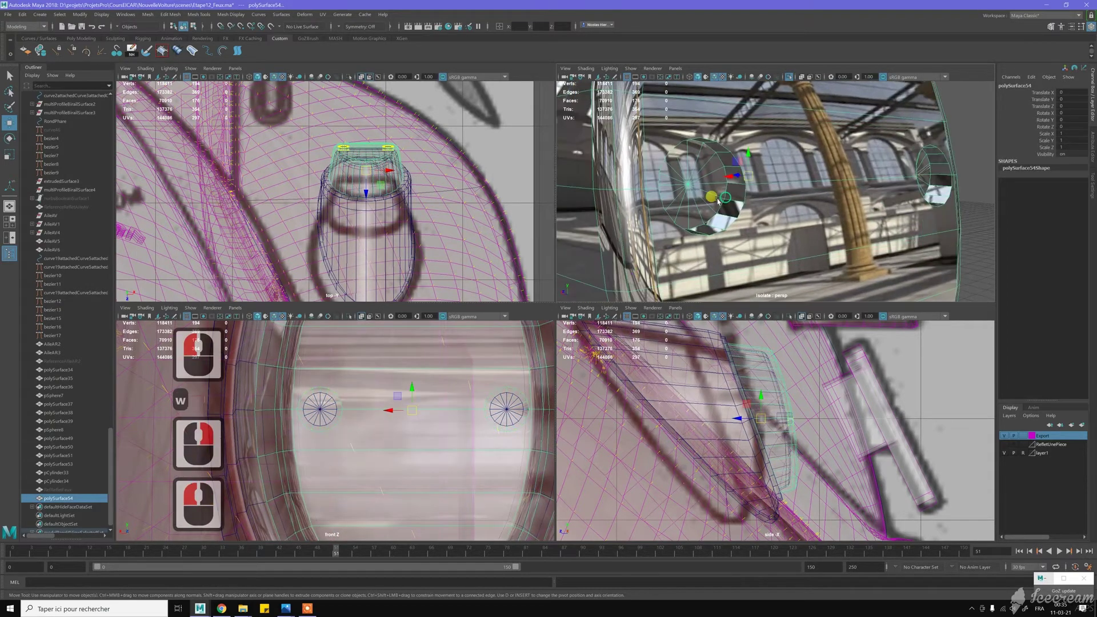
pyautogui.keyDown('alt'); pyautogui.scroll(3, 720, 202); pyautogui.keyUp('alt')
pyautogui.press('w')
pyautogui.moveTo(698, 170); pyautogui.dragTo(699, 147, button='right')
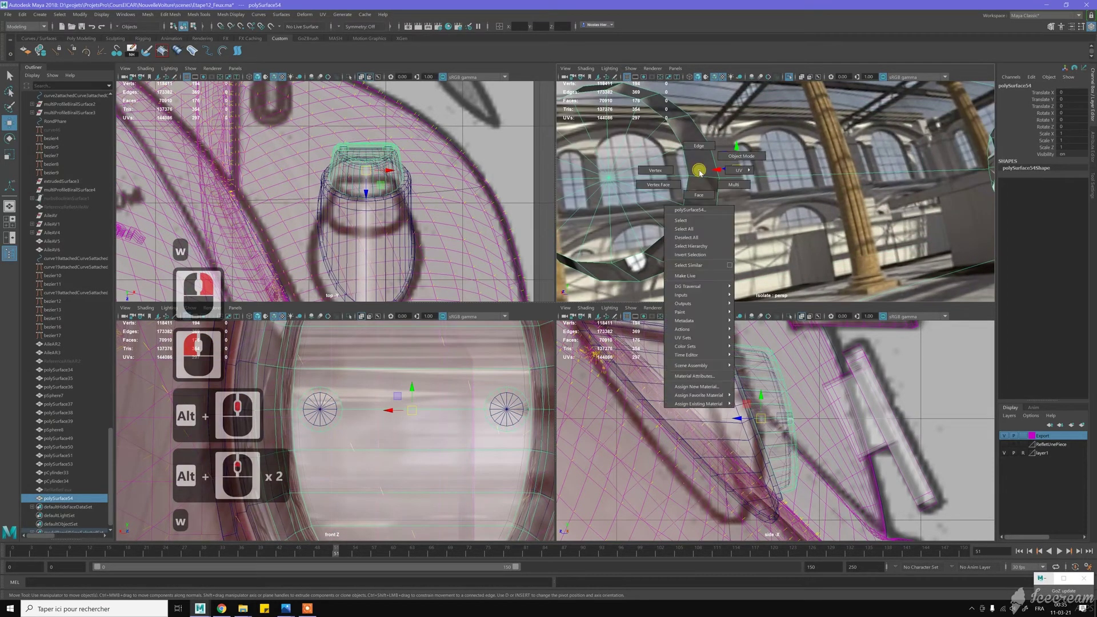
pyautogui.doubleClick(685, 161)
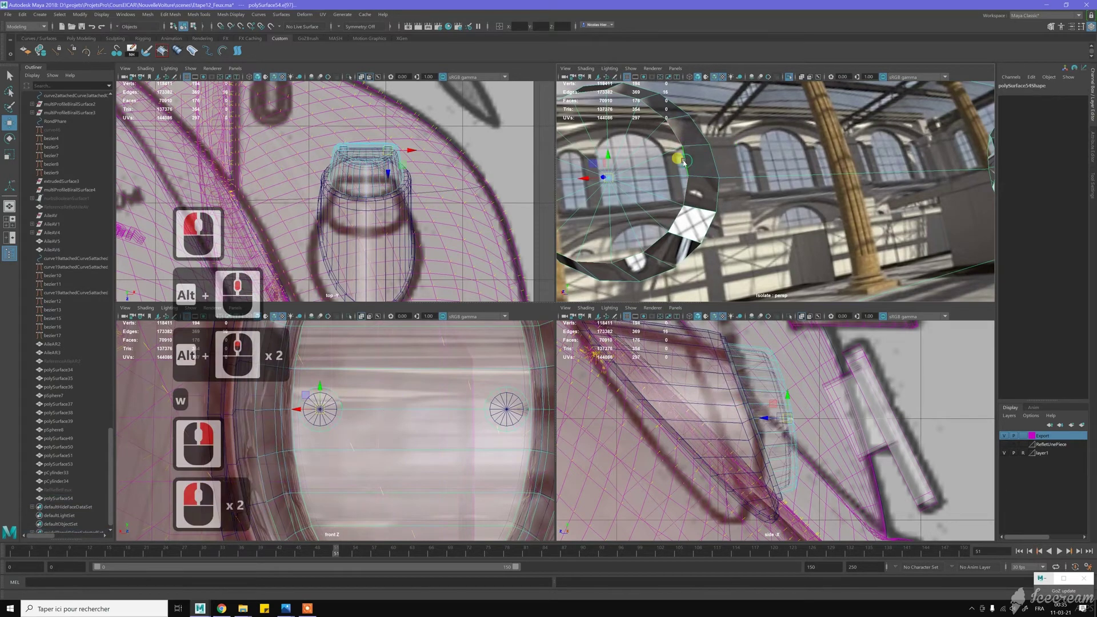
pyautogui.keyDown('alt'); pyautogui.moveTo(862, 196); pyautogui.dragTo(640, 203); pyautogui.keyUp('alt')
pyautogui.keyDown('alt'); pyautogui.moveTo(747, 189); pyautogui.dragTo(699, 192, button='middle'); pyautogui.keyUp('alt')
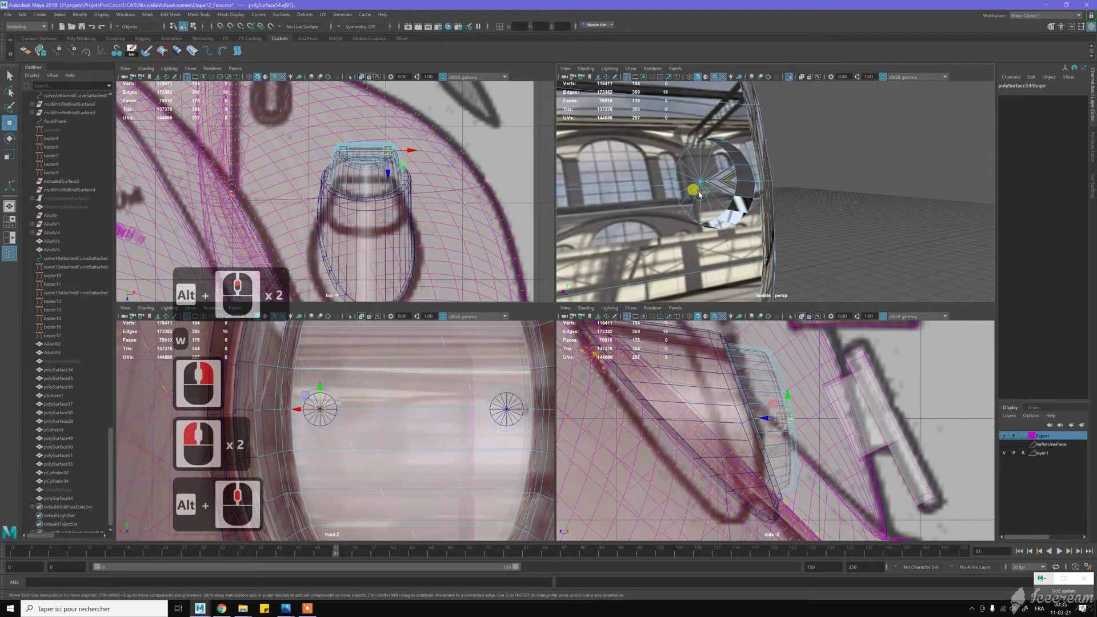
pyautogui.scroll(2, 699, 193)
pyautogui.keyDown('shift'); pyautogui.doubleClick(715, 185); pyautogui.keyUp('shift')
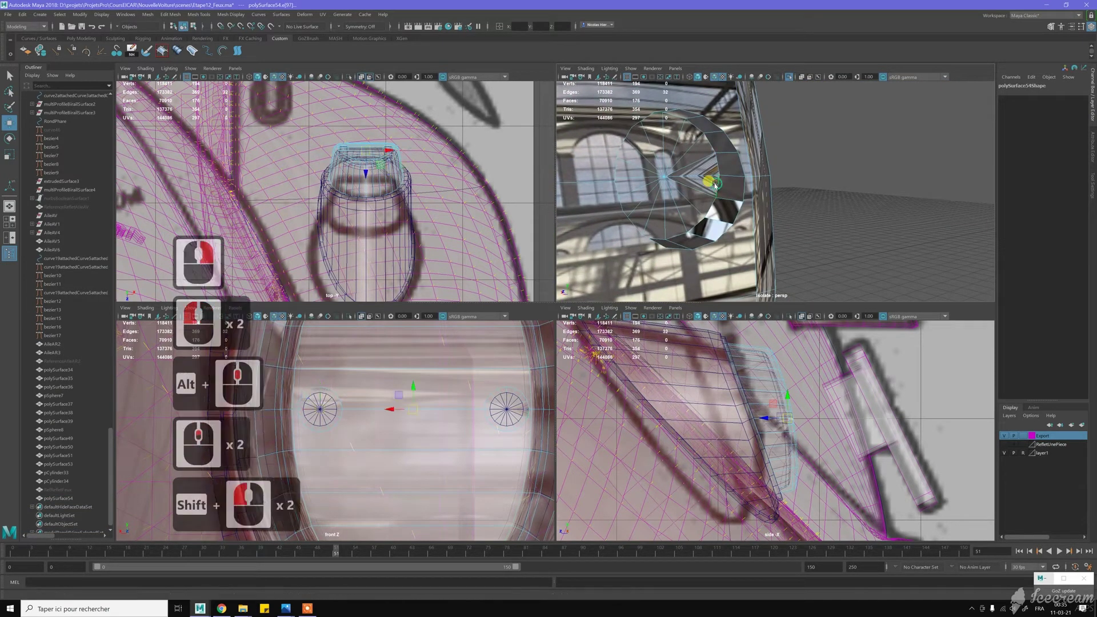
# - Convert the selected edge loops to vertices, then unlock and relock their vertex normals
pyautogui.hotkey('ctrl', 'F9')
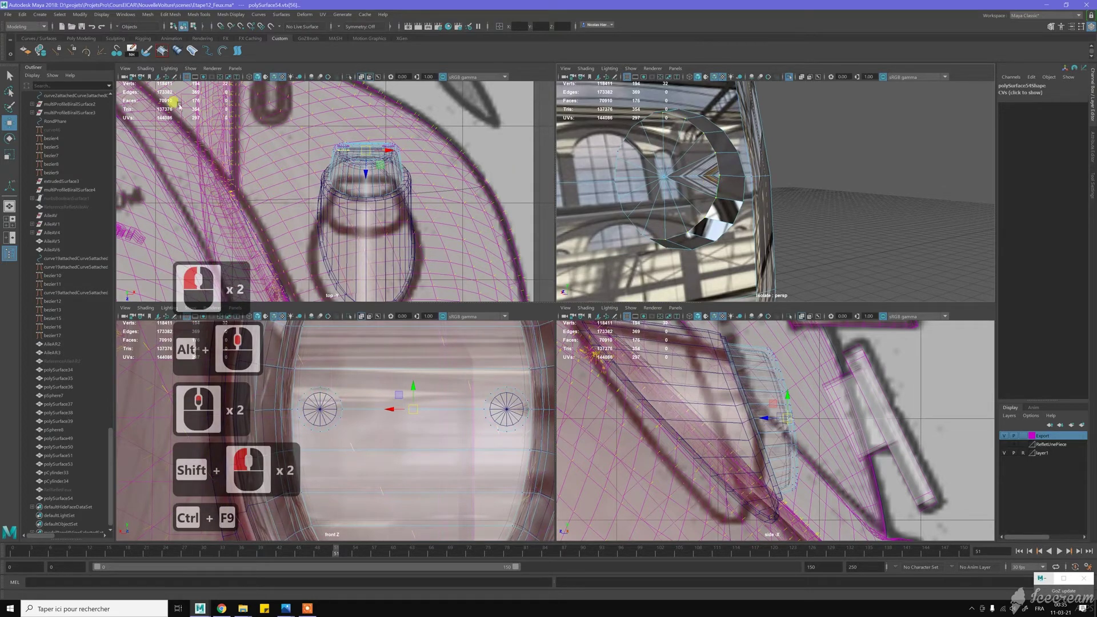
pyautogui.click(69, 51)
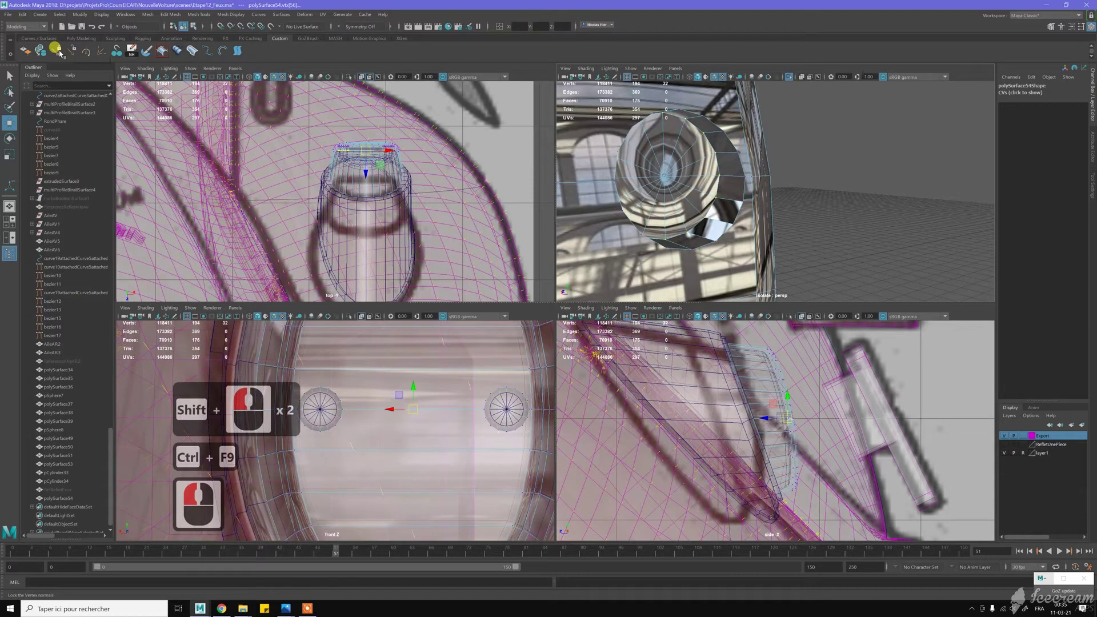
pyautogui.click(59, 51)
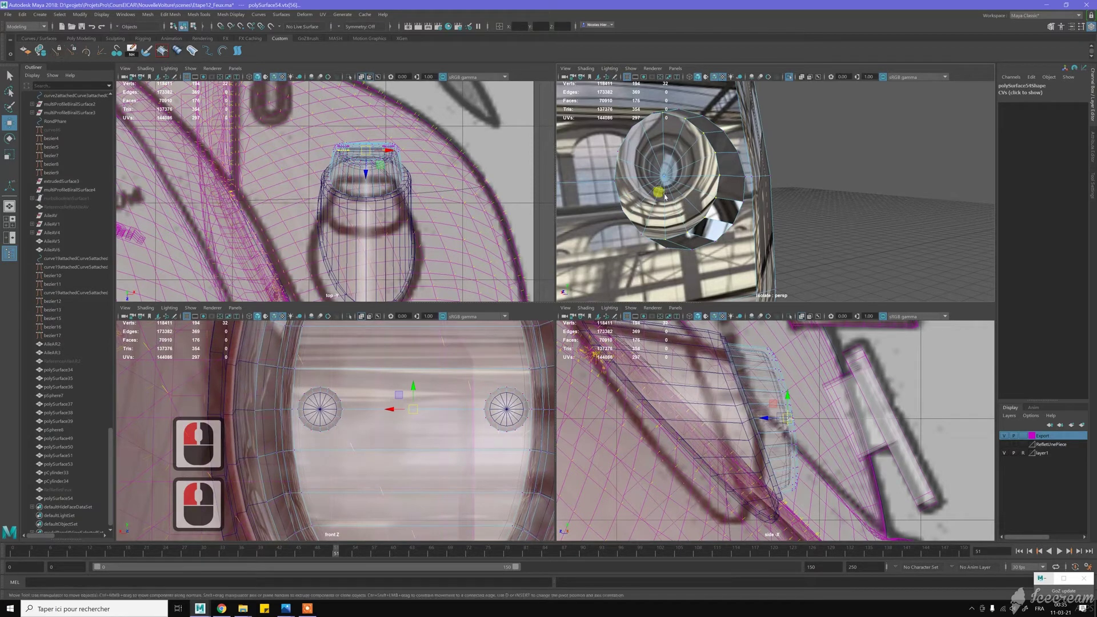
pyautogui.press('z')
# - Return to object selection, select the drilled lens and turn on its vertex normals display
pyautogui.keyDown('alt'); pyautogui.moveTo(718, 167); pyautogui.dragTo(661, 154); pyautogui.keyUp('alt')
pyautogui.keyDown('alt'); pyautogui.moveTo(646, 154); pyautogui.dragTo(704, 159, button='middle'); pyautogui.keyUp('alt')
pyautogui.press('w')
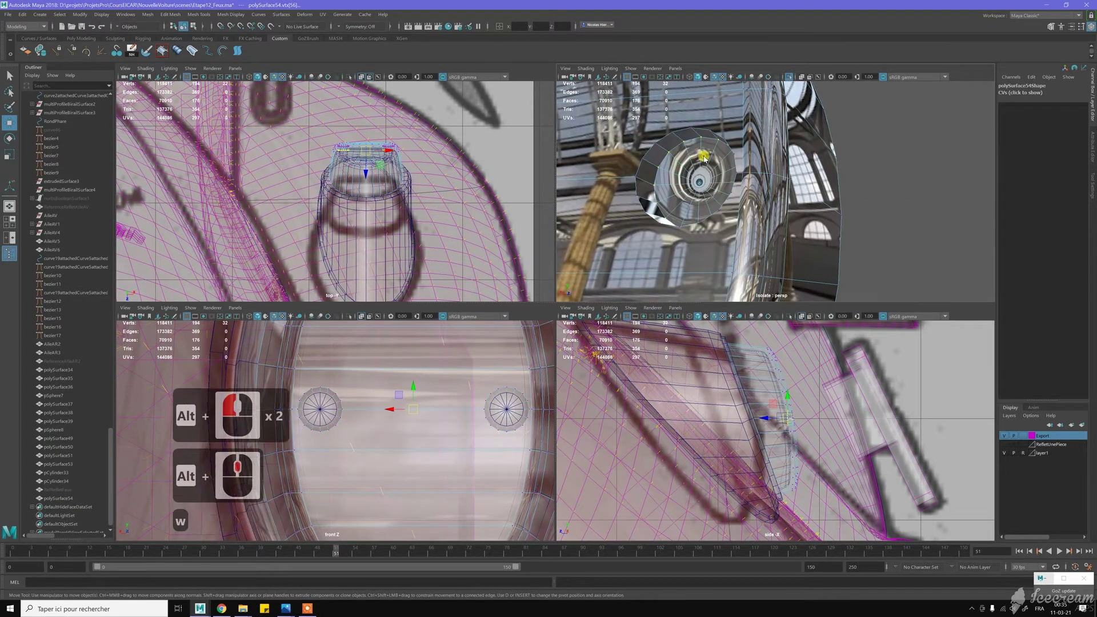
pyautogui.moveTo(705, 159); pyautogui.dragTo(891, 169, button='right')
pyautogui.click(716, 164)
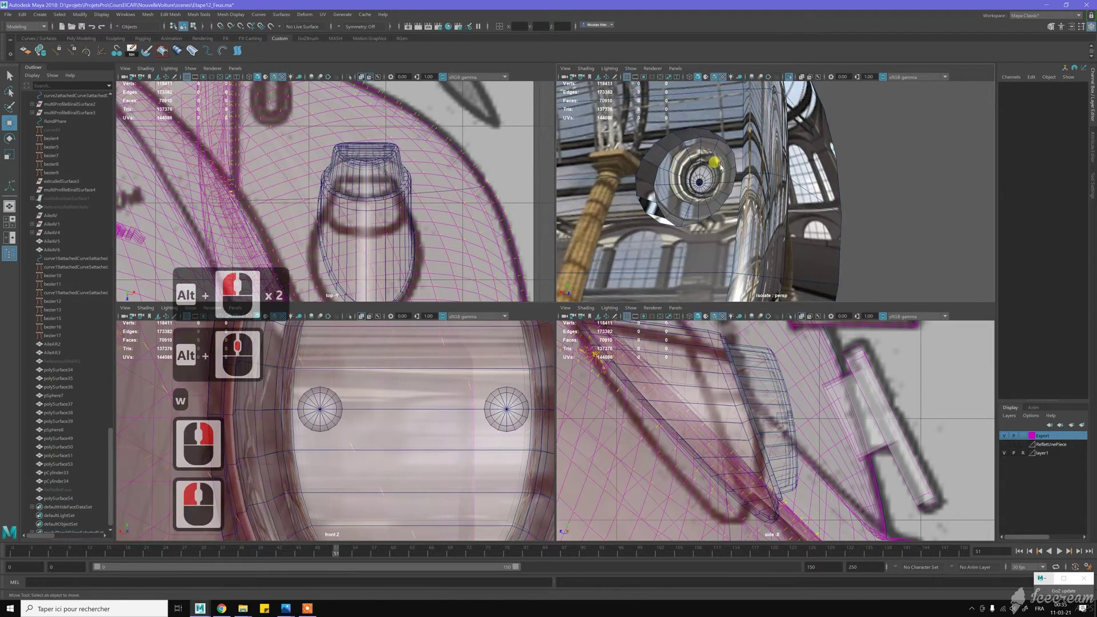
pyautogui.click(514, 136)
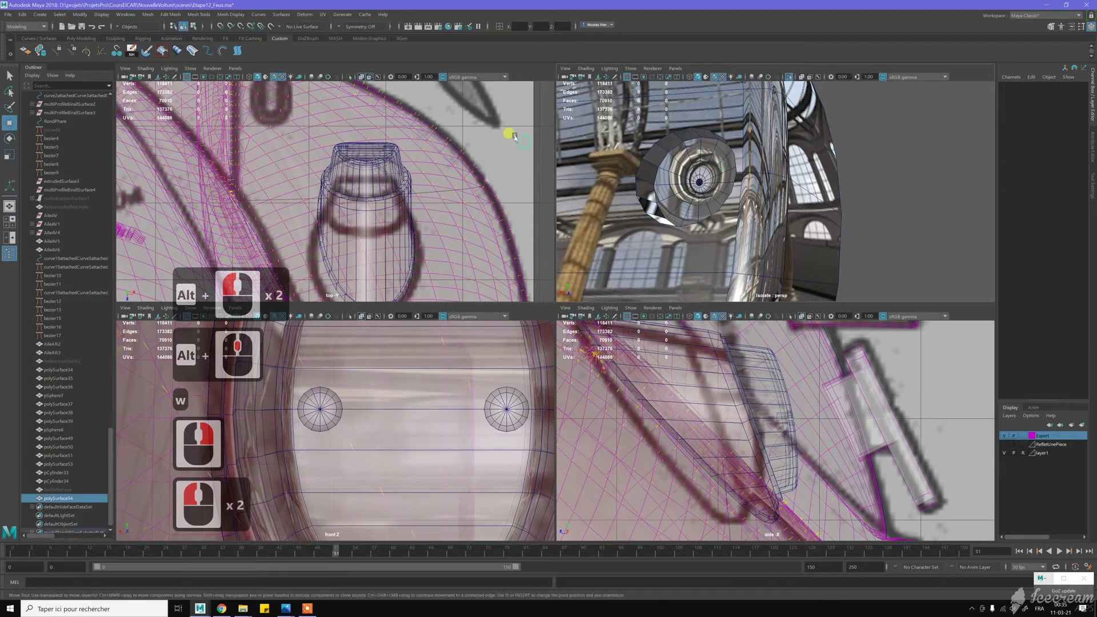
pyautogui.click(102, 14)
pyautogui.moveTo(173, 126)
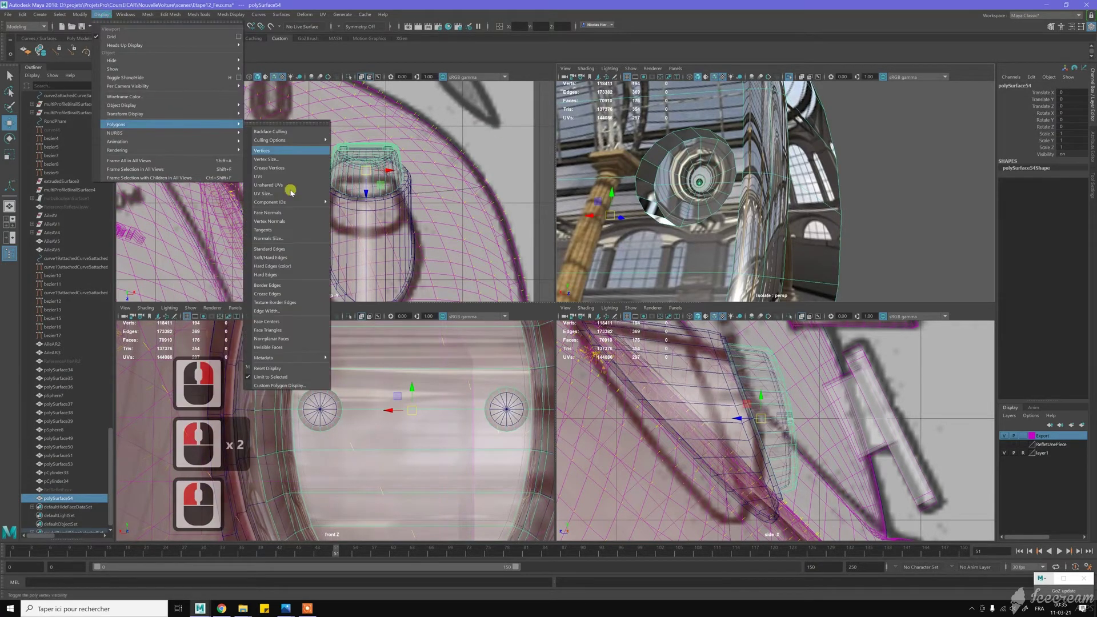
pyautogui.click(285, 220)
# - Select the centre vertex at the bottom of each screw hole on the lens and unlock their normals
pyautogui.keyDown('alt'); pyautogui.moveTo(717, 197); pyautogui.dragTo(739, 184); pyautogui.keyUp('alt')
pyautogui.keyDown('alt'); pyautogui.moveTo(739, 184); pyautogui.dragTo(783, 207, button='right'); pyautogui.keyUp('alt')
pyautogui.keyDown('alt'); pyautogui.moveTo(784, 207); pyautogui.dragTo(802, 220, button='middle'); pyautogui.keyUp('alt')
pyautogui.keyDown('alt'); pyautogui.moveTo(802, 220); pyautogui.dragTo(805, 220); pyautogui.keyUp('alt')
pyautogui.moveTo(666, 171); pyautogui.dragTo(662, 195, button='right')
pyautogui.click(663, 193)
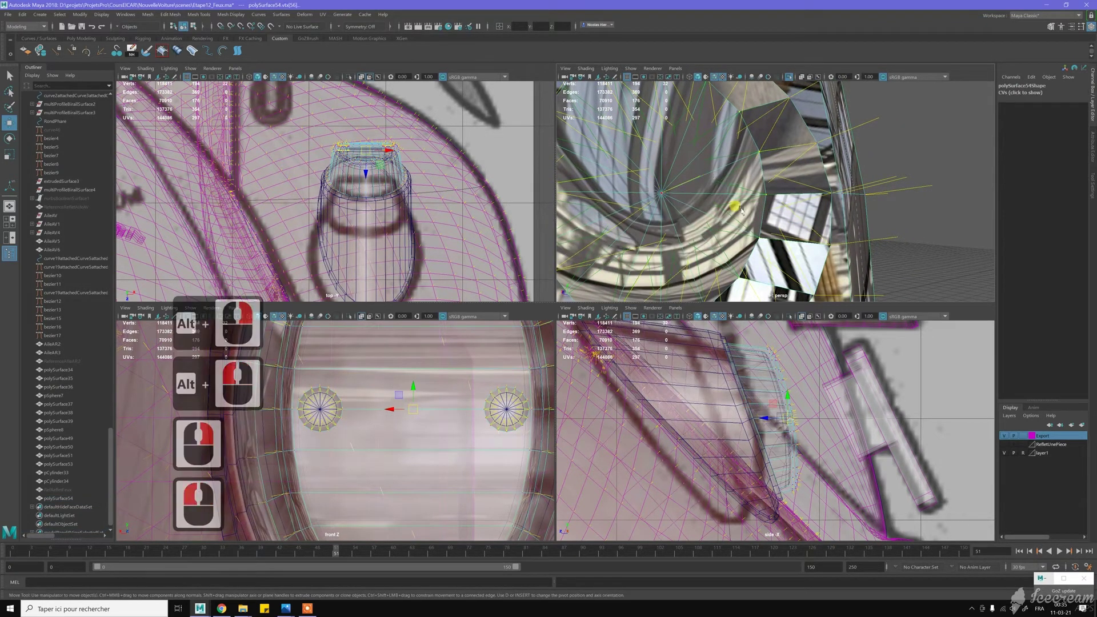
pyautogui.scroll(-7, 784, 135)
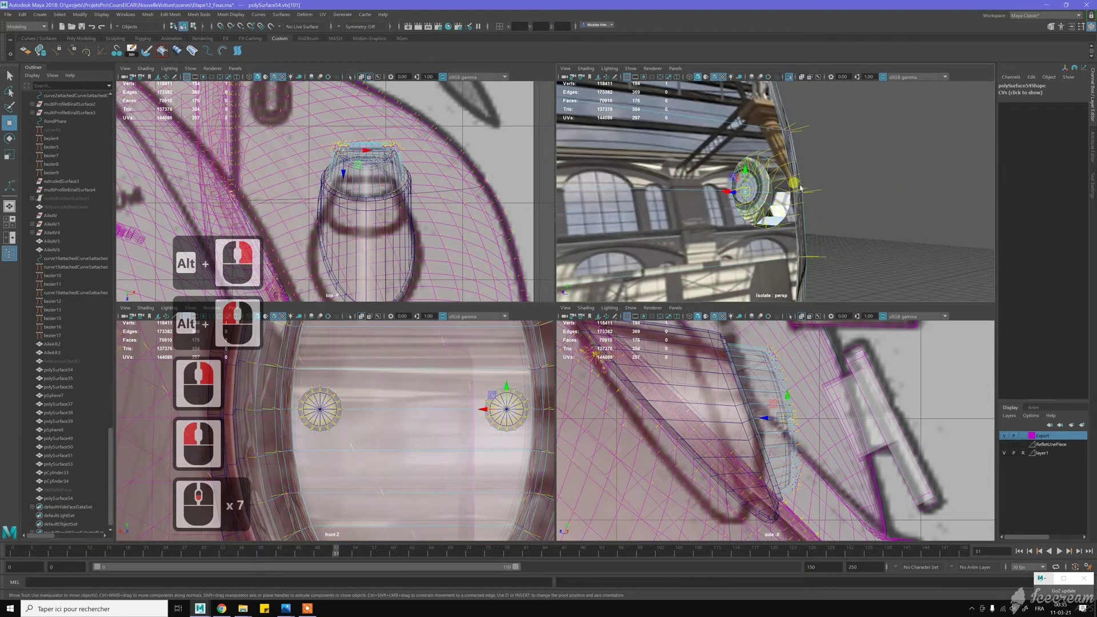
pyautogui.scroll(2, 801, 187)
pyautogui.keyDown('alt'); pyautogui.moveTo(801, 188); pyautogui.dragTo(810, 228); pyautogui.keyUp('alt')
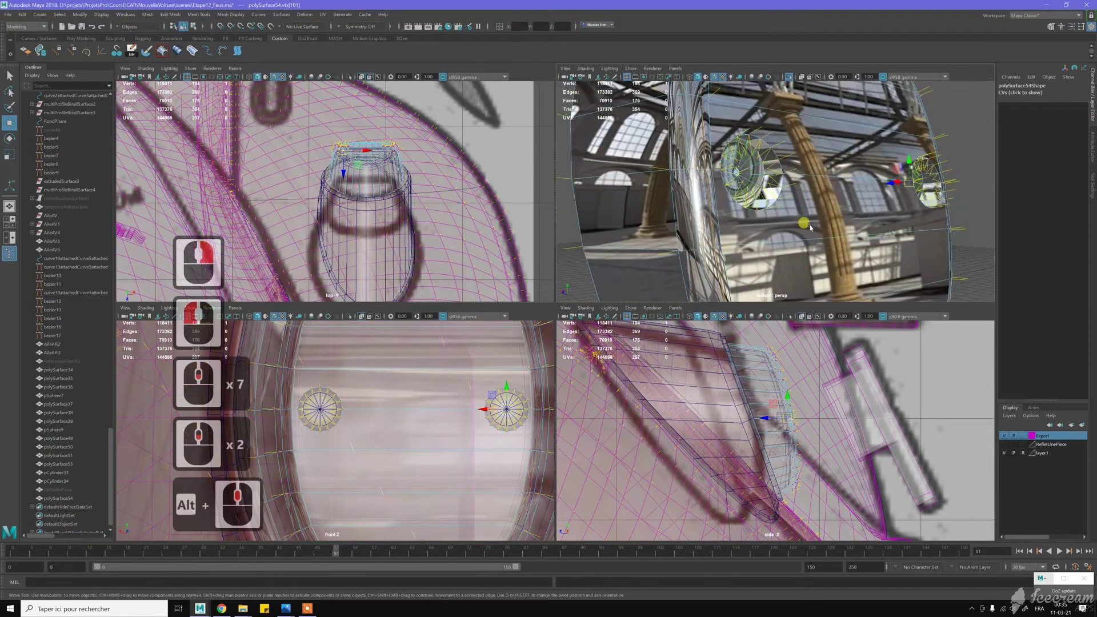
pyautogui.keyDown('alt'); pyautogui.moveTo(810, 227); pyautogui.dragTo(652, 178, button='middle'); pyautogui.keyUp('alt')
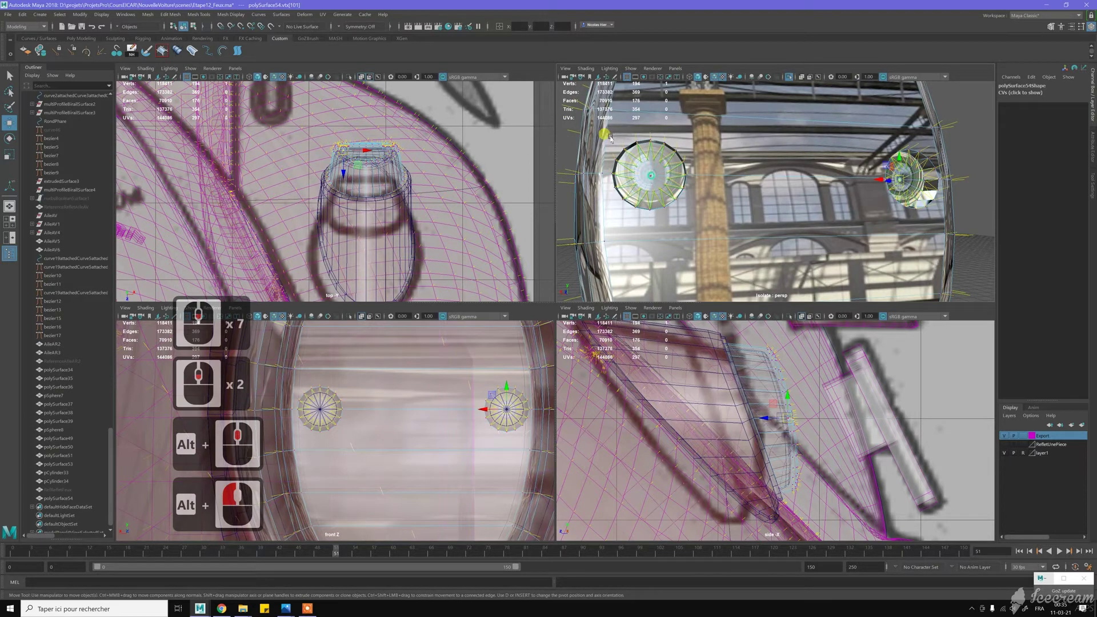
pyautogui.keyDown('shift'); pyautogui.click(608, 136); pyautogui.keyUp('shift')
pyautogui.click(67, 45)
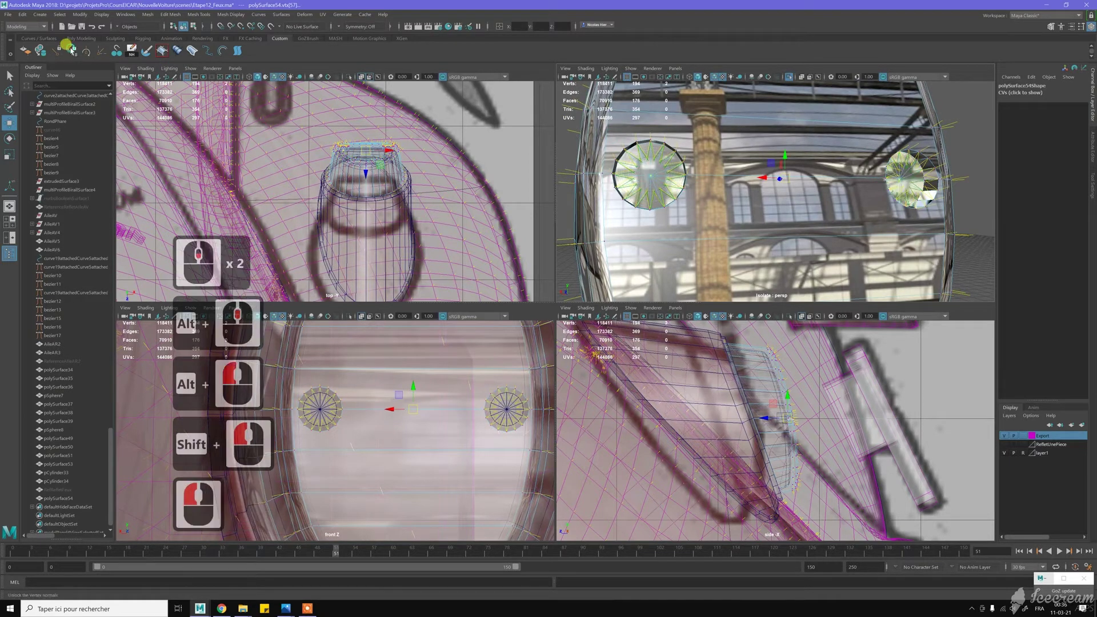
# - Select the inner edge loops at the bottom of both screw holes, harden them and return to object selection with nothing selected
pyautogui.click(594, 170)
pyautogui.keyDown('alt'); pyautogui.moveTo(594, 171); pyautogui.dragTo(749, 172); pyautogui.keyUp('alt')
pyautogui.press('w')
pyautogui.moveTo(749, 172); pyautogui.dragTo(740, 162, button='right')
pyautogui.click(741, 163)
pyautogui.keyDown('shift'); pyautogui.doubleClick(741, 171); pyautogui.keyUp('shift')
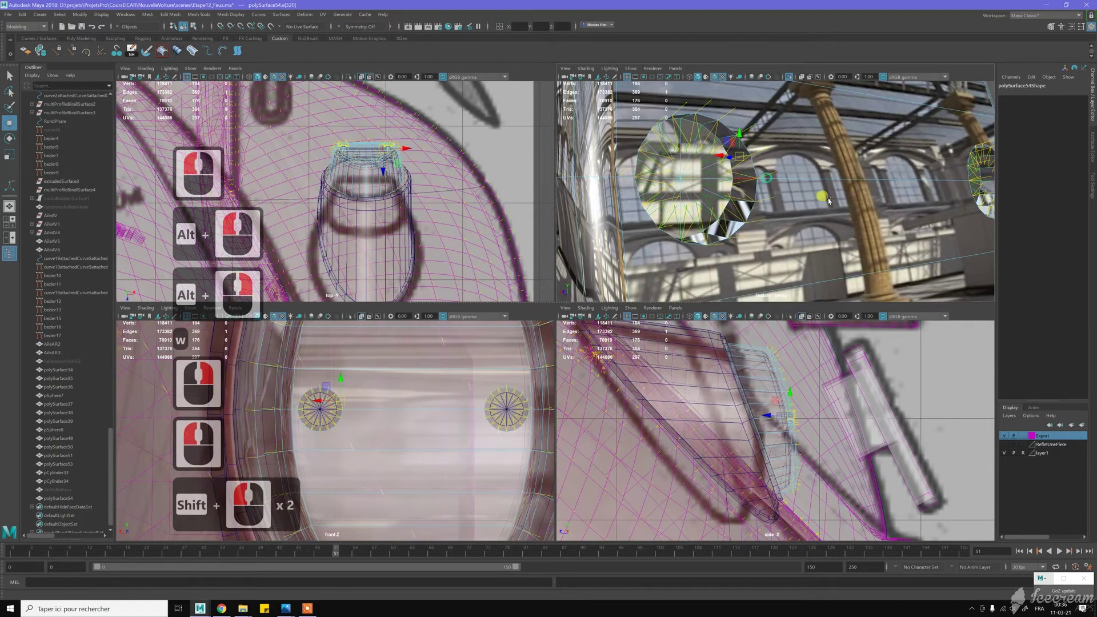
pyautogui.keyDown('alt'); pyautogui.moveTo(851, 210); pyautogui.dragTo(742, 160); pyautogui.keyUp('alt')
pyautogui.keyDown('alt'); pyautogui.moveTo(742, 160); pyautogui.dragTo(727, 166, button='right'); pyautogui.keyUp('alt')
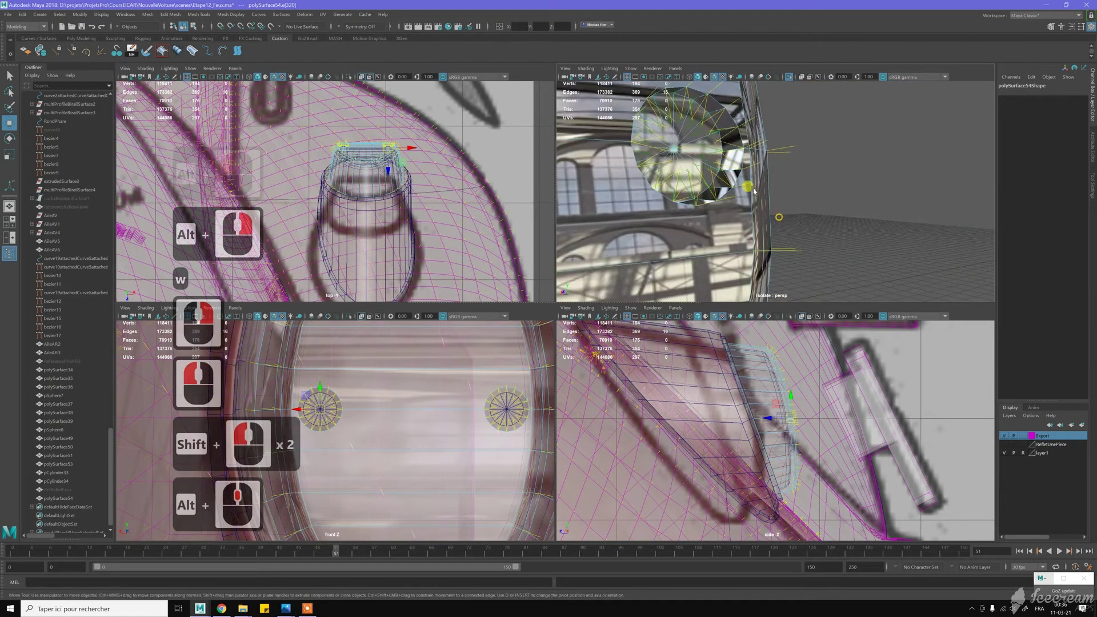
pyautogui.keyDown('shift'); pyautogui.tripleClick(733, 151); pyautogui.keyUp('shift')
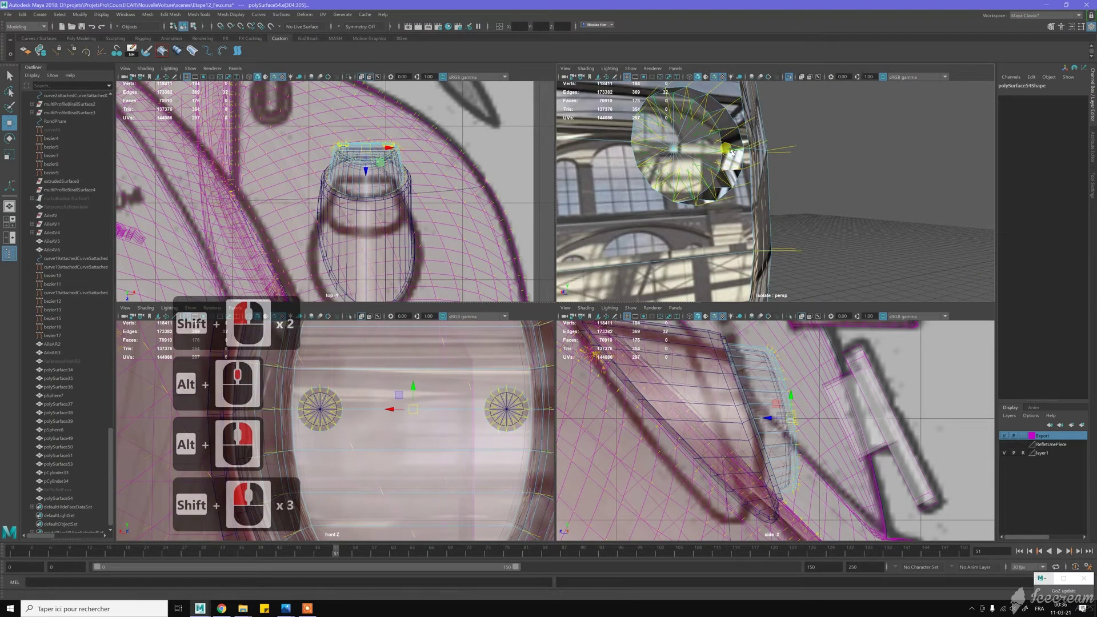
pyautogui.keyDown('shift'); pyautogui.moveTo(732, 152); pyautogui.dragTo(783, 147, button='right'); pyautogui.keyUp('shift')
pyautogui.press('w')
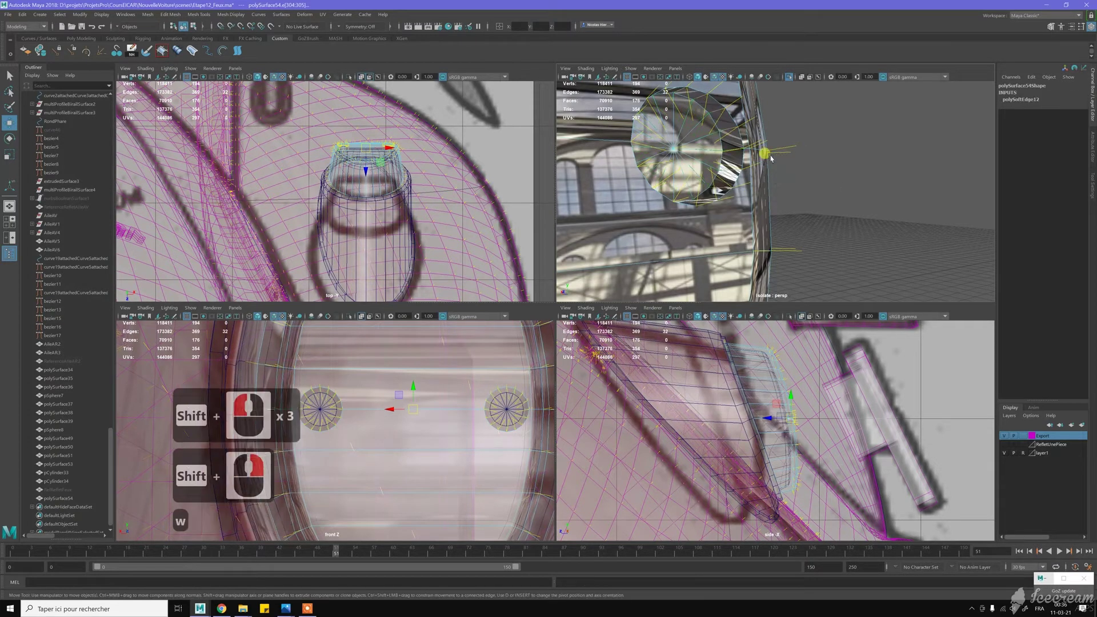
pyautogui.rightClick(732, 152)
pyautogui.click(778, 137)
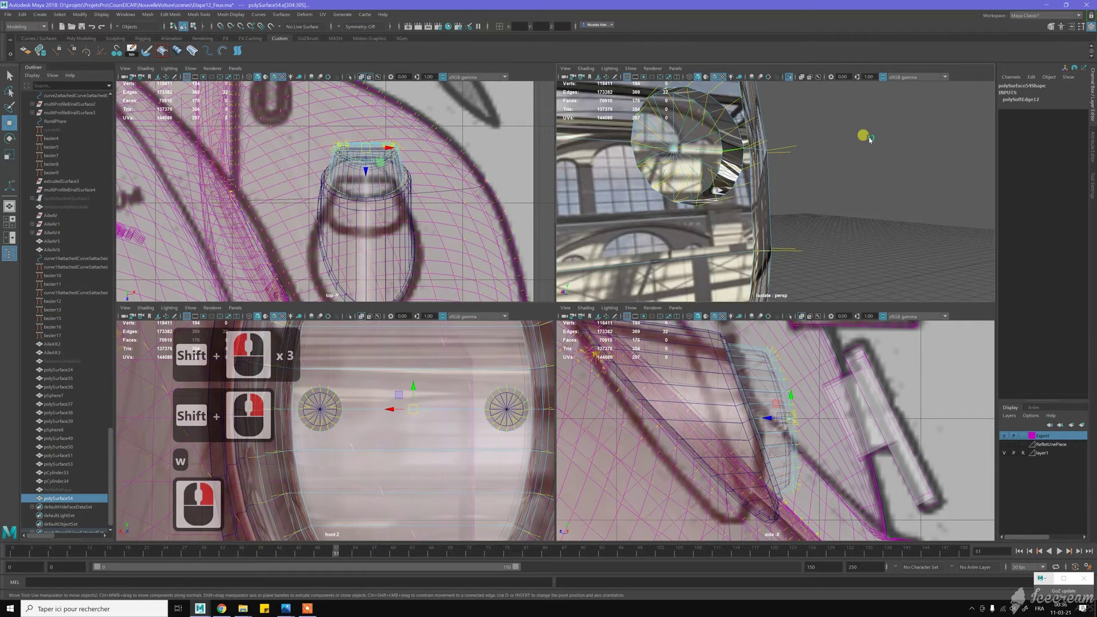
pyautogui.click(845, 166)
# - Select the rim edge loops of both screw holes, convert them to vertices and lock their normals
pyautogui.middleClick(816, 169)
pyautogui.keyDown('alt'); pyautogui.moveTo(808, 169); pyautogui.dragTo(750, 156); pyautogui.keyUp('alt')
pyautogui.moveTo(749, 156); pyautogui.dragTo(720, 136, button='right')
pyautogui.doubleClick(722, 139)
pyautogui.scroll(-3, 735, 192)
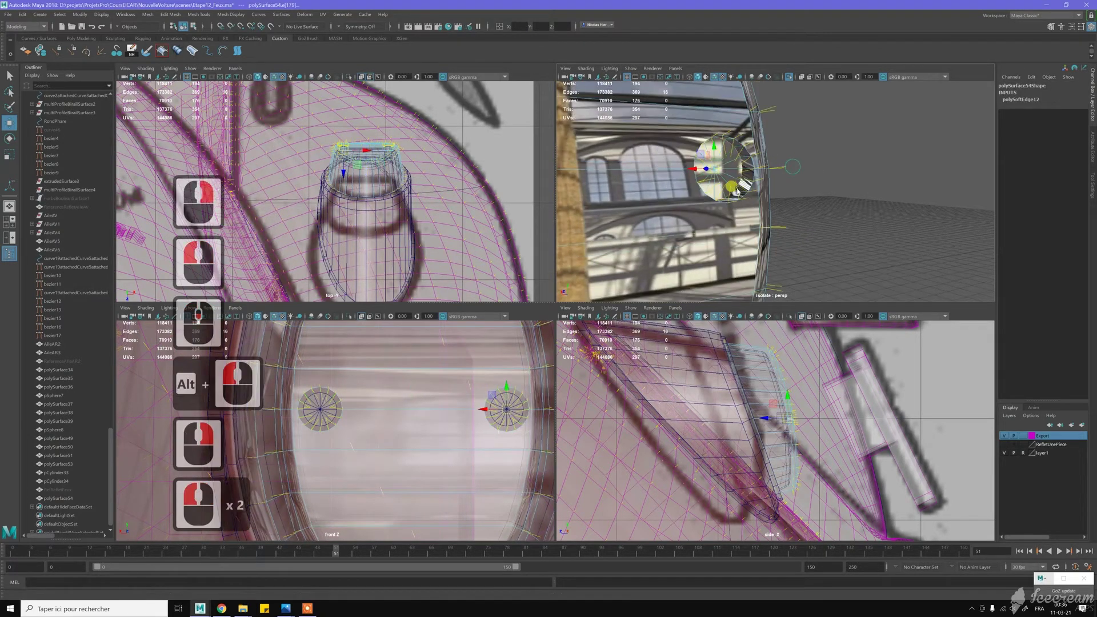
pyautogui.keyDown('alt'); pyautogui.moveTo(659, 216); pyautogui.dragTo(824, 202, button='middle'); pyautogui.keyUp('alt')
pyautogui.scroll(4, 753, 164)
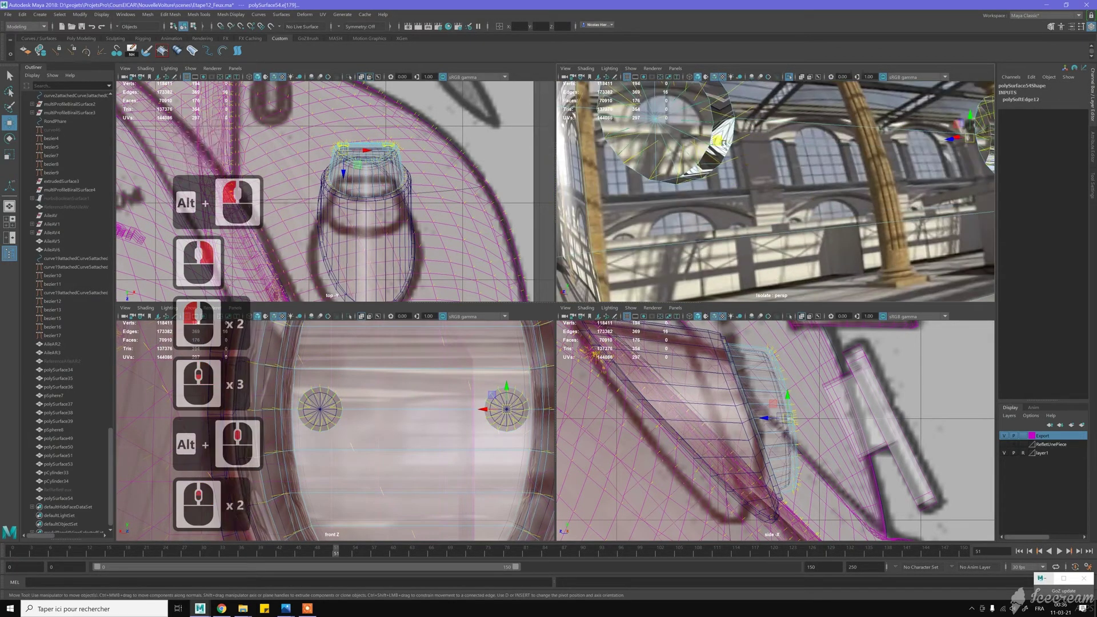
pyautogui.keyDown('shift'); pyautogui.doubleClick(715, 138); pyautogui.keyUp('shift')
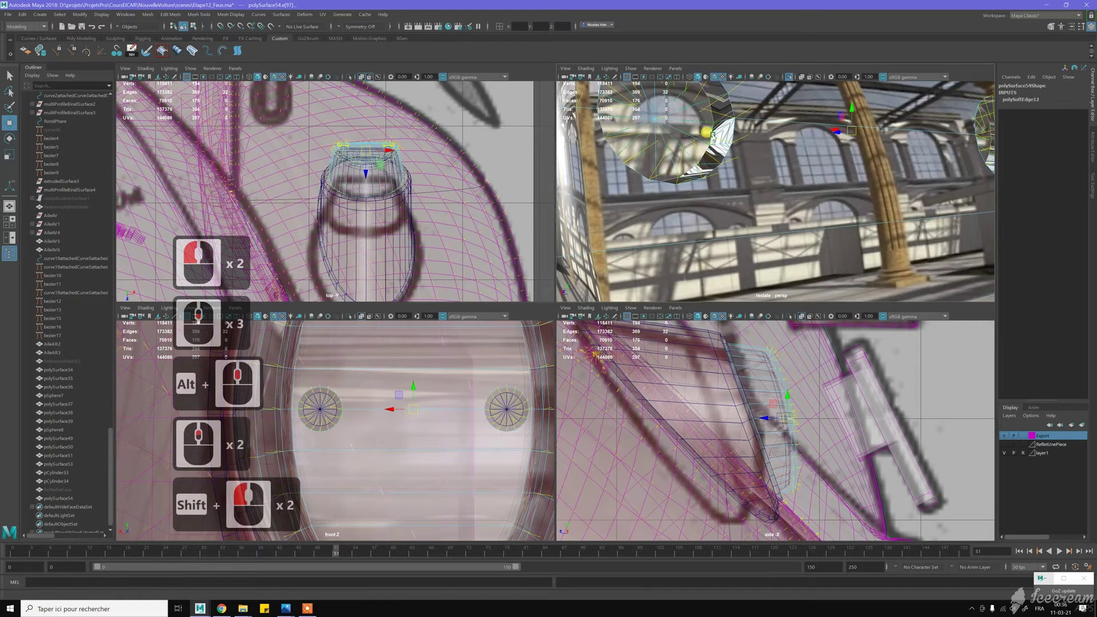
pyautogui.hotkey('ctrl', 'F9')
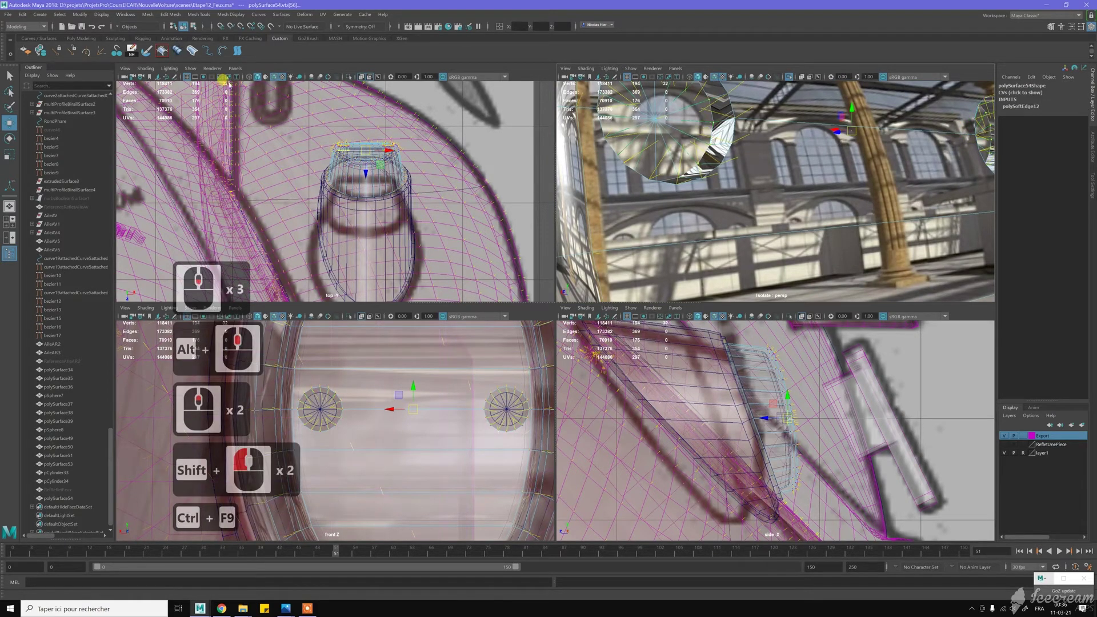
pyautogui.click(58, 50)
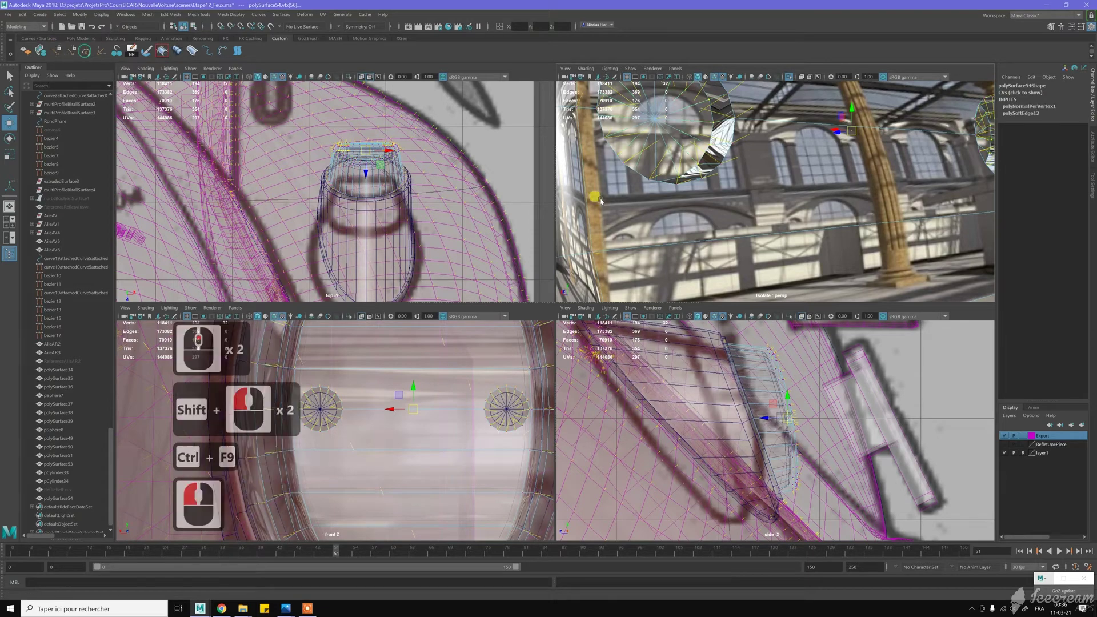
pyautogui.press('w')
pyautogui.moveTo(724, 115); pyautogui.dragTo(743, 101, button='right')
# - Deselect the lens and turn off wireframe on shaded to check the reflections around the screw holes
pyautogui.scroll(-3, 895, 197)
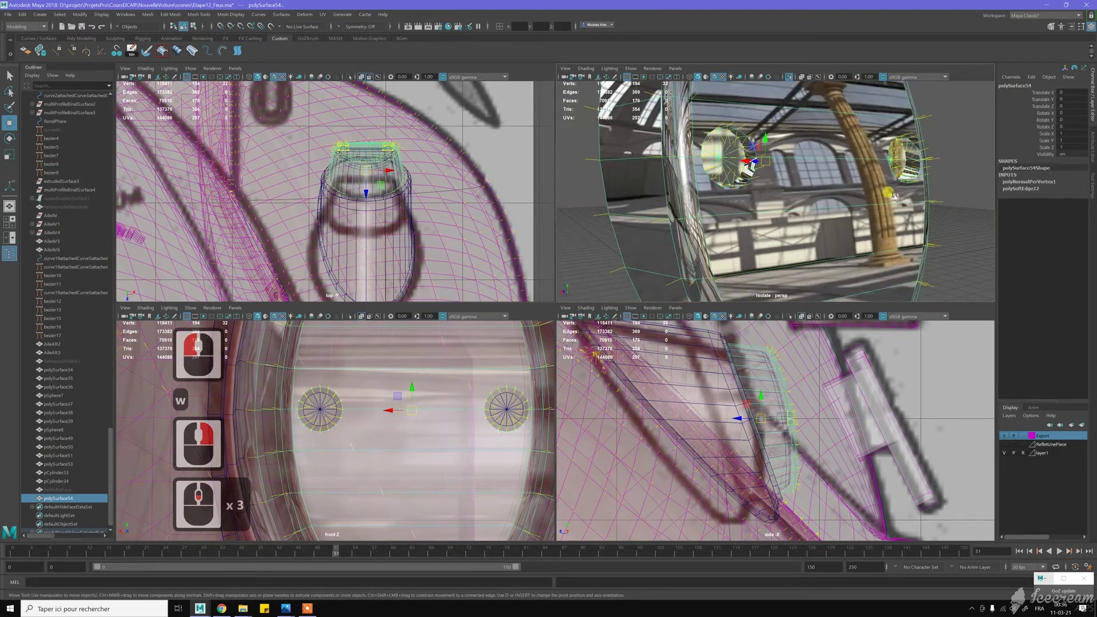
pyautogui.click(949, 169)
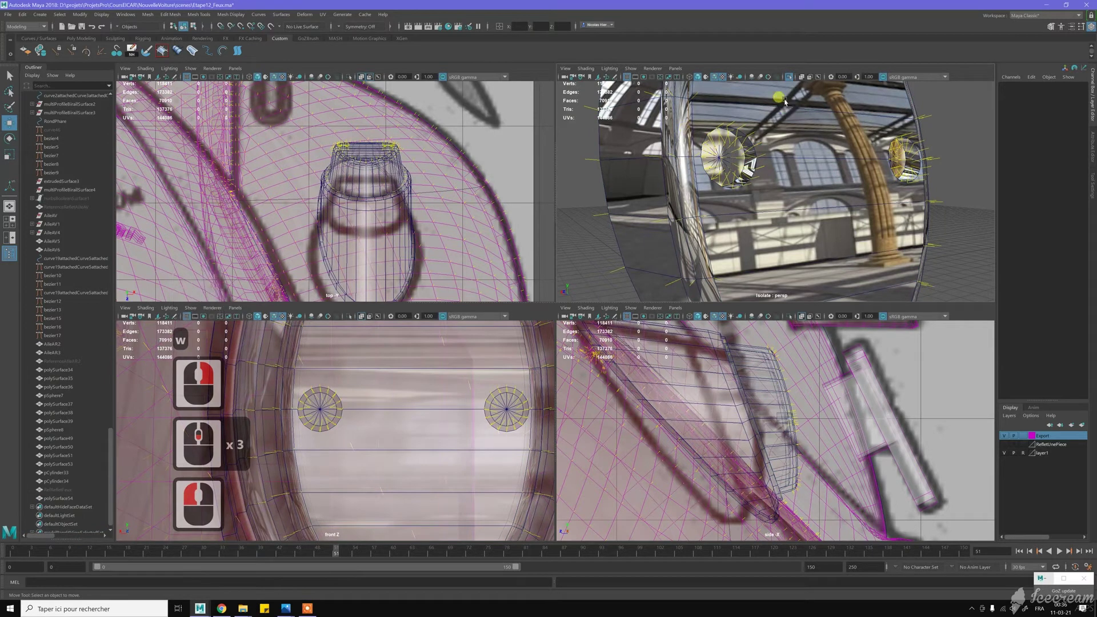
pyautogui.press('9')
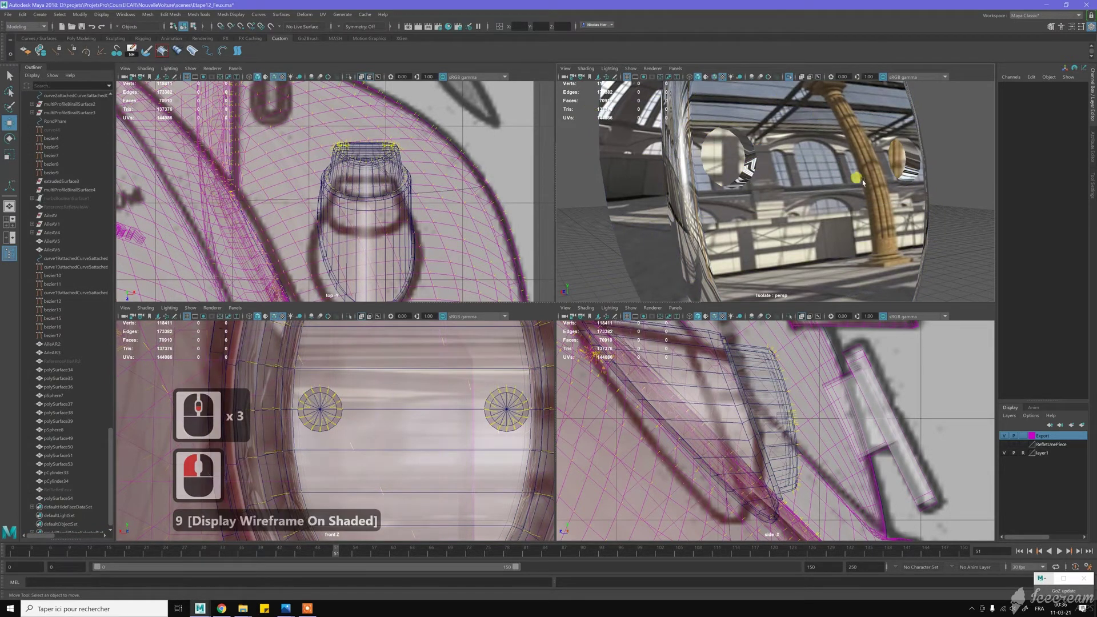
pyautogui.scroll(-2, 864, 181)
pyautogui.keyDown('alt'); pyautogui.moveTo(864, 181); pyautogui.dragTo(891, 173); pyautogui.keyUp('alt')
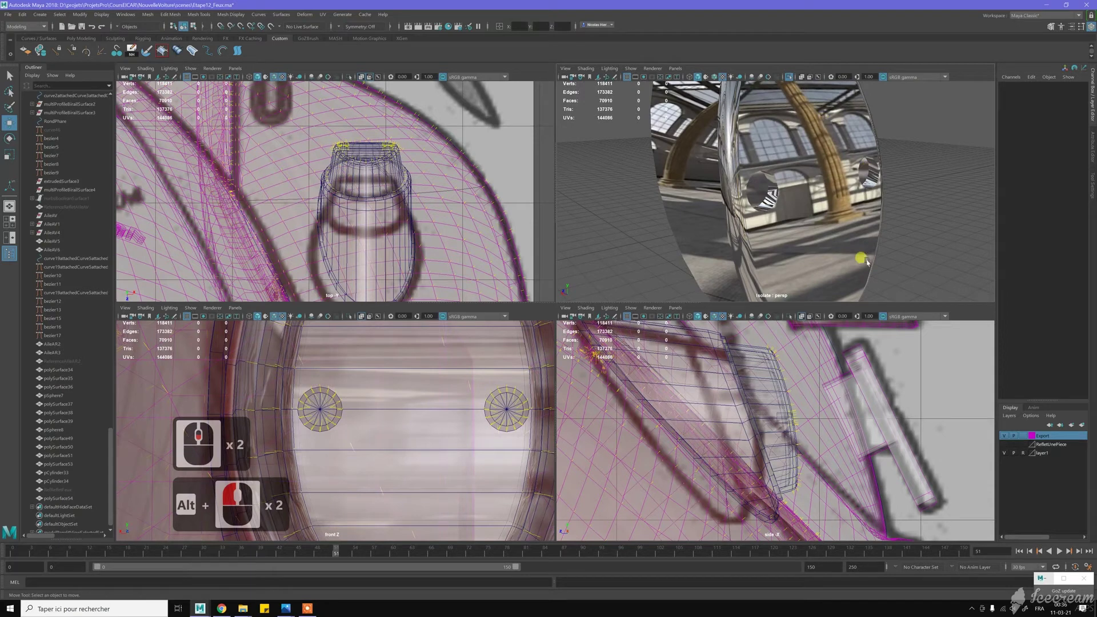
# - Assign the existing translucent red material to the drilled lens
pyautogui.click(883, 191)
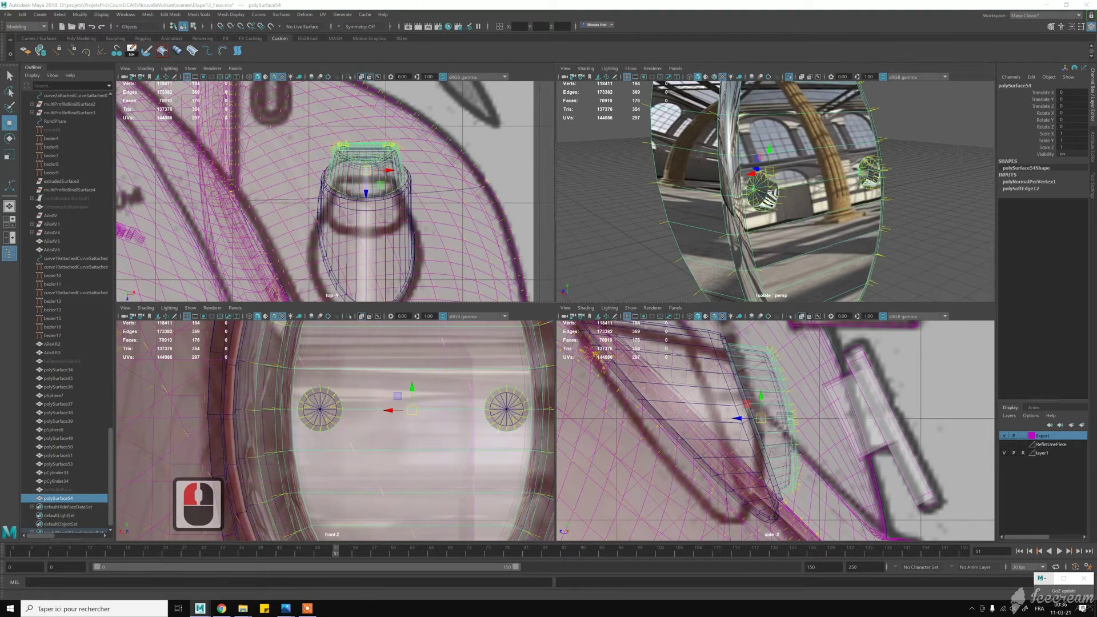
pyautogui.click(926, 200)
pyautogui.moveTo(879, 209)
pyautogui.keyDown('alt'); pyautogui.mouseDown()
pyautogui.moveTo(858, 205)
pyautogui.moveTo(908, 207)
pyautogui.moveTo(896, 209)
pyautogui.mouseUp(); pyautogui.keyUp('alt')
pyautogui.keyDown('alt'); pyautogui.scroll(-4, 895, 208); pyautogui.keyUp('alt')
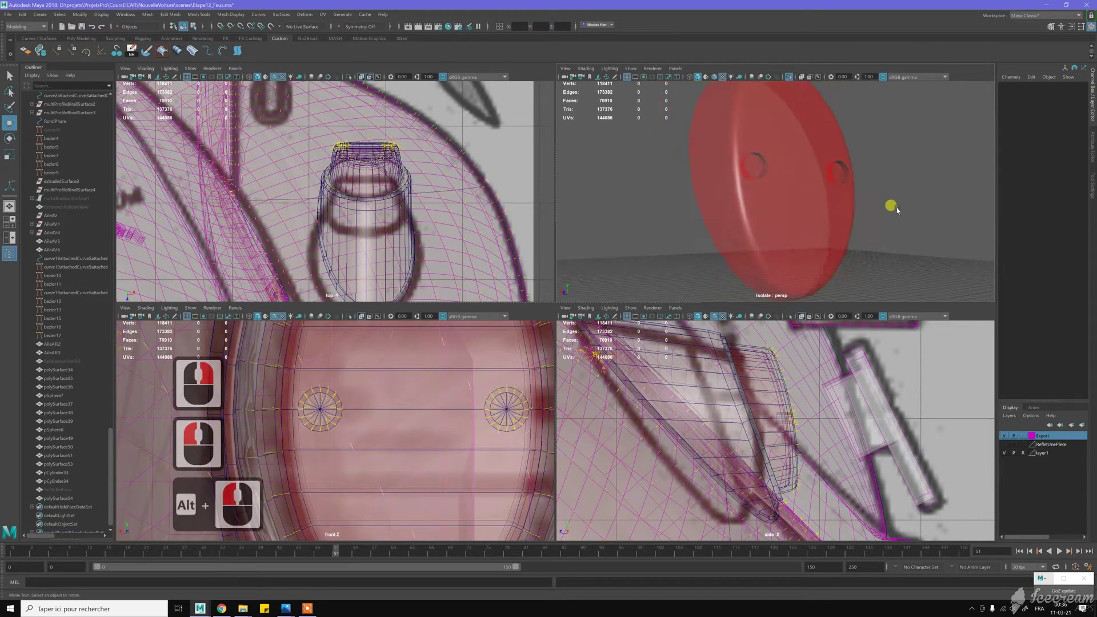
pyautogui.keyDown('alt'); pyautogui.moveTo(833, 170); pyautogui.dragTo(829, 194, button='middle'); pyautogui.keyUp('alt')
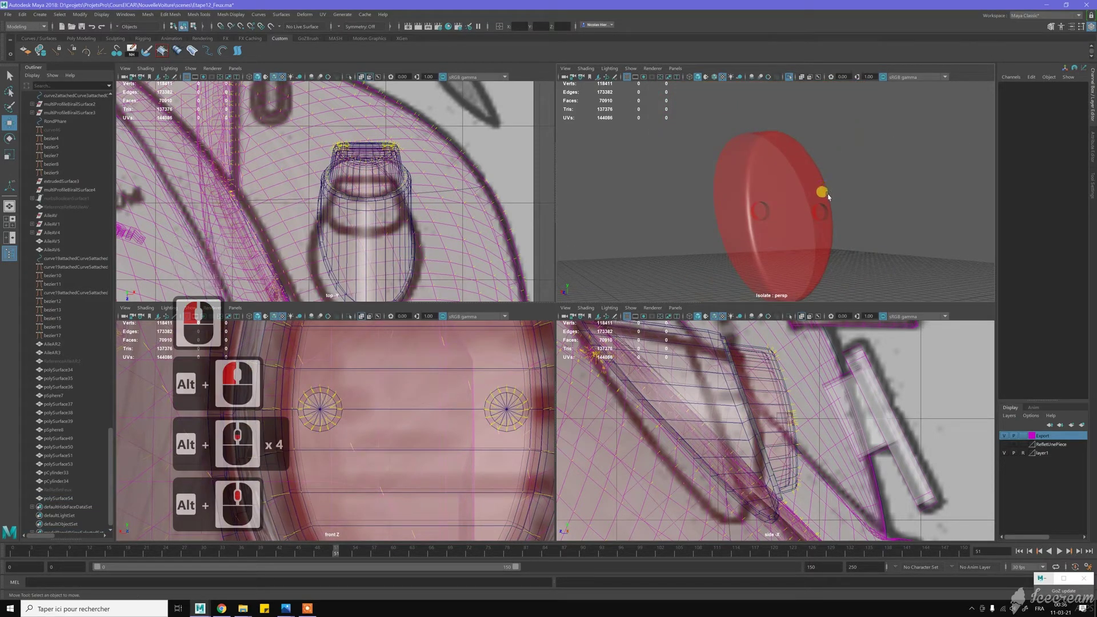
# - Turn off isolation in the perspective view and frame the two screws in the taillight
pyautogui.click(791, 77)
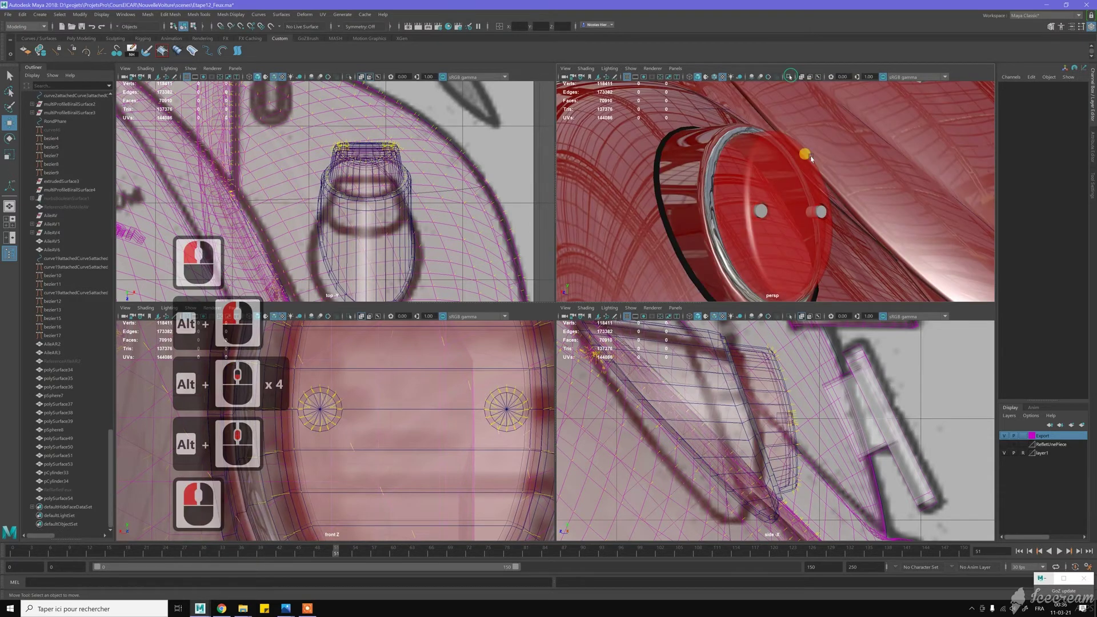
pyautogui.scroll(2, 794, 203)
pyautogui.moveTo(790, 205)
pyautogui.keyDown('alt'); pyautogui.mouseDown()
pyautogui.moveTo(773, 203)
pyautogui.moveTo(815, 204)
pyautogui.moveTo(782, 208)
pyautogui.mouseUp(); pyautogui.keyUp('alt')
pyautogui.scroll(4, 782, 208)
pyautogui.scroll(2, 782, 208)
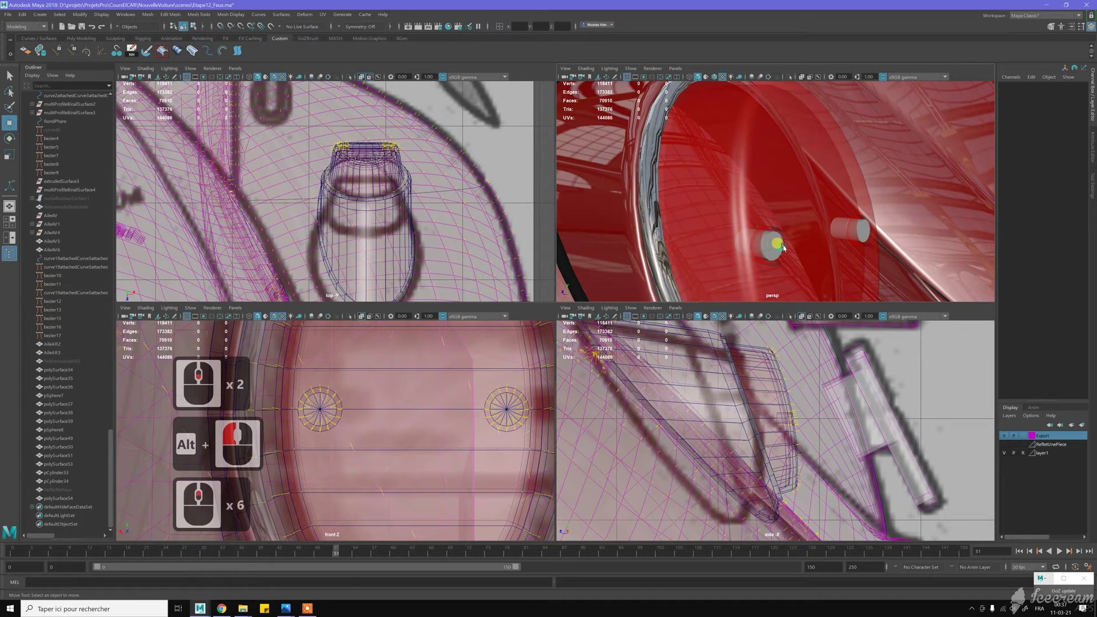
# - Select both screw cylinders and combine them into one mesh
pyautogui.click(778, 249)
pyautogui.keyDown('alt'); pyautogui.moveTo(795, 237); pyautogui.dragTo(766, 206); pyautogui.keyUp('alt')
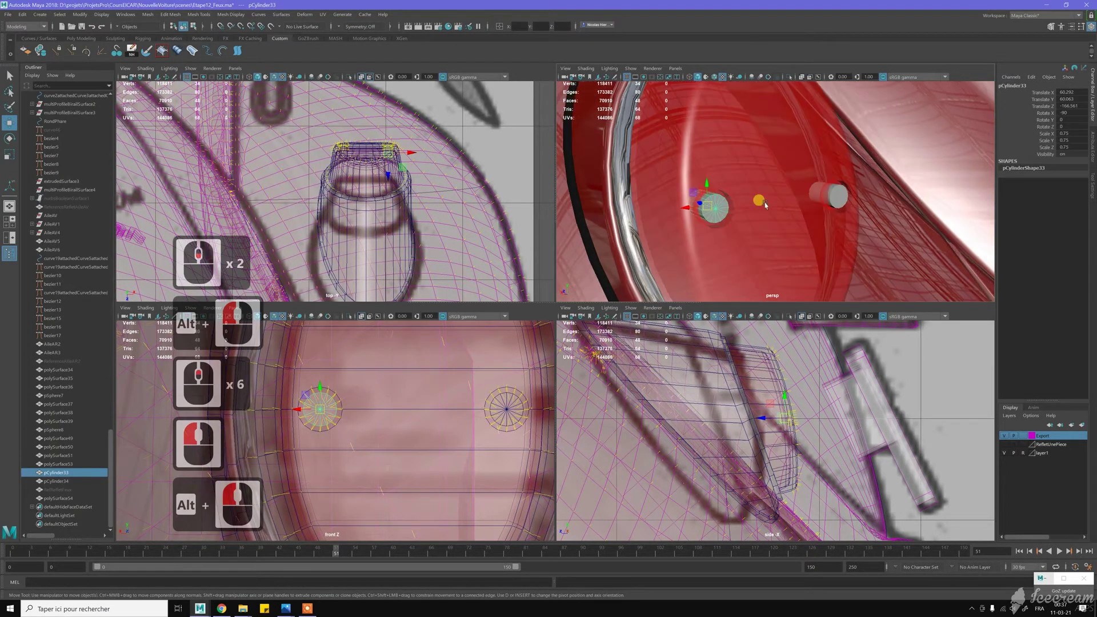
pyautogui.keyDown('alt'); pyautogui.scroll(3, 763, 203); pyautogui.keyUp('alt')
pyautogui.keyDown('shift'); pyautogui.click(856, 201); pyautogui.keyUp('shift')
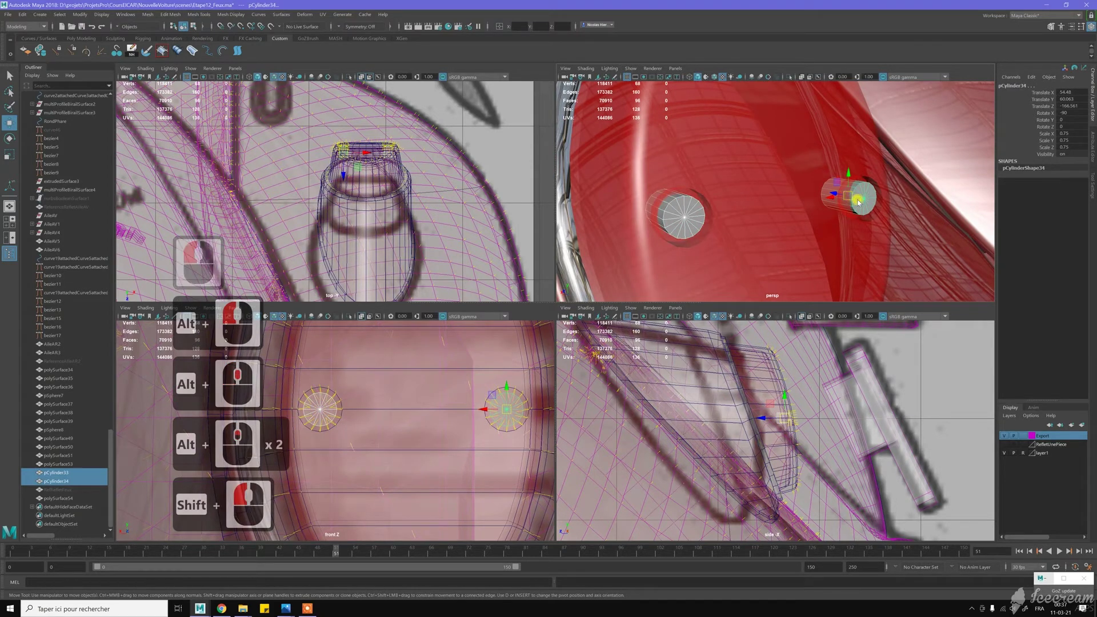
pyautogui.keyDown('shift'); pyautogui.rightClick(857, 201); pyautogui.keyUp('shift')
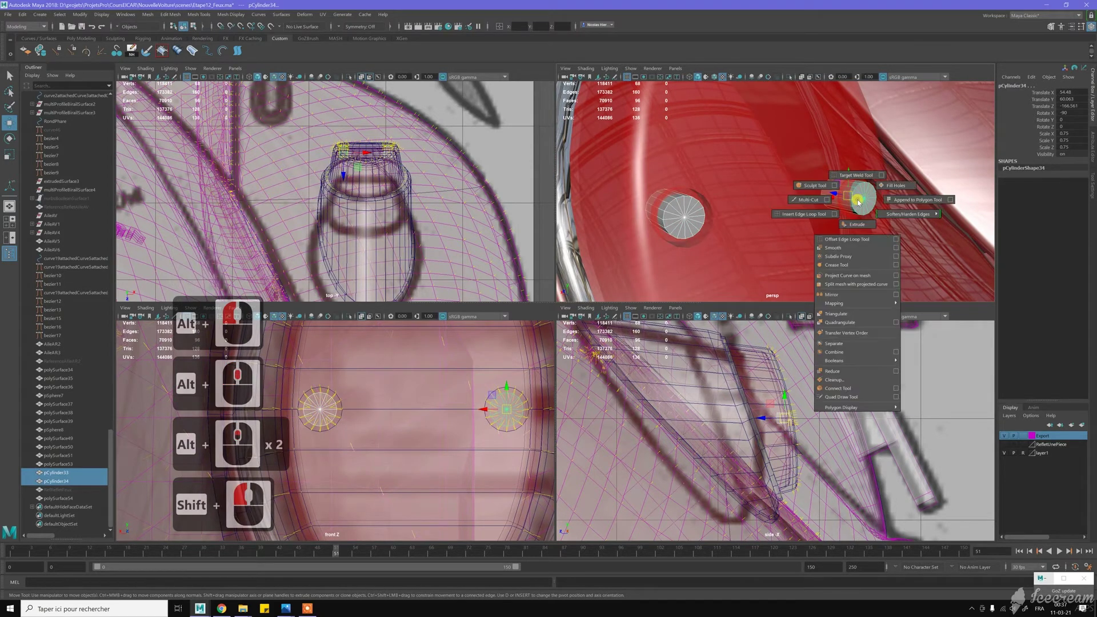
pyautogui.keyDown('shift'); pyautogui.click(835, 353); pyautogui.keyUp('shift')
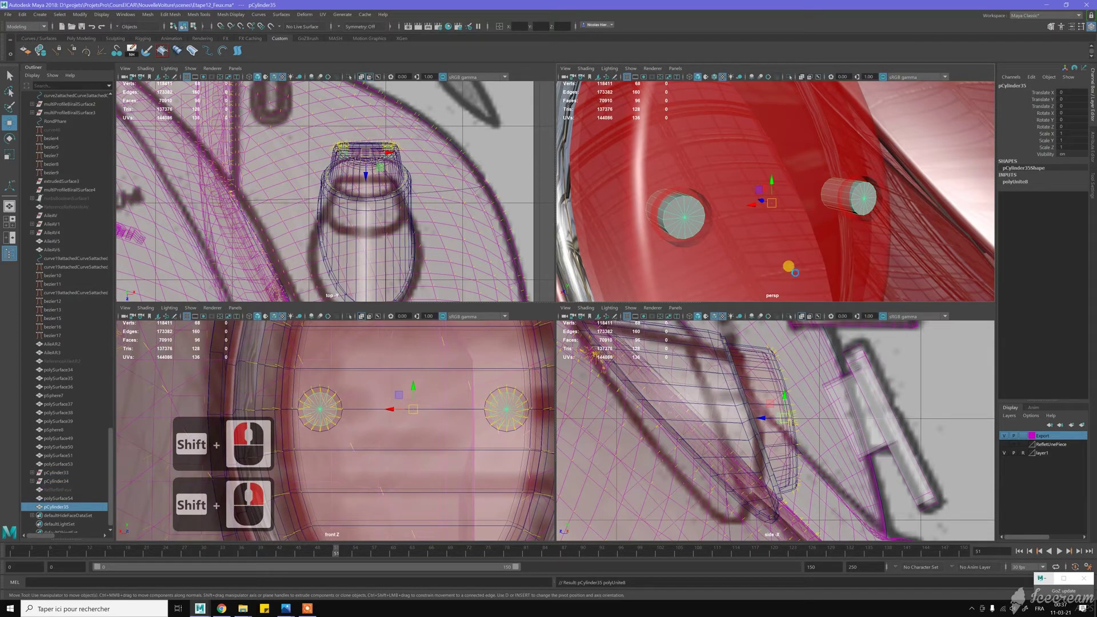
# - Delete the combined screw mesh's non-deformer history and freeze its transformations
pyautogui.hotkey('alt', 'd')
pyautogui.hotkey('alt', 'f')
pyautogui.scroll(2, 668, 218)
# - Bevel the front rim edge loops of both screws in the taillight lens
pyautogui.press('w')
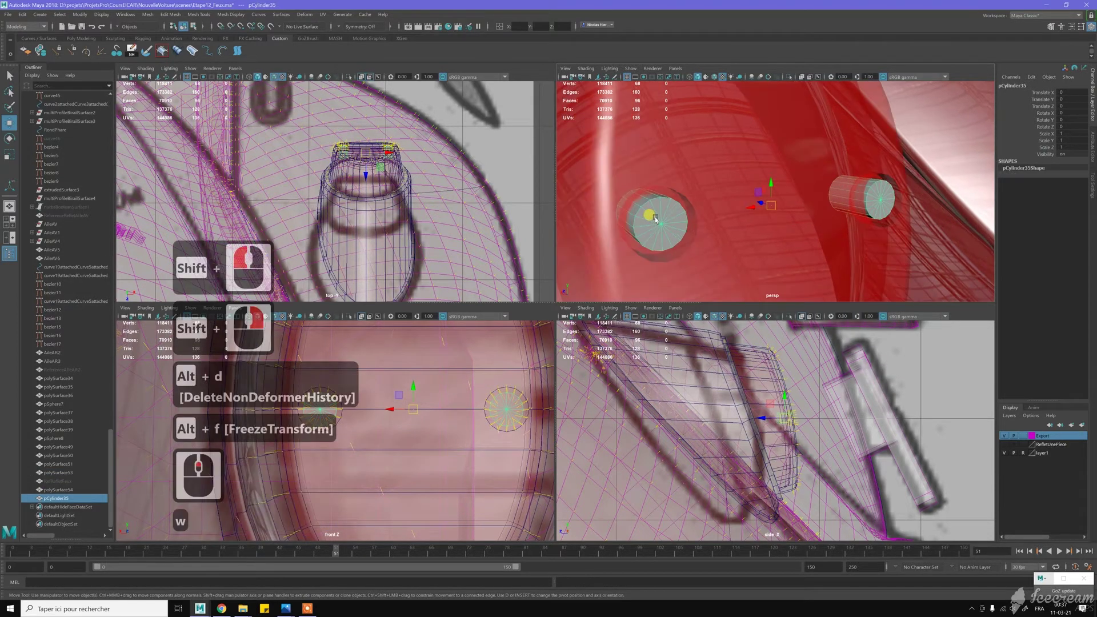
pyautogui.moveTo(646, 222); pyautogui.dragTo(643, 209, button='right')
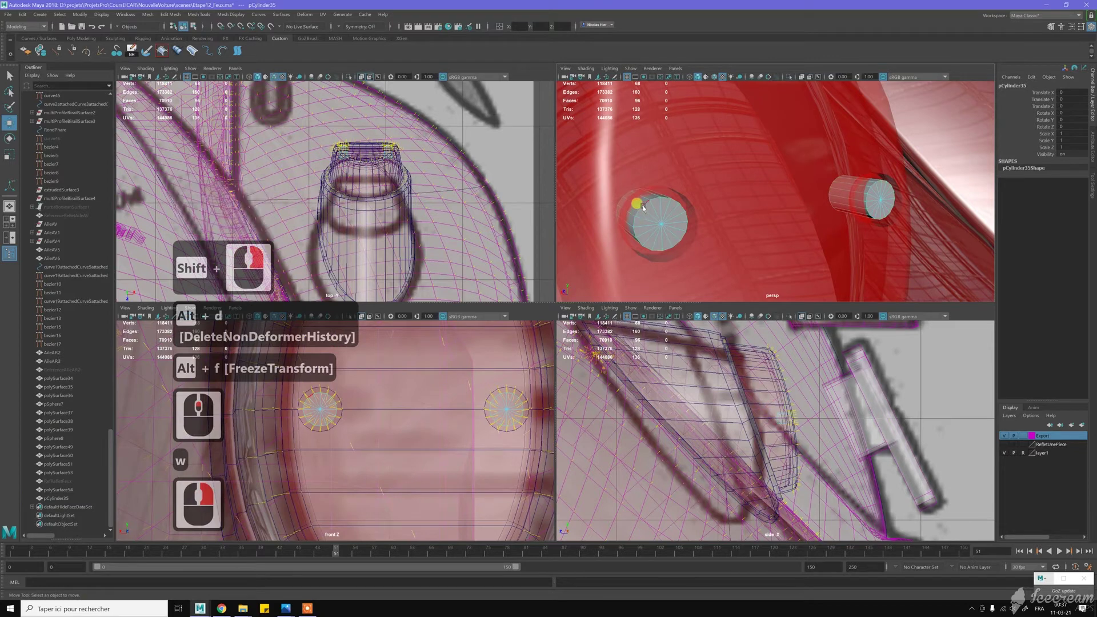
pyautogui.doubleClick(643, 206)
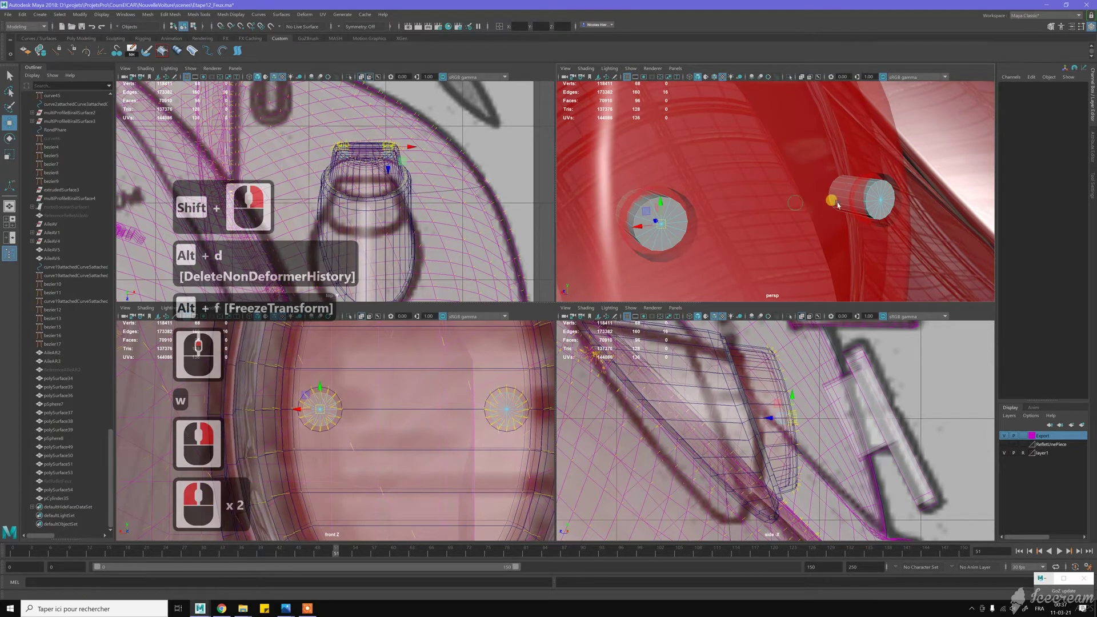
pyautogui.keyDown('shift'); pyautogui.doubleClick(870, 191); pyautogui.keyUp('shift')
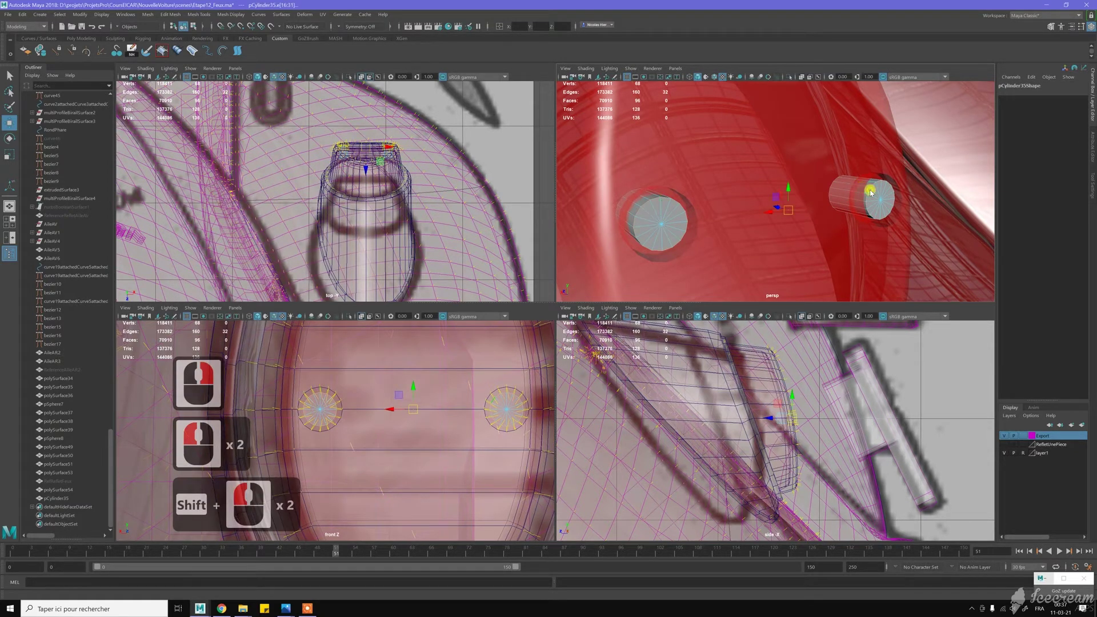
pyautogui.keyDown('shift'); pyautogui.moveTo(870, 192); pyautogui.dragTo(908, 191, button='right'); pyautogui.keyUp('shift')
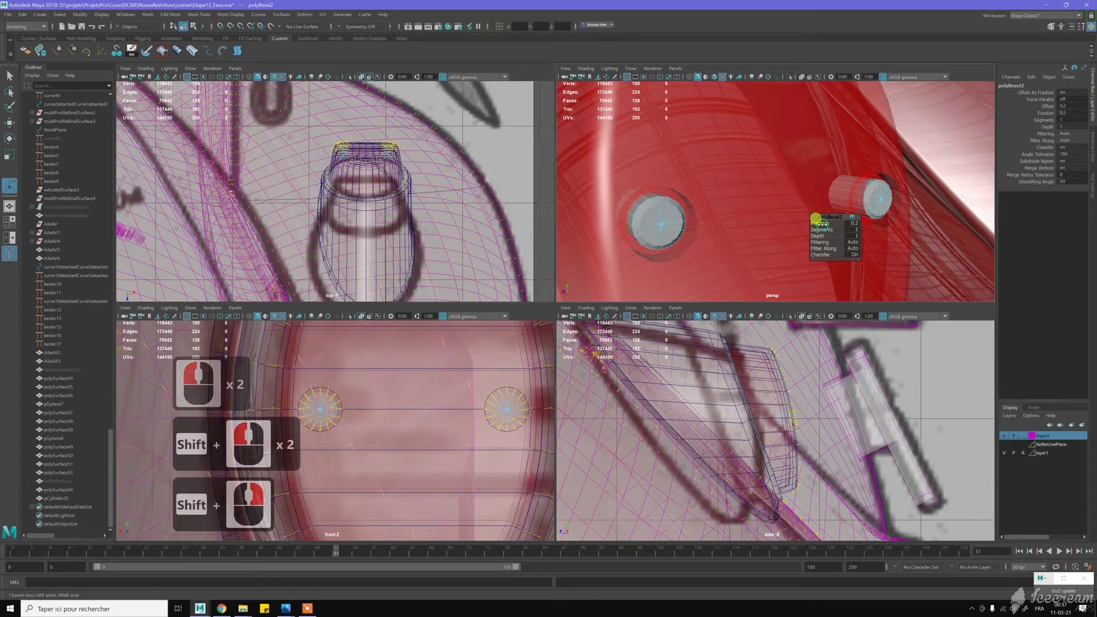
# - Adjust the screw bevel's fraction to 0.2 and return the screw mesh to object mode
pyautogui.moveTo(822, 224); pyautogui.dragTo(818, 224)
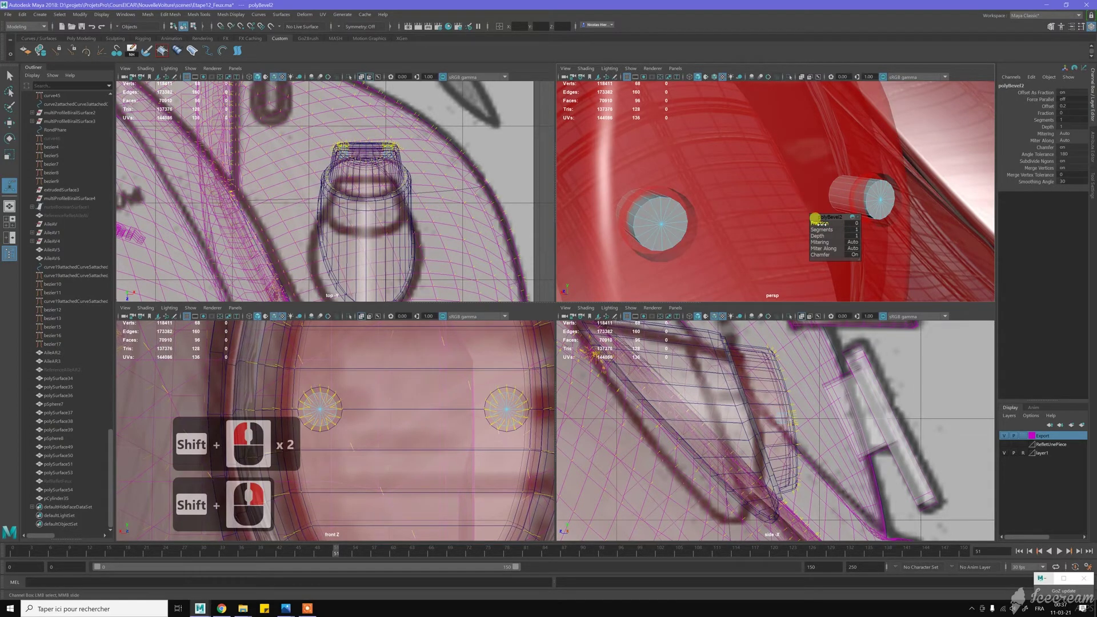
pyautogui.moveTo(821, 224); pyautogui.dragTo(820, 224)
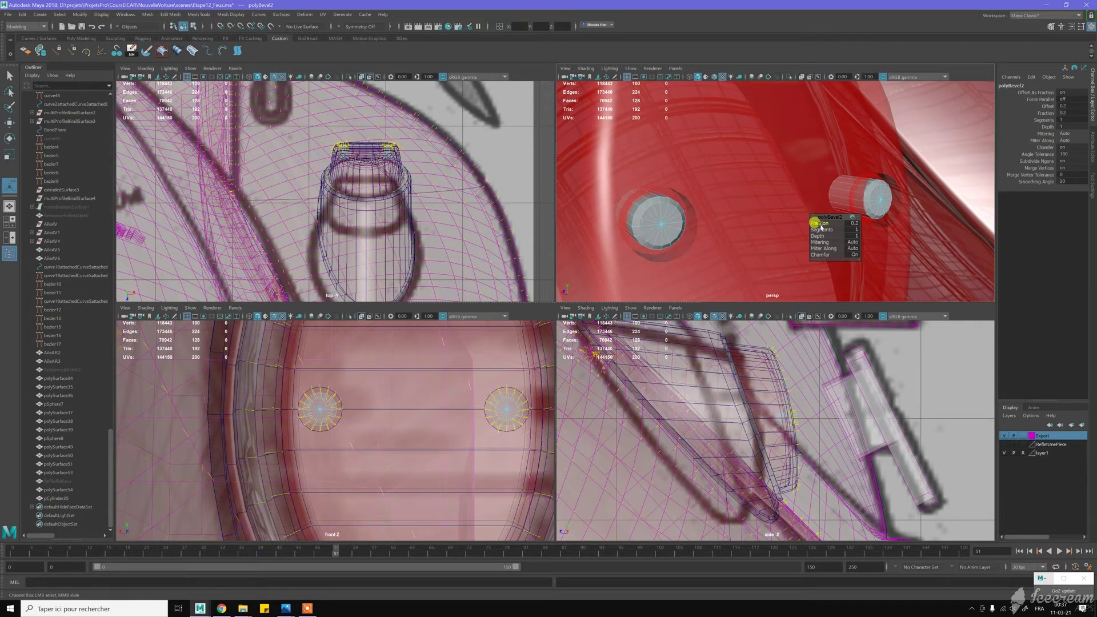
pyautogui.press('w')
pyautogui.scroll(-1, 632, 215)
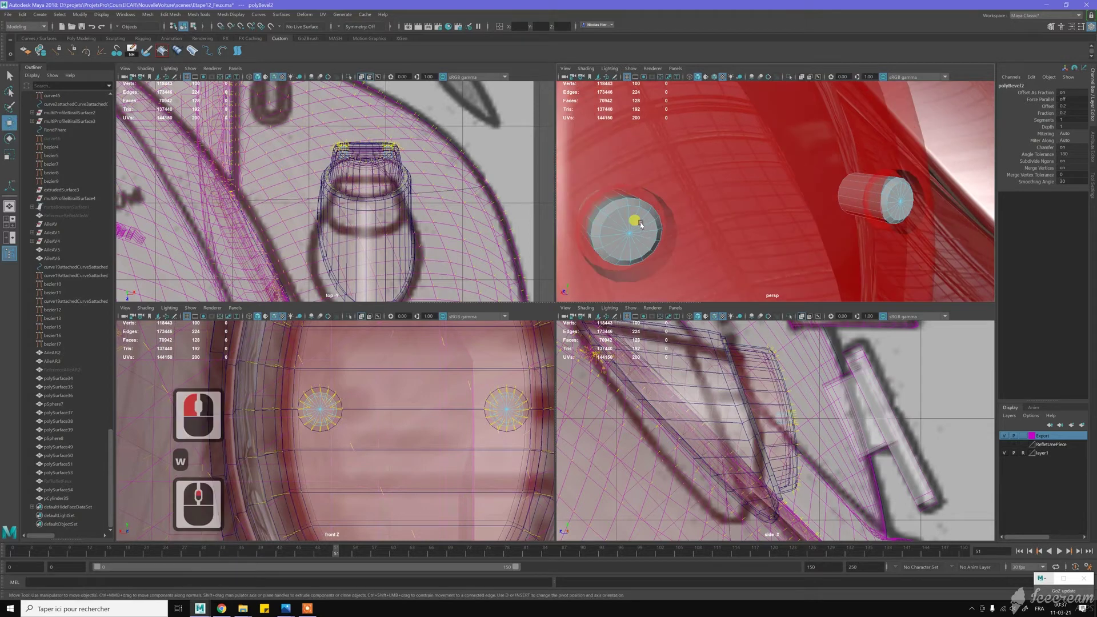
pyautogui.keyDown('alt'); pyautogui.moveTo(632, 215); pyautogui.dragTo(749, 192); pyautogui.keyUp('alt')
pyautogui.scroll(-2, 686, 208)
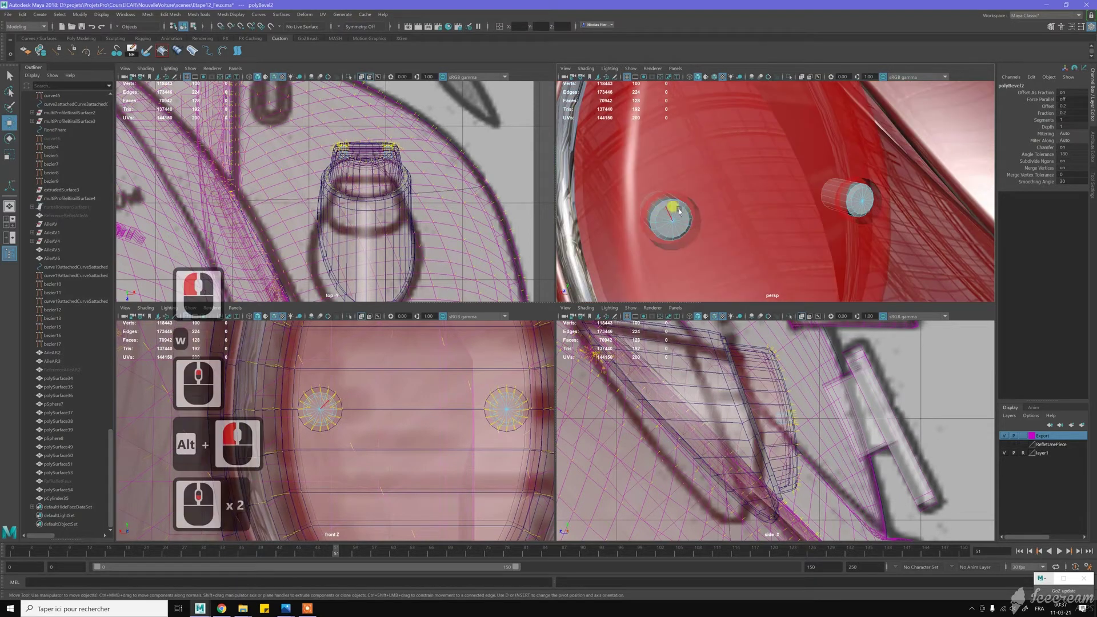
pyautogui.scroll(-3, 692, 214)
pyautogui.moveTo(714, 209); pyautogui.dragTo(736, 199, button='right')
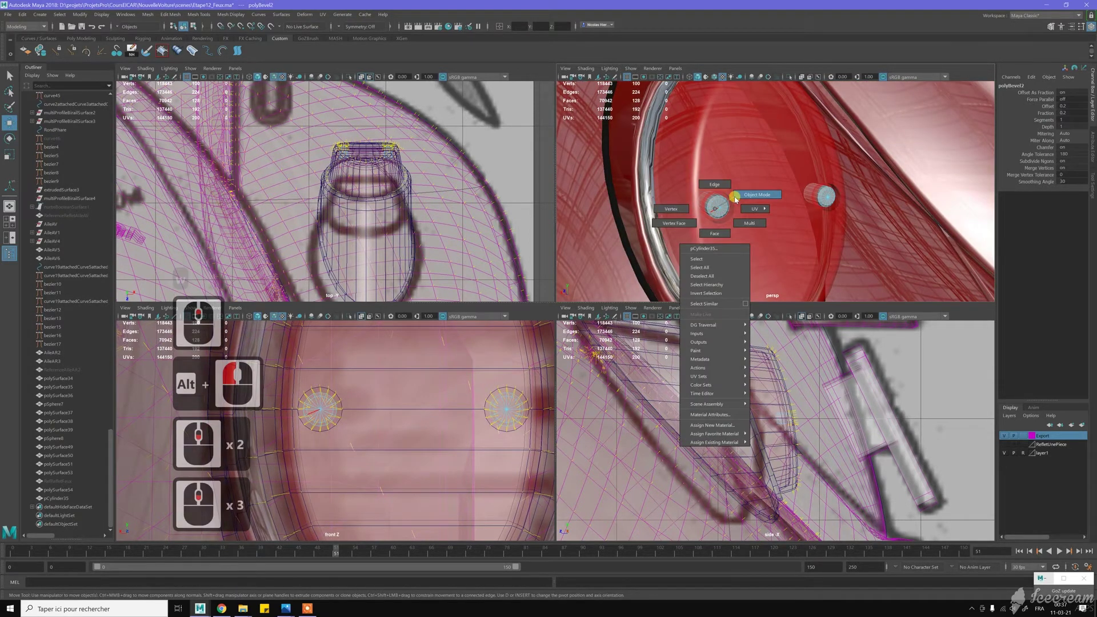
# - Examine the bevelled screws in the taillight up close and against the whole rear of the car
pyautogui.scroll(-8, 690, 226)
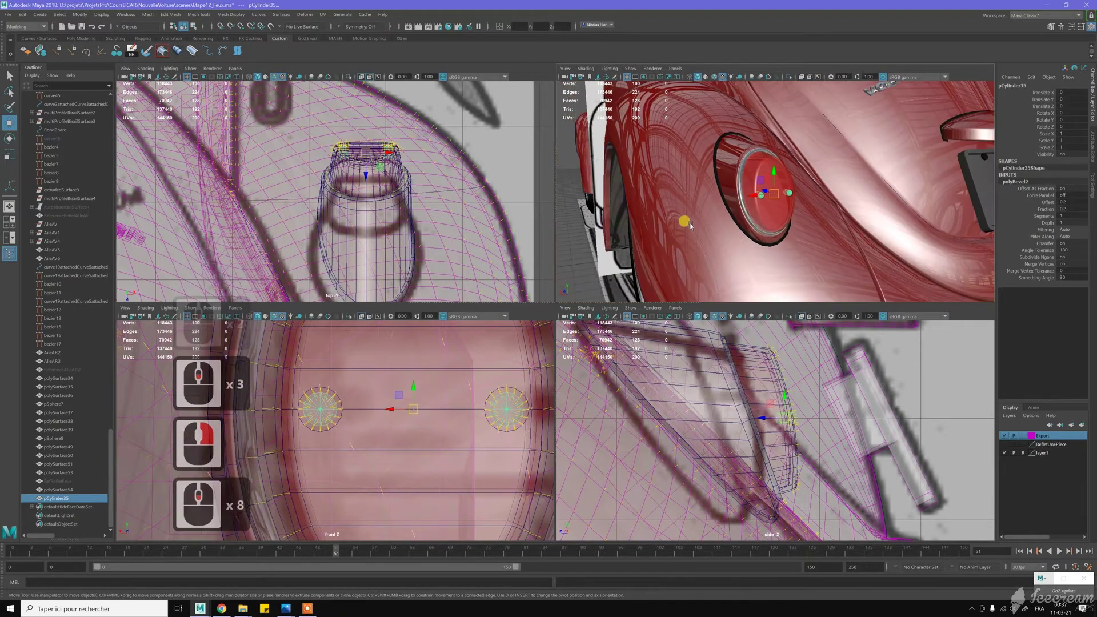
pyautogui.scroll(-3, 595, 252)
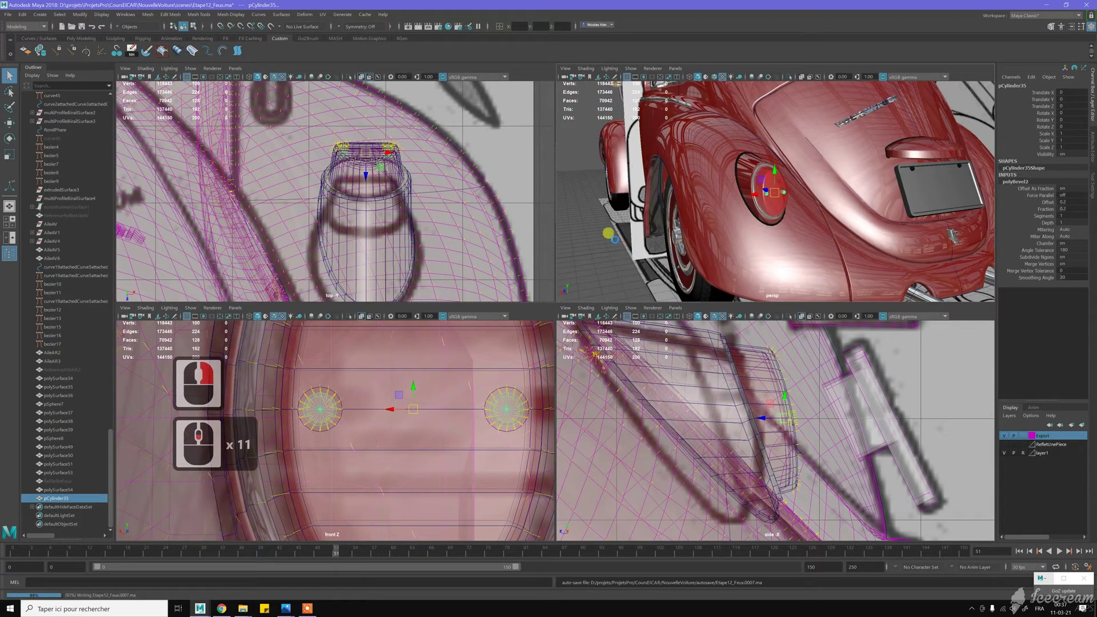
pyautogui.click(606, 234)
pyautogui.keyDown('alt'); pyautogui.moveTo(736, 211); pyautogui.dragTo(715, 183); pyautogui.keyUp('alt')
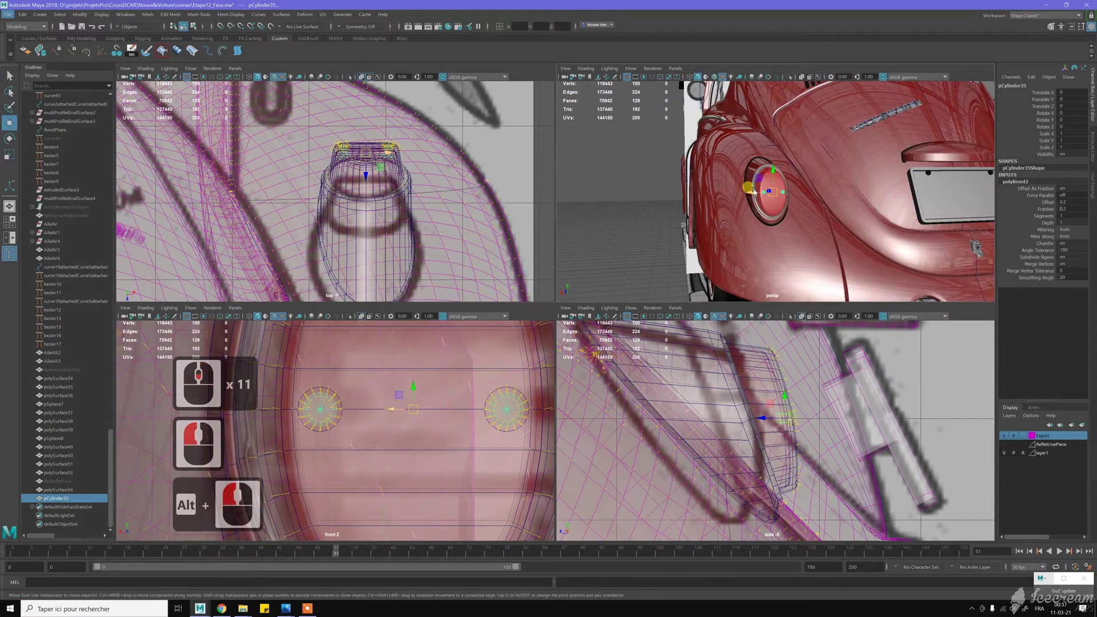
pyautogui.scroll(3, 753, 192)
pyautogui.scroll(3, 760, 185)
pyautogui.scroll(-3, 686, 204)
pyautogui.click(609, 223)
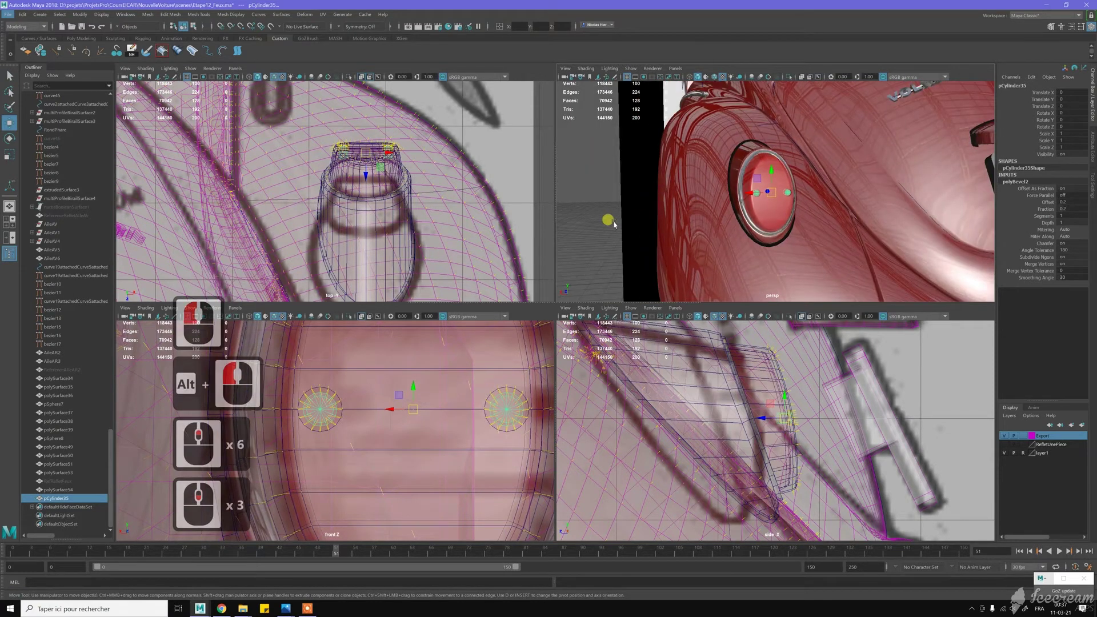
pyautogui.keyDown('alt'); pyautogui.scroll(5, 731, 189); pyautogui.keyUp('alt')
pyautogui.keyDown('alt'); pyautogui.moveTo(738, 187); pyautogui.dragTo(764, 196); pyautogui.keyUp('alt')
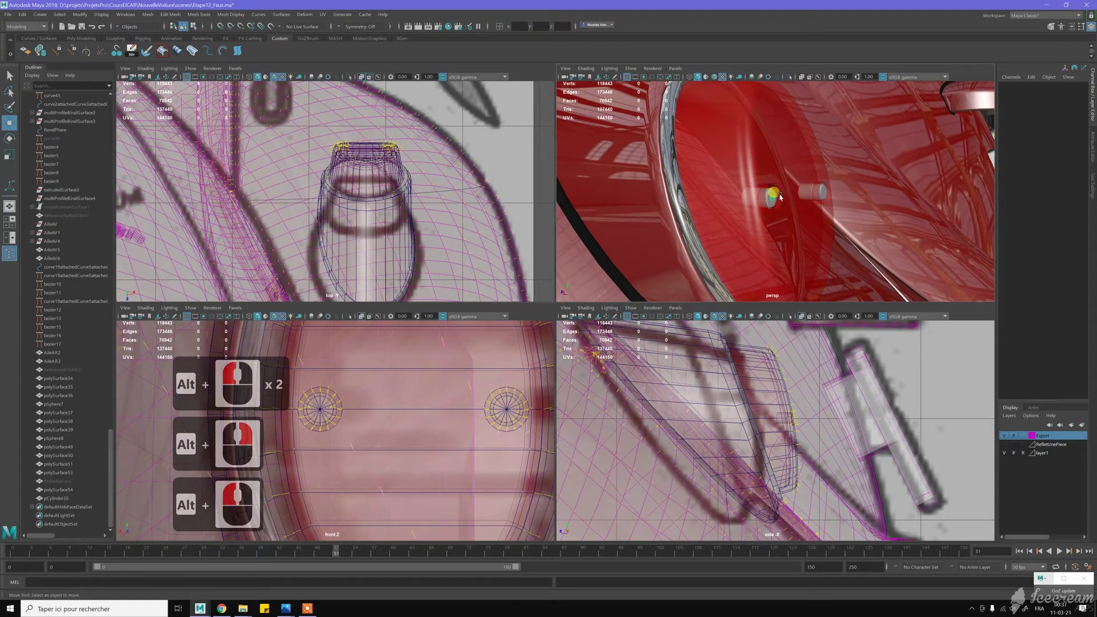
pyautogui.click(781, 197)
pyautogui.scroll(-7, 782, 200)
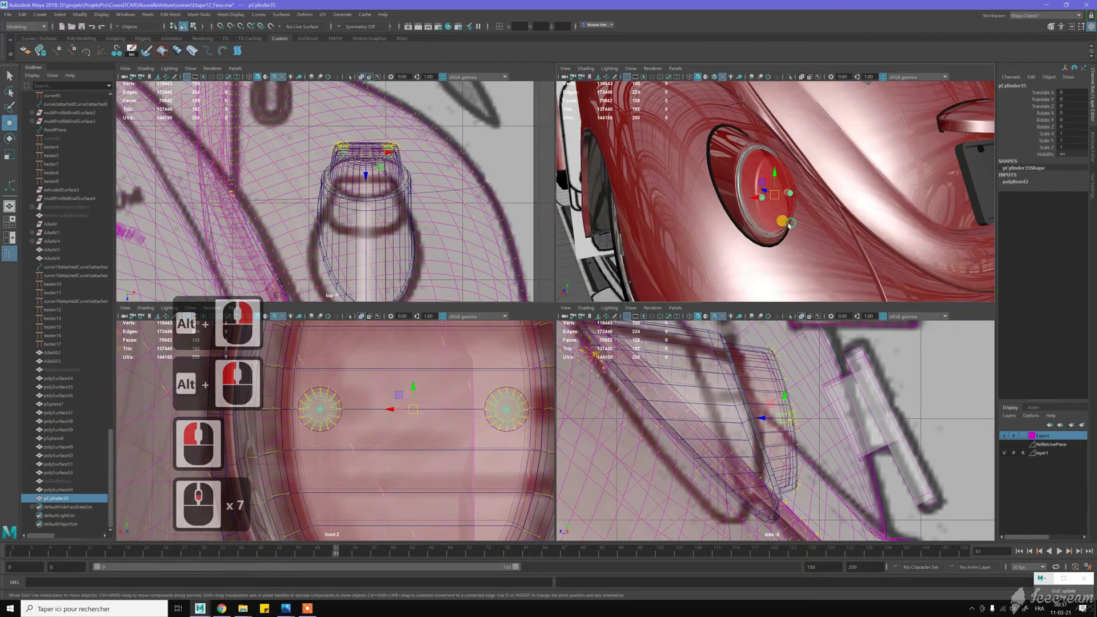
pyautogui.scroll(-5, 789, 225)
pyautogui.keyDown('alt'); pyautogui.moveTo(766, 237); pyautogui.dragTo(678, 236, button='middle'); pyautogui.keyUp('alt')
pyautogui.click(654, 222)
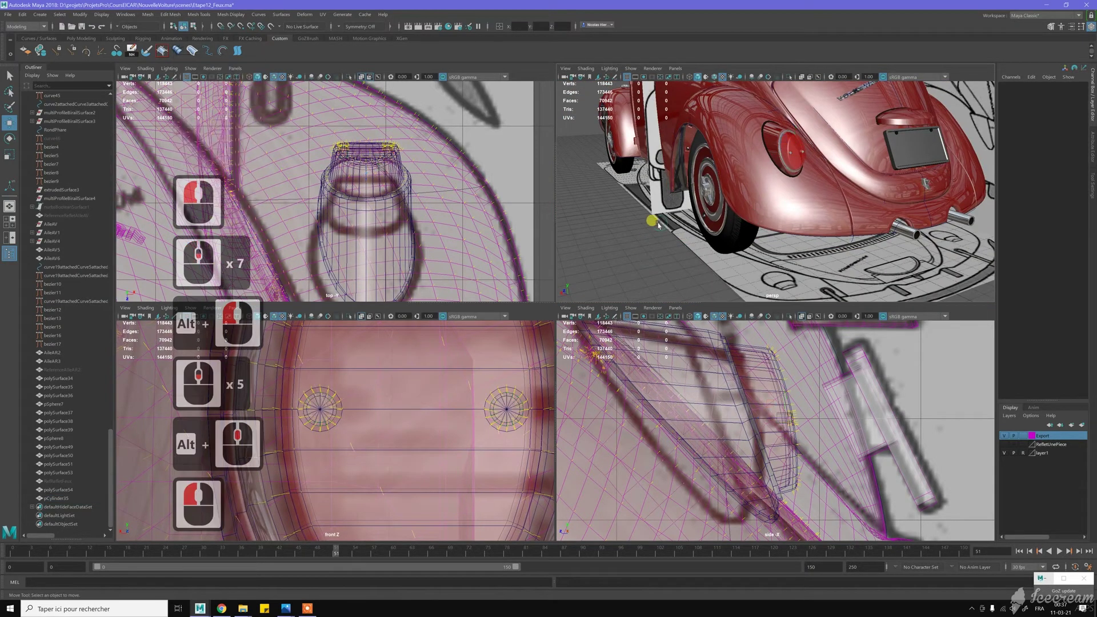
# - Examine a screw head on the licence plate as a reference for the taillight screws
pyautogui.keyDown('shift'); pyautogui.rightClick(644, 233); pyautogui.keyUp('shift')
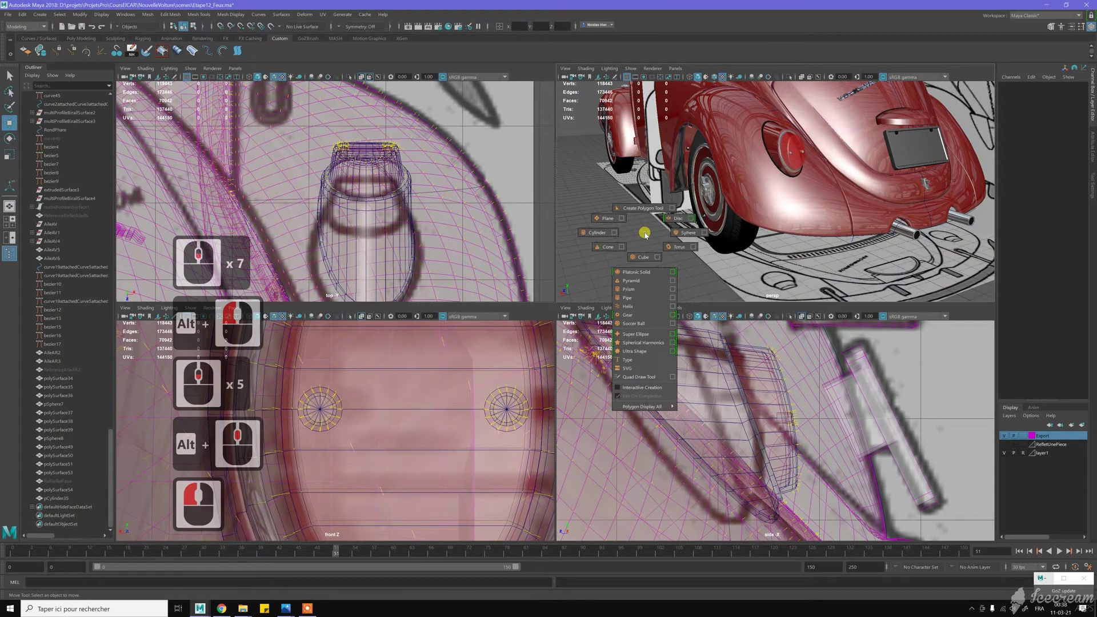
pyautogui.keyDown('alt'); pyautogui.moveTo(897, 134); pyautogui.dragTo(797, 166, button='middle'); pyautogui.keyUp('alt')
pyautogui.scroll(4, 810, 164)
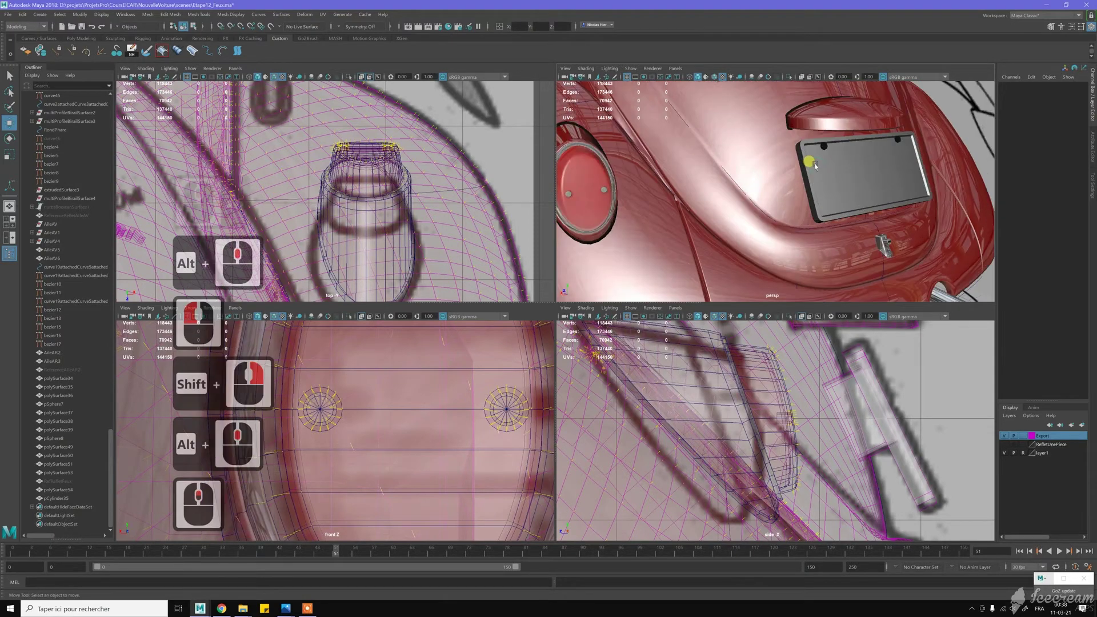
pyautogui.scroll(4, 811, 166)
pyautogui.keyDown('alt'); pyautogui.scroll(5, 751, 183); pyautogui.keyUp('alt')
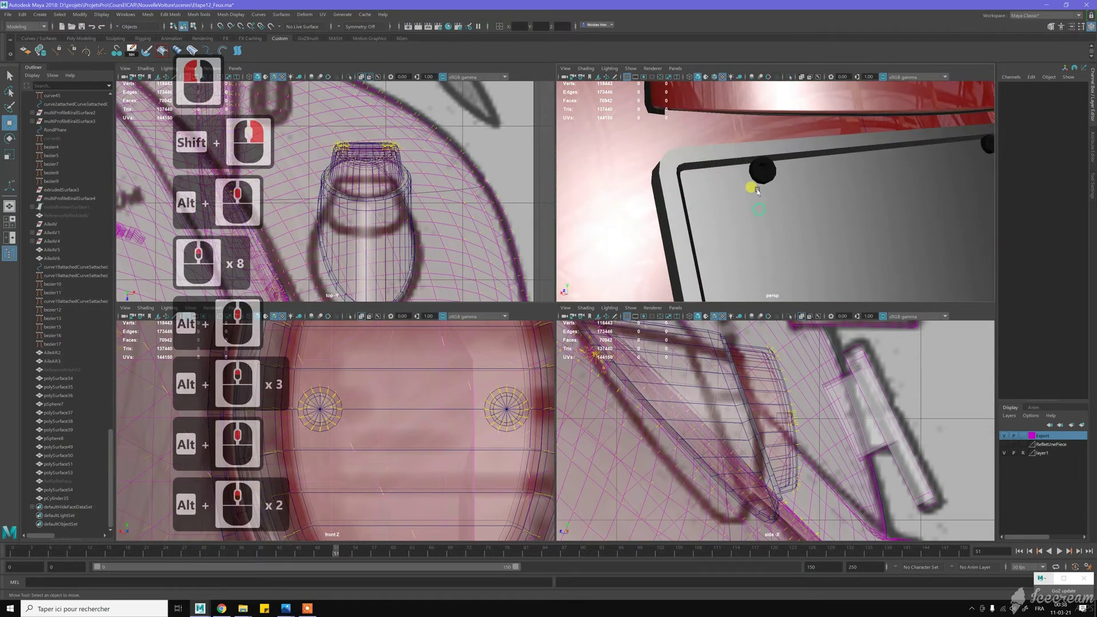
pyautogui.click(758, 178)
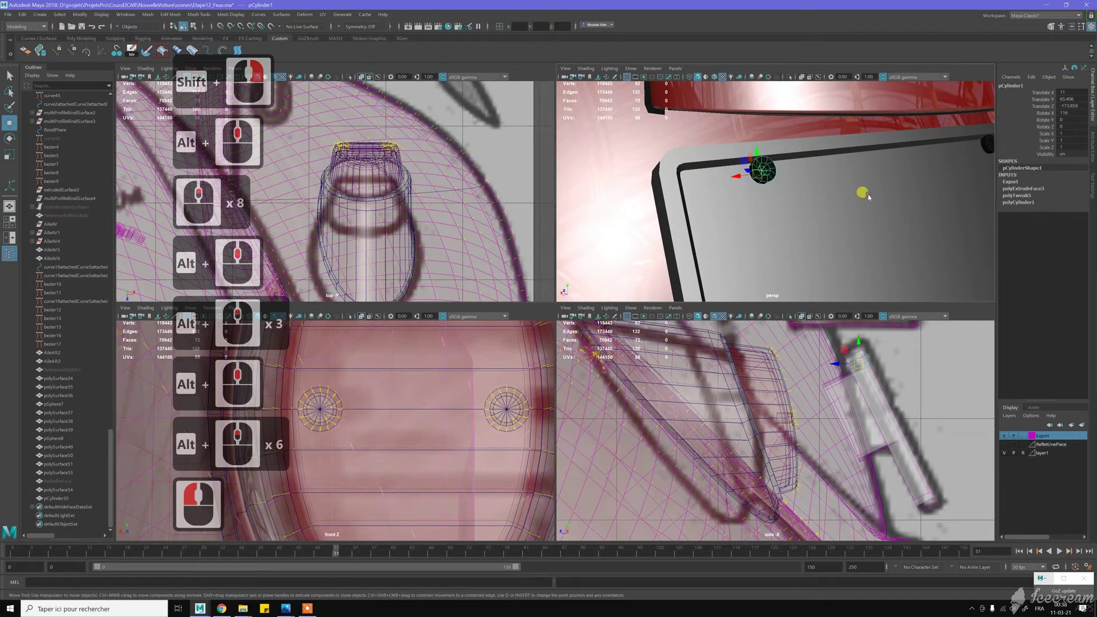
pyautogui.scroll(-4, 867, 195)
pyautogui.scroll(-8, 866, 195)
# - Clear the selection and create a polygon cube for the screw's cross recess
pyautogui.keyDown('alt'); pyautogui.moveTo(698, 224); pyautogui.dragTo(832, 178, button='middle'); pyautogui.keyUp('alt')
pyautogui.keyDown('alt'); pyautogui.moveTo(728, 204); pyautogui.dragTo(579, 259); pyautogui.keyUp('alt')
pyautogui.click(580, 259)
pyautogui.keyDown('shift'); pyautogui.rightClick(581, 259); pyautogui.keyUp('shift')
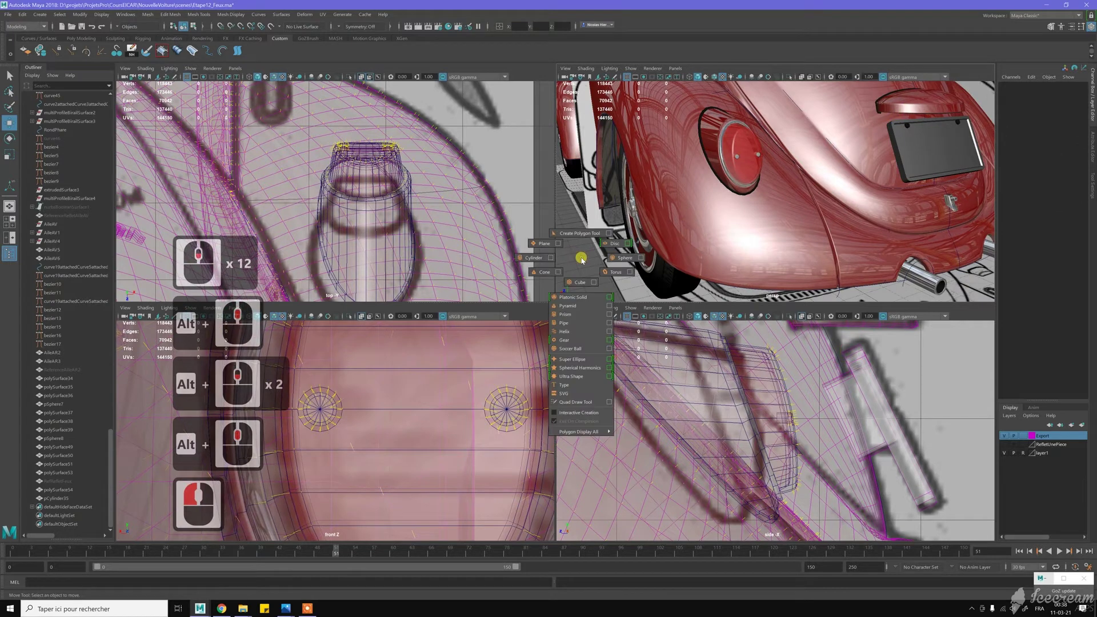
pyautogui.keyDown('shift'); pyautogui.moveTo(579, 267); pyautogui.dragTo(580, 283, button='right'); pyautogui.keyUp('shift')
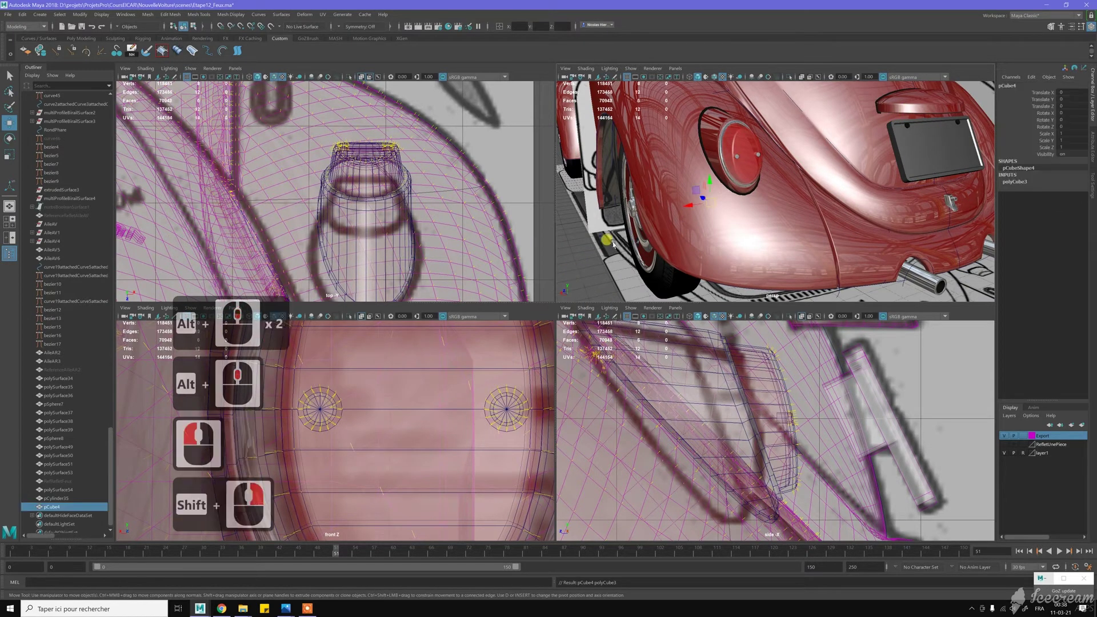
pyautogui.press('w')
# - Move the new cube onto the outer taillight screw, vertex-snapping it to the centre of the screw's cap
pyautogui.scroll(5, 709, 186)
pyautogui.keyDown('alt'); pyautogui.moveTo(706, 164); pyautogui.dragTo(712, 242, button='middle'); pyautogui.keyUp('alt')
pyautogui.keyDown('alt'); pyautogui.scroll(4, 734, 185); pyautogui.keyUp('alt')
pyautogui.keyDown('alt'); pyautogui.scroll(2, 712, 242); pyautogui.keyUp('alt')
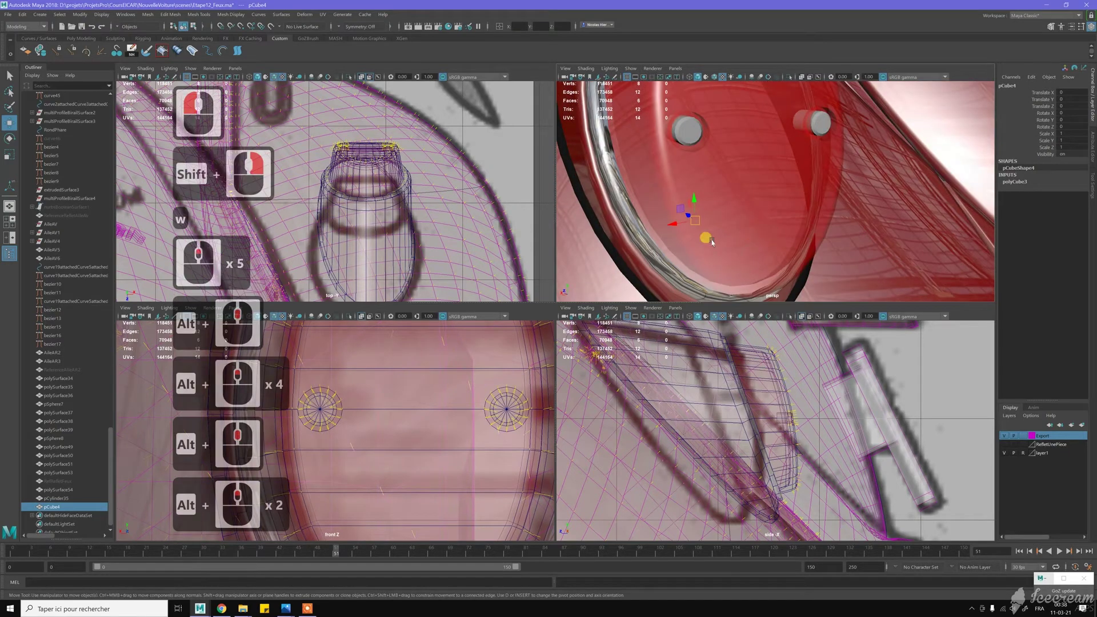
pyautogui.press('v')
pyautogui.moveTo(696, 223); pyautogui.dragTo(693, 139)
# - Set the cube's width, height and depth to 0.5
pyautogui.click(1015, 182)
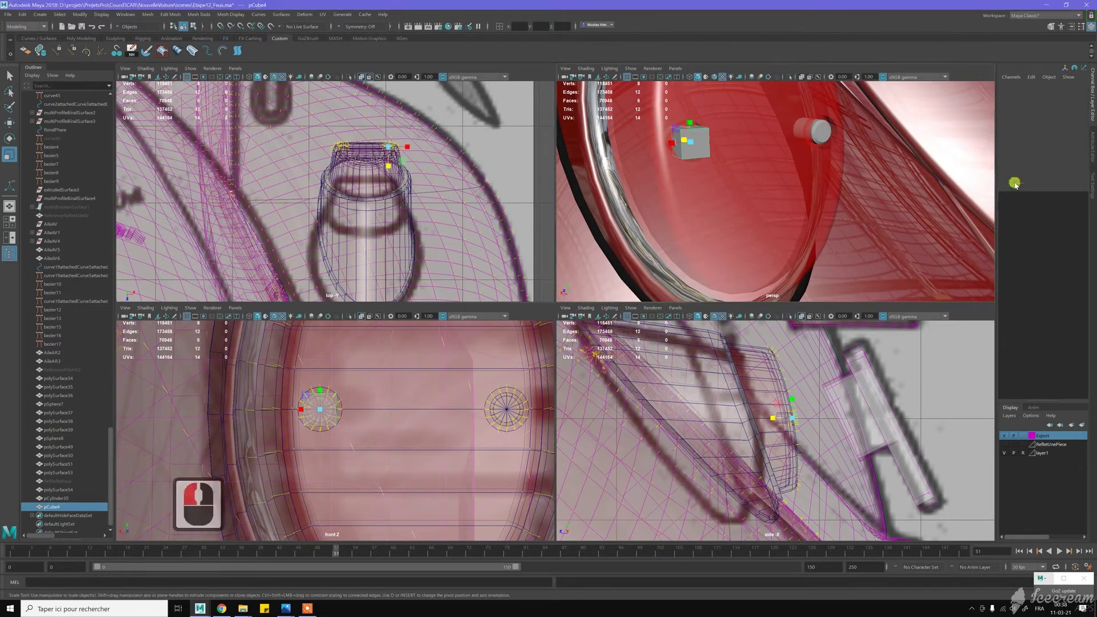
pyautogui.moveTo(1058, 189); pyautogui.dragTo(1061, 190)
pyautogui.click(1064, 187)
pyautogui.keyDown('shift'); pyautogui.click(1064, 196); pyautogui.keyUp('shift')
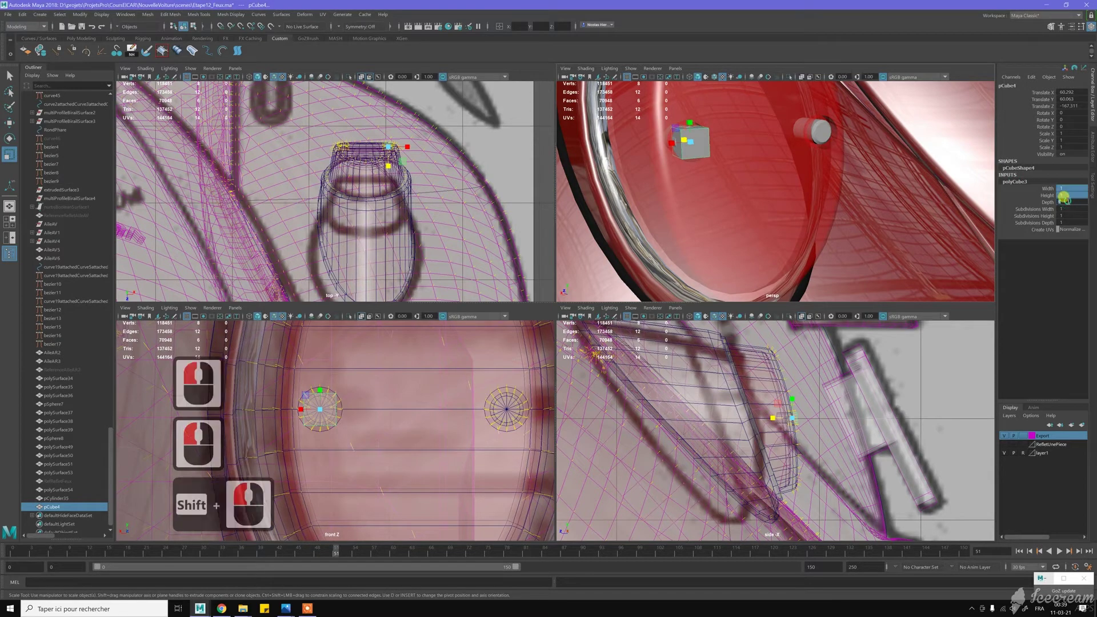
pyautogui.write('0.5')
pyautogui.press('Return')
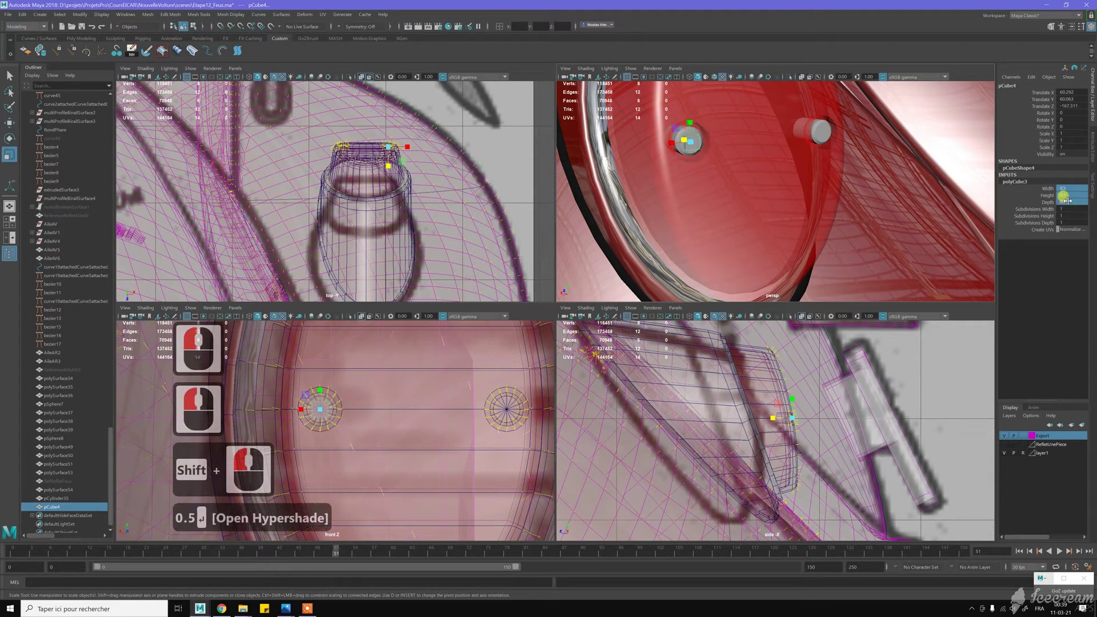
# - Reduce the cube's width, height and depth to 0.25
pyautogui.click(1064, 189)
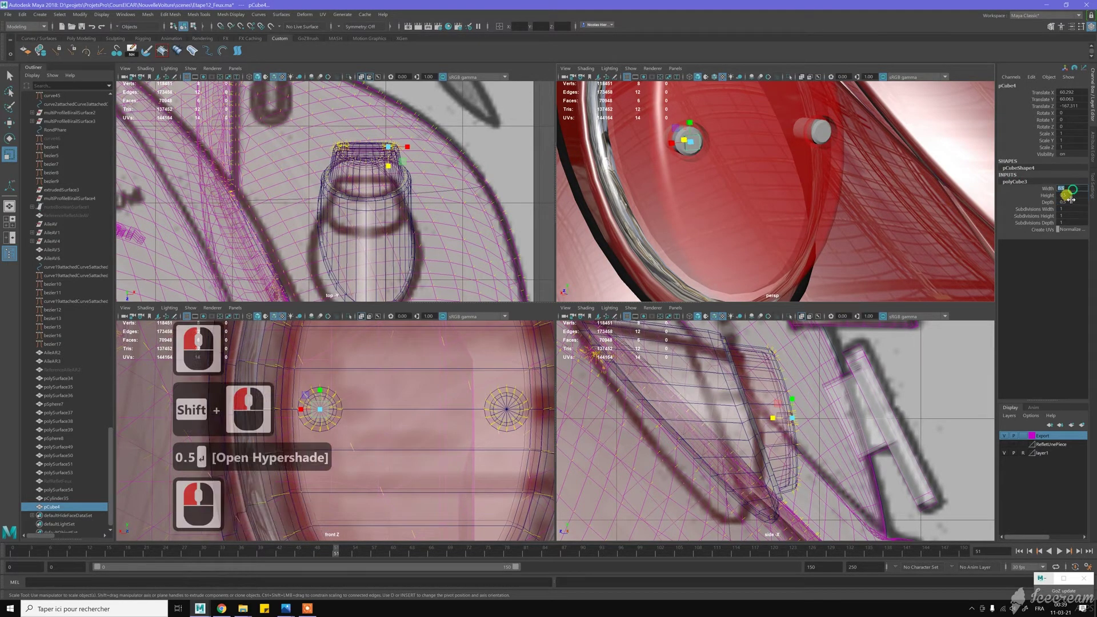
pyautogui.keyDown('shift'); pyautogui.click(1066, 195); pyautogui.keyUp('shift')
pyautogui.write('0.25')
pyautogui.press('Return')
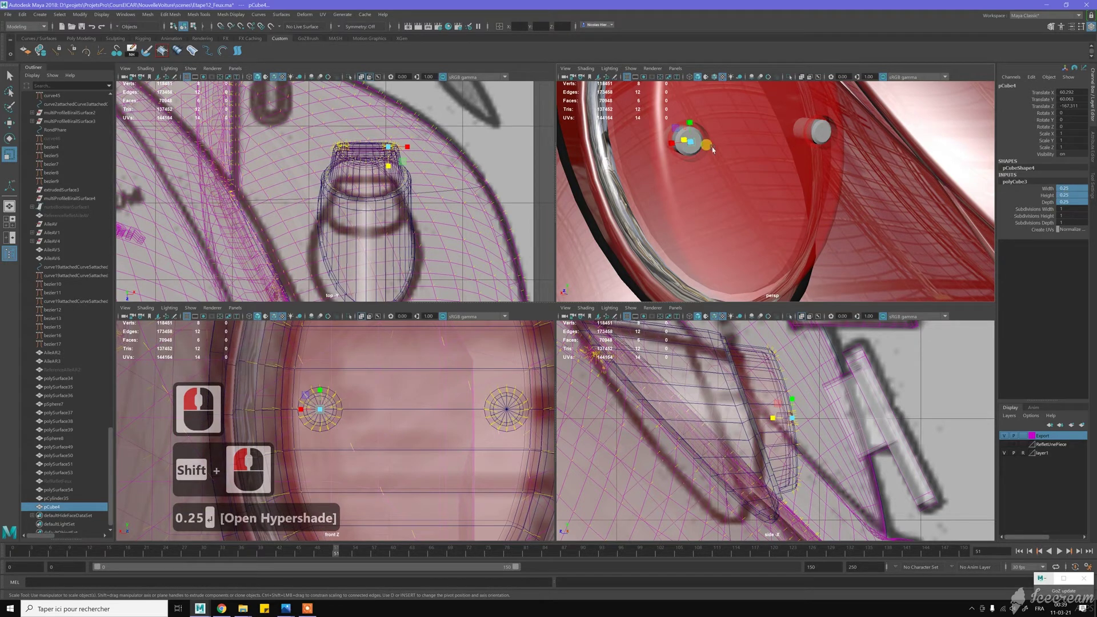
# - Reduce the cube's width, height and depth to 0.2
pyautogui.click(1078, 188)
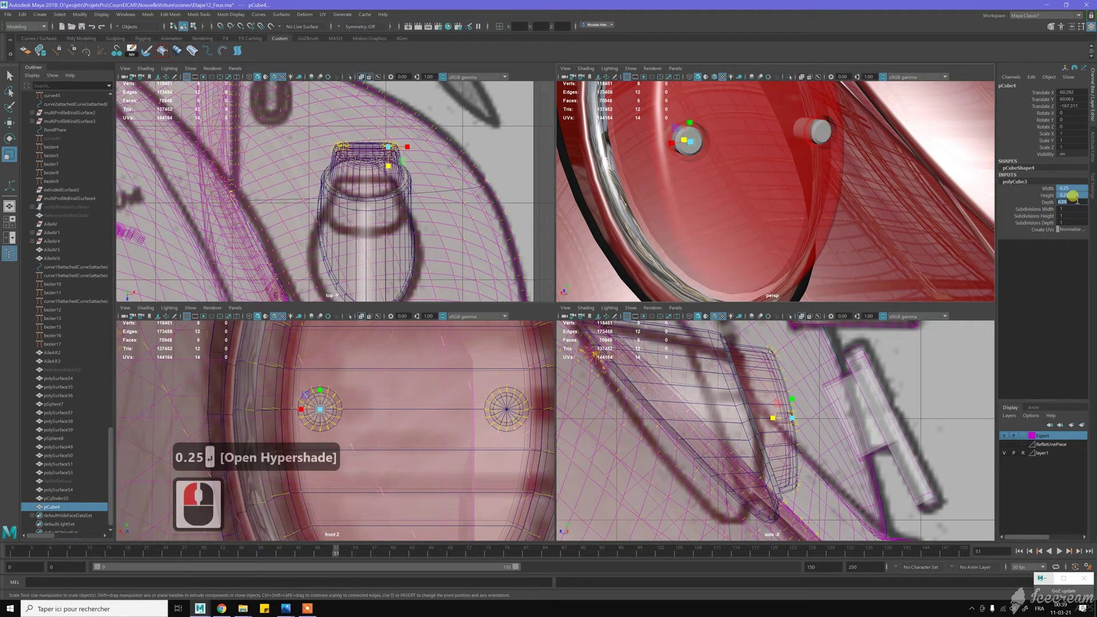
pyautogui.keyDown('shift'); pyautogui.click(1073, 195); pyautogui.keyUp('shift')
pyautogui.write('0.2')
pyautogui.press('Return')
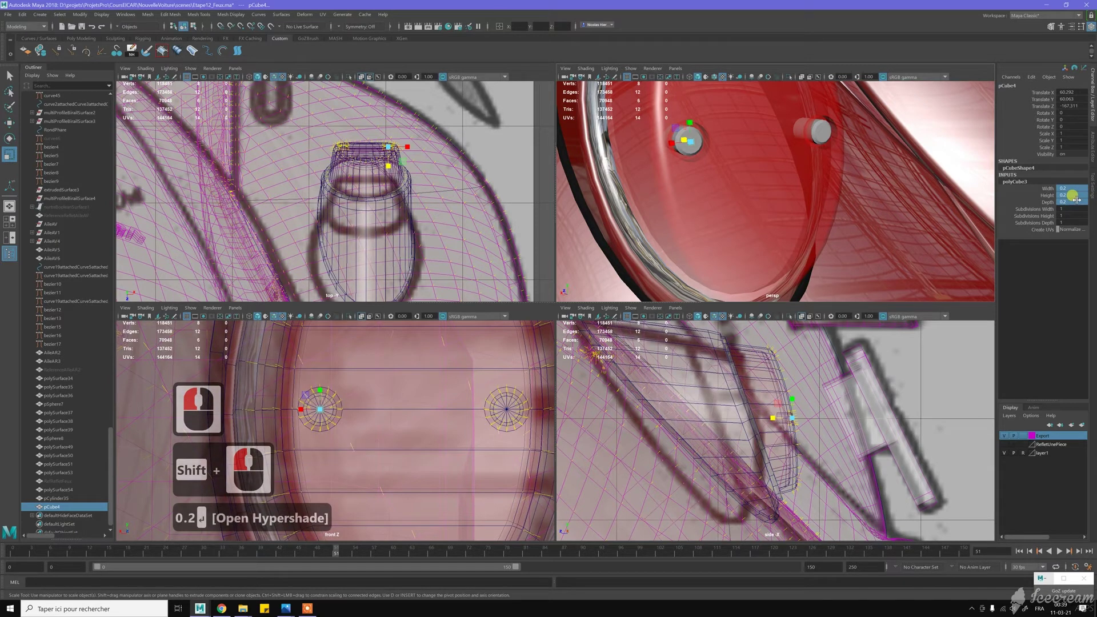
# - Try extruding the small cube's four side faces together with a thickness of -0.4
pyautogui.middleClick(765, 164)
pyautogui.press('f')
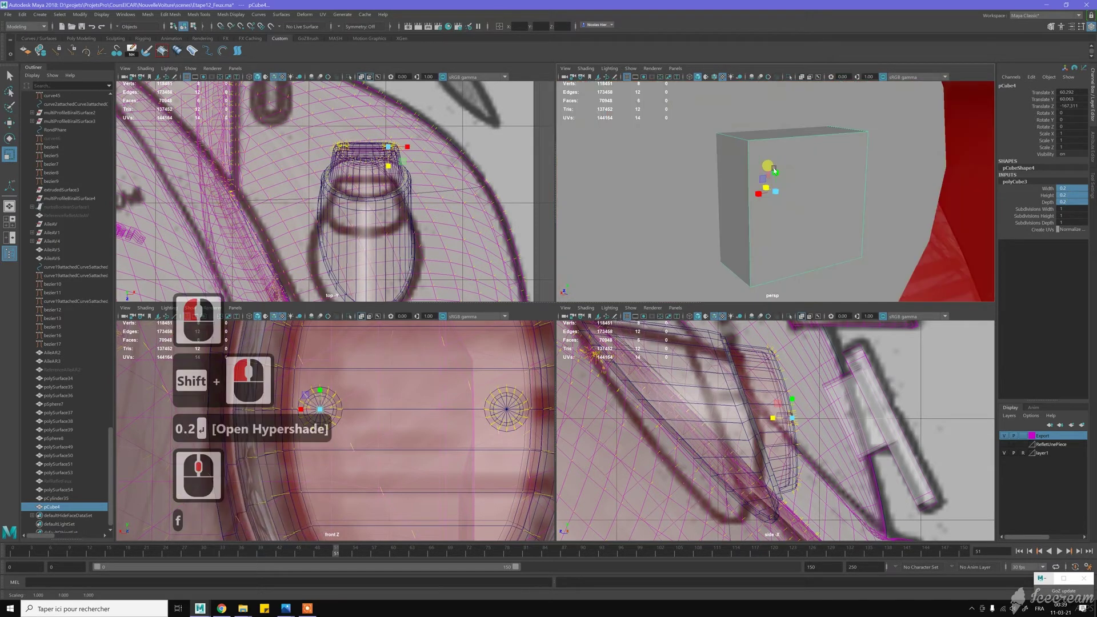
pyautogui.moveTo(787, 135); pyautogui.dragTo(791, 156, button='right')
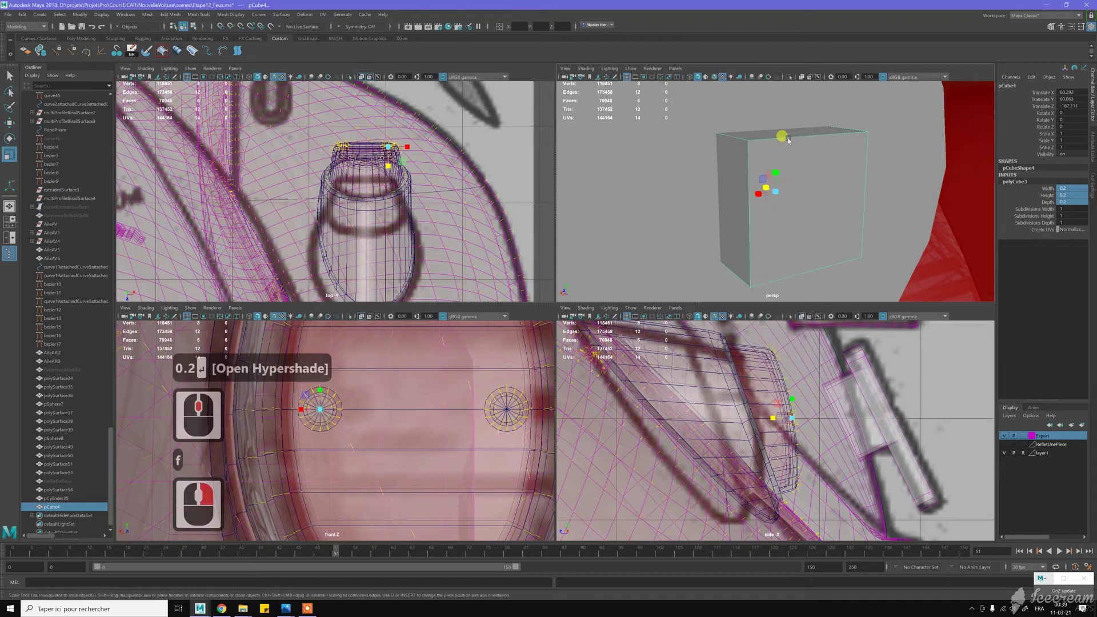
pyautogui.click(792, 133)
pyautogui.keyDown('shift'); pyautogui.click(738, 174); pyautogui.keyUp('shift')
pyautogui.moveTo(811, 209)
pyautogui.keyDown('alt'); pyautogui.mouseDown()
pyautogui.moveTo(795, 241)
pyautogui.moveTo(794, 200)
pyautogui.mouseUp(); pyautogui.keyUp('alt')
pyautogui.keyDown('shift'); pyautogui.click(797, 247); pyautogui.keyUp('shift')
pyautogui.keyDown('shift'); pyautogui.click(800, 192); pyautogui.keyUp('shift')
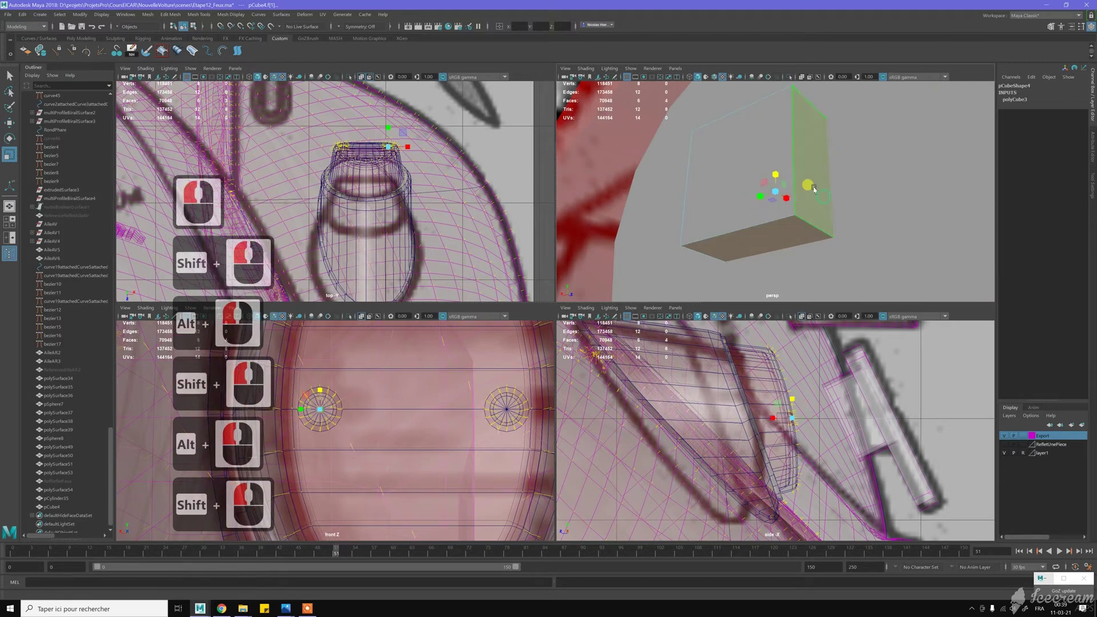
pyautogui.keyDown('shift'); pyautogui.moveTo(813, 181); pyautogui.dragTo(812, 205, button='right'); pyautogui.keyUp('shift')
pyautogui.scroll(-4, 807, 241)
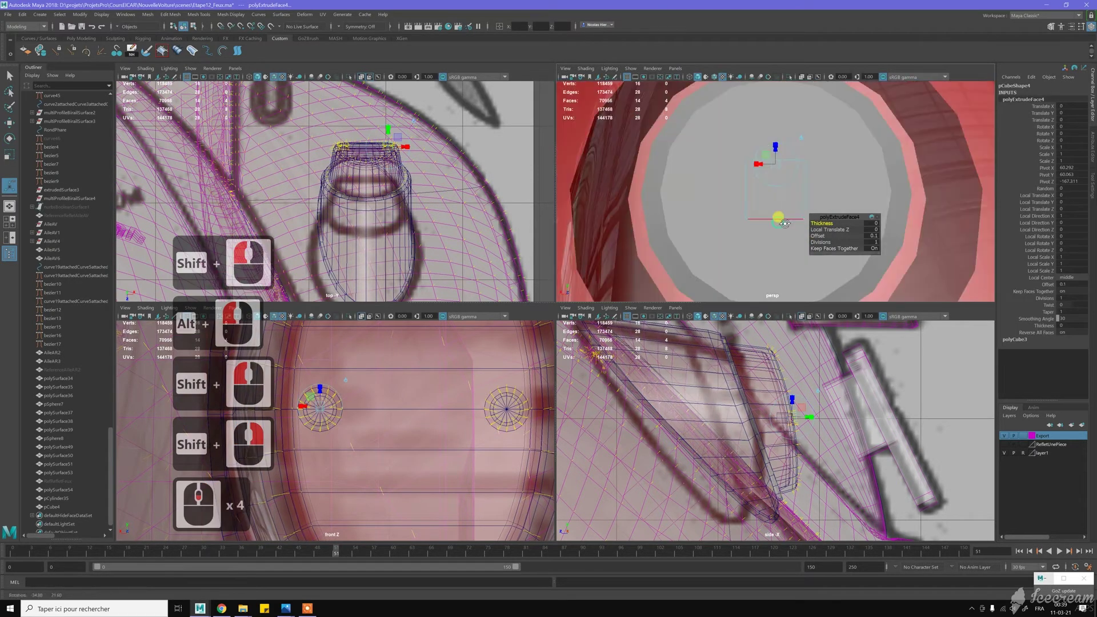
pyautogui.keyDown('alt'); pyautogui.moveTo(813, 219); pyautogui.dragTo(814, 217); pyautogui.keyUp('alt')
pyautogui.moveTo(821, 216); pyautogui.dragTo(813, 217, button='middle')
# - Try the four-sided extrusion with Keep Faces Together turned off
pyautogui.click(824, 236)
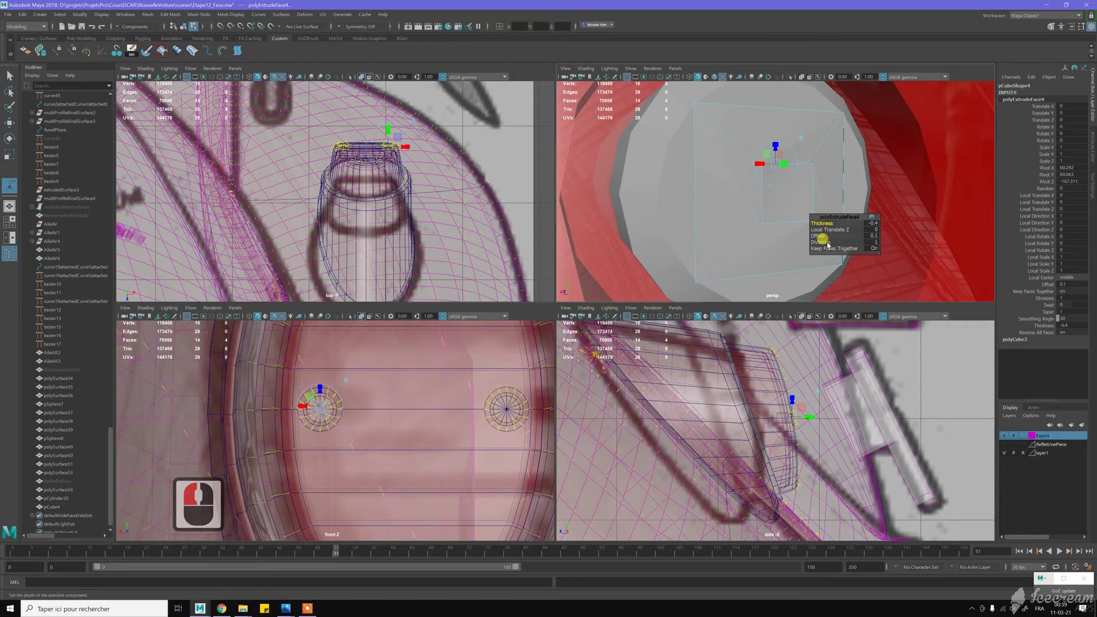
pyautogui.click(814, 249)
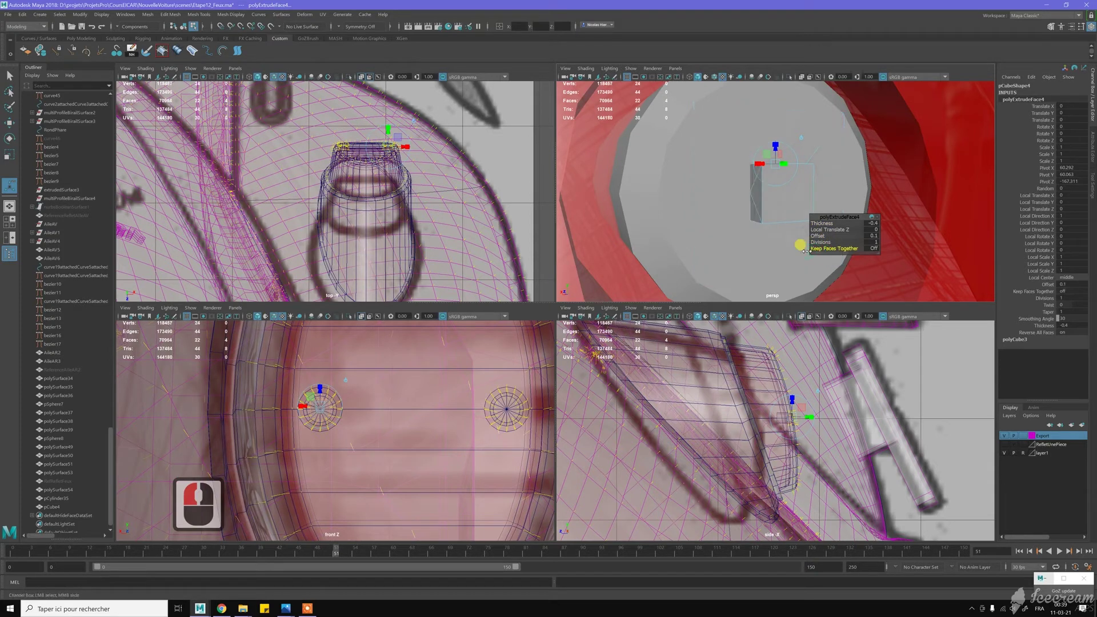
pyautogui.moveTo(842, 243); pyautogui.dragTo(849, 241)
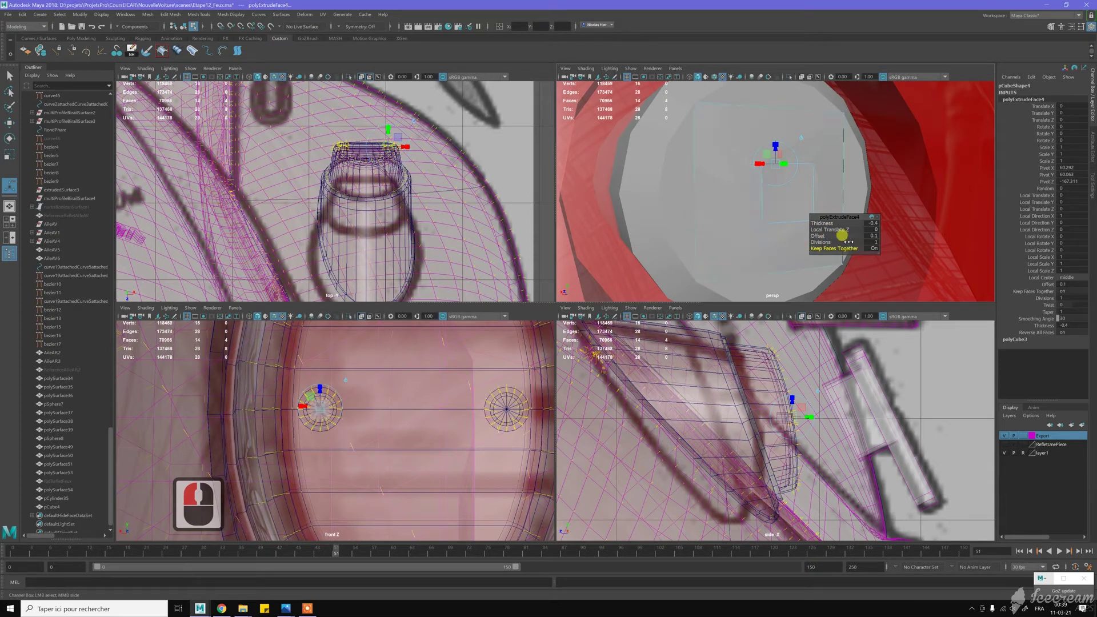
pyautogui.click(821, 248)
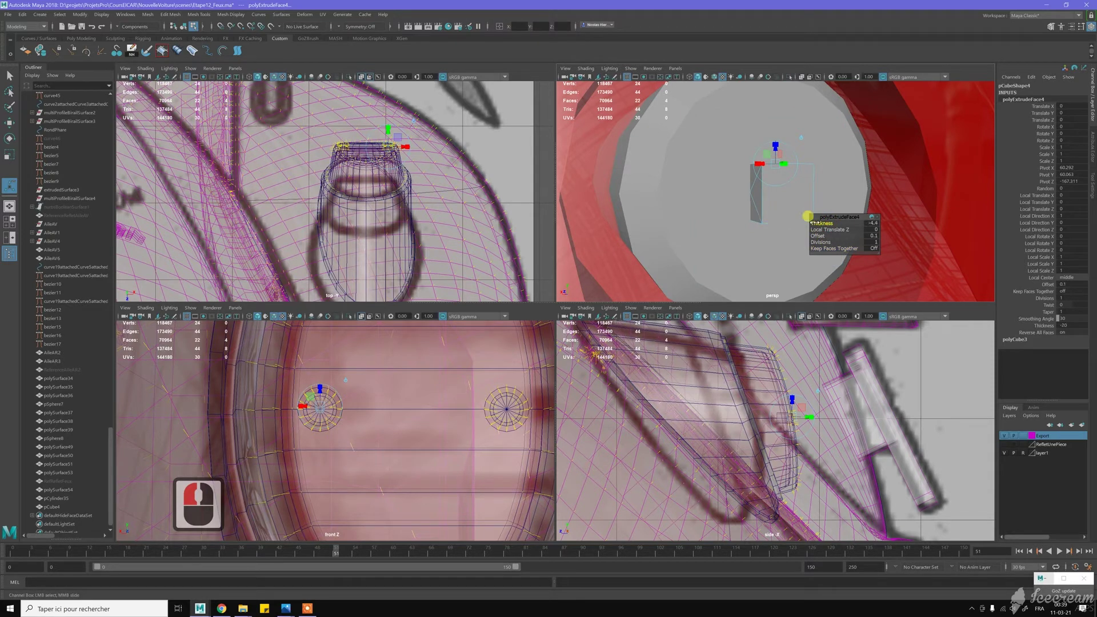
# - Undo the extrusion of the cube's four side faces and clear their selection
pyautogui.press('z')
pyautogui.press('z')
pyautogui.press('z')
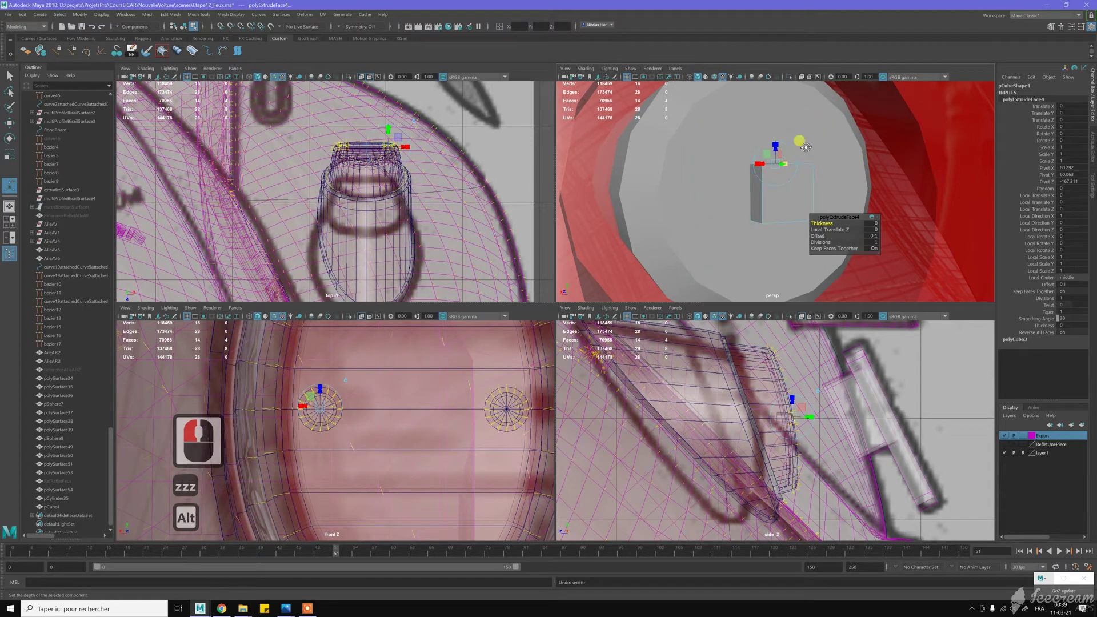
pyautogui.keyDown('alt'); pyautogui.moveTo(807, 148); pyautogui.dragTo(809, 153); pyautogui.keyUp('alt')
pyautogui.press('z')
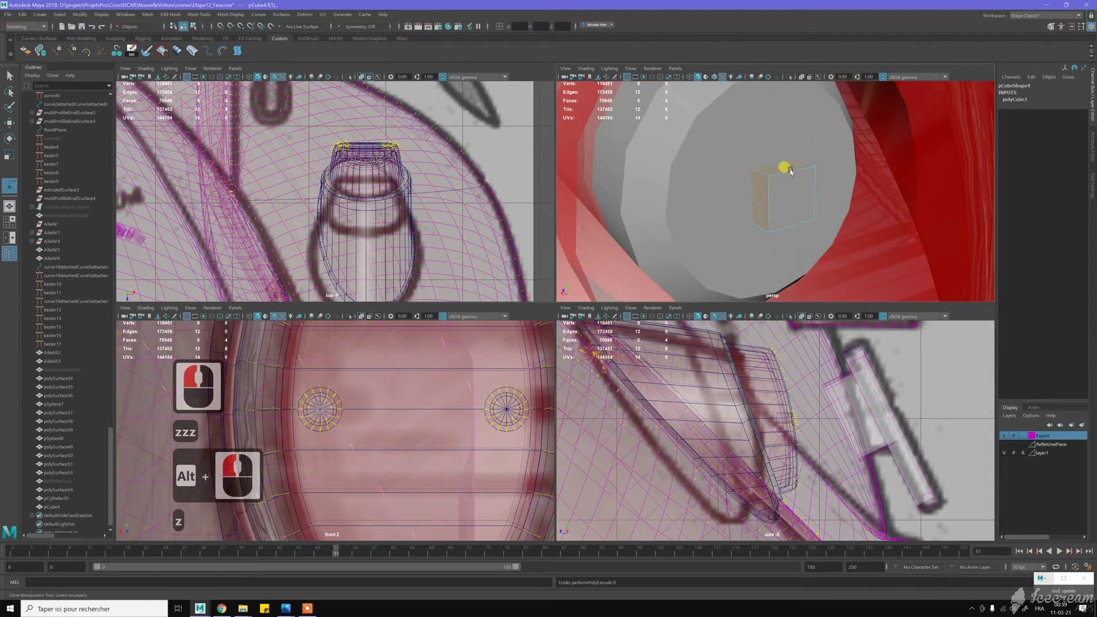
pyautogui.press('z')
# - Extrude only the cube's top and bottom faces with an offset of 0 and a thickness of 0.2
pyautogui.press('w')
pyautogui.click(788, 187)
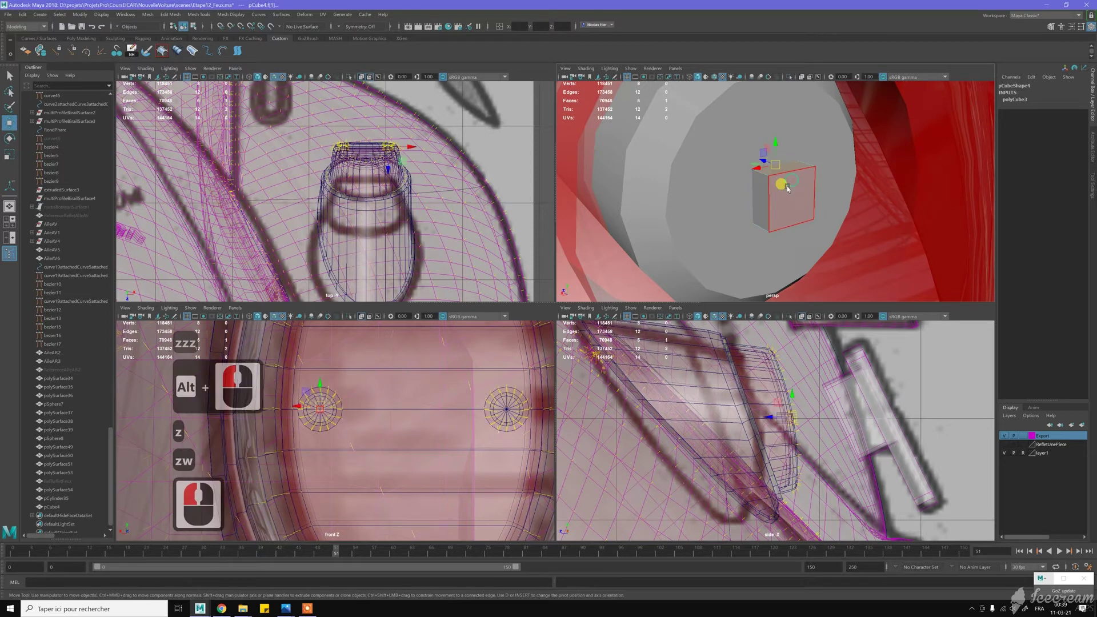
pyautogui.keyDown('alt'); pyautogui.moveTo(787, 187); pyautogui.dragTo(792, 185); pyautogui.keyUp('alt')
pyautogui.keyDown('shift'); pyautogui.click(794, 184); pyautogui.keyUp('shift')
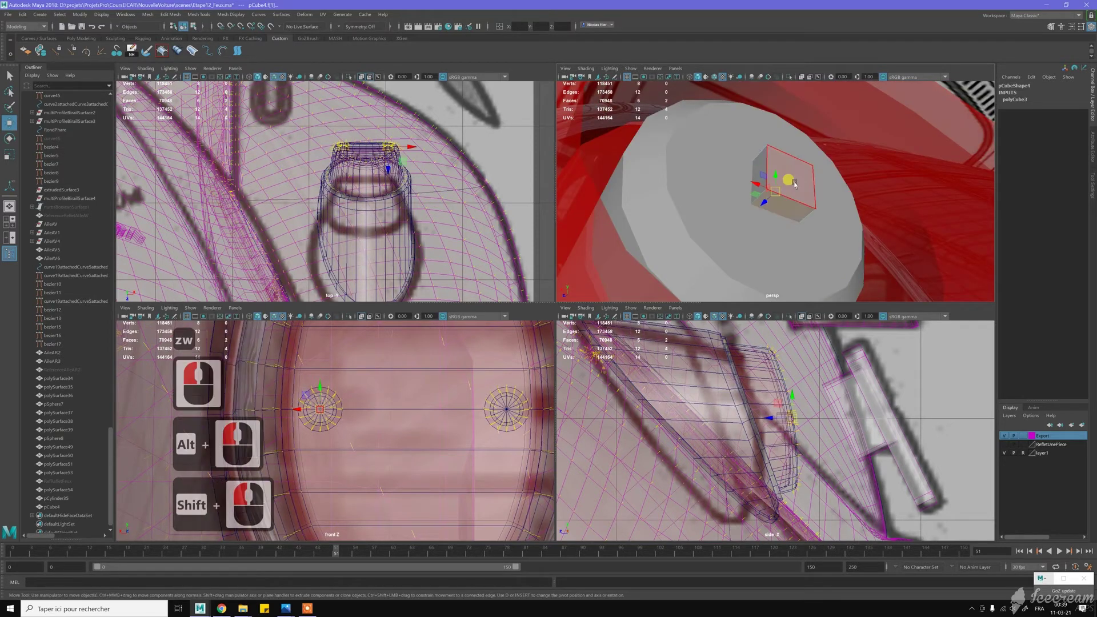
pyautogui.keyDown('shift'); pyautogui.moveTo(797, 184); pyautogui.dragTo(797, 208, button='right'); pyautogui.keyUp('shift')
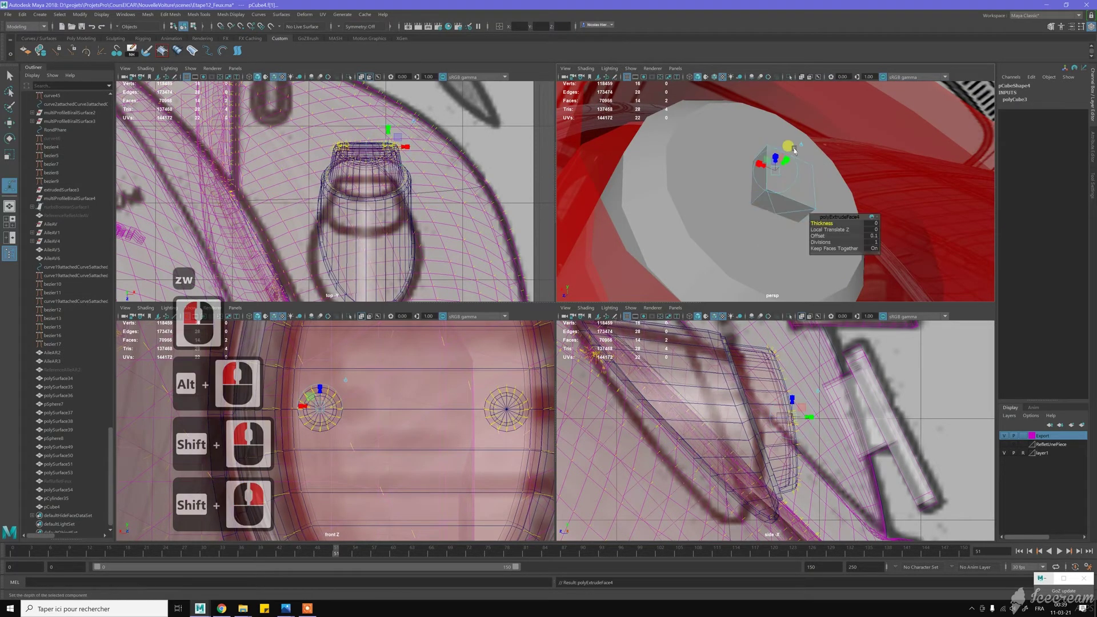
pyautogui.keyDown('alt'); pyautogui.moveTo(798, 208); pyautogui.dragTo(818, 188); pyautogui.keyUp('alt')
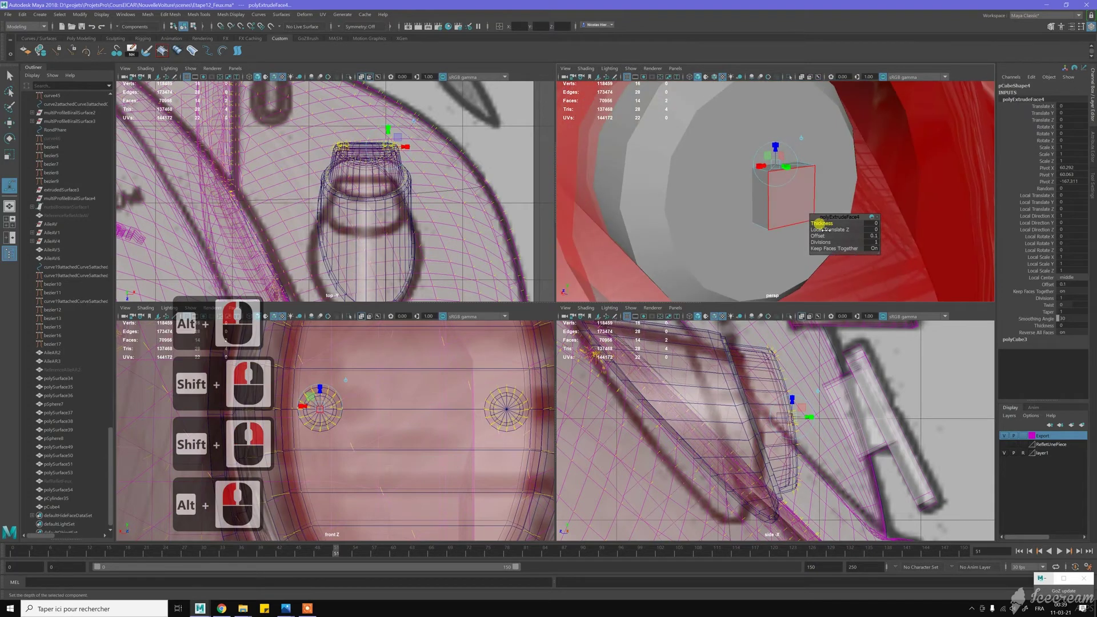
pyautogui.moveTo(808, 230); pyautogui.dragTo(809, 231)
pyautogui.doubleClick(869, 236)
pyautogui.write('0')
pyautogui.press('Return')
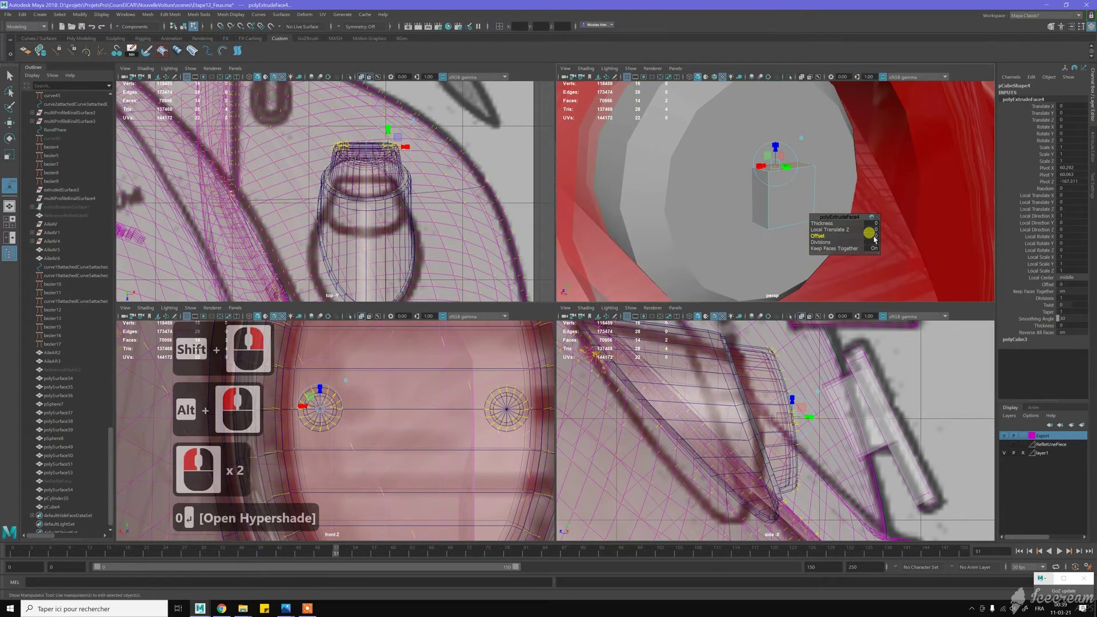
pyautogui.moveTo(829, 220); pyautogui.dragTo(771, 201)
# - Try extruding the cube's two lateral faces by adding them to the current selection, with an offset of 0 and a thickness of 0.2
pyautogui.keyDown('shift'); pyautogui.click(790, 196); pyautogui.keyUp('shift')
pyautogui.keyDown('shift'); pyautogui.click(774, 199); pyautogui.keyUp('shift')
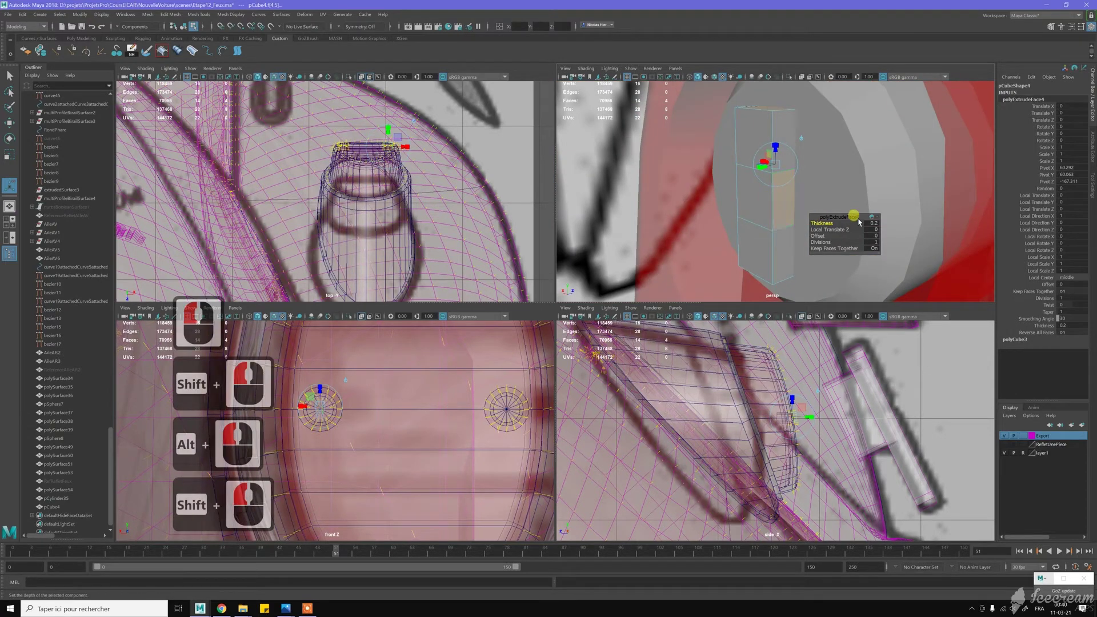
pyautogui.press('w')
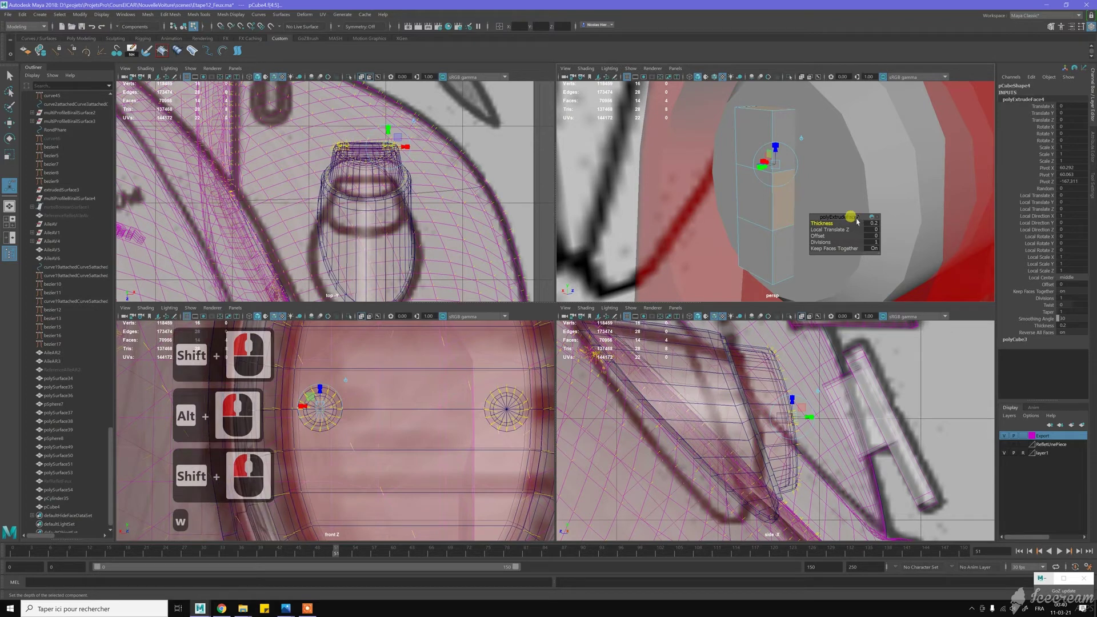
pyautogui.keyDown('shift'); pyautogui.moveTo(774, 213); pyautogui.dragTo(771, 233, button='right'); pyautogui.keyUp('shift')
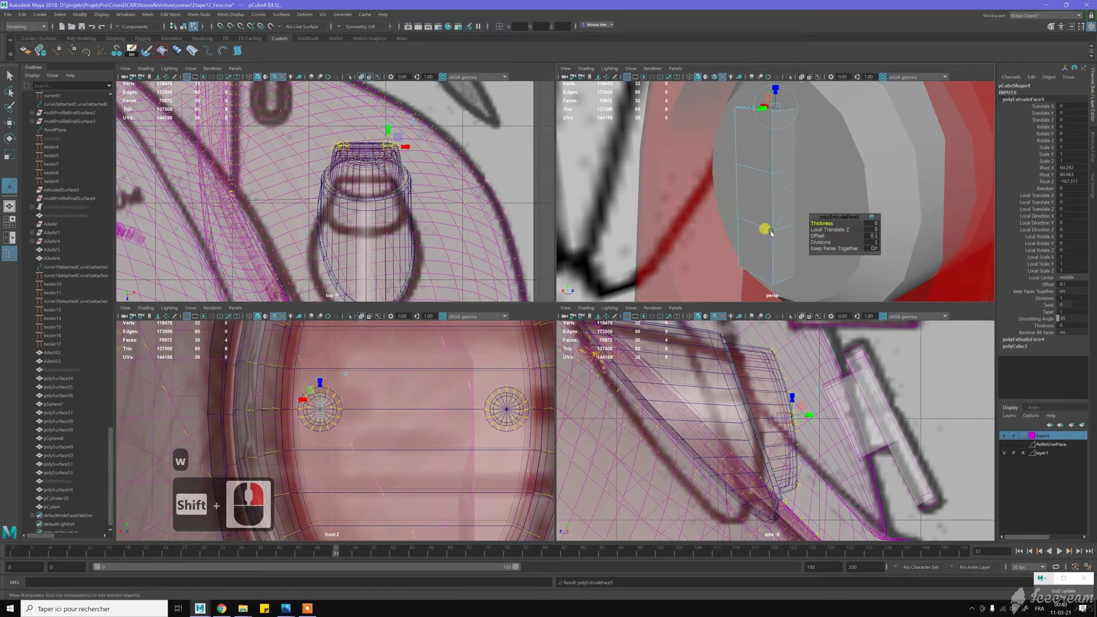
pyautogui.click(875, 236)
pyautogui.write('0')
pyautogui.press('Return')
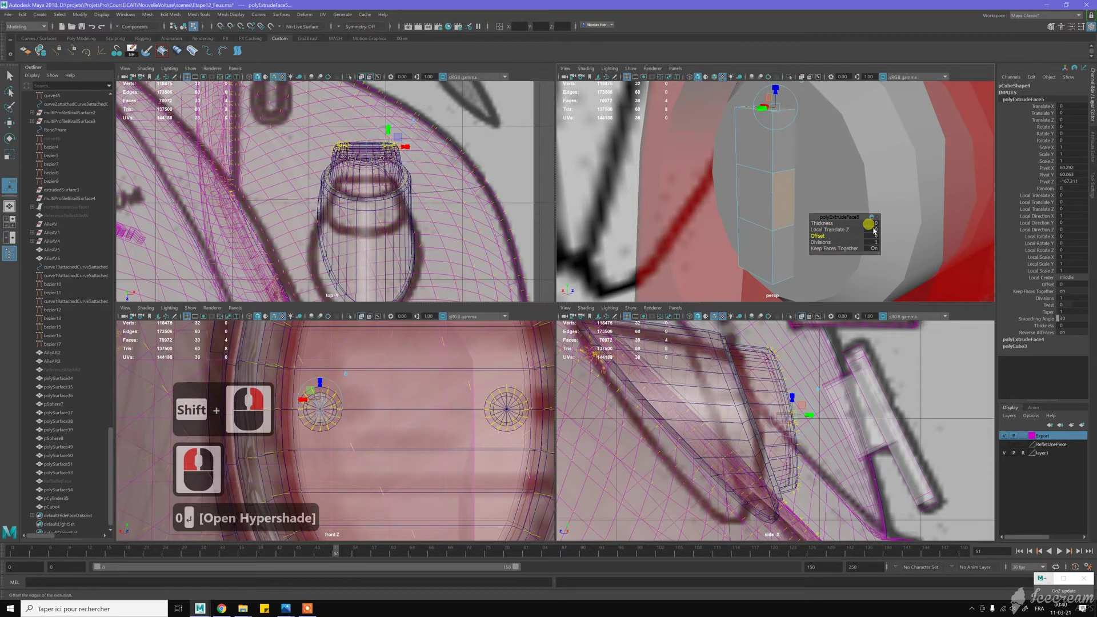
pyautogui.click(876, 224)
pyautogui.write('0.2')
pyautogui.press('Return')
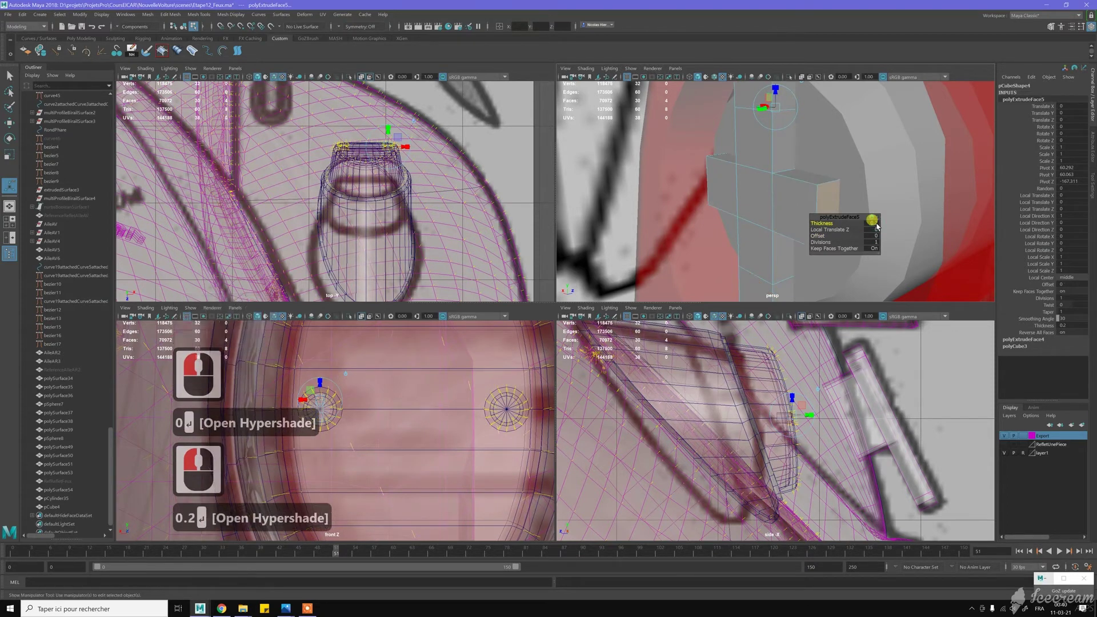
pyautogui.scroll(-3, 769, 160)
pyautogui.keyDown('alt'); pyautogui.moveTo(778, 168); pyautogui.dragTo(841, 226); pyautogui.keyUp('alt')
# - Undo the last extrusion, keeping the vertical bar of the cross
pyautogui.press('z')
pyautogui.press('z')
pyautogui.press('z')
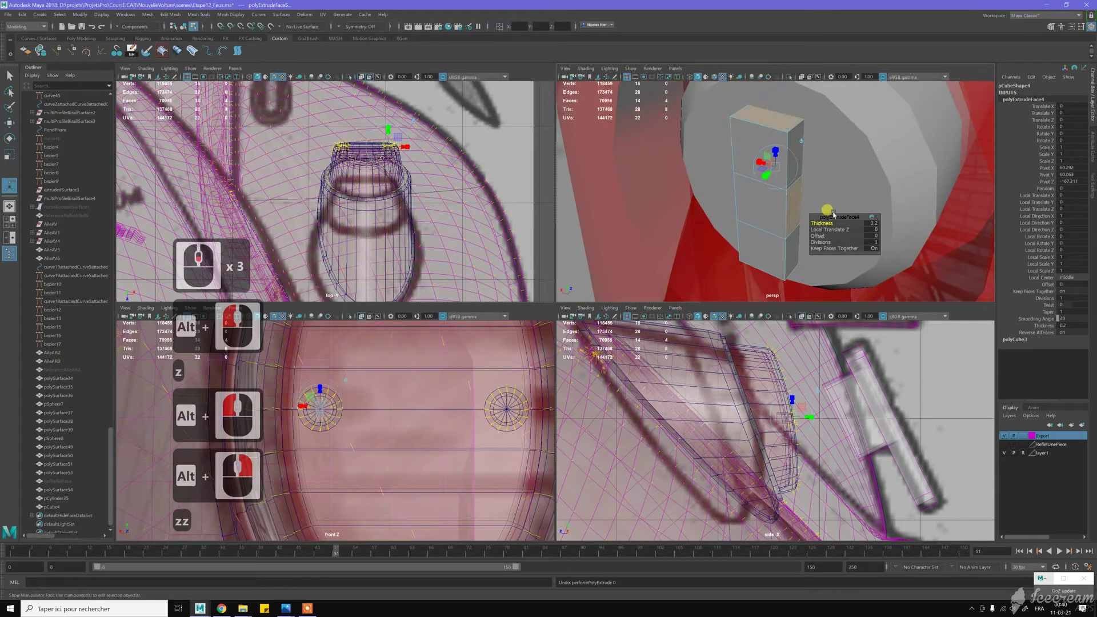
# - Deselect the bar's end faces and extrude only its two middle lateral faces with a thickness of 0.2 and an offset of 0
pyautogui.keyDown('shift'); pyautogui.click(763, 177); pyautogui.keyUp('shift')
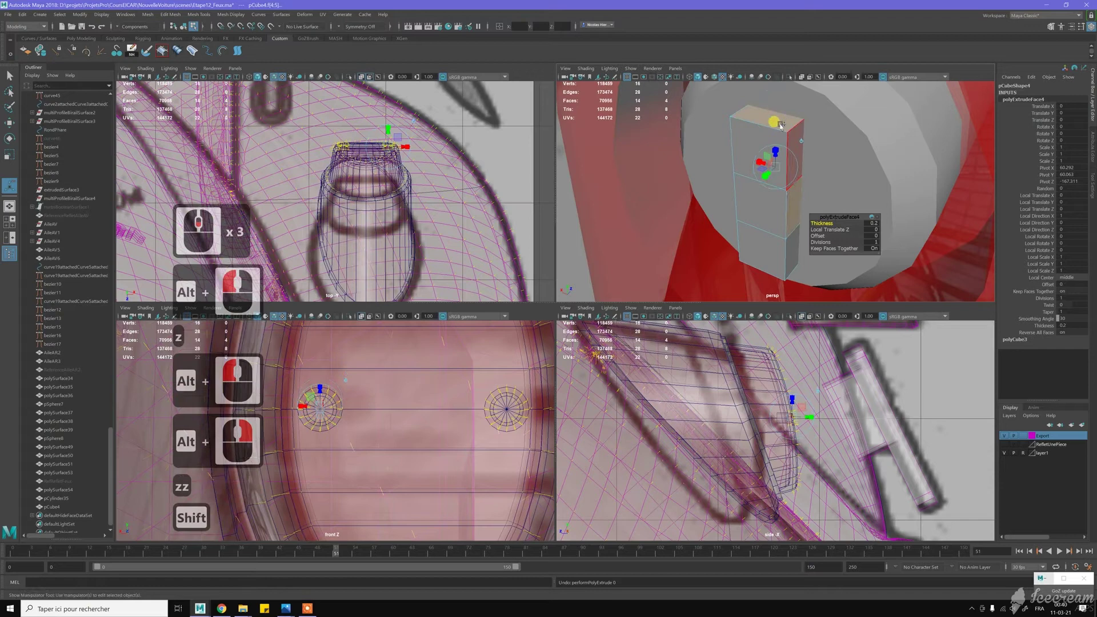
pyautogui.keyDown('alt'); pyautogui.moveTo(763, 177); pyautogui.dragTo(793, 232); pyautogui.keyUp('alt')
pyautogui.keyDown('shift'); pyautogui.click(762, 196); pyautogui.keyUp('shift')
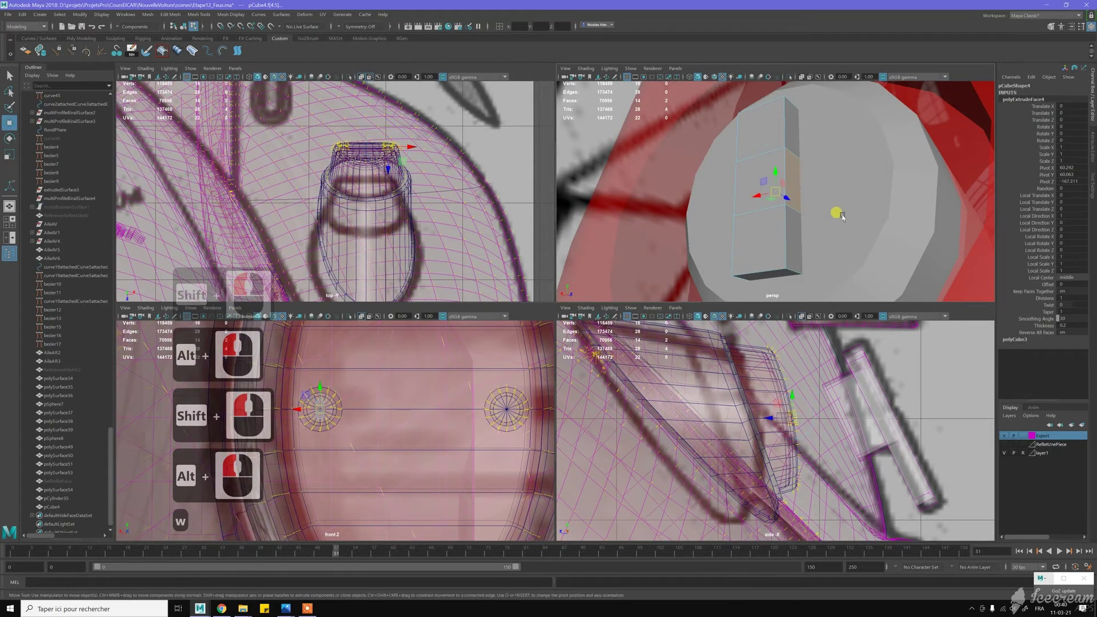
pyautogui.press('w')
pyautogui.keyDown('shift'); pyautogui.moveTo(821, 179); pyautogui.dragTo(817, 200, button='right'); pyautogui.keyUp('shift')
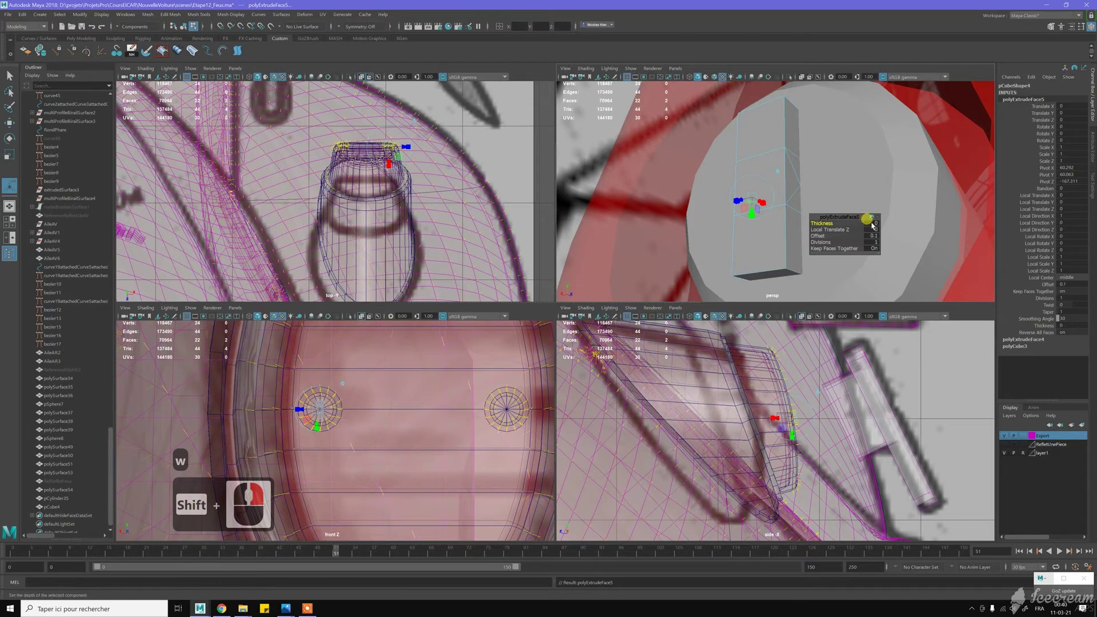
pyautogui.click(871, 223)
pyautogui.write('0.2')
pyautogui.press('Return')
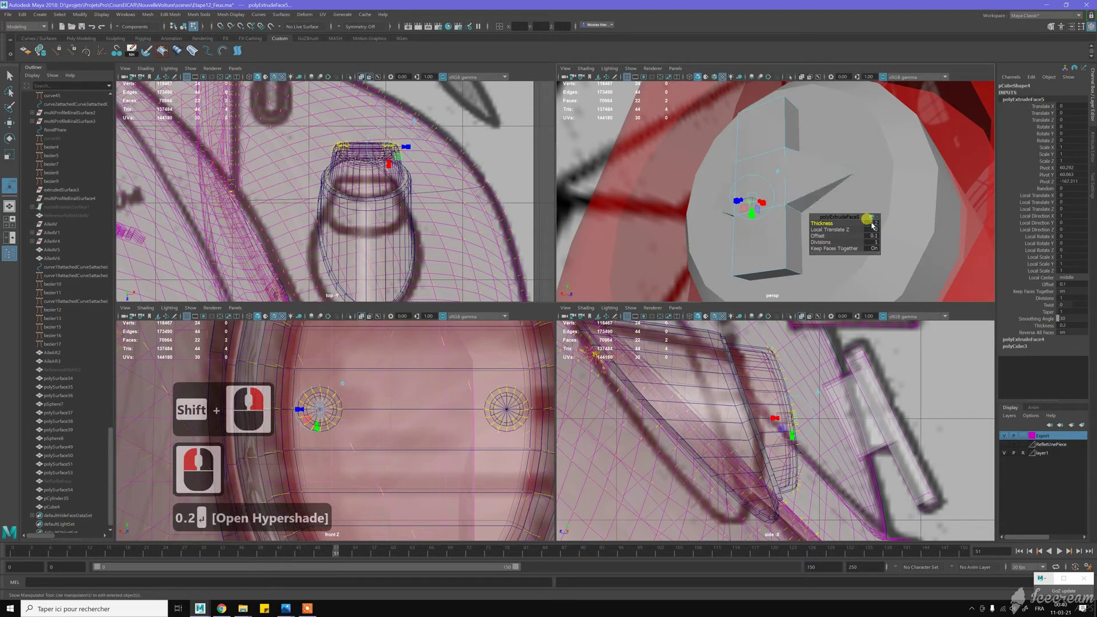
pyautogui.click(872, 236)
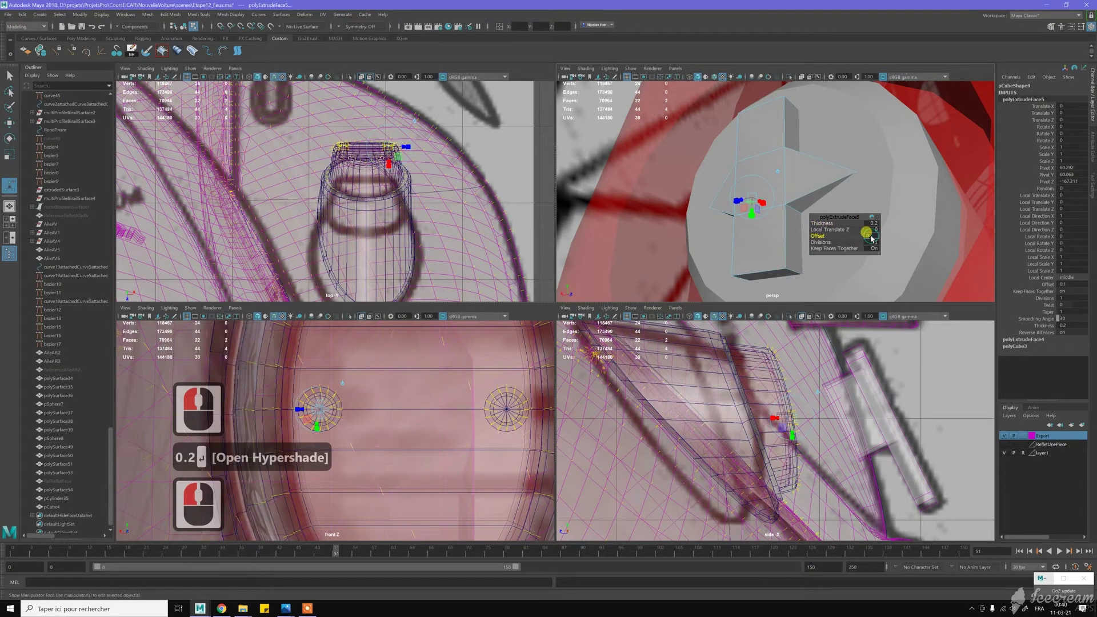
pyautogui.write('0')
pyautogui.press('Return')
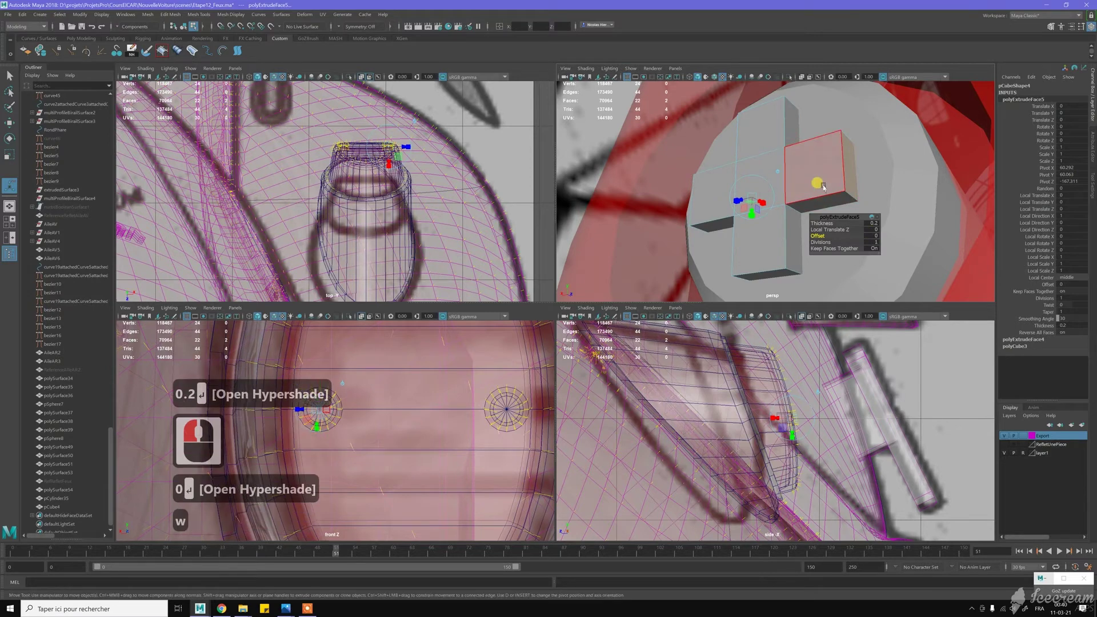
pyautogui.press('w')
# - Return to object selection and isolate the cross in the perspective view
pyautogui.keyDown('alt'); pyautogui.moveTo(796, 171); pyautogui.dragTo(800, 188); pyautogui.keyUp('alt')
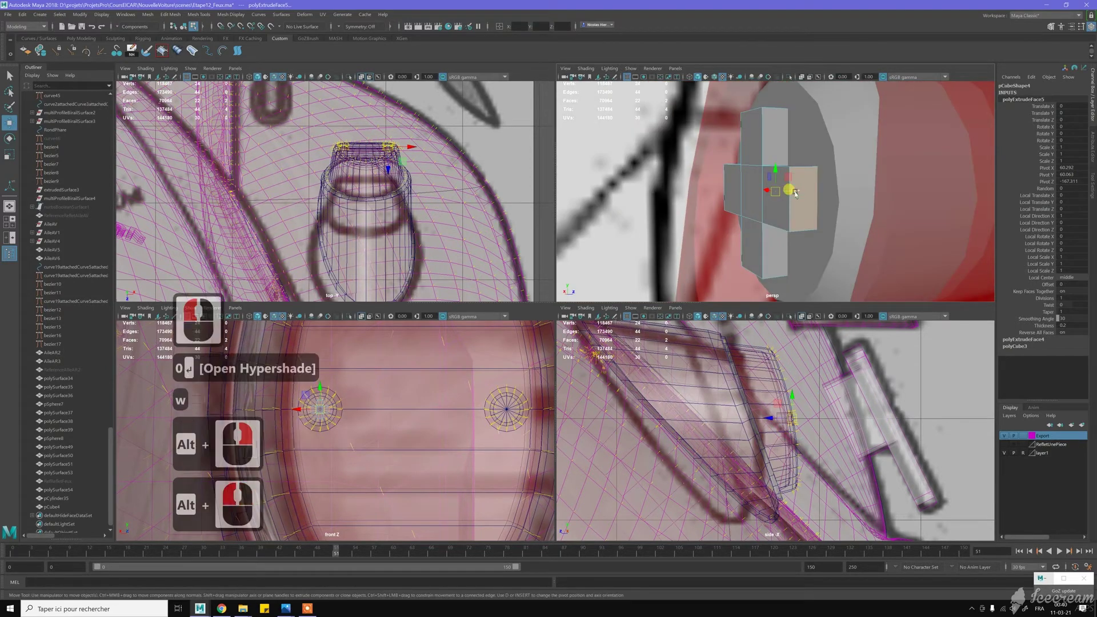
pyautogui.moveTo(809, 186); pyautogui.dragTo(814, 167, button='right')
pyautogui.keyDown('alt'); pyautogui.moveTo(814, 167); pyautogui.dragTo(836, 121); pyautogui.keyUp('alt')
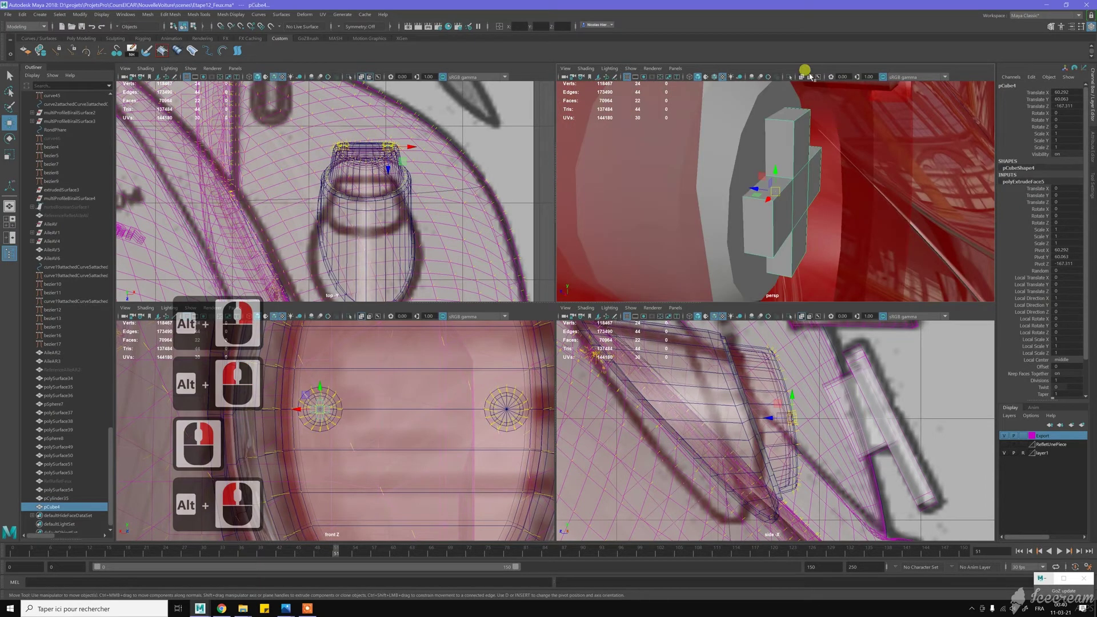
pyautogui.click(790, 77)
pyautogui.keyDown('alt'); pyautogui.moveTo(726, 152); pyautogui.dragTo(772, 144); pyautogui.keyUp('alt')
# - Select the end edges of the four arms on the cross's inner side and move them along Z to taper the arms
pyautogui.moveTo(773, 144); pyautogui.dragTo(772, 120, button='right')
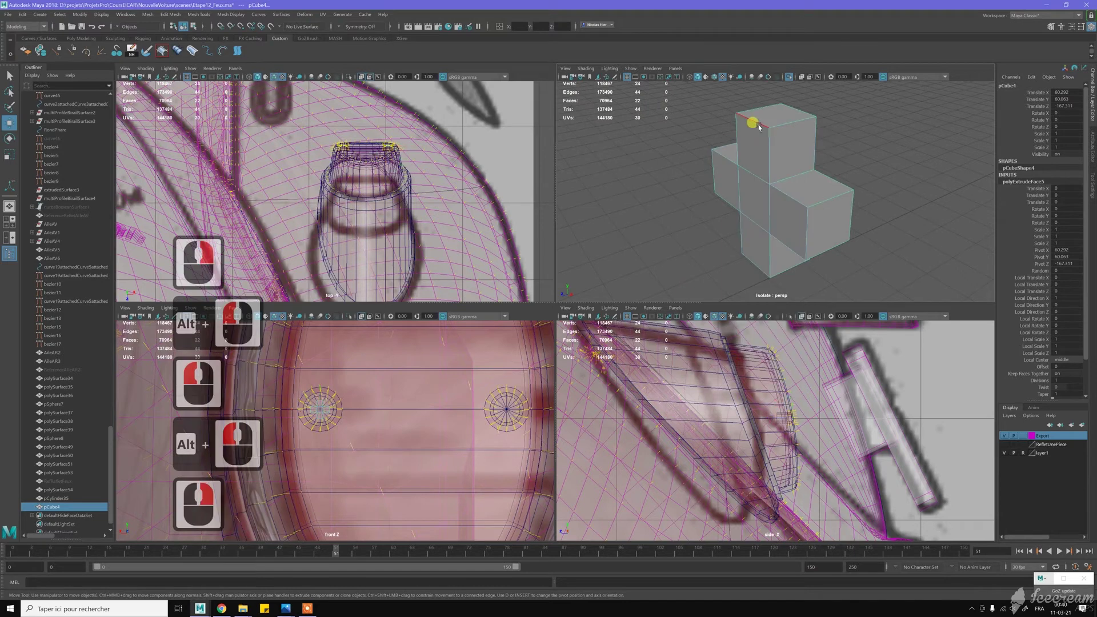
pyautogui.click(712, 167)
pyautogui.keyDown('shift'); pyautogui.click(740, 243); pyautogui.keyUp('shift')
pyautogui.keyDown('shift'); pyautogui.click(801, 254); pyautogui.keyUp('shift')
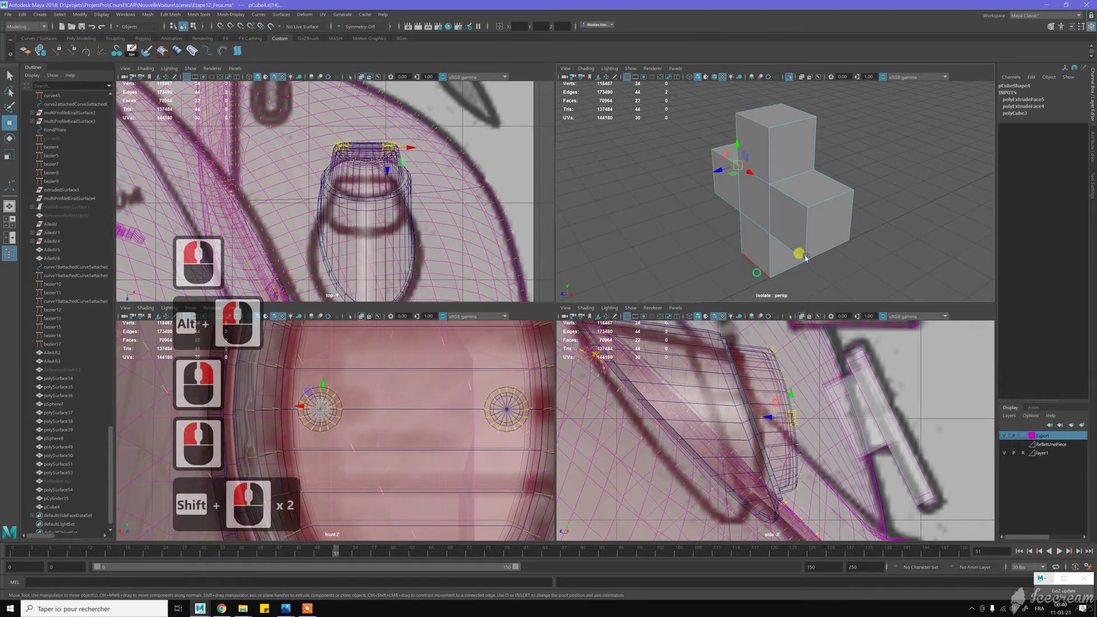
pyautogui.keyDown('shift'); pyautogui.click(805, 239); pyautogui.keyUp('shift')
pyautogui.keyDown('shift'); pyautogui.click(737, 200); pyautogui.keyUp('shift')
pyautogui.press('w')
pyautogui.moveTo(754, 198); pyautogui.dragTo(752, 199)
pyautogui.moveTo(858, 184)
pyautogui.keyDown('alt'); pyautogui.mouseDown()
pyautogui.moveTo(824, 183)
pyautogui.moveTo(838, 181)
pyautogui.mouseUp(); pyautogui.keyUp('alt')
pyautogui.moveTo(758, 192); pyautogui.dragTo(759, 192)
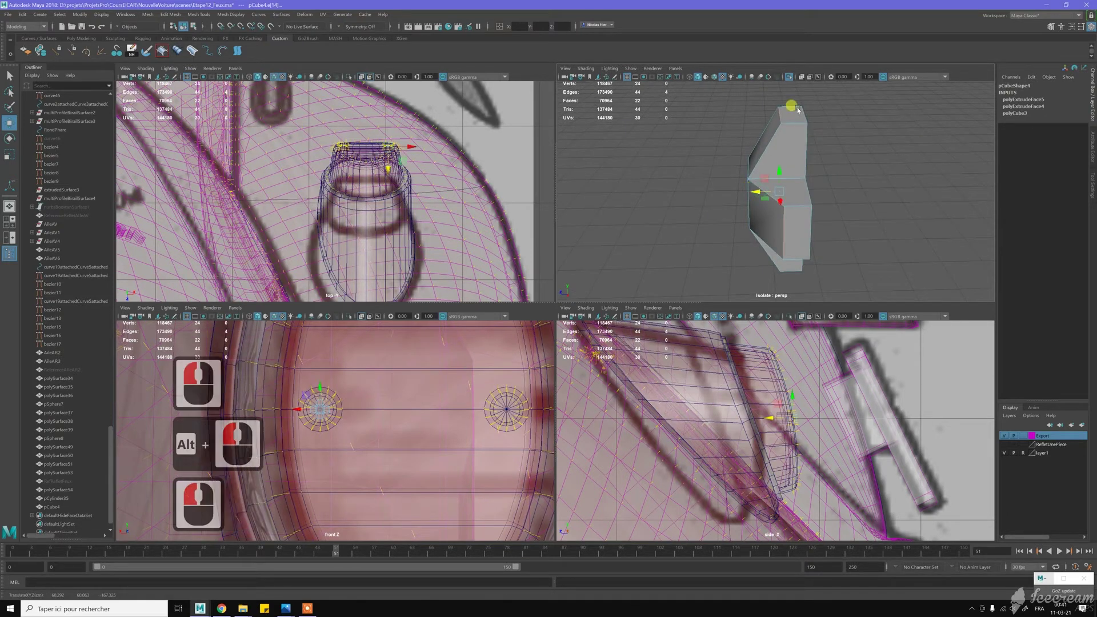
# - Turn off isolation in the perspective view and return the cross to object selection
pyautogui.click(790, 77)
pyautogui.keyDown('alt'); pyautogui.moveTo(798, 93); pyautogui.dragTo(787, 148); pyautogui.keyUp('alt')
pyautogui.moveTo(766, 163); pyautogui.dragTo(754, 152, button='right')
pyautogui.press('w')
# - Duplicate the cross and move the copy along X, snapped to the centre of the second screw's head
pyautogui.scroll(-4, 770, 164)
pyautogui.scroll(-1, 770, 164)
pyautogui.keyDown('alt'); pyautogui.moveTo(769, 164); pyautogui.dragTo(889, 233); pyautogui.keyUp('alt')
pyautogui.keyDown('alt'); pyautogui.moveTo(889, 233); pyautogui.dragTo(862, 215, button='middle'); pyautogui.keyUp('alt')
pyautogui.scroll(-4, 853, 233)
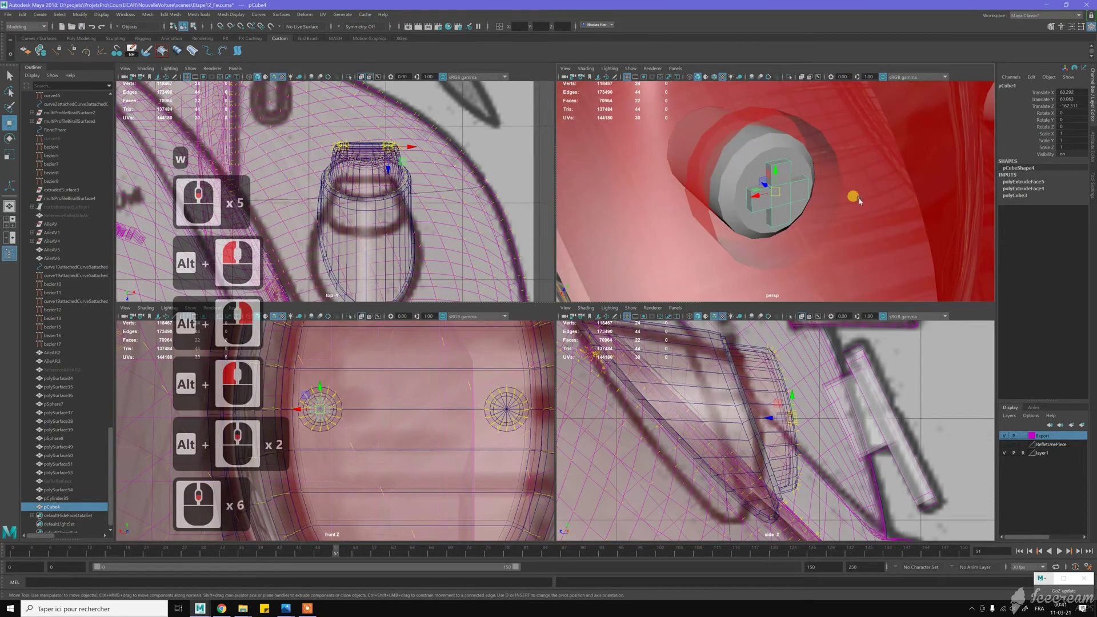
pyautogui.scroll(-2, 859, 200)
pyautogui.keyDown('alt'); pyautogui.moveTo(860, 199); pyautogui.dragTo(887, 209); pyautogui.keyUp('alt')
pyautogui.keyDown('alt'); pyautogui.scroll(-6, 887, 209); pyautogui.keyUp('alt')
pyautogui.keyDown('alt'); pyautogui.moveTo(882, 207); pyautogui.dragTo(803, 193, button='middle'); pyautogui.keyUp('alt')
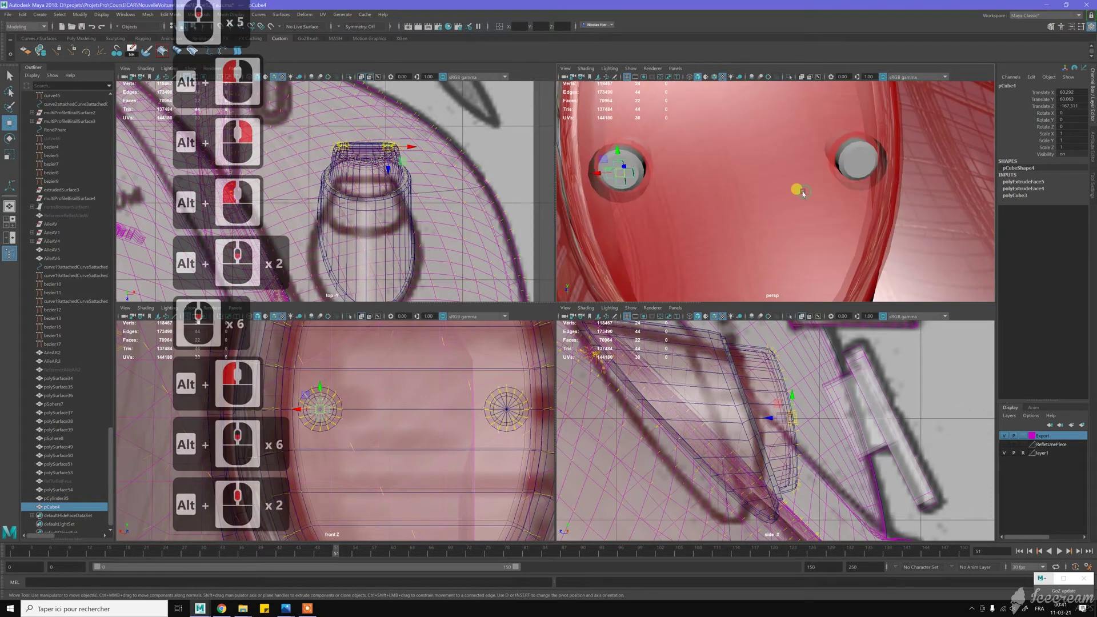
pyautogui.hotkey('ctrl', 'd')
pyautogui.press('w')
pyautogui.moveTo(622, 168); pyautogui.dragTo(865, 161)
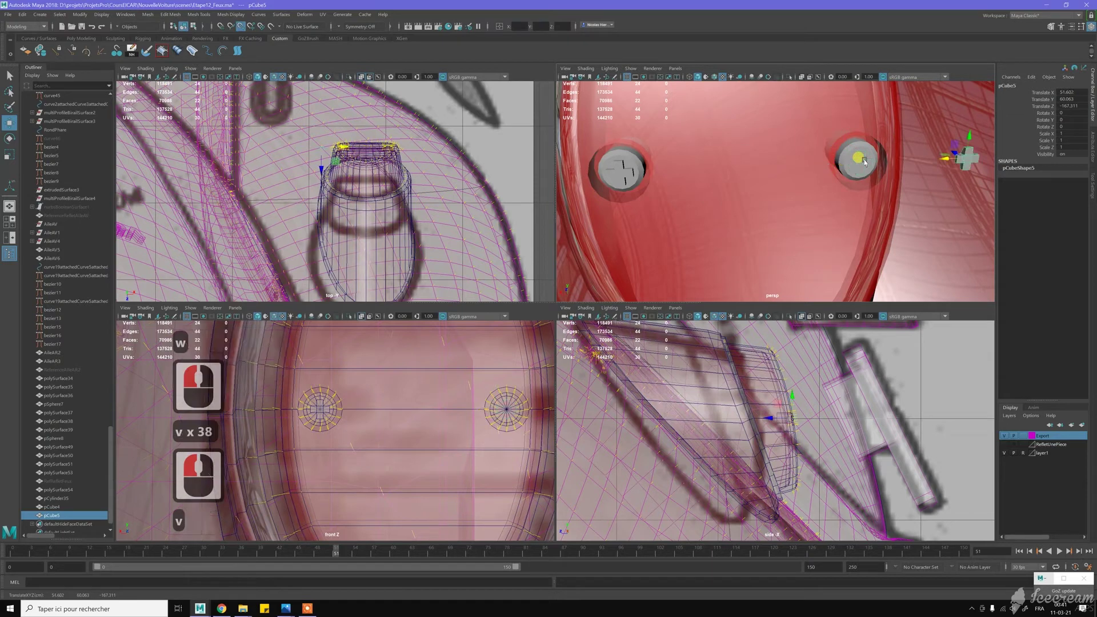
pyautogui.press('e')
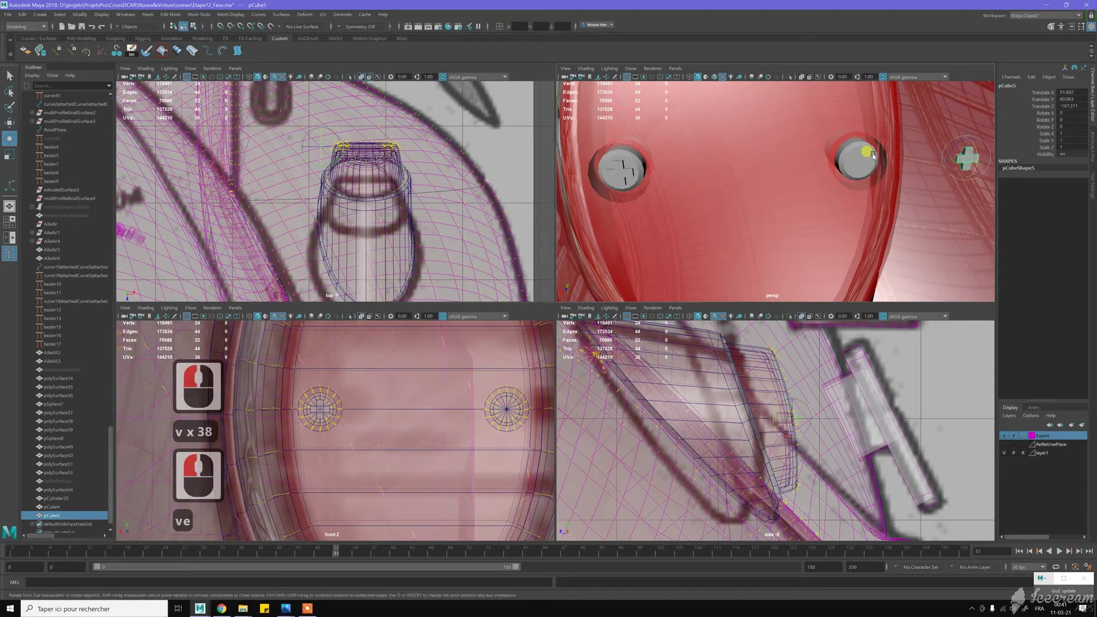
pyautogui.keyDown('alt'); pyautogui.moveTo(874, 157); pyautogui.dragTo(846, 160, button='middle'); pyautogui.keyUp('alt')
pyautogui.press('w')
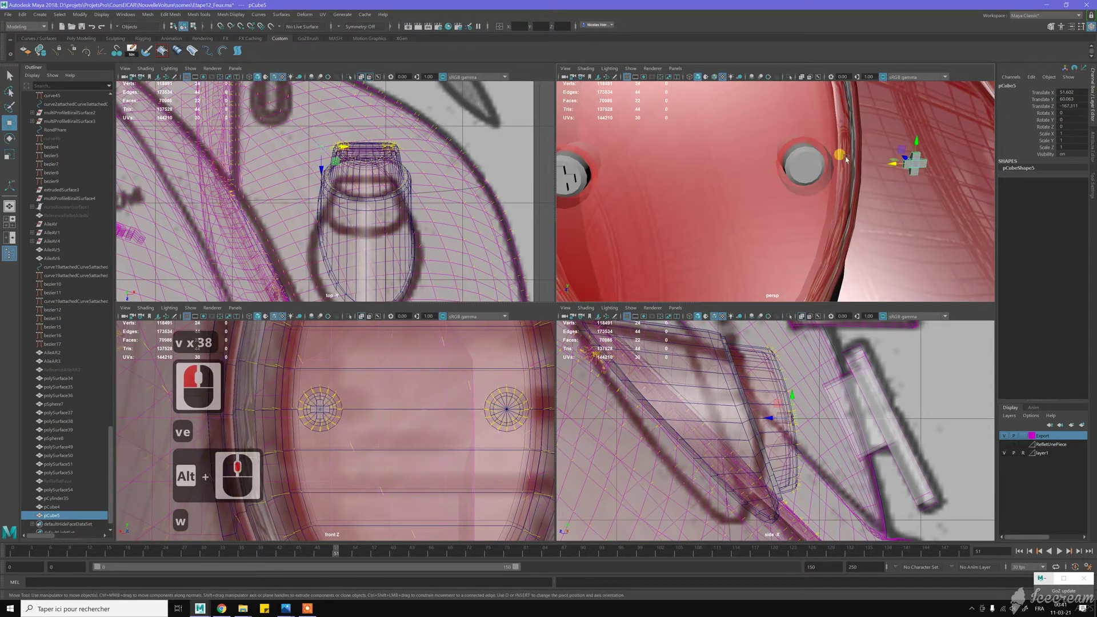
pyautogui.moveTo(876, 160); pyautogui.dragTo(802, 167)
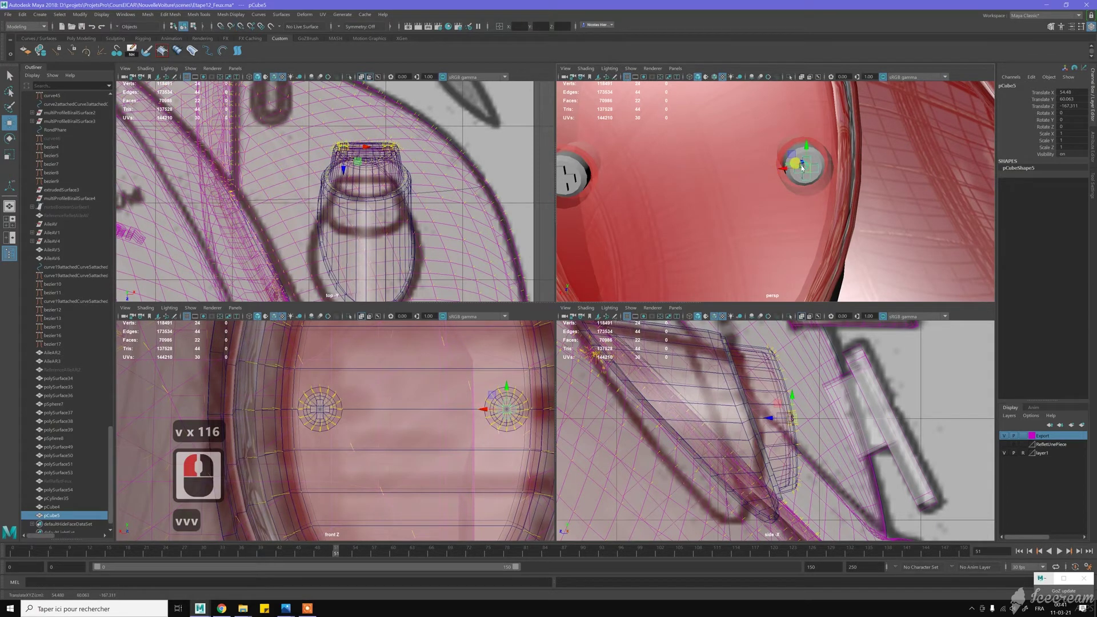
# - Rotate the copied cross 75 degrees about Z on the second screw
pyautogui.middleClick(802, 167)
pyautogui.press('e')
pyautogui.click(820, 141)
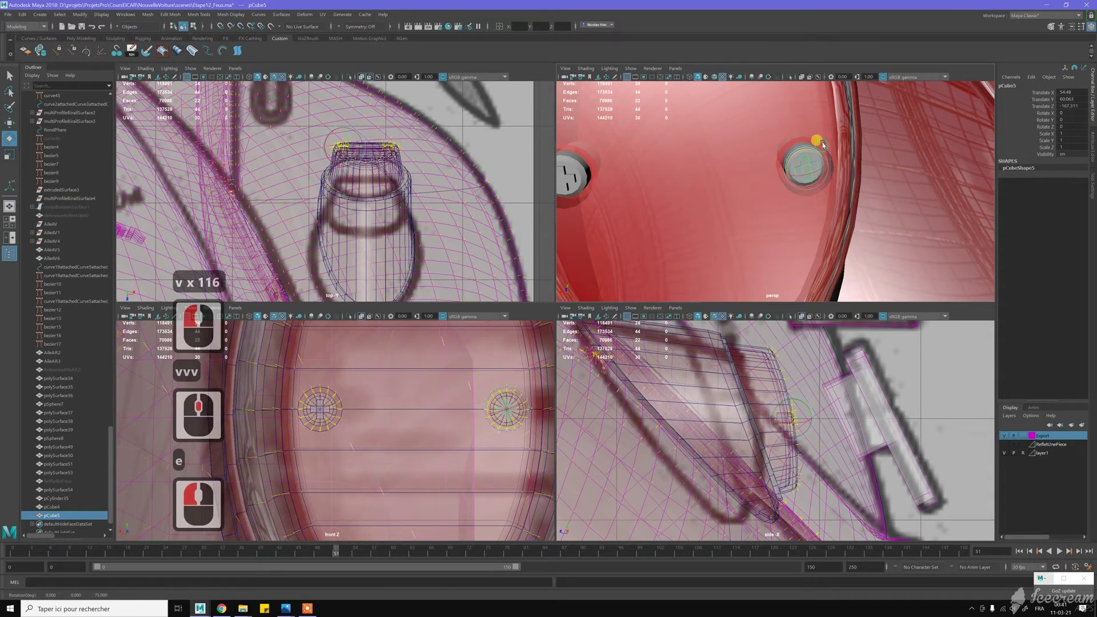
# - Select the original cross on the first screw and rotate it to 45 degrees about Z with step snapping
pyautogui.keyDown('alt'); pyautogui.moveTo(646, 175); pyautogui.dragTo(634, 173, button='middle'); pyautogui.keyUp('alt')
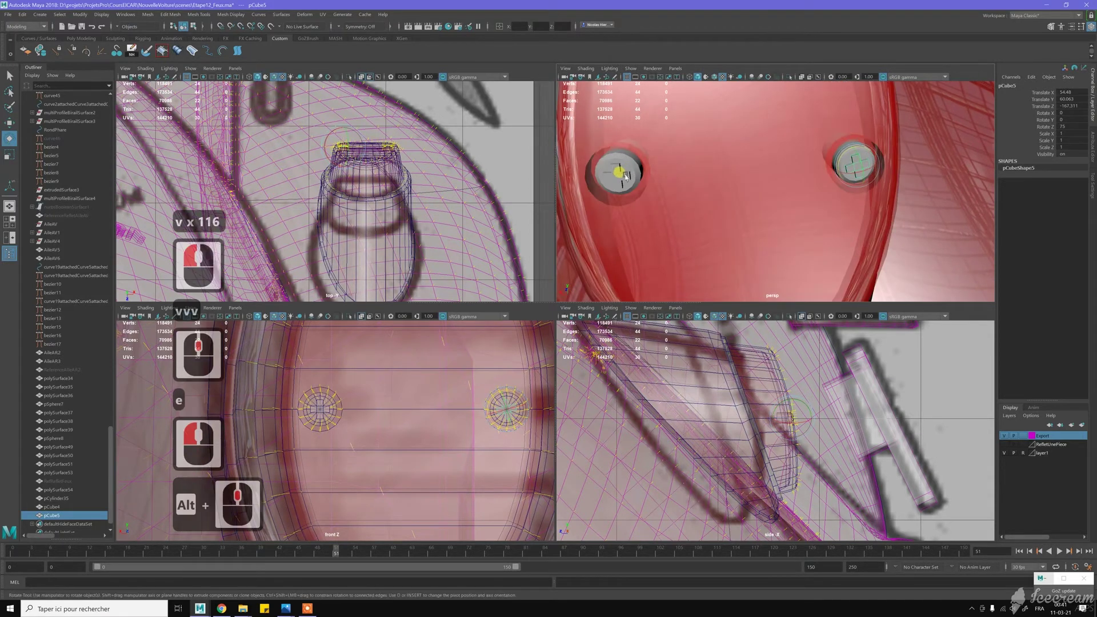
pyautogui.click(625, 172)
pyautogui.click(626, 165)
pyautogui.moveTo(619, 142); pyautogui.dragTo(620, 142)
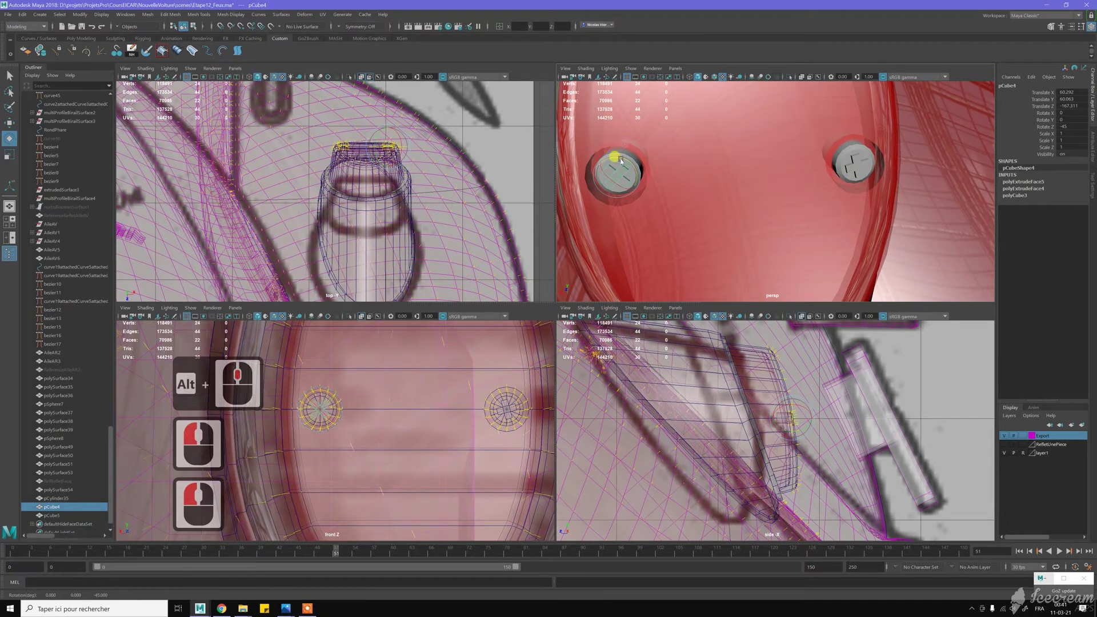
pyautogui.moveTo(665, 154); pyautogui.dragTo(665, 108)
pyautogui.press('j')
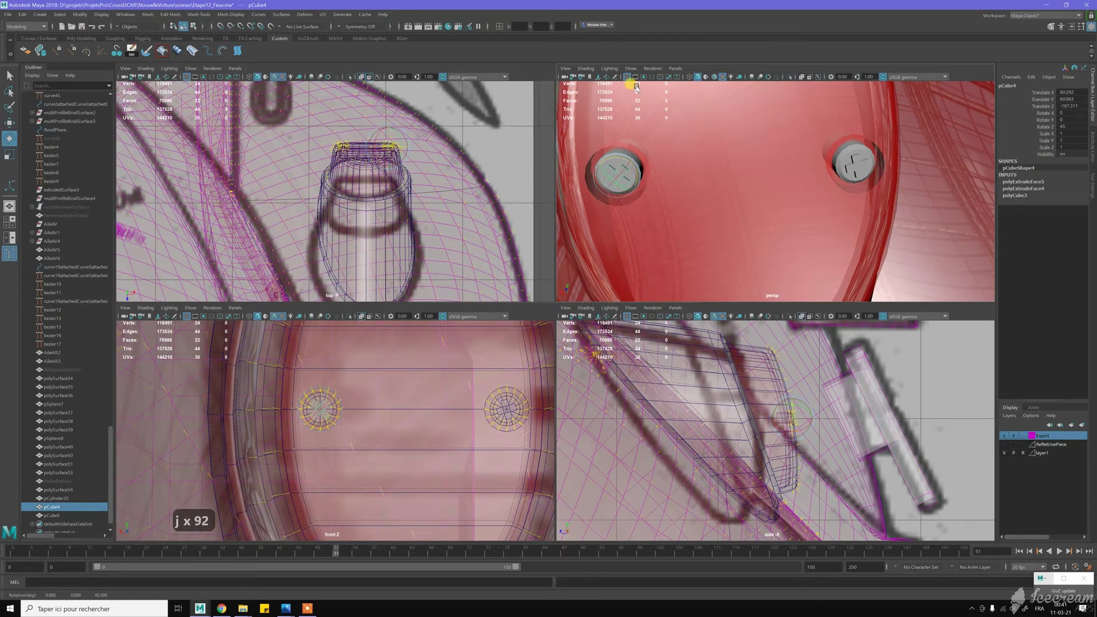
pyautogui.moveTo(636, 87); pyautogui.dragTo(705, 156)
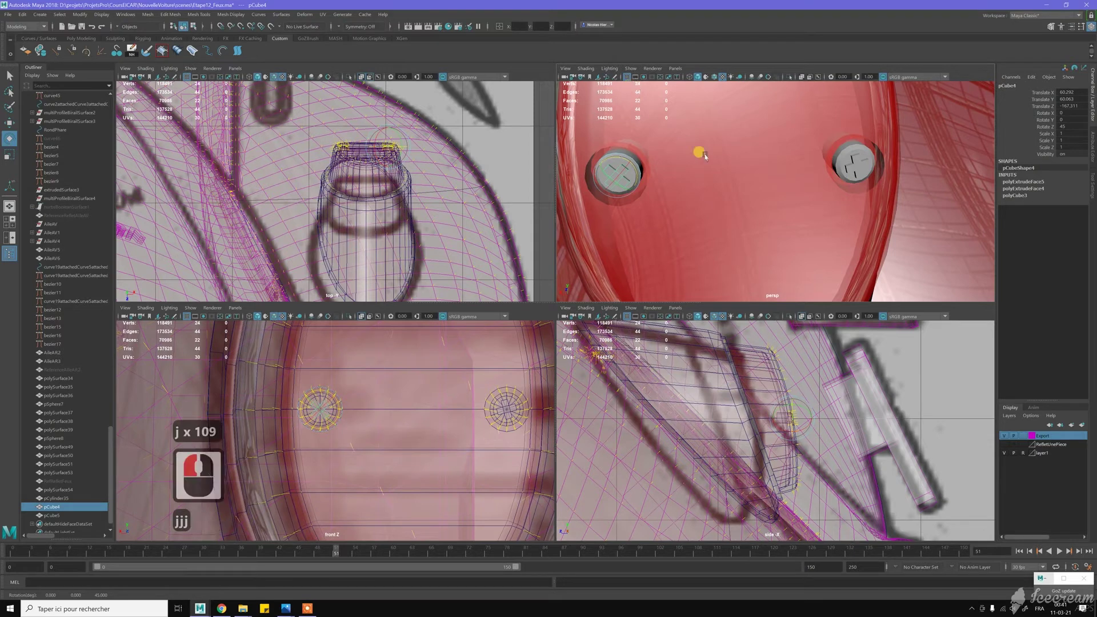
# - Combine the two crosses into one mesh with its history deleted and its transformations frozen
pyautogui.keyDown('shift'); pyautogui.click(856, 165); pyautogui.keyUp('shift')
pyautogui.keyDown('shift'); pyautogui.moveTo(743, 151); pyautogui.dragTo(734, 303, button='right'); pyautogui.keyUp('shift')
pyautogui.hotkey('alt', 'd')
pyautogui.hotkey('alt', 'f')
pyautogui.press('w')
# - Select the screw cylinders first and add the combined crosses to the selection
pyautogui.keyDown('alt'); pyautogui.moveTo(663, 192); pyautogui.dragTo(618, 178); pyautogui.keyUp('alt')
pyautogui.click(609, 173)
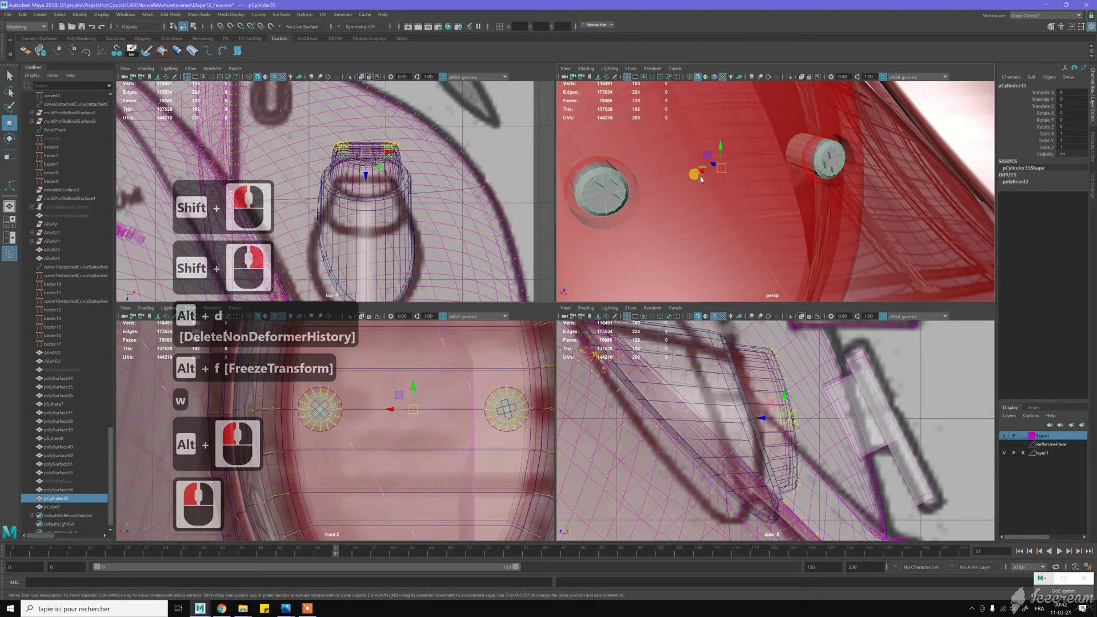
pyautogui.keyDown('shift'); pyautogui.click(621, 182); pyautogui.keyUp('shift')
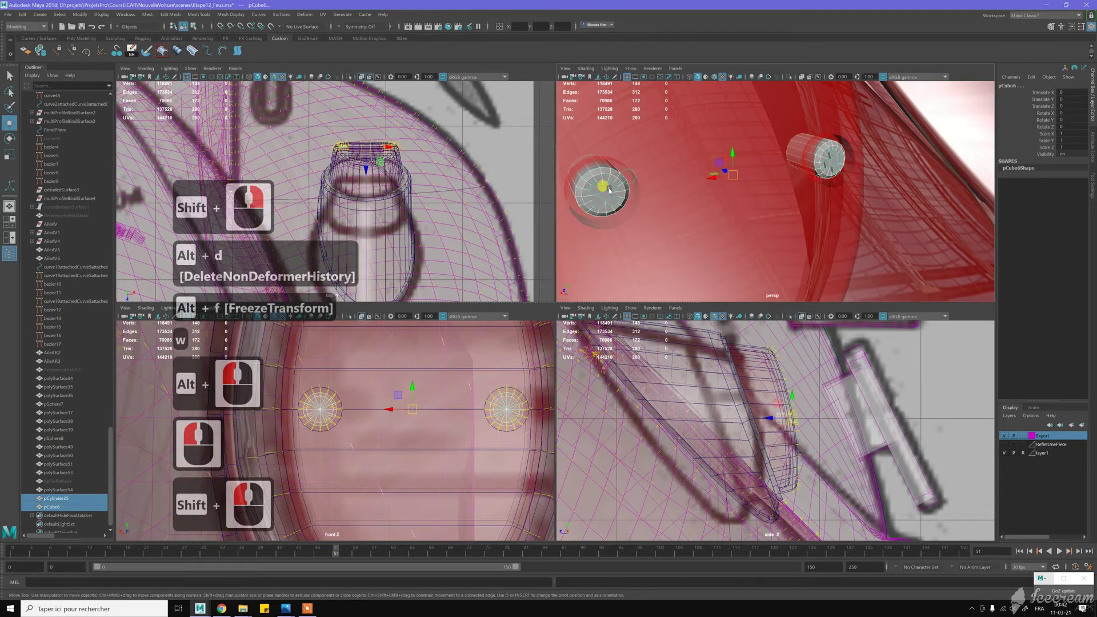
# - Subtract the cross-shaped mesh from the two screw cylinders with a Boolean Difference to form the head recesses
pyautogui.keyDown('shift'); pyautogui.moveTo(610, 191); pyautogui.dragTo(679, 361, button='right'); pyautogui.keyUp('shift')
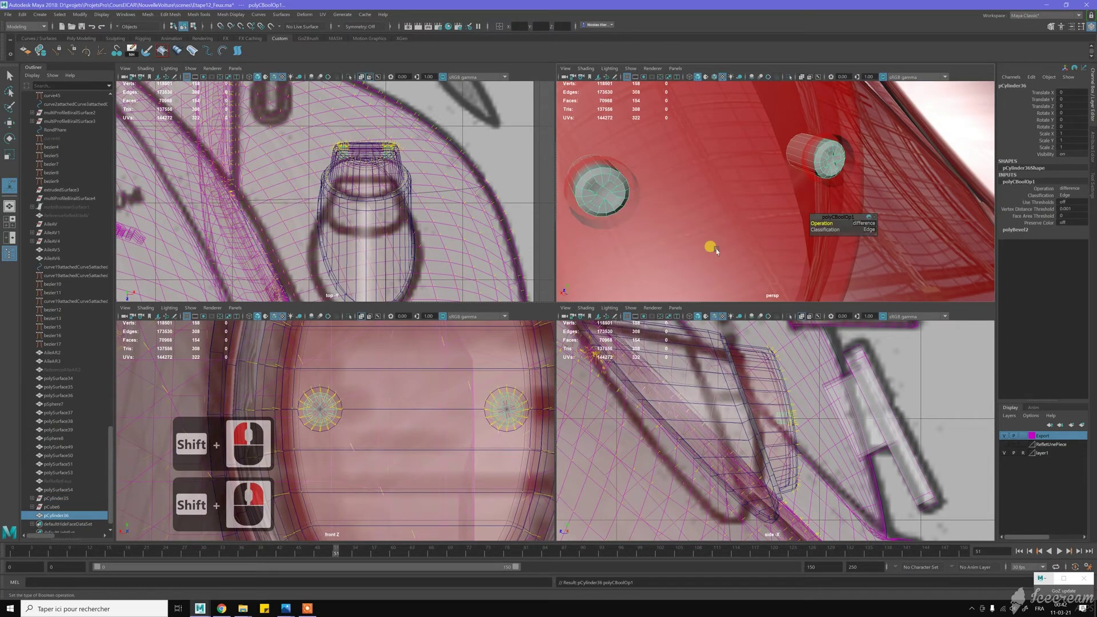
pyautogui.click(811, 231)
pyautogui.moveTo(678, 232)
pyautogui.mouseDown(button='middle')
pyautogui.moveTo(932, 225)
pyautogui.moveTo(686, 228)
pyautogui.mouseUp(button='middle')
pyautogui.moveTo(685, 230); pyautogui.dragTo(788, 219)
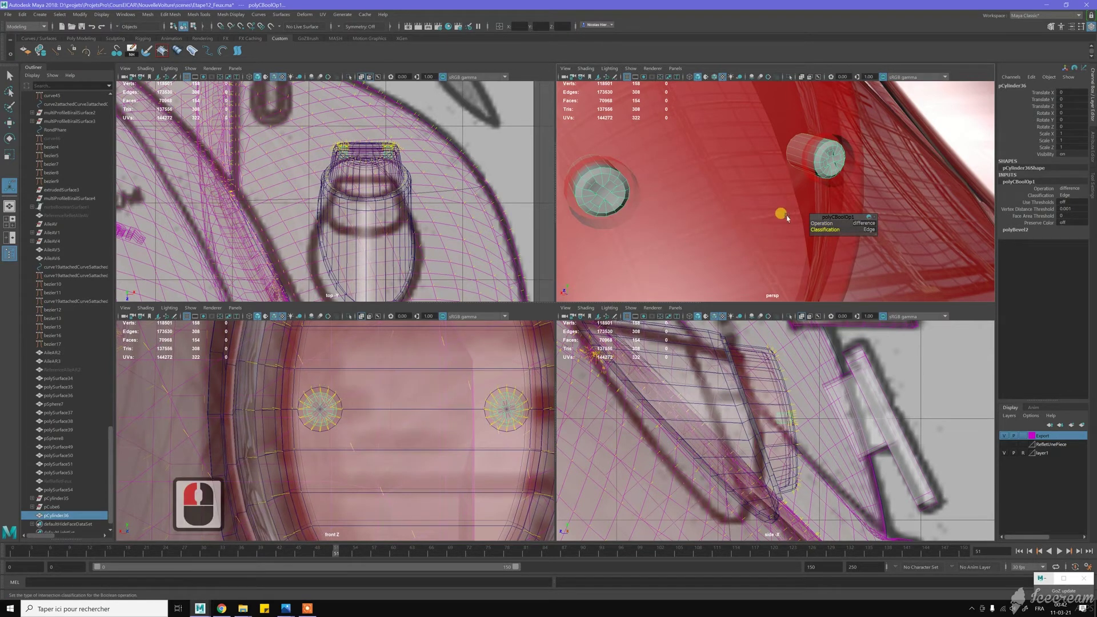
pyautogui.keyDown('alt'); pyautogui.moveTo(710, 201); pyautogui.dragTo(742, 183); pyautogui.keyUp('alt')
pyautogui.keyDown('alt'); pyautogui.scroll(4, 732, 184); pyautogui.keyUp('alt')
pyautogui.keyDown('alt'); pyautogui.moveTo(653, 181); pyautogui.dragTo(695, 183, button='middle'); pyautogui.keyUp('alt')
pyautogui.keyDown('alt'); pyautogui.moveTo(695, 183); pyautogui.dragTo(684, 180); pyautogui.keyUp('alt')
pyautogui.press('w')
# - Assign a reflective Phong material to both screws and deselect them
pyautogui.moveTo(665, 163); pyautogui.dragTo(707, 150, button='right')
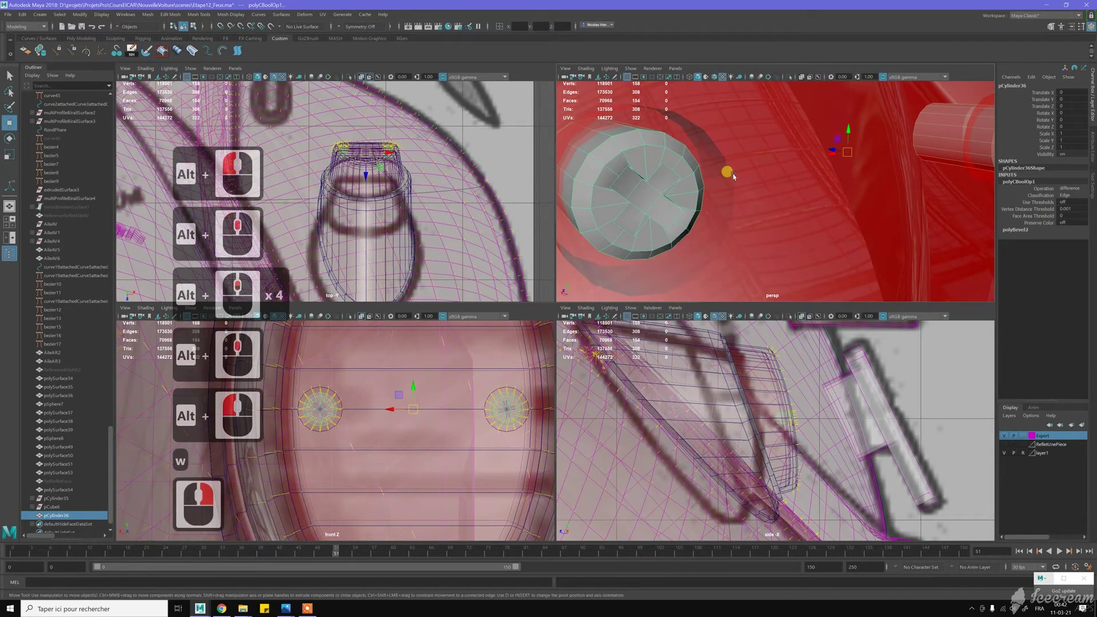
pyautogui.scroll(-3, 711, 168)
pyautogui.moveTo(713, 170)
pyautogui.keyDown('alt'); pyautogui.mouseDown()
pyautogui.moveTo(727, 174)
pyautogui.moveTo(712, 175)
pyautogui.mouseUp(); pyautogui.keyUp('alt')
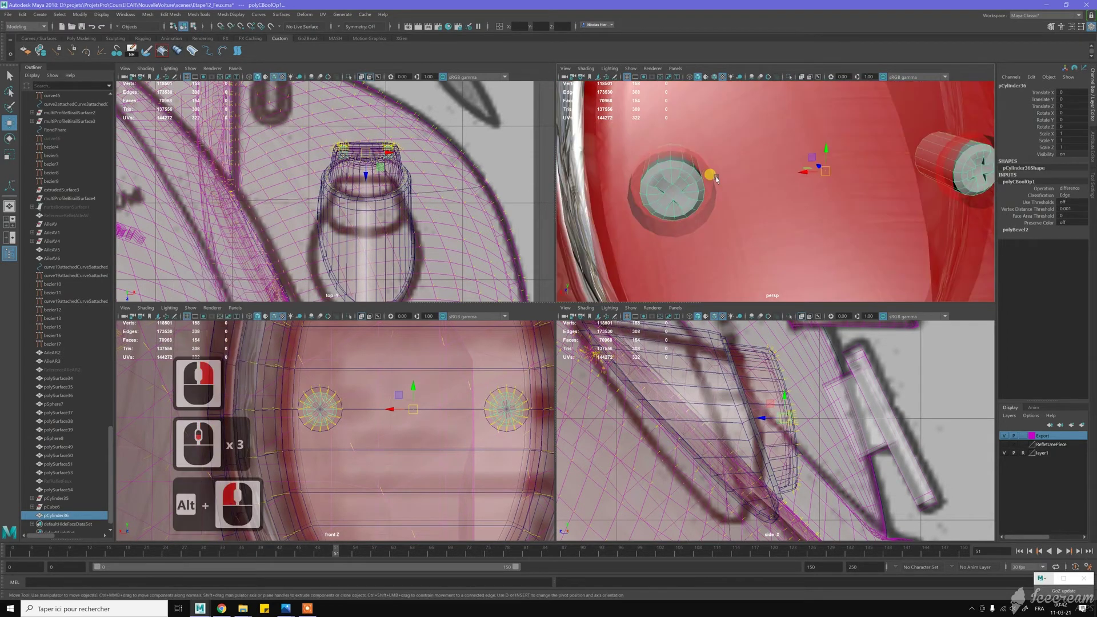
pyautogui.scroll(-5, 870, 267)
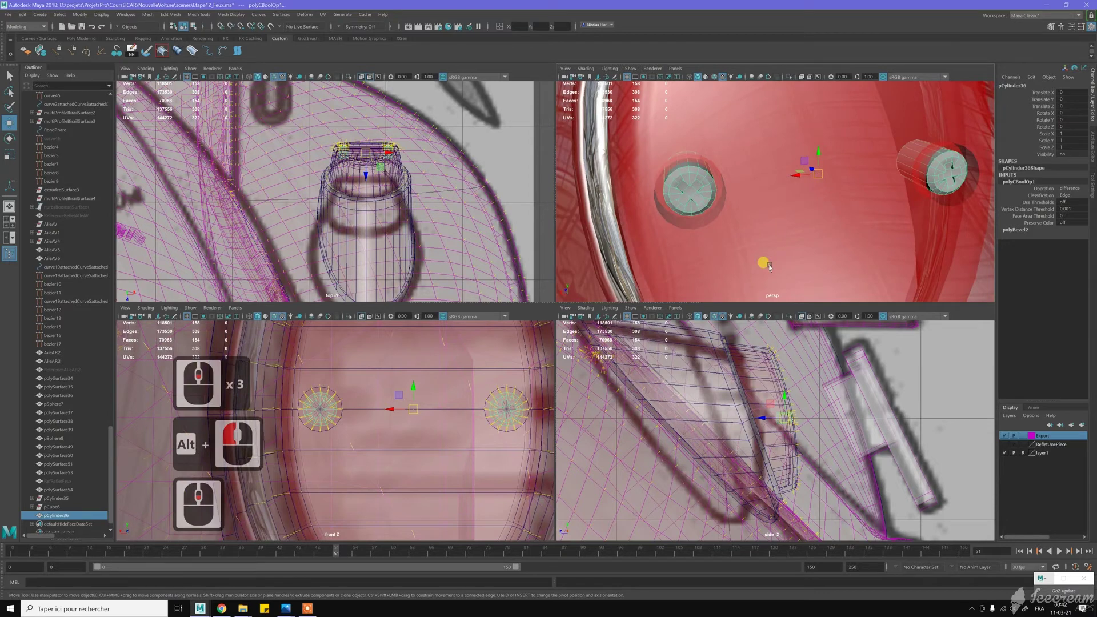
pyautogui.keyDown('alt'); pyautogui.moveTo(870, 267); pyautogui.dragTo(802, 255, button='middle'); pyautogui.keyUp('alt')
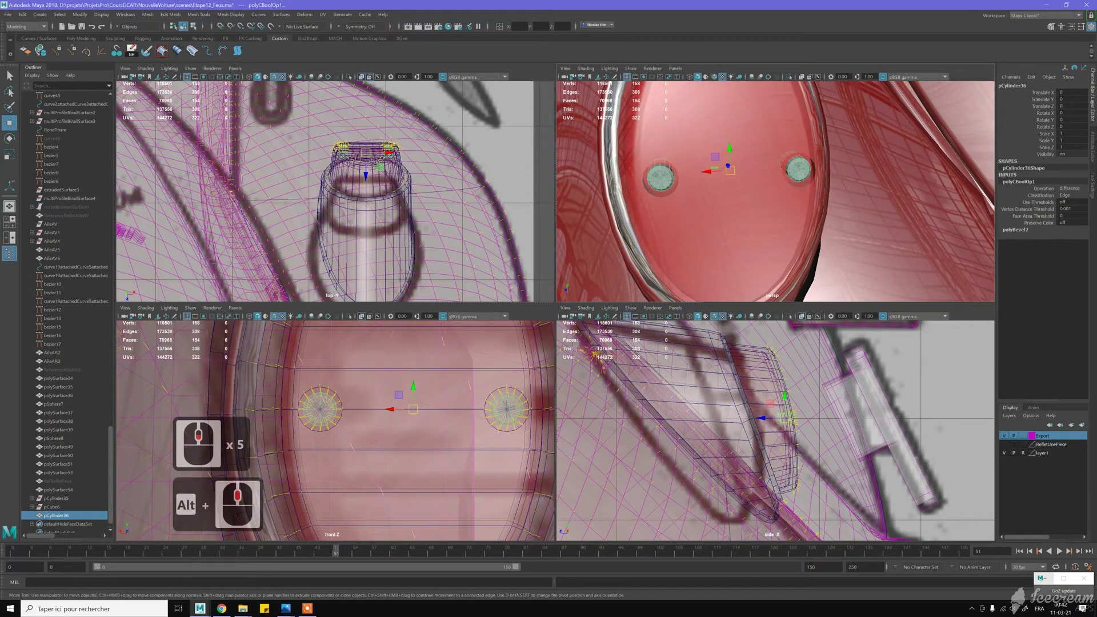
pyautogui.rightClick(708, 207)
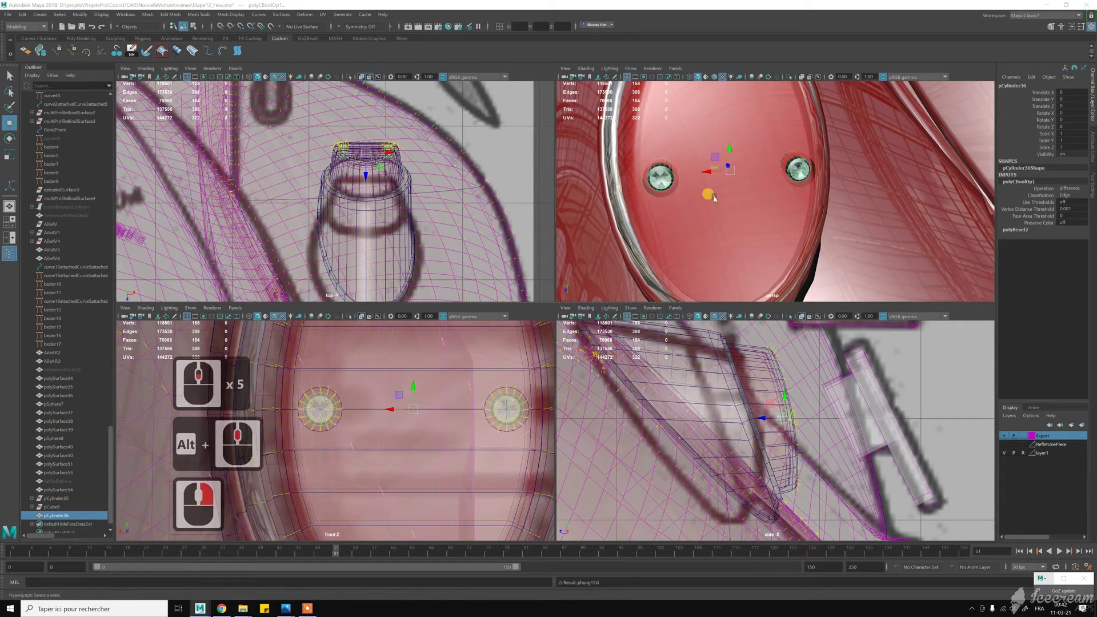
pyautogui.scroll(-9, 715, 198)
pyautogui.click(721, 171)
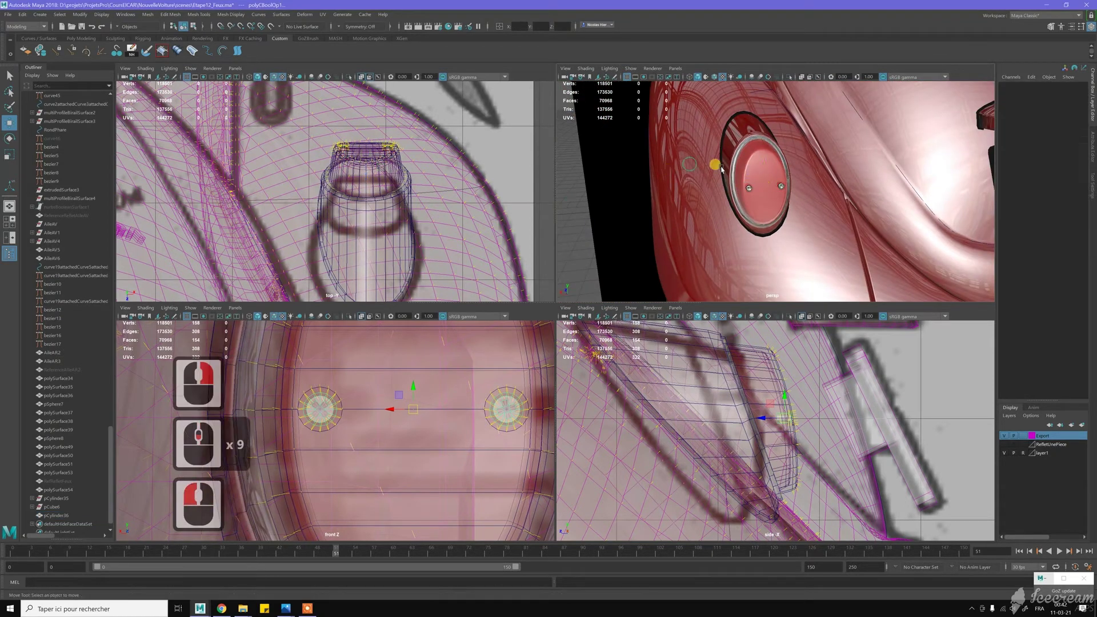
# - Delete all faces of the screw nearest the lamp's outer edge and enlarge the perspective view to a single pane
pyautogui.keyDown('alt'); pyautogui.moveTo(730, 176); pyautogui.dragTo(797, 246, button='right'); pyautogui.keyUp('alt')
pyautogui.keyDown('alt'); pyautogui.moveTo(797, 245); pyautogui.dragTo(825, 252); pyautogui.keyUp('alt')
pyautogui.scroll(4, 774, 180)
pyautogui.press('w')
pyautogui.click(798, 165)
pyautogui.scroll(2, 796, 165)
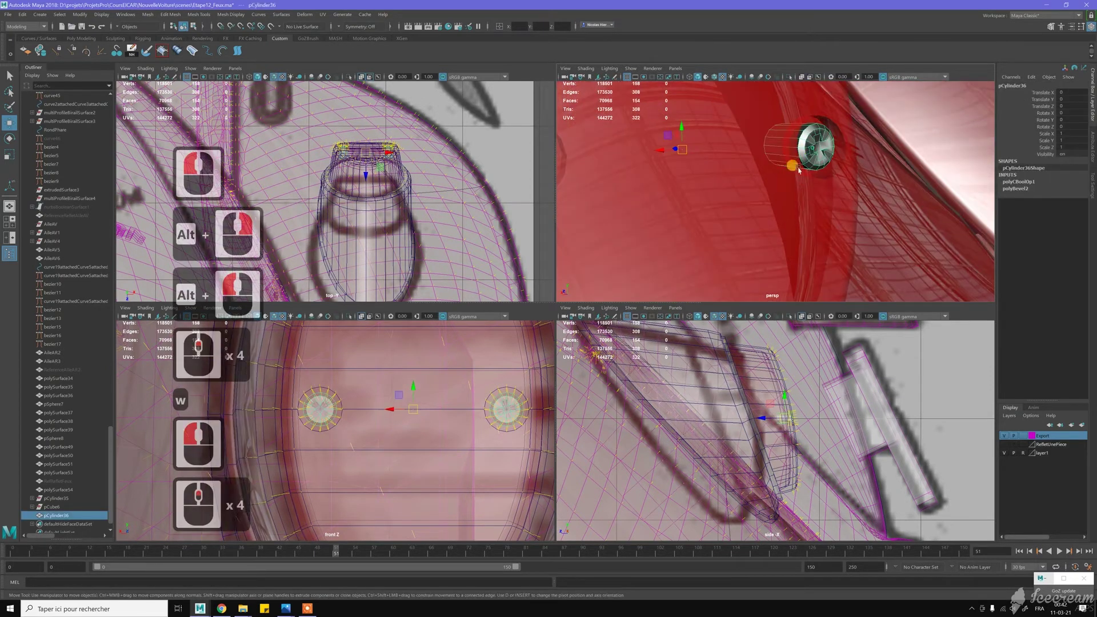
pyautogui.keyDown('alt'); pyautogui.moveTo(797, 166); pyautogui.dragTo(792, 179, button='middle'); pyautogui.keyUp('alt')
pyautogui.keyDown('alt'); pyautogui.scroll(2, 794, 176); pyautogui.keyUp('alt')
pyautogui.moveTo(809, 173); pyautogui.dragTo(808, 198, button='right')
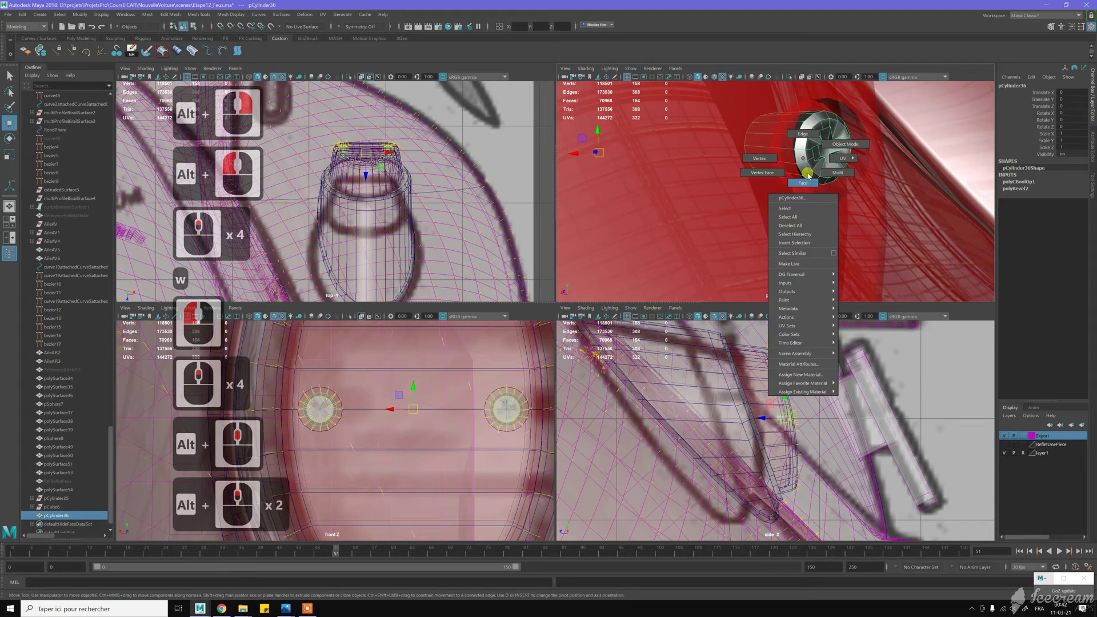
pyautogui.doubleClick(807, 173)
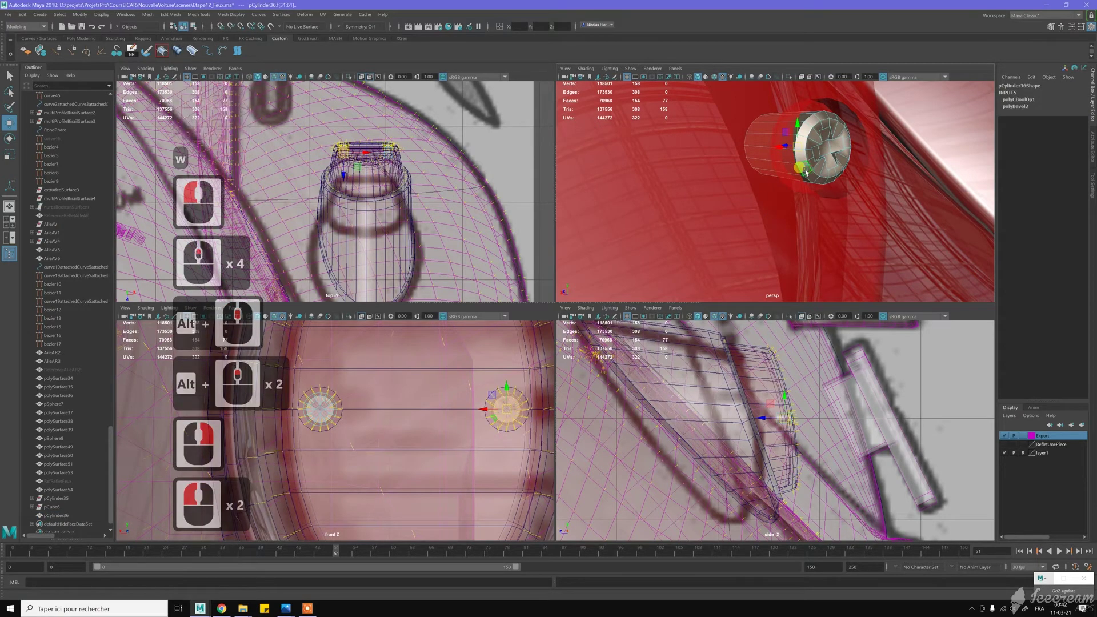
pyautogui.press('Delete')
pyautogui.scroll(-3, 751, 200)
pyautogui.keyDown('alt'); pyautogui.moveTo(751, 200); pyautogui.dragTo(723, 191, button='middle'); pyautogui.keyUp('alt')
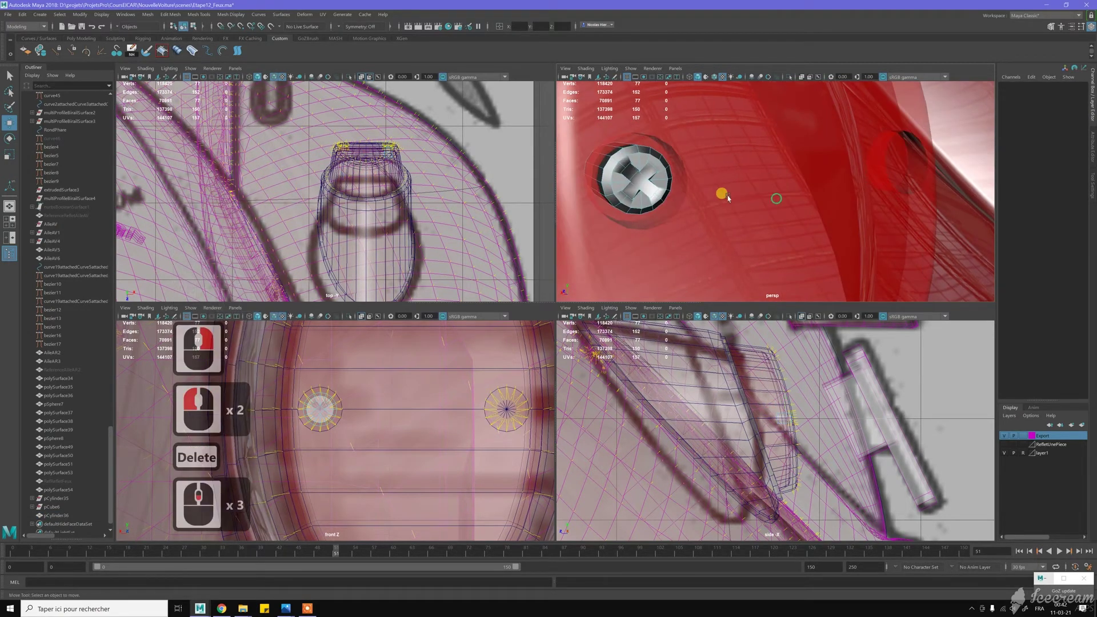
pyautogui.press('space')
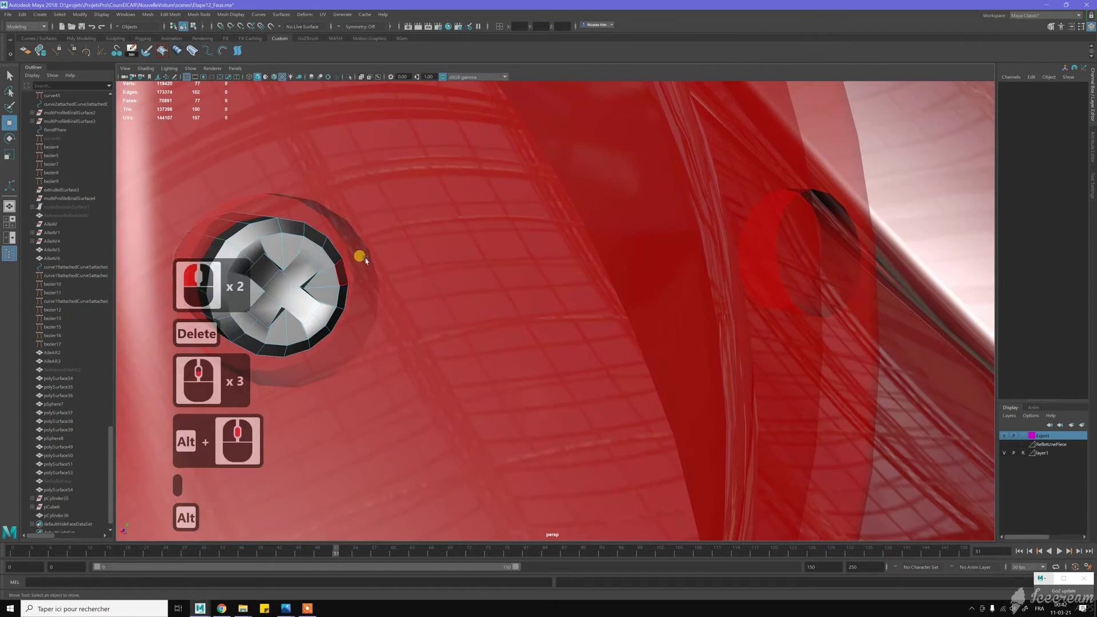
pyautogui.keyDown('alt'); pyautogui.moveTo(363, 253); pyautogui.dragTo(405, 252, button='middle'); pyautogui.keyUp('alt')
pyautogui.keyDown('alt'); pyautogui.moveTo(498, 238); pyautogui.dragTo(497, 228, button='middle'); pyautogui.keyUp('alt')
pyautogui.moveTo(497, 228); pyautogui.dragTo(520, 218, button='right')
pyautogui.click(512, 233)
pyautogui.keyDown('shift'); pyautogui.rightClick(512, 234); pyautogui.keyUp('shift')
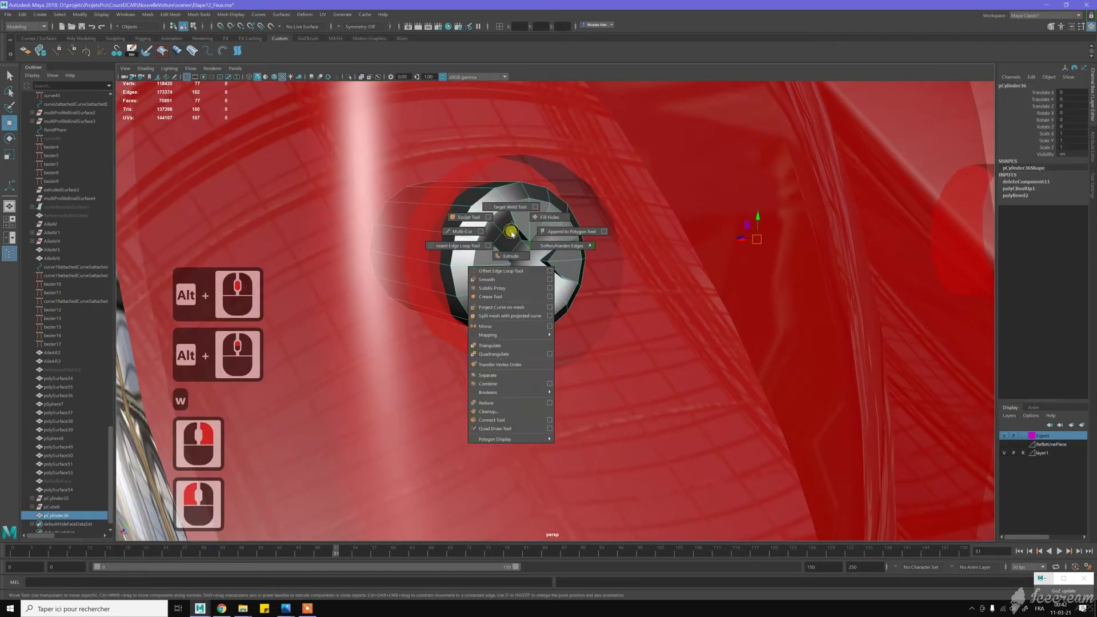
pyautogui.click(512, 211)
pyautogui.scroll(3, 503, 201)
pyautogui.keyDown('alt'); pyautogui.moveTo(543, 242); pyautogui.dragTo(537, 240); pyautogui.keyUp('alt')
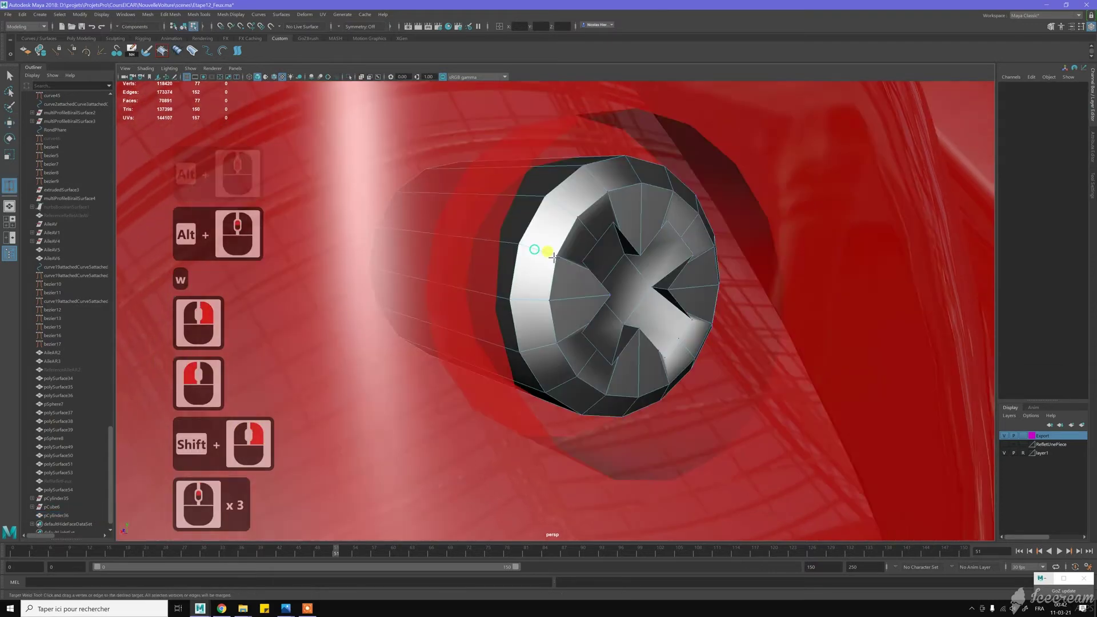
pyautogui.keyDown('alt'); pyautogui.scroll(3, 538, 254); pyautogui.keyUp('alt')
pyautogui.keyDown('alt'); pyautogui.moveTo(429, 282); pyautogui.dragTo(443, 274); pyautogui.keyUp('alt')
pyautogui.keyDown('alt'); pyautogui.scroll(1, 410, 303); pyautogui.keyUp('alt')
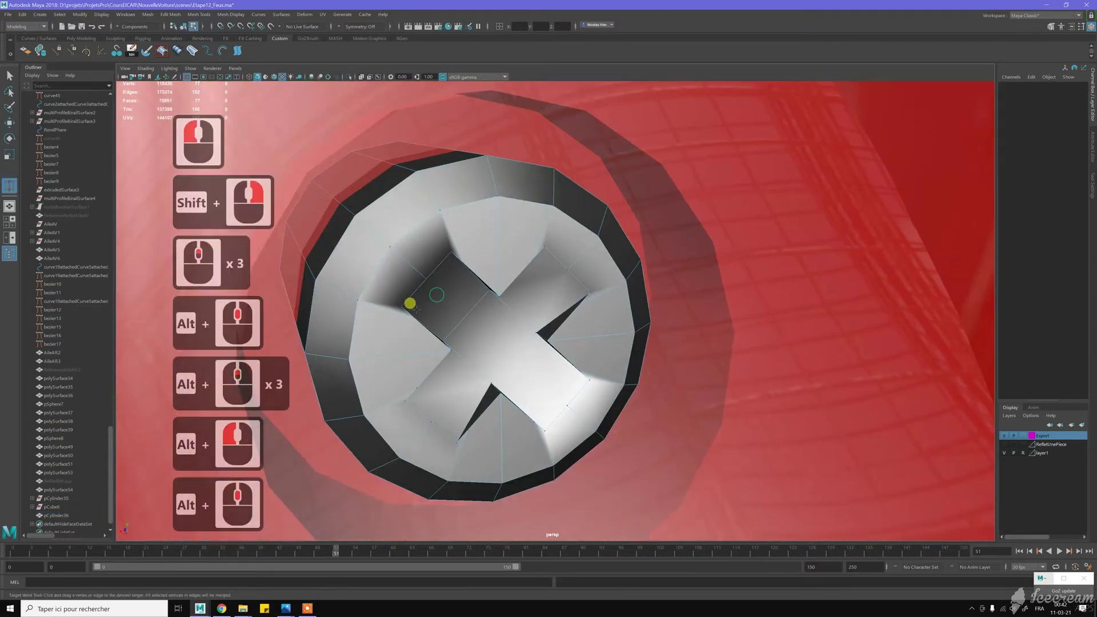
pyautogui.click(410, 323)
pyautogui.press('z')
pyautogui.press('z')
# - Select the remaining screw in object mode and isolate it in the perspective view
pyautogui.press('w')
pyautogui.moveTo(445, 213); pyautogui.dragTo(465, 198, button='right')
pyautogui.click(465, 198)
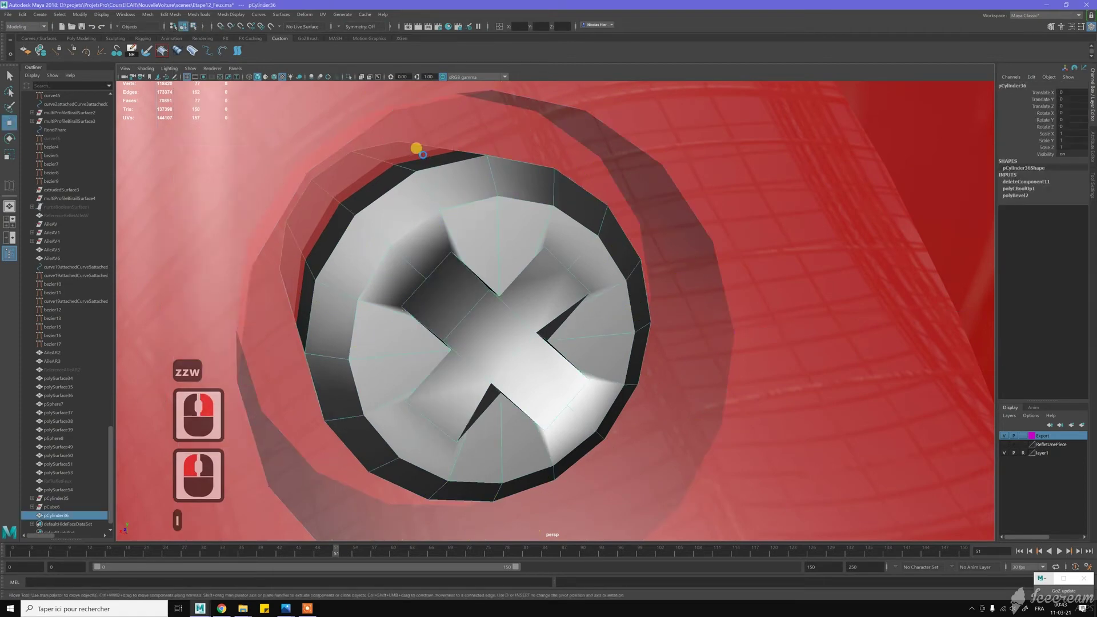
pyautogui.hotkey('ctrl', '1')
# - Use Target Weld to merge the loose head-face vertices around the cross recess with the nearby corner vertices
pyautogui.moveTo(441, 245); pyautogui.dragTo(443, 216, button='right')
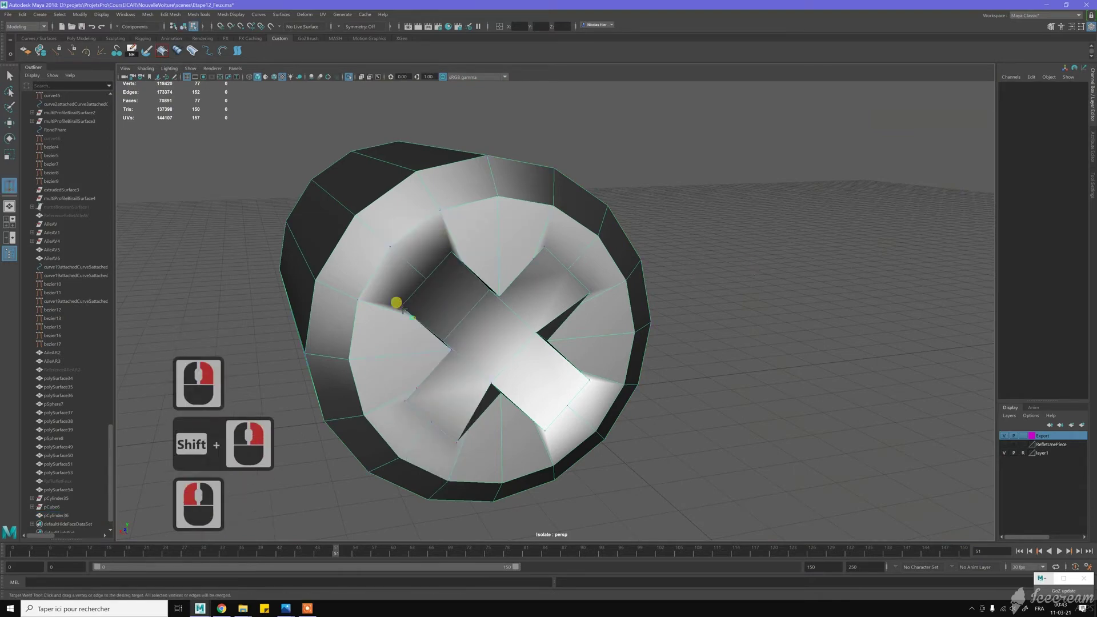
pyautogui.moveTo(396, 303); pyautogui.dragTo(393, 304)
pyautogui.moveTo(457, 248); pyautogui.dragTo(445, 239)
pyautogui.moveTo(531, 257)
pyautogui.mouseDown()
pyautogui.moveTo(534, 235)
pyautogui.moveTo(545, 246)
pyautogui.mouseUp()
pyautogui.moveTo(582, 291); pyautogui.dragTo(588, 289)
pyautogui.moveTo(584, 370); pyautogui.dragTo(502, 399)
pyautogui.moveTo(449, 442); pyautogui.dragTo(406, 402)
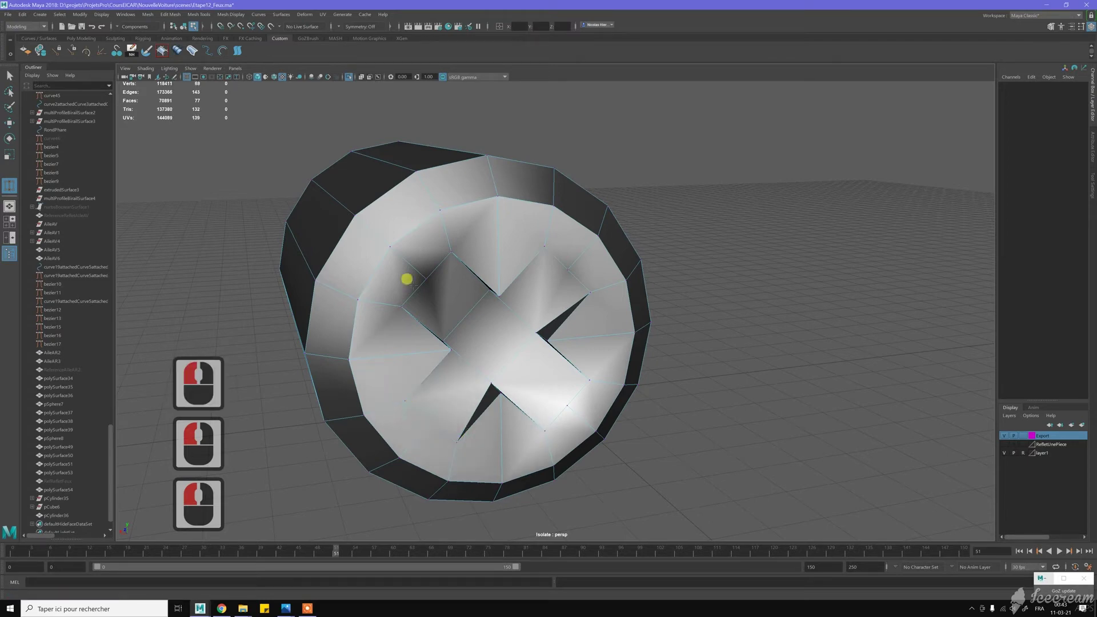
# - Target-weld the mid-edge vertices at the ends of the cross arms onto their adjacent corner vertices
pyautogui.moveTo(425, 275); pyautogui.dragTo(452, 251)
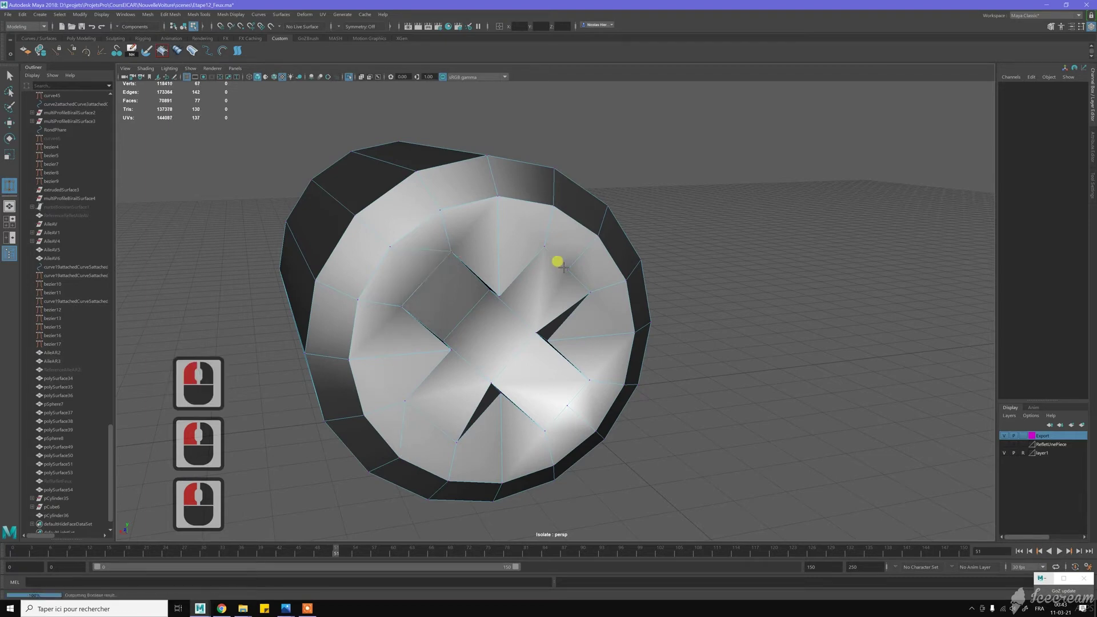
pyautogui.moveTo(567, 269); pyautogui.dragTo(586, 283)
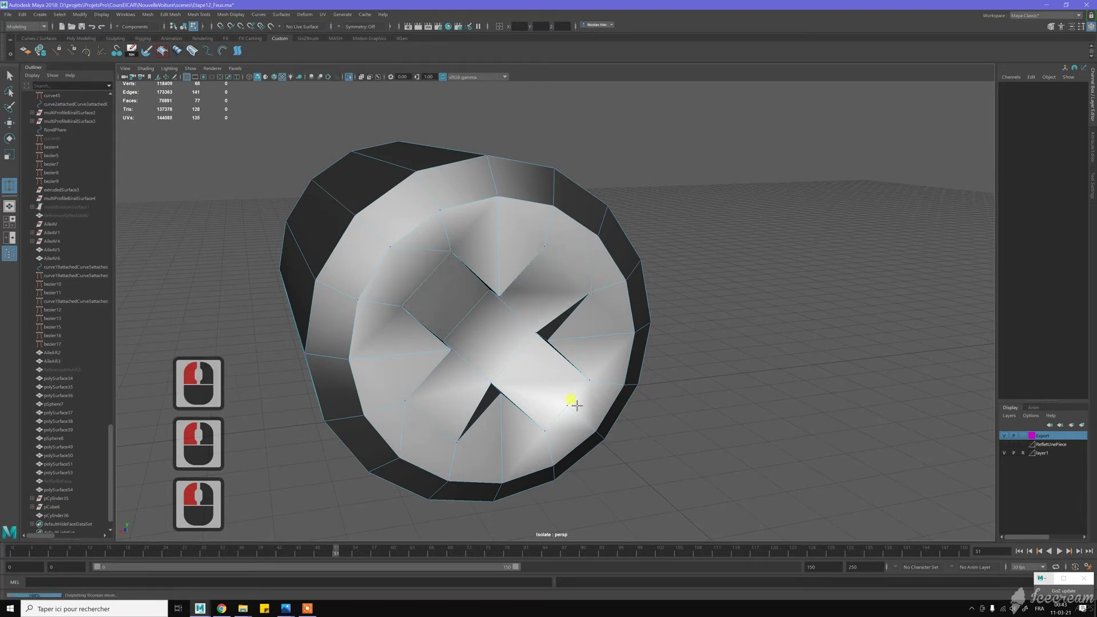
pyautogui.moveTo(567, 405); pyautogui.dragTo(541, 428)
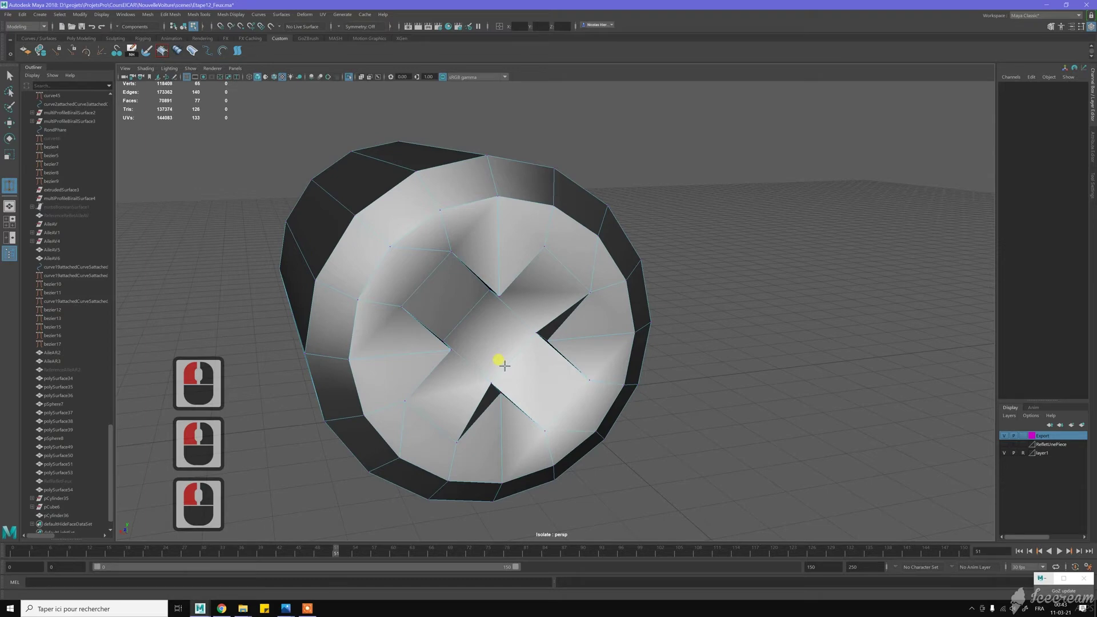
# - Select the border edges of all four arms of the cross recess and harden them
pyautogui.press('w')
pyautogui.moveTo(509, 276); pyautogui.dragTo(516, 298, button='right')
pyautogui.keyDown('alt'); pyautogui.moveTo(518, 296); pyautogui.dragTo(522, 342); pyautogui.keyUp('alt')
pyautogui.keyDown('alt'); pyautogui.moveTo(522, 343); pyautogui.dragTo(507, 186, button='middle'); pyautogui.keyUp('alt')
pyautogui.click(505, 163)
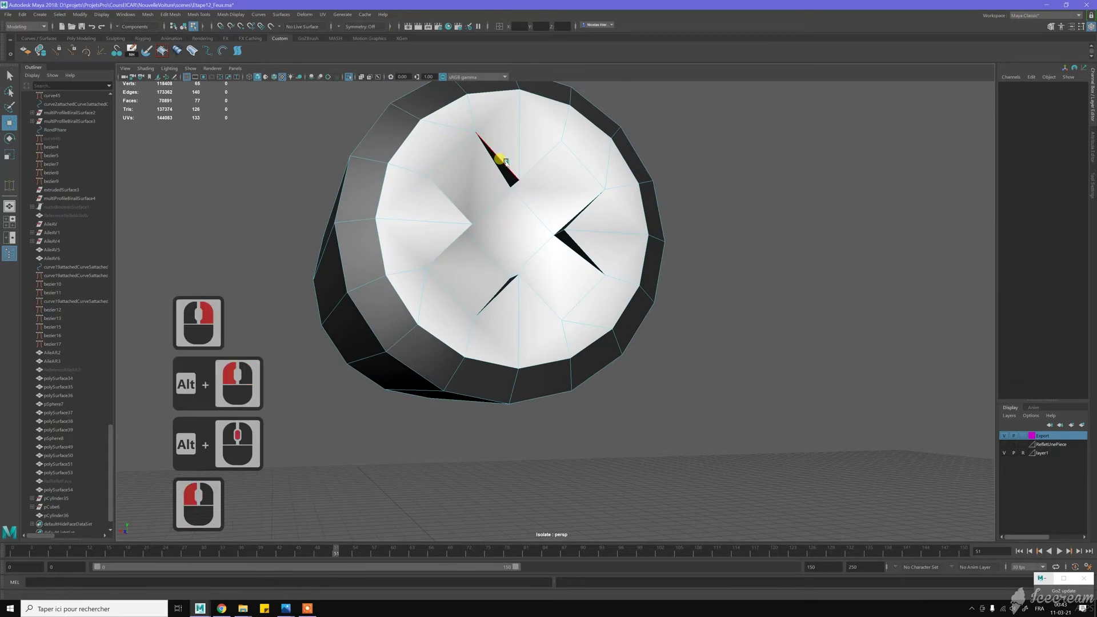
pyautogui.doubleClick(505, 163)
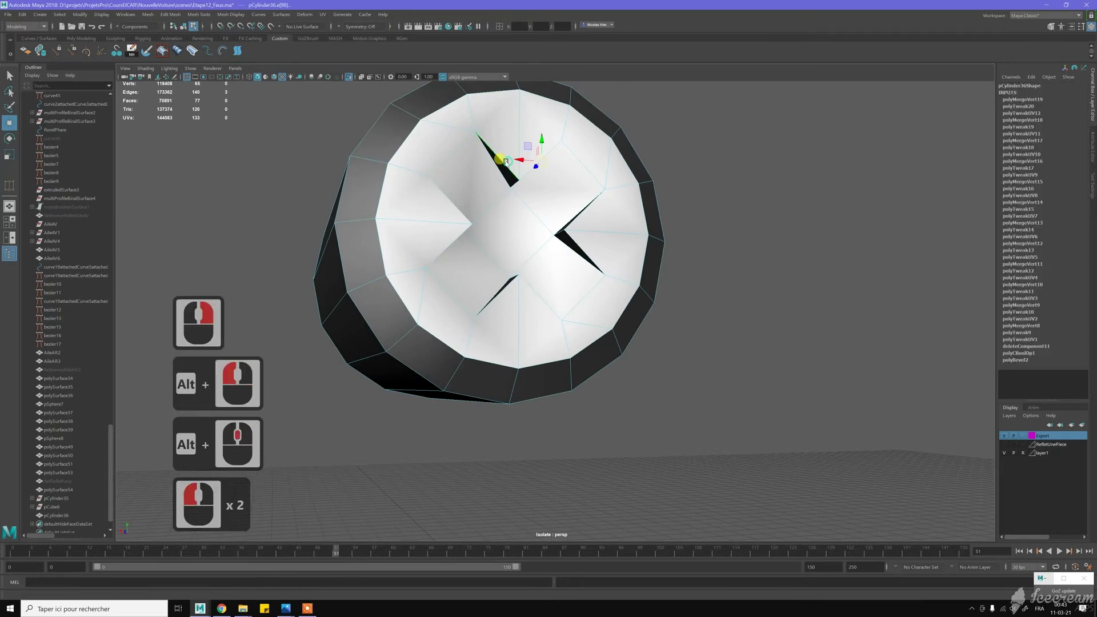
pyautogui.keyDown('shift'); pyautogui.doubleClick(583, 205); pyautogui.keyUp('shift')
pyautogui.press('z')
pyautogui.keyDown('alt'); pyautogui.moveTo(634, 227); pyautogui.dragTo(646, 253); pyautogui.keyUp('alt')
pyautogui.keyDown('alt'); pyautogui.moveTo(646, 253); pyautogui.dragTo(650, 277, button='middle'); pyautogui.keyUp('alt')
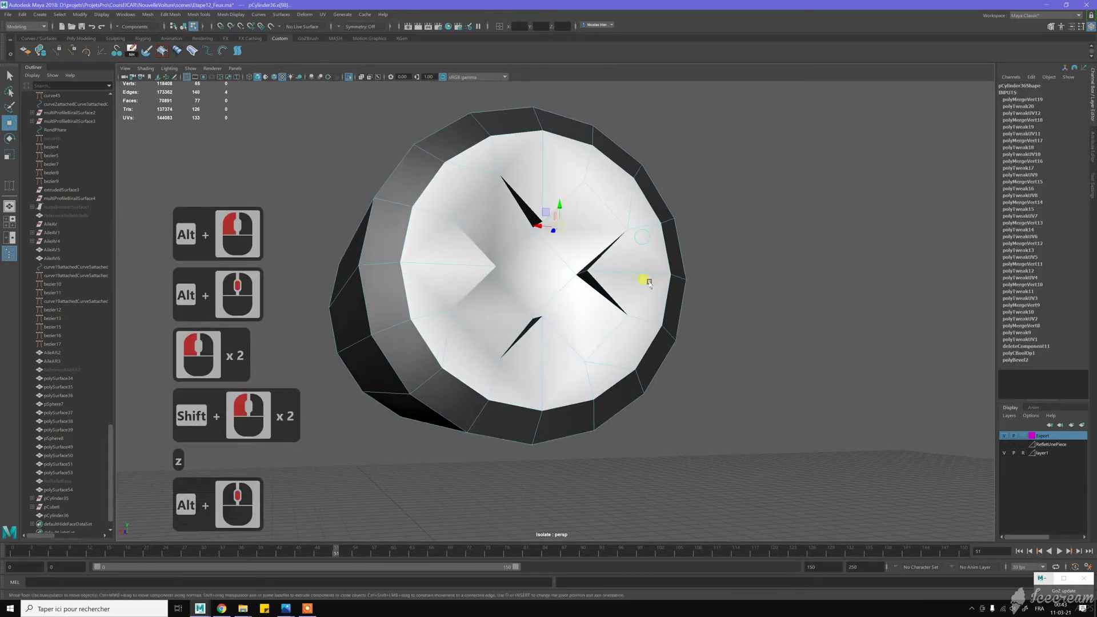
pyautogui.keyDown('alt'); pyautogui.moveTo(650, 277); pyautogui.dragTo(623, 284, button='right'); pyautogui.keyUp('alt')
pyautogui.keyDown('shift'); pyautogui.doubleClick(618, 281); pyautogui.keyUp('shift')
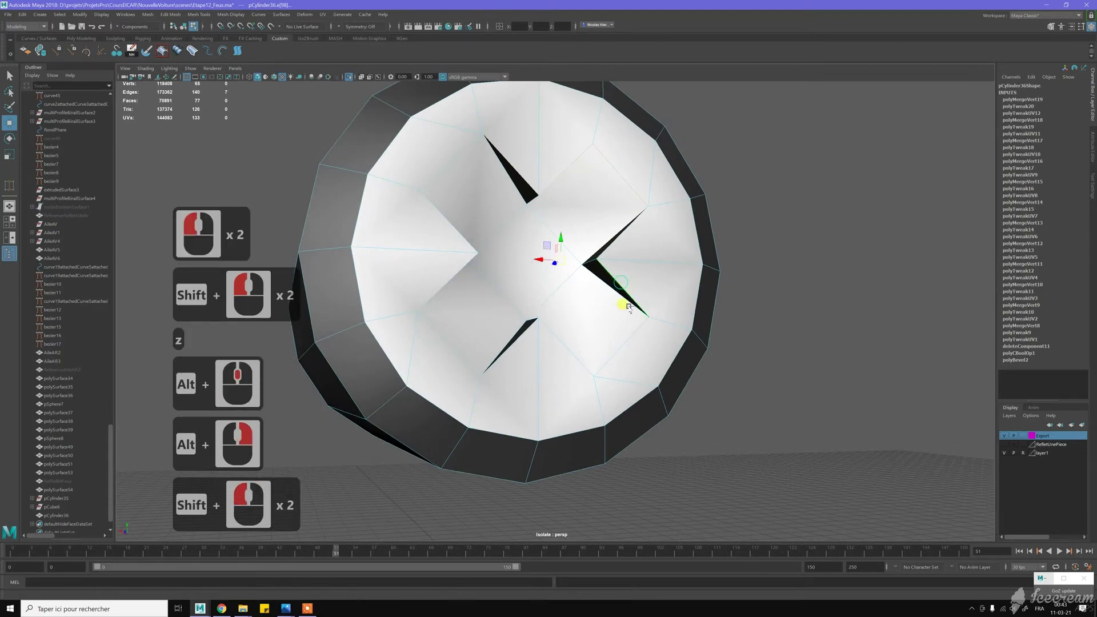
pyautogui.keyDown('shift'); pyautogui.doubleClick(559, 350); pyautogui.keyUp('shift')
pyautogui.keyDown('shift'); pyautogui.doubleClick(558, 348); pyautogui.keyUp('shift')
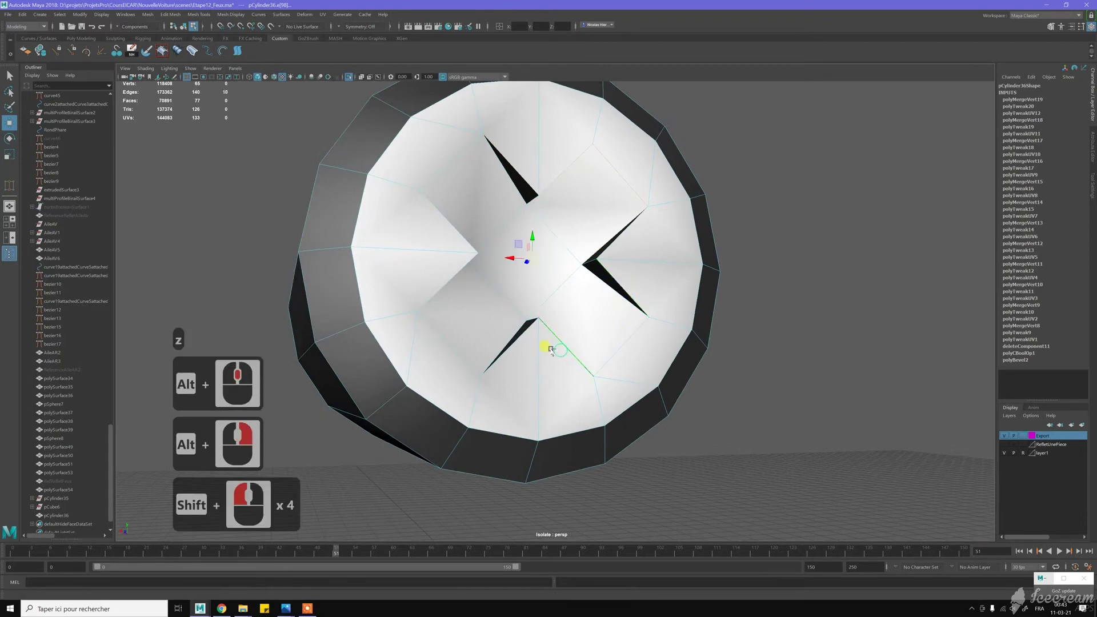
pyautogui.keyDown('shift'); pyautogui.click(444, 273); pyautogui.keyUp('shift')
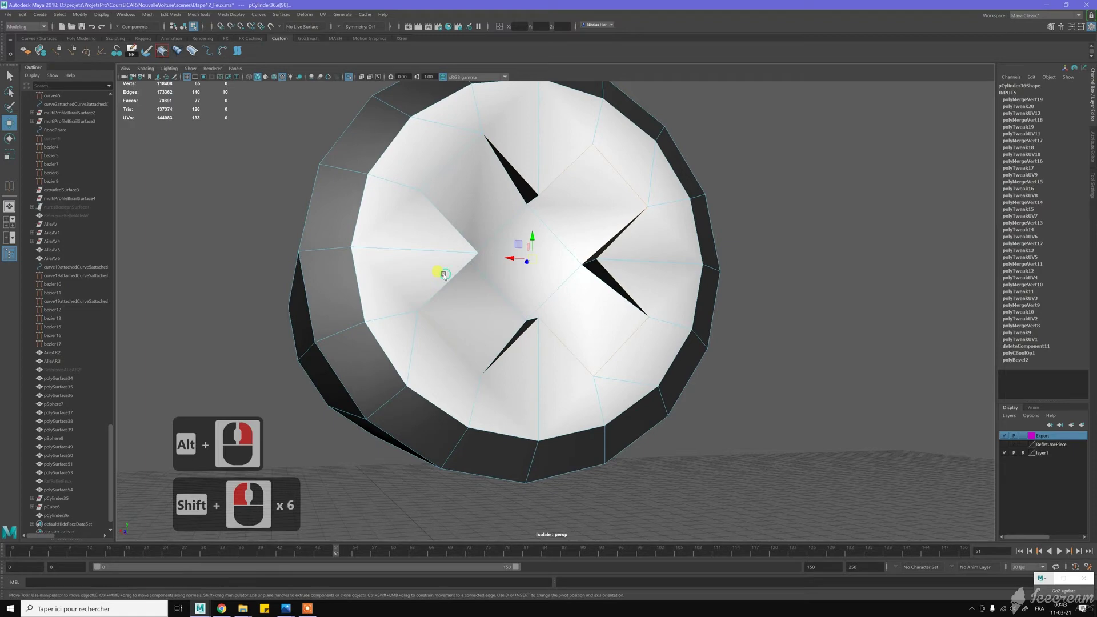
pyautogui.keyDown('shift'); pyautogui.doubleClick(435, 206); pyautogui.keyUp('shift')
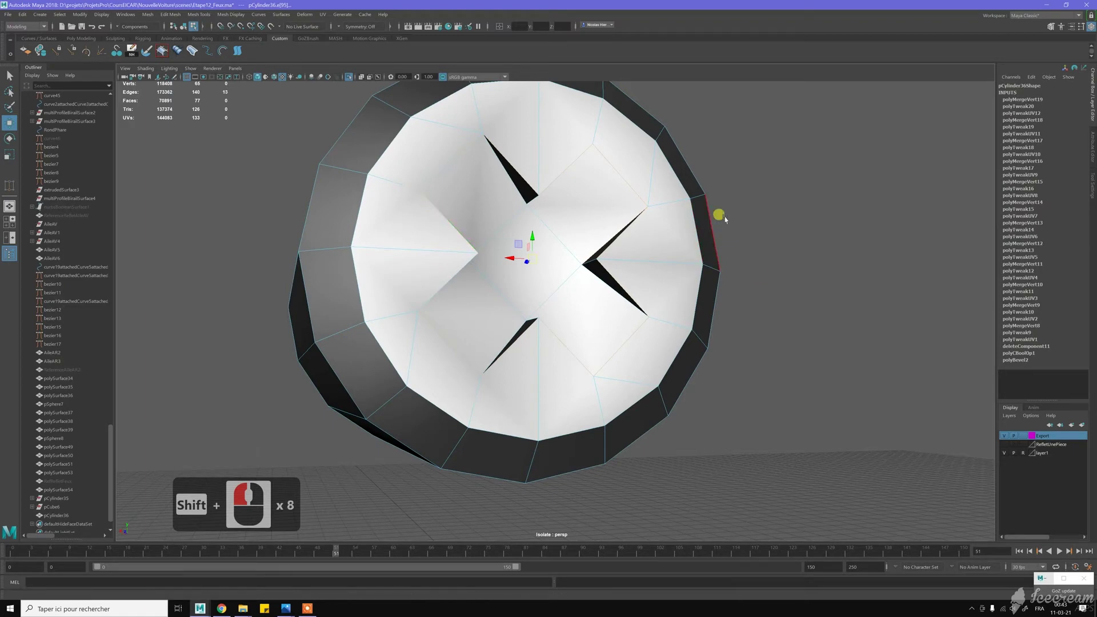
pyautogui.keyDown('shift'); pyautogui.moveTo(727, 218); pyautogui.dragTo(788, 236, button='right'); pyautogui.keyUp('shift')
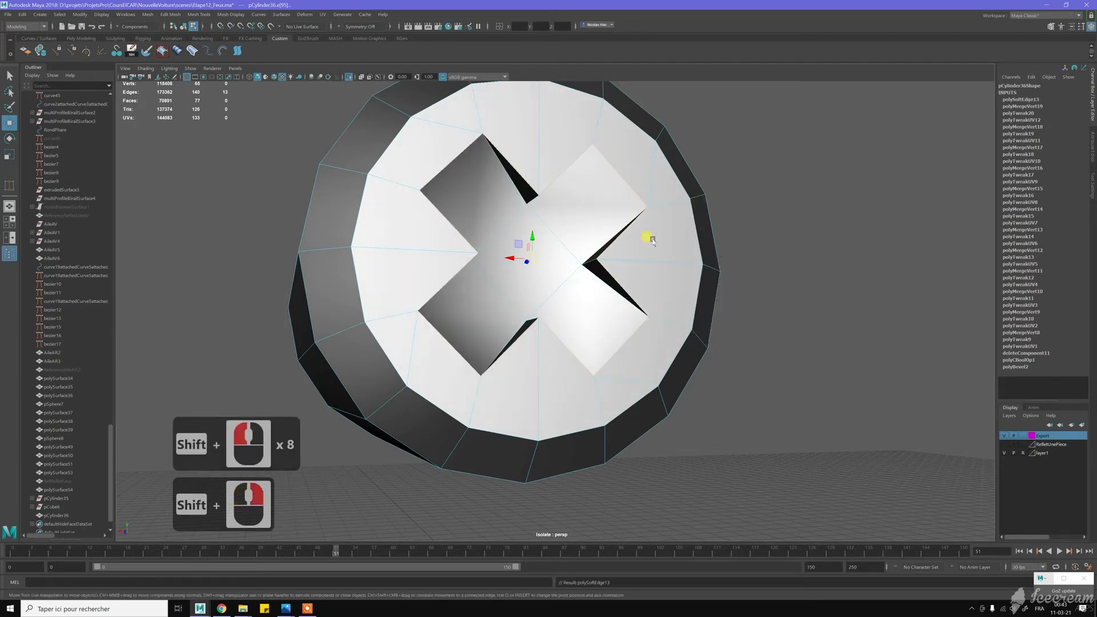
# - Shorten the screw by moving all vertices of its back end close to the head
pyautogui.scroll(-3, 616, 257)
pyautogui.keyDown('alt'); pyautogui.moveTo(616, 258); pyautogui.dragTo(587, 256); pyautogui.keyUp('alt')
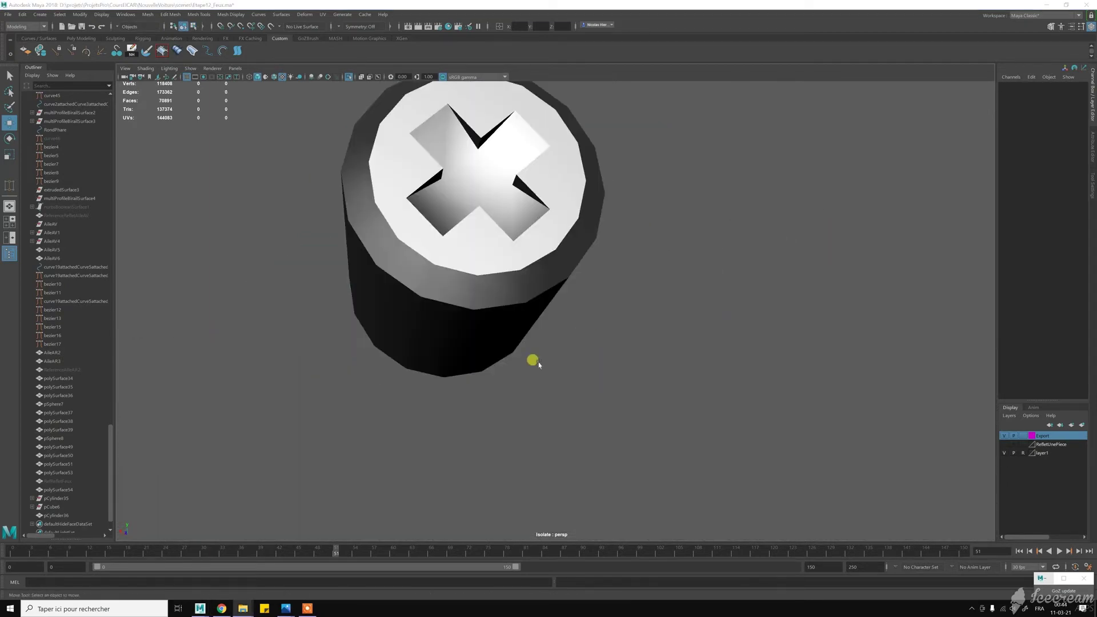
pyautogui.keyDown('alt'); pyautogui.moveTo(540, 343); pyautogui.dragTo(502, 313, button='right'); pyautogui.keyUp('alt')
pyautogui.keyDown('alt'); pyautogui.moveTo(503, 315); pyautogui.dragTo(519, 314); pyautogui.keyUp('alt')
pyautogui.keyDown('alt'); pyautogui.moveTo(657, 336); pyautogui.dragTo(612, 301, button='middle'); pyautogui.keyUp('alt')
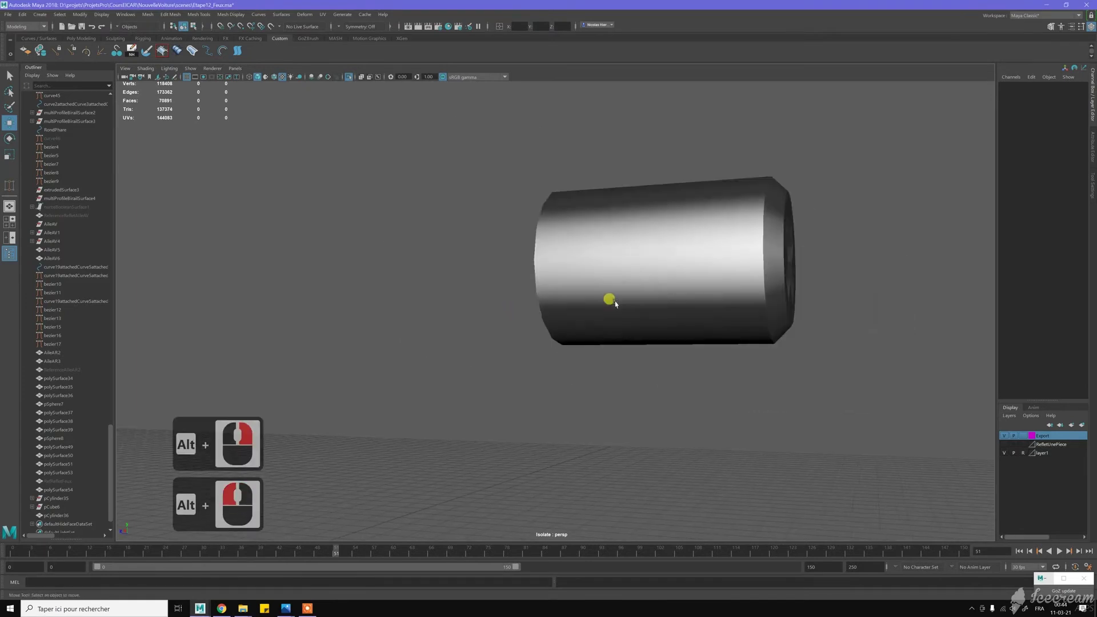
pyautogui.keyDown('alt'); pyautogui.moveTo(612, 301); pyautogui.dragTo(619, 301, button='right'); pyautogui.keyUp('alt')
pyautogui.keyDown('alt'); pyautogui.moveTo(619, 301); pyautogui.dragTo(651, 265); pyautogui.keyUp('alt')
pyautogui.press('w')
pyautogui.moveTo(657, 267); pyautogui.dragTo(636, 258, button='right')
pyautogui.moveTo(568, 196); pyautogui.dragTo(663, 395)
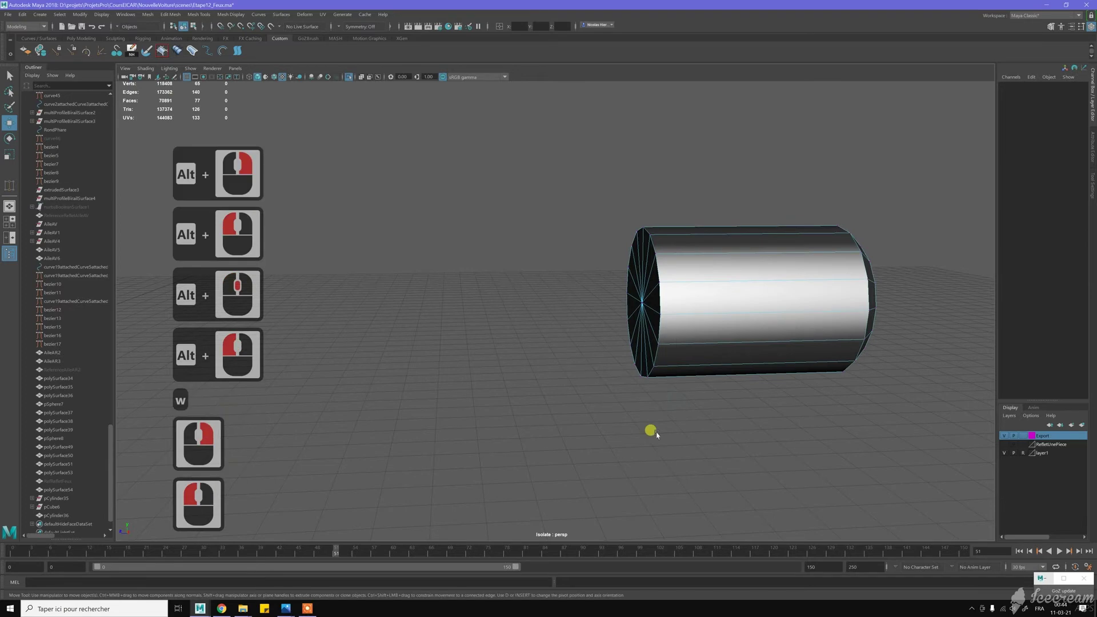
pyautogui.keyDown('alt'); pyautogui.moveTo(635, 435); pyautogui.dragTo(632, 421); pyautogui.keyUp('alt')
pyautogui.press('w')
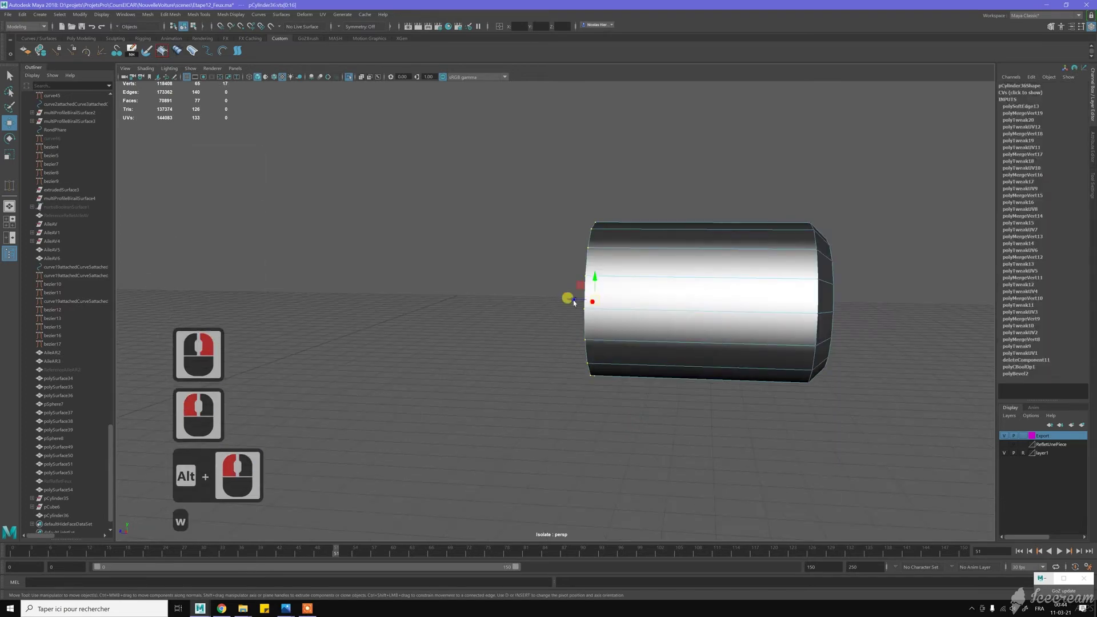
pyautogui.moveTo(625, 298); pyautogui.dragTo(810, 271)
# - Select all radial edges of the screw's back face and connect them with a ring of edges at slide 0.5
pyautogui.press('w')
pyautogui.moveTo(811, 269); pyautogui.dragTo(811, 254, button='right')
pyautogui.keyDown('alt'); pyautogui.moveTo(793, 278); pyautogui.dragTo(805, 263); pyautogui.keyUp('alt')
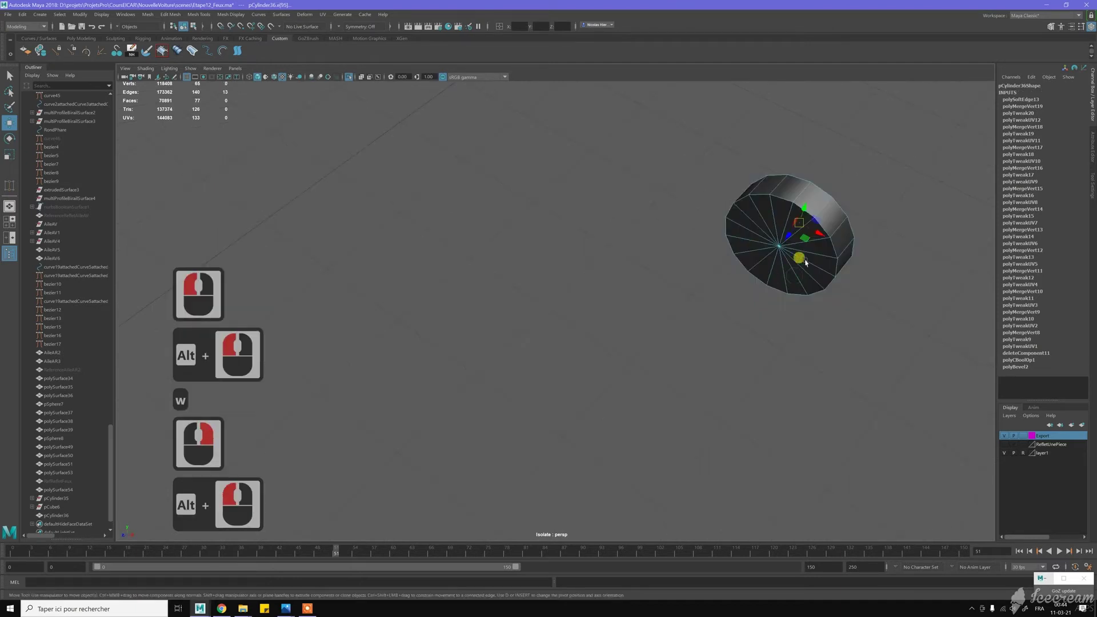
pyautogui.scroll(3, 805, 262)
pyautogui.keyDown('alt'); pyautogui.moveTo(805, 263); pyautogui.dragTo(683, 304, button='middle'); pyautogui.keyUp('alt')
pyautogui.keyDown('alt'); pyautogui.scroll(3, 714, 292); pyautogui.keyUp('alt')
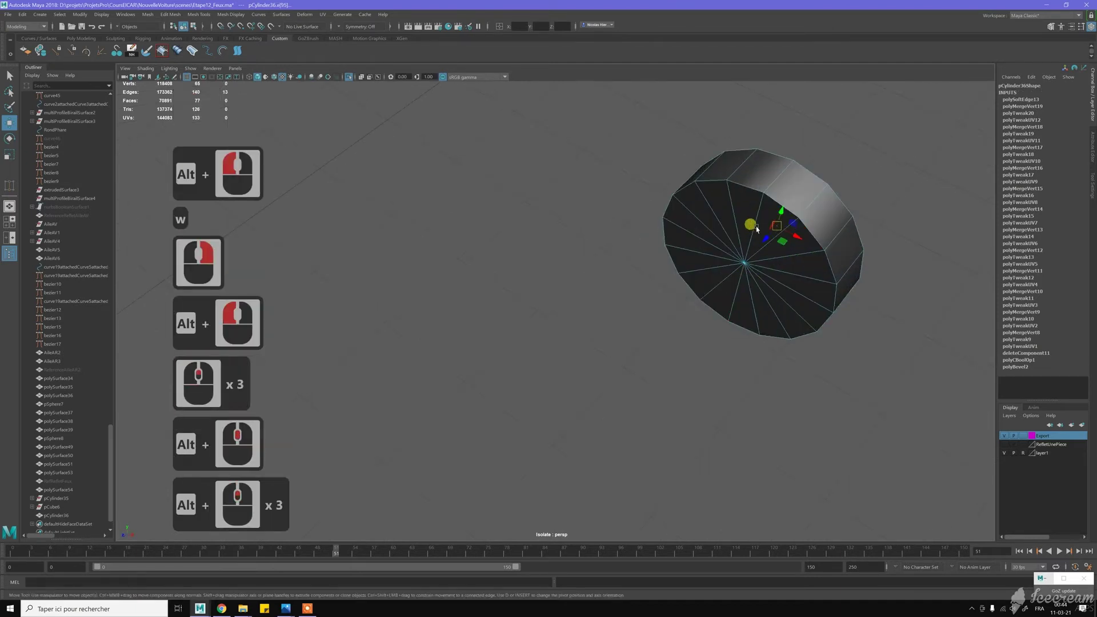
pyautogui.click(736, 216)
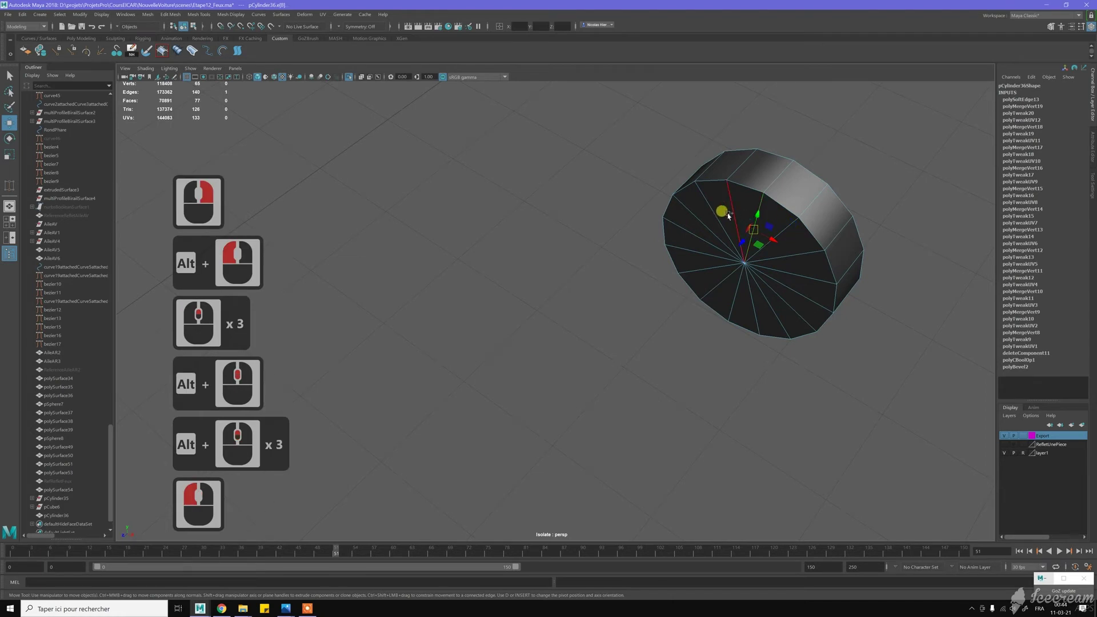
pyautogui.keyDown('shift'); pyautogui.click(708, 216); pyautogui.keyUp('shift')
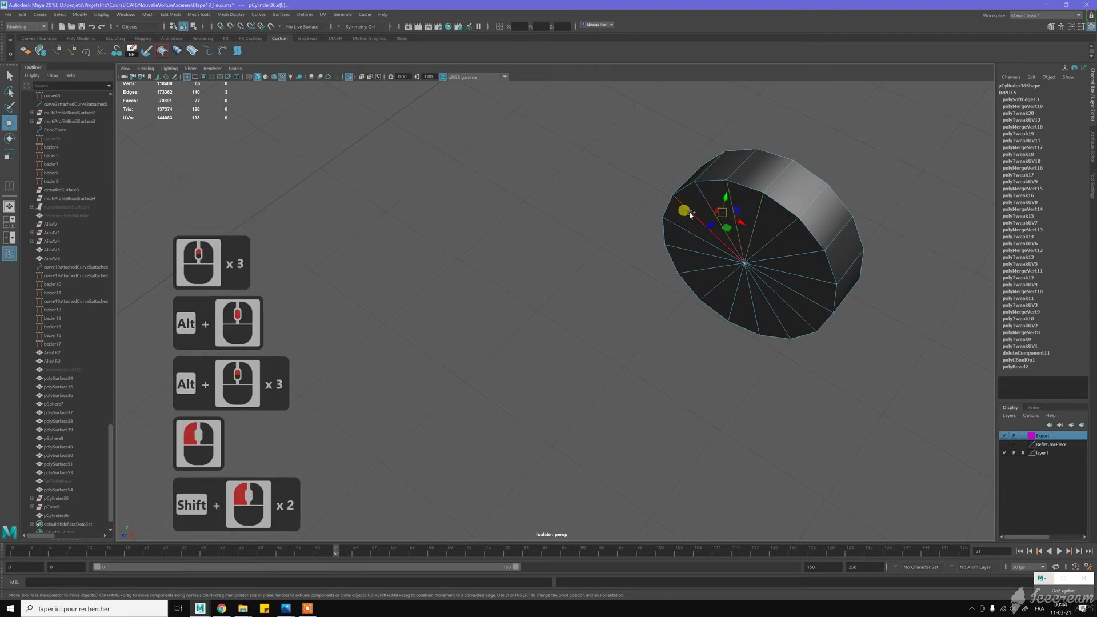
pyautogui.keyDown('shift'); pyautogui.click(679, 227); pyautogui.keyUp('shift')
pyautogui.keyDown('shift'); pyautogui.click(678, 246); pyautogui.keyUp('shift')
pyautogui.keyDown('shift'); pyautogui.click(690, 271); pyautogui.keyUp('shift')
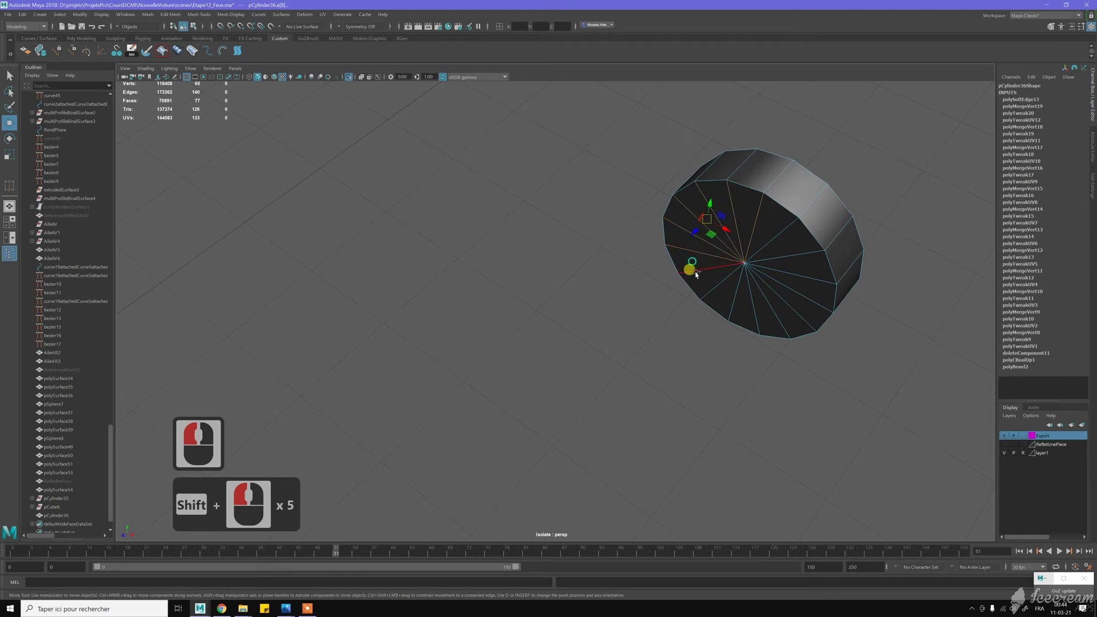
pyautogui.keyDown('shift'); pyautogui.click(707, 288); pyautogui.keyUp('shift')
pyautogui.keyDown('shift'); pyautogui.click(725, 300); pyautogui.keyUp('shift')
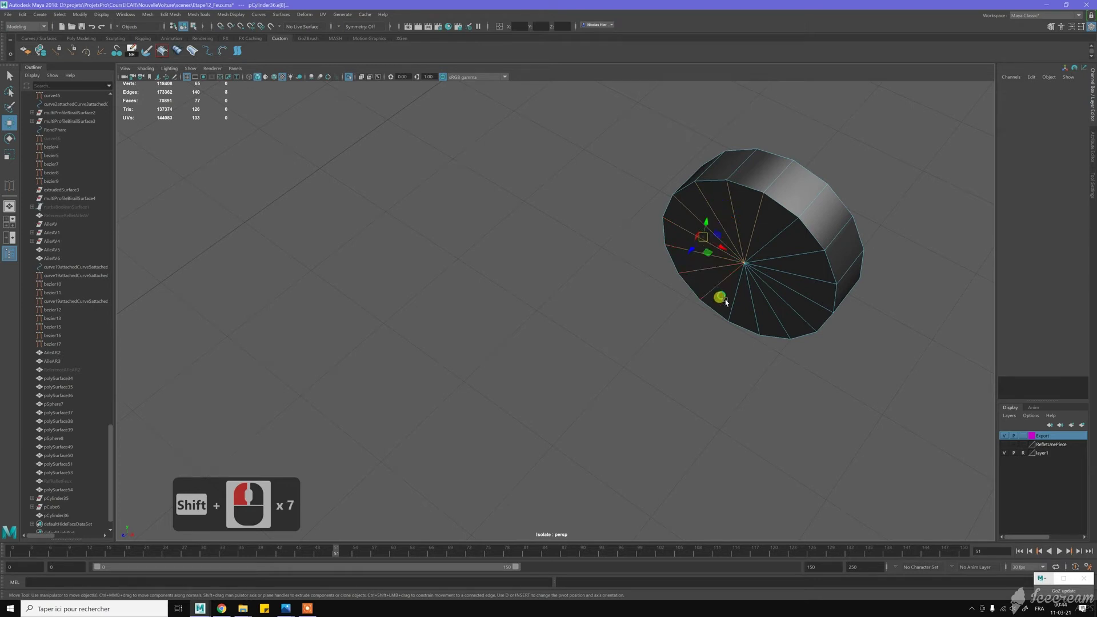
pyautogui.keyDown('shift'); pyautogui.click(760, 307); pyautogui.keyUp('shift')
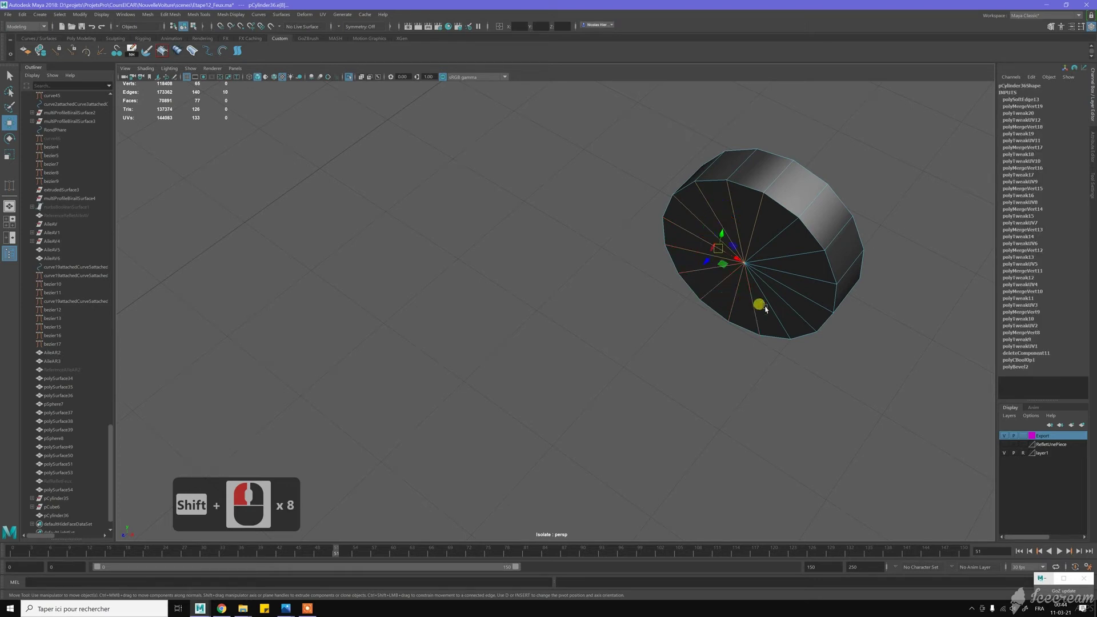
pyautogui.keyDown('shift'); pyautogui.click(791, 309); pyautogui.keyUp('shift')
pyautogui.keyDown('shift'); pyautogui.click(801, 299); pyautogui.keyUp('shift')
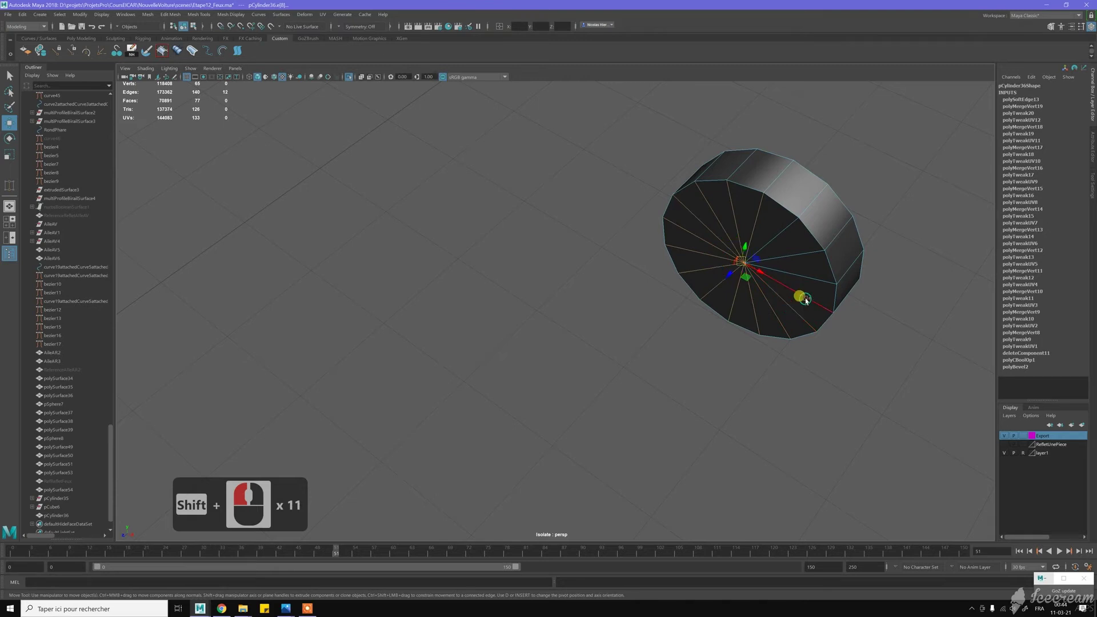
pyautogui.keyDown('shift'); pyautogui.click(816, 277); pyautogui.keyUp('shift')
pyautogui.keyDown('shift'); pyautogui.click(794, 247); pyautogui.keyUp('shift')
pyautogui.keyDown('shift'); pyautogui.click(793, 239); pyautogui.keyUp('shift')
pyautogui.keyDown('shift'); pyautogui.click(783, 233); pyautogui.keyUp('shift')
pyautogui.keyDown('shift'); pyautogui.rightClick(757, 225); pyautogui.keyUp('shift')
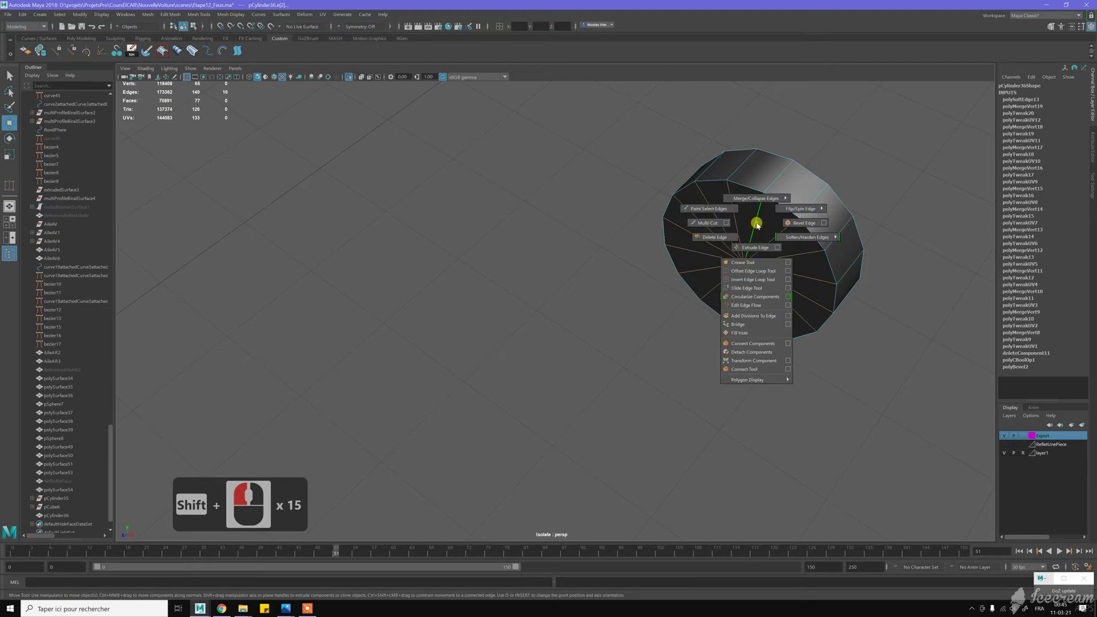
pyautogui.keyDown('shift'); pyautogui.moveTo(753, 330); pyautogui.dragTo(758, 369, button='right'); pyautogui.keyUp('shift')
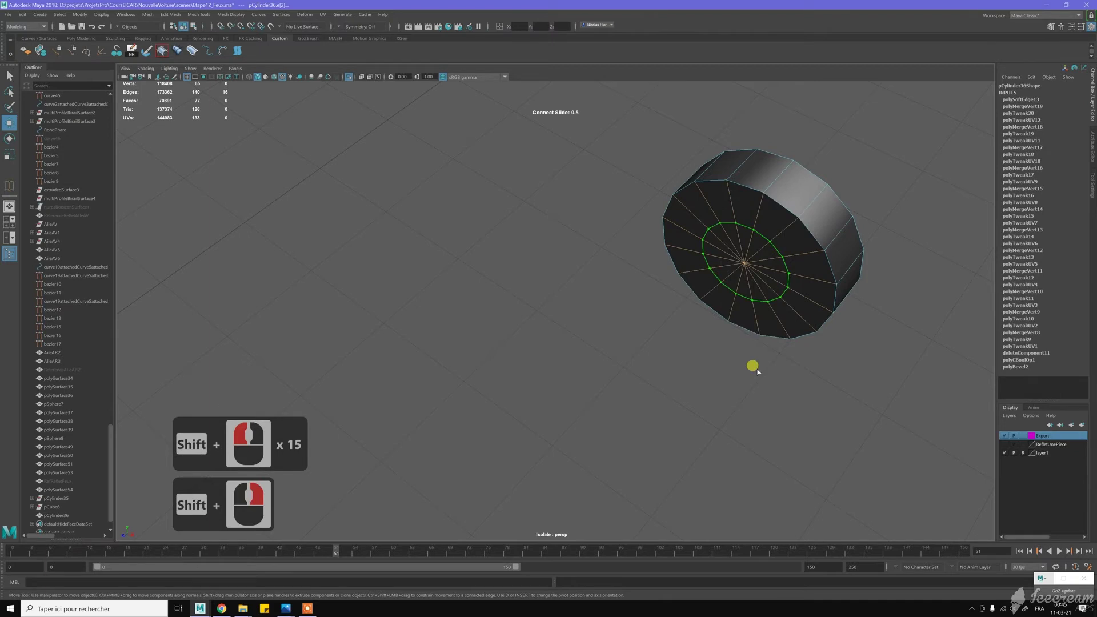
pyautogui.press('w')
# - Select the faces inside the new ring on the back face and extrude them backwards into a long screw shank
pyautogui.scroll(2, 727, 258)
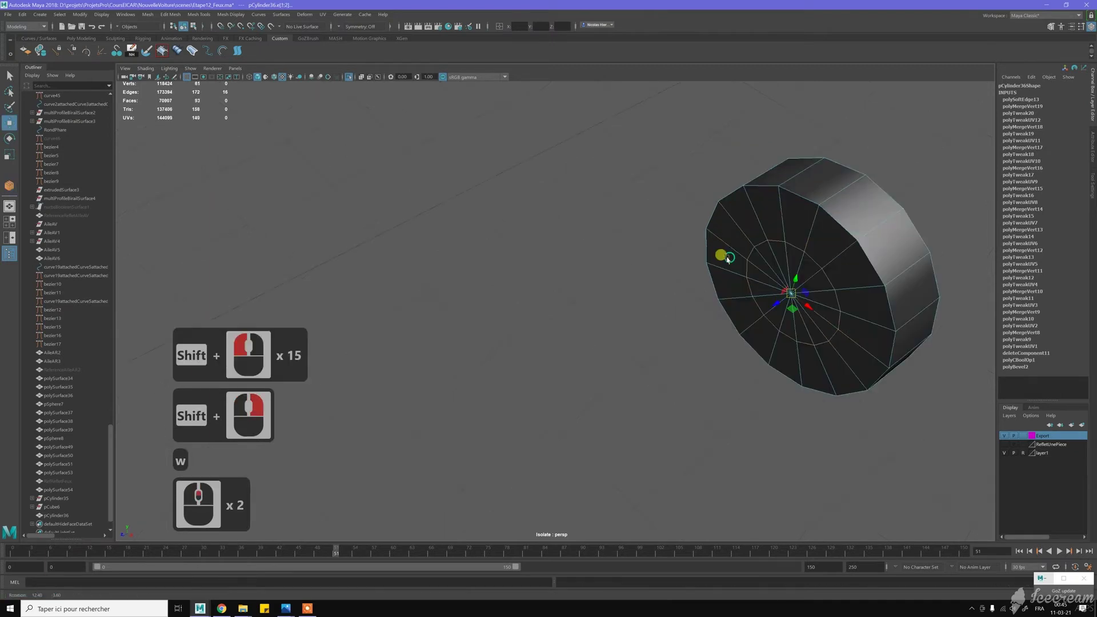
pyautogui.keyDown('alt'); pyautogui.moveTo(728, 276); pyautogui.dragTo(698, 265); pyautogui.keyUp('alt')
pyautogui.keyDown('alt'); pyautogui.moveTo(698, 264); pyautogui.dragTo(712, 245, button='middle'); pyautogui.keyUp('alt')
pyautogui.press('w')
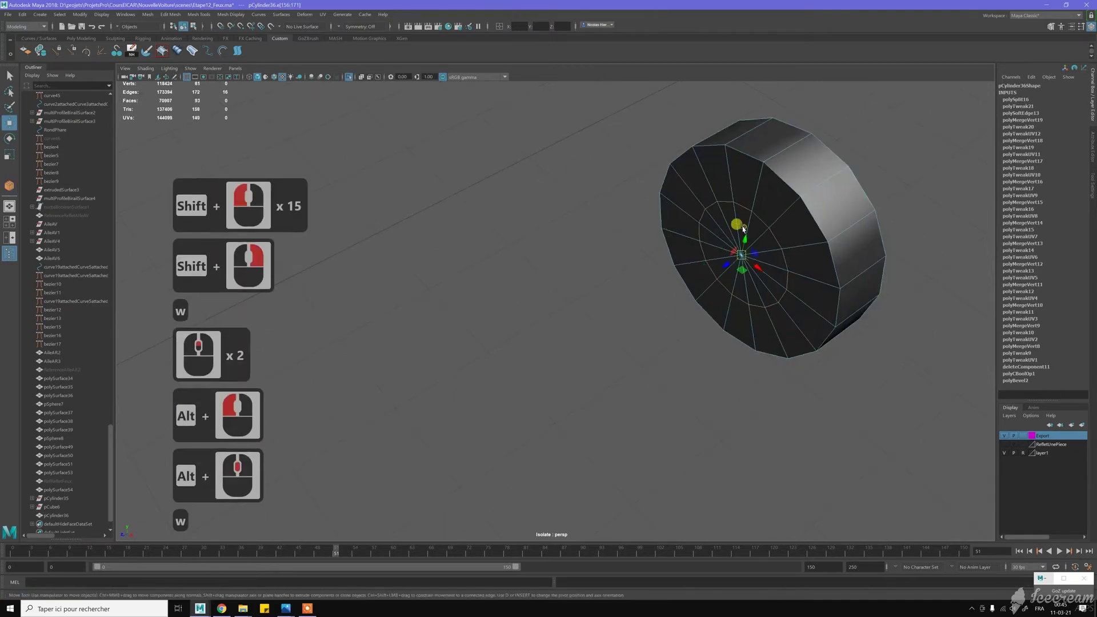
pyautogui.moveTo(745, 228); pyautogui.dragTo(775, 210)
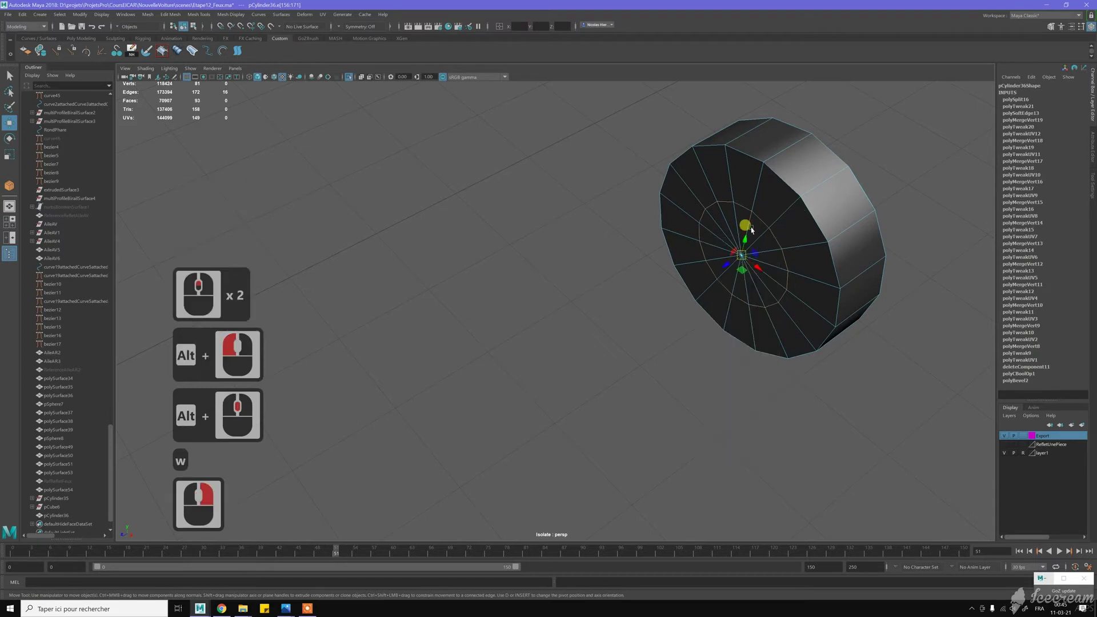
pyautogui.click(778, 214)
pyautogui.keyDown('shift'); pyautogui.doubleClick(789, 225); pyautogui.keyUp('shift')
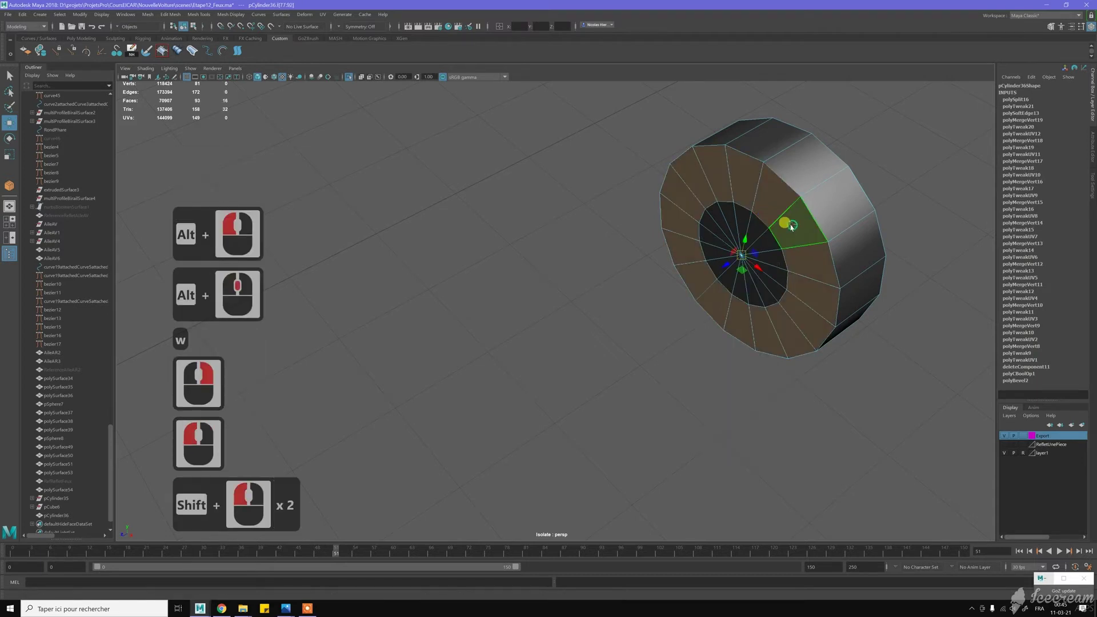
pyautogui.hotkey('shift', '.')
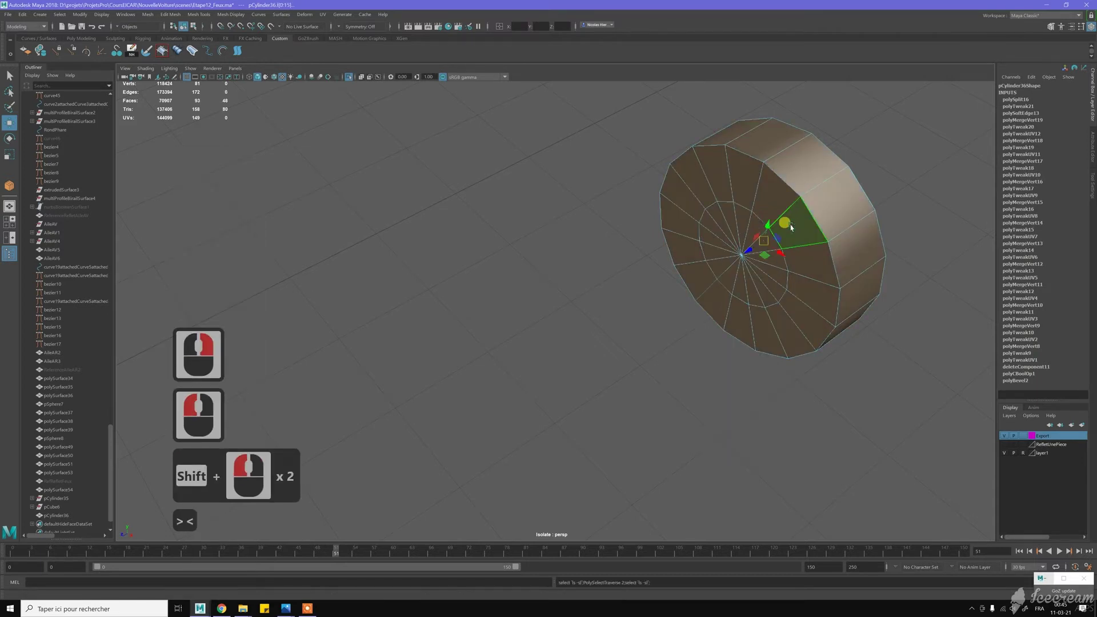
pyautogui.hotkey('shift', ',')
pyautogui.keyDown('shift'); pyautogui.moveTo(735, 277); pyautogui.dragTo(246, 469); pyautogui.keyUp('shift')
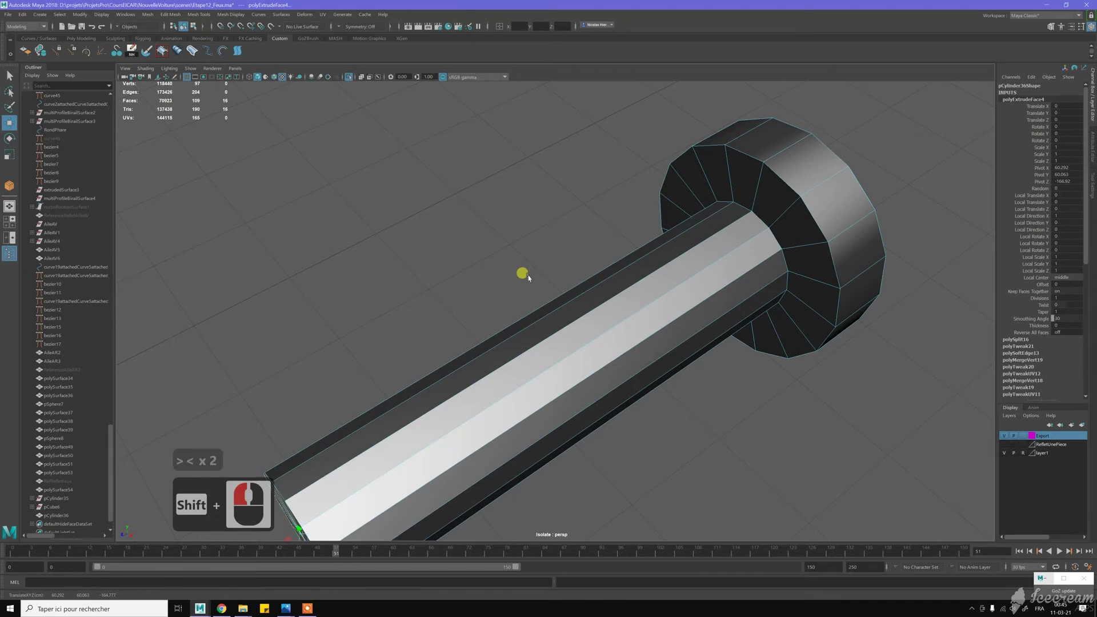
# - Select the side faces of the shank and scale them slightly thicker without changing the shank's length
pyautogui.scroll(-6, 568, 255)
pyautogui.keyDown('alt'); pyautogui.moveTo(568, 255); pyautogui.dragTo(571, 255); pyautogui.keyUp('alt')
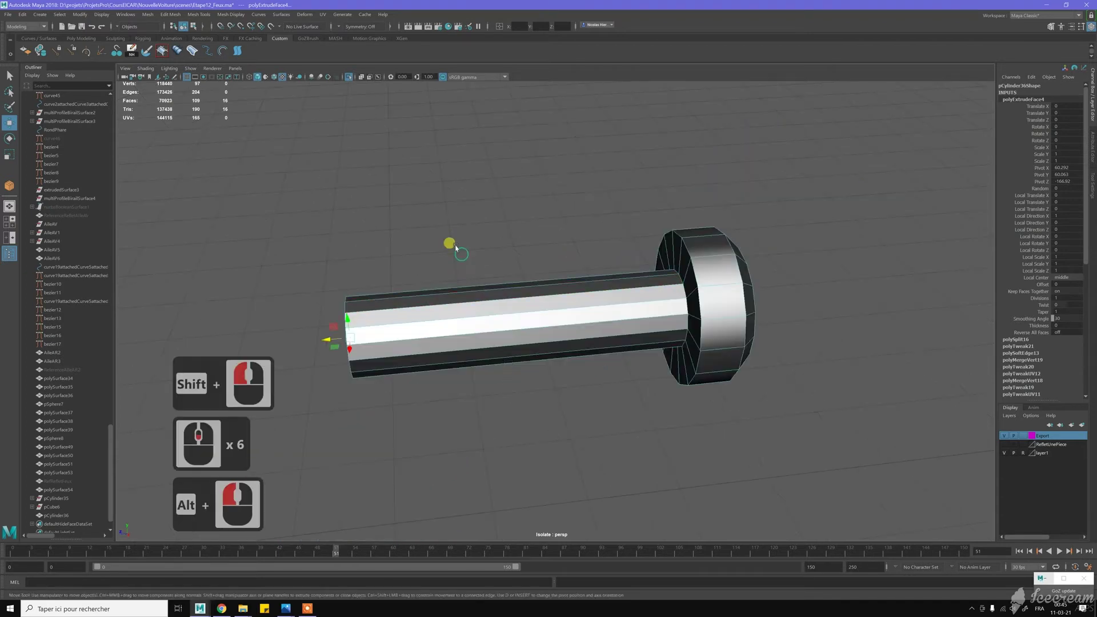
pyautogui.click(451, 244)
pyautogui.press('r')
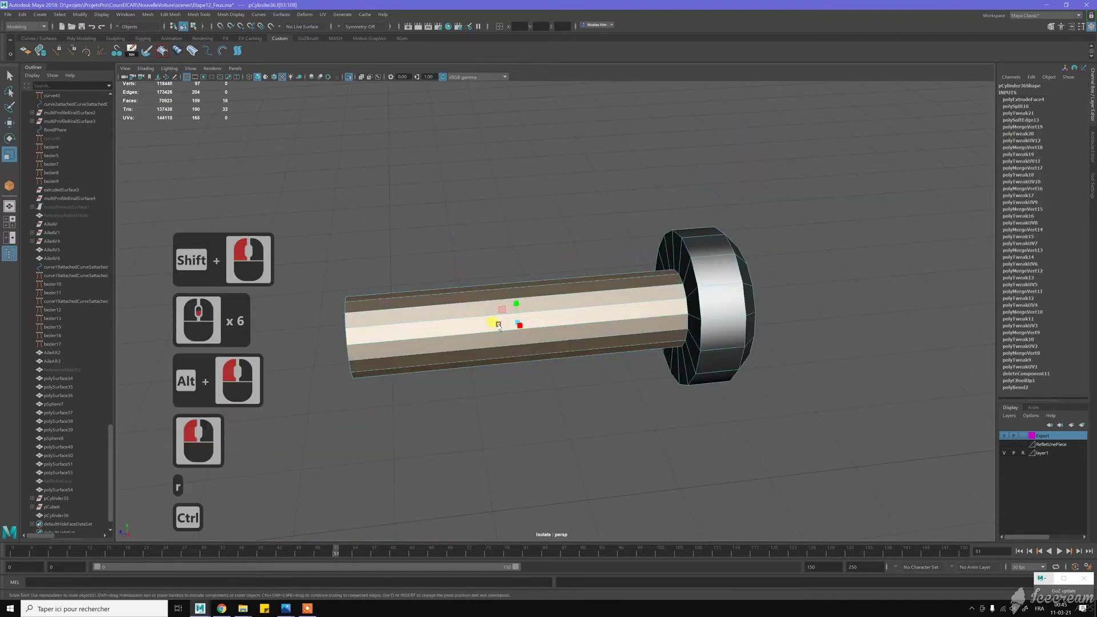
pyautogui.moveTo(499, 325)
pyautogui.keyDown('ctrl'); pyautogui.mouseDown()
pyautogui.moveTo(487, 330)
pyautogui.moveTo(497, 329)
pyautogui.mouseUp(); pyautogui.keyUp('ctrl')
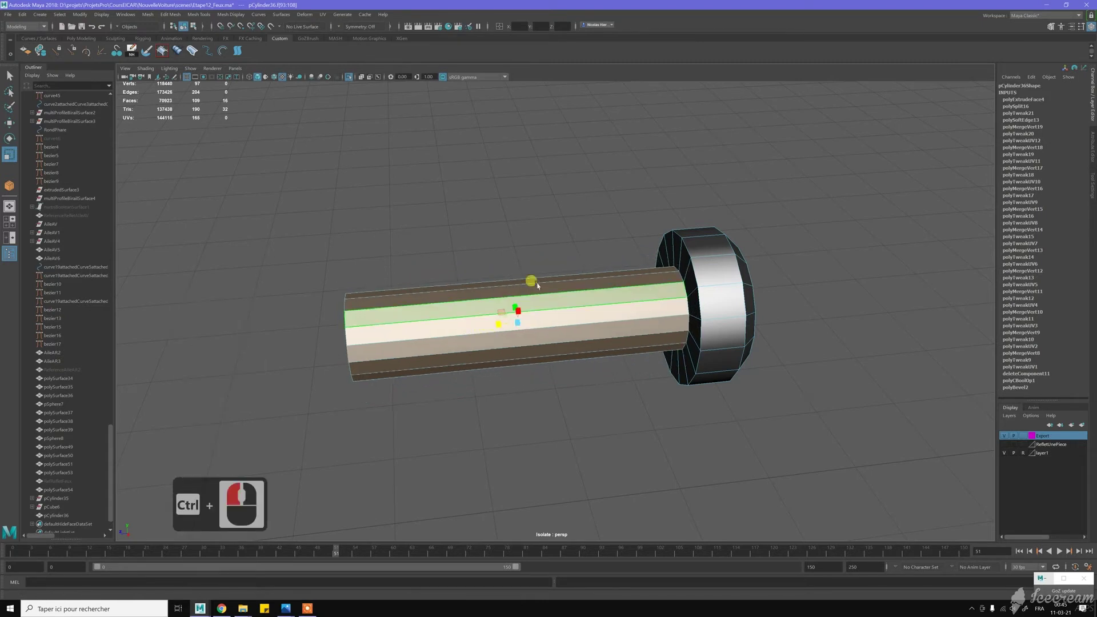
# - Soften the shank's lengthwise edges and delete the screw's non-deformer history
pyautogui.keyDown('ctrl'); pyautogui.moveTo(490, 267); pyautogui.dragTo(526, 387, button='right'); pyautogui.keyUp('ctrl')
pyautogui.moveTo(484, 207)
pyautogui.keyDown('ctrl'); pyautogui.mouseDown(button='right')
pyautogui.moveTo(517, 216)
pyautogui.moveTo(544, 206)
pyautogui.mouseUp(button='right'); pyautogui.keyUp('ctrl')
pyautogui.press('w')
pyautogui.moveTo(615, 298); pyautogui.dragTo(635, 228, button='right')
pyautogui.click(633, 223)
pyautogui.click(686, 303)
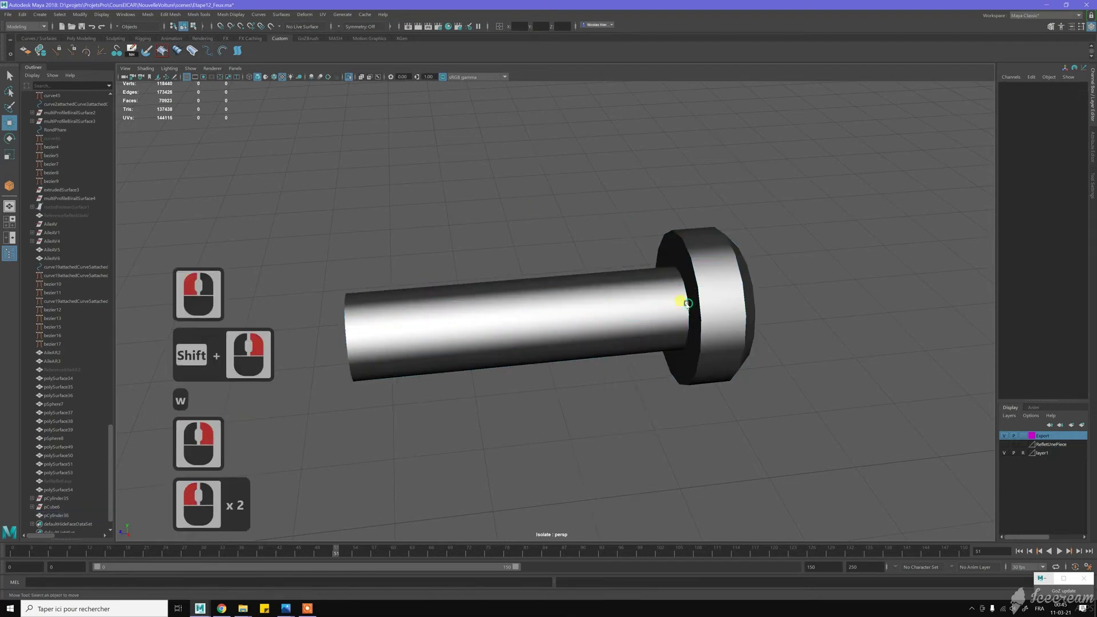
pyautogui.hotkey('alt', 'd')
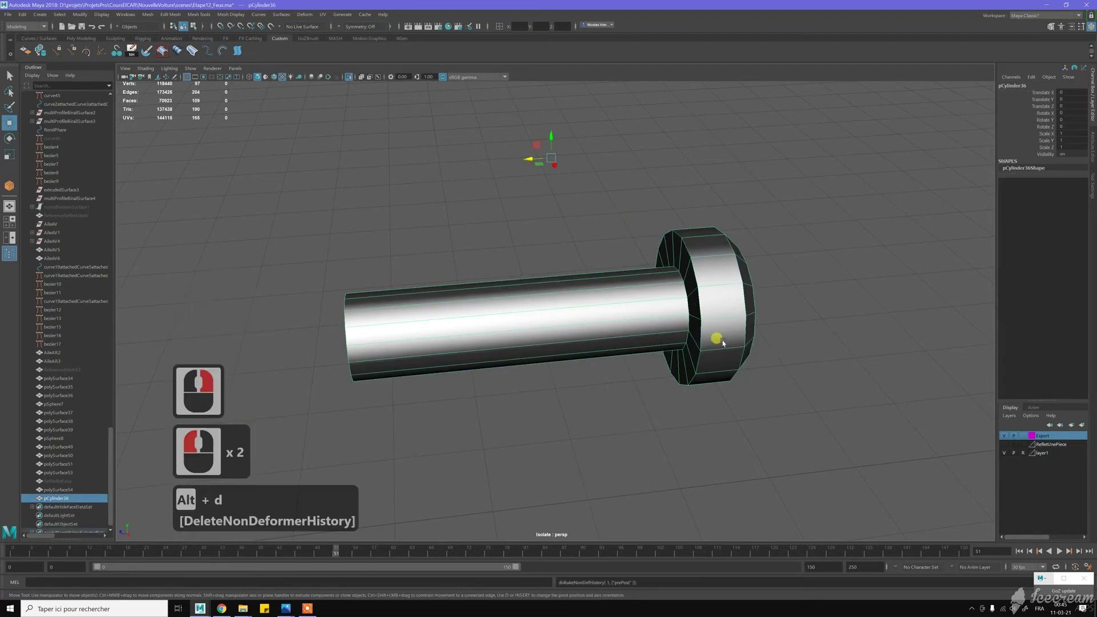
# - Snap the screw's pivot onto the centre vertex of the shank's end face
pyautogui.scroll(-3, 755, 328)
pyautogui.keyDown('alt'); pyautogui.moveTo(768, 326); pyautogui.dragTo(746, 312); pyautogui.keyUp('alt')
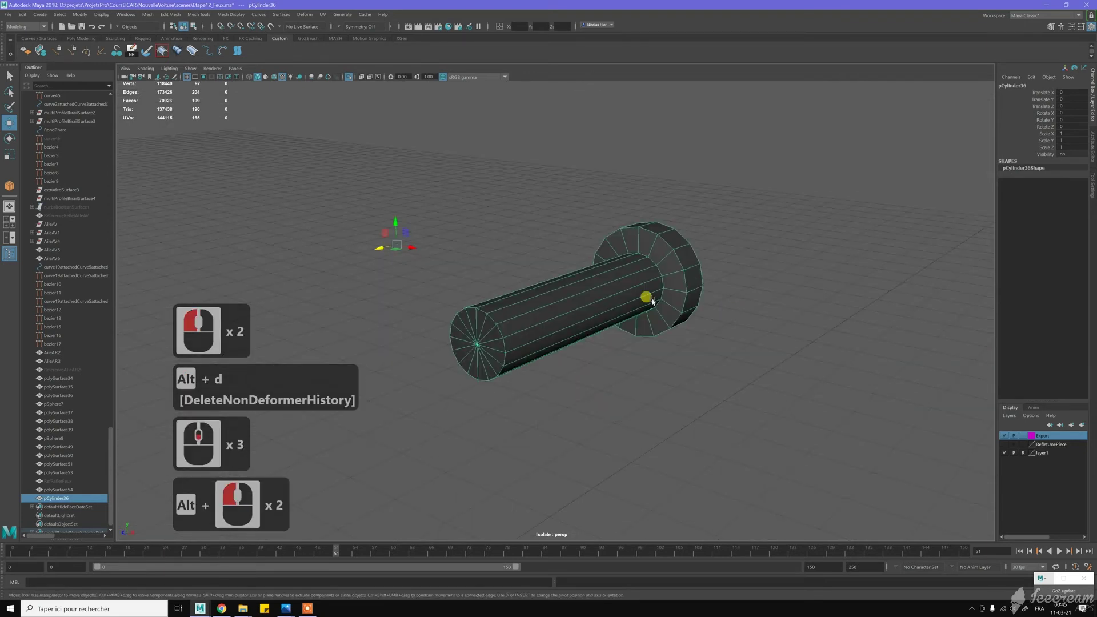
pyautogui.press('Insert')
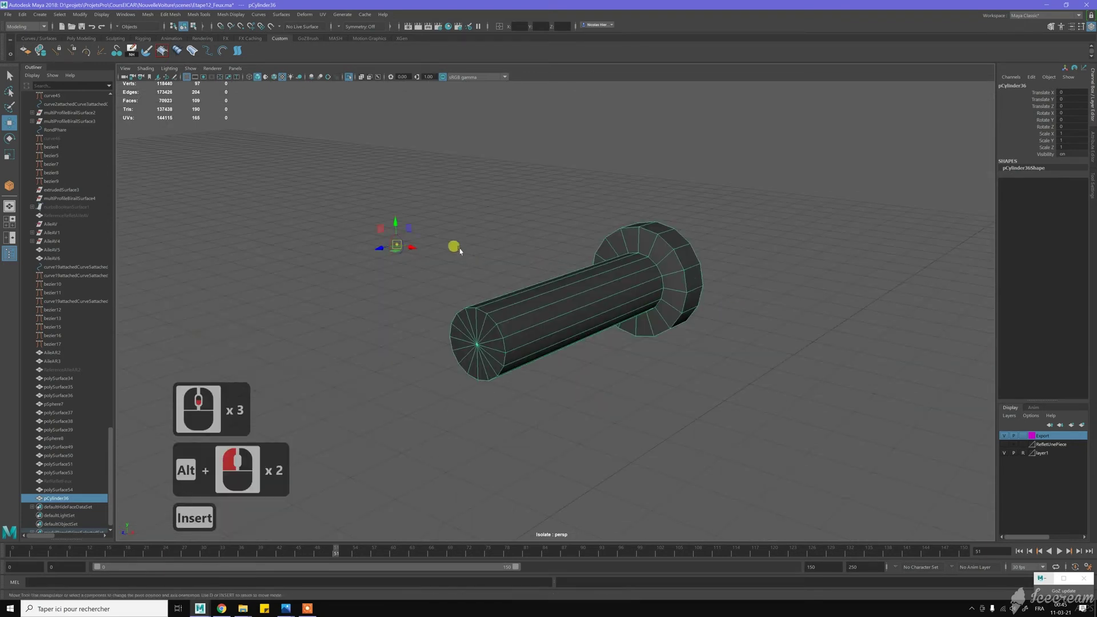
pyautogui.press('v')
pyautogui.moveTo(396, 245); pyautogui.dragTo(483, 334)
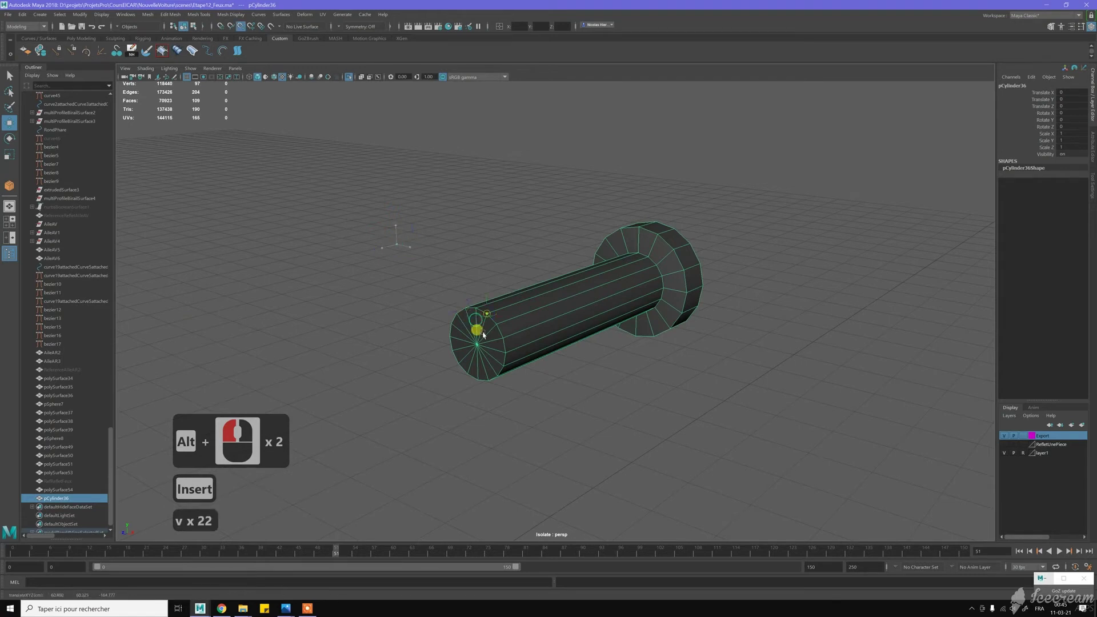
pyautogui.click(583, 319)
# - Snap the pivot along the screw's axis to the underside of the head and finish pivot editing
pyautogui.keyDown('alt'); pyautogui.moveTo(583, 319); pyautogui.dragTo(543, 319); pyautogui.keyUp('alt')
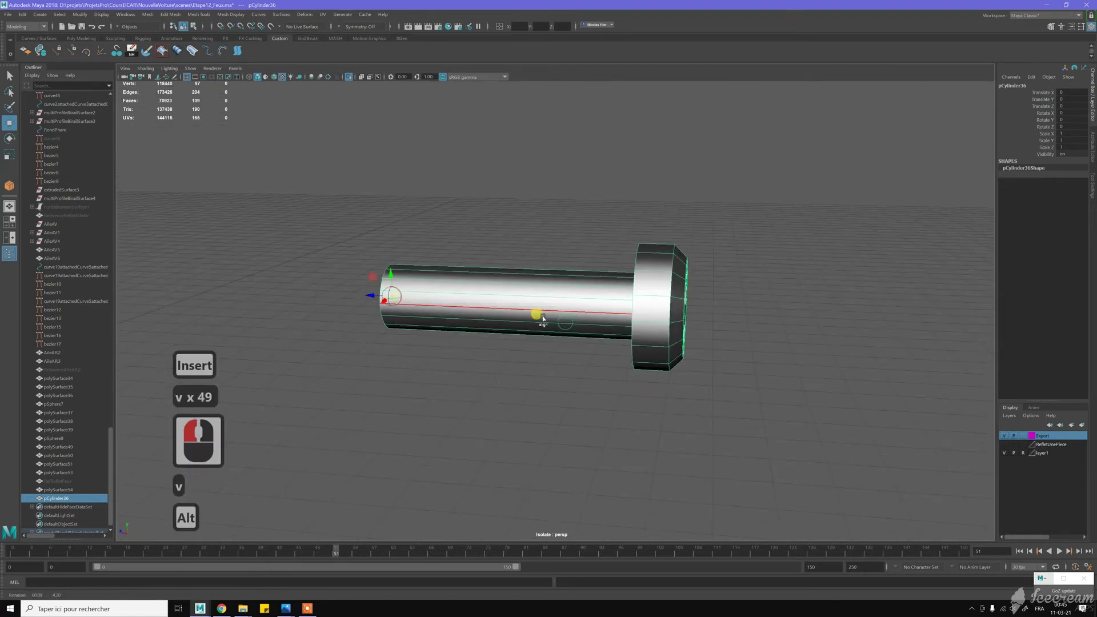
pyautogui.press('v')
pyautogui.moveTo(371, 297); pyautogui.dragTo(594, 311)
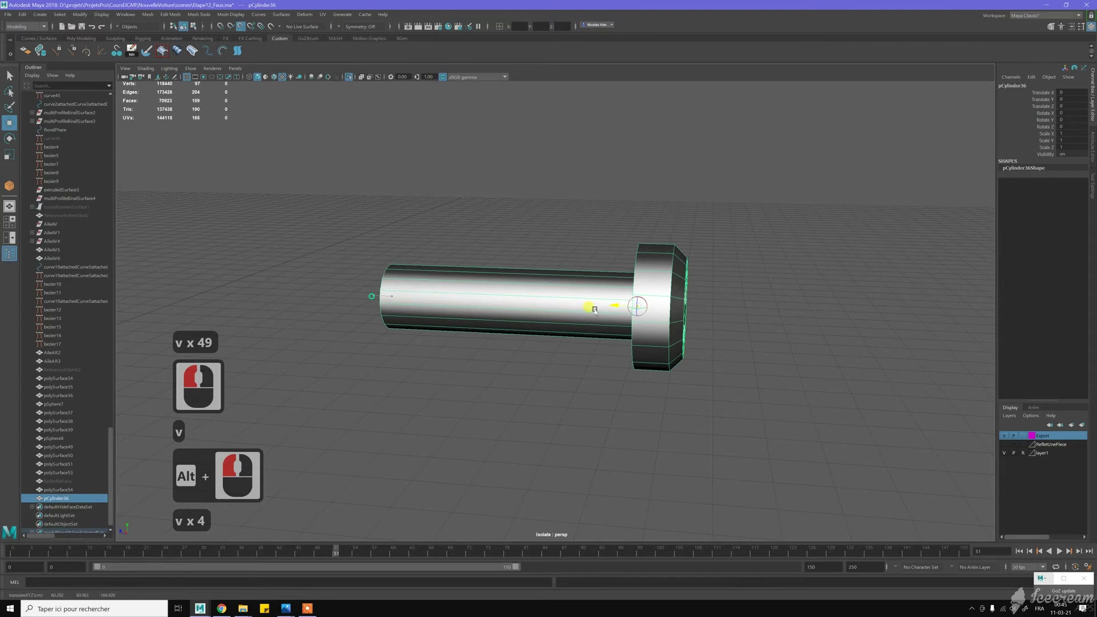
pyautogui.click(630, 323)
pyautogui.press('v')
pyautogui.press('Insert')
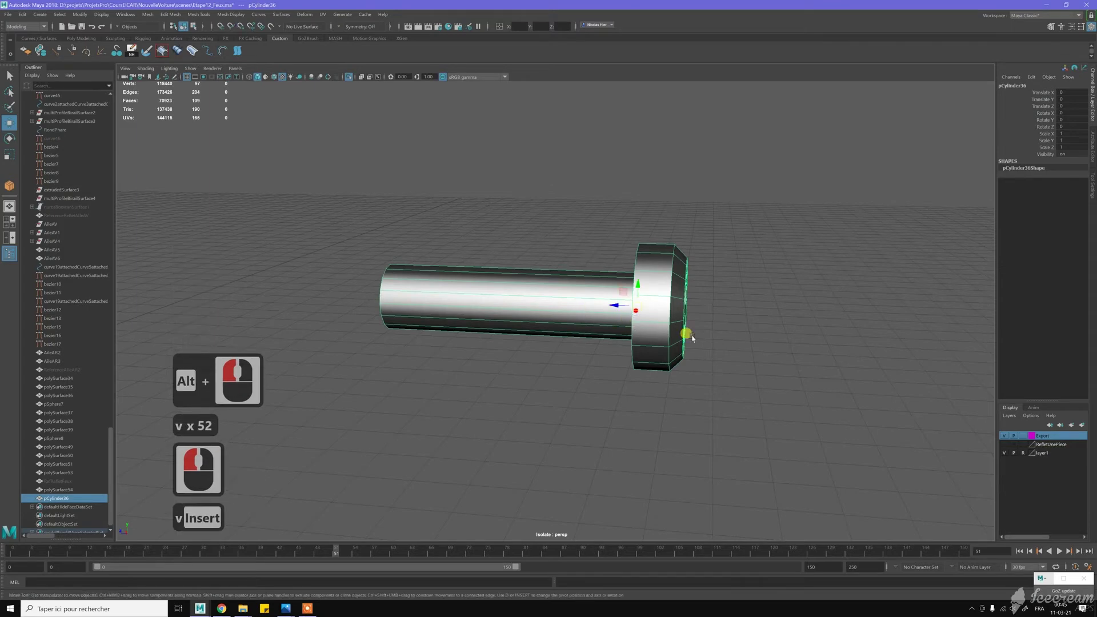
# - Turn off the isolated view to show the screw in place on the car's lamp
pyautogui.scroll(-5, 694, 338)
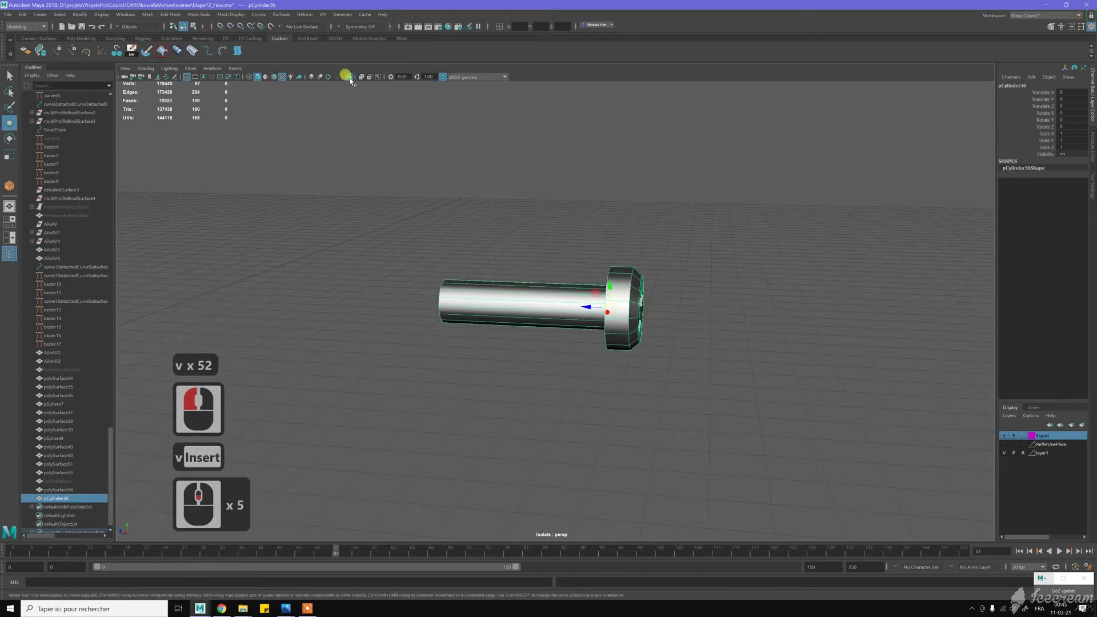
pyautogui.click(350, 77)
pyautogui.scroll(-10, 589, 262)
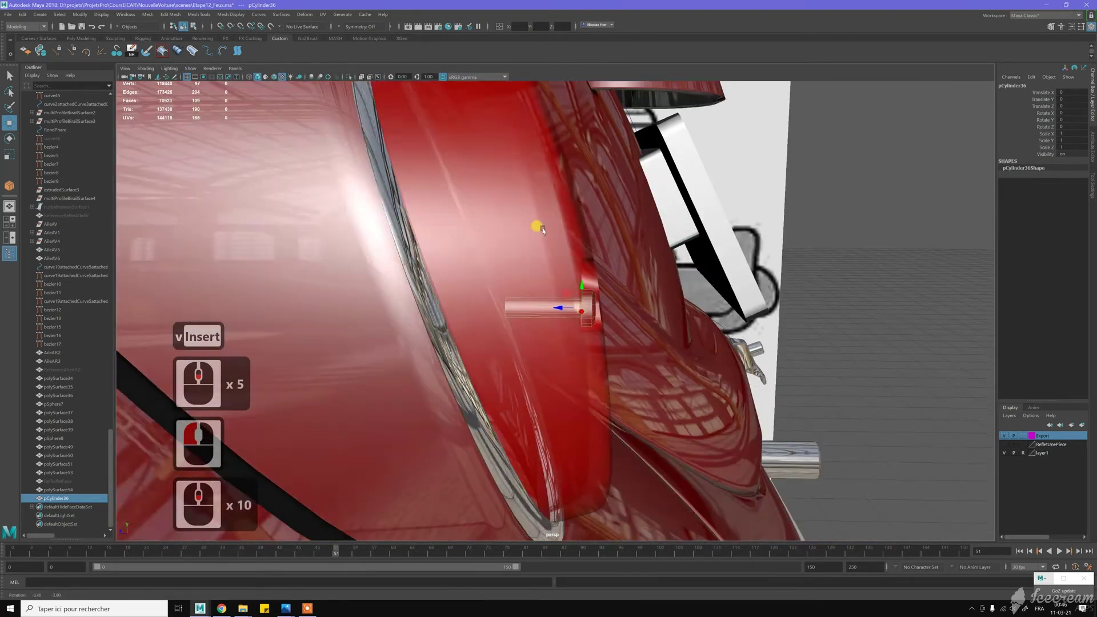
pyautogui.keyDown('alt'); pyautogui.moveTo(543, 229); pyautogui.dragTo(581, 287); pyautogui.keyUp('alt')
pyautogui.keyDown('alt'); pyautogui.moveTo(581, 286); pyautogui.dragTo(541, 298, button='middle'); pyautogui.keyUp('alt')
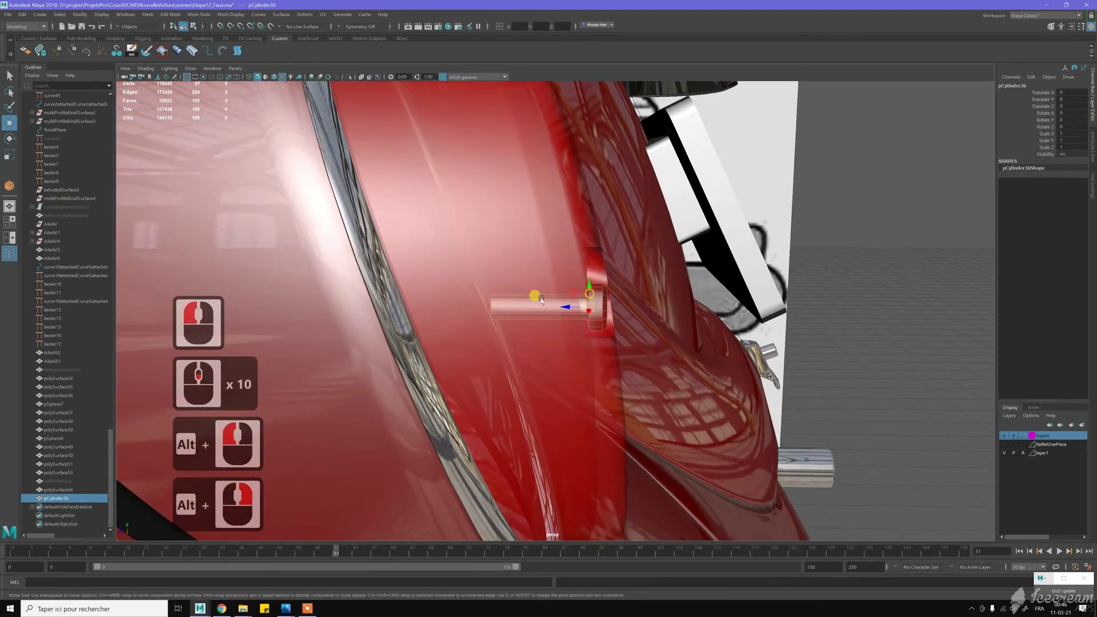
# - Lengthen the shank by moving its end vertices farther away from the head, and return to object mode
pyautogui.rightClick(908, 266)
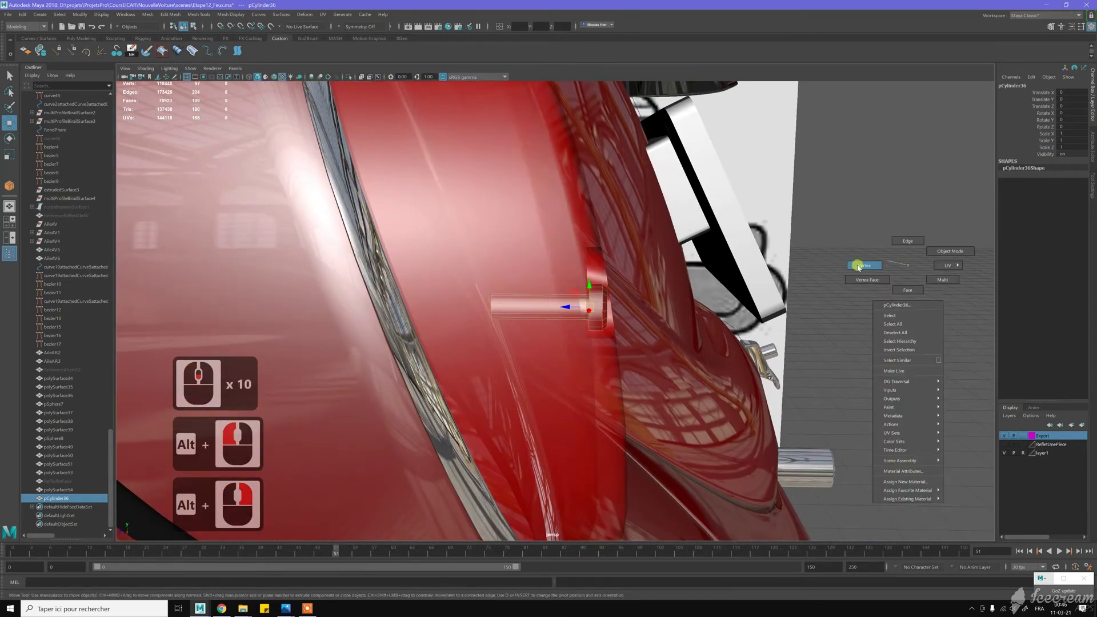
pyautogui.click(468, 266)
pyautogui.moveTo(499, 337); pyautogui.dragTo(499, 337)
pyautogui.moveTo(493, 309); pyautogui.dragTo(370, 311)
pyautogui.keyDown('alt'); pyautogui.moveTo(503, 241); pyautogui.dragTo(371, 264); pyautogui.keyUp('alt')
pyautogui.hotkey('ctrl', 'z')
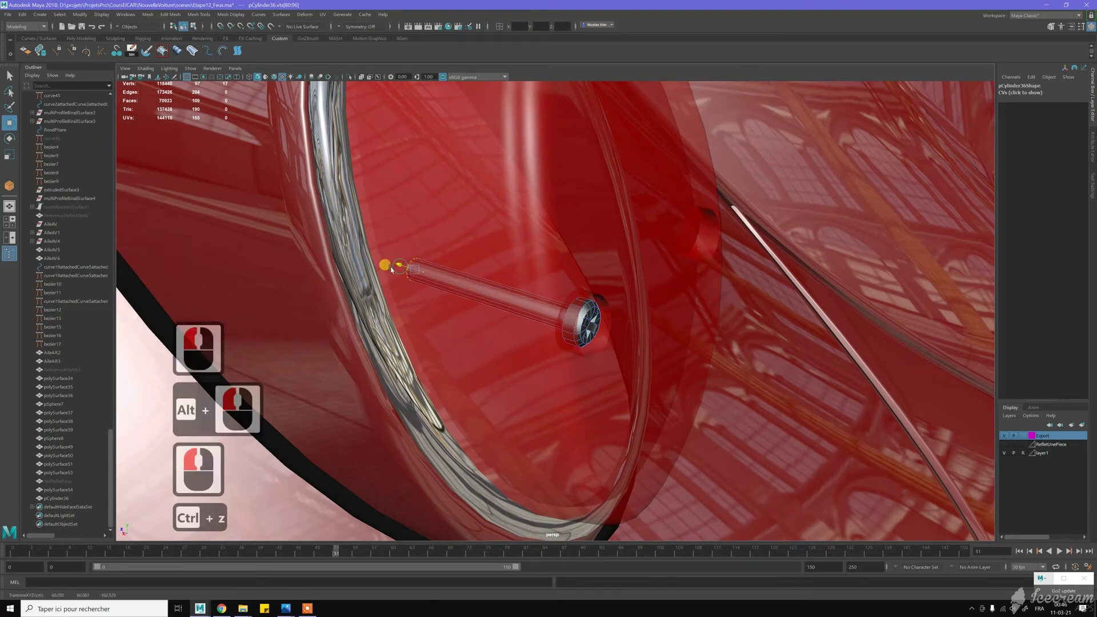
pyautogui.moveTo(466, 238)
pyautogui.keyDown('alt'); pyautogui.mouseDown()
pyautogui.moveTo(498, 234)
pyautogui.moveTo(476, 242)
pyautogui.mouseUp(); pyautogui.keyUp('alt')
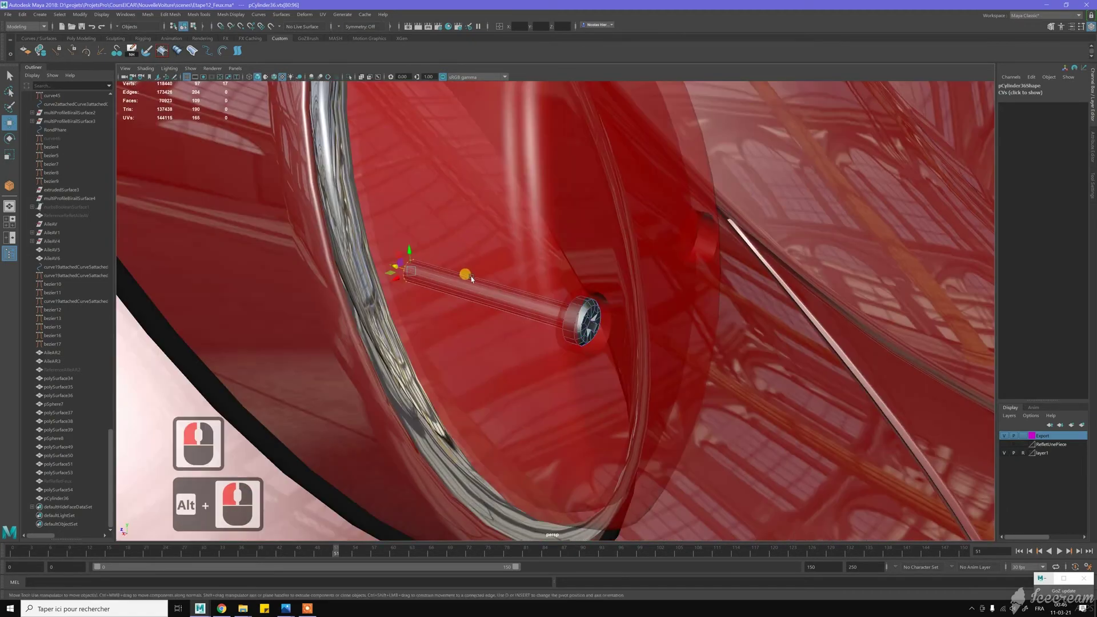
pyautogui.scroll(-4, 624, 294)
pyautogui.keyDown('alt'); pyautogui.moveTo(624, 293); pyautogui.dragTo(536, 313); pyautogui.keyUp('alt')
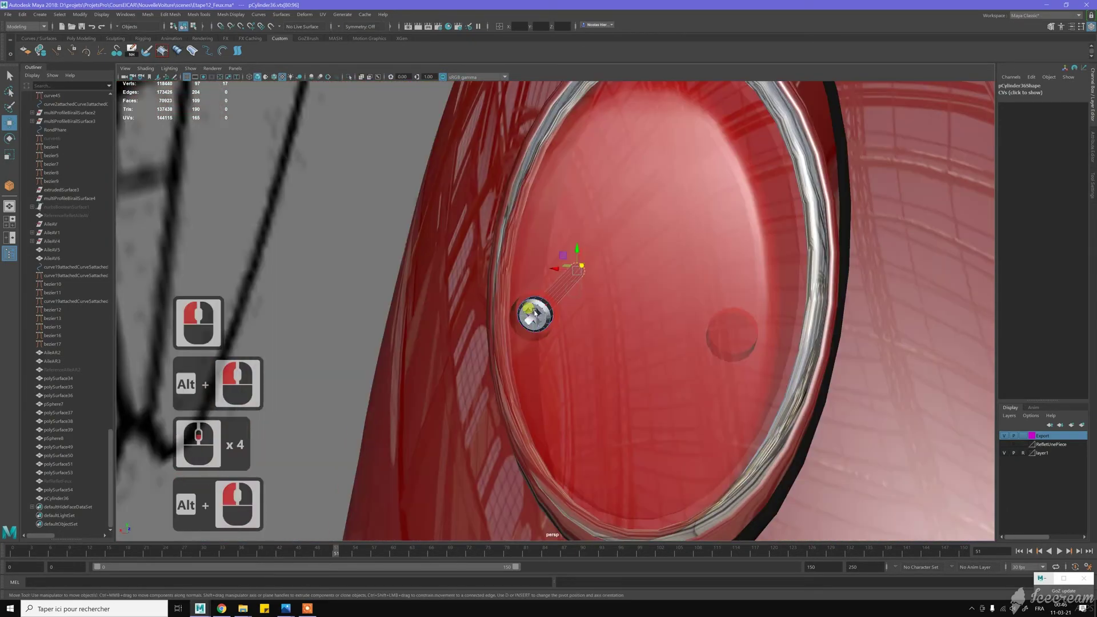
pyautogui.moveTo(554, 303); pyautogui.dragTo(545, 310, button='right')
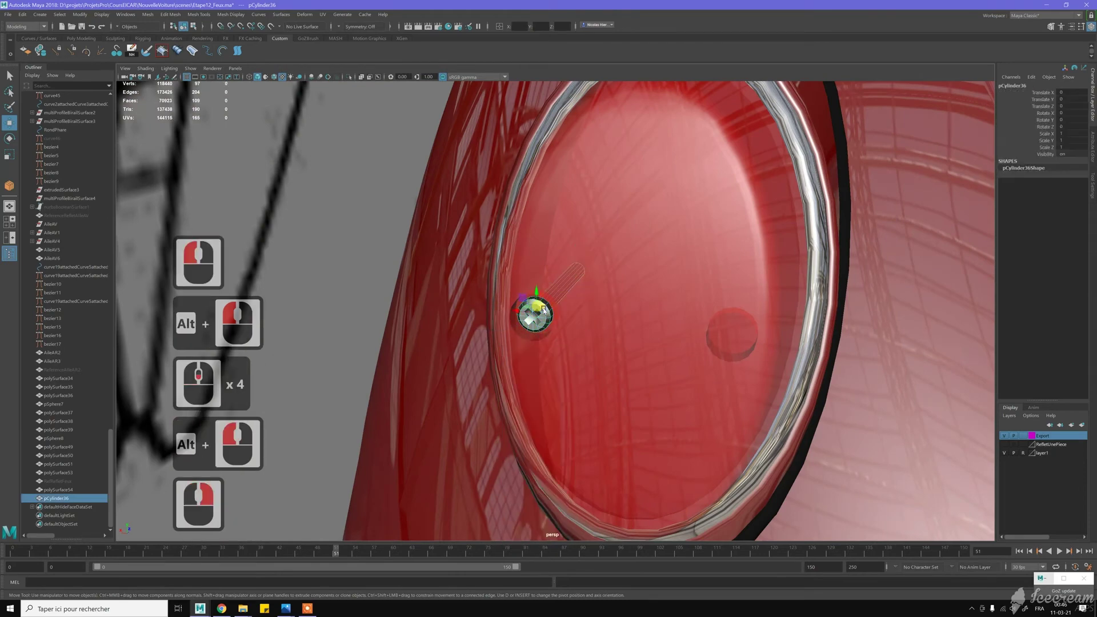
# - Duplicate the screw and snap the copy horizontally onto the second screw recess of the lamp lens
pyautogui.keyDown('alt'); pyautogui.moveTo(569, 298); pyautogui.dragTo(605, 277); pyautogui.keyUp('alt')
pyautogui.hotkey('ctrl', 'd')
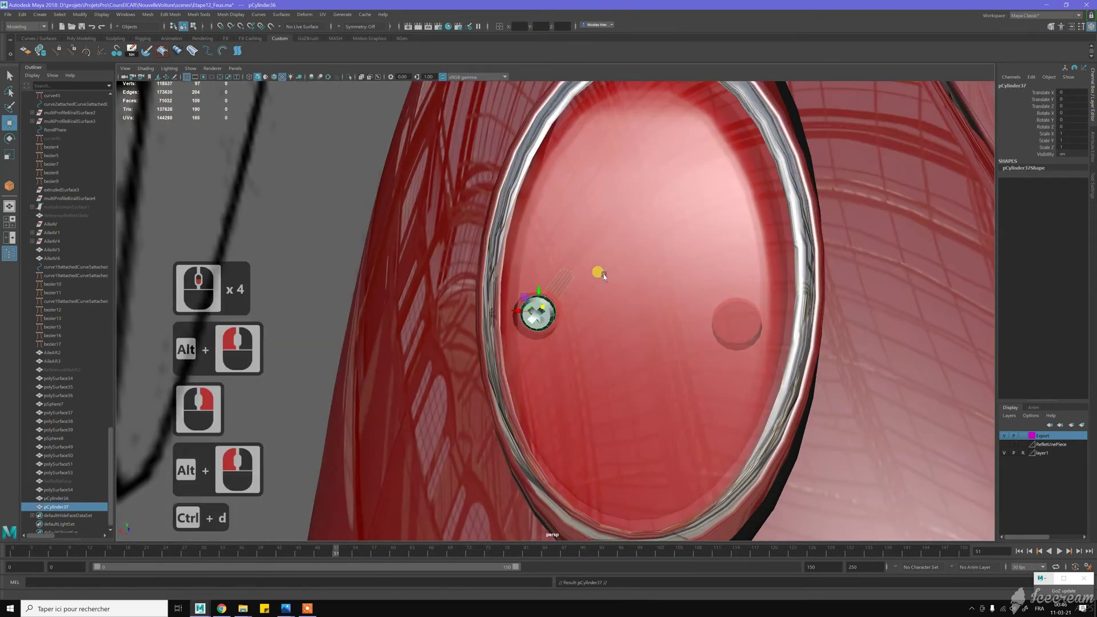
pyautogui.press('w')
pyautogui.press('v')
pyautogui.press('v')
pyautogui.moveTo(516, 312); pyautogui.dragTo(738, 323)
pyautogui.click(739, 324)
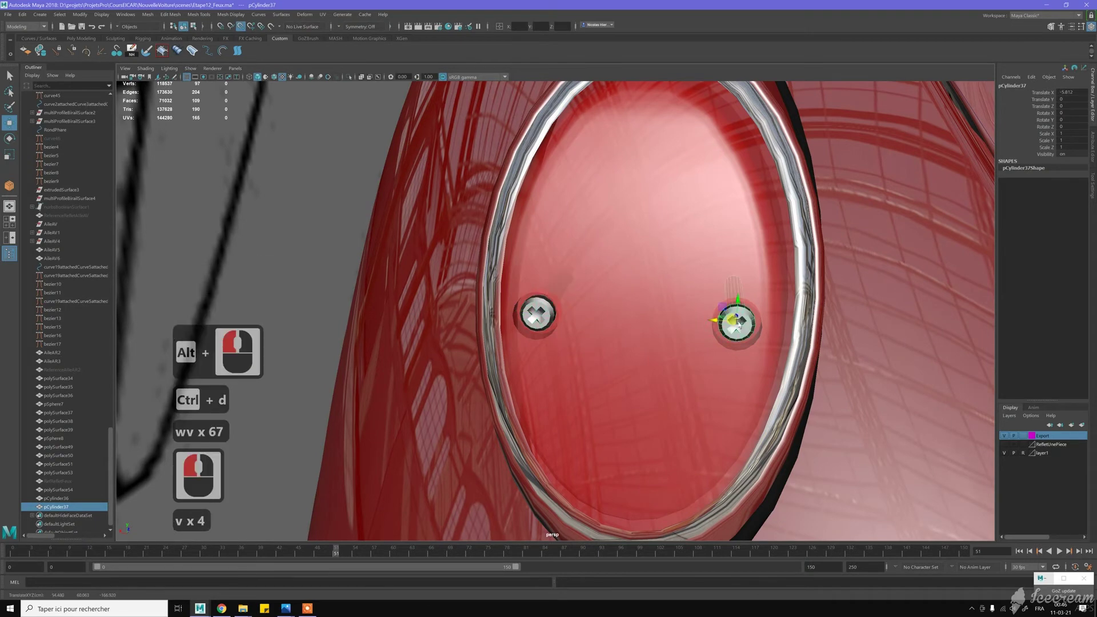
# - Delete the non-deformer history of both screws, freeze their transformations and deselect them
pyautogui.scroll(-5, 679, 331)
pyautogui.keyDown('alt'); pyautogui.moveTo(536, 286); pyautogui.dragTo(559, 308); pyautogui.keyUp('alt')
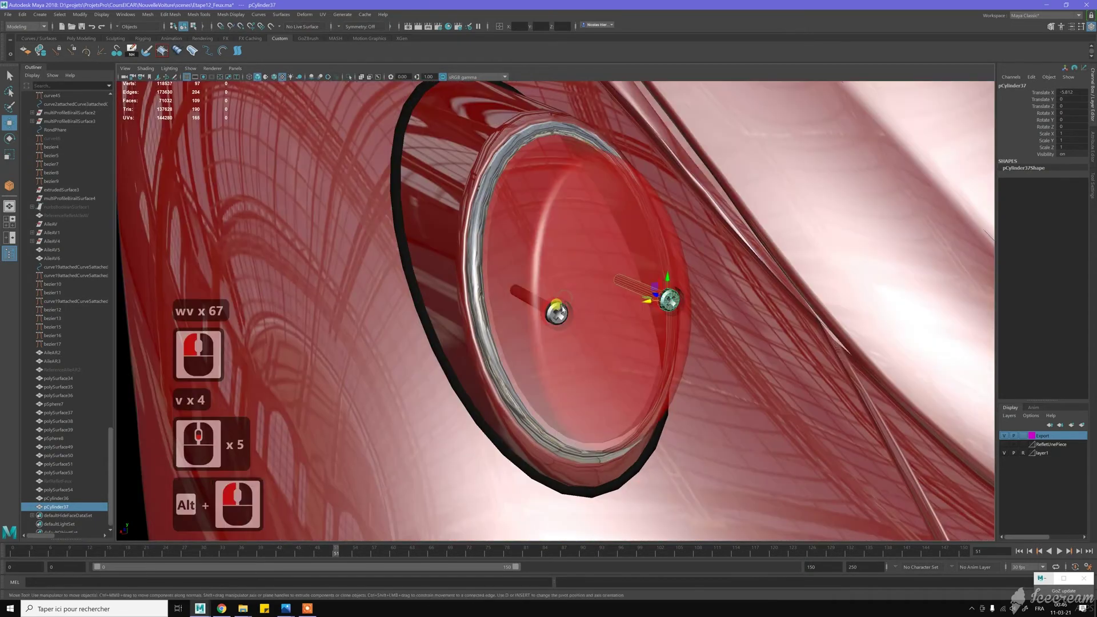
pyautogui.keyDown('shift'); pyautogui.click(559, 313); pyautogui.keyUp('shift')
pyautogui.hotkey('alt', 'd')
pyautogui.hotkey('alt', 'f')
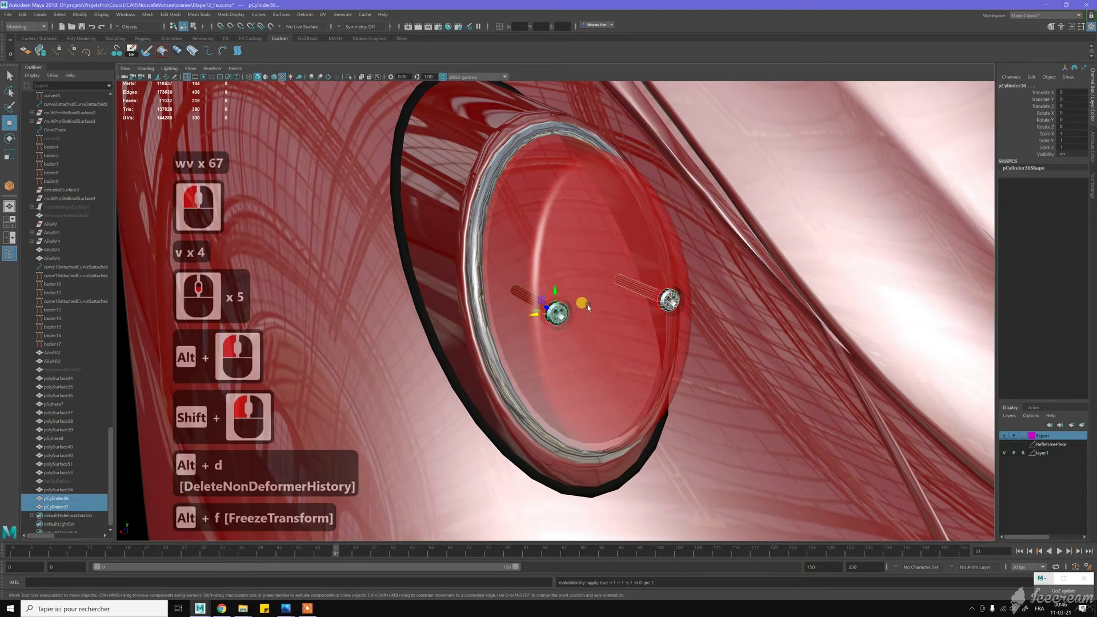
pyautogui.press('w')
pyautogui.scroll(-8, 634, 310)
pyautogui.scroll(-1, 632, 310)
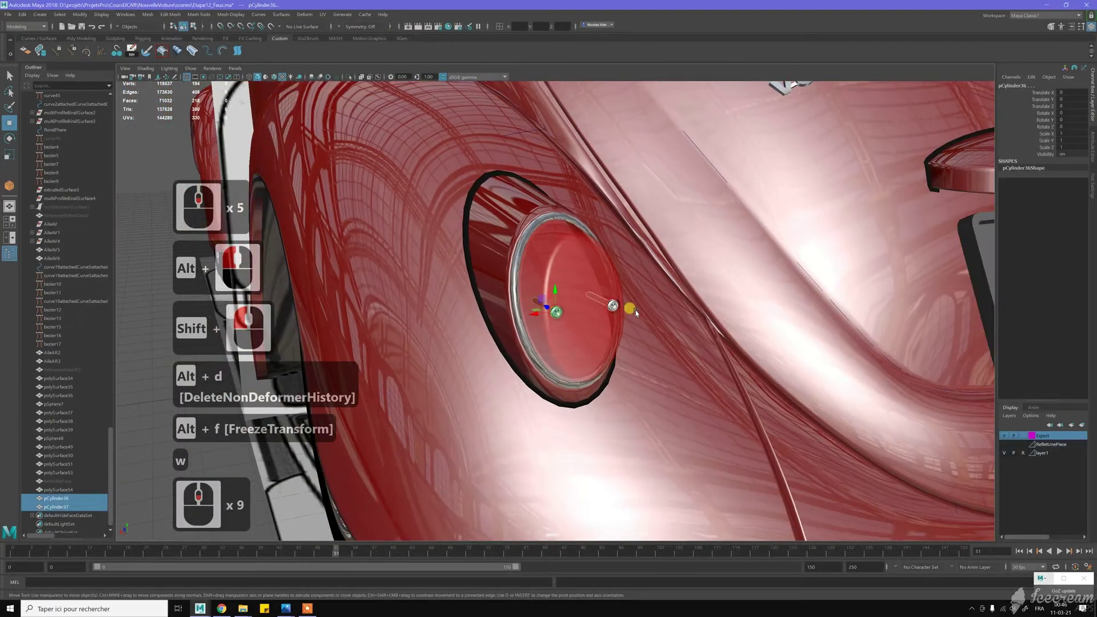
pyautogui.click(158, 350)
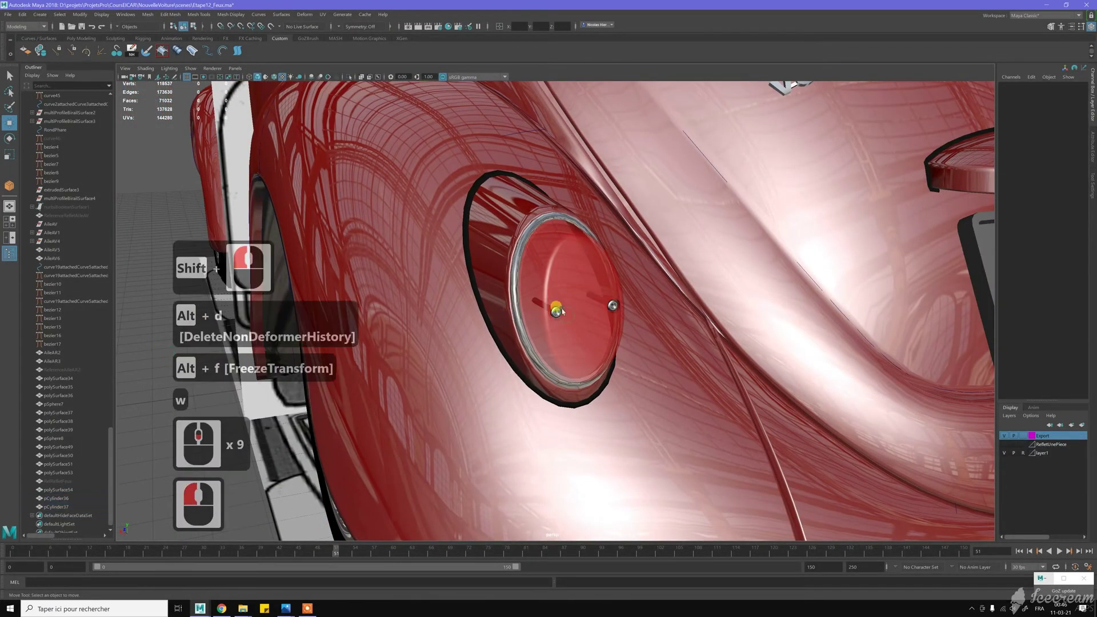
# - Isolate the lamp housing and close the open front inside its chrome rim by filling the border edge loop
pyautogui.scroll(3, 552, 306)
pyautogui.keyDown('alt'); pyautogui.moveTo(543, 294); pyautogui.dragTo(569, 284); pyautogui.keyUp('alt')
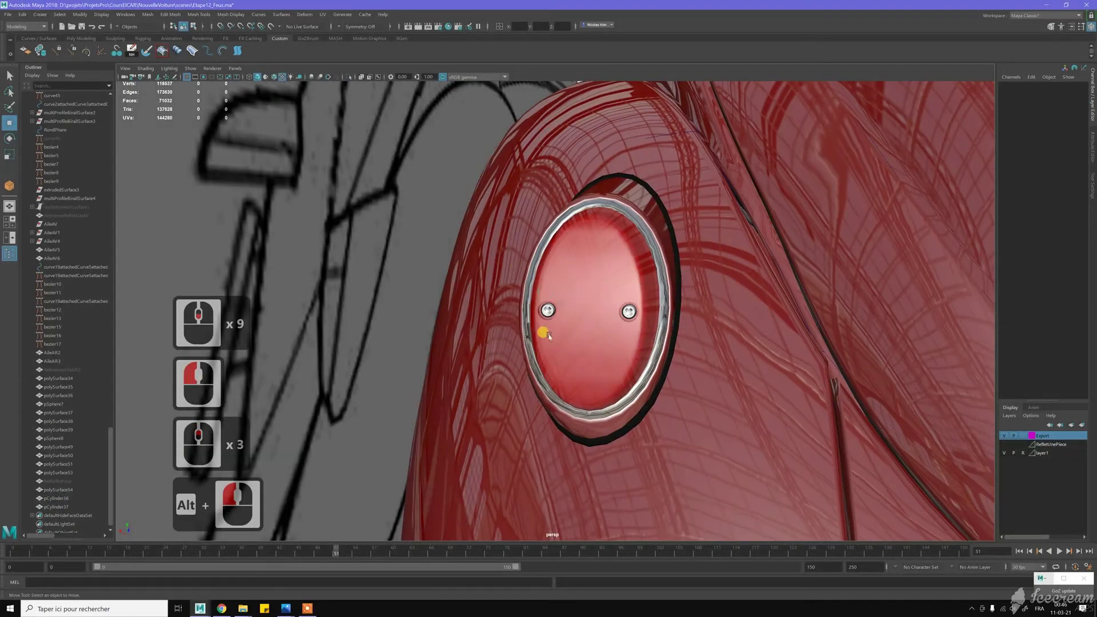
pyautogui.keyDown('alt'); pyautogui.moveTo(588, 324); pyautogui.dragTo(606, 324); pyautogui.keyUp('alt')
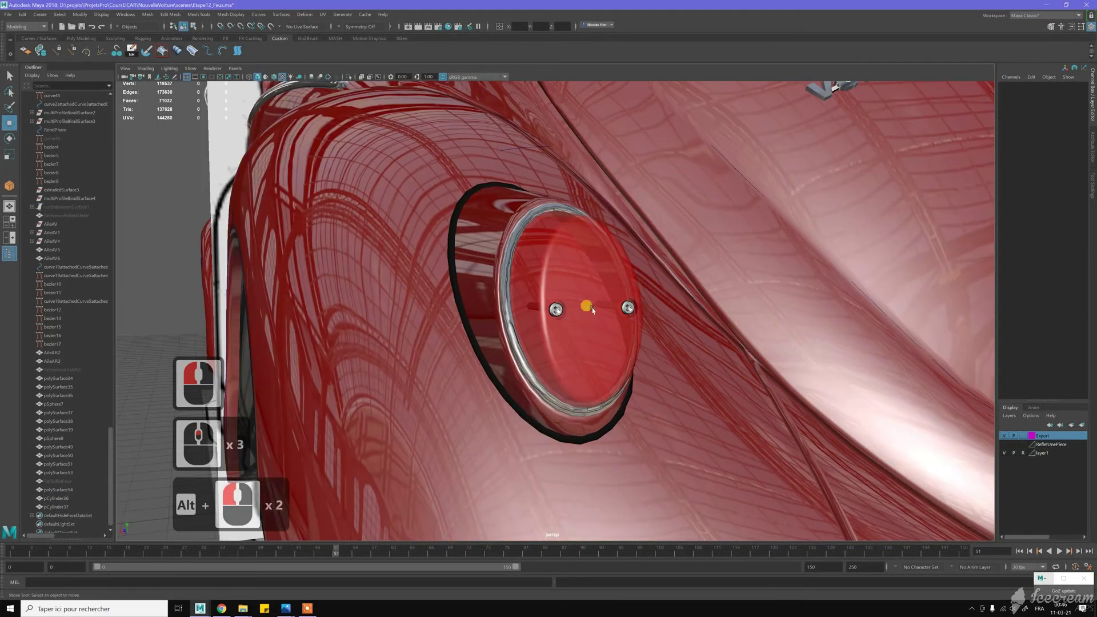
pyautogui.click(517, 251)
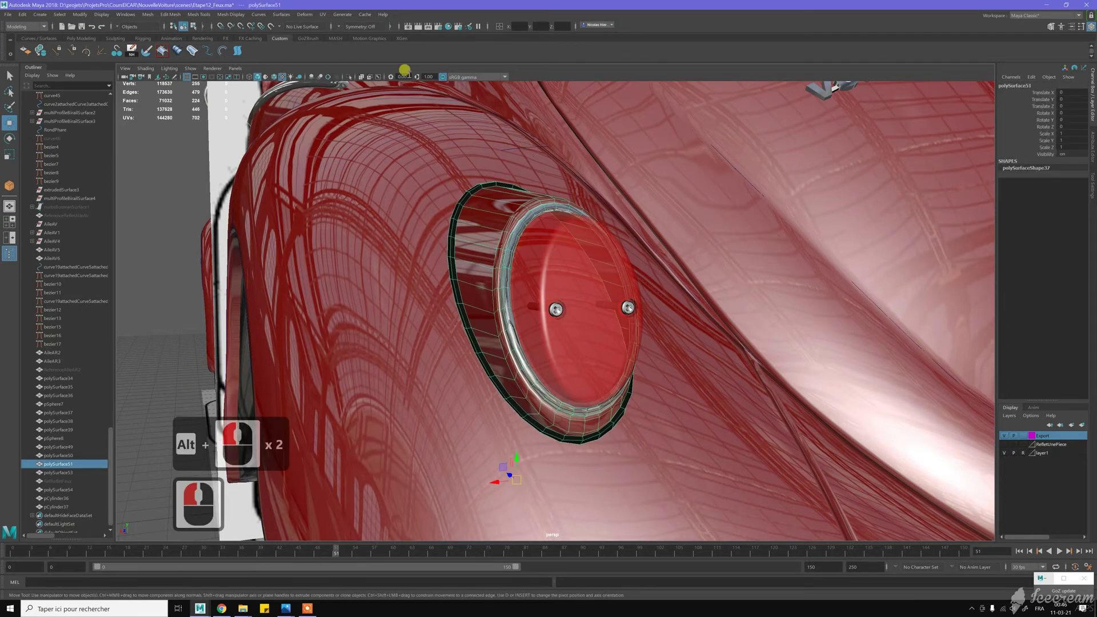
pyautogui.click(348, 76)
pyautogui.moveTo(533, 212); pyautogui.dragTo(532, 199, button='right')
pyautogui.doubleClick(536, 213)
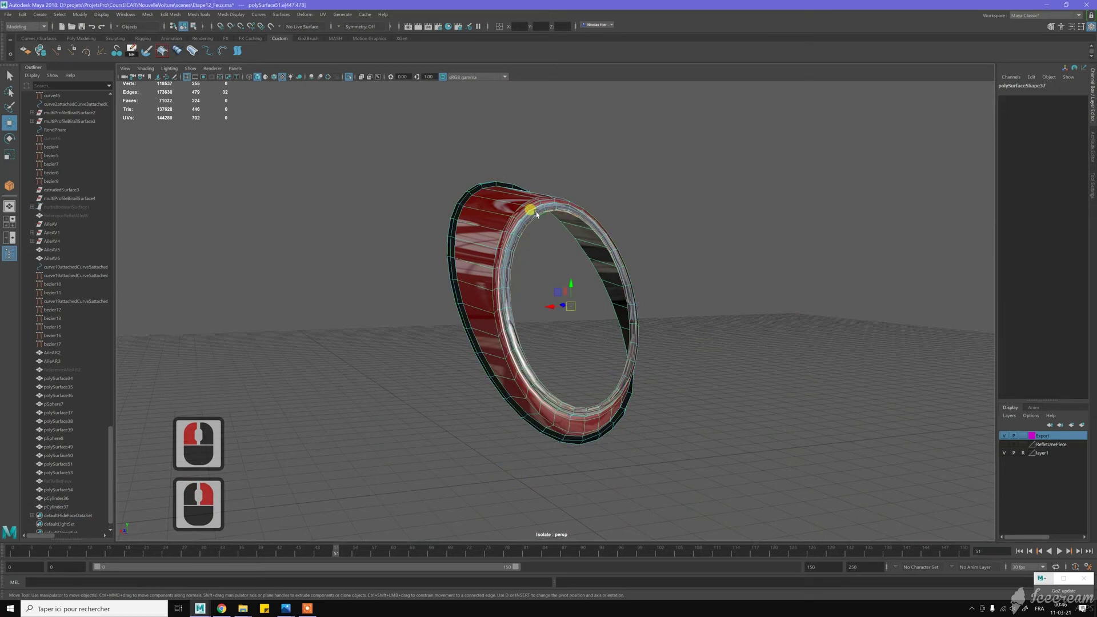
pyautogui.keyDown('shift'); pyautogui.moveTo(552, 247); pyautogui.dragTo(549, 357, button='right'); pyautogui.keyUp('shift')
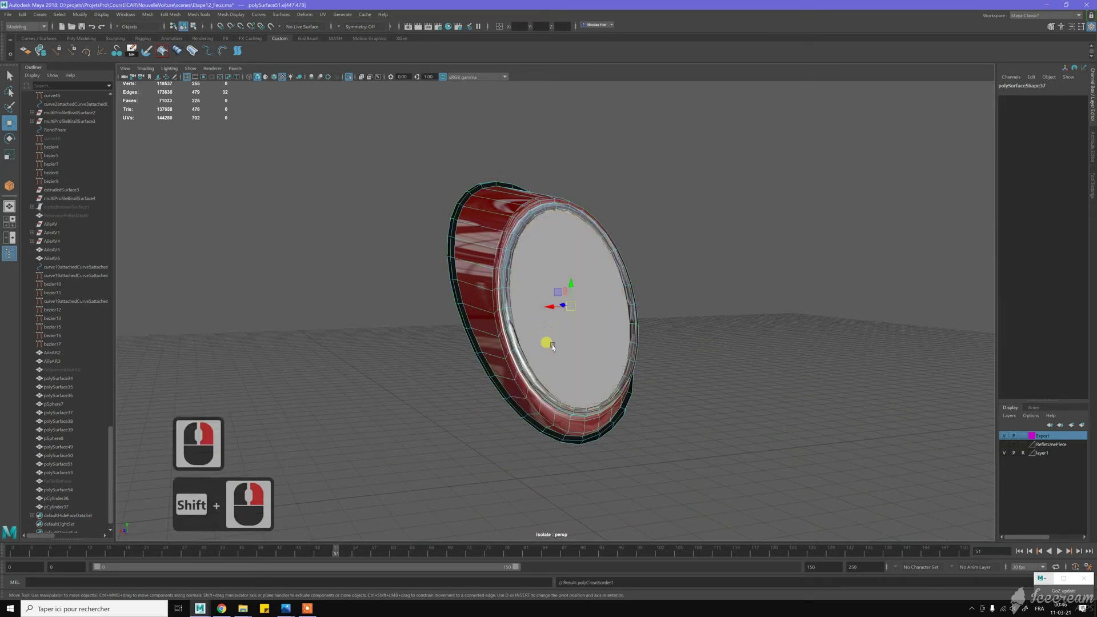
# - Assign the reflective chrome material to the new cap face of the lamp housing and deselect it
pyautogui.press('w')
pyautogui.rightClick(557, 256)
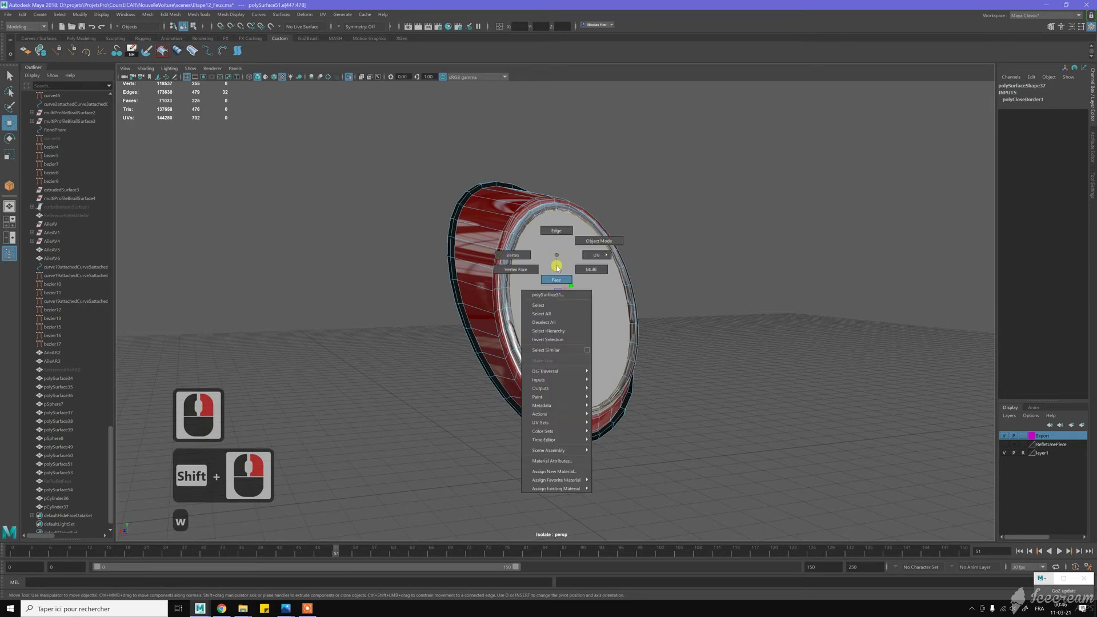
pyautogui.click(556, 279)
pyautogui.click(566, 320)
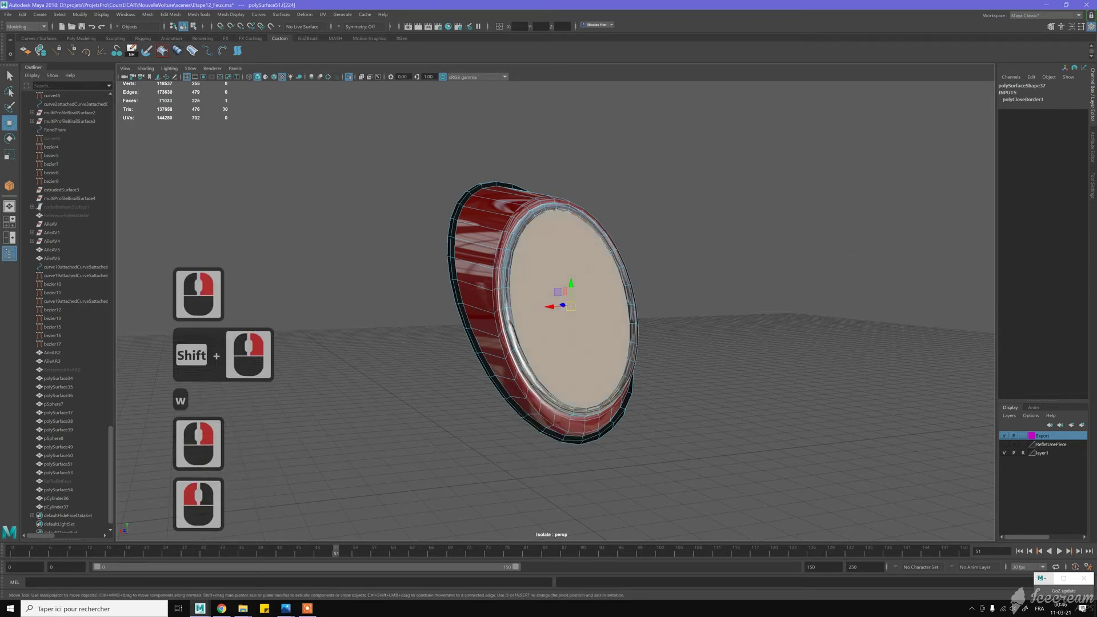
pyautogui.click(761, 235)
pyautogui.click(617, 231)
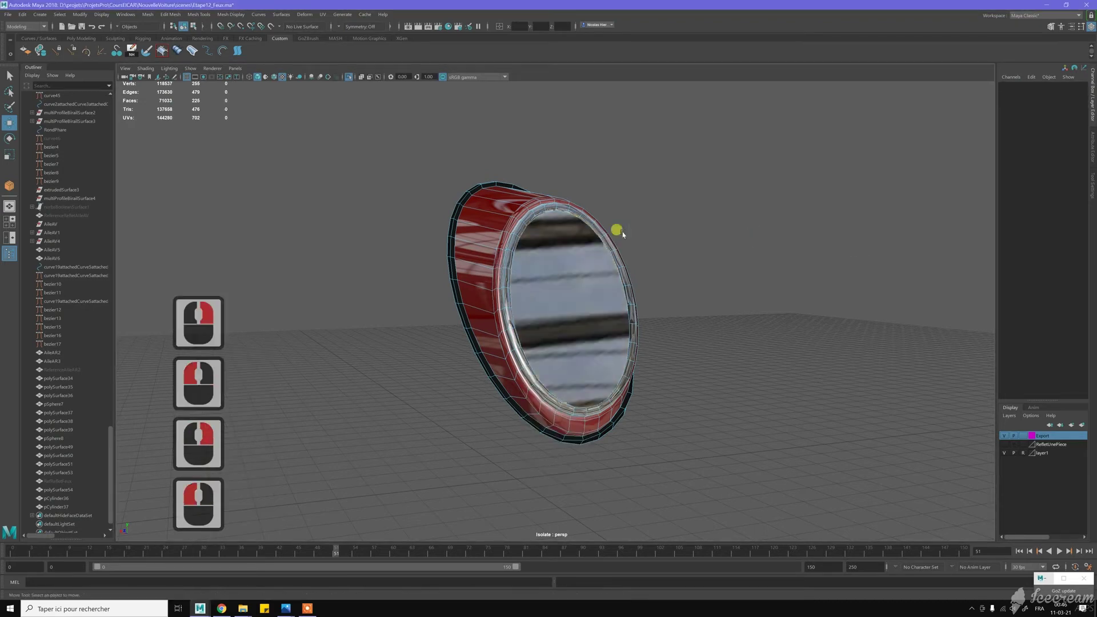
# - Return to object mode and turn off the isolated view to show the capped lamp on the car
pyautogui.moveTo(593, 233)
pyautogui.keyDown('alt'); pyautogui.mouseDown()
pyautogui.moveTo(574, 228)
pyautogui.moveTo(600, 231)
pyautogui.mouseUp(); pyautogui.keyUp('alt')
pyautogui.press('w')
pyautogui.rightClick(628, 218)
pyautogui.click(485, 138)
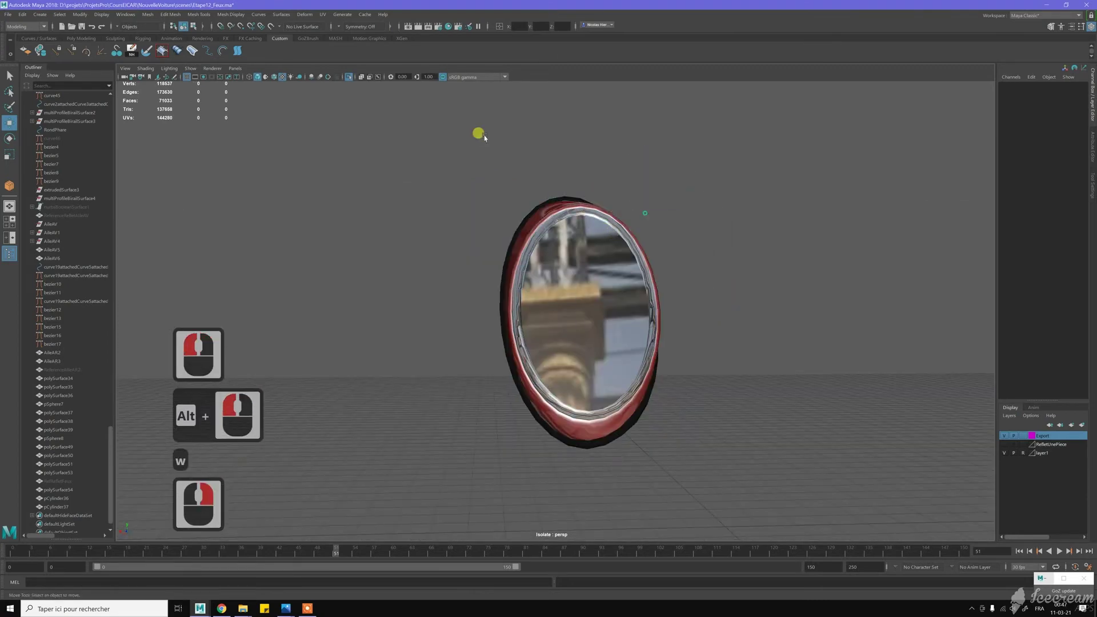
pyautogui.click(356, 85)
pyautogui.click(348, 78)
pyautogui.moveTo(404, 171)
pyautogui.keyDown('alt'); pyautogui.mouseDown()
pyautogui.moveTo(442, 182)
pyautogui.moveTo(400, 189)
pyautogui.moveTo(361, 172)
pyautogui.moveTo(430, 178)
pyautogui.moveTo(489, 253)
pyautogui.mouseUp(); pyautogui.keyUp('alt')
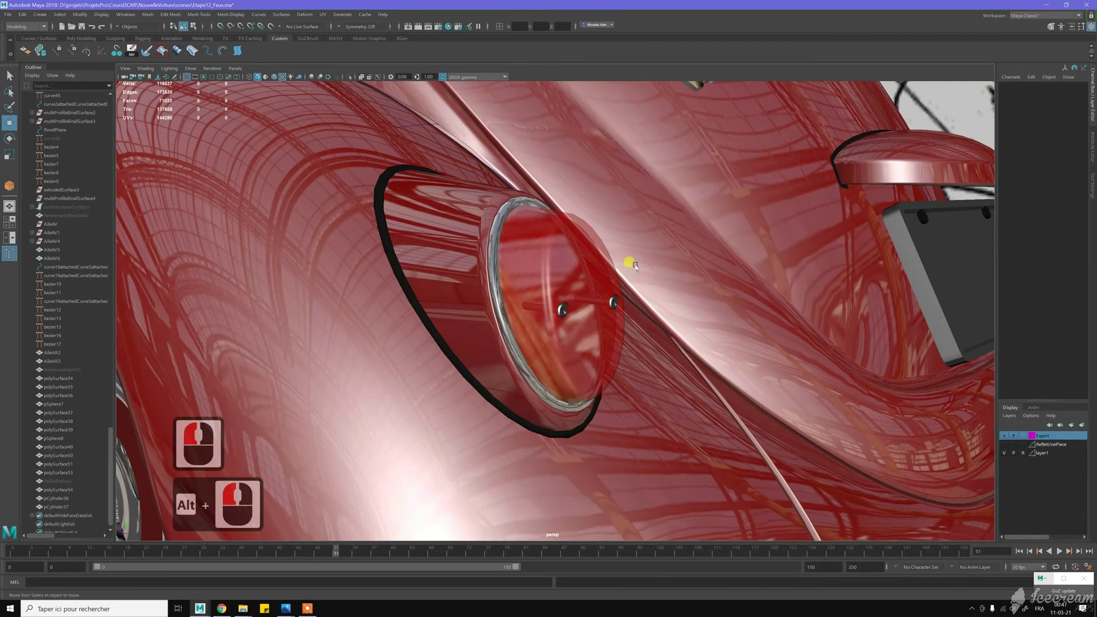
pyautogui.scroll(-4, 633, 262)
pyautogui.keyDown('alt'); pyautogui.moveTo(632, 257); pyautogui.dragTo(607, 264); pyautogui.keyUp('alt')
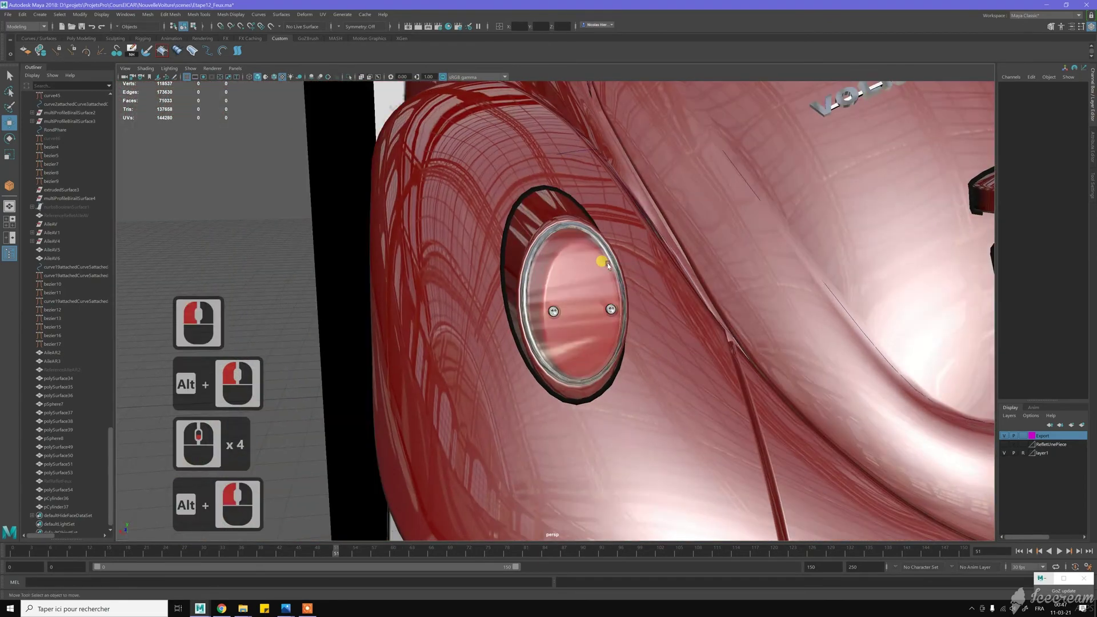
# - Hide the Export layer containing the car body and show the lamp in the four-view layout
pyautogui.click(1004, 436)
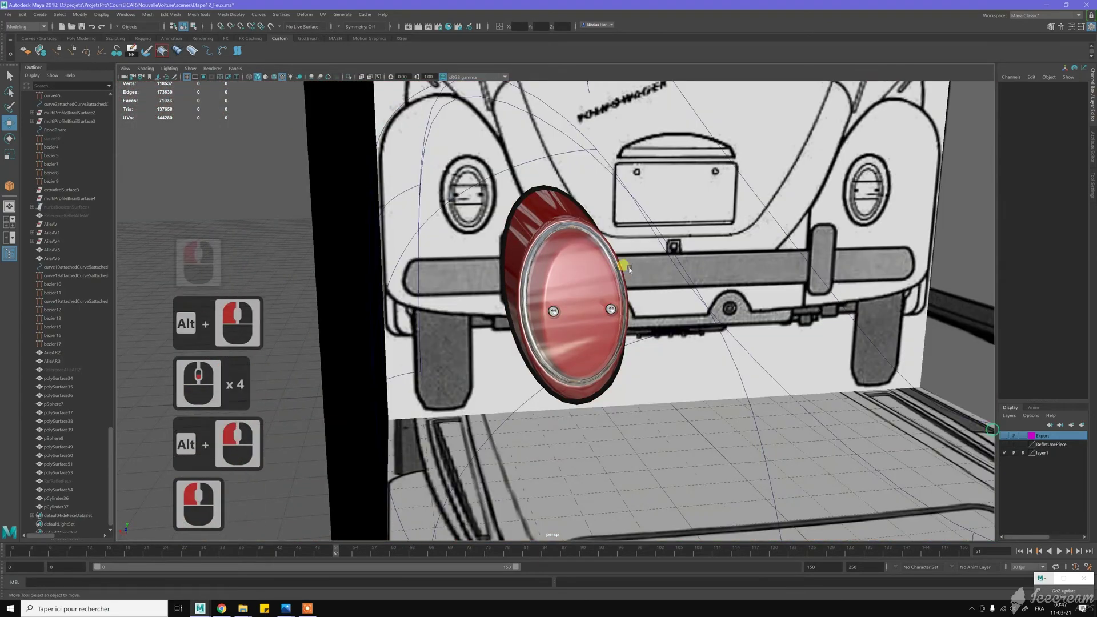
pyautogui.press('space')
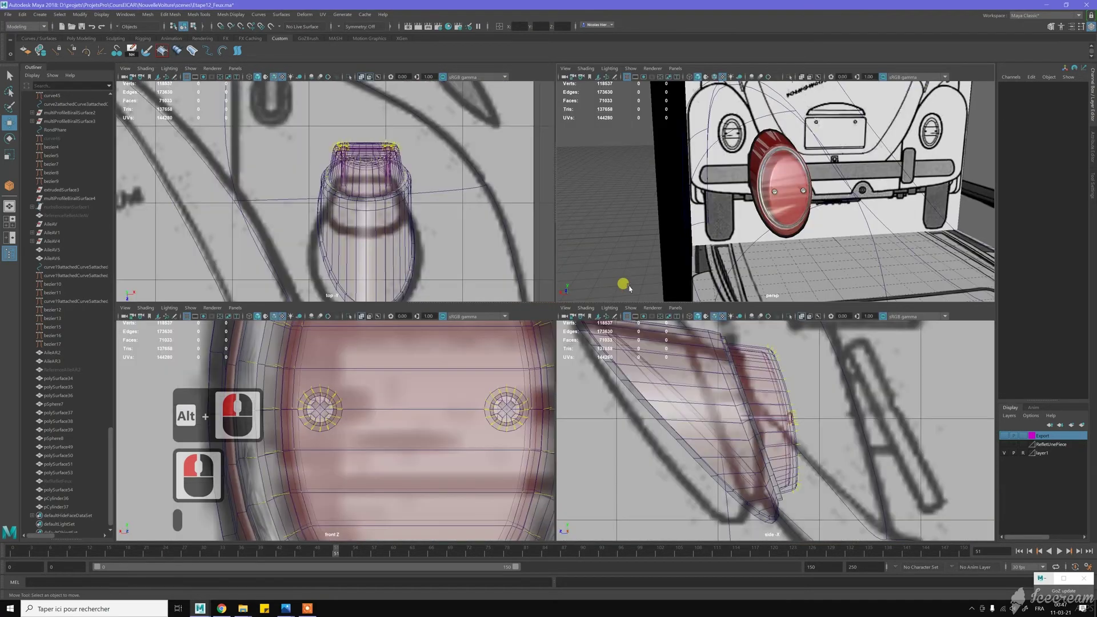
pyautogui.scroll(7, 622, 448)
pyautogui.scroll(-5, 461, 451)
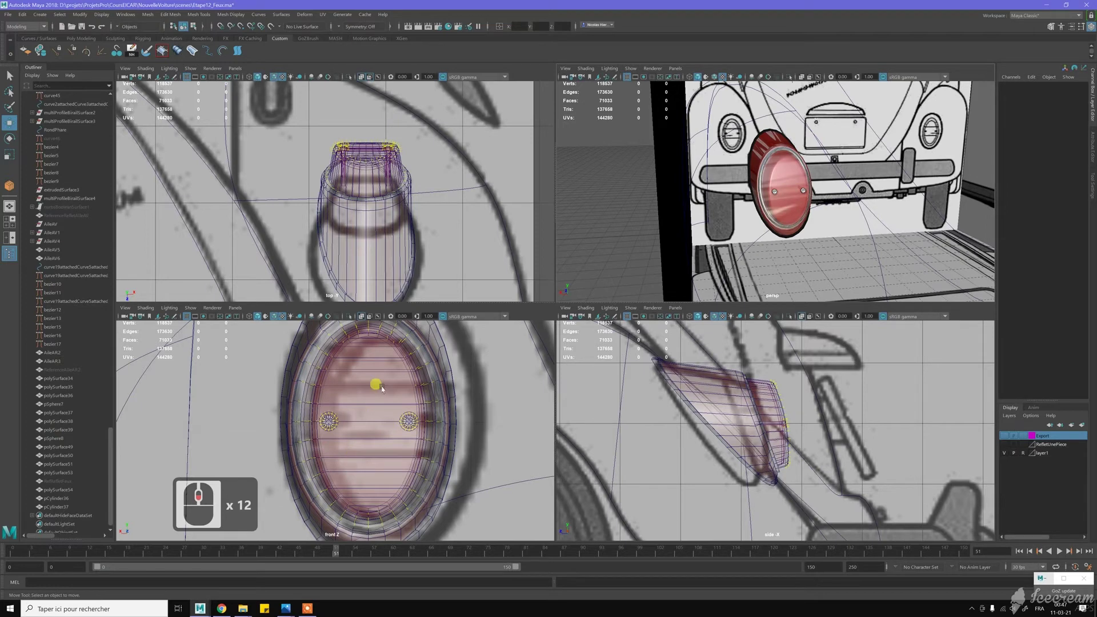
# - Save the scene
pyautogui.hotkey('ctrl', 's')
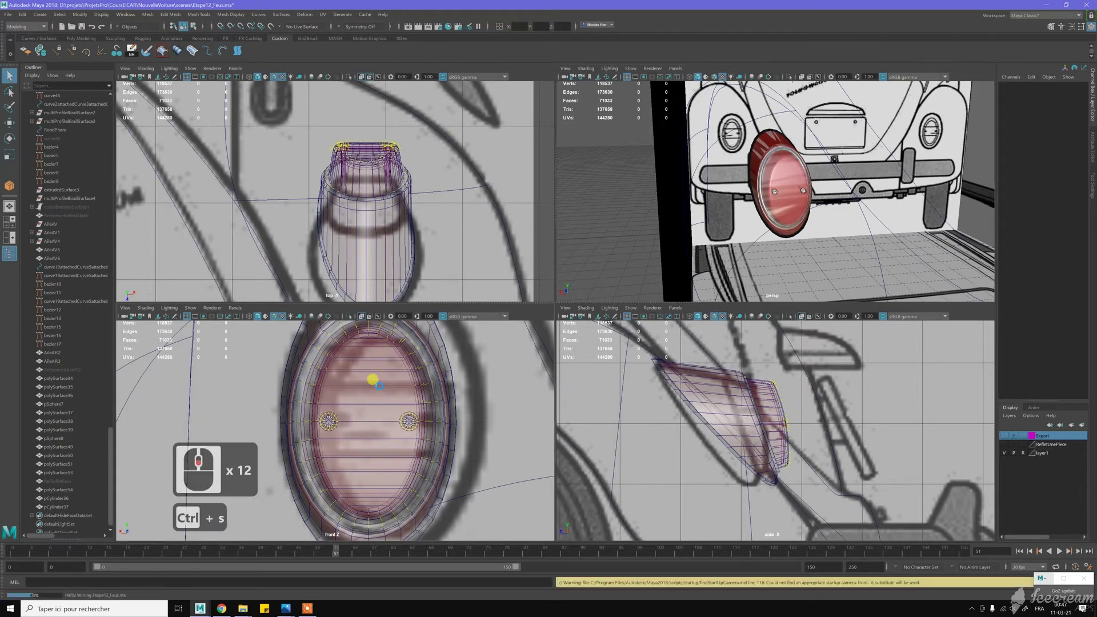
pyautogui.press('w')
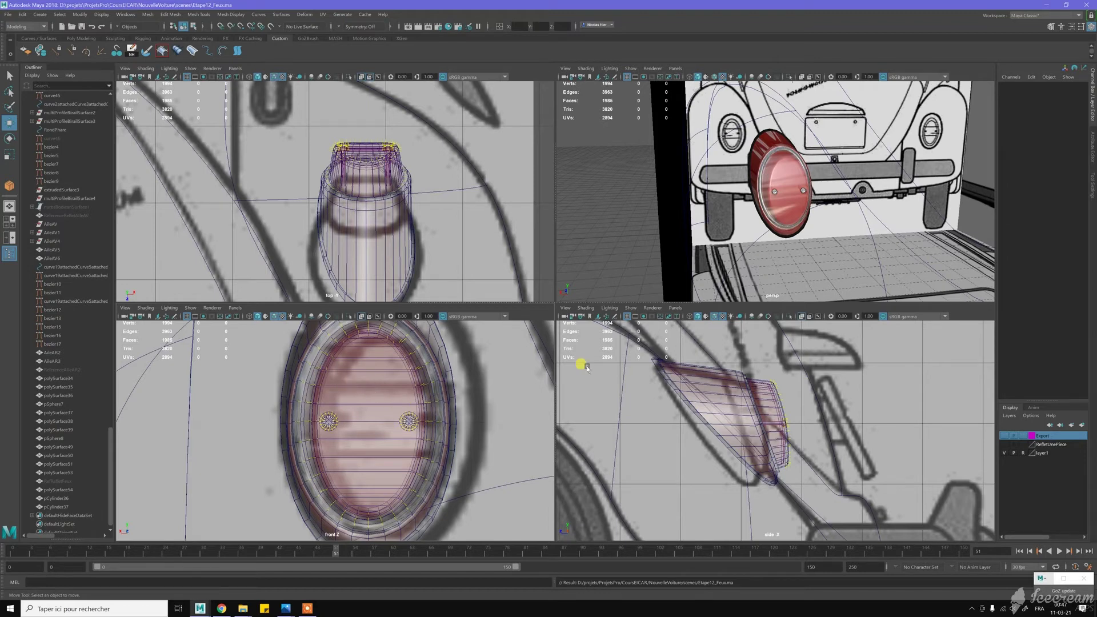
# - Select the lamp's outer lens and set the Move tool's step snap to Relative with a value of 10
pyautogui.click(784, 214)
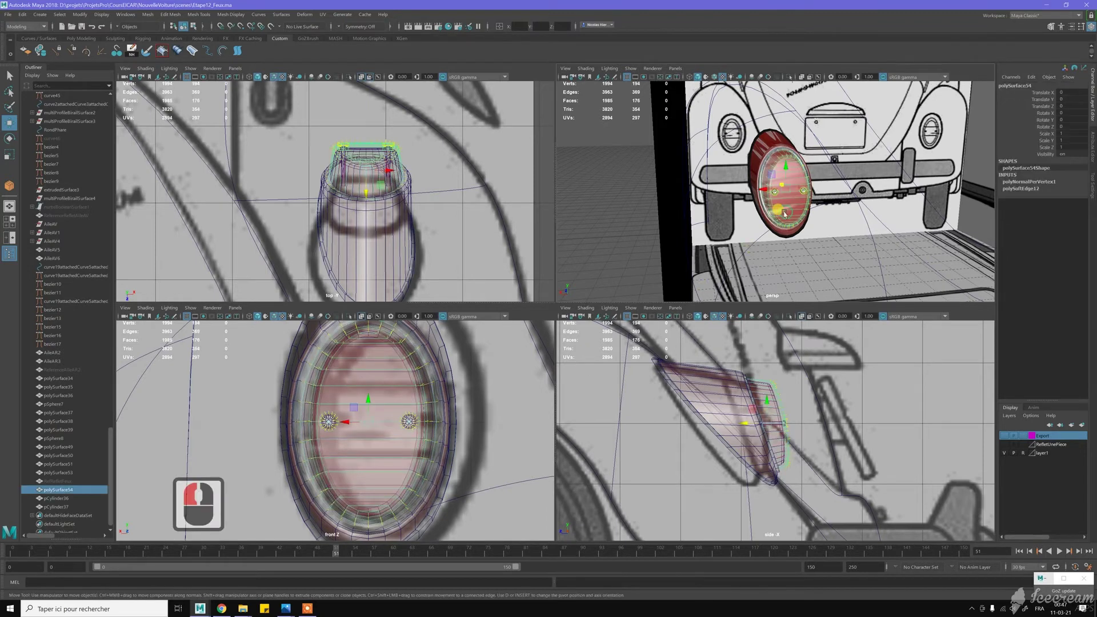
pyautogui.scroll(4, 901, 197)
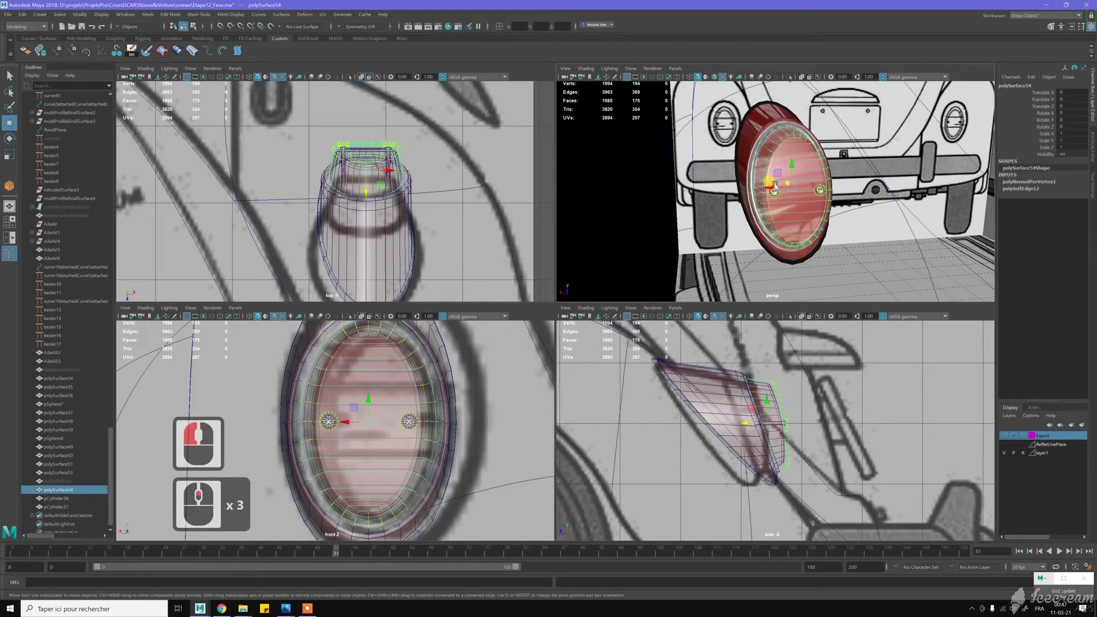
pyautogui.click(1093, 178)
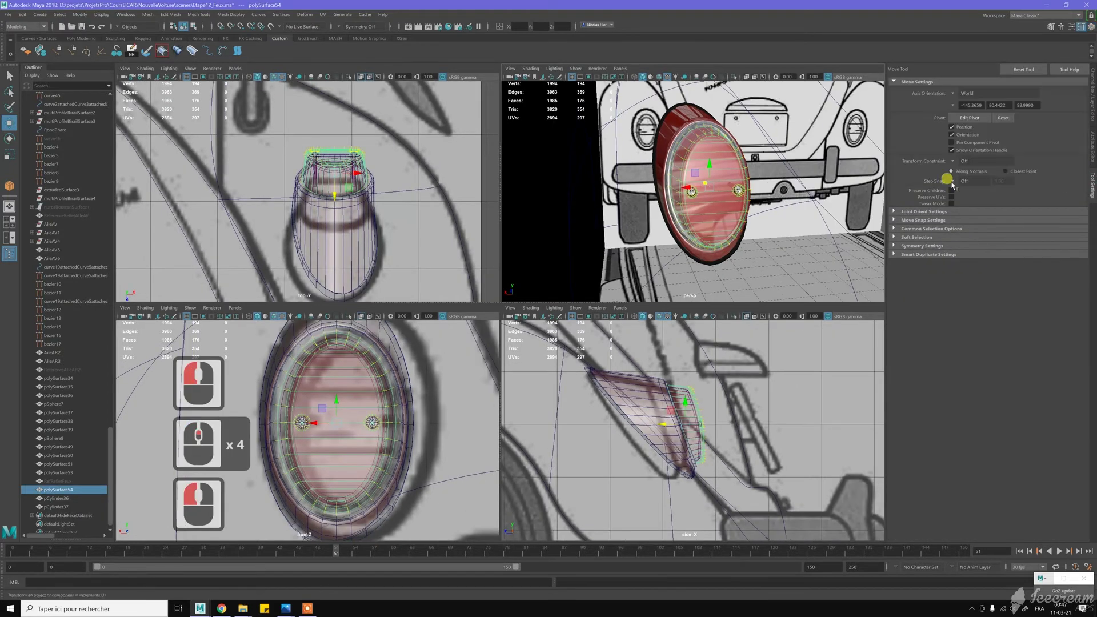
pyautogui.click(954, 181)
pyautogui.click(969, 188)
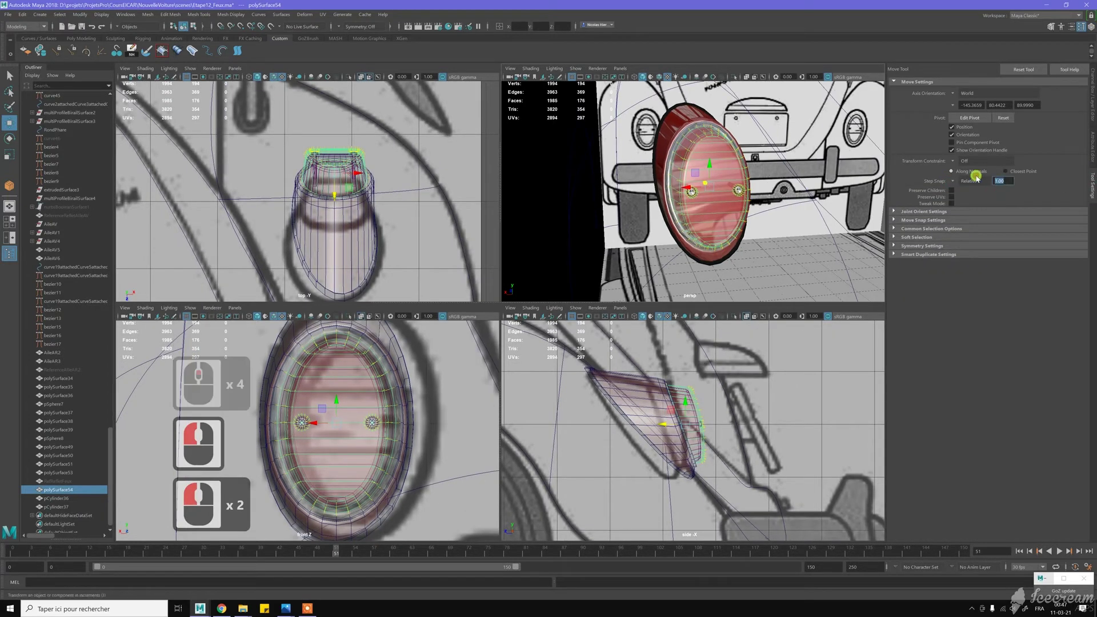
pyautogui.write('10')
pyautogui.press('Return')
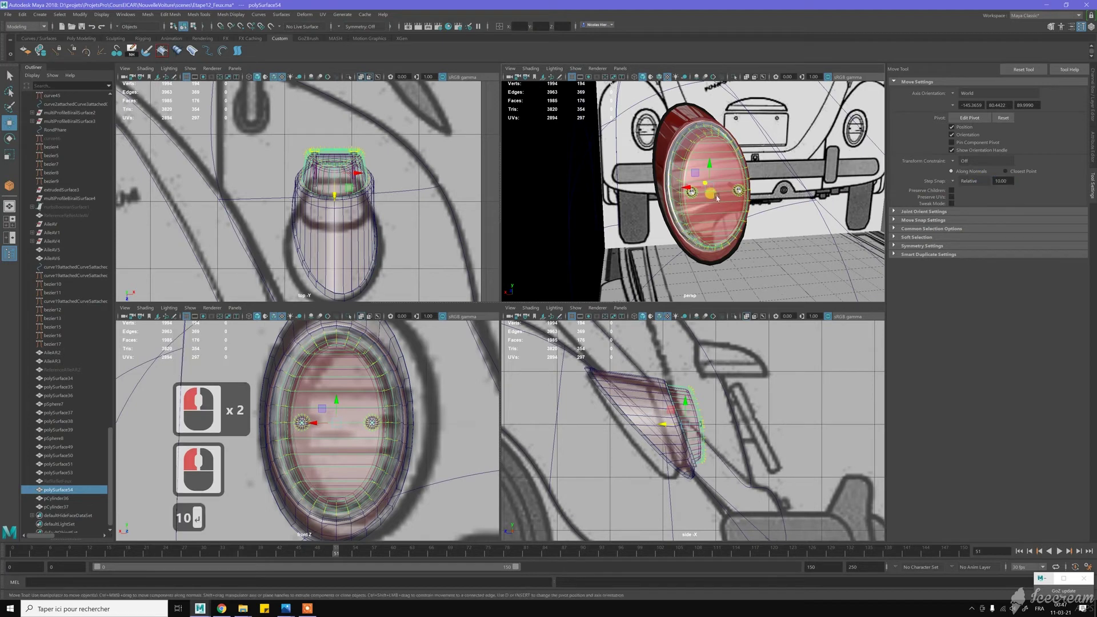
# - Move the outer and inner lenses sideways to opposite sides of the lamp and select the uncovered housing
pyautogui.moveTo(681, 190); pyautogui.dragTo(581, 201)
pyautogui.click(690, 191)
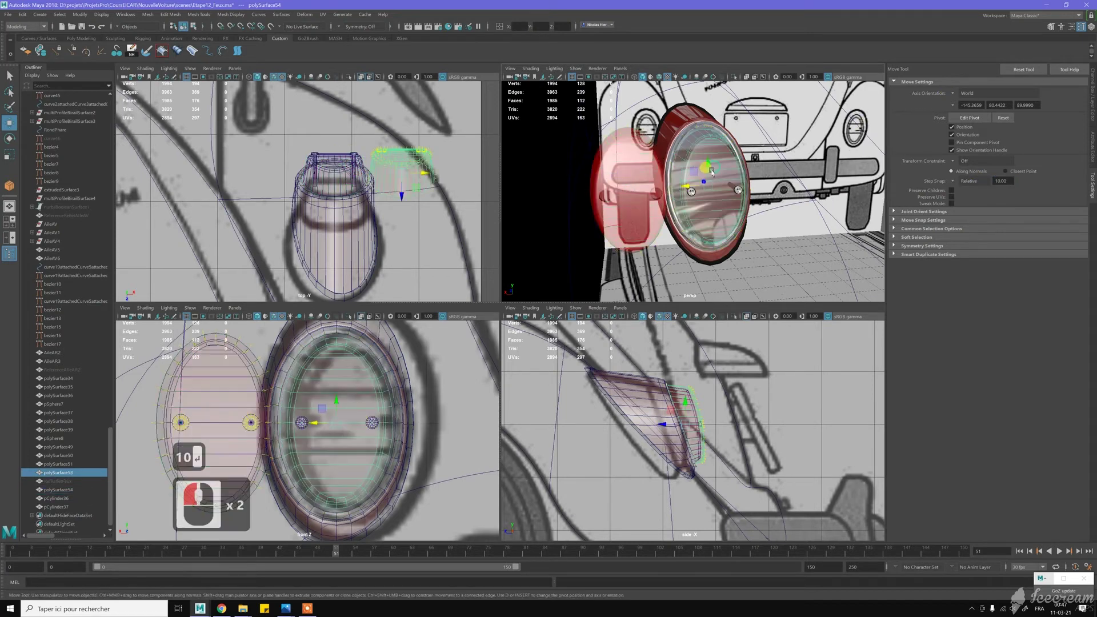
pyautogui.click(695, 169)
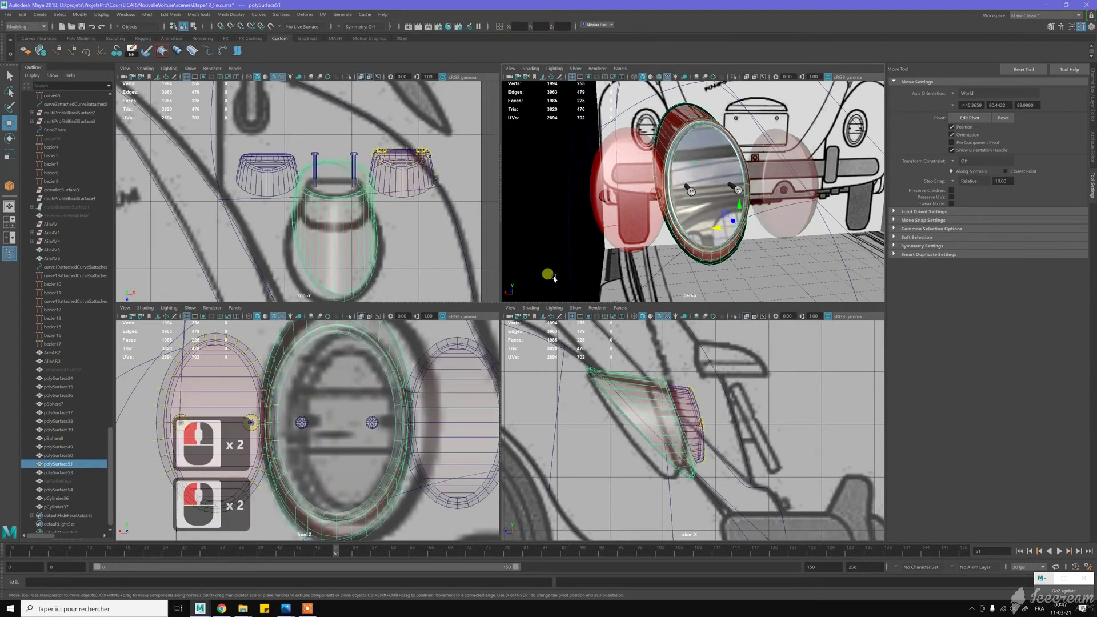
pyautogui.keyDown('shift'); pyautogui.moveTo(350, 367); pyautogui.dragTo(291, 368, button='right'); pyautogui.keyUp('shift')
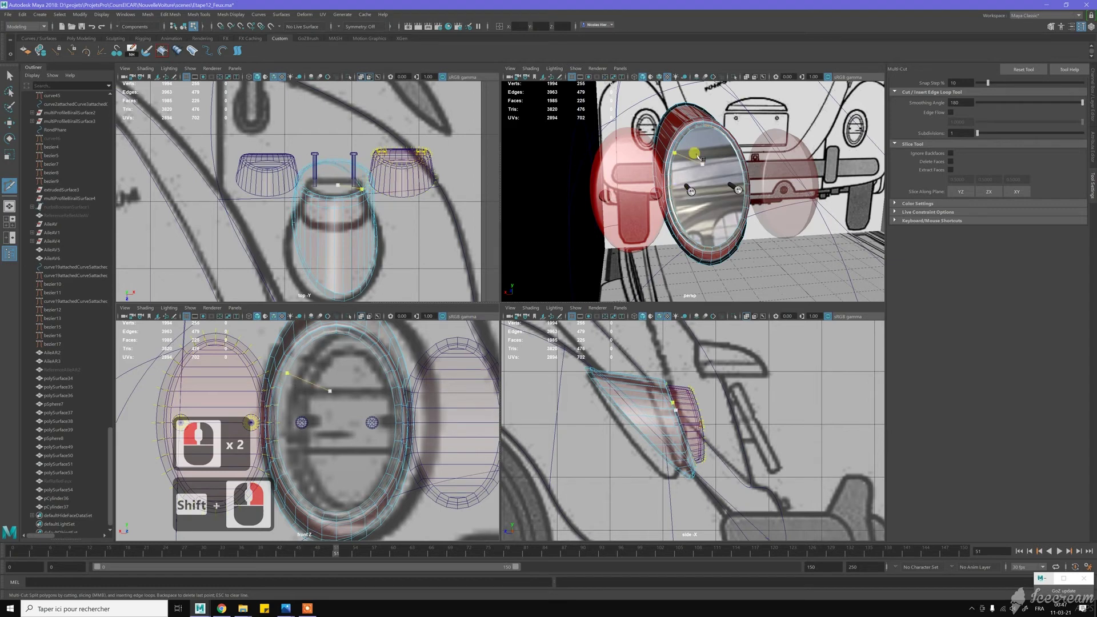
pyautogui.press('w')
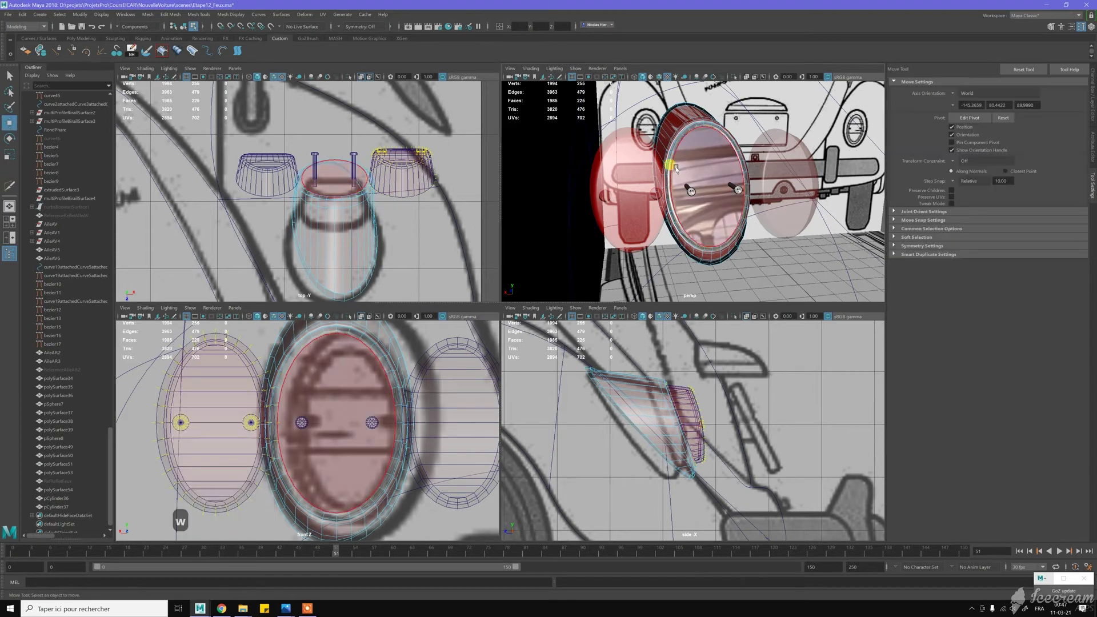
pyautogui.click(710, 156)
pyautogui.click(706, 161)
# - Cut two horizontal edges across the housing's oval cap with Multi-Cut, one along the blueprint's upper bar and one along the lower bar
pyautogui.keyDown('shift'); pyautogui.moveTo(706, 162); pyautogui.dragTo(709, 165, button='right'); pyautogui.keyUp('shift')
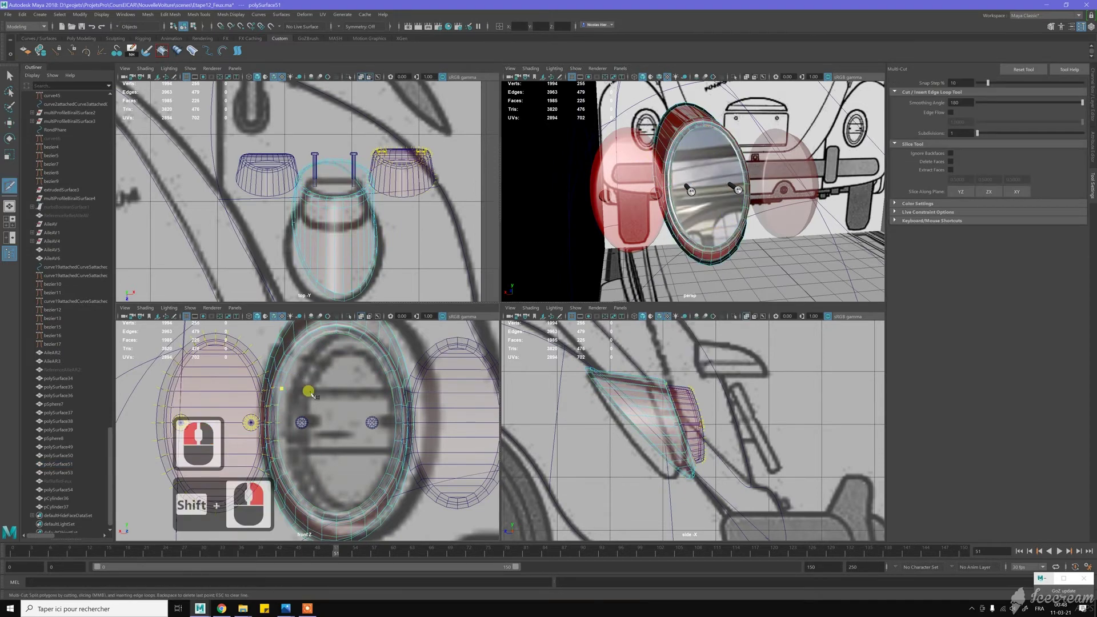
pyautogui.click(388, 380)
pyautogui.moveTo(396, 399); pyautogui.dragTo(401, 412)
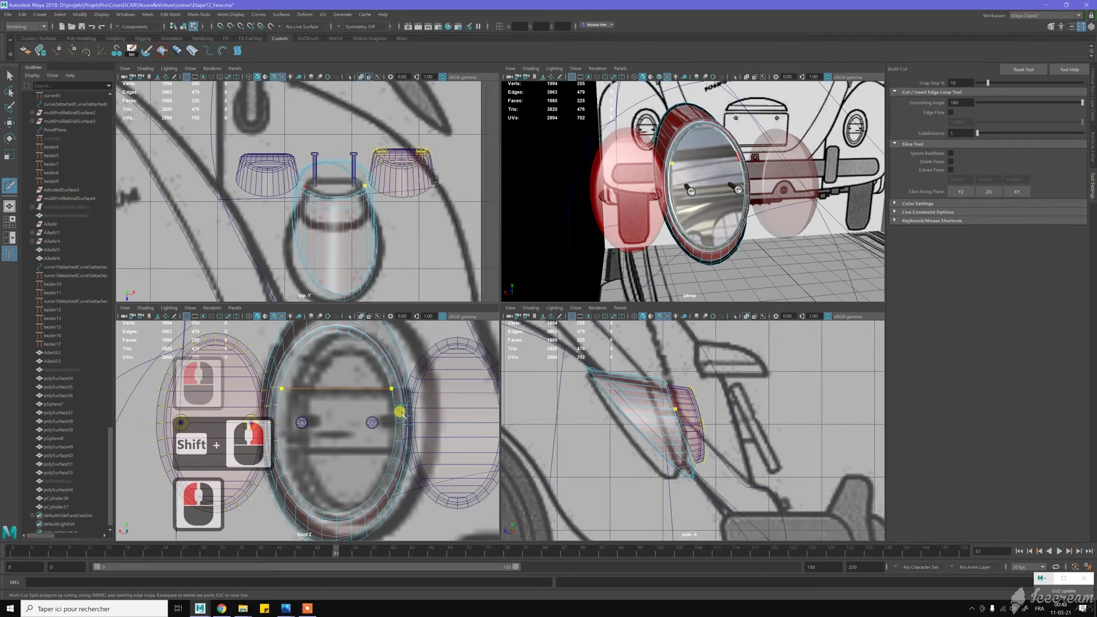
pyautogui.press('y')
pyautogui.press('y')
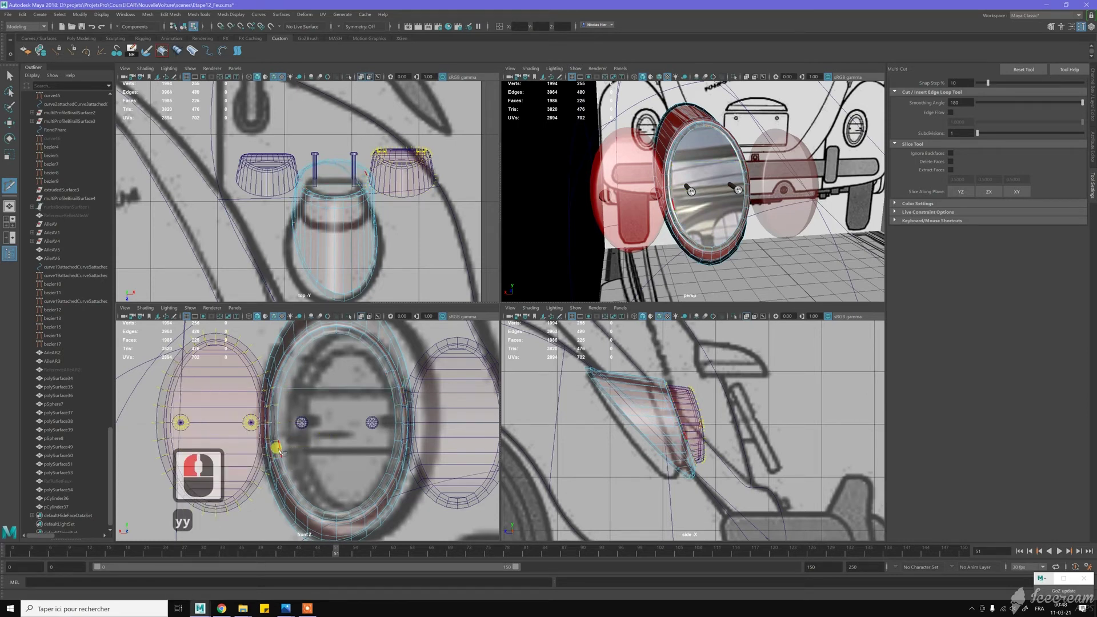
pyautogui.click(396, 454)
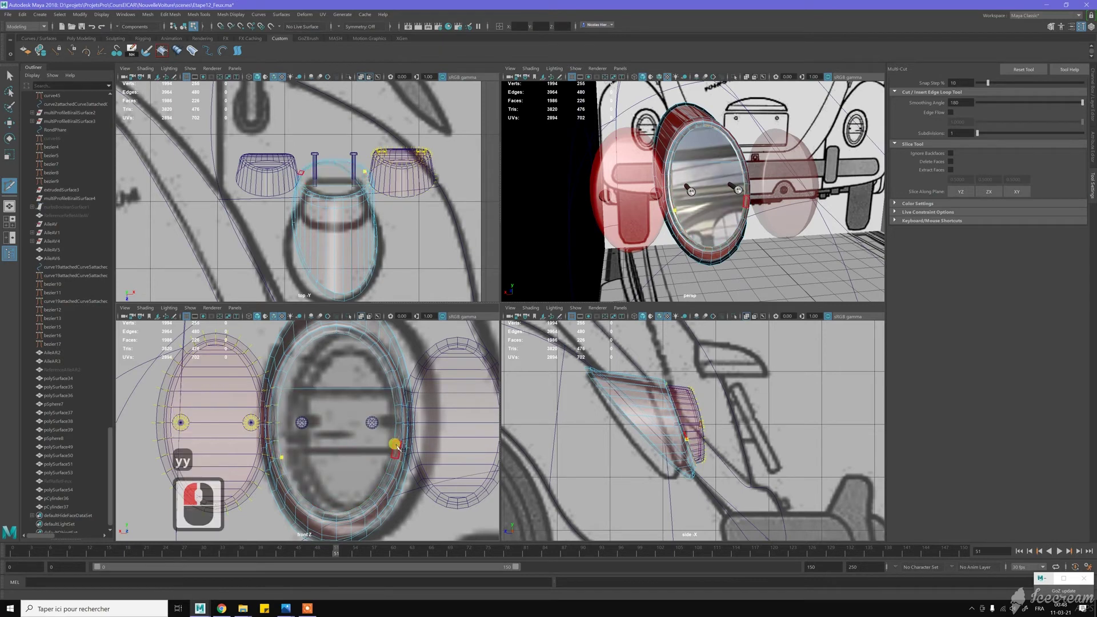
pyautogui.click(391, 452)
pyautogui.press('y')
pyautogui.press('y')
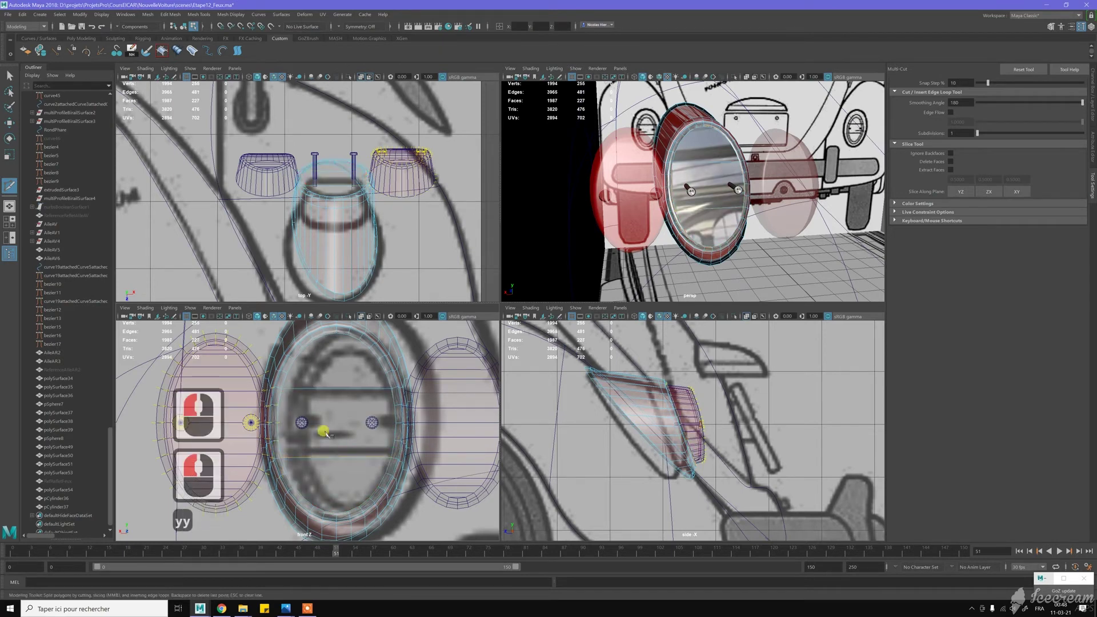
# - Cut a second horizontal edge beside each of the two cuts so both bars are framed as thin strips
pyautogui.click(280, 449)
pyautogui.moveTo(281, 449)
pyautogui.mouseDown()
pyautogui.moveTo(286, 392)
pyautogui.moveTo(280, 450)
pyautogui.mouseUp()
pyautogui.moveTo(380, 429)
pyautogui.mouseDown()
pyautogui.moveTo(390, 449)
pyautogui.moveTo(394, 438)
pyautogui.mouseUp()
pyautogui.press('y')
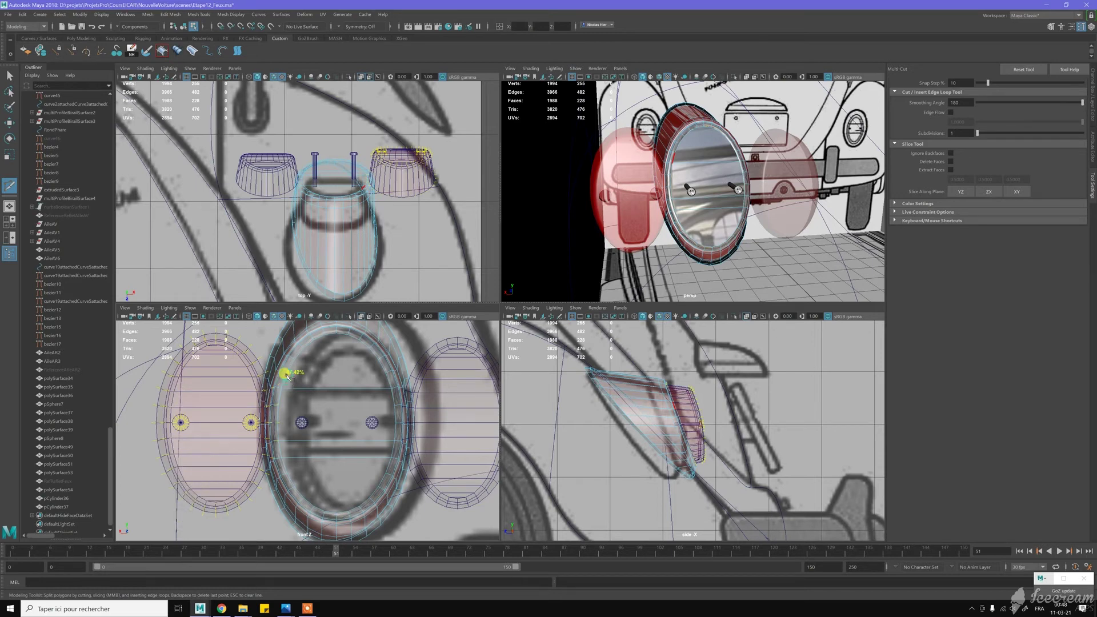
pyautogui.click(289, 371)
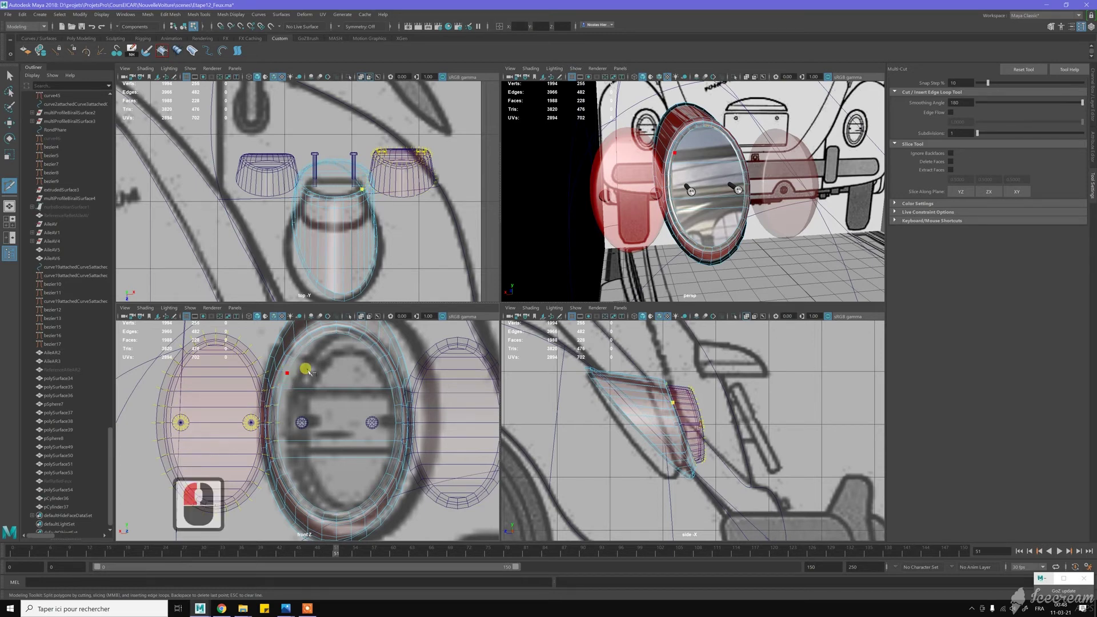
pyautogui.click(388, 376)
pyautogui.press('y')
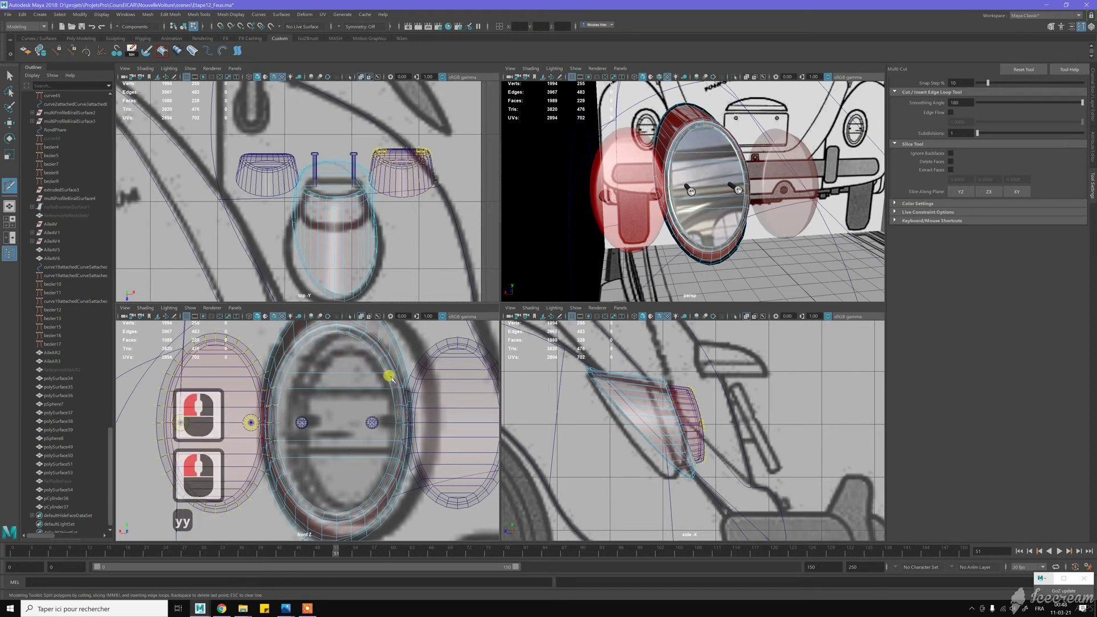
# - Select the upper cut edge on the housing's cap and activate the Slide Edge Tool
pyautogui.press('w')
pyautogui.click(339, 381)
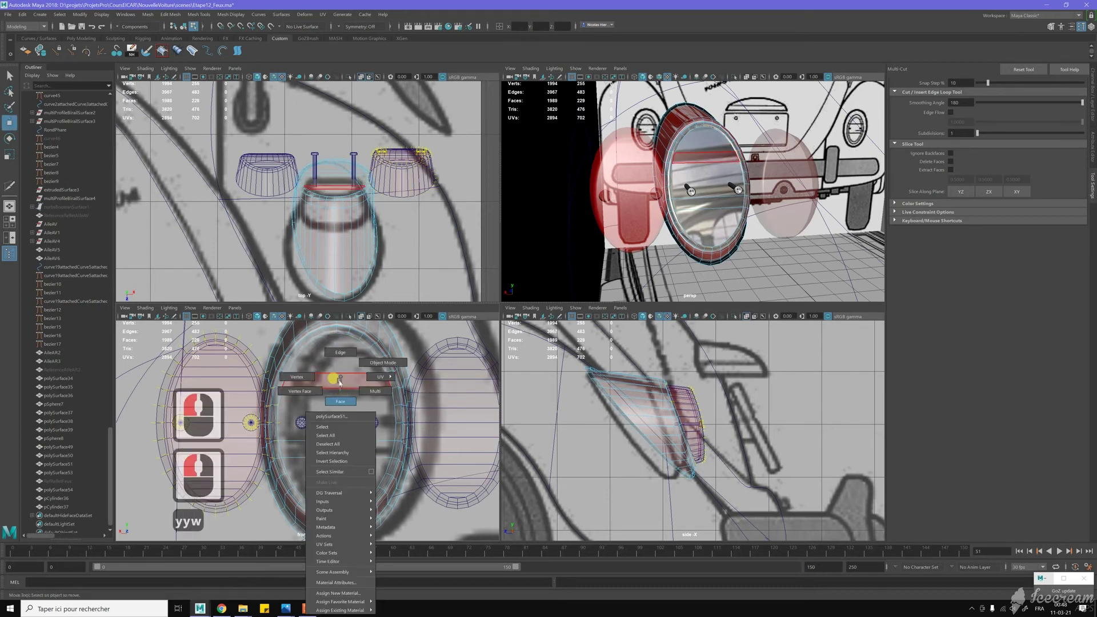
pyautogui.click(340, 381)
pyautogui.moveTo(700, 186)
pyautogui.keyDown('alt'); pyautogui.mouseDown()
pyautogui.moveTo(686, 167)
pyautogui.moveTo(703, 183)
pyautogui.mouseUp(); pyautogui.keyUp('alt')
pyautogui.keyDown('alt'); pyautogui.moveTo(703, 183); pyautogui.dragTo(714, 206, button='middle'); pyautogui.keyUp('alt')
pyautogui.keyDown('alt'); pyautogui.moveTo(715, 205); pyautogui.dragTo(727, 234, button='right'); pyautogui.keyUp('alt')
pyautogui.keyDown('alt'); pyautogui.moveTo(728, 235); pyautogui.dragTo(713, 233); pyautogui.keyUp('alt')
pyautogui.moveTo(715, 180); pyautogui.dragTo(716, 164, button='right')
pyautogui.click(720, 189)
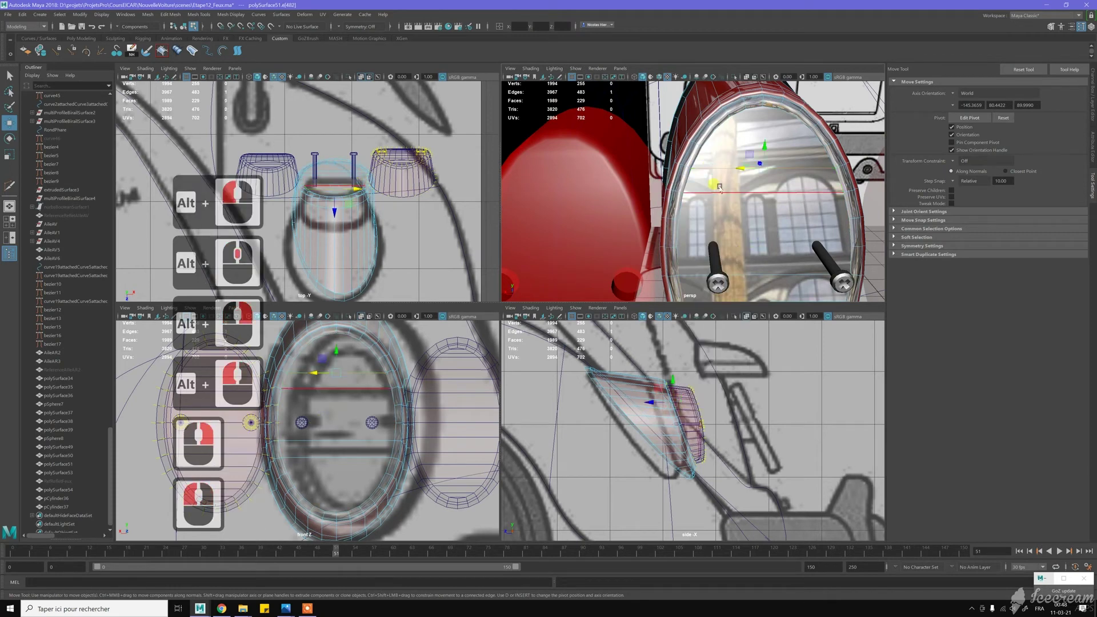
pyautogui.keyDown('shift'); pyautogui.moveTo(721, 188); pyautogui.dragTo(723, 189, button='right'); pyautogui.keyUp('shift')
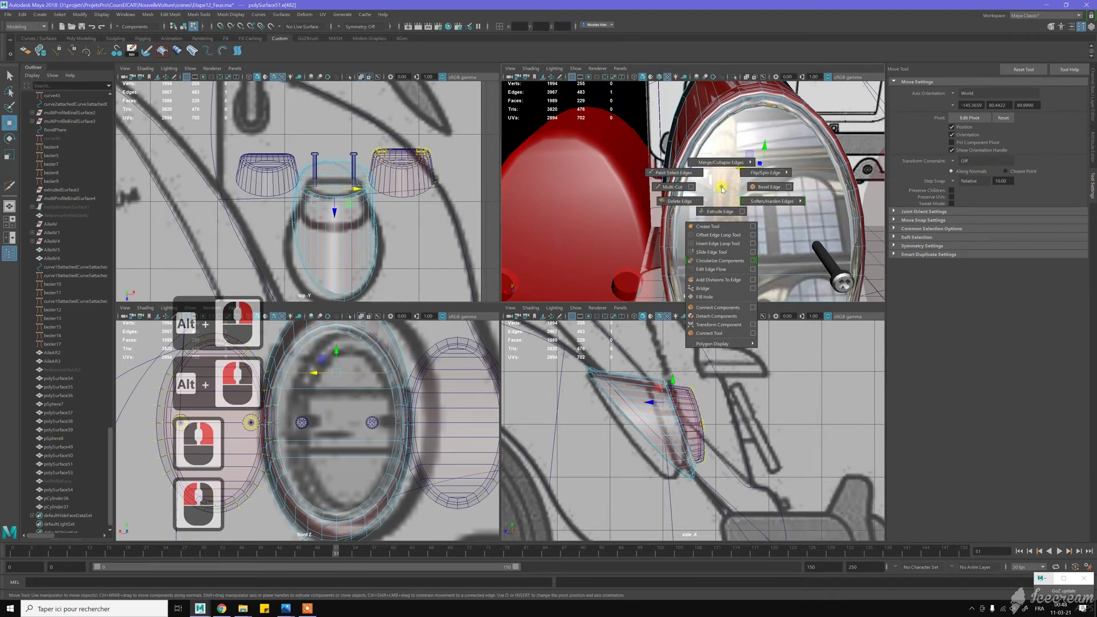
pyautogui.keyDown('shift'); pyautogui.rightClick(711, 252); pyautogui.keyUp('shift')
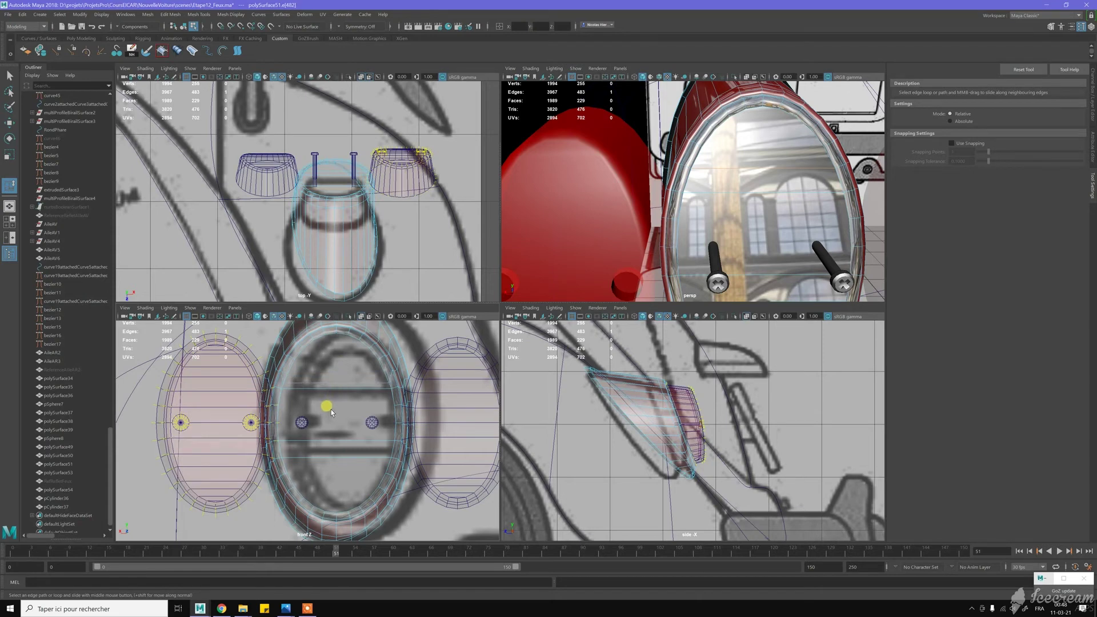
# - Slide the upper pair of cut edges close together onto the blueprint's upper bar
pyautogui.middleClick(330, 400)
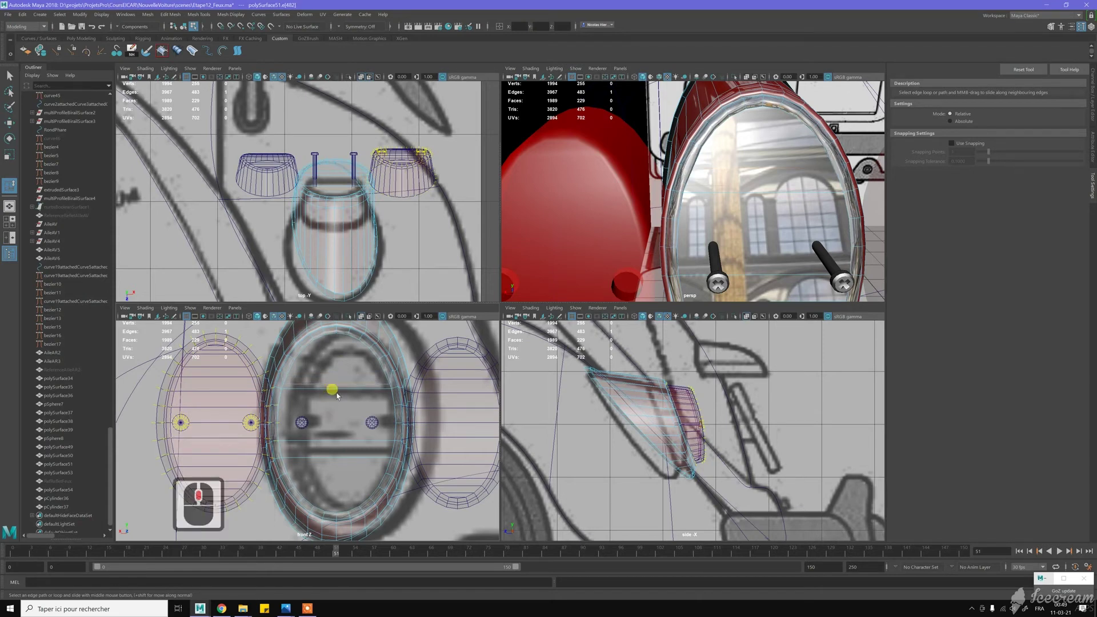
pyautogui.keyDown('shift'); pyautogui.click(363, 363); pyautogui.keyUp('shift')
pyautogui.moveTo(356, 370); pyautogui.dragTo(352, 371, button='middle')
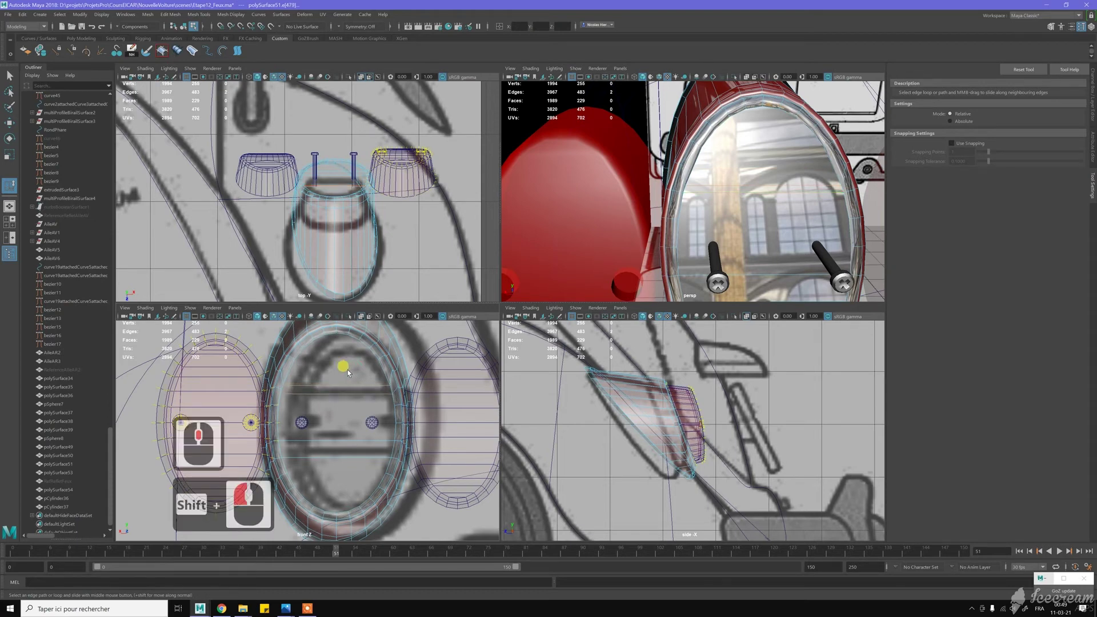
pyautogui.click(349, 370)
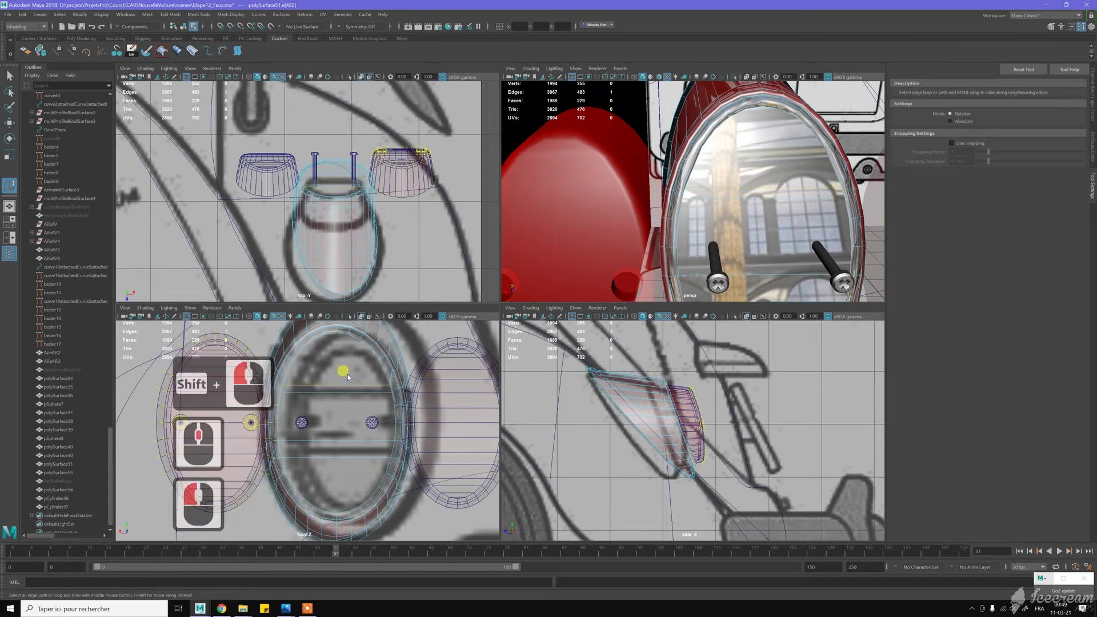
pyautogui.moveTo(344, 375); pyautogui.dragTo(341, 376, button='middle')
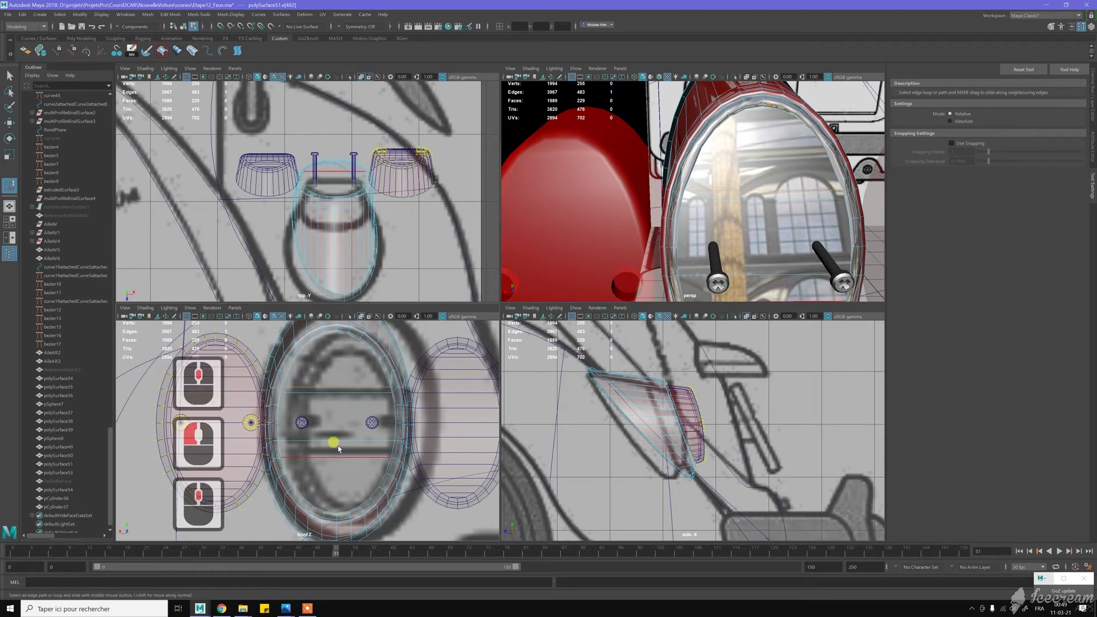
# - Slide the lower pair of cut edges onto the blueprint's lower bar with the Slide Edge Tool
pyautogui.click(343, 441)
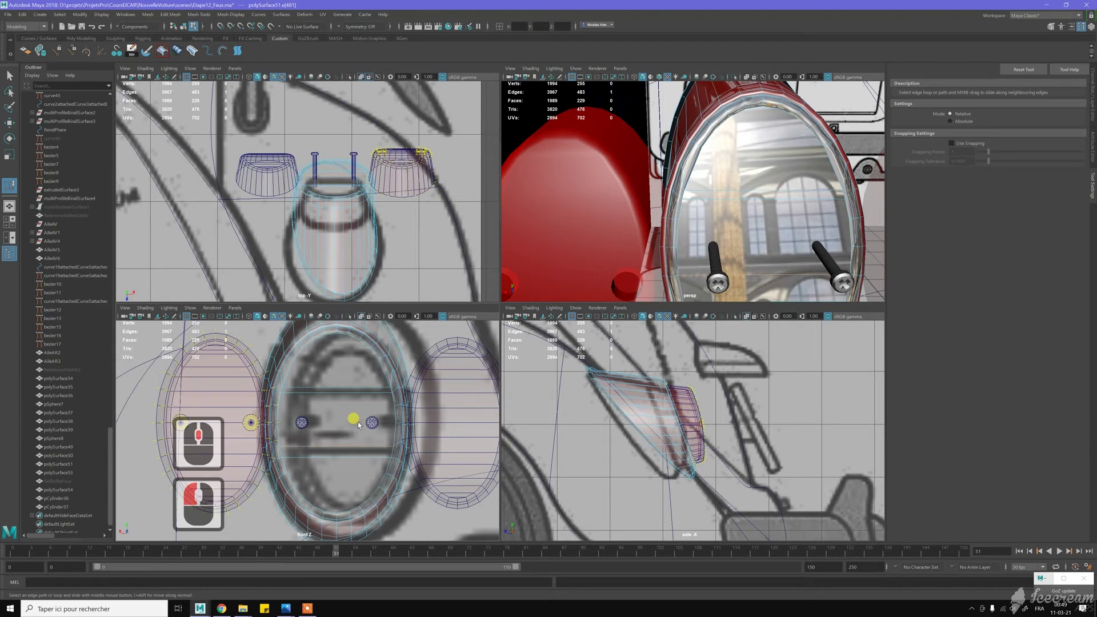
pyautogui.moveTo(359, 425); pyautogui.dragTo(346, 447, button='middle')
pyautogui.click(342, 436)
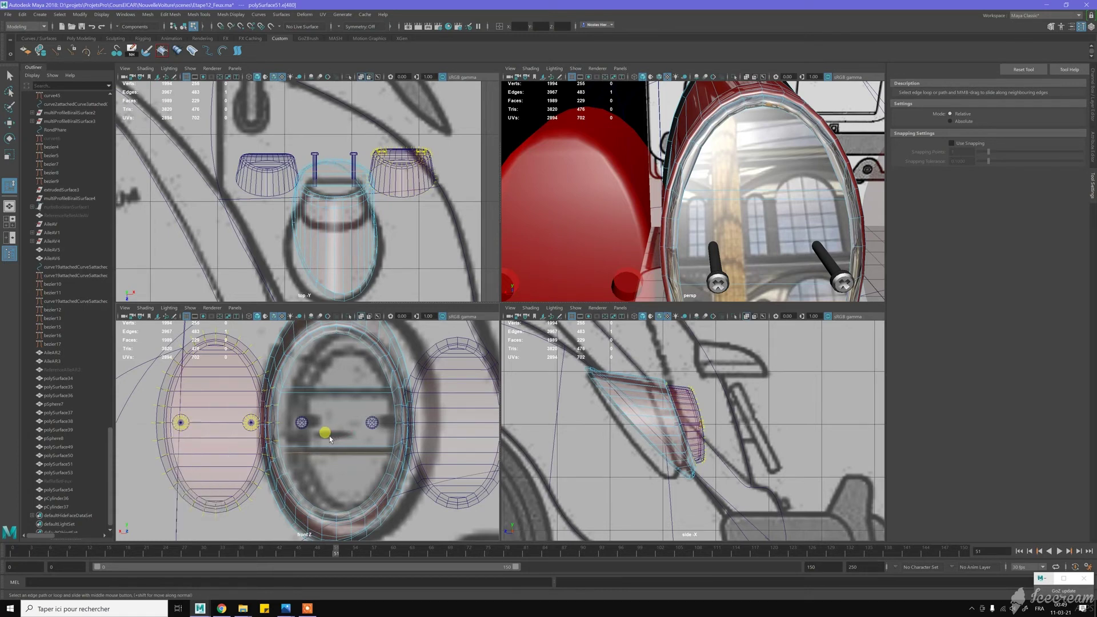
pyautogui.moveTo(330, 439); pyautogui.dragTo(365, 406, button='middle')
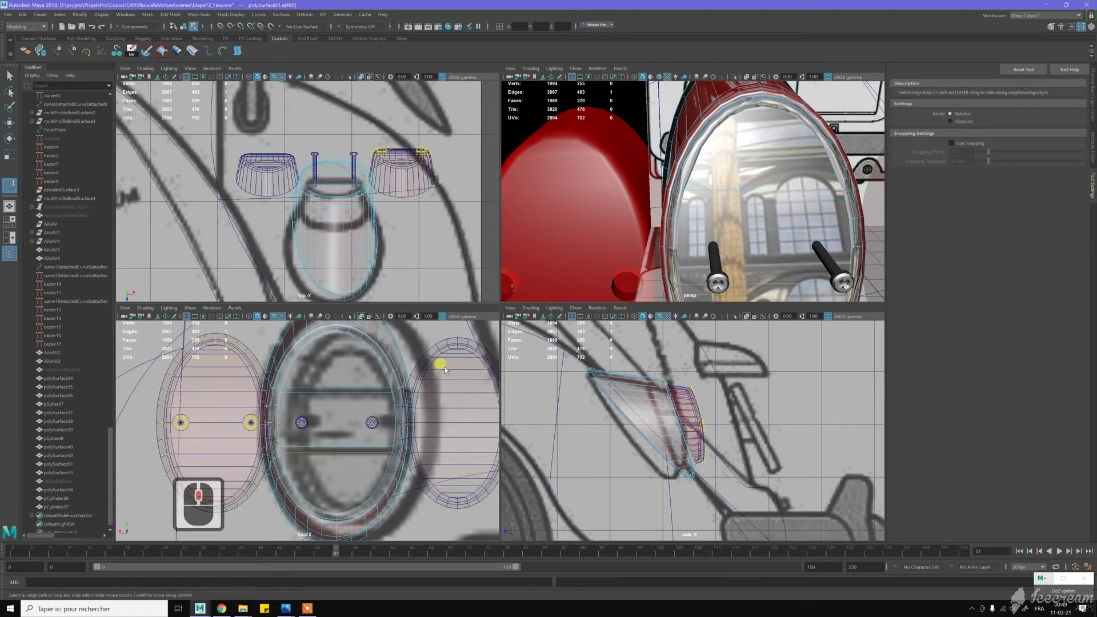
pyautogui.moveTo(401, 455); pyautogui.dragTo(319, 410, button='middle')
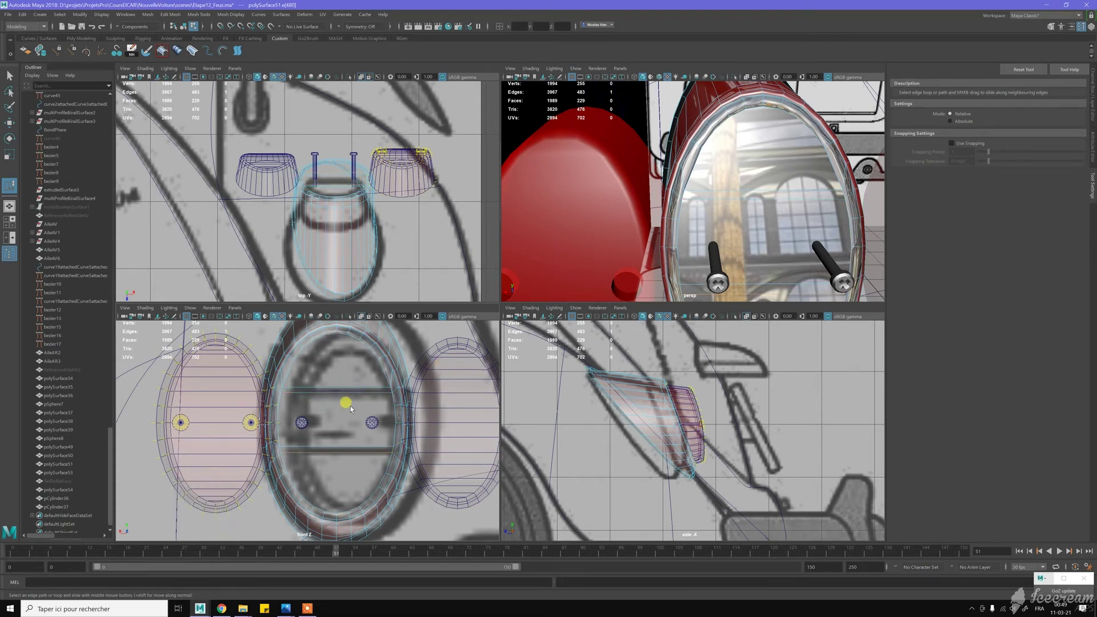
pyautogui.scroll(-2, 387, 441)
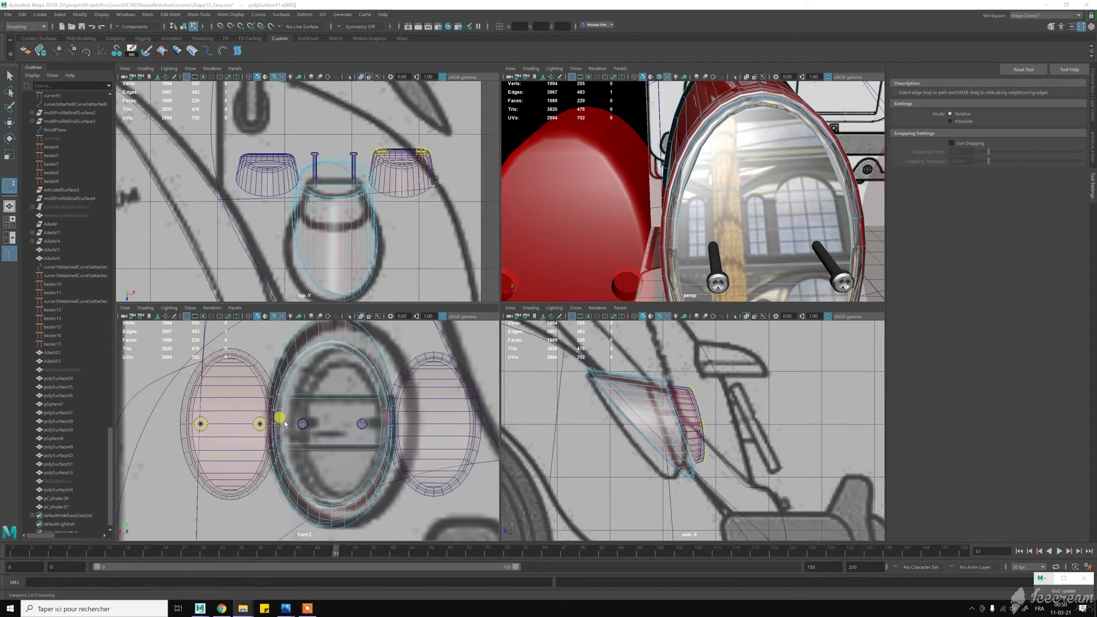
pyautogui.scroll(1, 279, 420)
pyautogui.moveTo(279, 422); pyautogui.dragTo(313, 473, button='middle')
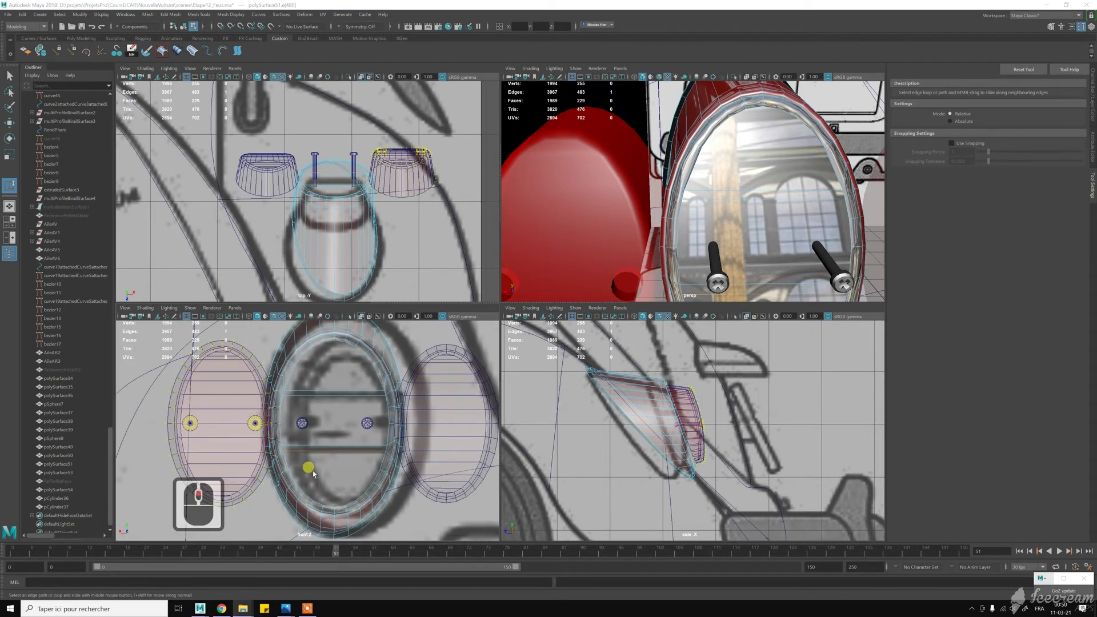
pyautogui.moveTo(242, 455); pyautogui.dragTo(326, 427, button='middle')
pyautogui.keyDown('shift'); pyautogui.rightClick(335, 412); pyautogui.keyUp('shift')
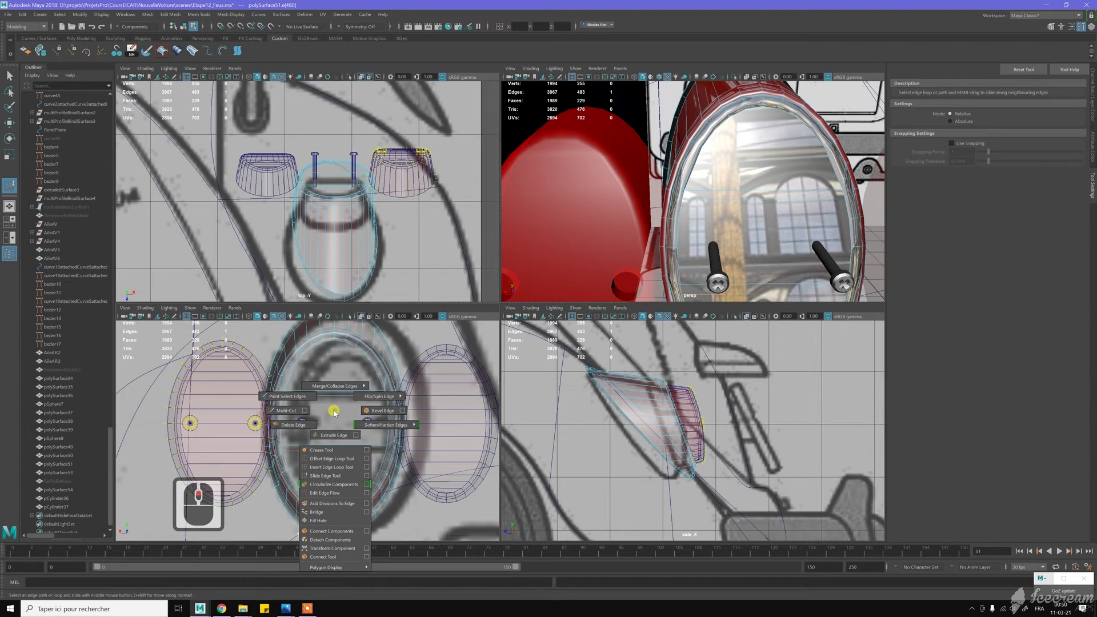
pyautogui.rightClick(368, 352)
pyautogui.click(377, 327)
pyautogui.click(376, 347)
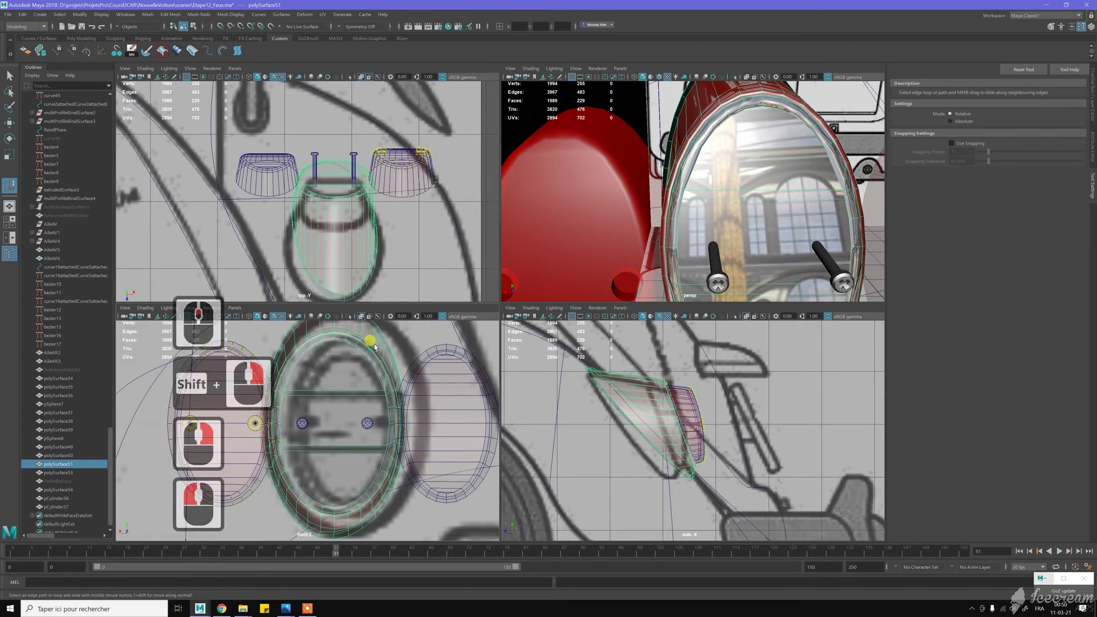
pyautogui.keyDown('shift'); pyautogui.rightClick(375, 345); pyautogui.keyUp('shift')
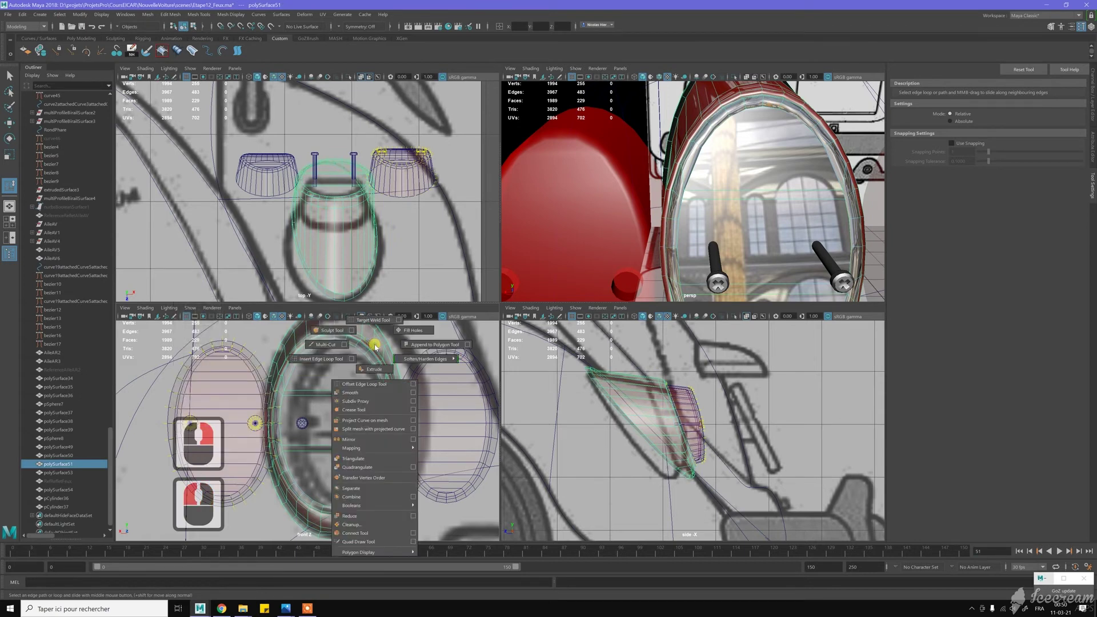
pyautogui.keyDown('shift'); pyautogui.moveTo(374, 347); pyautogui.dragTo(367, 355, button='right'); pyautogui.keyUp('shift')
# - Reselect the lower bar's cut edge and fine-tune its position against the blueprint with the Slide Edge Tool
pyautogui.moveTo(341, 390); pyautogui.dragTo(341, 366, button='right')
pyautogui.click(337, 449)
pyautogui.keyDown('shift'); pyautogui.moveTo(341, 411); pyautogui.dragTo(332, 477, button='right'); pyautogui.keyUp('shift')
pyautogui.scroll(2, 294, 470)
pyautogui.keyDown('alt'); pyautogui.moveTo(294, 470); pyautogui.dragTo(380, 385, button='middle'); pyautogui.keyUp('alt')
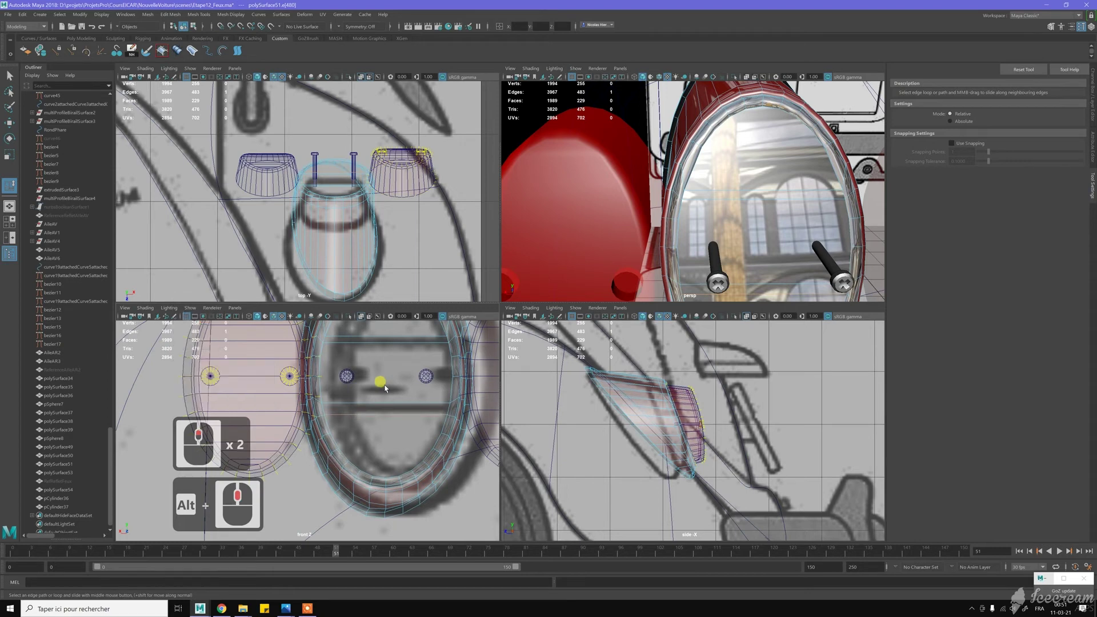
pyautogui.middleClick(287, 414)
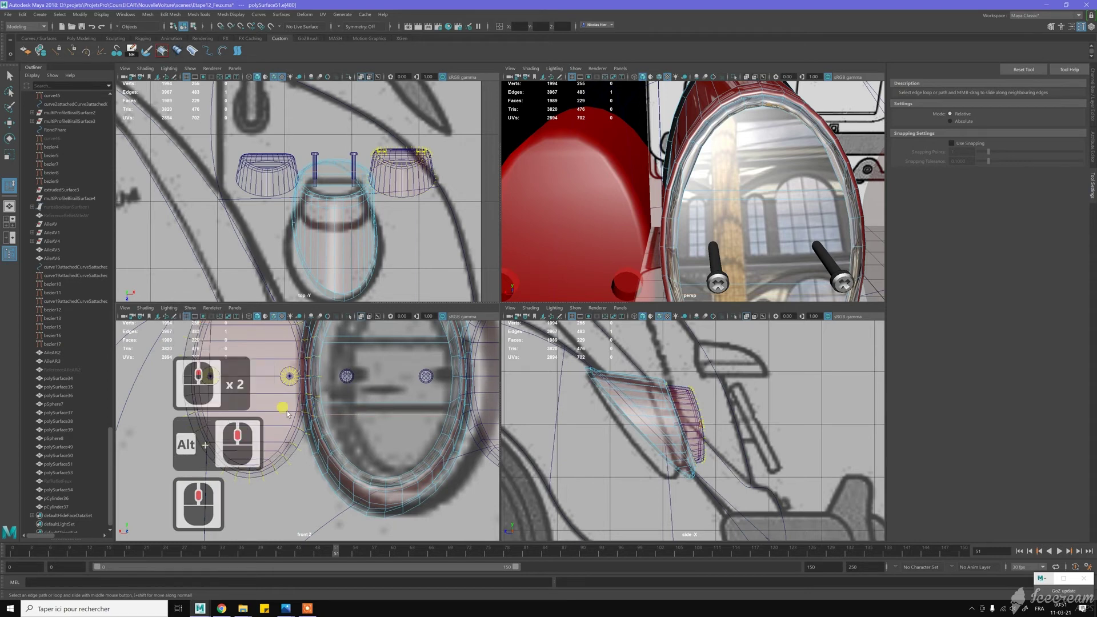
pyautogui.click(355, 396)
pyautogui.moveTo(377, 386); pyautogui.dragTo(387, 383)
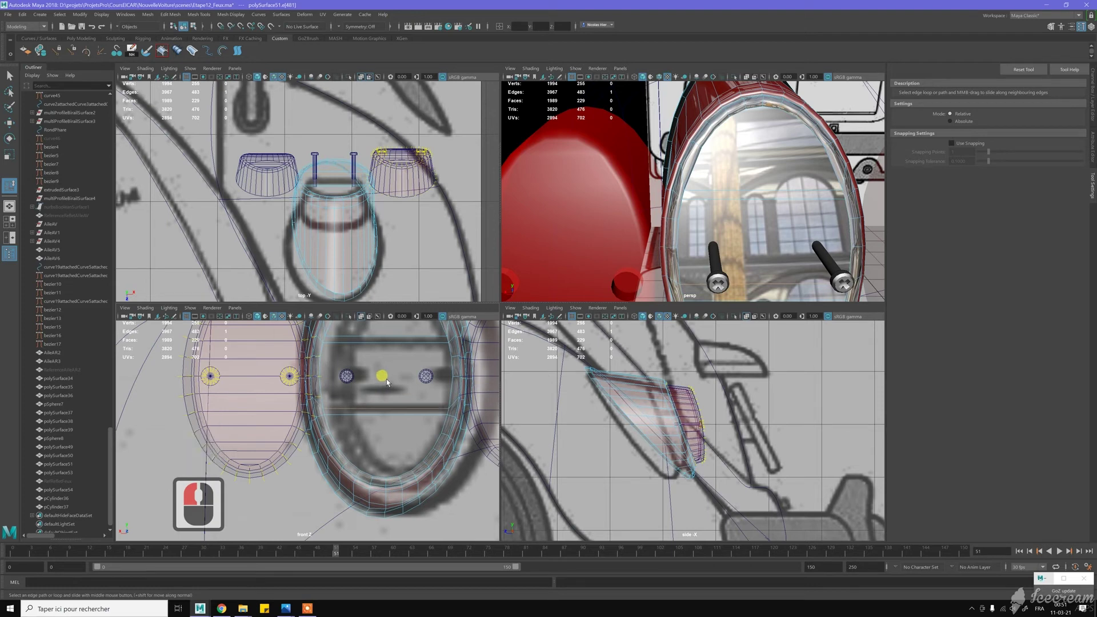
pyautogui.keyDown('alt'); pyautogui.moveTo(387, 383); pyautogui.dragTo(379, 408, button='middle'); pyautogui.keyUp('alt')
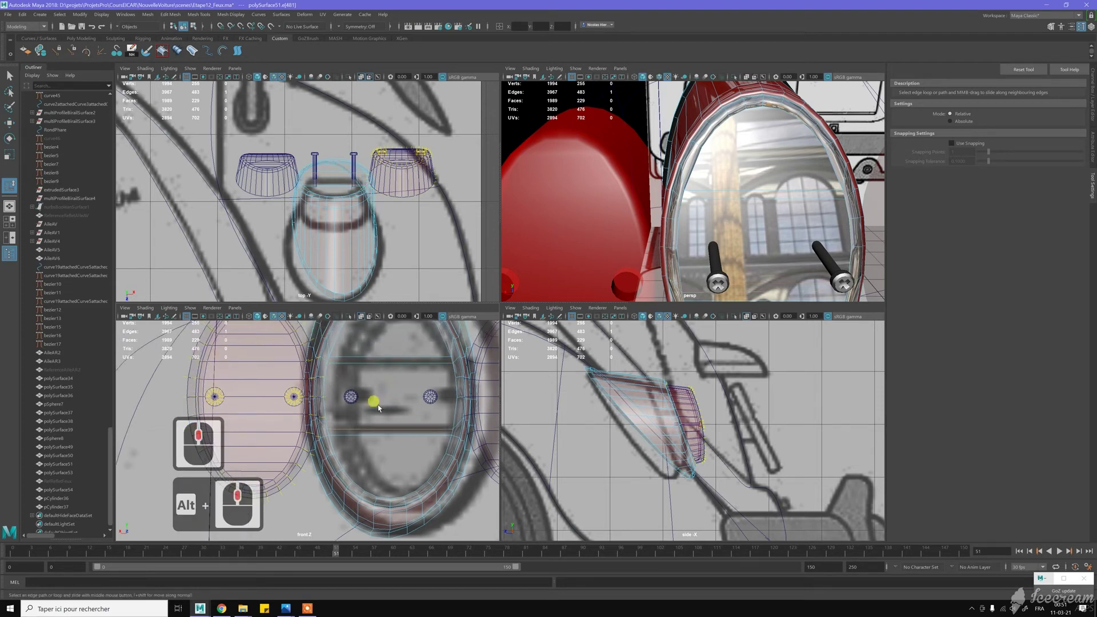
# - Select the two thin strip faces above and below the screws and apply Extrude to them
pyautogui.press('w')
pyautogui.moveTo(765, 186); pyautogui.dragTo(768, 195, button='right')
pyautogui.click(773, 244)
pyautogui.keyDown('alt'); pyautogui.moveTo(773, 244); pyautogui.dragTo(758, 229, button='middle'); pyautogui.keyUp('alt')
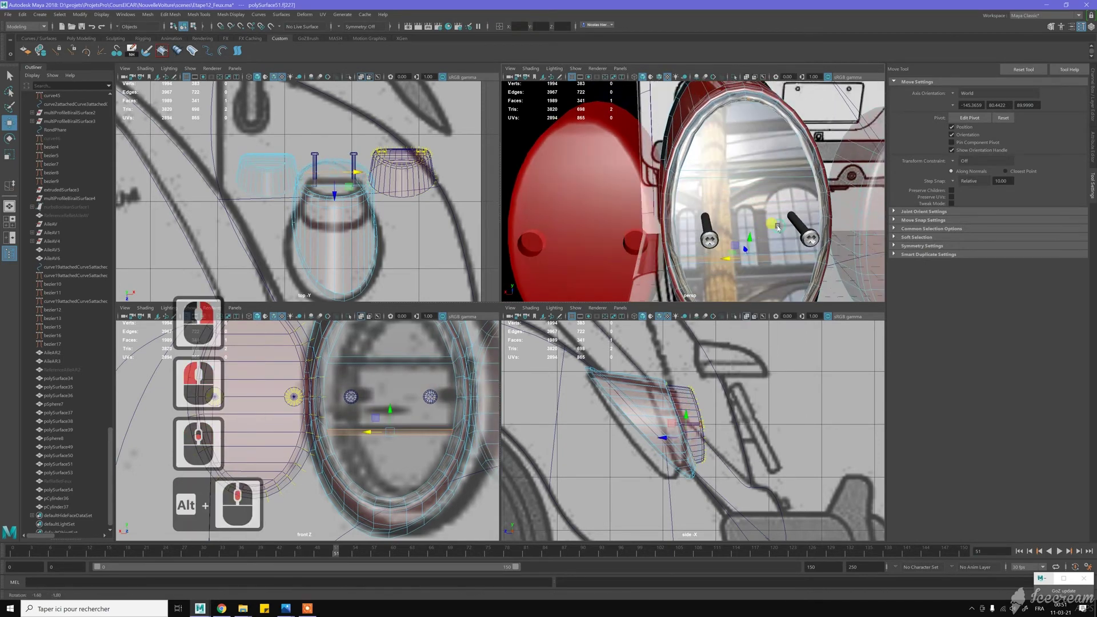
pyautogui.keyDown('alt'); pyautogui.moveTo(758, 229); pyautogui.dragTo(749, 172); pyautogui.keyUp('alt')
pyautogui.keyDown('shift'); pyautogui.doubleClick(698, 193); pyautogui.keyUp('shift')
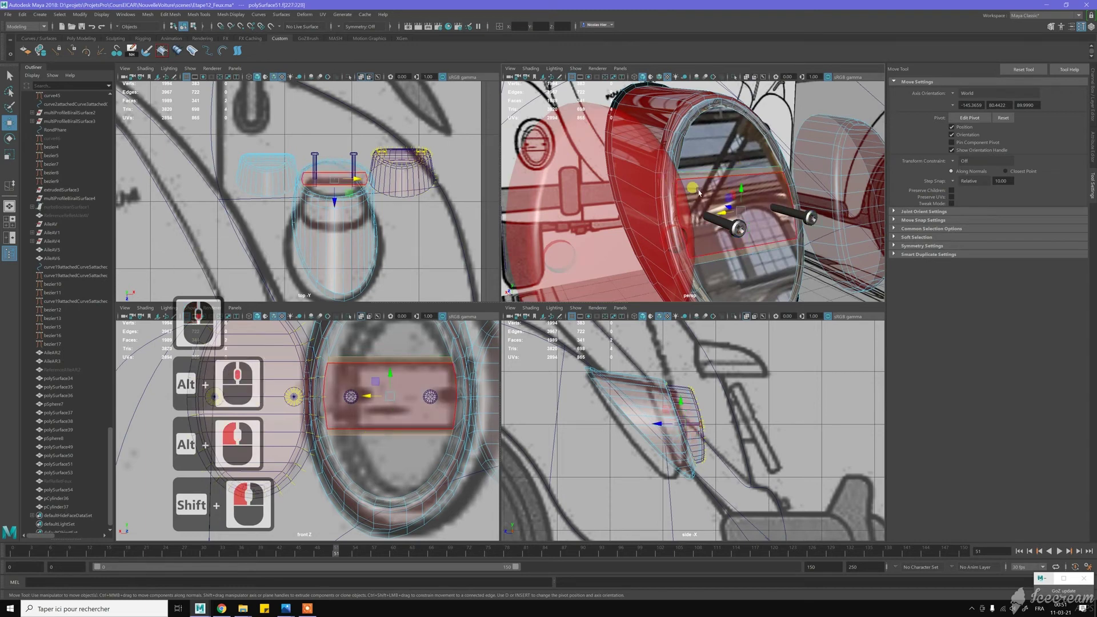
pyautogui.keyDown('shift'); pyautogui.moveTo(699, 193); pyautogui.dragTo(702, 211, button='right'); pyautogui.keyUp('shift')
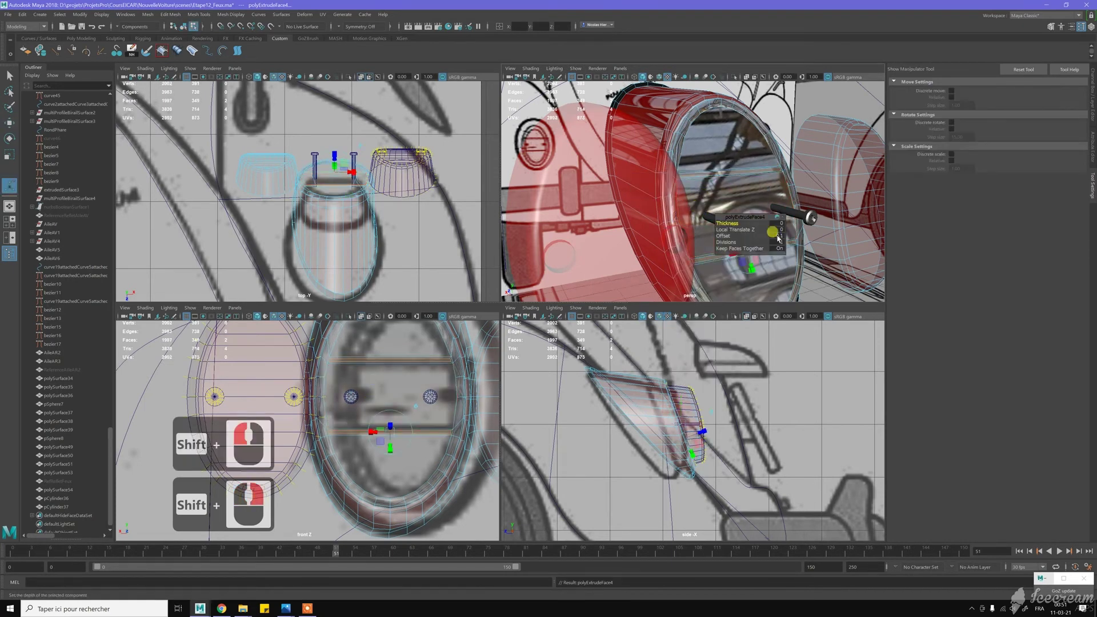
# - Pull the extruded strip faces outward from the lamp along the Z axis with step snapping to form two horizontal shelves
pyautogui.keyDown('alt'); pyautogui.moveTo(710, 190); pyautogui.dragTo(716, 197); pyautogui.keyUp('alt')
pyautogui.click(717, 200)
pyautogui.press('w')
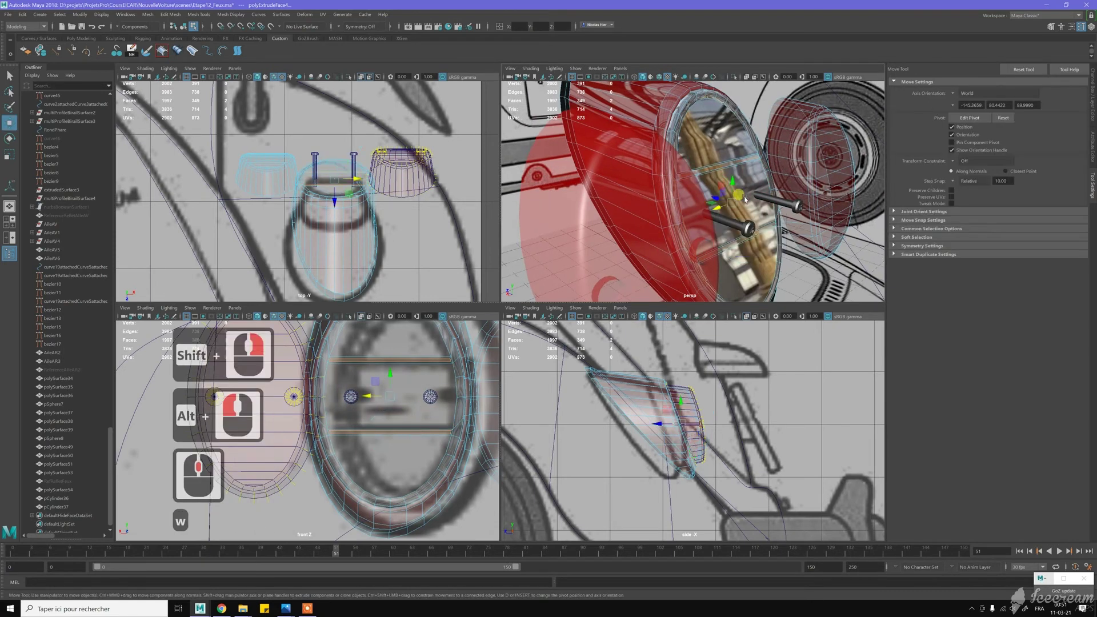
pyautogui.moveTo(717, 201); pyautogui.dragTo(750, 192)
pyautogui.press('j')
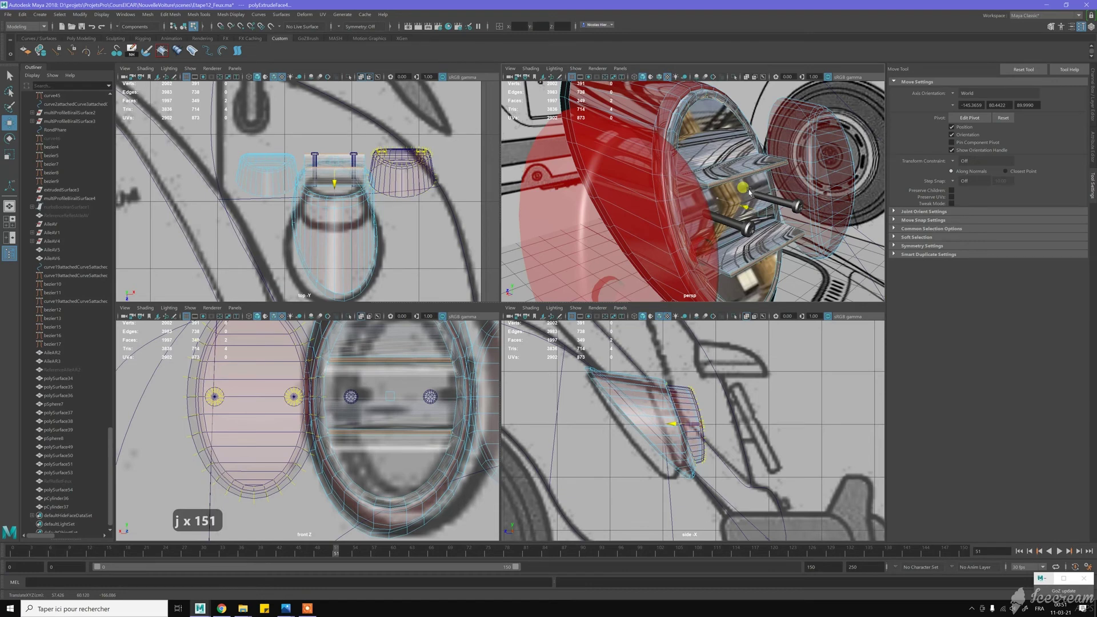
pyautogui.moveTo(750, 192); pyautogui.dragTo(750, 192)
pyautogui.press('j')
pyautogui.press('j')
pyautogui.scroll(12, 718, 432)
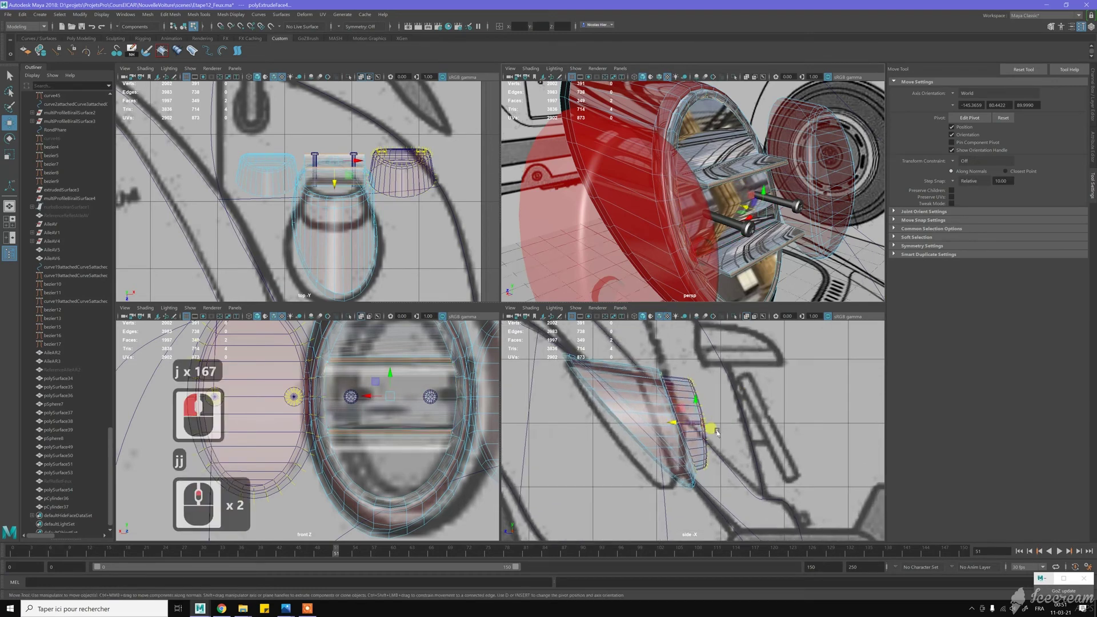
# - Pull the two extruded shelves farther outward along the Z axis with step snapping, past the screw heads
pyautogui.scroll(5, 718, 432)
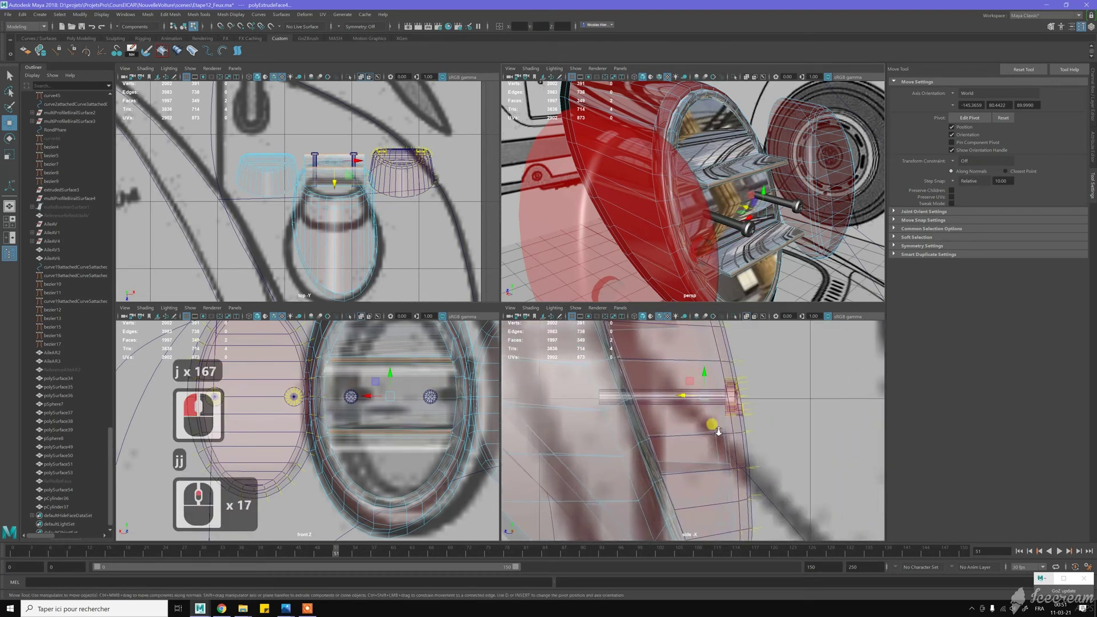
pyautogui.scroll(-2, 719, 432)
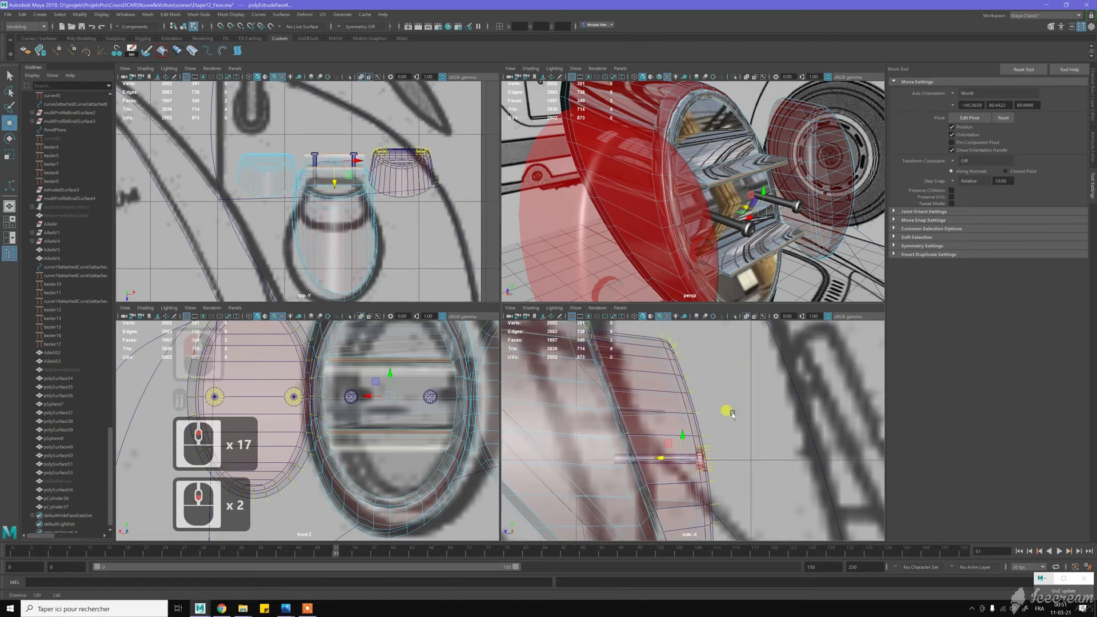
pyautogui.keyDown('alt'); pyautogui.moveTo(733, 416); pyautogui.dragTo(734, 416, button='middle'); pyautogui.keyUp('alt')
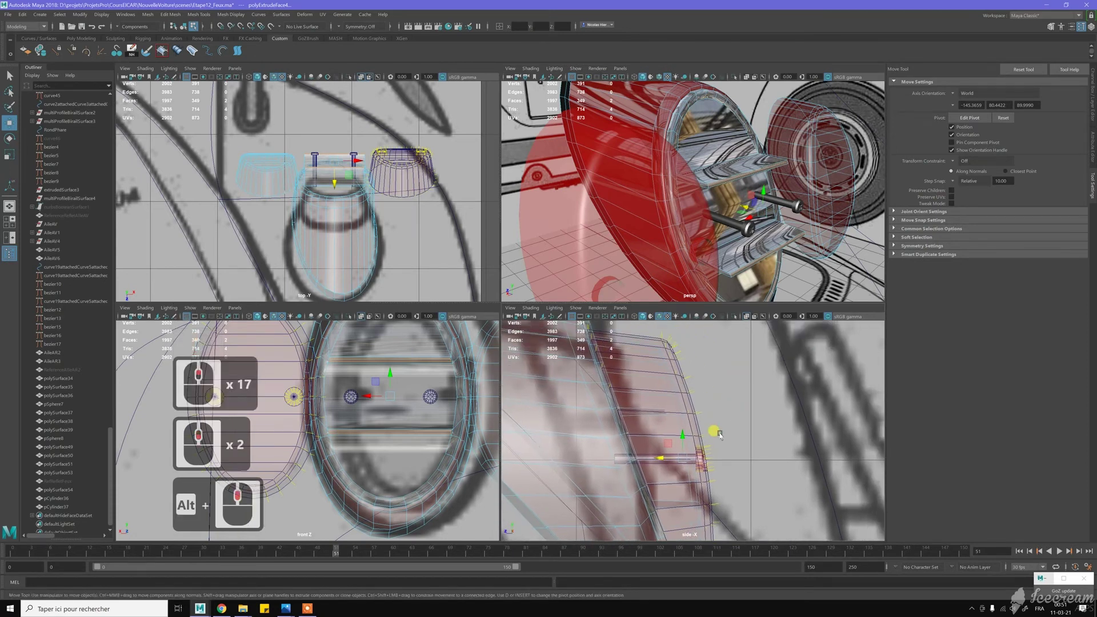
pyautogui.moveTo(655, 456); pyautogui.dragTo(677, 456)
pyautogui.press('j')
pyautogui.press('j')
pyautogui.press('j')
pyautogui.press('j')
pyautogui.press('j')
pyautogui.press('j')
pyautogui.press('j')
pyautogui.press('j')
pyautogui.press('j')
pyautogui.press('j')
pyautogui.press('j')
pyautogui.press('j')
pyautogui.press('j')
pyautogui.press('j')
pyautogui.press('j')
pyautogui.press('j')
pyautogui.press('j')
pyautogui.press('j')
pyautogui.press('j')
pyautogui.press('j')
pyautogui.press('j')
pyautogui.press('j')
pyautogui.press('j')
pyautogui.press('j')
pyautogui.press('j')
pyautogui.press('j')
pyautogui.press('j')
pyautogui.press('j')
pyautogui.press('j')
pyautogui.press('j')
pyautogui.press('j')
pyautogui.press('j')
pyautogui.press('j')
pyautogui.press('j')
pyautogui.press('j')
pyautogui.press('j')
pyautogui.press('j')
pyautogui.press('j')
pyautogui.press('j')
pyautogui.press('j')
pyautogui.press('j')
pyautogui.press('j')
pyautogui.press('j')
pyautogui.press('j')
pyautogui.press('j')
pyautogui.press('j')
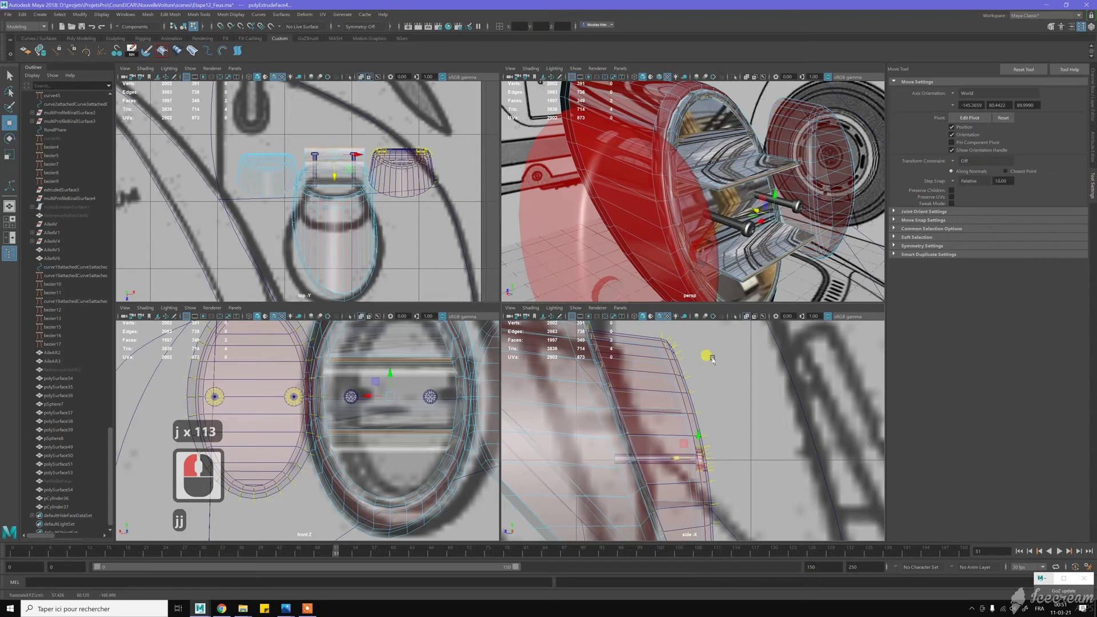
# - Select all faces of the transparent inner shell beside the lamp and move them along the X axis onto the housing
pyautogui.keyDown('alt'); pyautogui.moveTo(739, 232); pyautogui.dragTo(796, 204); pyautogui.keyUp('alt')
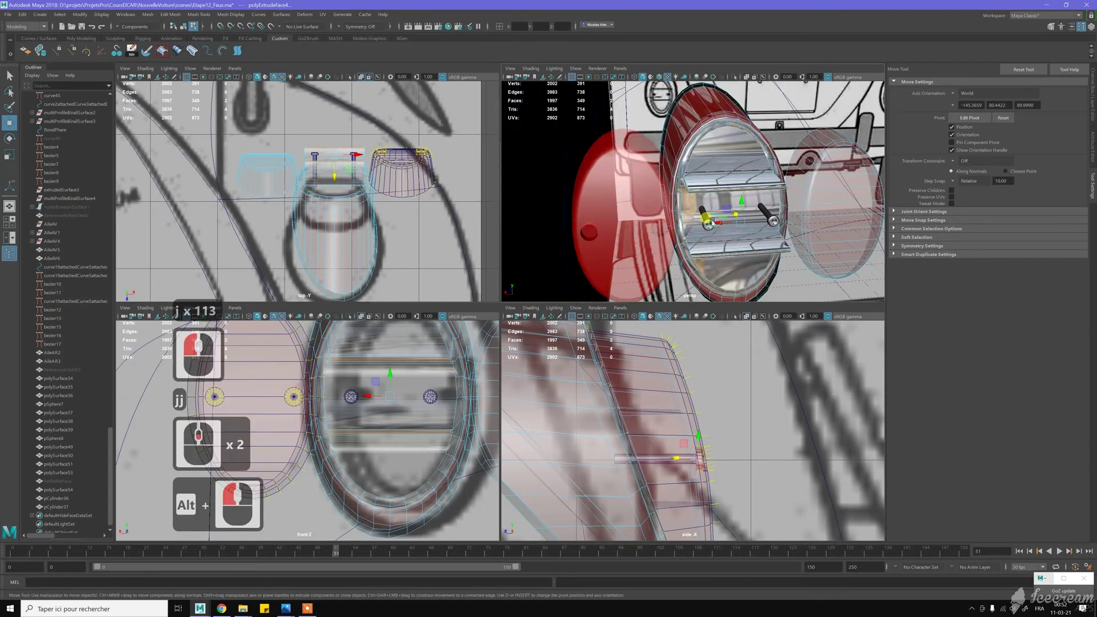
pyautogui.keyDown('alt'); pyautogui.moveTo(795, 203); pyautogui.dragTo(749, 182, button='middle'); pyautogui.keyUp('alt')
pyautogui.doubleClick(751, 182)
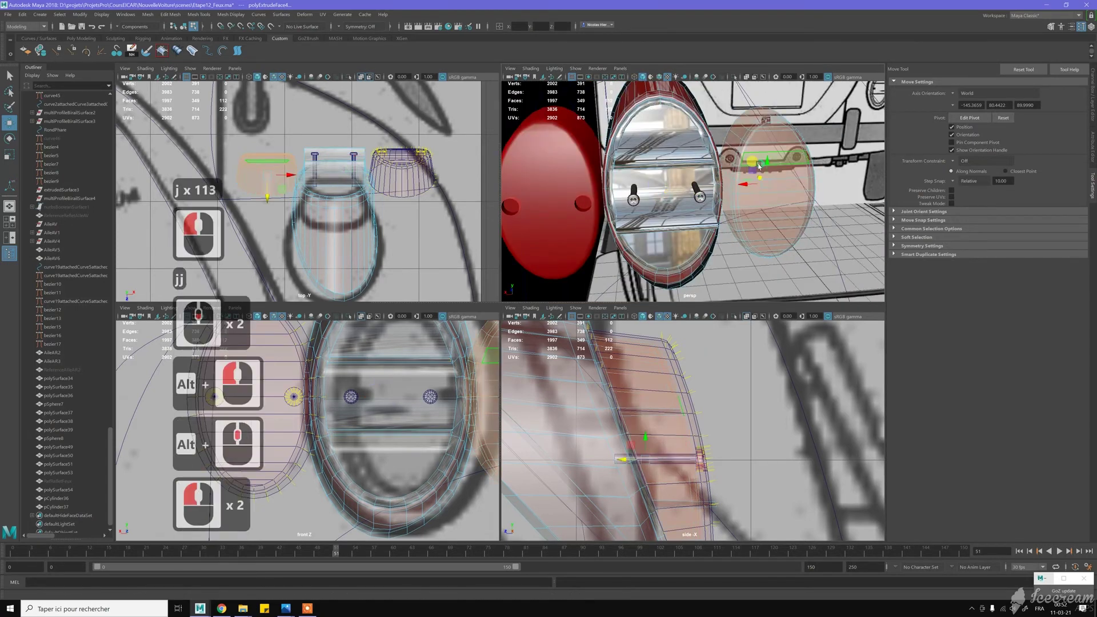
pyautogui.press('w')
pyautogui.moveTo(745, 184); pyautogui.dragTo(680, 184)
# - Select the upper shelf's front face for scaling and set the Scale tool's axis orientation to World
pyautogui.keyDown('alt'); pyautogui.moveTo(671, 263); pyautogui.dragTo(698, 211); pyautogui.keyUp('alt')
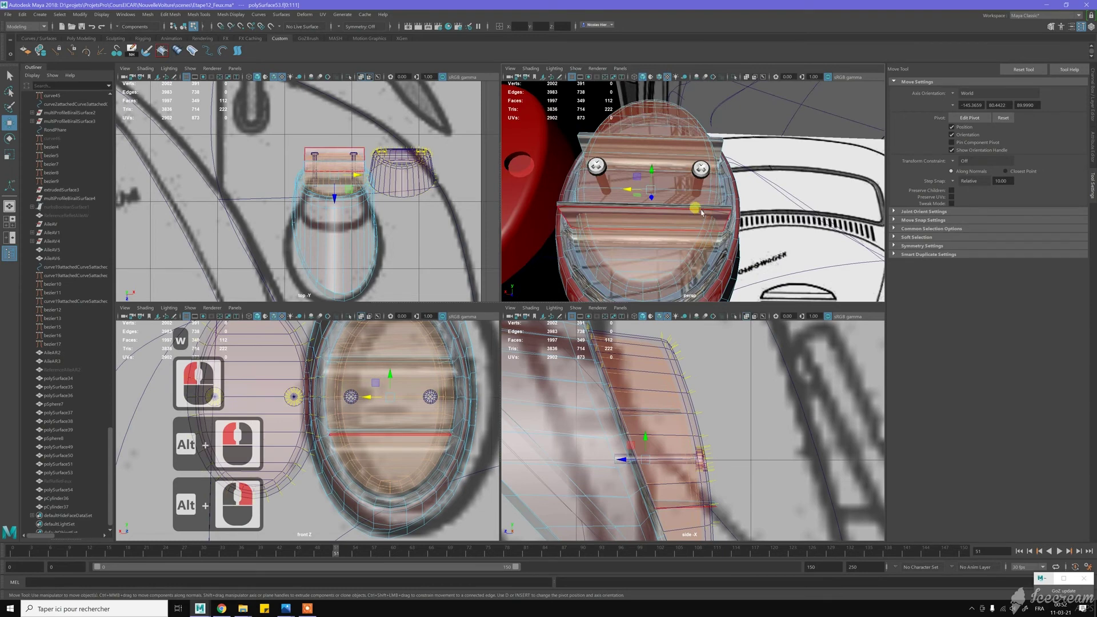
pyautogui.keyDown('alt'); pyautogui.moveTo(698, 211); pyautogui.dragTo(711, 205, button='right'); pyautogui.keyUp('alt')
pyautogui.click(632, 112)
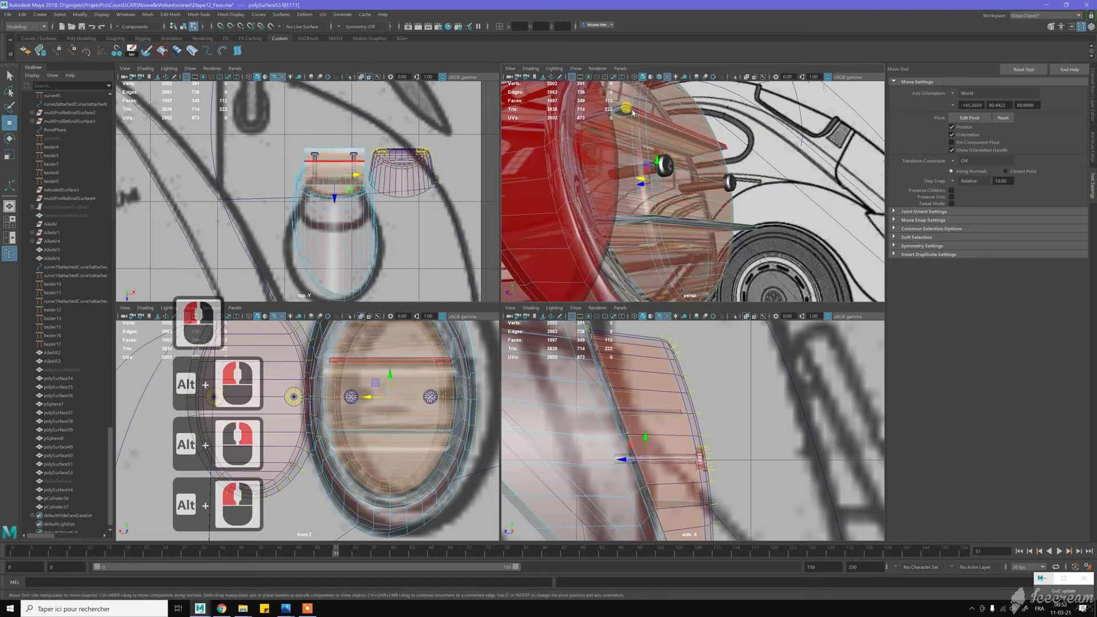
pyautogui.press('r')
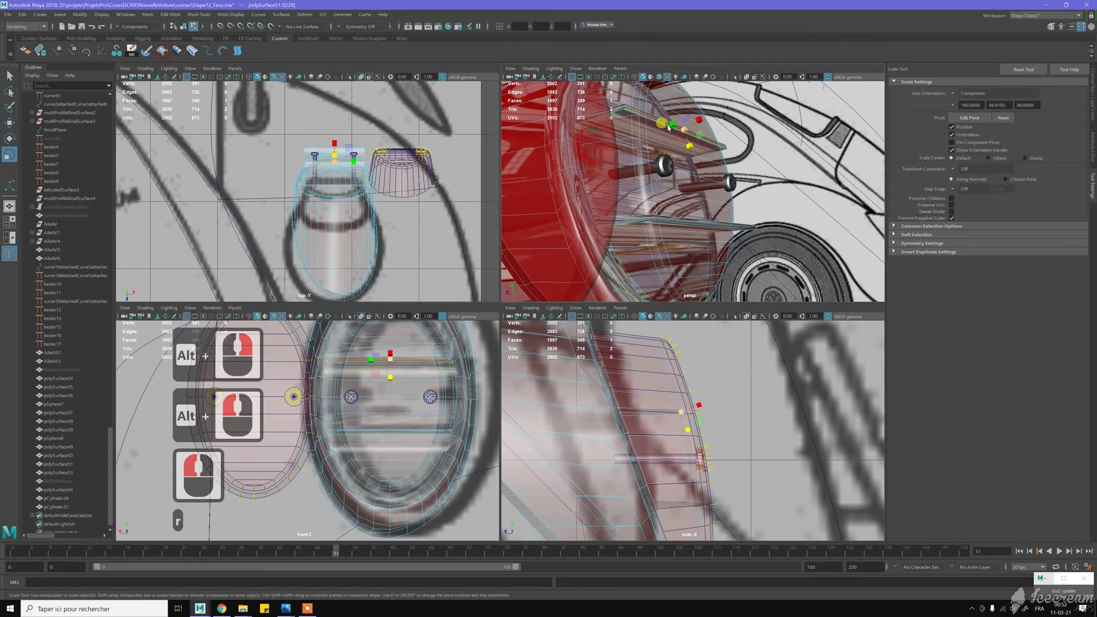
pyautogui.keyDown('shift'); pyautogui.rightClick(698, 153); pyautogui.keyUp('shift')
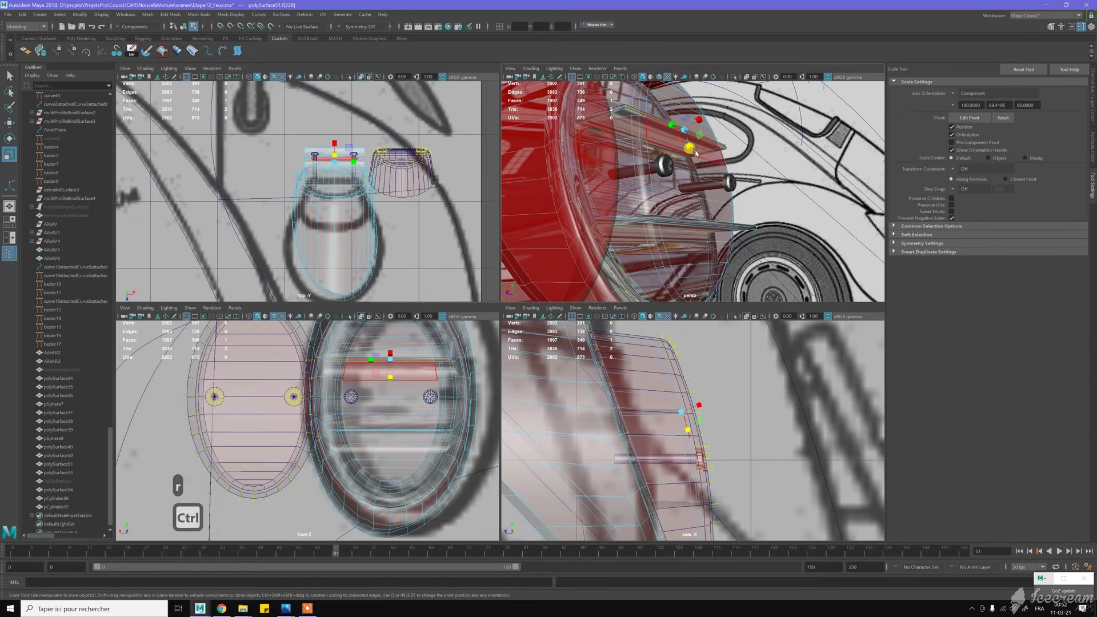
pyautogui.rightClick(698, 153)
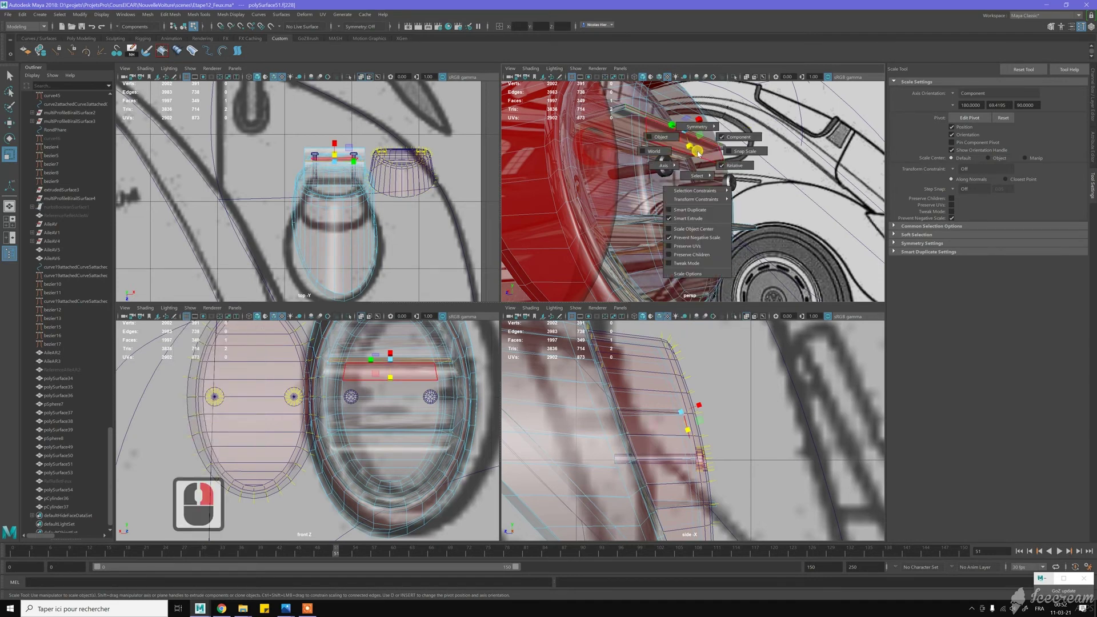
pyautogui.rightClick(655, 151)
# - Select the lower shelf's front face and pull it back along the Z axis to fit inside the transparent shell
pyautogui.keyDown('alt'); pyautogui.moveTo(664, 132); pyautogui.dragTo(653, 179); pyautogui.keyUp('alt')
pyautogui.click(621, 223)
pyautogui.press('w')
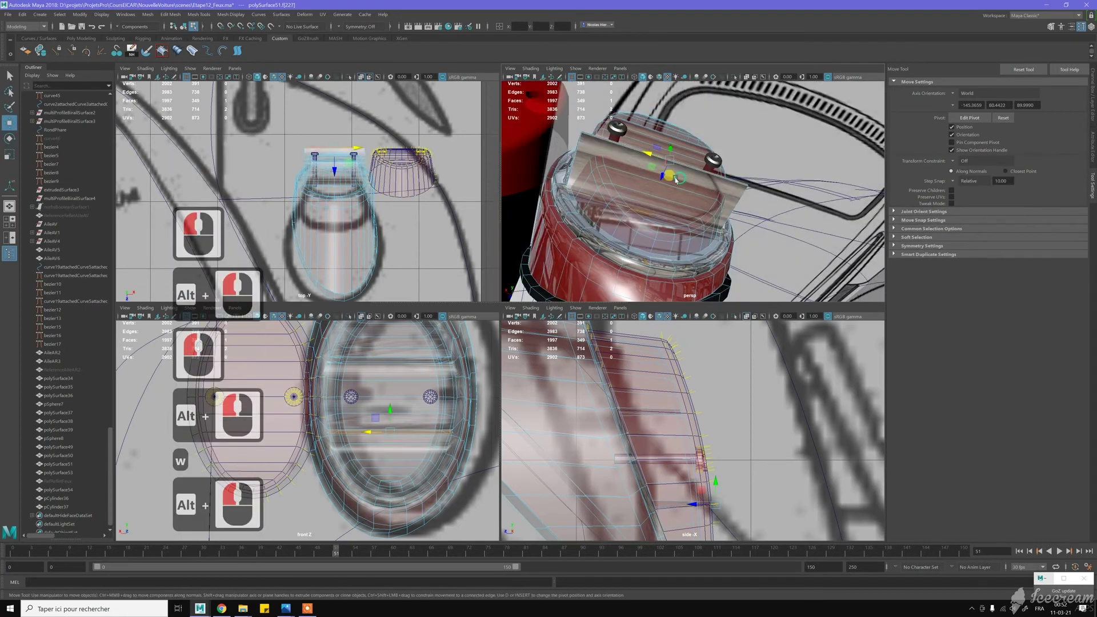
pyautogui.click(658, 179)
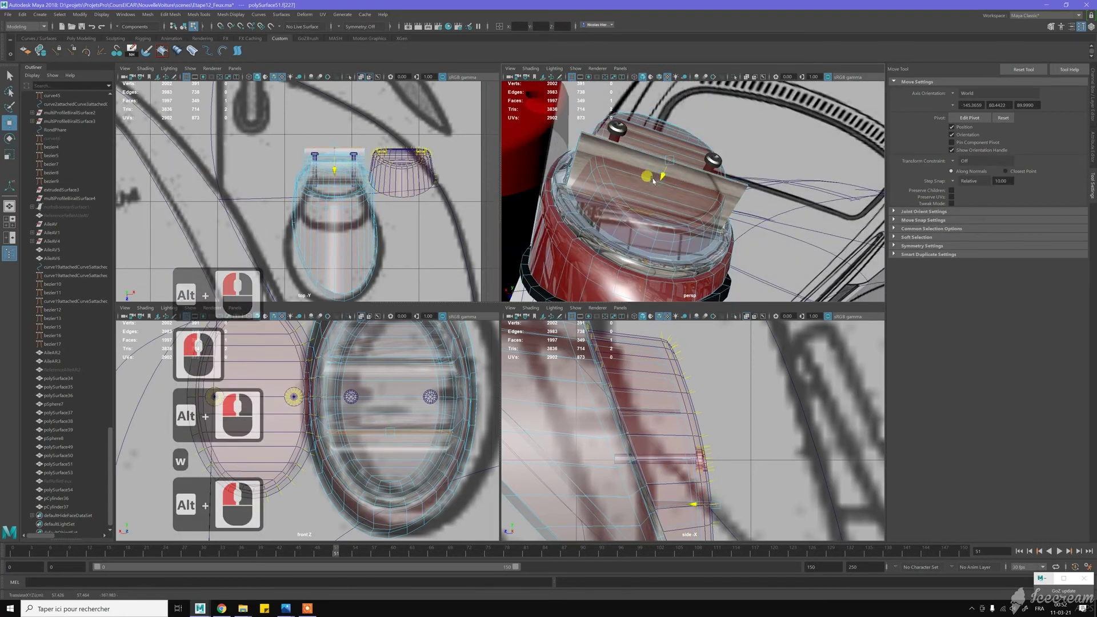
pyautogui.click(653, 182)
pyautogui.press('j')
pyautogui.moveTo(650, 181); pyautogui.dragTo(646, 183)
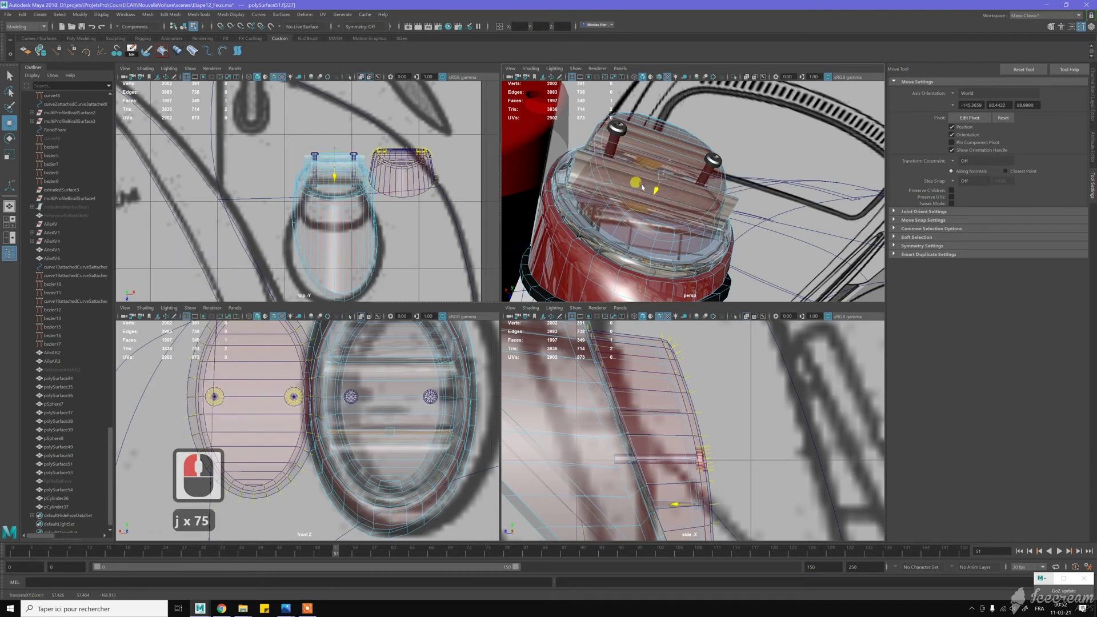
# - Scale the lower shelf's front face along the X axis to about 0.76 so the shelf tapers outward
pyautogui.click(616, 161)
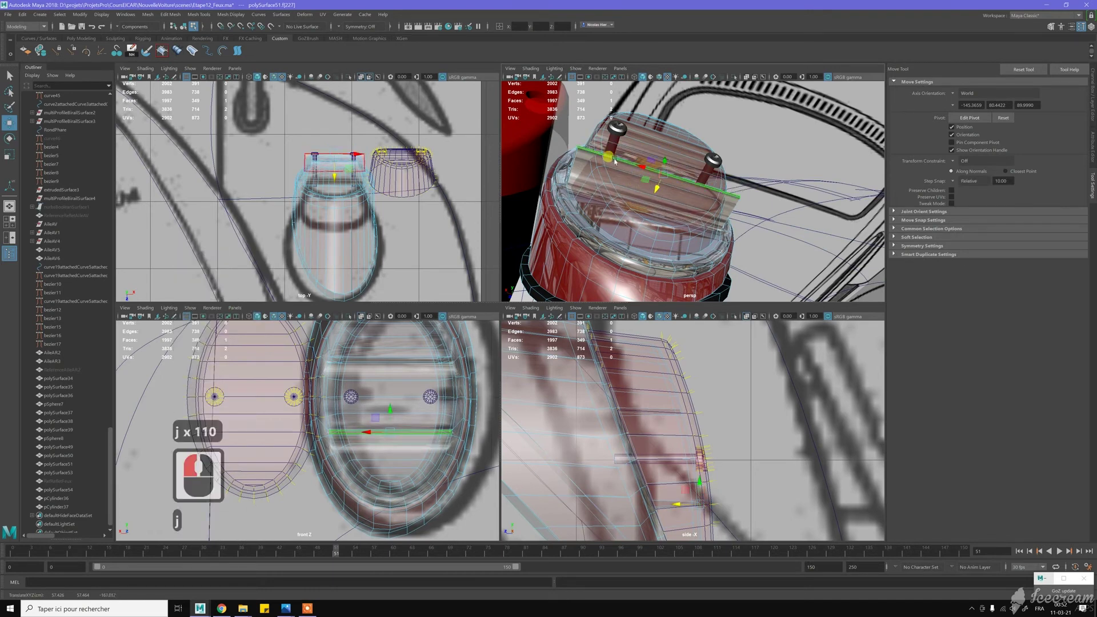
pyautogui.middleClick(629, 164)
pyautogui.press('r')
pyautogui.click(647, 169)
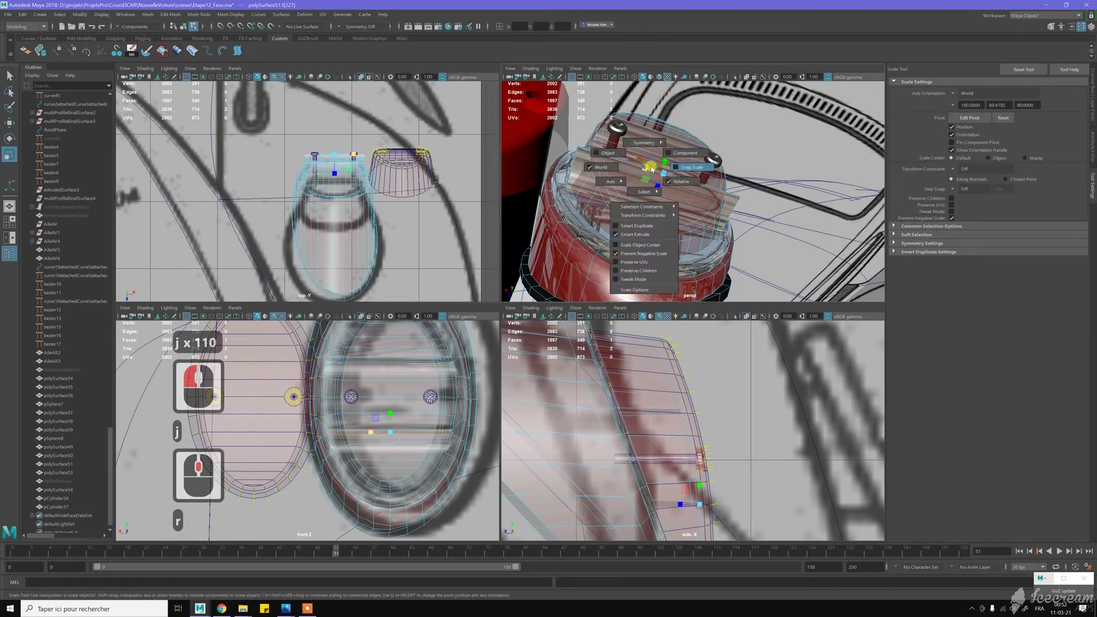
pyautogui.middleClick(644, 170)
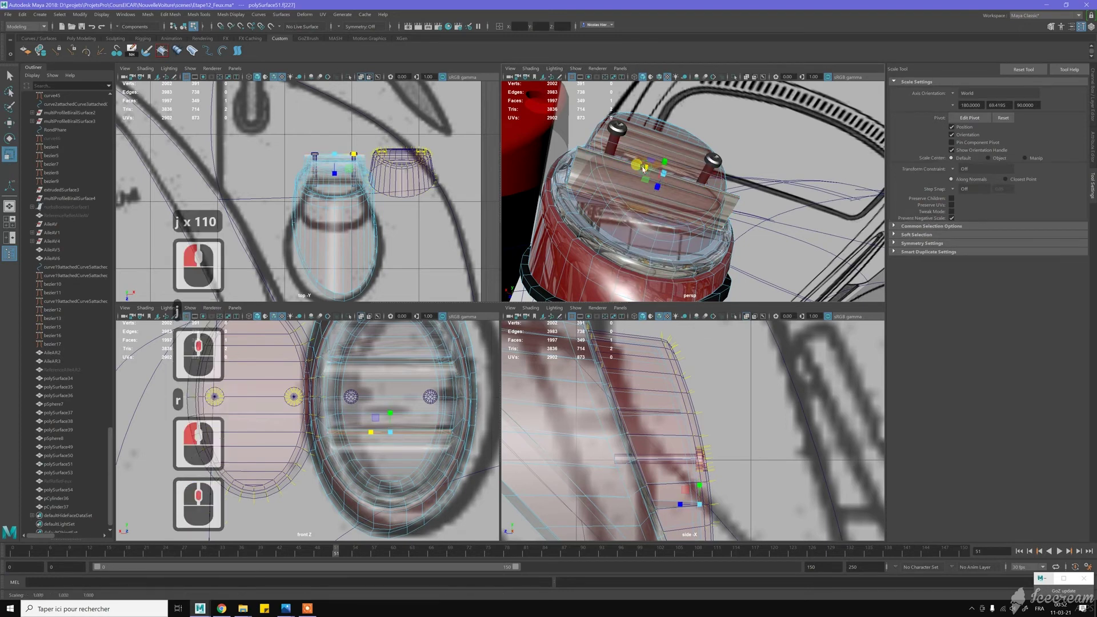
pyautogui.press('r')
pyautogui.moveTo(644, 169); pyautogui.dragTo(649, 169, button='middle')
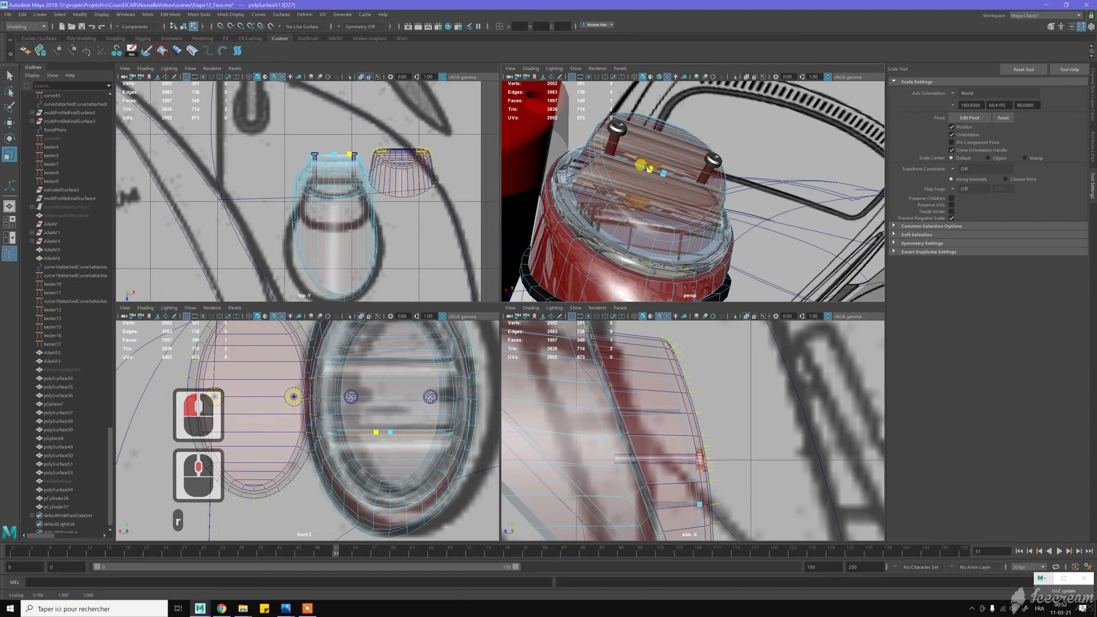
# - Select the edge loop around the transparent inner shell's rim and apply Soften/Harden Edges to it
pyautogui.keyDown('alt'); pyautogui.moveTo(649, 169); pyautogui.dragTo(639, 167); pyautogui.keyUp('alt')
pyautogui.press('w')
pyautogui.rightClick(572, 205)
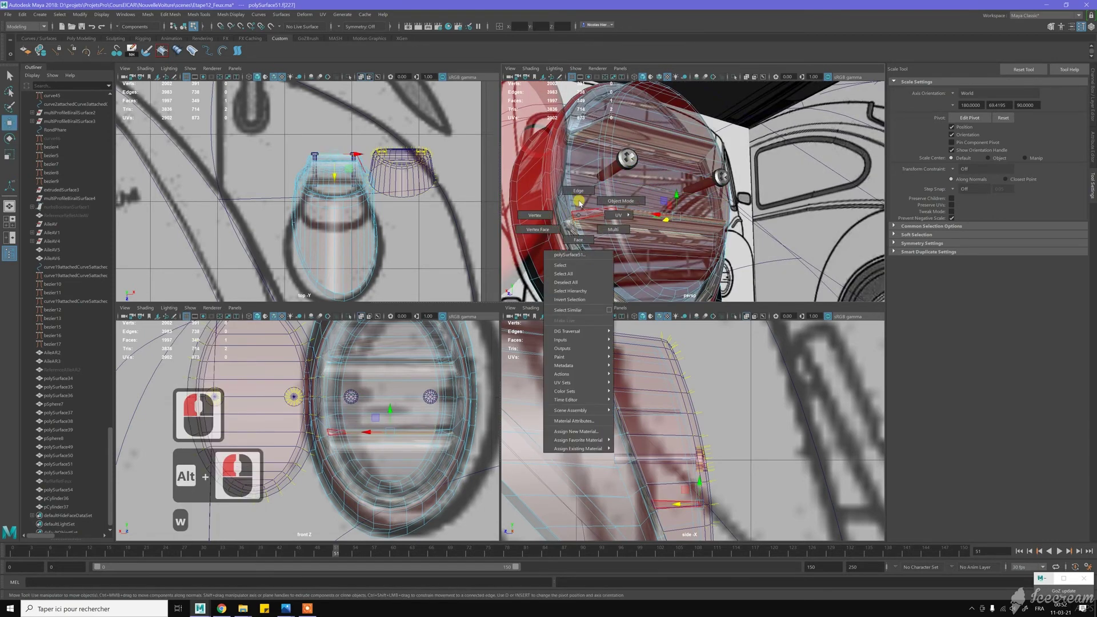
pyautogui.doubleClick(572, 213)
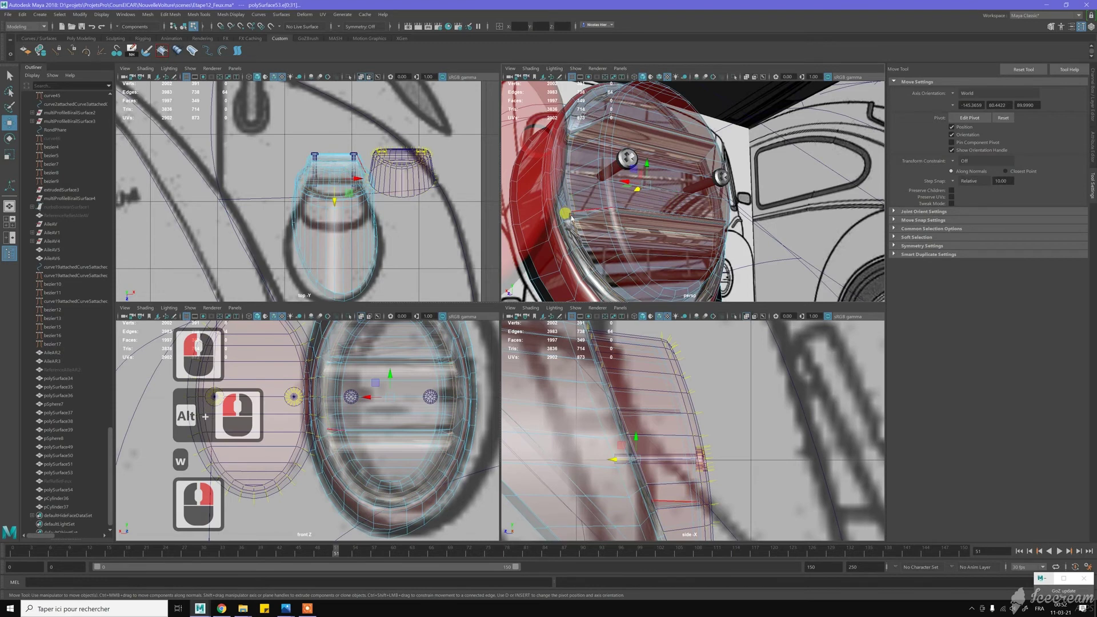
pyautogui.moveTo(572, 218); pyautogui.dragTo(635, 242, button='right')
pyautogui.keyDown('shift'); pyautogui.rightClick(608, 203); pyautogui.keyUp('shift')
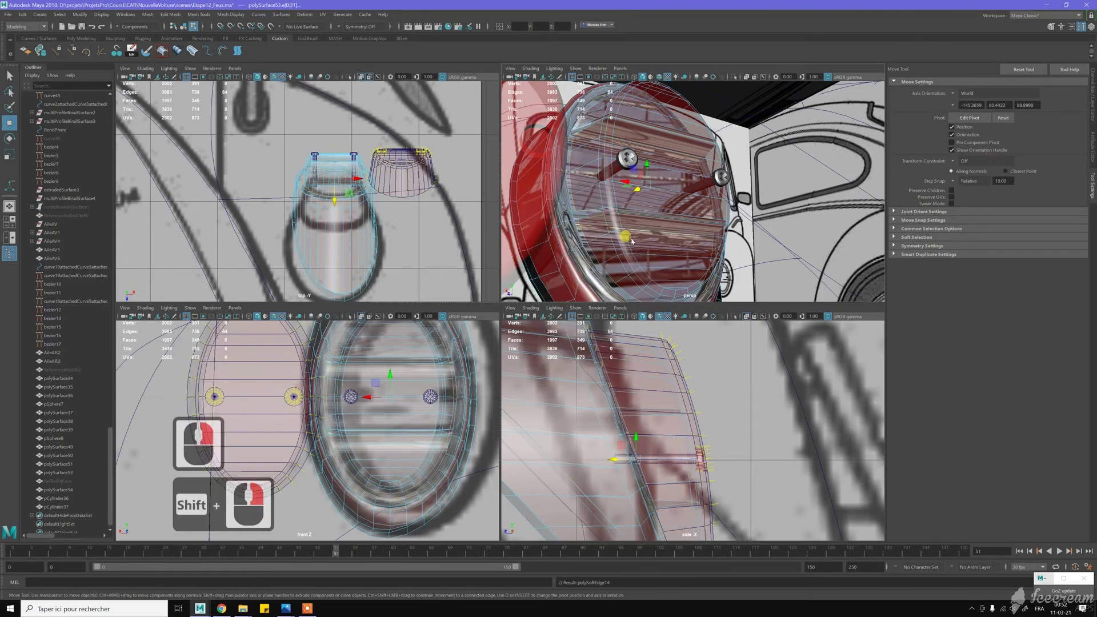
# - Return to object mode and slide the outer red lens along the X axis back over the lamp housing
pyautogui.keyDown('alt'); pyautogui.moveTo(599, 205); pyautogui.dragTo(596, 177); pyautogui.keyUp('alt')
pyautogui.press('w')
pyautogui.moveTo(596, 178); pyautogui.dragTo(597, 155, button='right')
pyautogui.scroll(-4, 642, 190)
pyautogui.keyDown('alt'); pyautogui.click(641, 190); pyautogui.keyUp('alt')
pyautogui.click(607, 193)
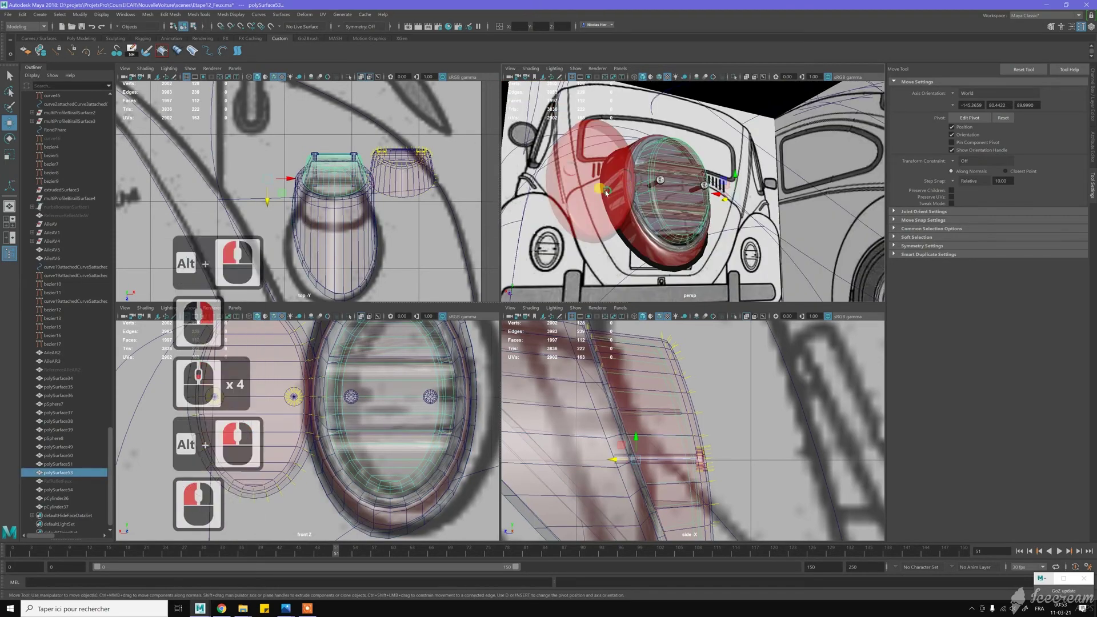
pyautogui.scroll(2, 605, 194)
pyautogui.keyDown('alt'); pyautogui.moveTo(605, 193); pyautogui.dragTo(663, 189); pyautogui.keyUp('alt')
pyautogui.press('w')
pyautogui.click(711, 184)
# - Inspect the reassembled lamp from several angles and save the scene
pyautogui.scroll(6, 712, 184)
pyautogui.keyDown('alt'); pyautogui.moveTo(663, 189); pyautogui.dragTo(692, 186, button='middle'); pyautogui.keyUp('alt')
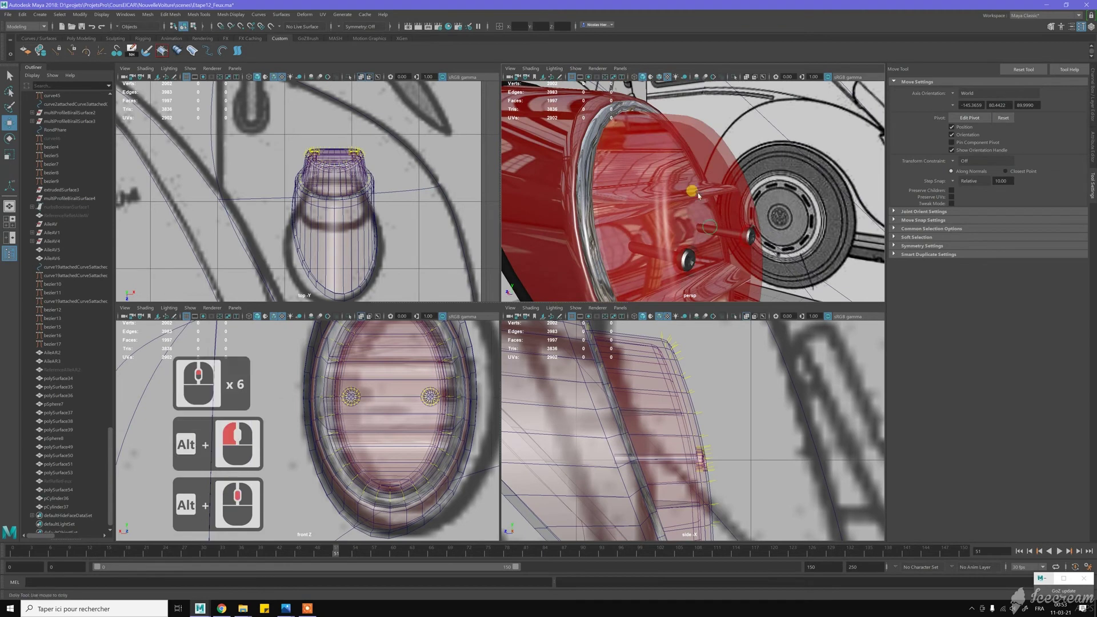
pyautogui.keyDown('alt'); pyautogui.moveTo(692, 185); pyautogui.dragTo(646, 183, button='right'); pyautogui.keyUp('alt')
pyautogui.keyDown('alt'); pyautogui.moveTo(646, 183); pyautogui.dragTo(652, 181); pyautogui.keyUp('alt')
pyautogui.keyDown('alt'); pyautogui.click(653, 180); pyautogui.keyUp('alt')
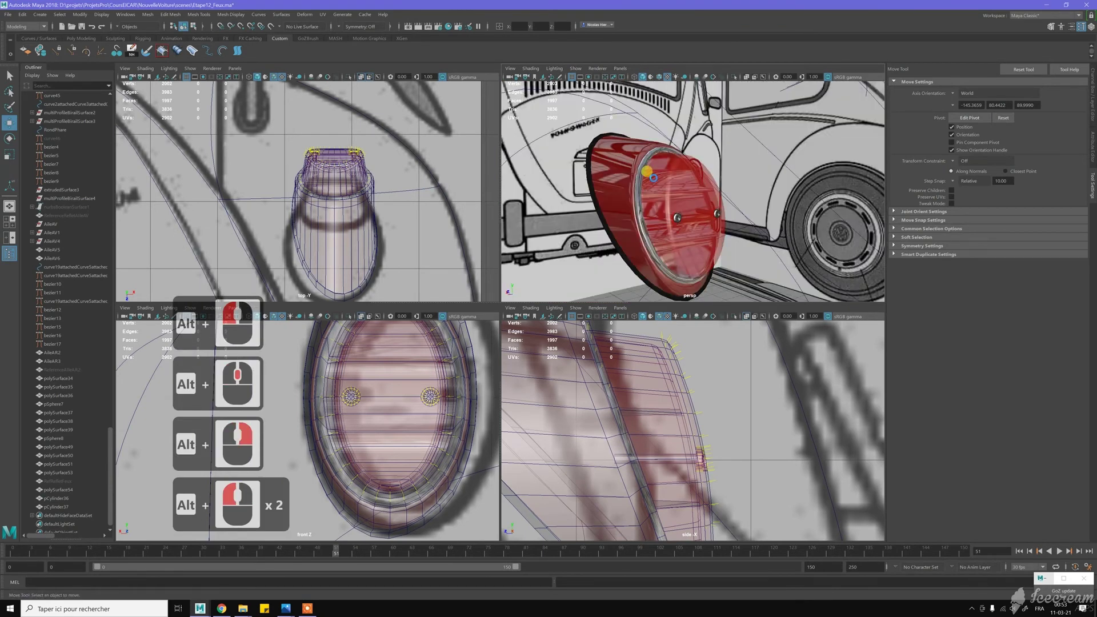
pyautogui.hotkey('ctrl', 's')
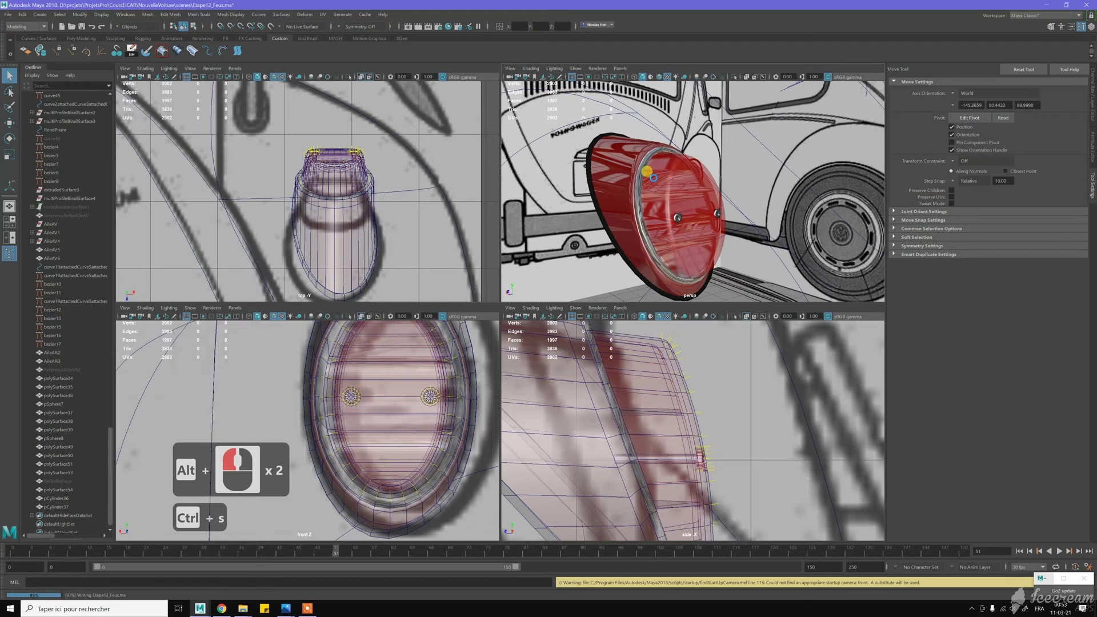
# - Switch to Photos, examine the tail-light reference picture's coloured lens sections, and return to the Maya scene
pyautogui.click(286, 609)
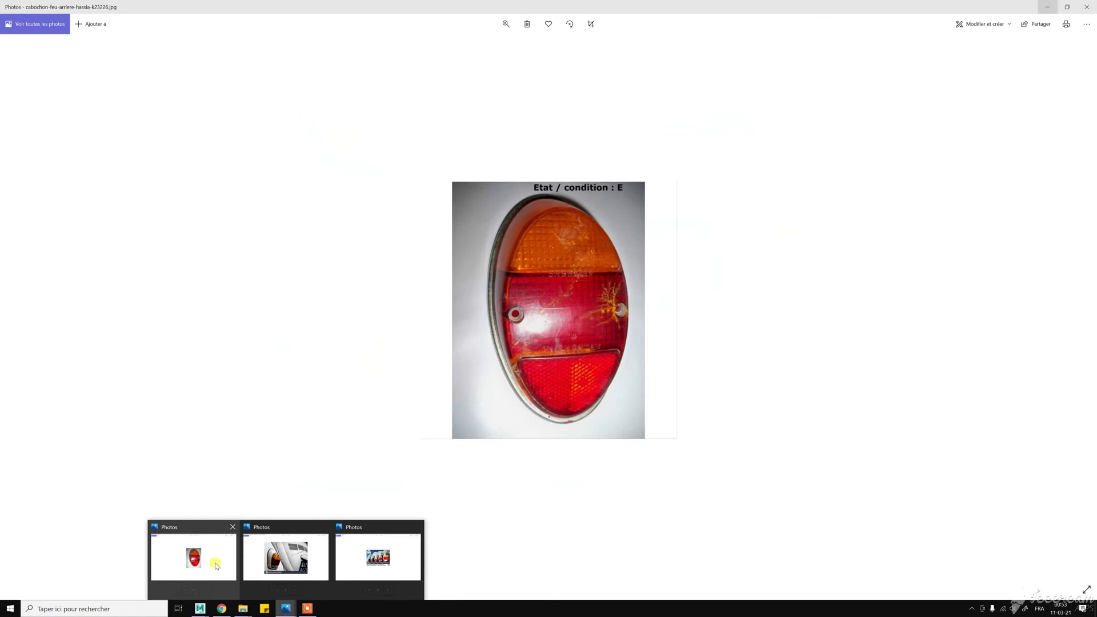
pyautogui.click(212, 559)
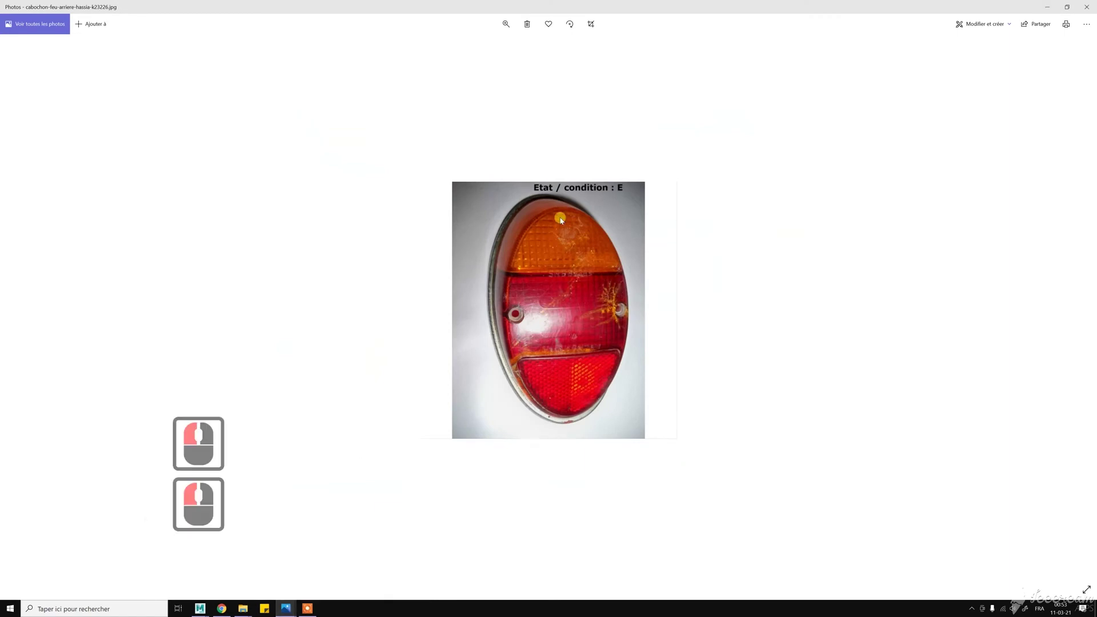
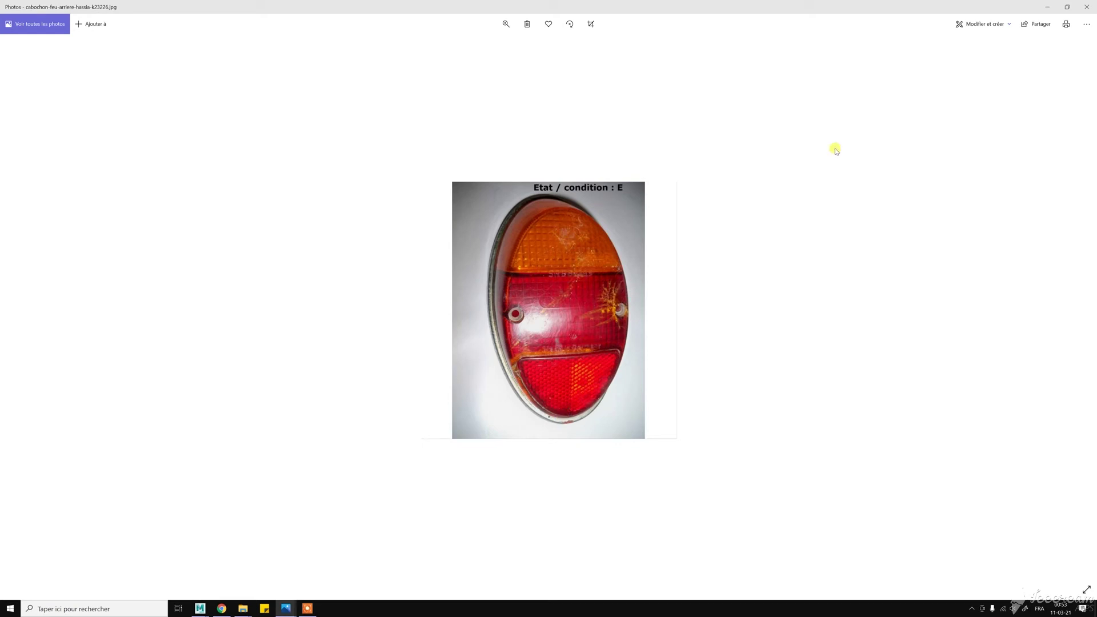
pyautogui.click(1047, 7)
pyautogui.scroll(2, 606, 191)
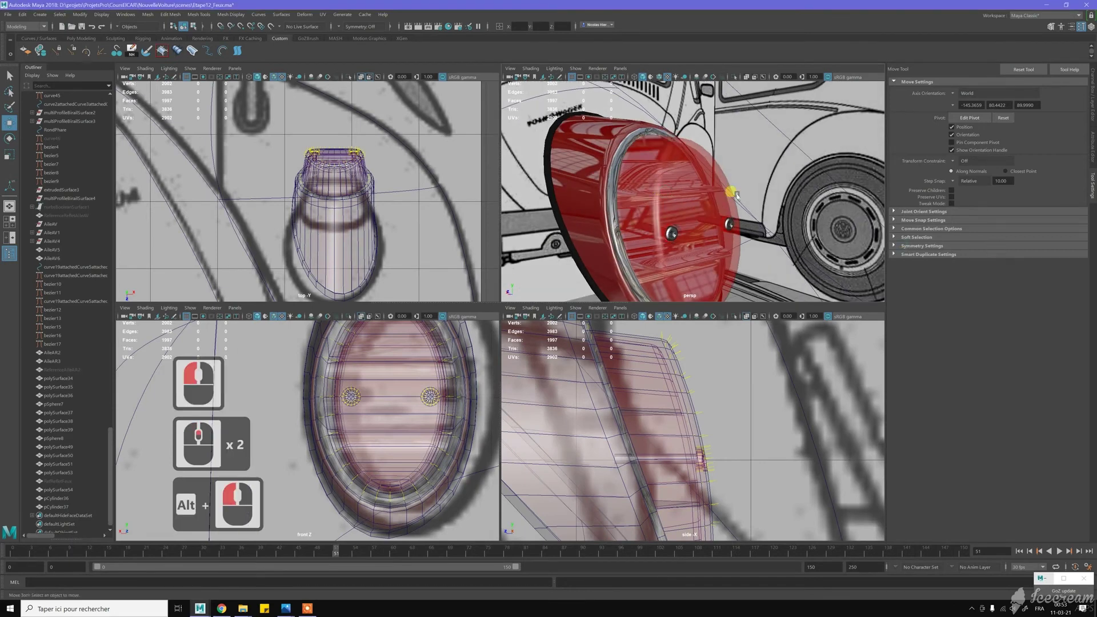
# - Select the outer red lens and assign it the existing clear glass material
pyautogui.click(679, 196)
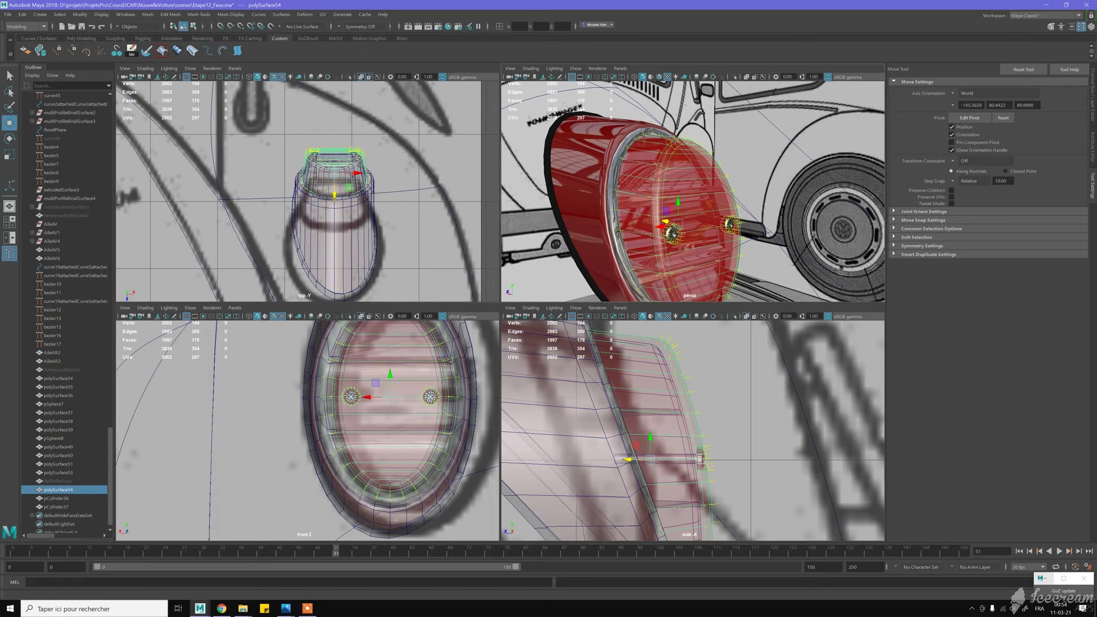
pyautogui.moveTo(706, 172); pyautogui.dragTo(845, 262, button='right')
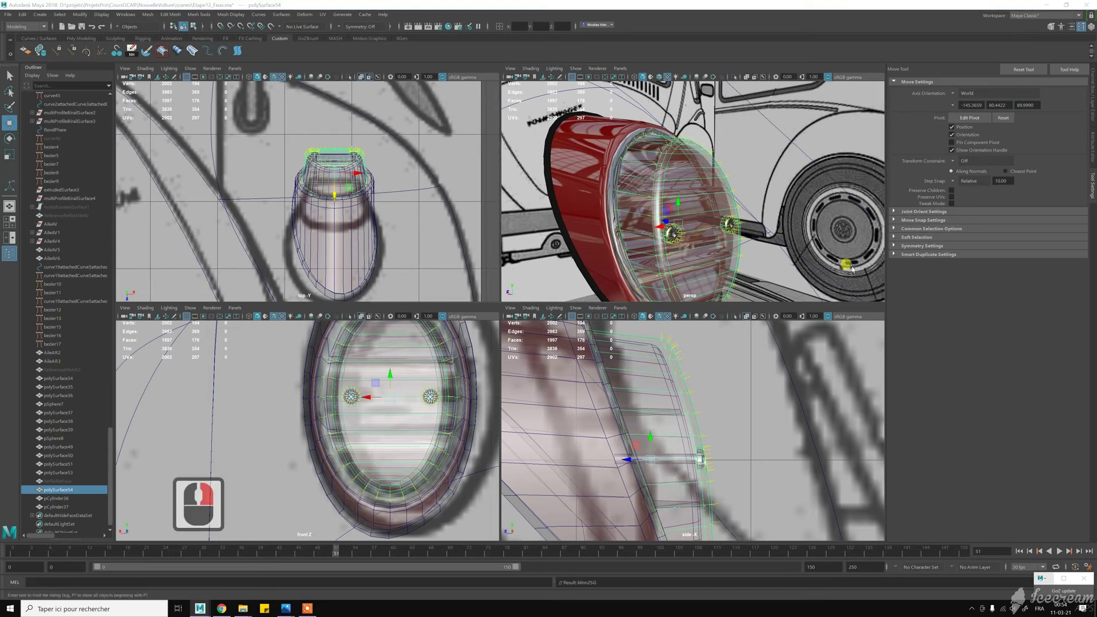
pyautogui.click(694, 209)
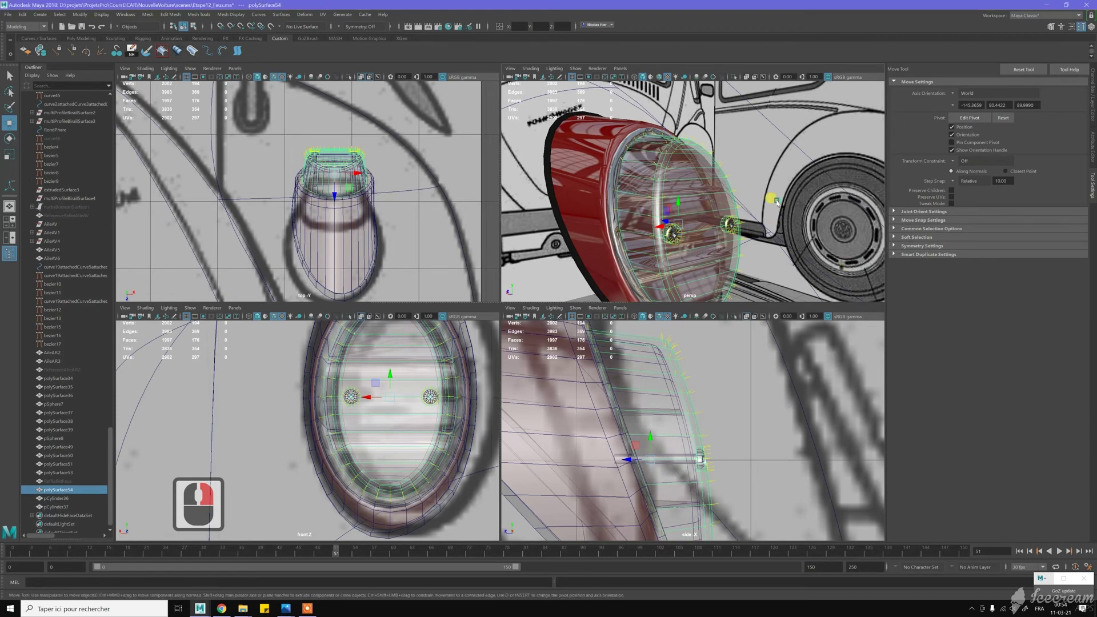
pyautogui.click(695, 212)
# - Slide the clear outer lens along the X axis off the lamp and select the inner shell left in the housing
pyautogui.press('w')
pyautogui.scroll(-2, 691, 216)
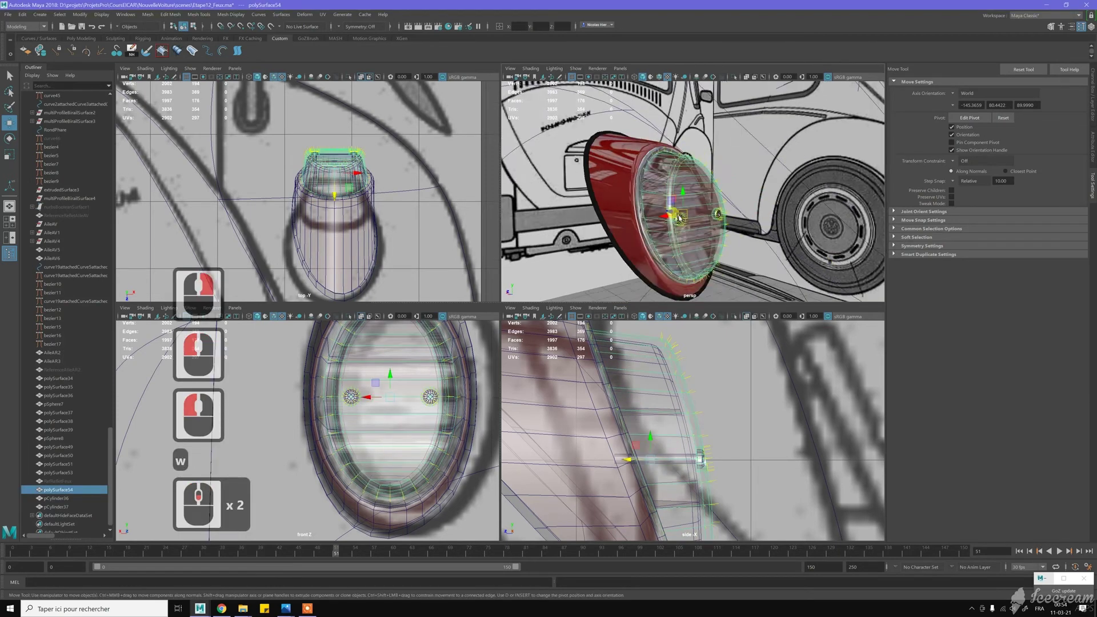
pyautogui.keyDown('alt'); pyautogui.moveTo(691, 216); pyautogui.dragTo(731, 209); pyautogui.keyUp('alt')
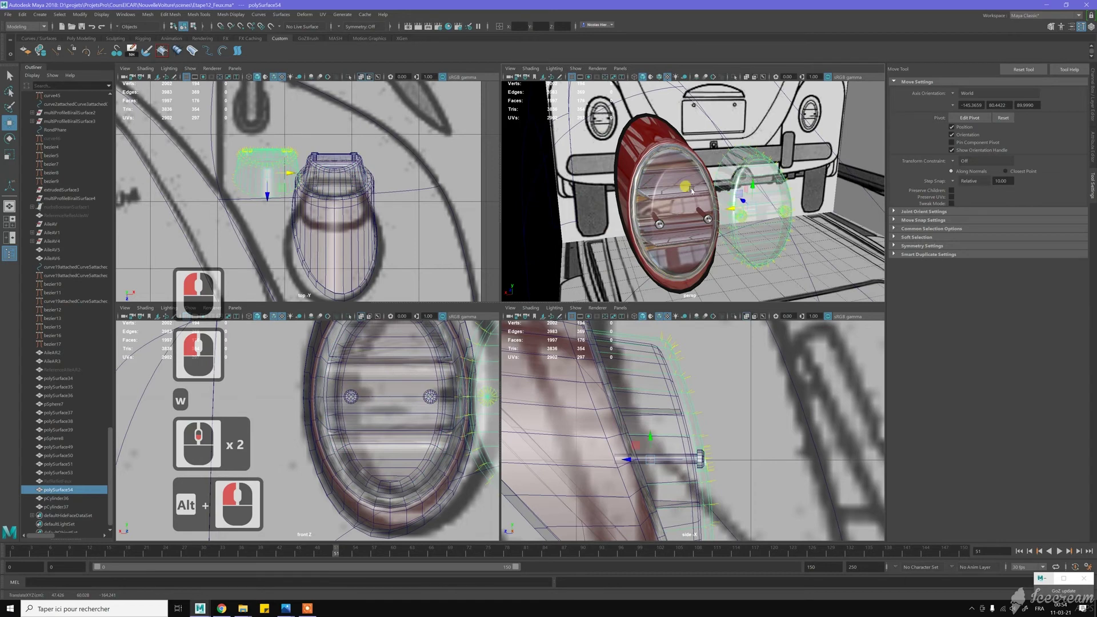
pyautogui.click(683, 184)
pyautogui.scroll(3, 682, 172)
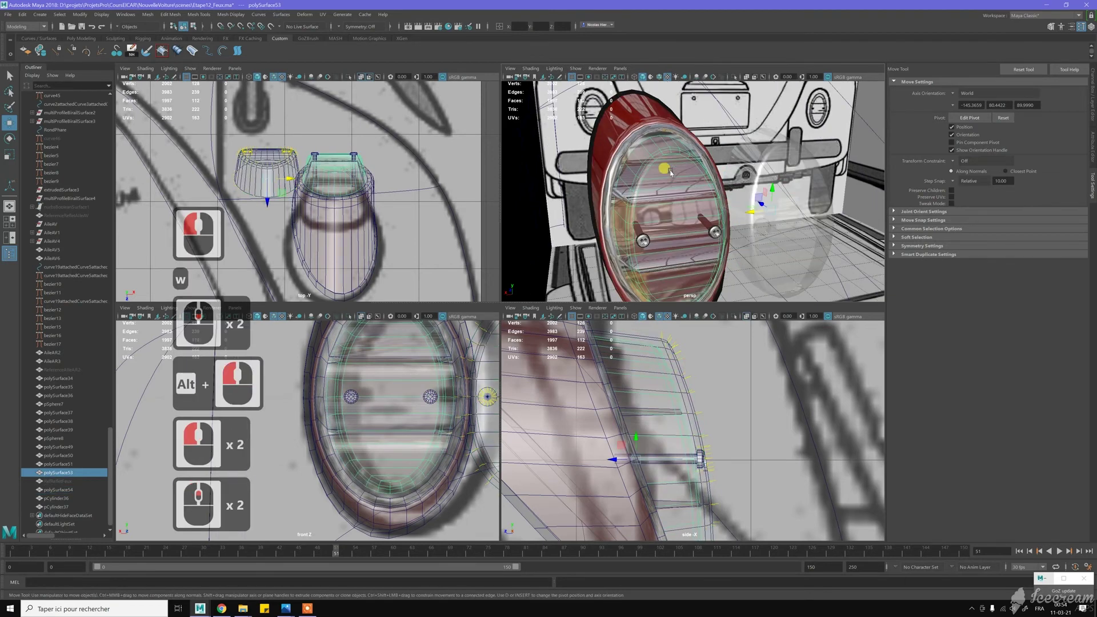
# - Switch the inner shell to face editing and select the faces of its upper section, growing the selection twice
pyautogui.keyDown('alt'); pyautogui.moveTo(682, 170); pyautogui.dragTo(657, 173); pyautogui.keyUp('alt')
pyautogui.rightClick(660, 183)
pyautogui.click(660, 193)
pyautogui.keyDown('alt'); pyautogui.moveTo(657, 169); pyautogui.dragTo(664, 173); pyautogui.keyUp('alt')
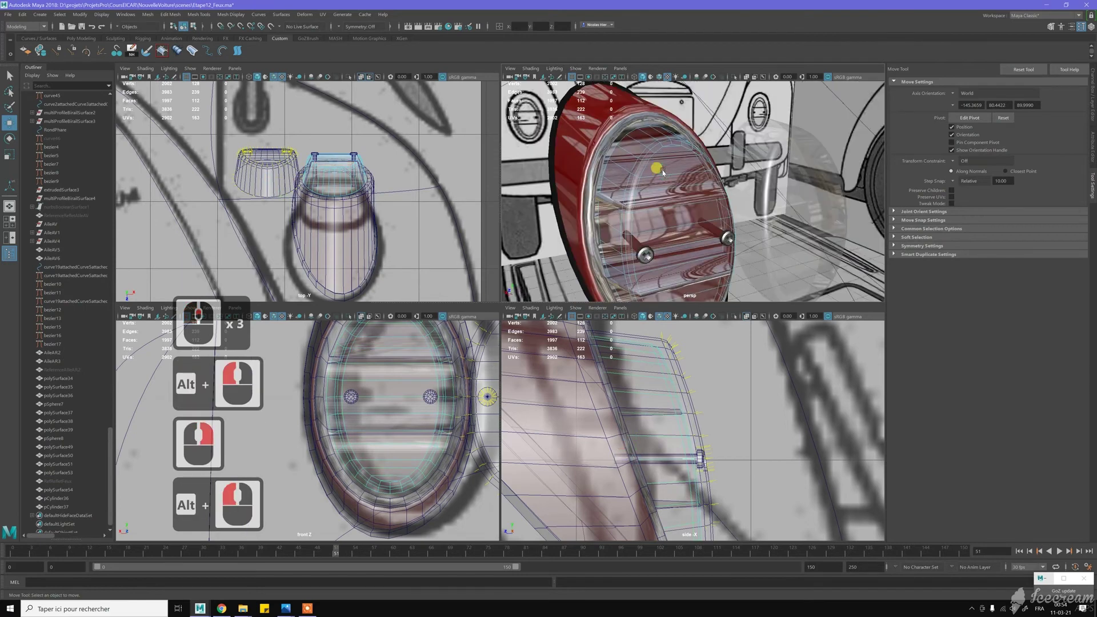
pyautogui.click(641, 167)
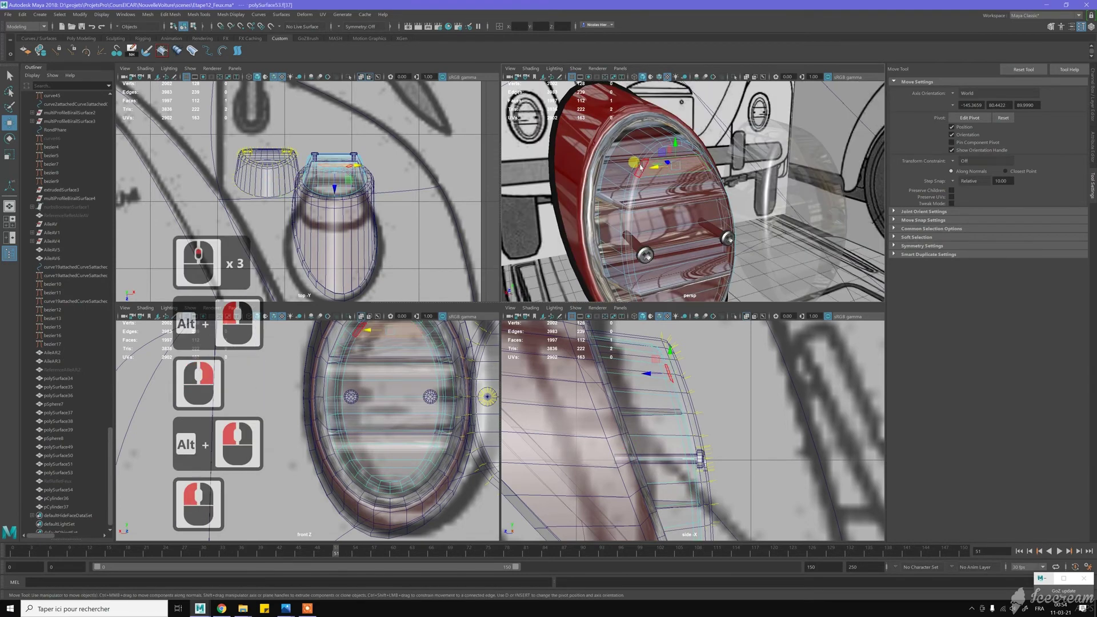
pyautogui.keyDown('shift'); pyautogui.doubleClick(641, 167); pyautogui.keyUp('shift')
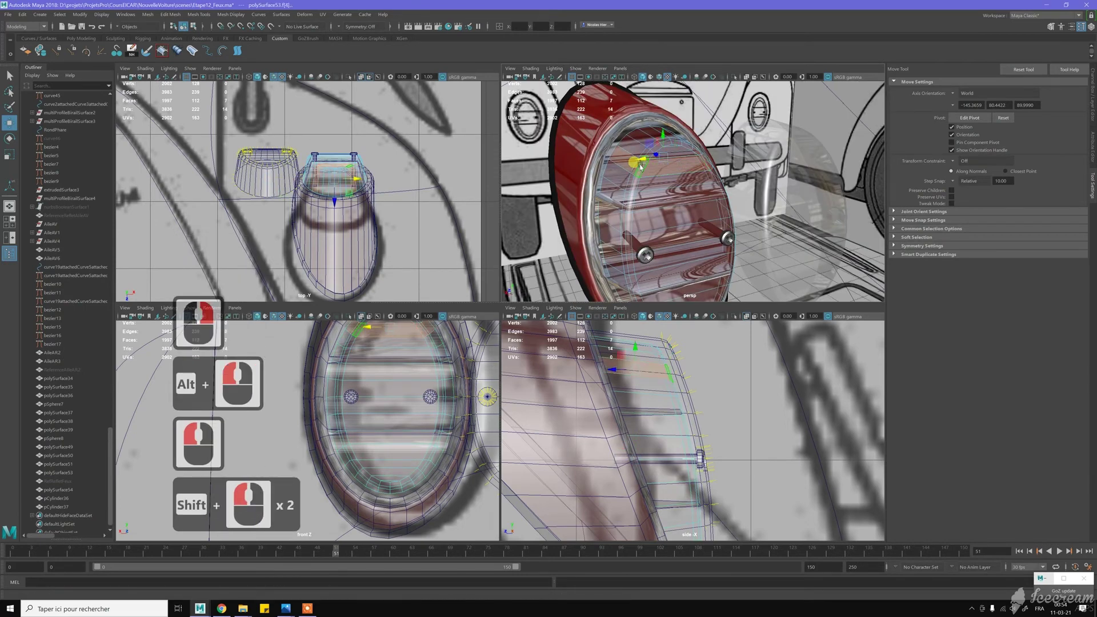
pyautogui.press('>')
pyautogui.press('>')
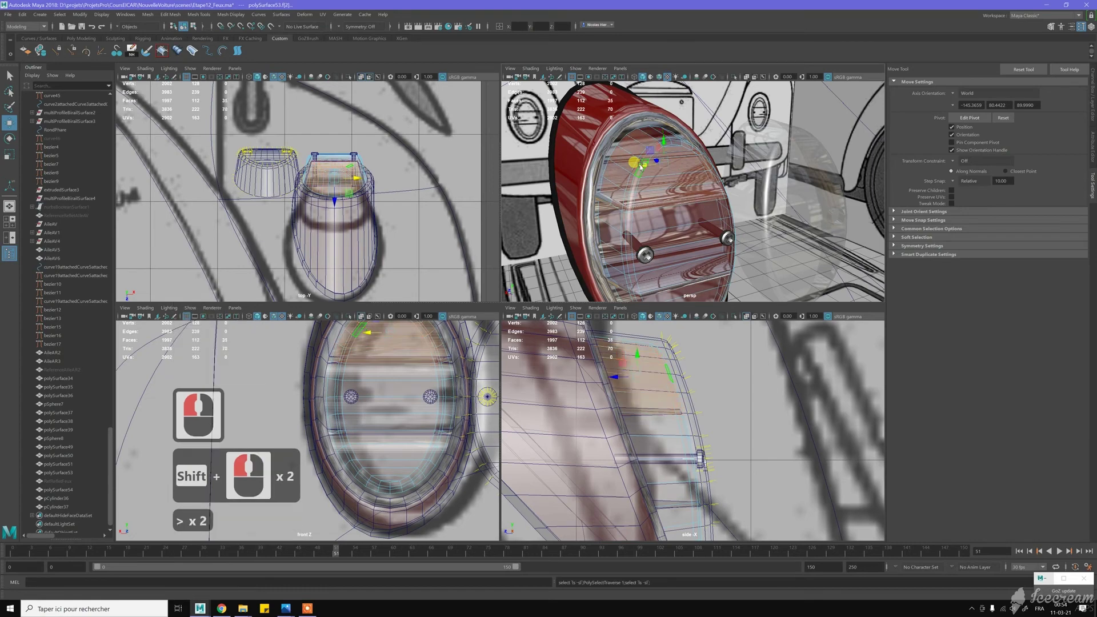
# - Add the missed front and top faces to the upper section's selection and assign them an existing material
pyautogui.keyDown('alt'); pyautogui.moveTo(688, 219); pyautogui.dragTo(629, 135); pyautogui.keyUp('alt')
pyautogui.scroll(2, 654, 146)
pyautogui.scroll(2, 615, 134)
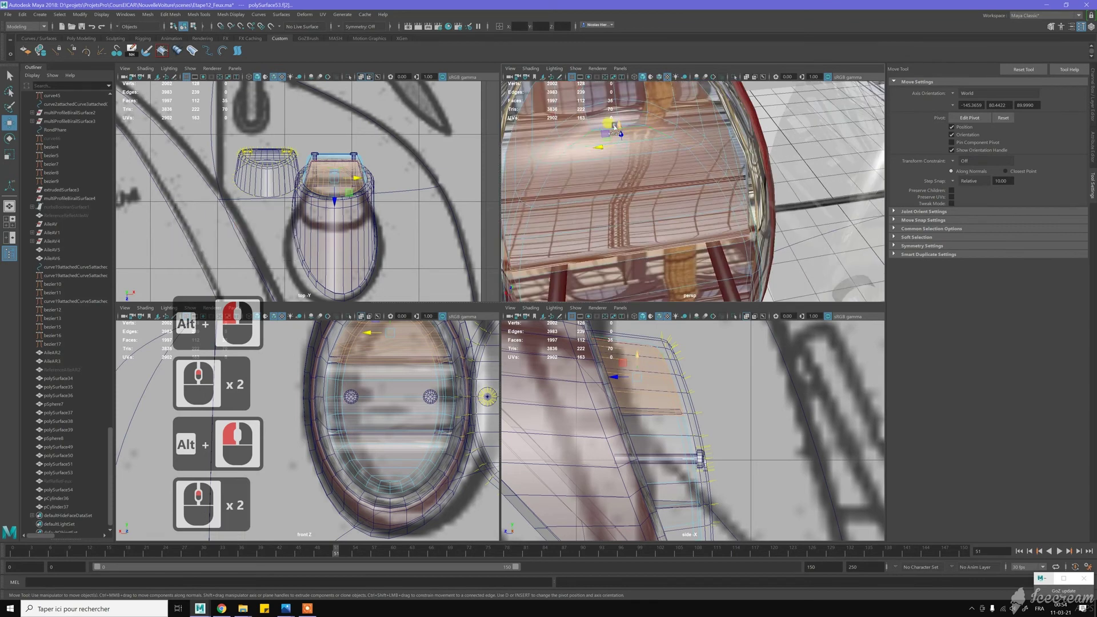
pyautogui.keyDown('shift'); pyautogui.click(607, 123); pyautogui.keyUp('shift')
pyautogui.keyDown('shift'); pyautogui.click(602, 121); pyautogui.keyUp('shift')
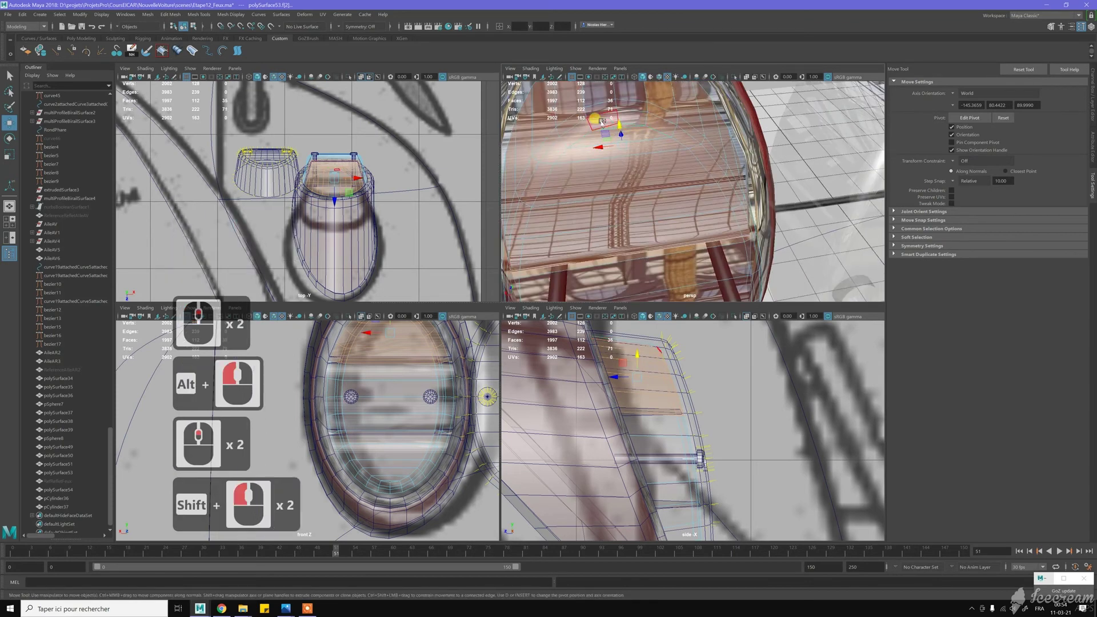
pyautogui.keyDown('shift'); pyautogui.click(616, 114); pyautogui.keyUp('shift')
pyautogui.keyDown('shift'); pyautogui.click(607, 104); pyautogui.keyUp('shift')
pyautogui.keyDown('shift'); pyautogui.click(609, 107); pyautogui.keyUp('shift')
pyautogui.keyDown('shift'); pyautogui.click(601, 106); pyautogui.keyUp('shift')
pyautogui.scroll(-2, 658, 163)
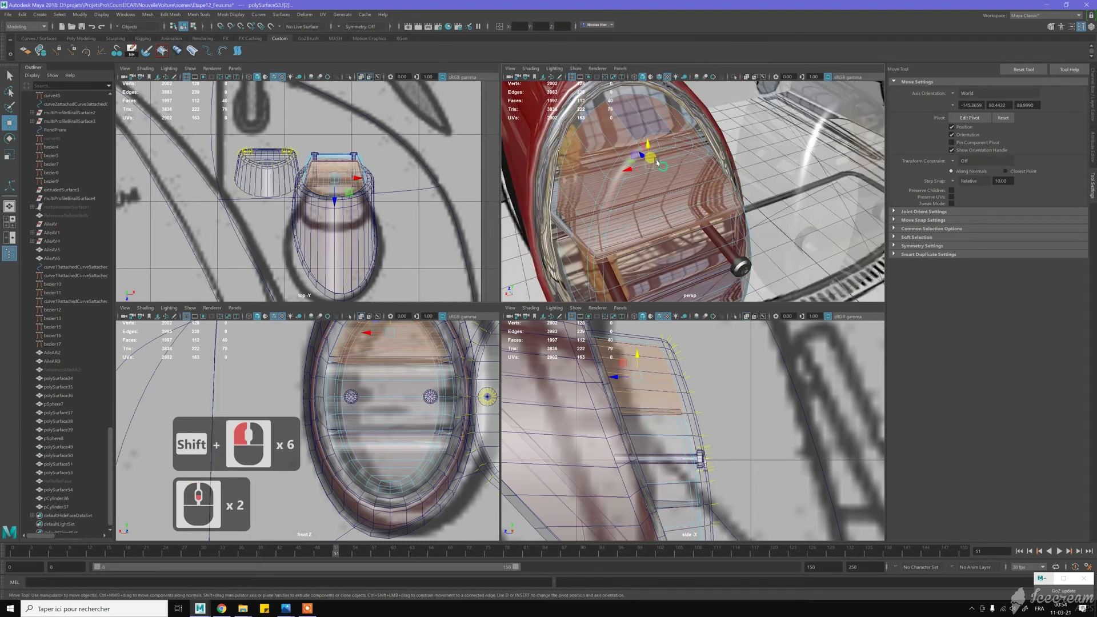
pyautogui.keyDown('alt'); pyautogui.click(657, 163); pyautogui.keyUp('alt')
pyautogui.keyDown('shift'); pyautogui.click(632, 110); pyautogui.keyUp('shift')
pyautogui.keyDown('shift'); pyautogui.click(651, 121); pyautogui.keyUp('shift')
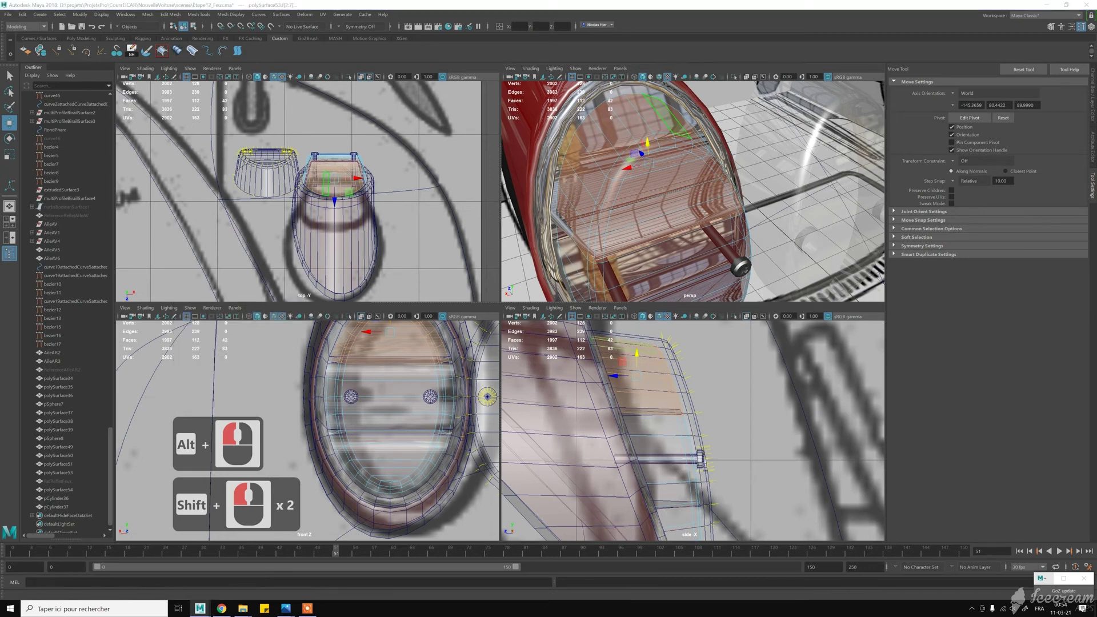
pyautogui.rightClick(998, 260)
# - Select the faces of the inner shell's middle section around the screws and assign them the existing VitreRouge_NormalMap material
pyautogui.middleClick(764, 211)
pyautogui.keyDown('alt'); pyautogui.moveTo(764, 211); pyautogui.dragTo(713, 207); pyautogui.keyUp('alt')
pyautogui.keyDown('alt'); pyautogui.moveTo(713, 207); pyautogui.dragTo(726, 197, button='middle'); pyautogui.keyUp('alt')
pyautogui.keyDown('alt'); pyautogui.moveTo(725, 197); pyautogui.dragTo(730, 189); pyautogui.keyUp('alt')
pyautogui.press('w')
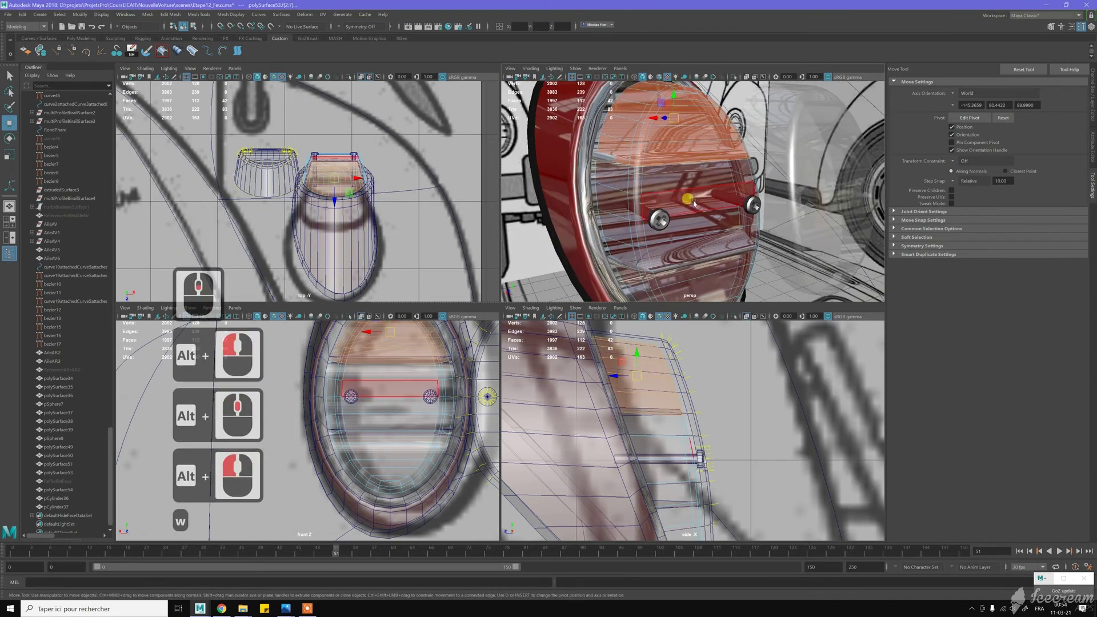
pyautogui.click(693, 201)
pyautogui.keyDown('shift'); pyautogui.doubleClick(638, 211); pyautogui.keyUp('shift')
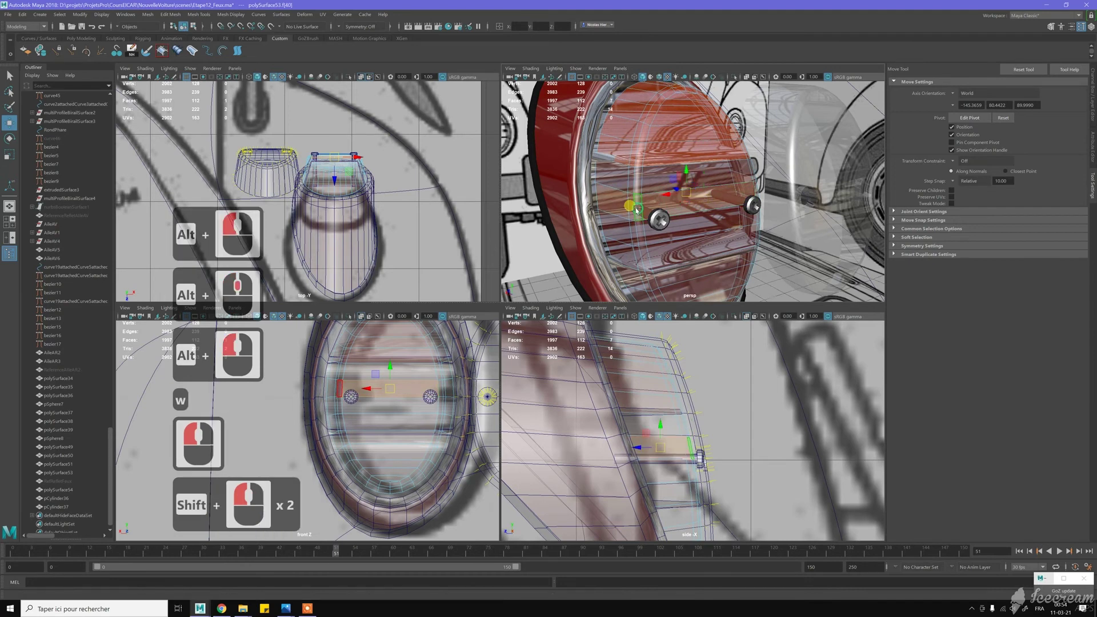
pyautogui.press('>')
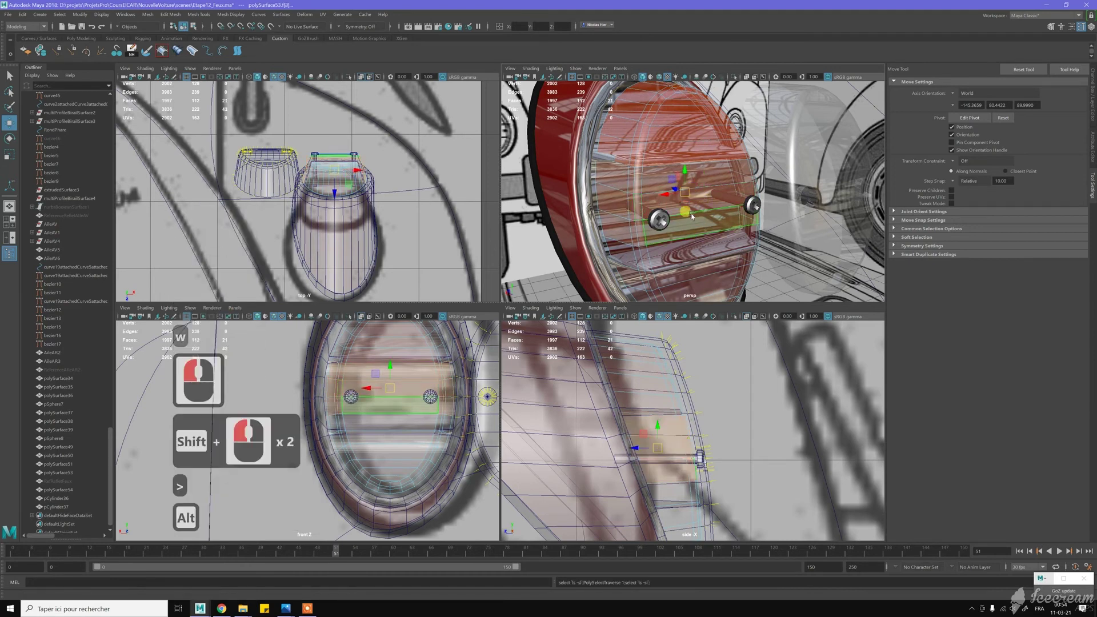
pyautogui.keyDown('alt'); pyautogui.moveTo(689, 212); pyautogui.dragTo(663, 188, button='middle'); pyautogui.keyUp('alt')
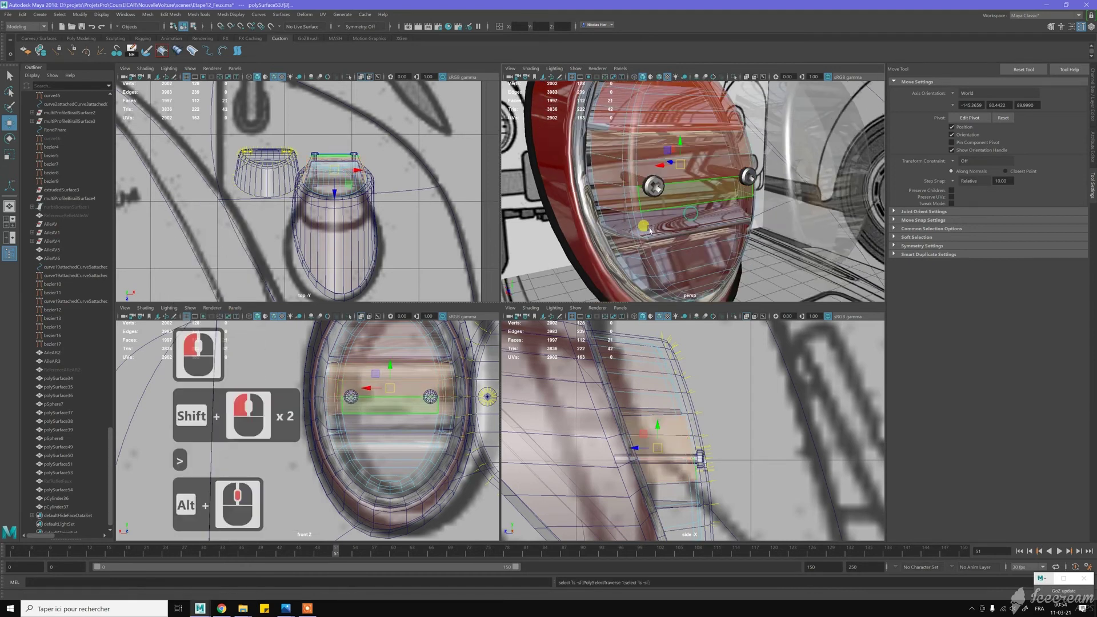
pyautogui.keyDown('shift'); pyautogui.tripleClick(622, 222); pyautogui.keyUp('shift')
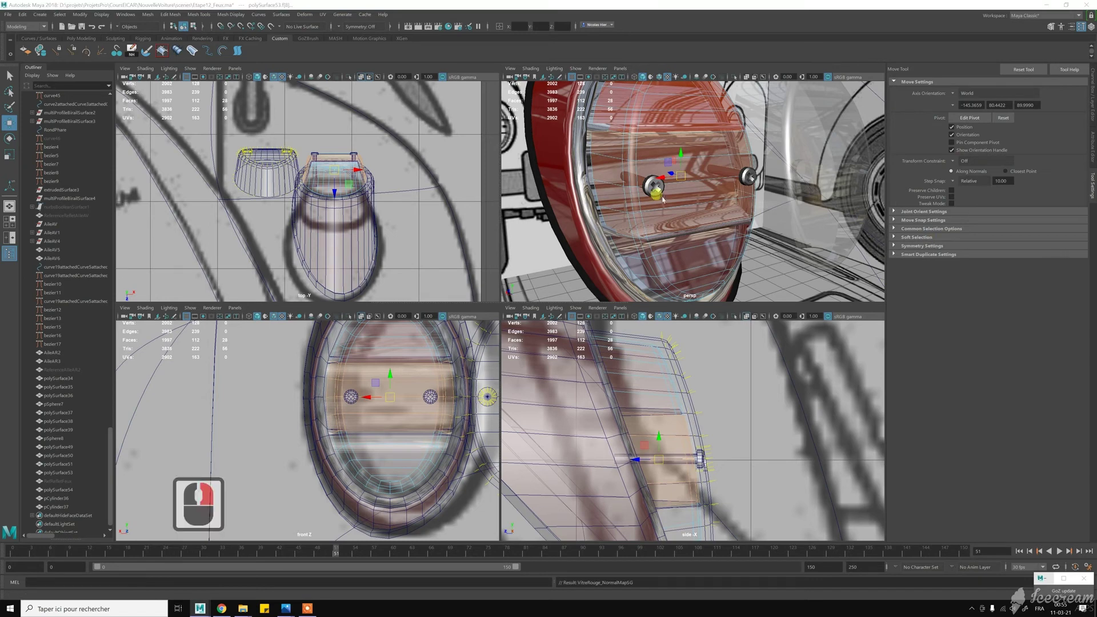
# - Create a new Blinn material for the inner shell's lower section and rename it Catadioptre
pyautogui.scroll(-2, 664, 198)
pyautogui.keyDown('alt'); pyautogui.moveTo(698, 194); pyautogui.dragTo(678, 193); pyautogui.keyUp('alt')
pyautogui.press('w')
pyautogui.moveTo(686, 196); pyautogui.dragTo(680, 227, button='right')
pyautogui.keyDown('alt'); pyautogui.moveTo(680, 227); pyautogui.dragTo(670, 205); pyautogui.keyUp('alt')
pyautogui.keyDown('alt'); pyautogui.moveTo(670, 206); pyautogui.dragTo(676, 204, button='middle'); pyautogui.keyUp('alt')
pyautogui.moveTo(676, 203); pyautogui.dragTo(677, 228, button='right')
pyautogui.moveTo(612, 109); pyautogui.dragTo(686, 240)
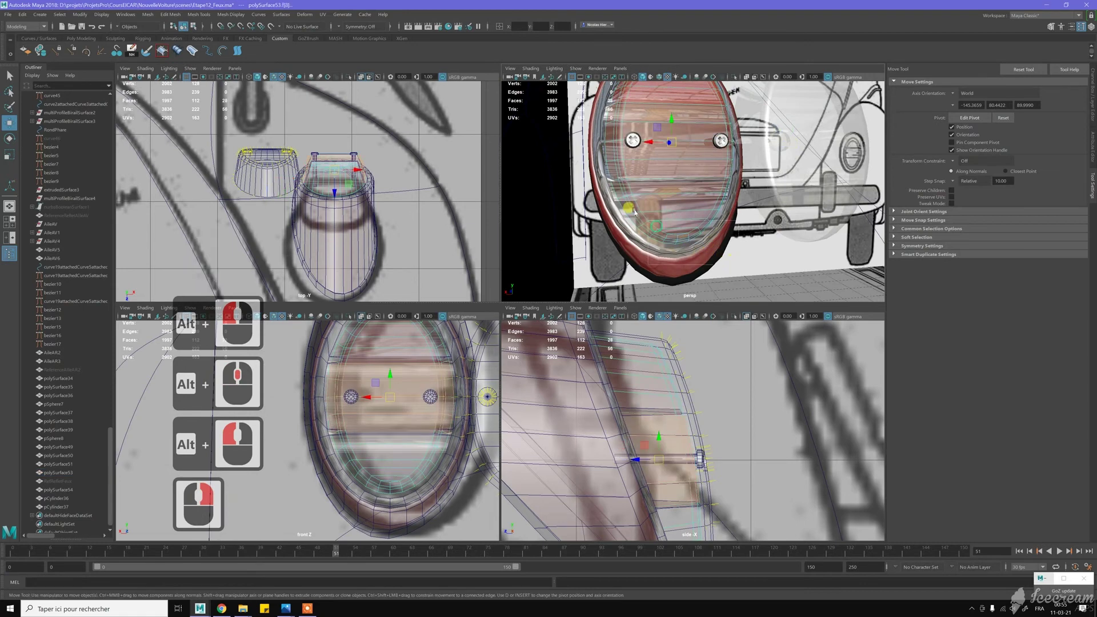
pyautogui.moveTo(609, 186); pyautogui.dragTo(702, 180)
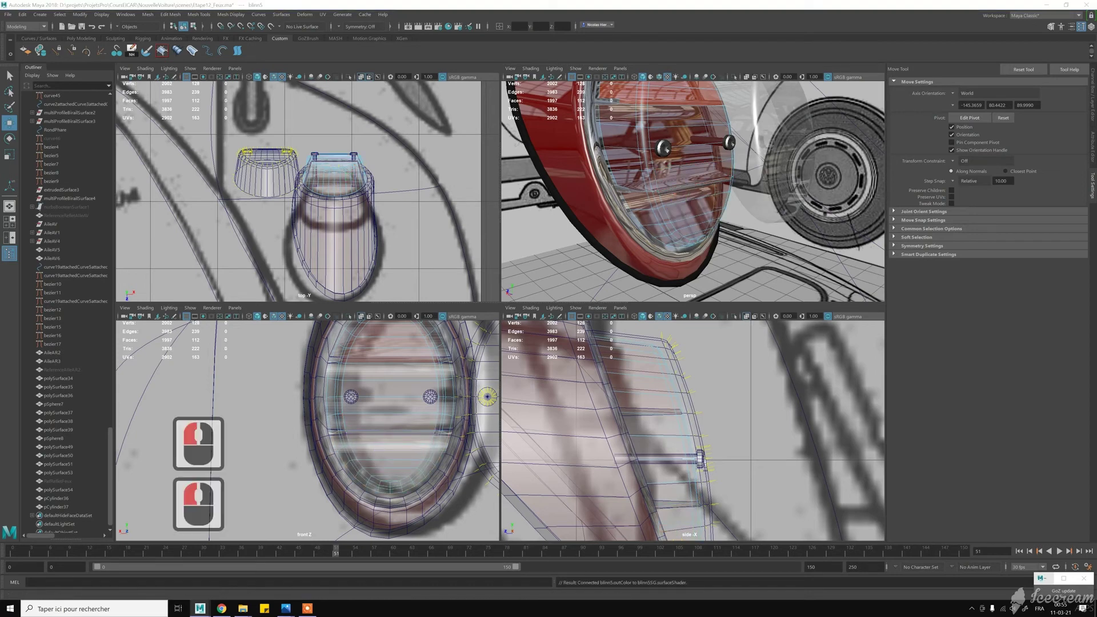
pyautogui.press('c')
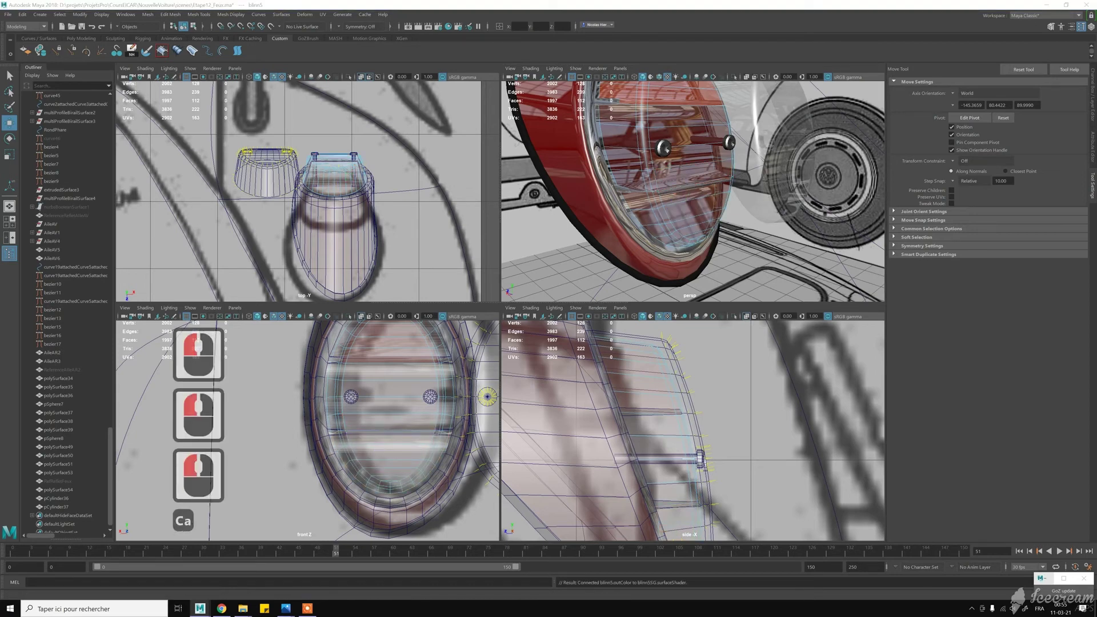
pyautogui.write('adiop')
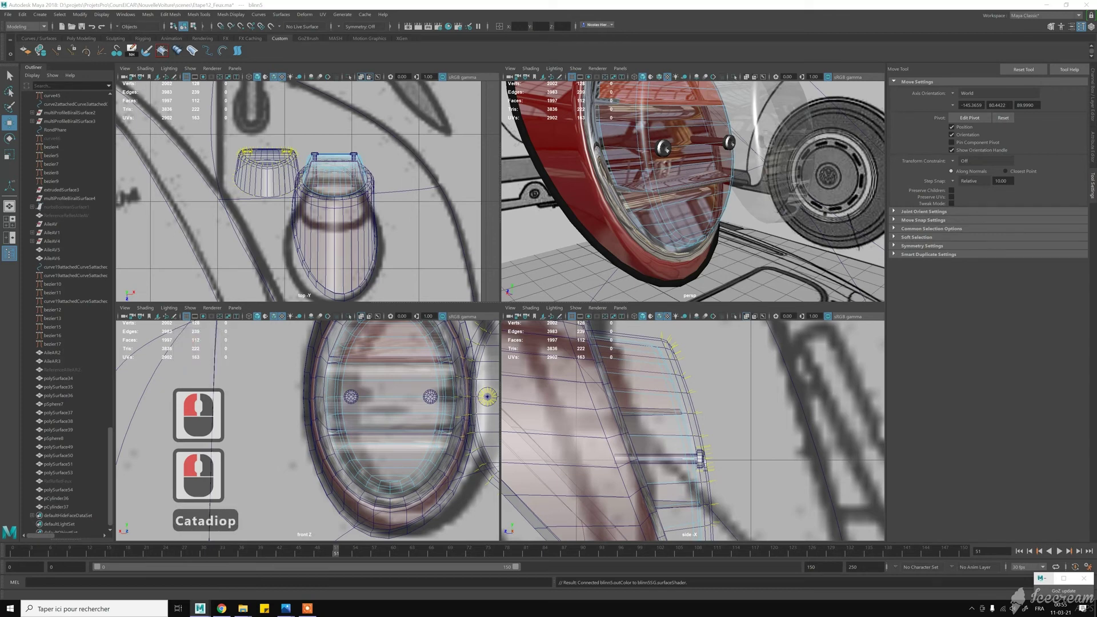
pyautogui.write('tre')
pyautogui.press('Return')
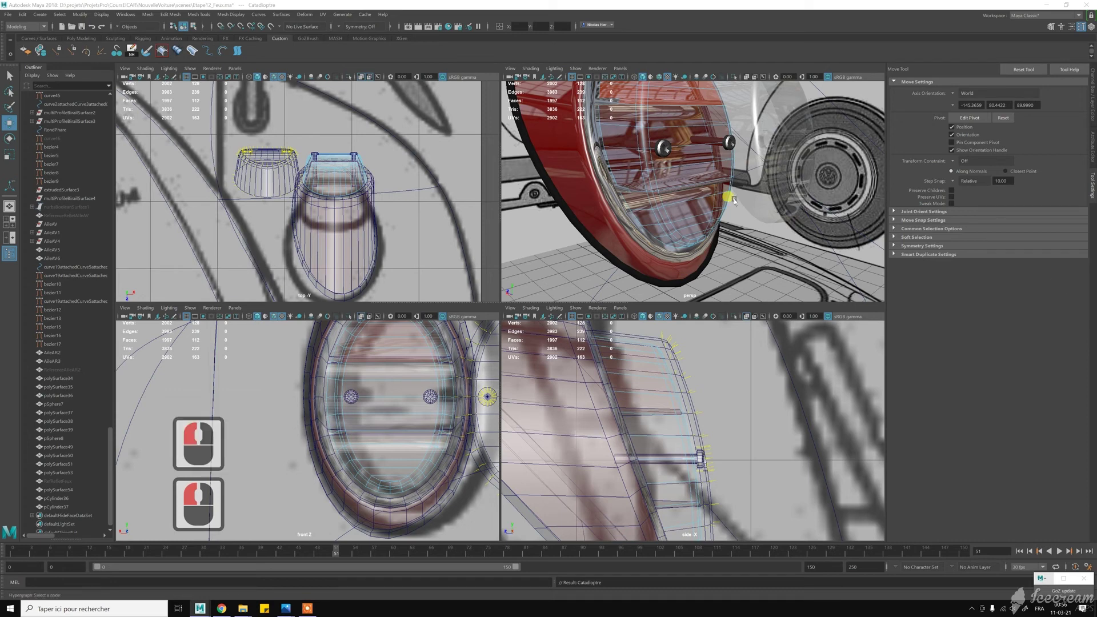
# - Select all faces of the inner shell's lower section, assign them the Catadioptre material and return to object selection
pyautogui.click(691, 207)
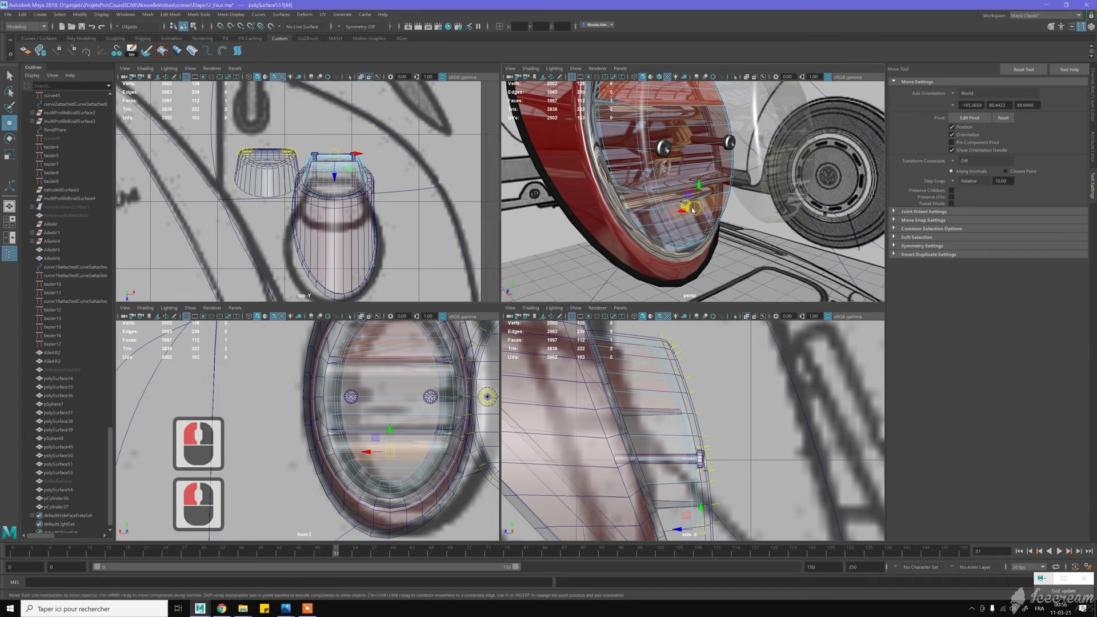
pyautogui.moveTo(693, 210); pyautogui.dragTo(747, 248, button='right')
pyautogui.keyDown('alt'); pyautogui.moveTo(743, 249); pyautogui.dragTo(736, 271); pyautogui.keyUp('alt')
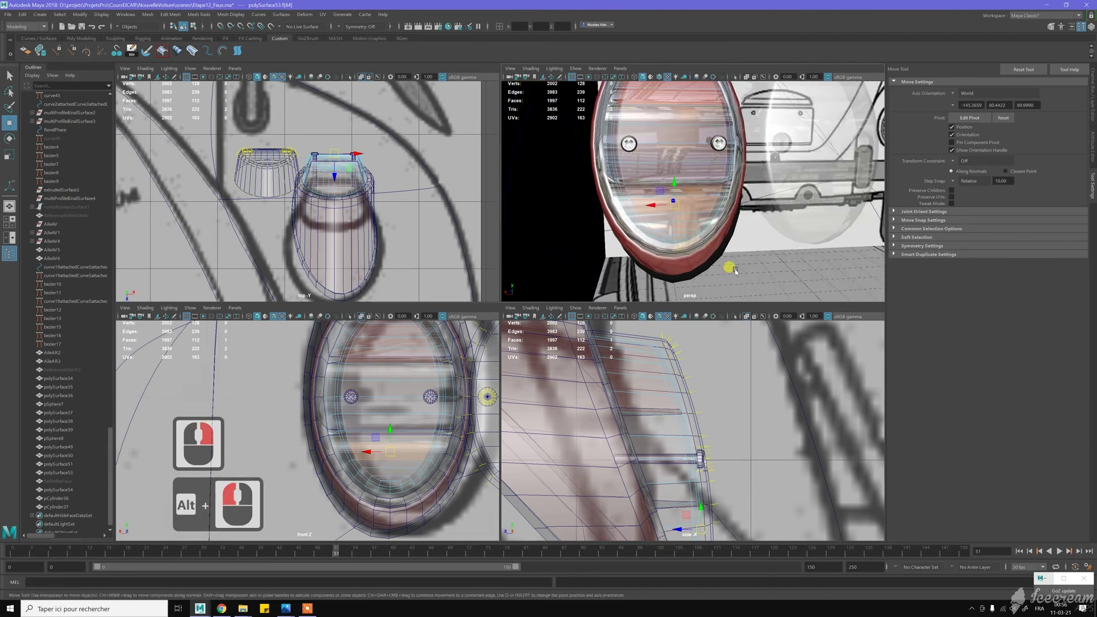
pyautogui.click(585, 196)
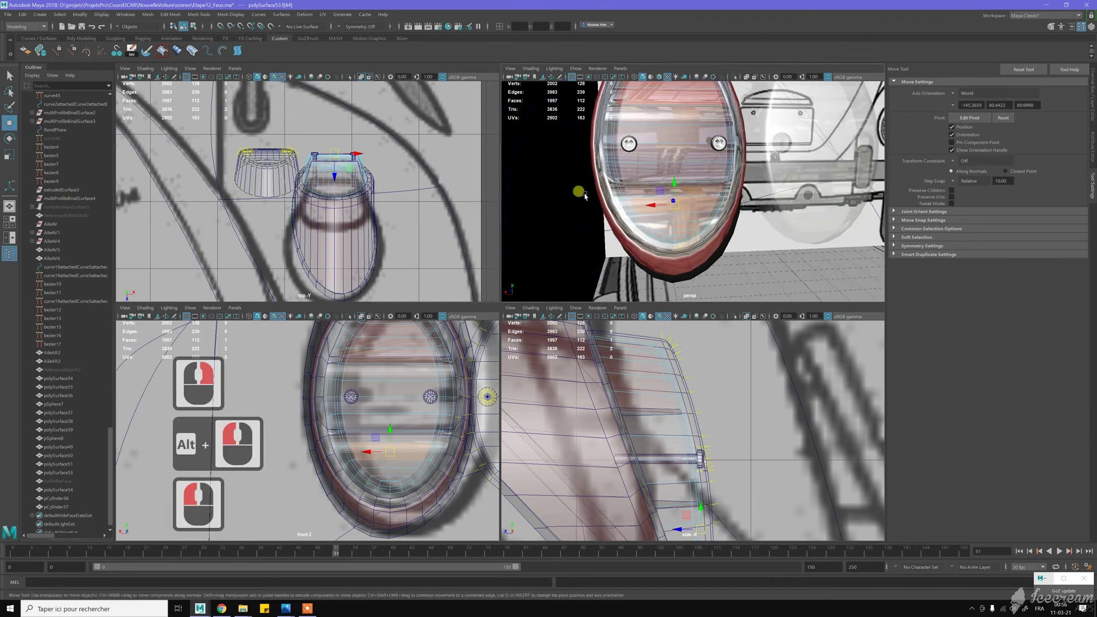
pyautogui.hotkey('shift', '.')
pyautogui.hotkey('shift', '.')
pyautogui.hotkey('shift', '.')
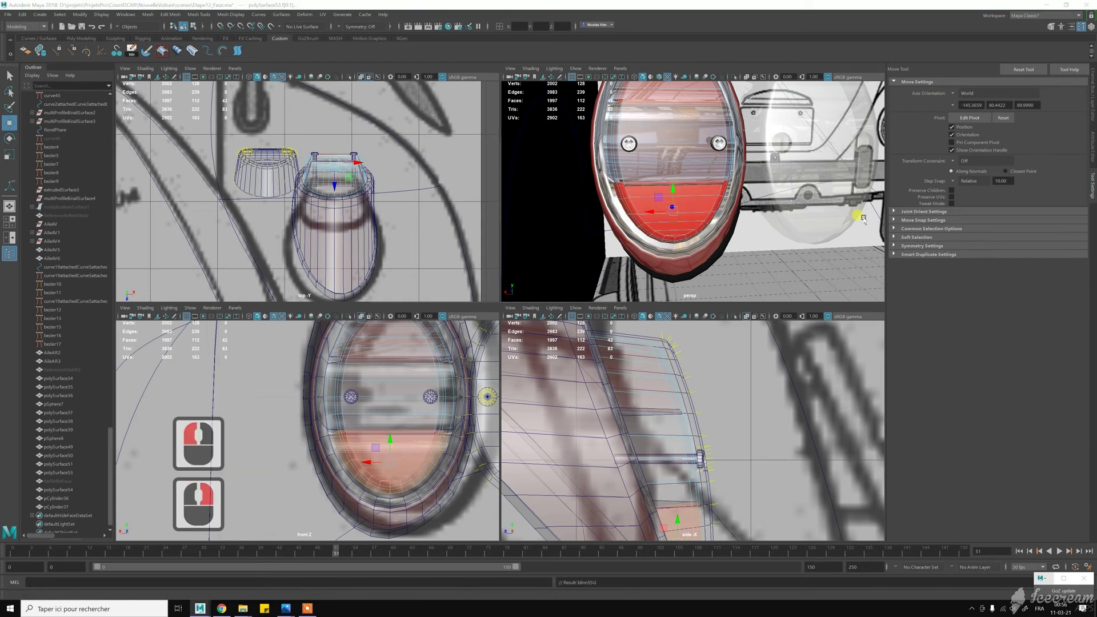
pyautogui.moveTo(709, 200); pyautogui.dragTo(747, 175, button='right')
pyautogui.click(775, 234)
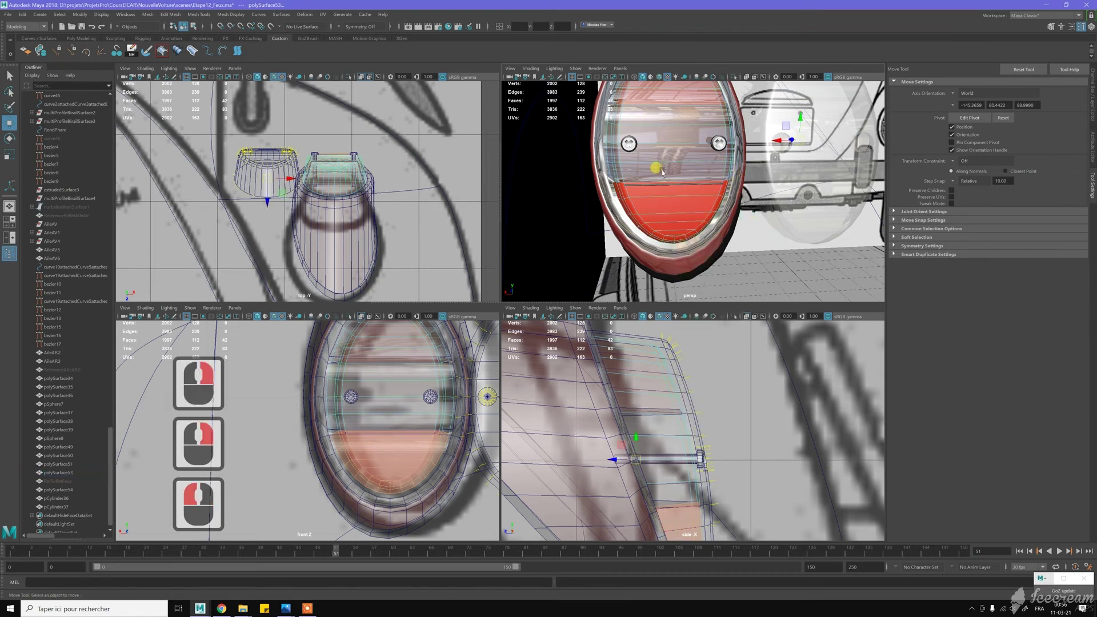
# - Select the lamp housing and pick the thin front face of its lower interior shelf
pyautogui.keyDown('alt'); pyautogui.moveTo(659, 171); pyautogui.dragTo(668, 189, button='middle'); pyautogui.keyUp('alt')
pyautogui.scroll(2, 680, 189)
pyautogui.keyDown('alt'); pyautogui.moveTo(680, 189); pyautogui.dragTo(690, 230); pyautogui.keyUp('alt')
pyautogui.scroll(4, 689, 230)
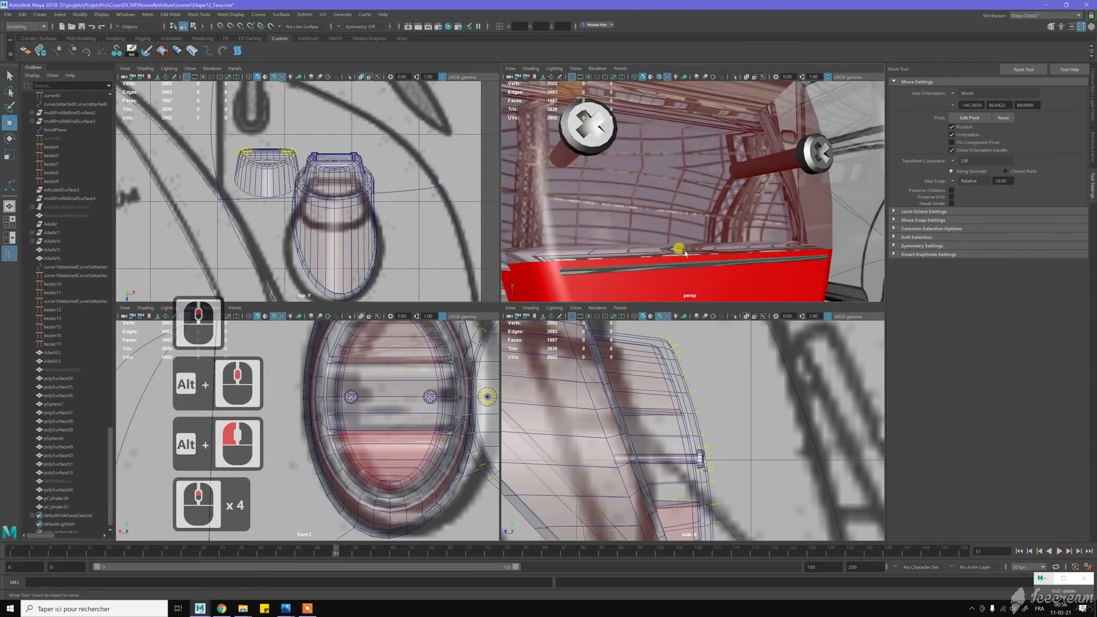
pyautogui.click(685, 263)
pyautogui.keyDown('alt'); pyautogui.moveTo(700, 250); pyautogui.dragTo(724, 217, button='middle'); pyautogui.keyUp('alt')
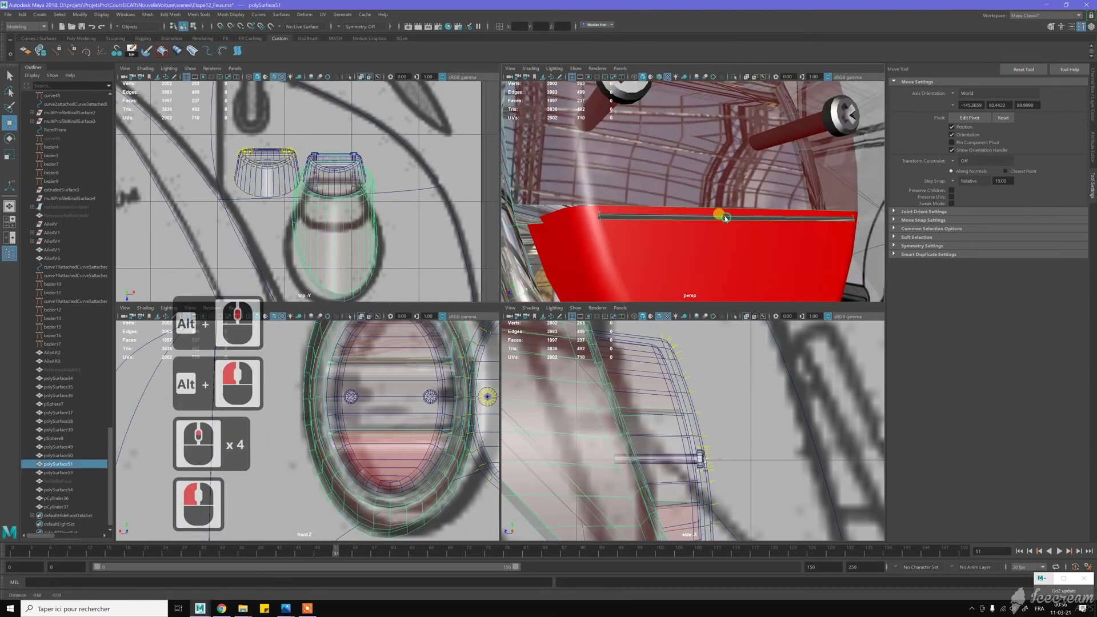
pyautogui.keyDown('alt'); pyautogui.moveTo(724, 218); pyautogui.dragTo(692, 220); pyautogui.keyUp('alt')
pyautogui.moveTo(698, 217)
pyautogui.mouseDown(button='right')
pyautogui.moveTo(700, 233)
pyautogui.moveTo(701, 217)
pyautogui.mouseUp(button='right')
pyautogui.click(702, 216)
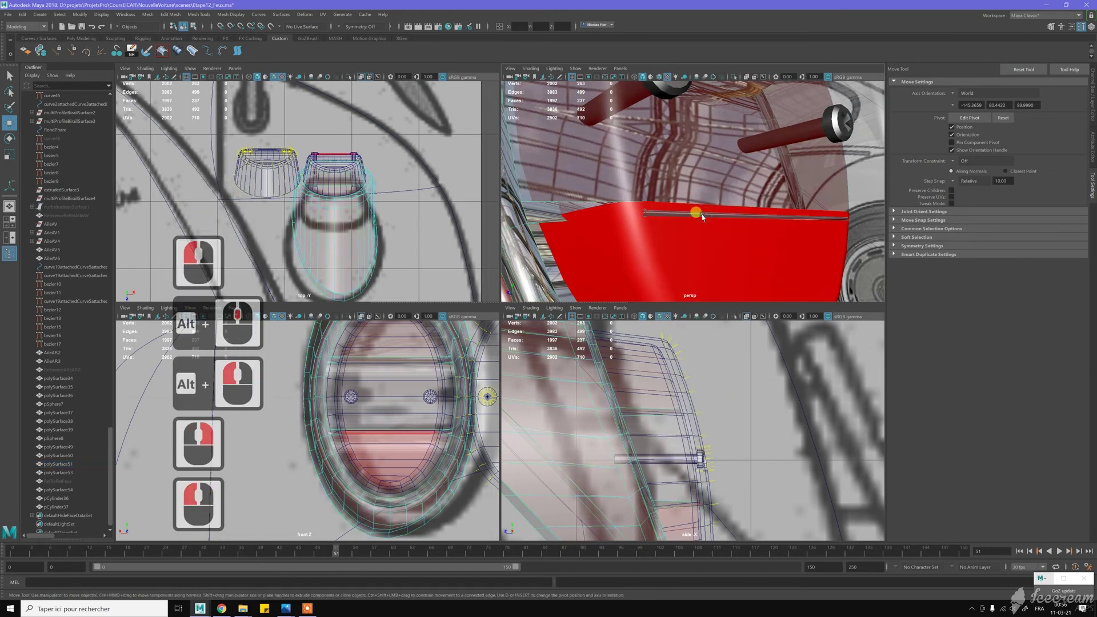
pyautogui.press('w')
# - Reposition the lower shelf's thin front face along the depth and vertical axes to fit the neighbouring lens section
pyautogui.keyDown('alt'); pyautogui.moveTo(767, 203); pyautogui.dragTo(789, 217); pyautogui.keyUp('alt')
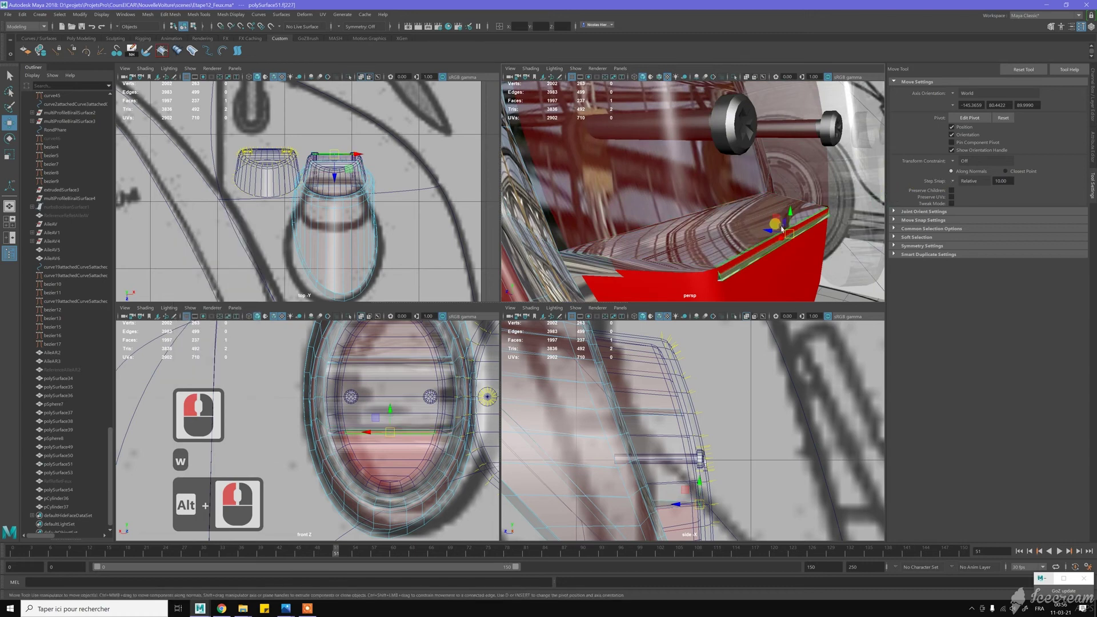
pyautogui.press('j')
pyautogui.moveTo(766, 232); pyautogui.dragTo(800, 210)
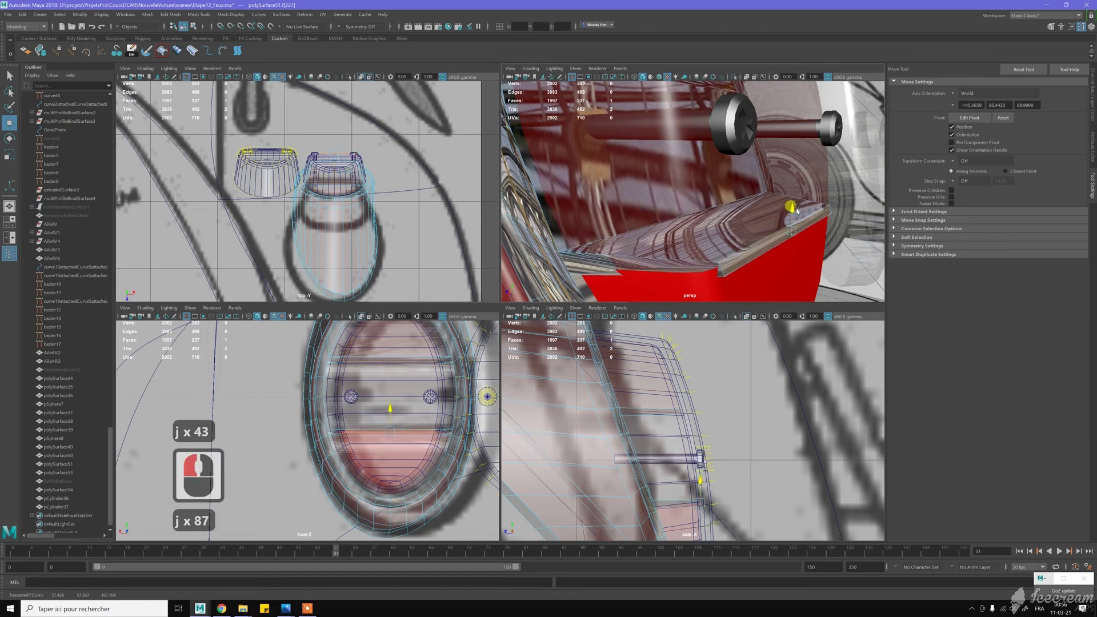
pyautogui.click(763, 250)
pyautogui.press('j')
pyautogui.press('j')
pyautogui.press('j')
# - Pick a single edge on the lower shelf's front rim and adjust it along the Z axis
pyautogui.rightClick(765, 252)
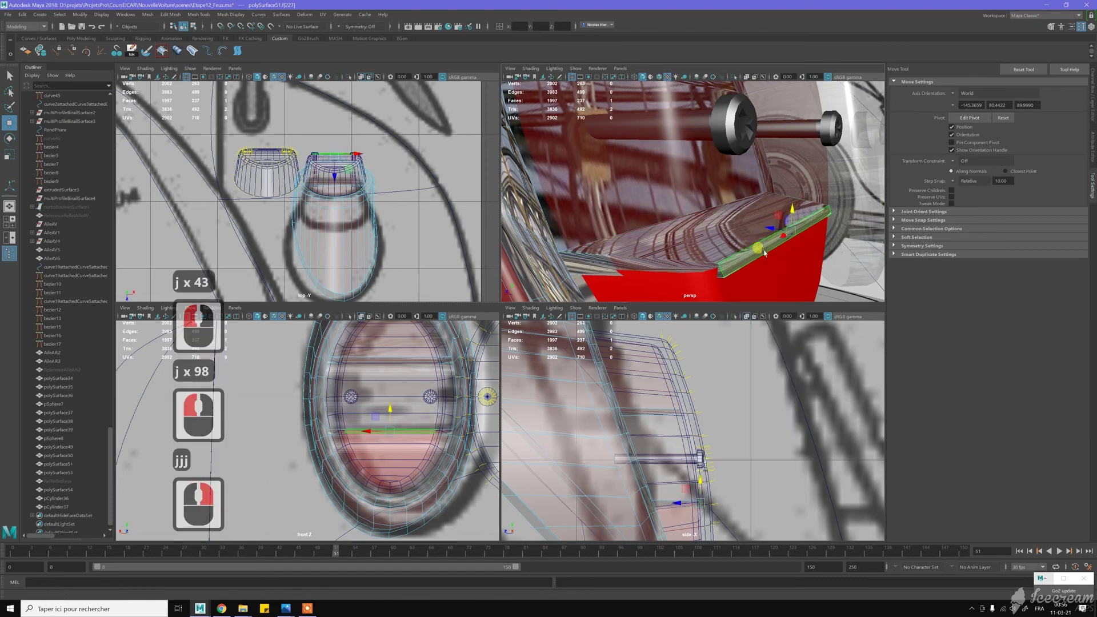
pyautogui.click(767, 250)
pyautogui.press('j')
pyautogui.moveTo(771, 233); pyautogui.dragTo(768, 233)
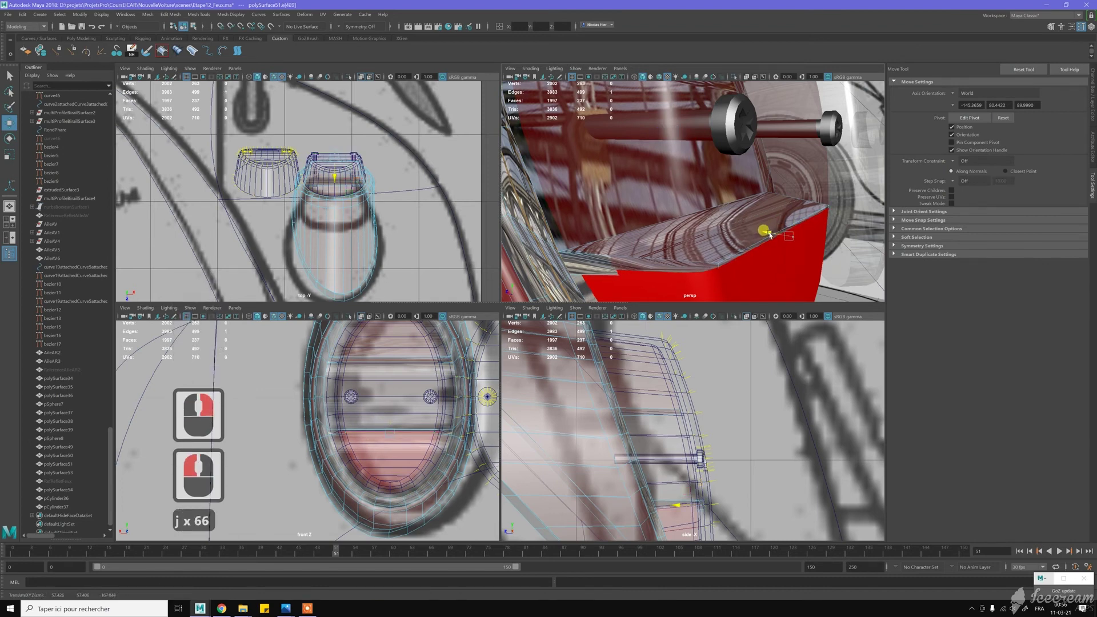
pyautogui.click(771, 234)
pyautogui.press('j')
pyautogui.press('j')
pyautogui.press('j')
# - Reselect the lower shelf's thin front face and adjust its depth along the Z axis
pyautogui.moveTo(737, 228); pyautogui.dragTo(754, 255, button='right')
pyautogui.click(766, 230)
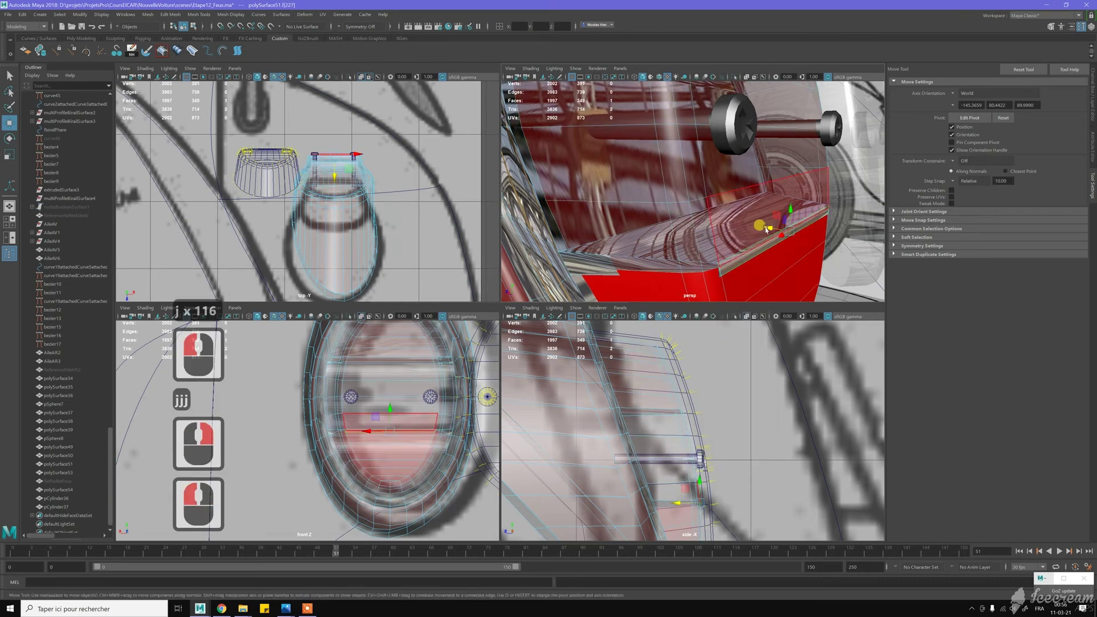
pyautogui.moveTo(748, 229); pyautogui.dragTo(737, 266, button='right')
pyautogui.click(733, 270)
pyautogui.click(759, 238)
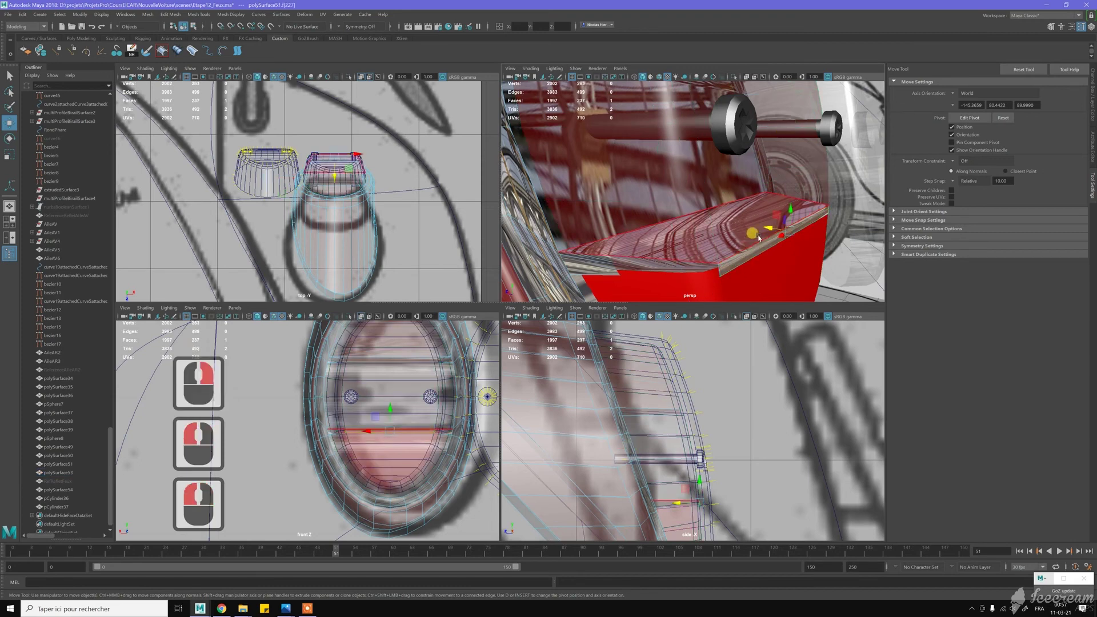
pyautogui.press('j')
pyautogui.moveTo(760, 238); pyautogui.dragTo(770, 227)
pyautogui.scroll(-2, 770, 227)
pyautogui.keyDown('alt'); pyautogui.moveTo(771, 227); pyautogui.dragTo(701, 145, button='middle'); pyautogui.keyUp('alt')
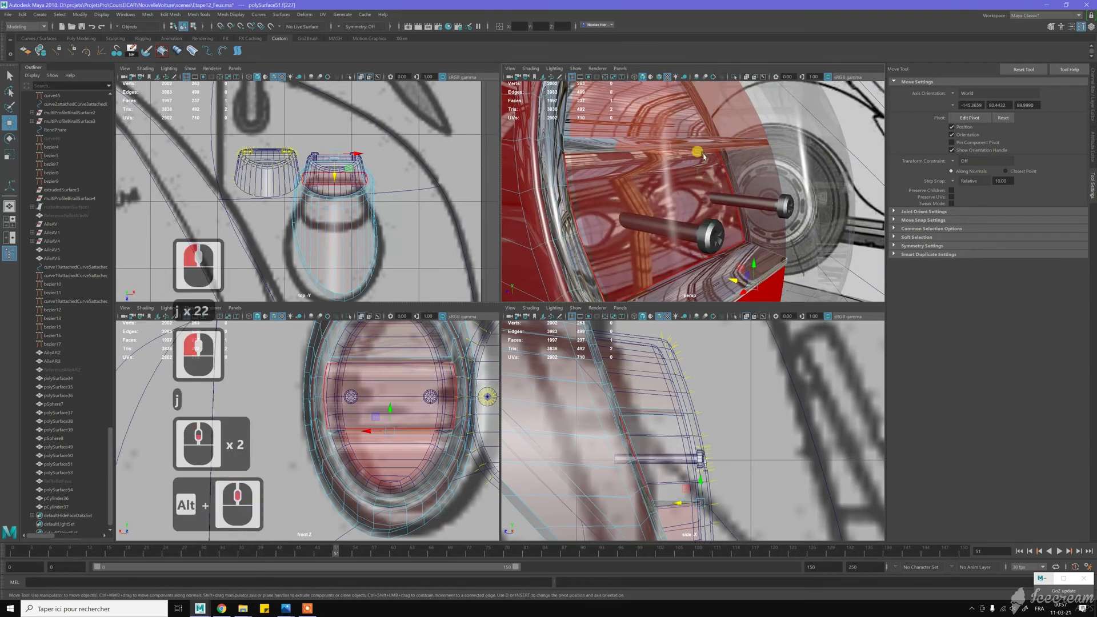
# - Pick the upper shelf's thin front face inside the lamp housing and adjust its depth along the Z axis
pyautogui.click(702, 145)
pyautogui.keyDown('alt'); pyautogui.moveTo(702, 146); pyautogui.dragTo(760, 170); pyautogui.keyUp('alt')
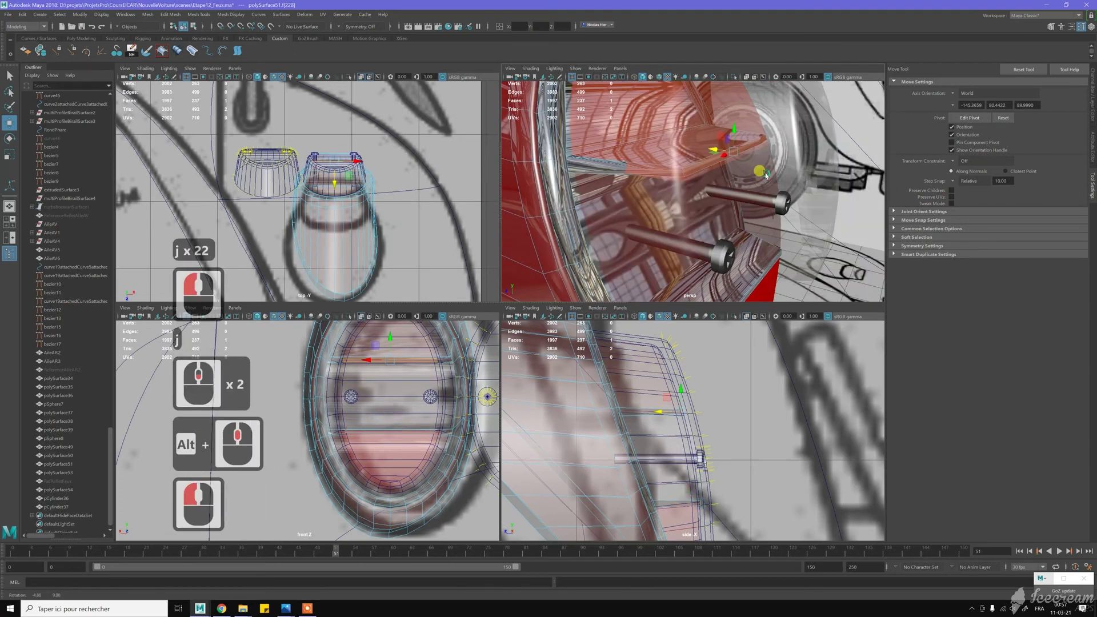
pyautogui.scroll(1, 733, 155)
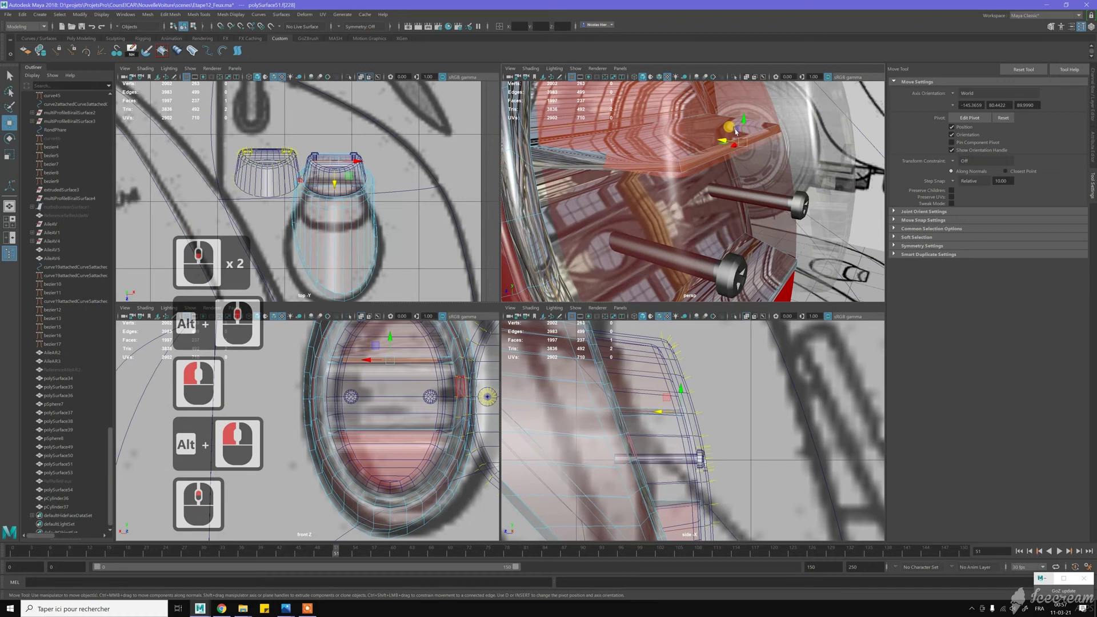
pyautogui.press('j')
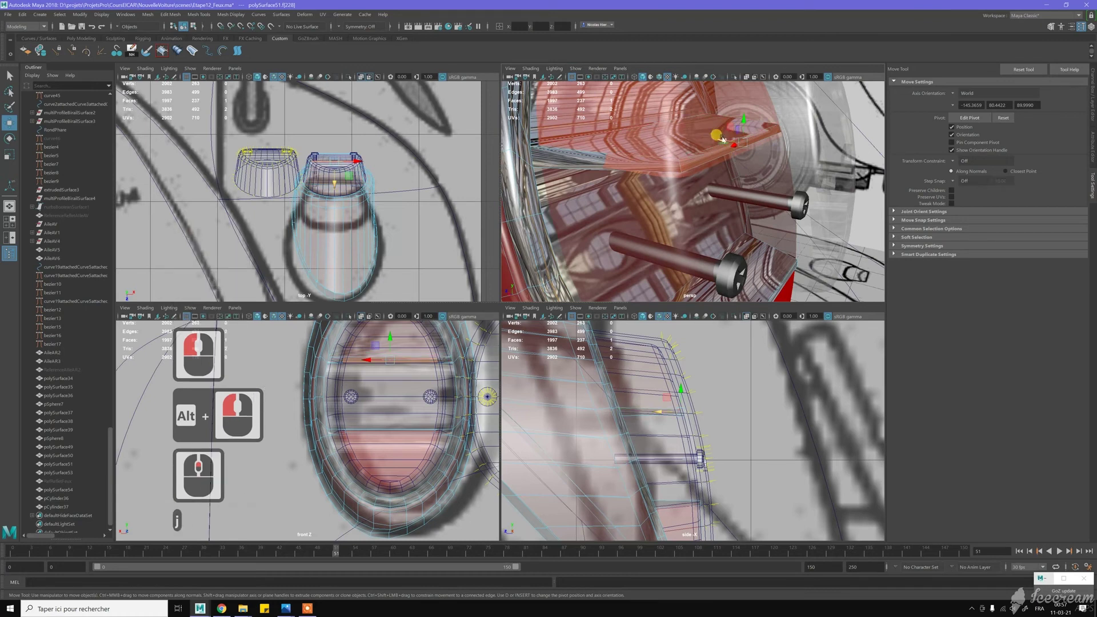
pyautogui.moveTo(724, 140); pyautogui.dragTo(727, 139, button='middle')
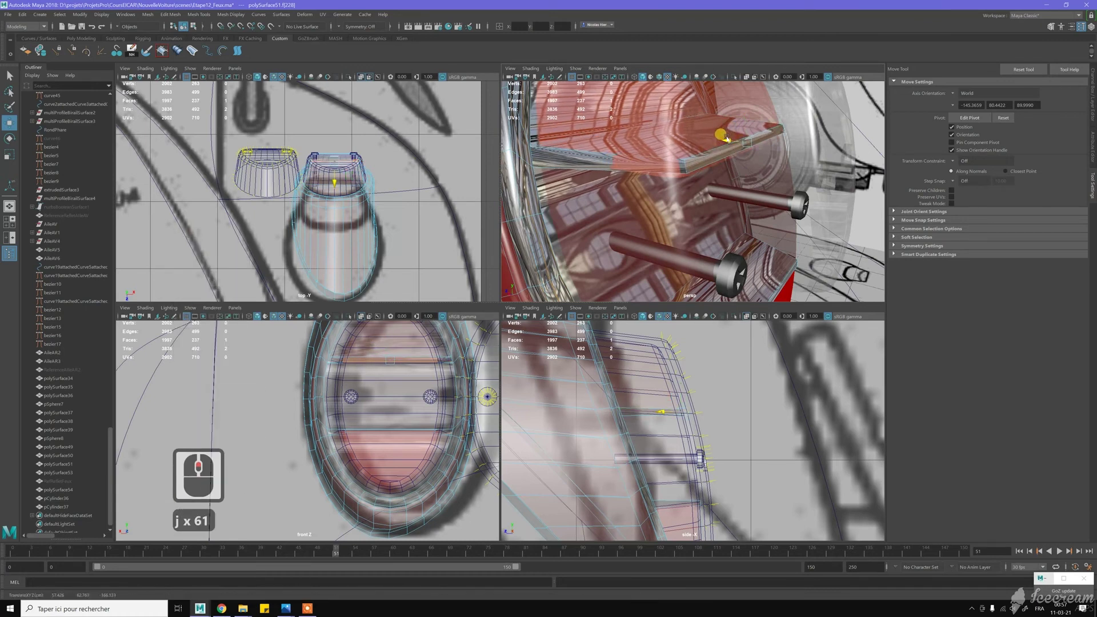
pyautogui.keyDown('alt'); pyautogui.moveTo(726, 138); pyautogui.dragTo(708, 198); pyautogui.keyUp('alt')
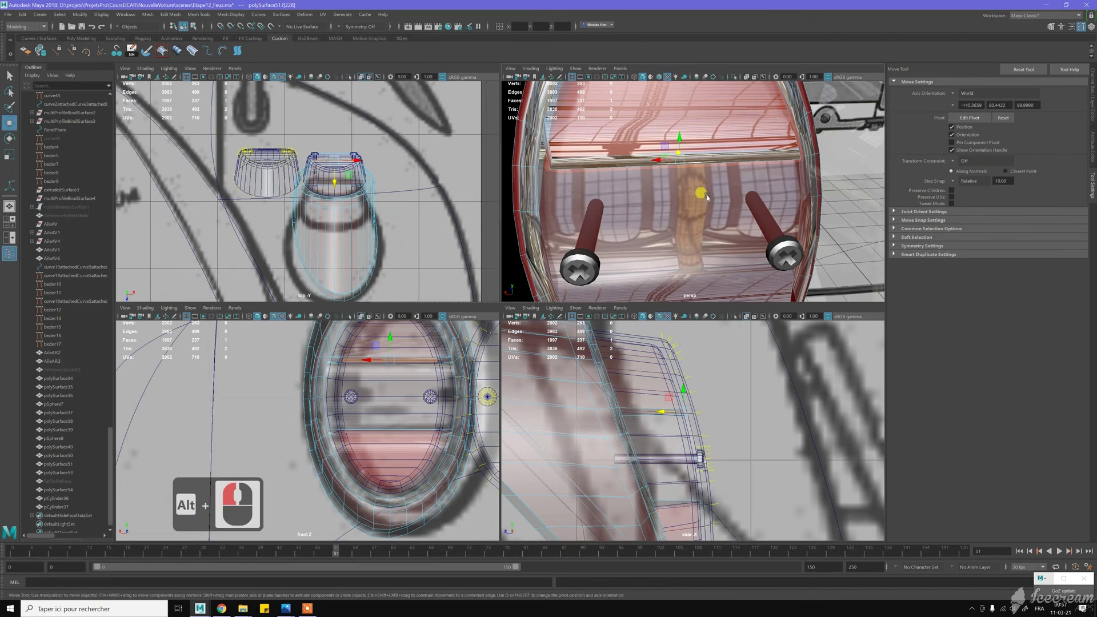
# - Scale the upper shelf's thin front face slightly along the X axis to adjust its width
pyautogui.click(536, 419)
pyautogui.doubleClick(643, 141)
pyautogui.press('r')
pyautogui.moveTo(656, 160); pyautogui.dragTo(654, 162)
pyautogui.keyDown('alt'); pyautogui.moveTo(648, 195); pyautogui.dragTo(639, 208, button='right'); pyautogui.keyUp('alt')
pyautogui.keyDown('alt'); pyautogui.moveTo(639, 208); pyautogui.dragTo(641, 157, button='middle'); pyautogui.keyUp('alt')
pyautogui.keyDown('alt'); pyautogui.moveTo(642, 157); pyautogui.dragTo(657, 161); pyautogui.keyUp('alt')
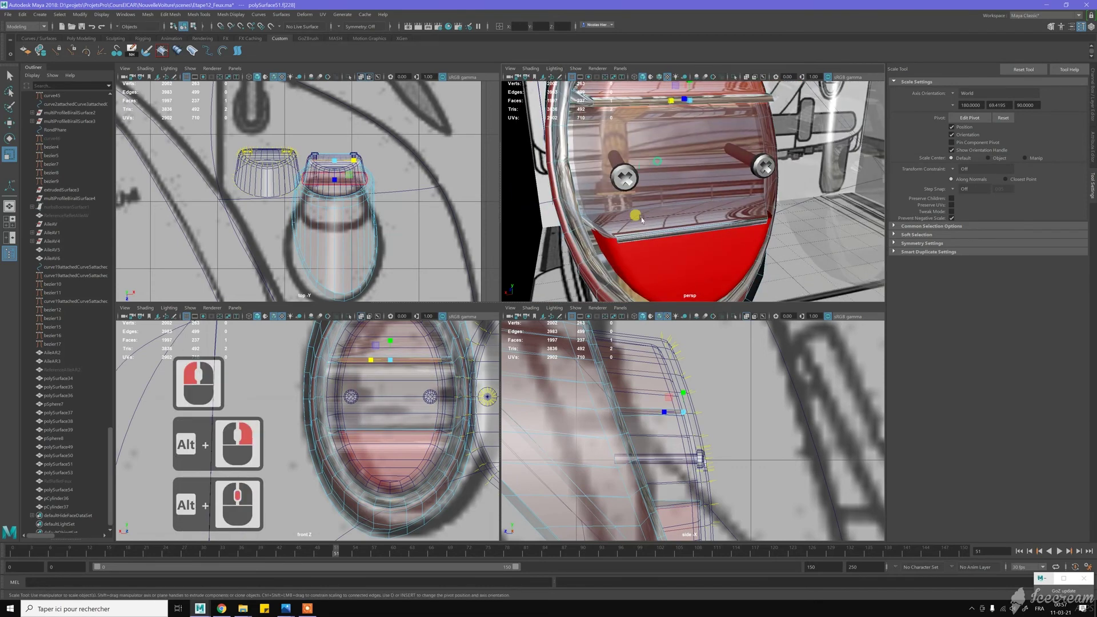
# - Pick the lower shelf's front face, return to object selection, deselect the housing and examine the shelf edges up close
pyautogui.moveTo(641, 219)
pyautogui.keyDown('alt'); pyautogui.mouseDown()
pyautogui.moveTo(639, 238)
pyautogui.moveTo(675, 234)
pyautogui.moveTo(656, 234)
pyautogui.mouseUp(); pyautogui.keyUp('alt')
pyautogui.click(641, 237)
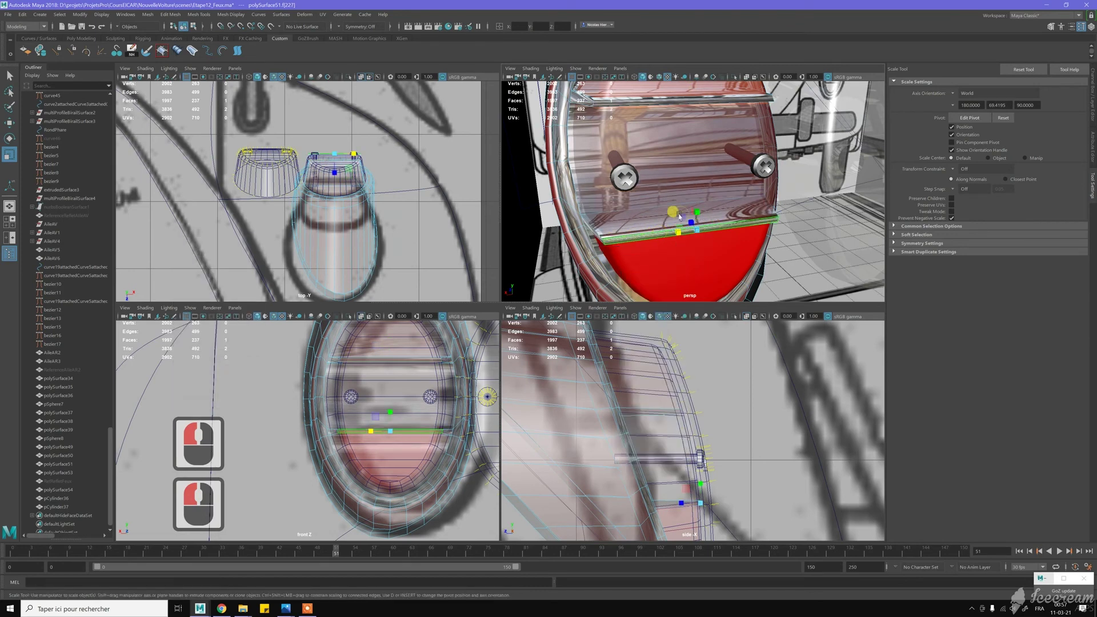
pyautogui.press('F8')
pyautogui.scroll(-4, 644, 201)
pyautogui.keyDown('alt'); pyautogui.moveTo(657, 197); pyautogui.dragTo(568, 237); pyautogui.keyUp('alt')
pyautogui.click(743, 178)
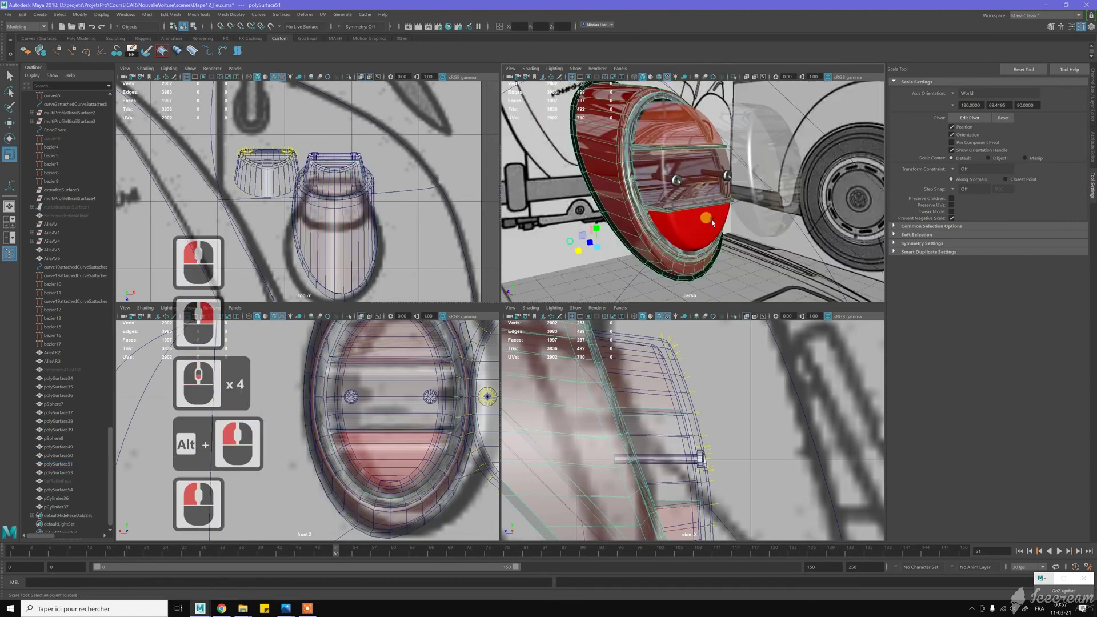
pyautogui.keyDown('alt'); pyautogui.moveTo(746, 177); pyautogui.dragTo(682, 121); pyautogui.keyUp('alt')
pyautogui.keyDown('alt'); pyautogui.moveTo(682, 121); pyautogui.dragTo(735, 194, button='right'); pyautogui.keyUp('alt')
pyautogui.keyDown('alt'); pyautogui.moveTo(643, 108); pyautogui.dragTo(682, 176, button='middle'); pyautogui.keyUp('alt')
pyautogui.scroll(3, 680, 173)
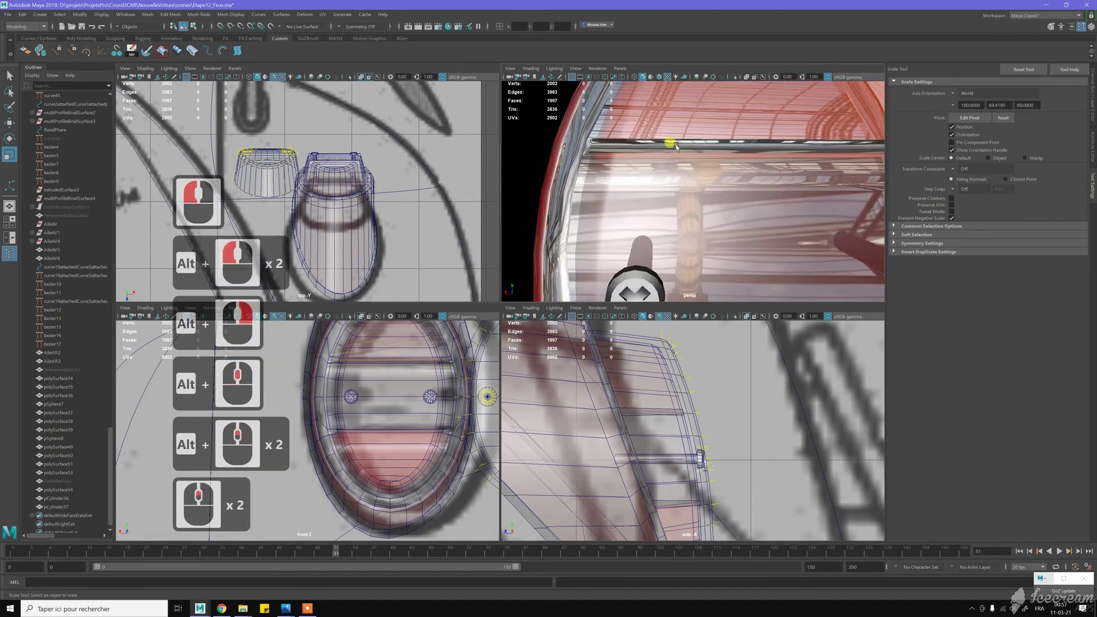
# - Reselect the lamp housing, pick the upper shelf's thin front face and move it slightly down along the Y axis
pyautogui.scroll(3, 680, 169)
pyautogui.click(723, 172)
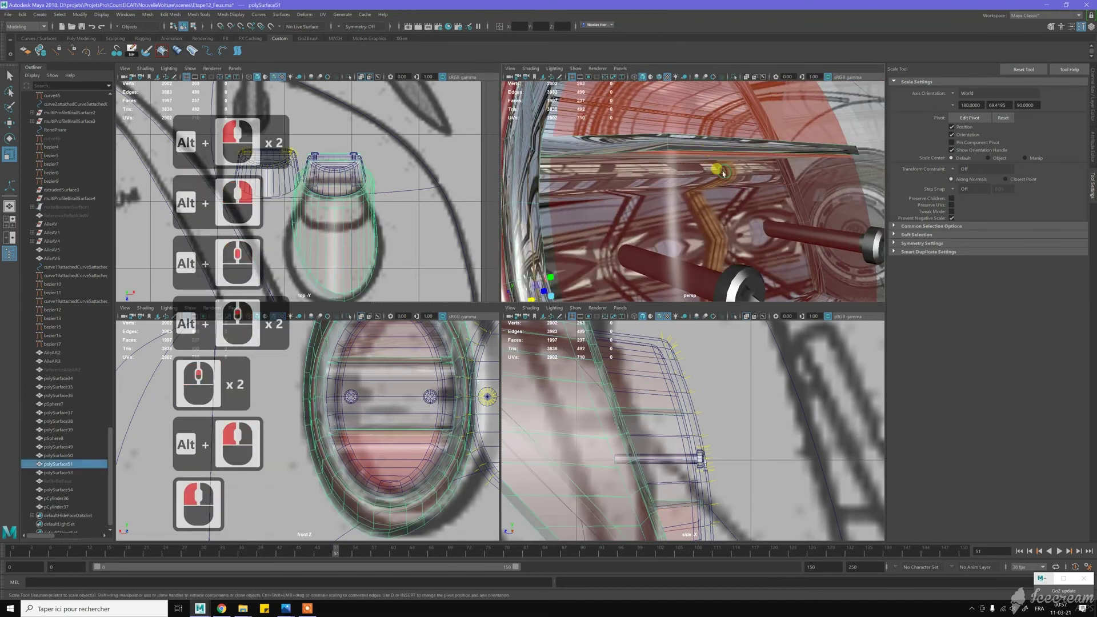
pyautogui.keyDown('alt'); pyautogui.moveTo(721, 174); pyautogui.dragTo(722, 170); pyautogui.keyUp('alt')
pyautogui.moveTo(738, 138); pyautogui.dragTo(758, 142, button='right')
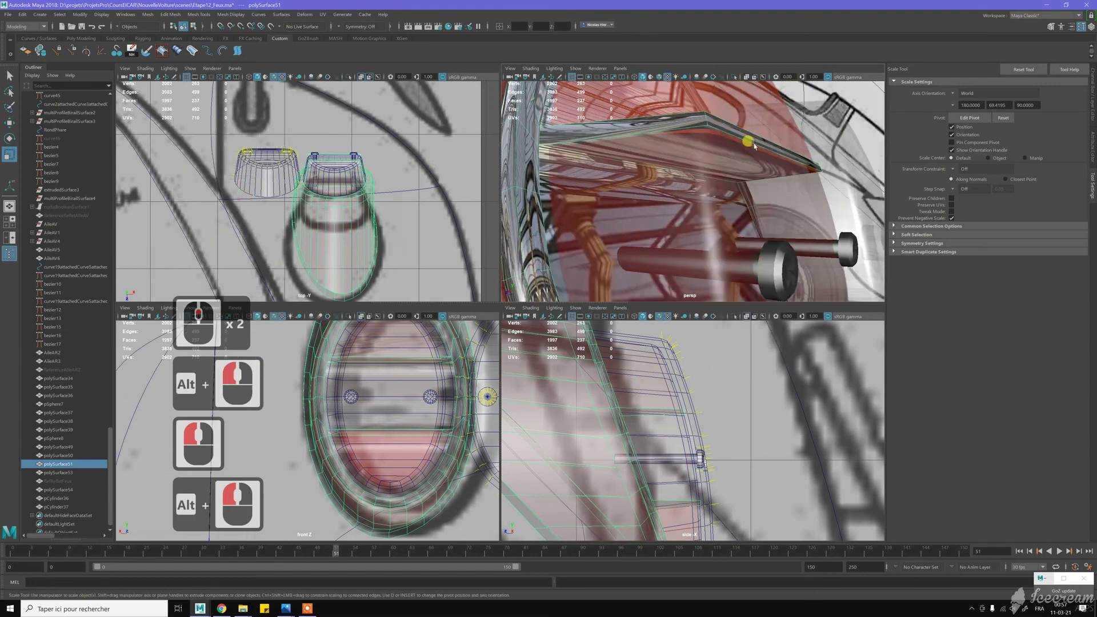
pyautogui.click(758, 143)
pyautogui.press('w')
pyautogui.moveTo(781, 133); pyautogui.dragTo(782, 128)
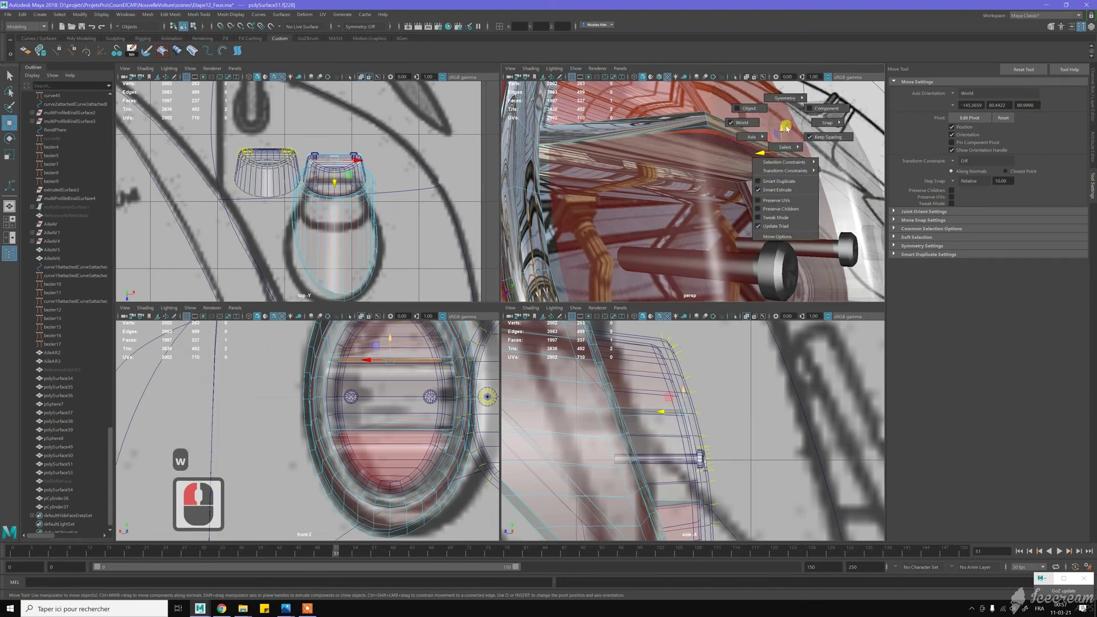
pyautogui.middleClick(784, 126)
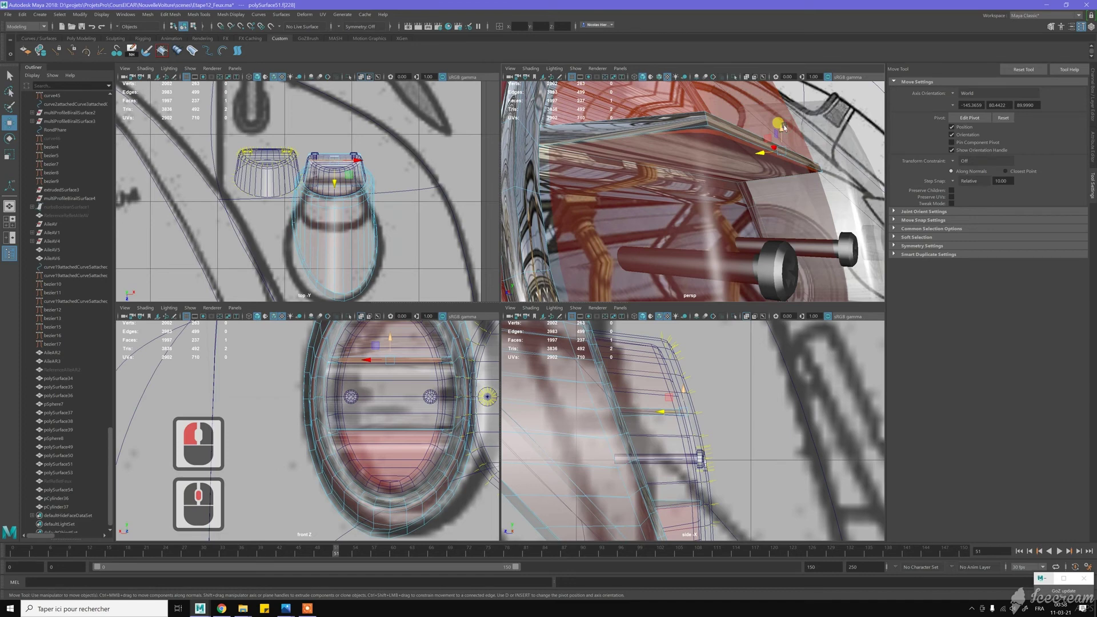
pyautogui.press('w')
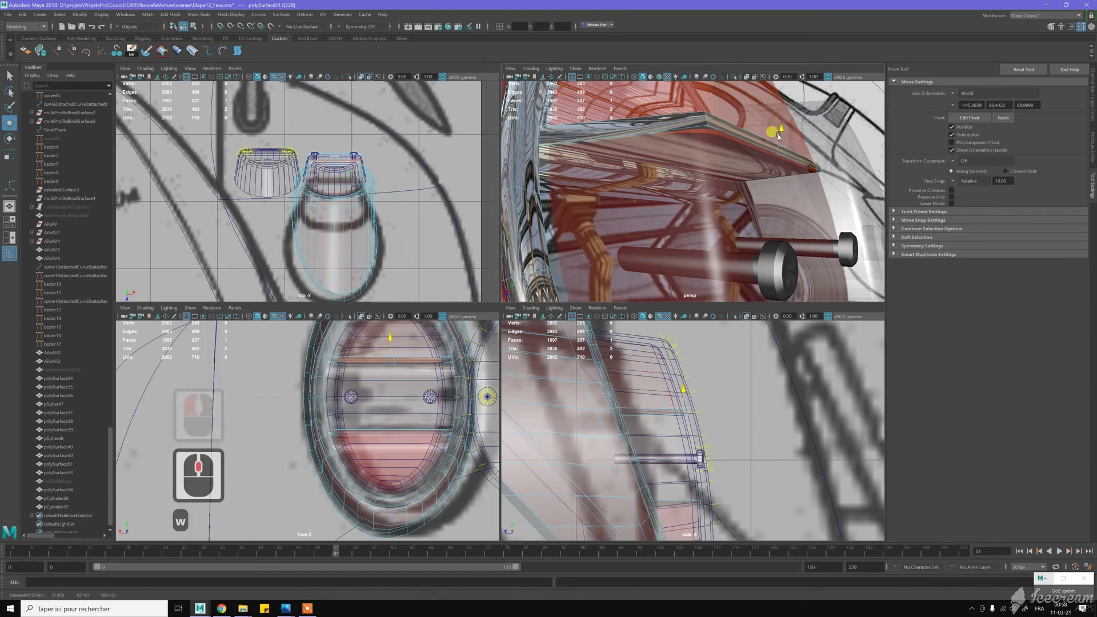
pyautogui.click(779, 135)
pyautogui.press('j')
pyautogui.moveTo(778, 130); pyautogui.dragTo(763, 156)
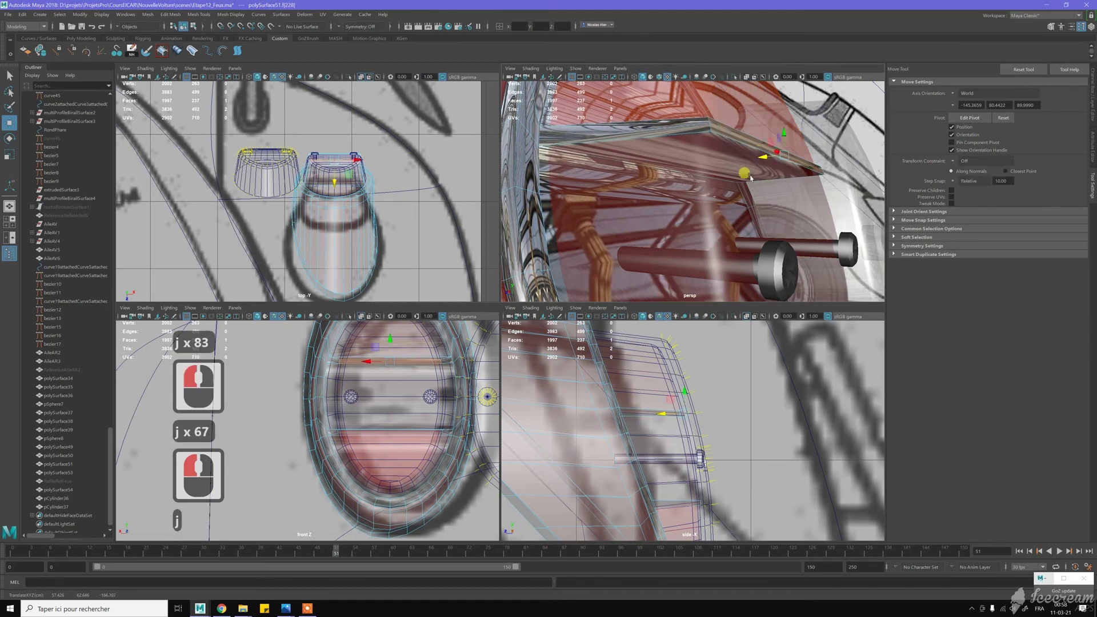
# - Return the lamp housing to object mode and clear the selection
pyautogui.keyDown('alt'); pyautogui.moveTo(703, 167); pyautogui.dragTo(642, 178); pyautogui.keyUp('alt')
pyautogui.scroll(-3, 674, 185)
pyautogui.moveTo(643, 176); pyautogui.dragTo(644, 157, button='right')
pyautogui.scroll(-8, 623, 192)
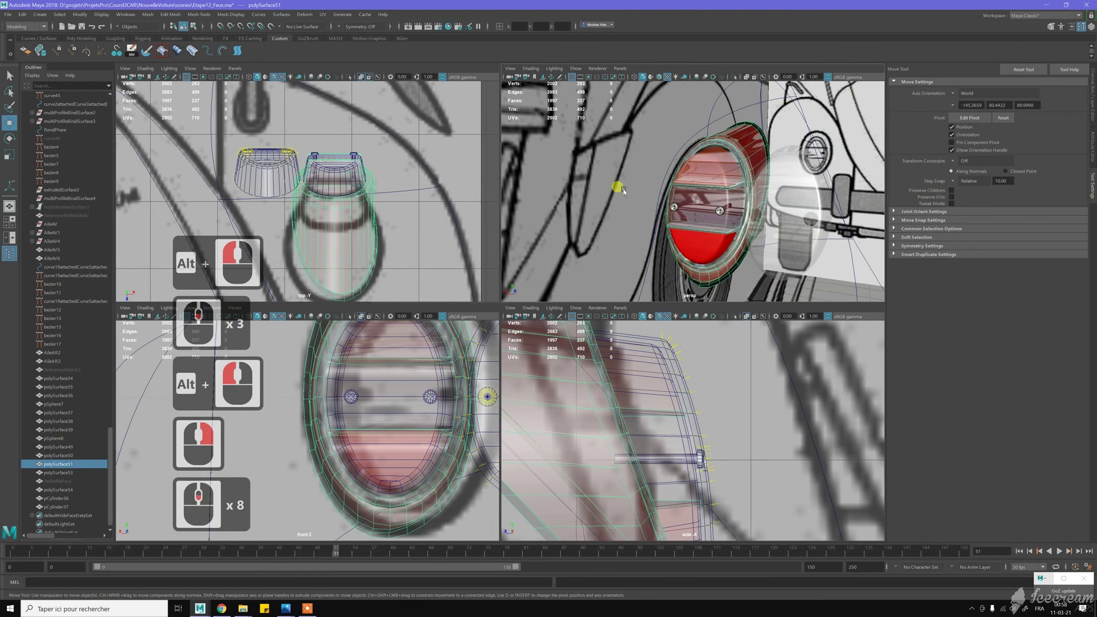
pyautogui.click(623, 191)
pyautogui.keyDown('alt'); pyautogui.moveTo(624, 192); pyautogui.dragTo(616, 170); pyautogui.keyUp('alt')
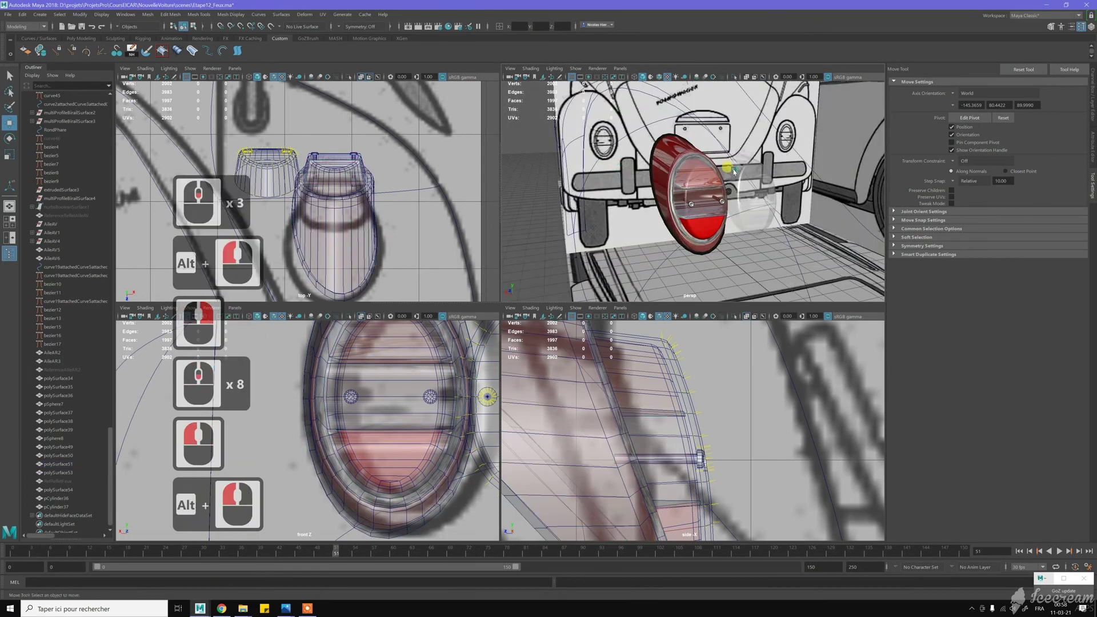
# - Slide the clear outer lens cover along the X axis onto the lamp housing and save the scene
pyautogui.click(734, 172)
pyautogui.scroll(2, 737, 191)
pyautogui.moveTo(751, 199); pyautogui.dragTo(588, 174)
pyautogui.hotkey('ctrl', 's')
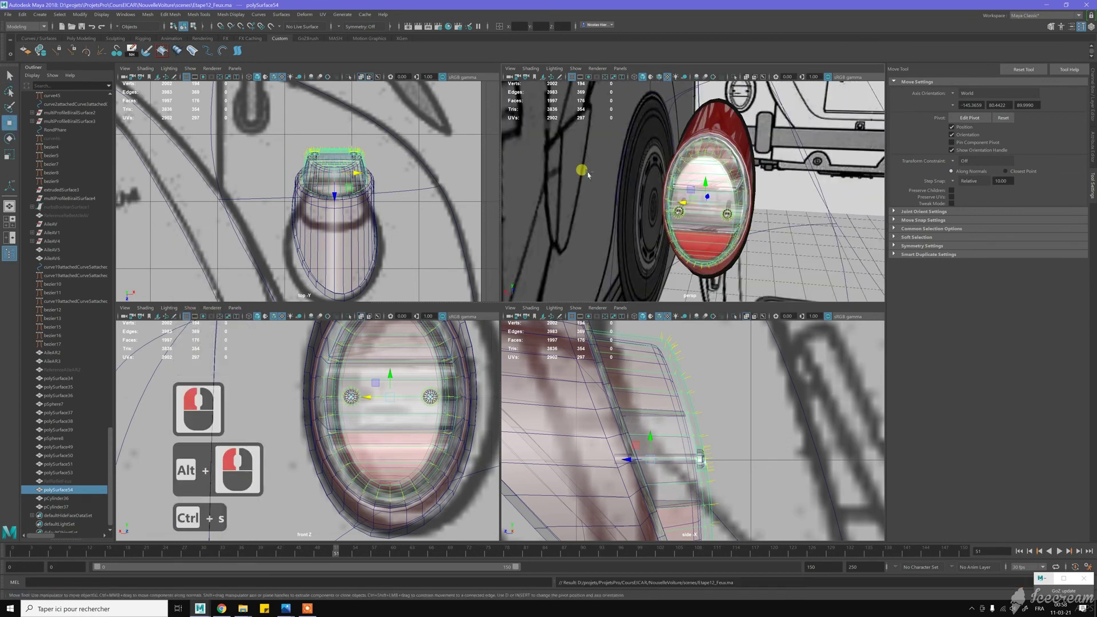
# - Examine the fitted lens cover and the whole tail light from several angles against the blueprint planes
pyautogui.keyDown('alt'); pyautogui.moveTo(699, 220); pyautogui.dragTo(646, 210); pyautogui.keyUp('alt')
pyautogui.keyDown('alt'); pyautogui.moveTo(647, 211); pyautogui.dragTo(645, 209, button='middle'); pyautogui.keyUp('alt')
pyautogui.keyDown('alt'); pyautogui.scroll(-2, 645, 210); pyautogui.keyUp('alt')
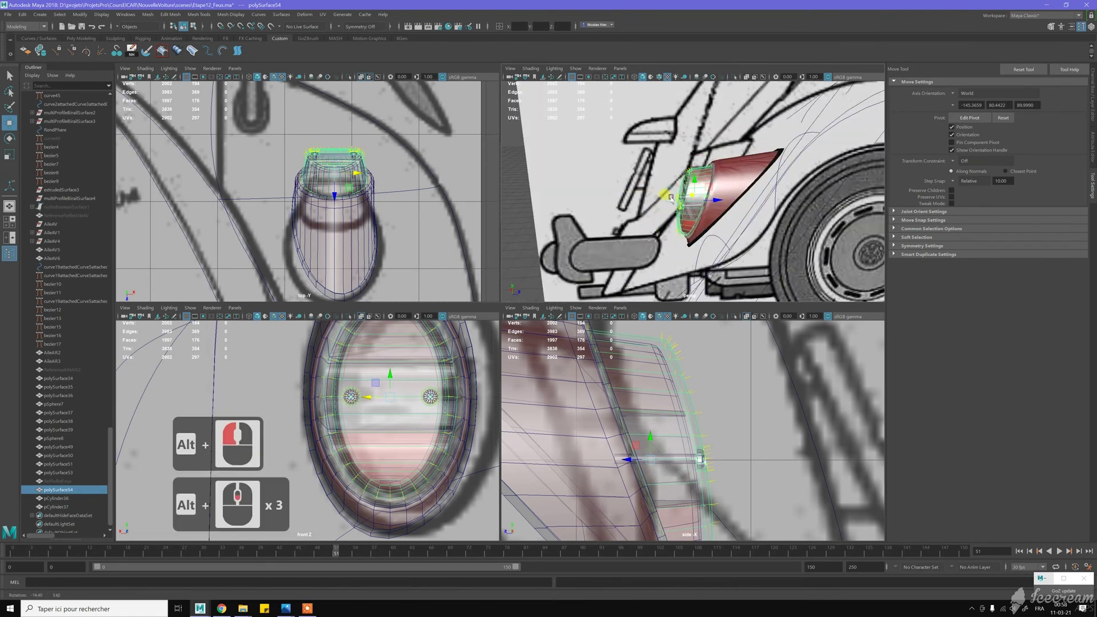
pyautogui.keyDown('alt'); pyautogui.scroll(3, 663, 197); pyautogui.keyUp('alt')
pyautogui.keyDown('alt'); pyautogui.moveTo(667, 198); pyautogui.dragTo(694, 173); pyautogui.keyUp('alt')
pyautogui.click(638, 201)
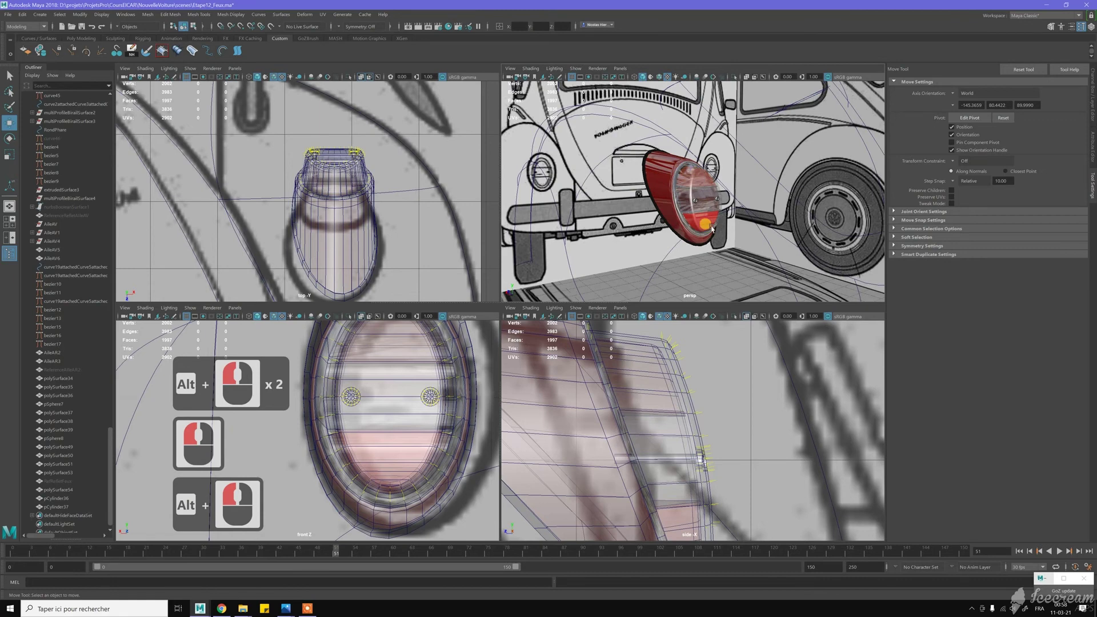
pyautogui.scroll(-6, 683, 226)
pyautogui.scroll(4, 685, 227)
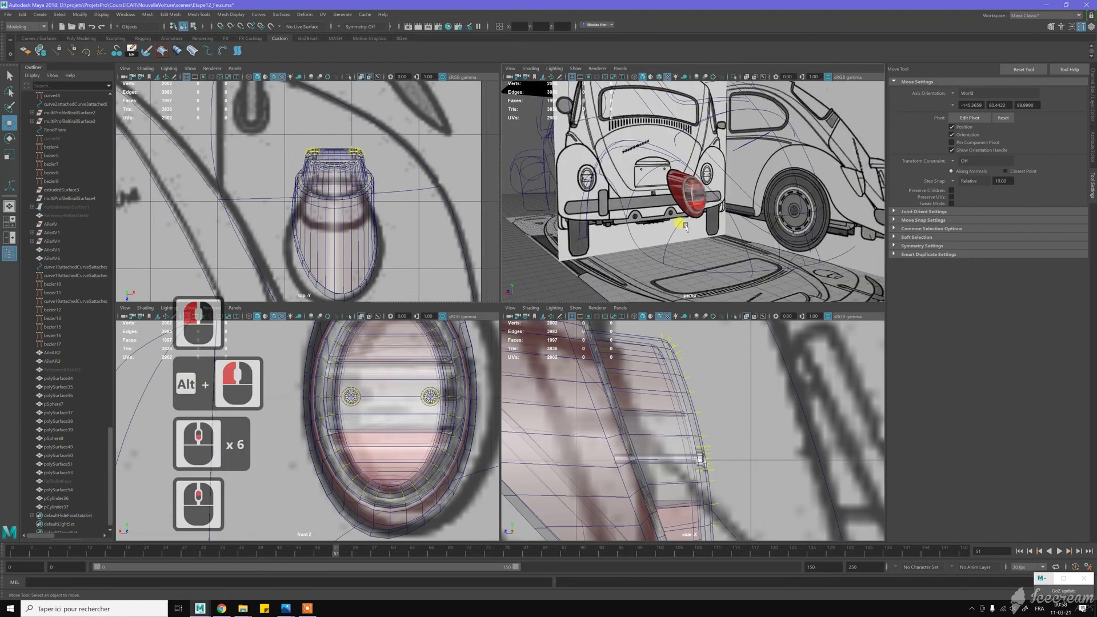
# - Show the Export layer with the car body and select the turn signal on top of the front fender
pyautogui.click(1092, 100)
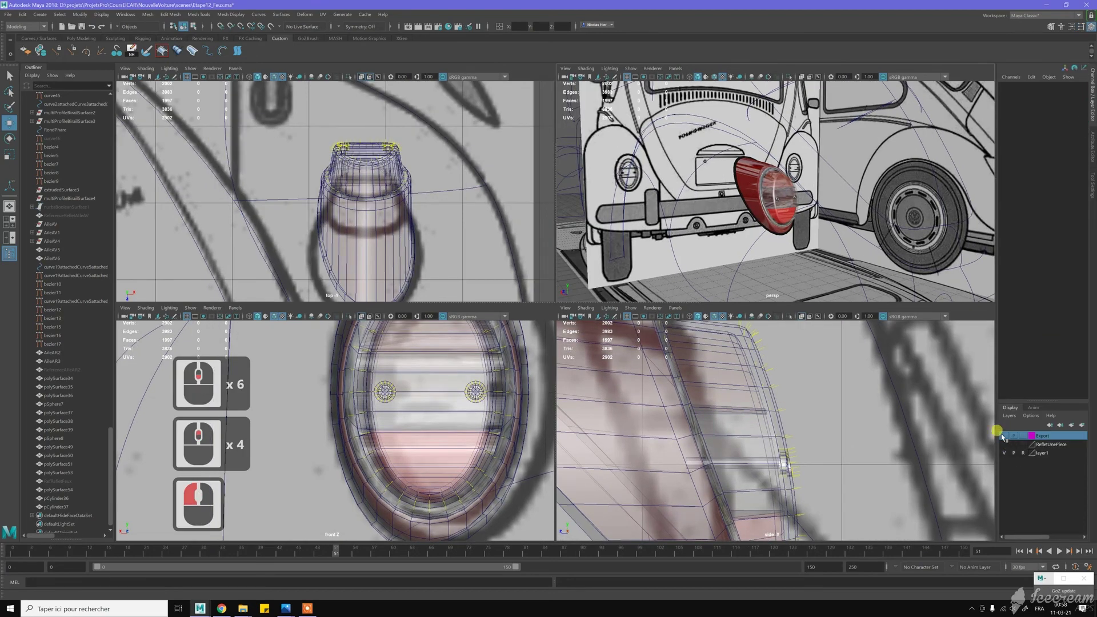
pyautogui.click(1004, 436)
pyautogui.scroll(-15, 741, 394)
pyautogui.scroll(-4, 743, 396)
pyautogui.keyDown('alt'); pyautogui.moveTo(620, 413); pyautogui.dragTo(896, 395, button='middle'); pyautogui.keyUp('alt')
pyautogui.keyDown('alt'); pyautogui.scroll(-4, 908, 408); pyautogui.keyUp('alt')
pyautogui.keyDown('alt'); pyautogui.moveTo(577, 410); pyautogui.dragTo(874, 421, button='middle'); pyautogui.keyUp('alt')
pyautogui.keyDown('alt'); pyautogui.scroll(5, 623, 382); pyautogui.keyUp('alt')
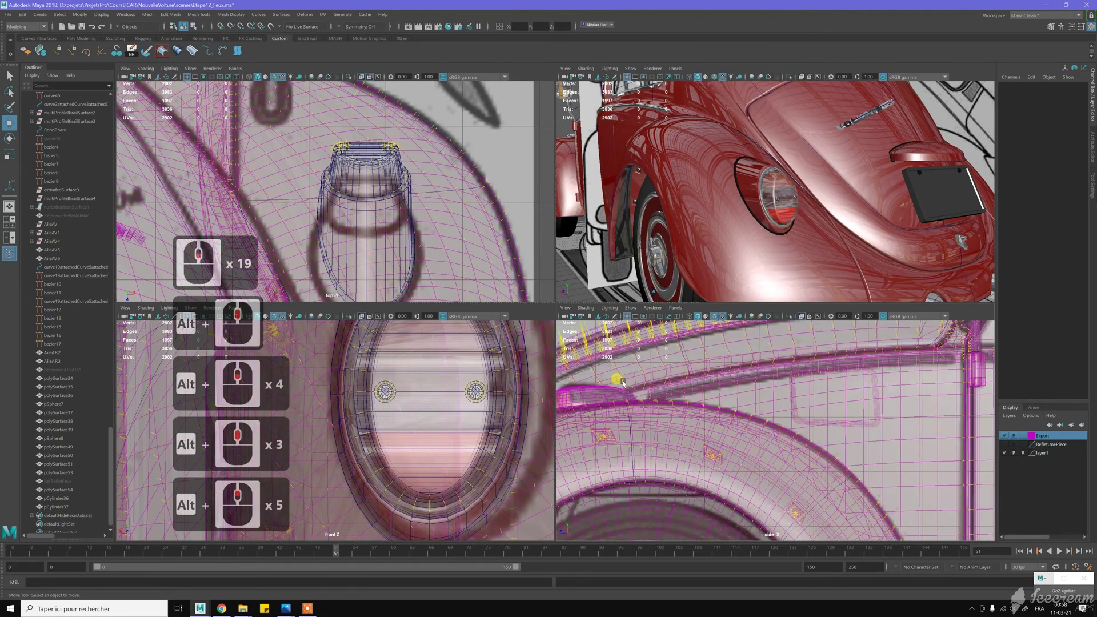
pyautogui.keyDown('alt'); pyautogui.moveTo(623, 384); pyautogui.dragTo(846, 397, button='middle'); pyautogui.keyUp('alt')
pyautogui.keyDown('alt'); pyautogui.scroll(17, 862, 397); pyautogui.keyUp('alt')
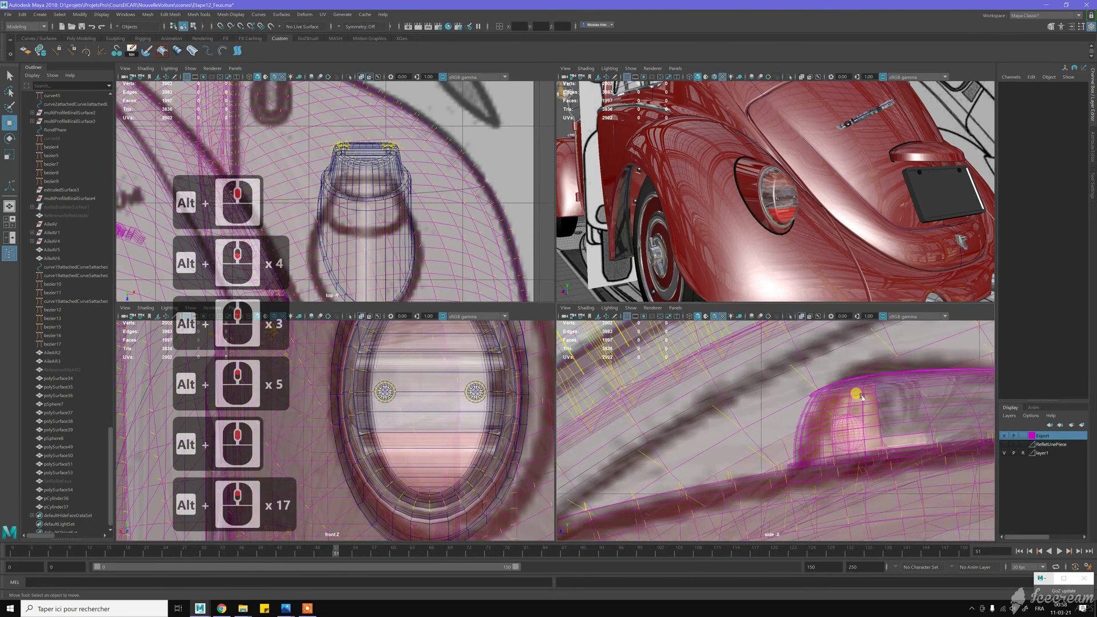
pyautogui.click(862, 396)
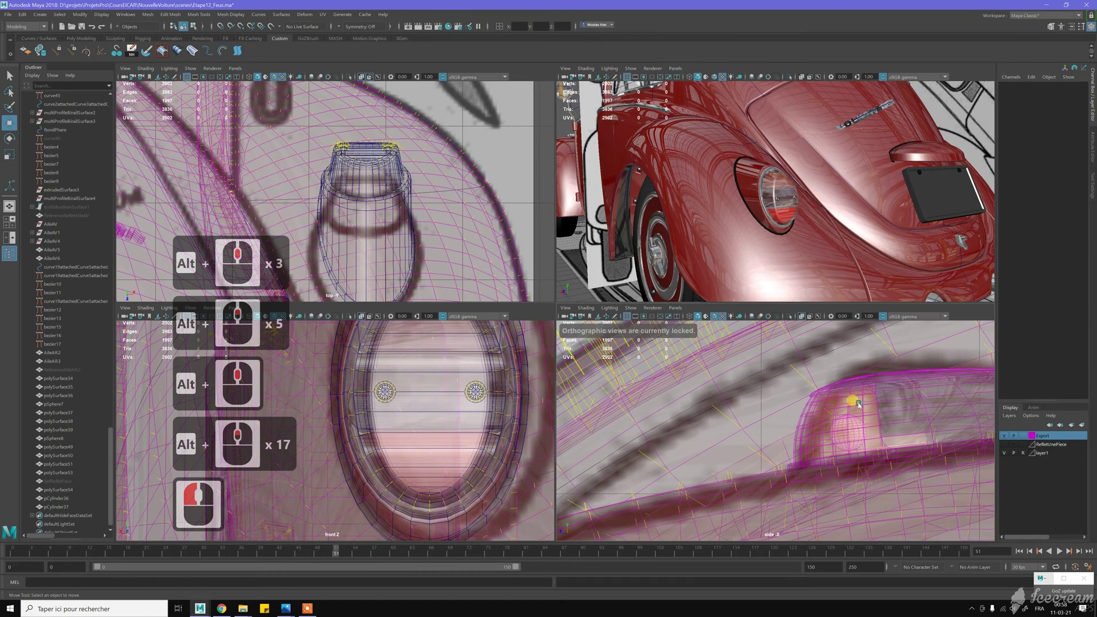
pyautogui.click(860, 404)
# - Duplicate the front turn signal and move the copy along the Z axis to the rear of the car, above the tail light
pyautogui.scroll(-16, 761, 404)
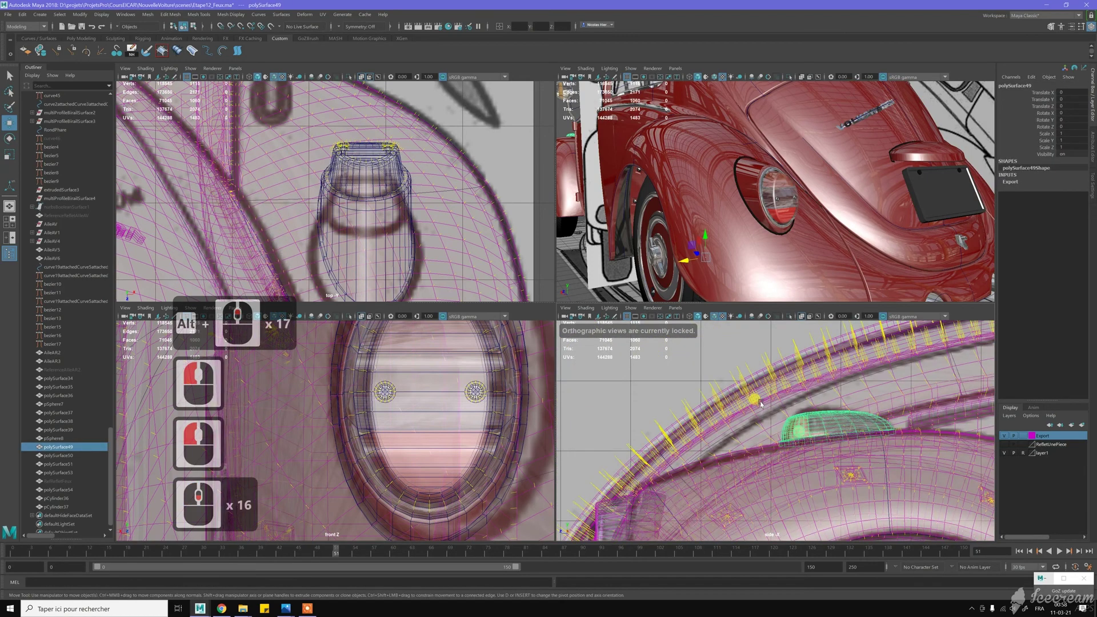
pyautogui.scroll(-1, 761, 404)
pyautogui.middleClick(760, 404)
pyautogui.hotkey('ctrl', 'd')
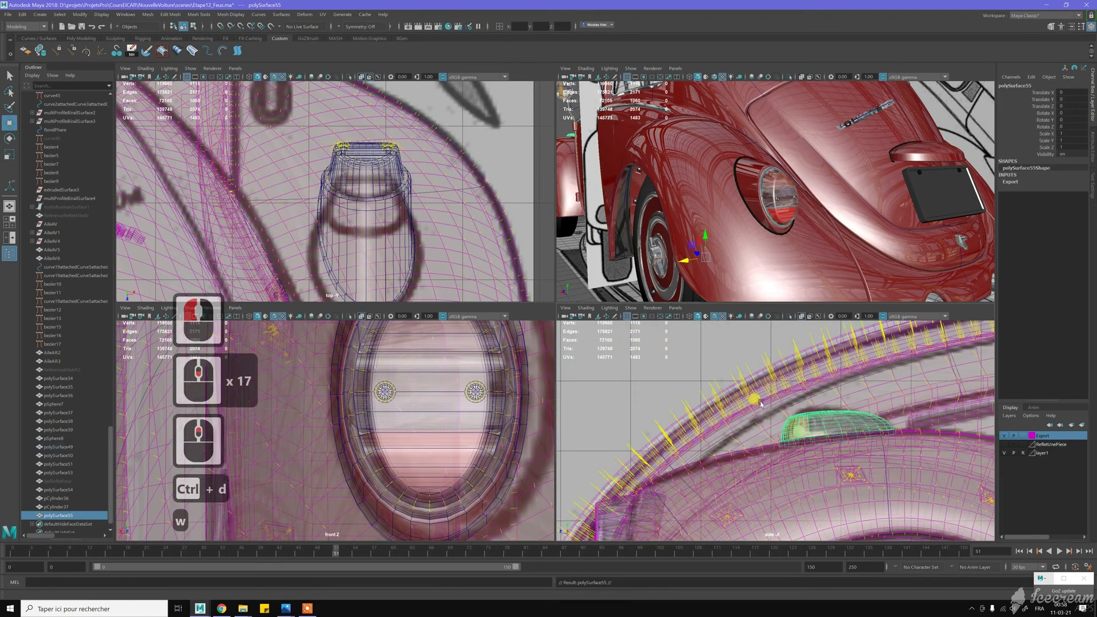
pyautogui.press('w')
pyautogui.scroll(-19, 761, 404)
pyautogui.scroll(-10, 761, 403)
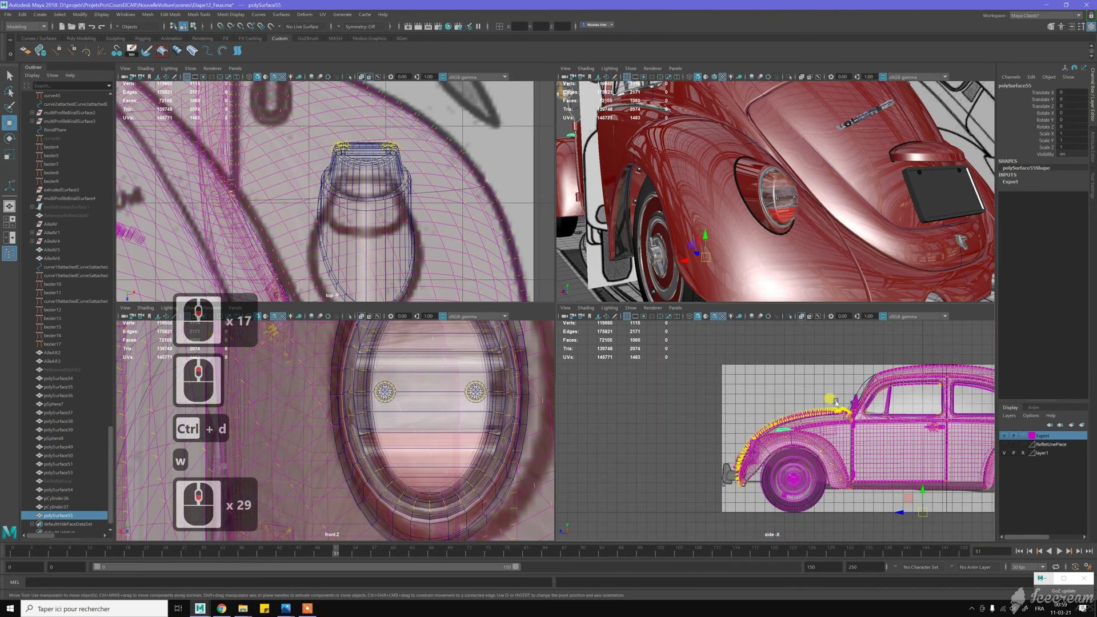
pyautogui.keyDown('alt'); pyautogui.moveTo(837, 403); pyautogui.dragTo(742, 388, button='middle'); pyautogui.keyUp('alt')
pyautogui.moveTo(920, 491); pyautogui.dragTo(1082, 490)
pyautogui.keyDown('alt'); pyautogui.moveTo(855, 389); pyautogui.dragTo(737, 389, button='middle'); pyautogui.keyUp('alt')
pyautogui.scroll(9, 738, 389)
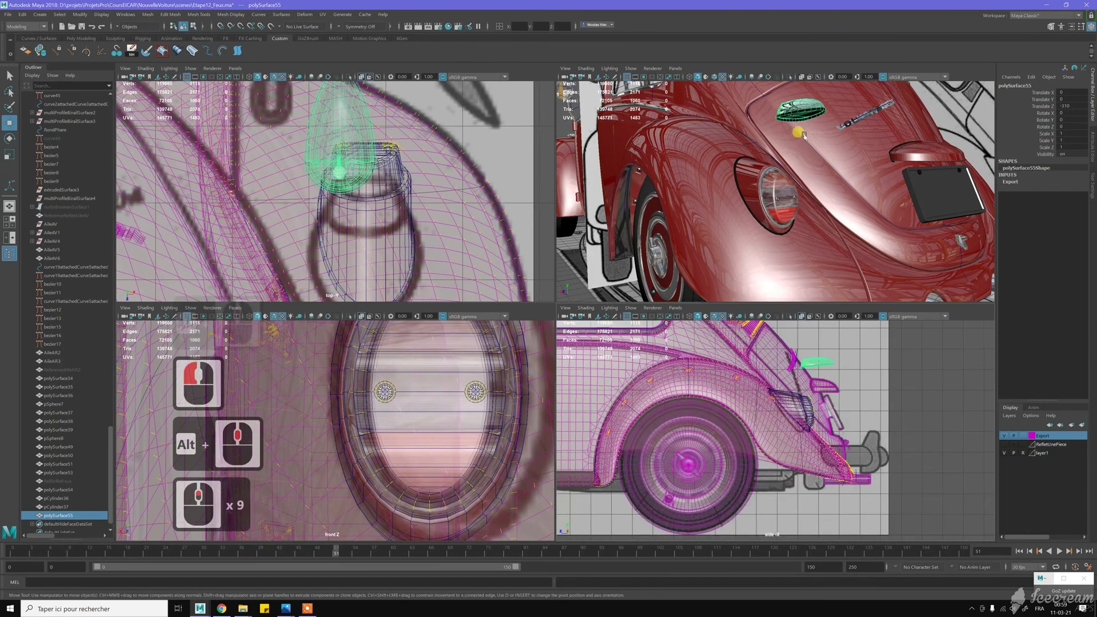
# - Select the outer casing shell of the duplicated turn signal in component mode and delete it
pyautogui.scroll(4, 804, 136)
pyautogui.keyDown('alt'); pyautogui.moveTo(803, 137); pyautogui.dragTo(797, 143, button='middle'); pyautogui.keyUp('alt')
pyautogui.keyDown('alt'); pyautogui.moveTo(797, 143); pyautogui.dragTo(783, 150); pyautogui.keyUp('alt')
pyautogui.keyDown('alt'); pyautogui.moveTo(783, 150); pyautogui.dragTo(787, 153, button='middle'); pyautogui.keyUp('alt')
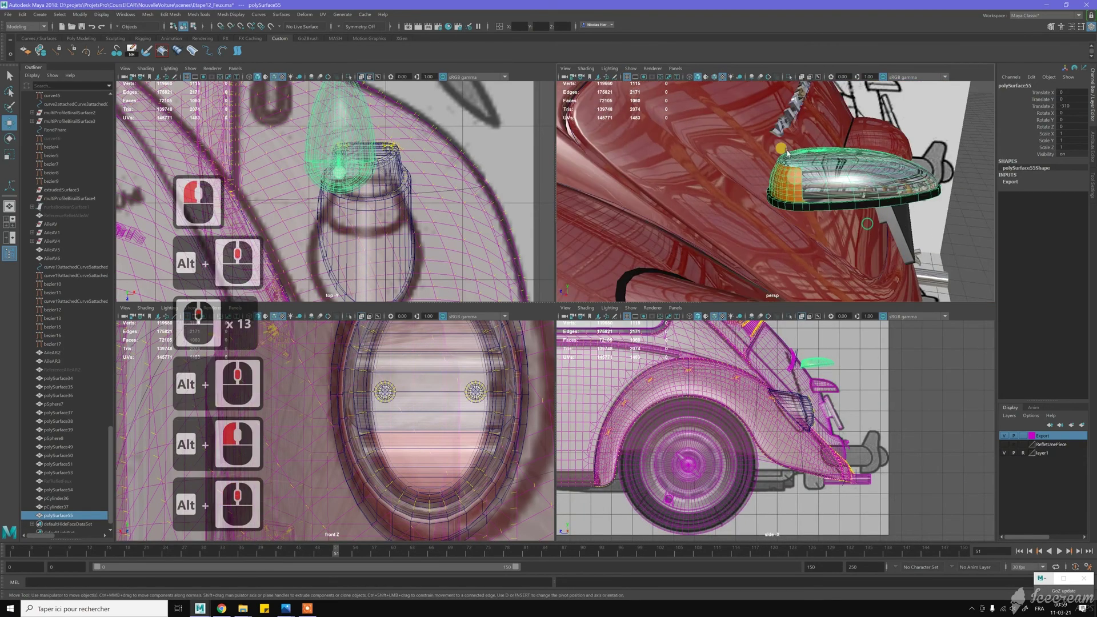
pyautogui.keyDown('alt'); pyautogui.scroll(5, 789, 154); pyautogui.keyUp('alt')
pyautogui.keyDown('alt'); pyautogui.moveTo(789, 153); pyautogui.dragTo(806, 153); pyautogui.keyUp('alt')
pyautogui.press('w')
pyautogui.moveTo(808, 152); pyautogui.dragTo(825, 149, button='right')
pyautogui.doubleClick(825, 149)
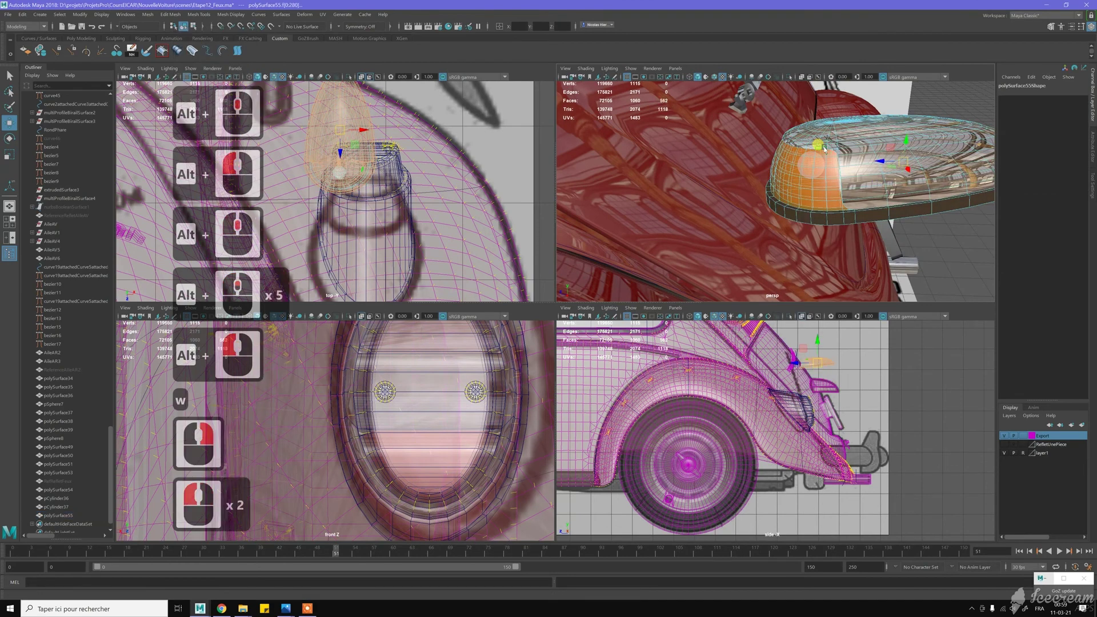
pyautogui.press('Delete')
# - Delete all remaining parts of the duplicated turn signal except the round bulb, and return to object mode
pyautogui.keyDown('alt'); pyautogui.moveTo(845, 159); pyautogui.dragTo(827, 177); pyautogui.keyUp('alt')
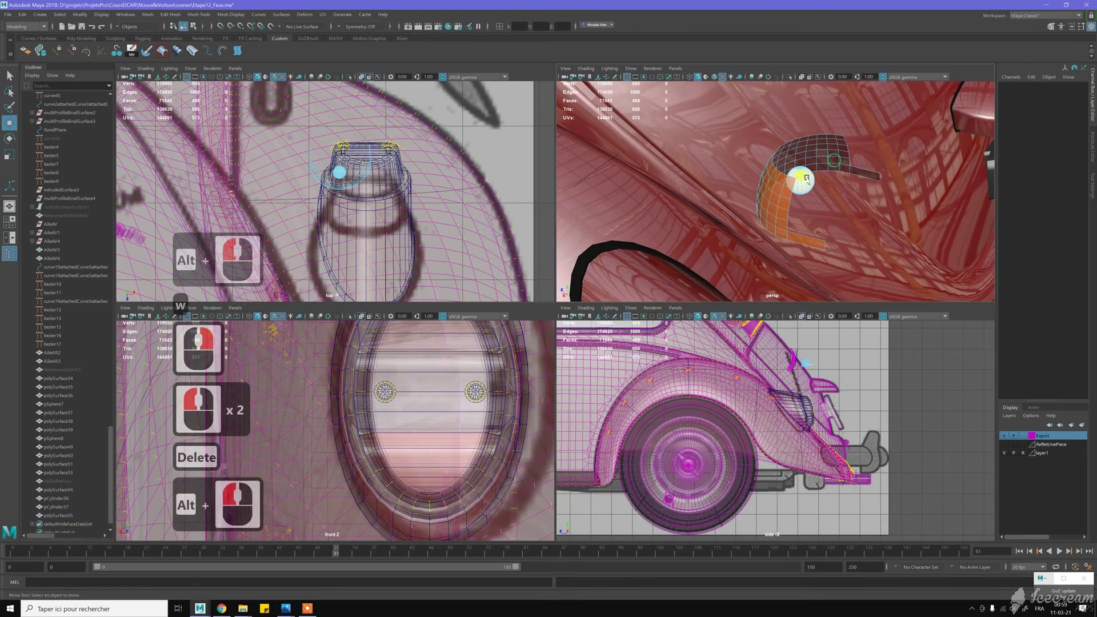
pyautogui.doubleClick(827, 177)
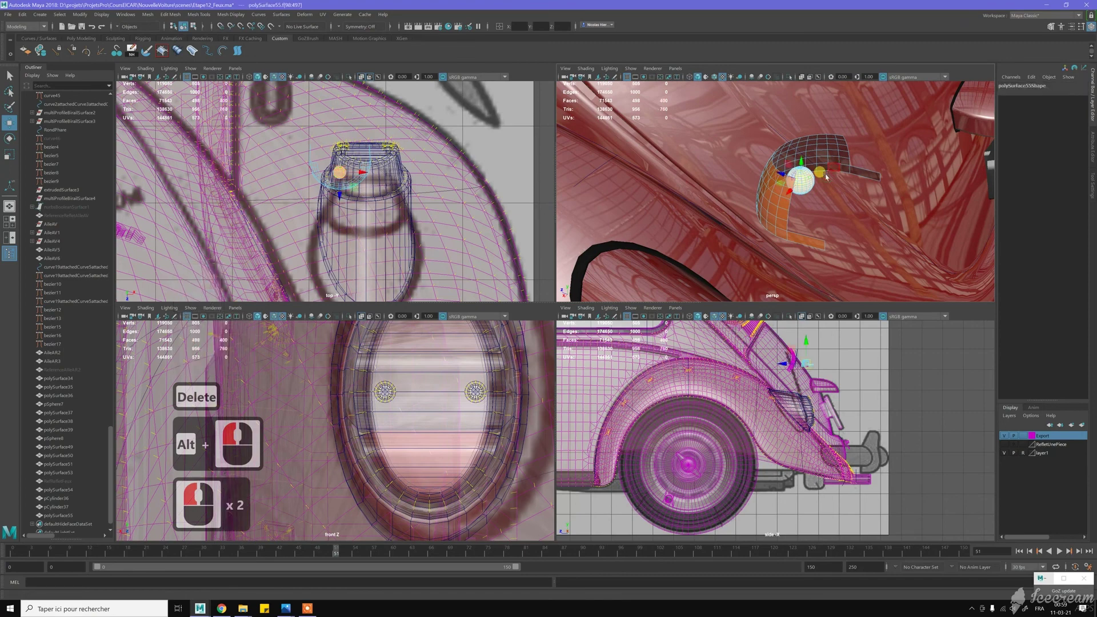
pyautogui.hotkey('ctrl', 'shift', 'i')
pyautogui.press('Delete')
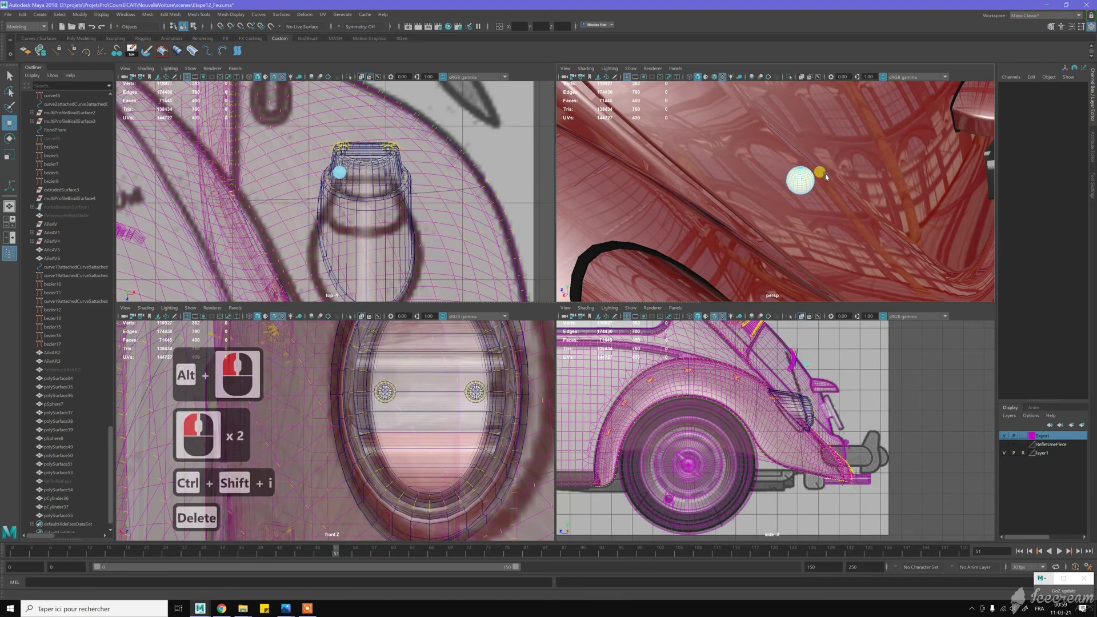
pyautogui.moveTo(814, 174); pyautogui.dragTo(834, 162, button='right')
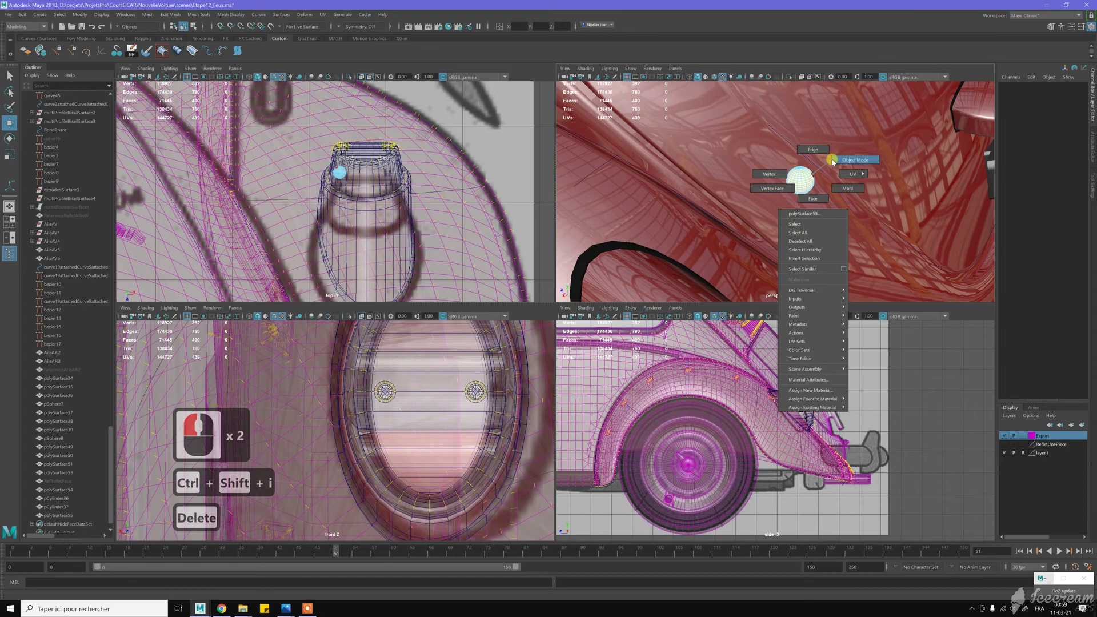
# - Center the pivot of the duplicated bulb and lower it along the Y axis by 20 units to the tail light's height
pyautogui.click(801, 181)
pyautogui.press('w')
pyautogui.scroll(-8, 878, 195)
pyautogui.scroll(-5, 870, 205)
pyautogui.hotkey('alt', 'c')
pyautogui.press('w')
pyautogui.keyDown('alt'); pyautogui.moveTo(857, 204); pyautogui.dragTo(783, 229); pyautogui.keyUp('alt')
pyautogui.scroll(8, 777, 234)
pyautogui.keyDown('alt'); pyautogui.moveTo(778, 233); pyautogui.dragTo(780, 172, button='middle'); pyautogui.keyUp('alt')
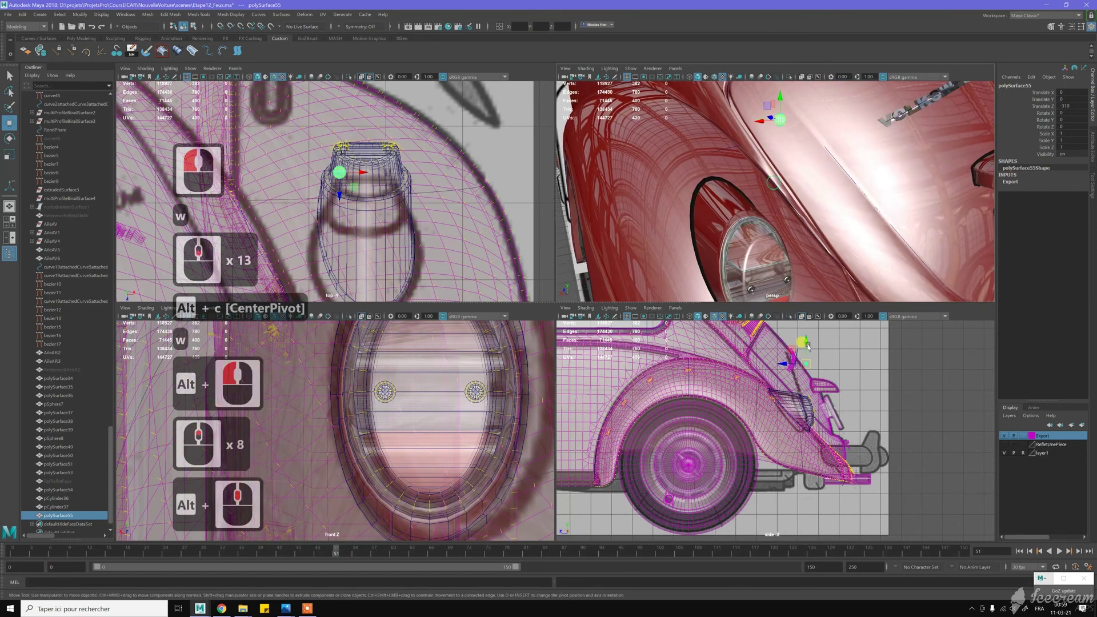
pyautogui.scroll(4, 805, 403)
pyautogui.keyDown('alt'); pyautogui.moveTo(805, 403); pyautogui.dragTo(820, 404, button='middle'); pyautogui.keyUp('alt')
pyautogui.scroll(2, 820, 403)
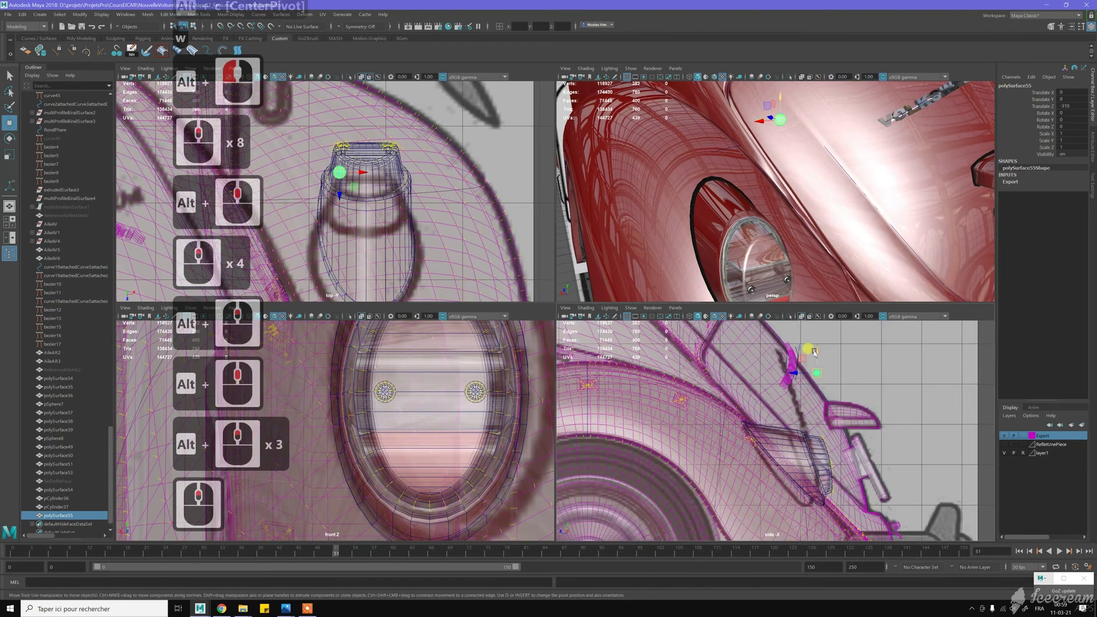
pyautogui.moveTo(821, 419); pyautogui.dragTo(820, 422)
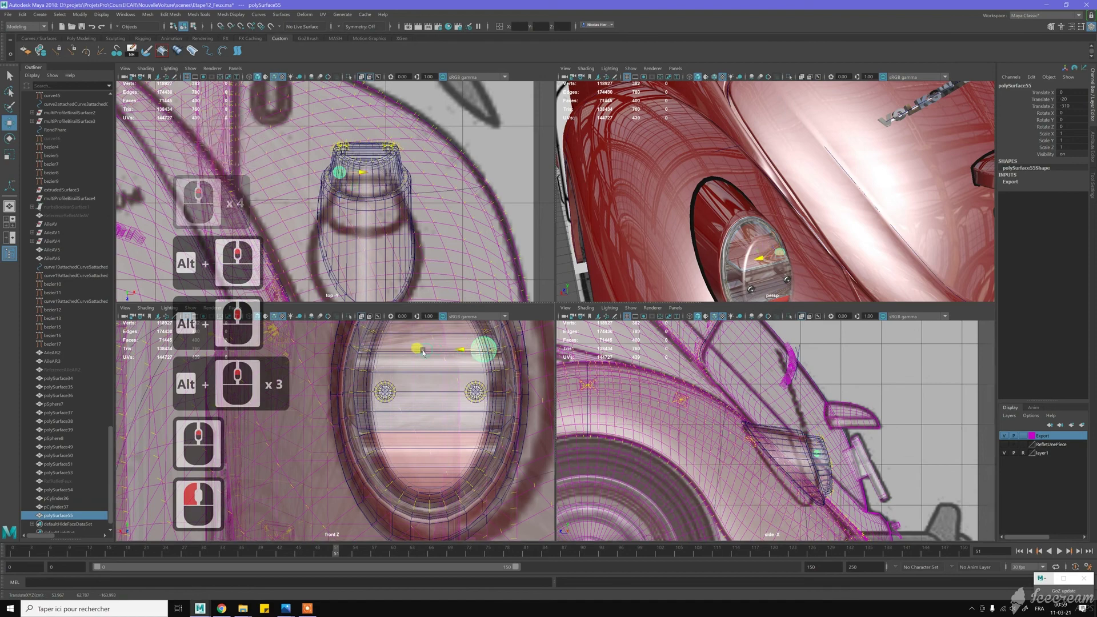
# - Move the bulb sideways along X toward the middle of the tail light and set the Move tool's Step Snap to Off
pyautogui.click(441, 353)
pyautogui.press('j')
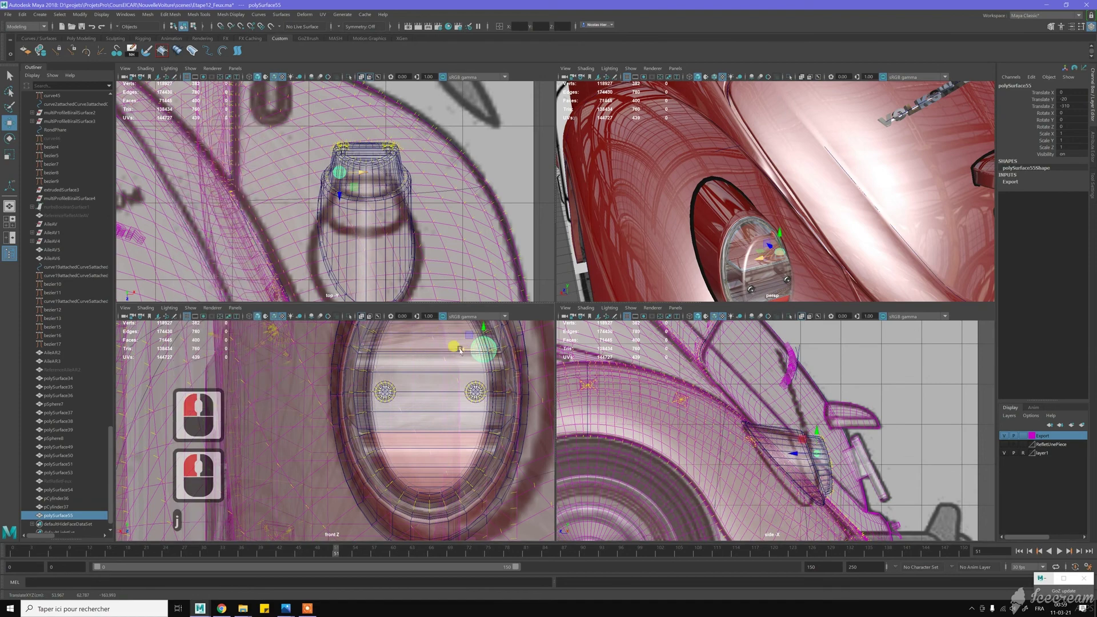
pyautogui.moveTo(425, 351); pyautogui.dragTo(412, 355)
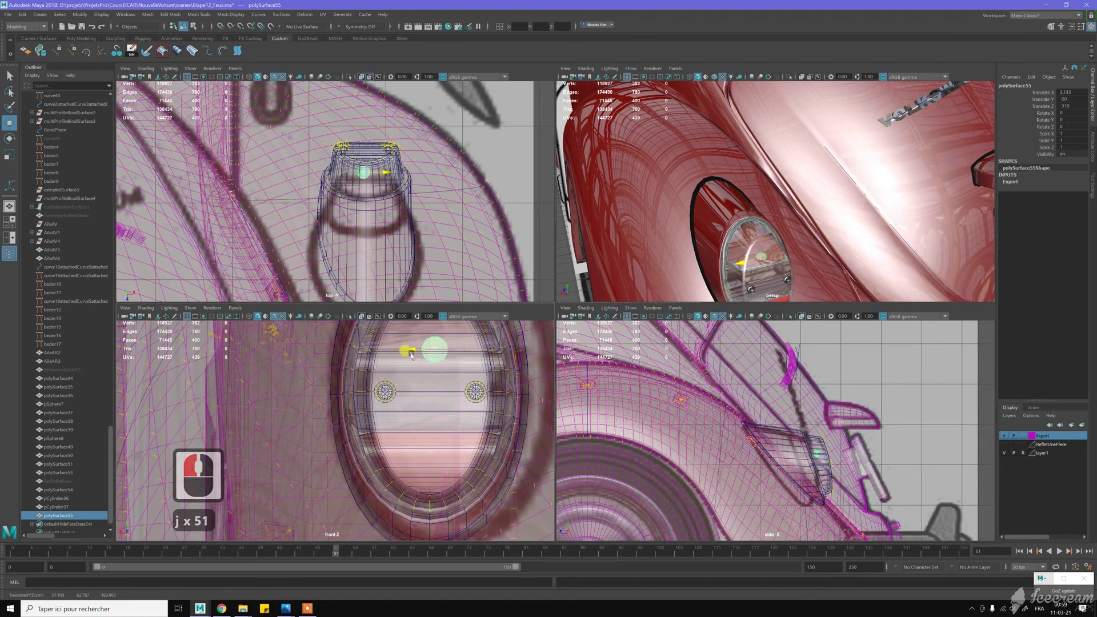
pyautogui.click(527, 344)
pyautogui.press('j')
pyautogui.click(1092, 185)
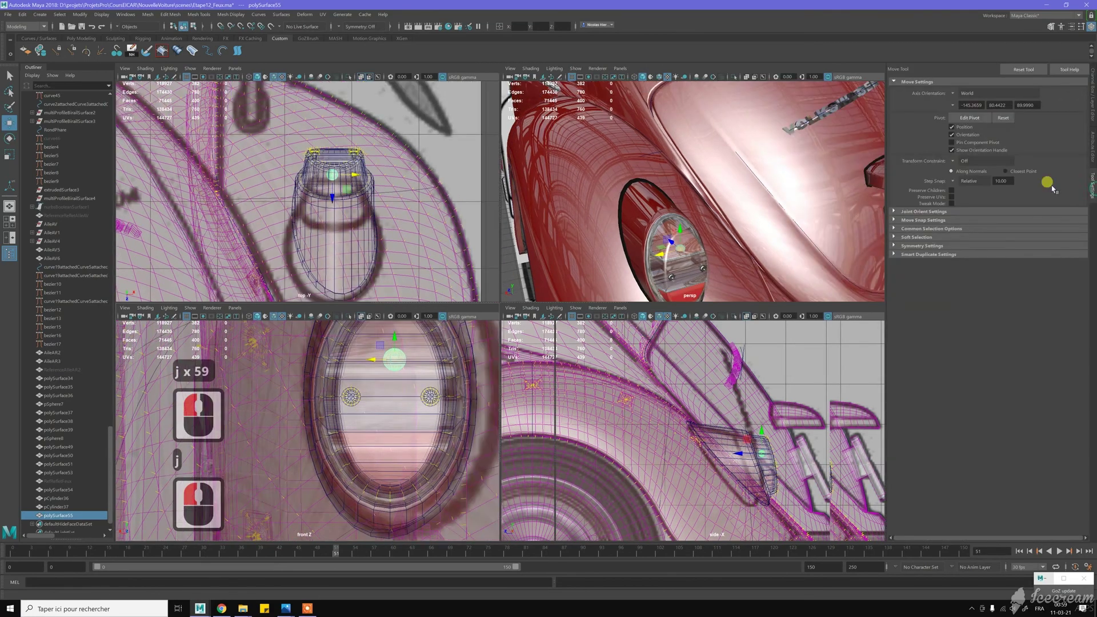
pyautogui.click(953, 182)
pyautogui.click(969, 181)
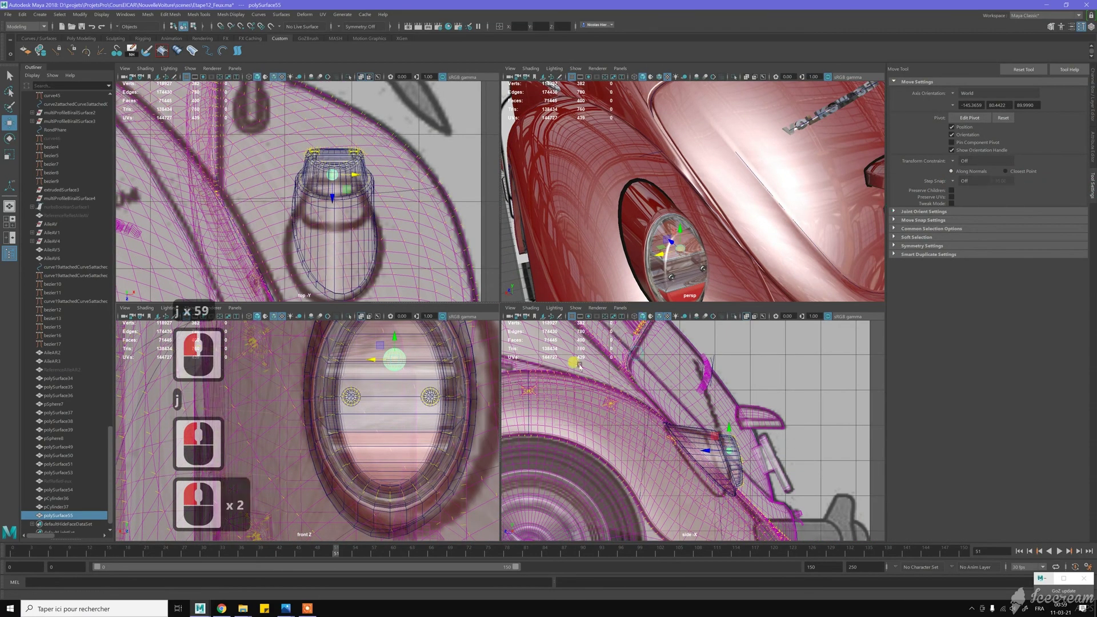
# - Center the bulb horizontally in the tail light and raise it into the upper compartment in the front view
pyautogui.keyDown('alt'); pyautogui.moveTo(386, 380); pyautogui.dragTo(405, 435, button='middle'); pyautogui.keyUp('alt')
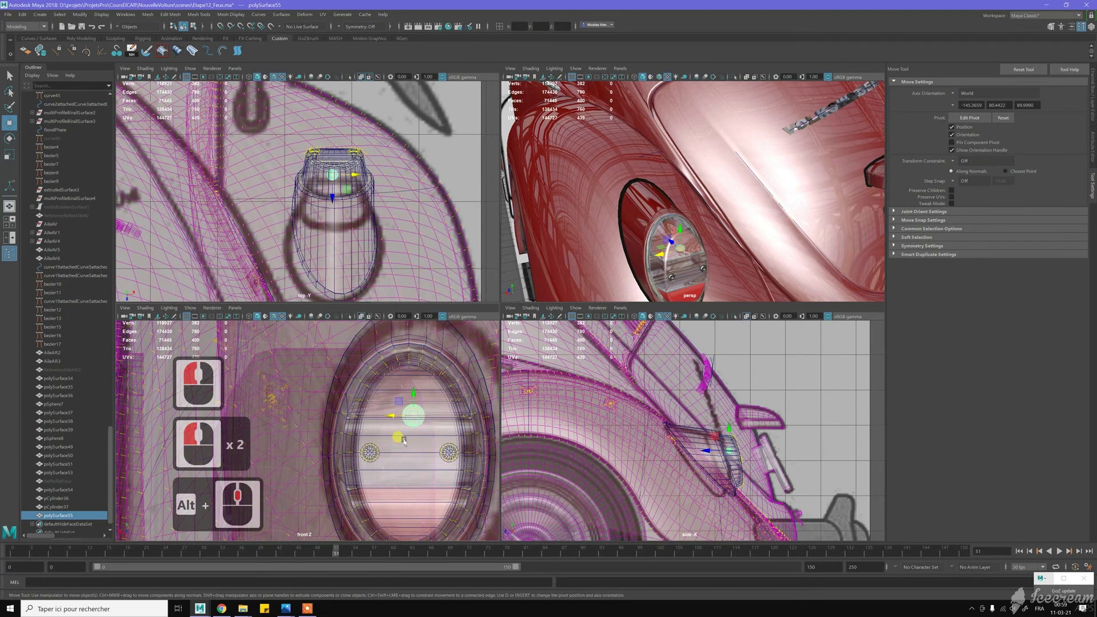
pyautogui.press('v')
pyautogui.moveTo(393, 423); pyautogui.dragTo(403, 373)
pyautogui.moveTo(407, 362); pyautogui.dragTo(427, 372)
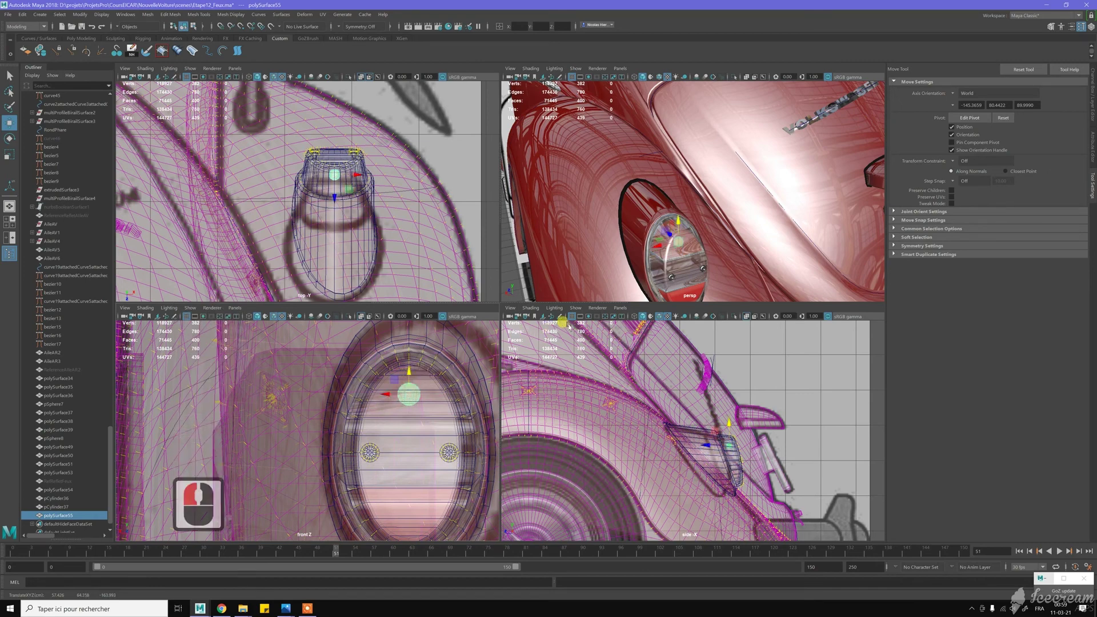
# - Duplicate the bulb, lower the copy to the middle compartment between the two screws, and adjust its depth along Z
pyautogui.hotkey('ctrl', 'd')
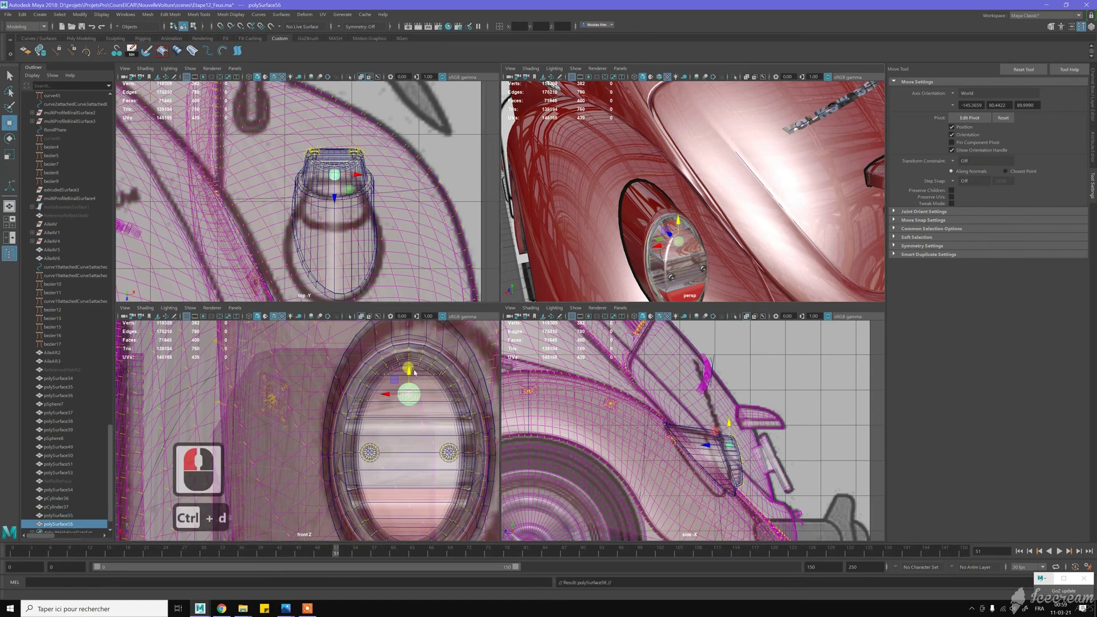
pyautogui.moveTo(409, 374); pyautogui.dragTo(409, 454)
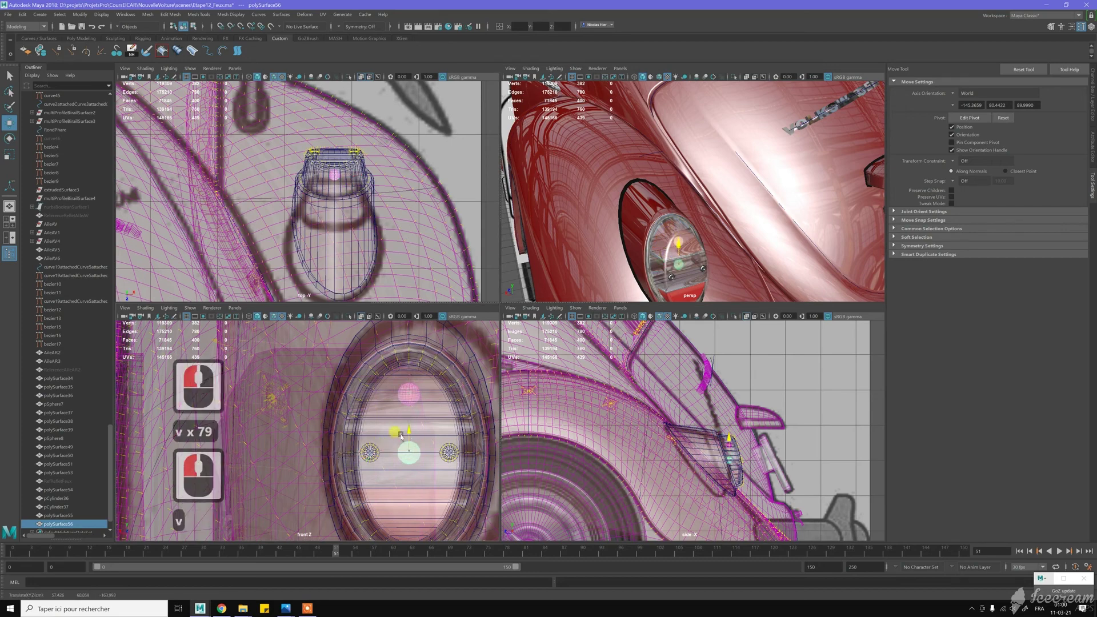
pyautogui.moveTo(689, 246)
pyautogui.keyDown('alt'); pyautogui.mouseDown()
pyautogui.moveTo(716, 232)
pyautogui.moveTo(698, 257)
pyautogui.mouseUp(); pyautogui.keyUp('alt')
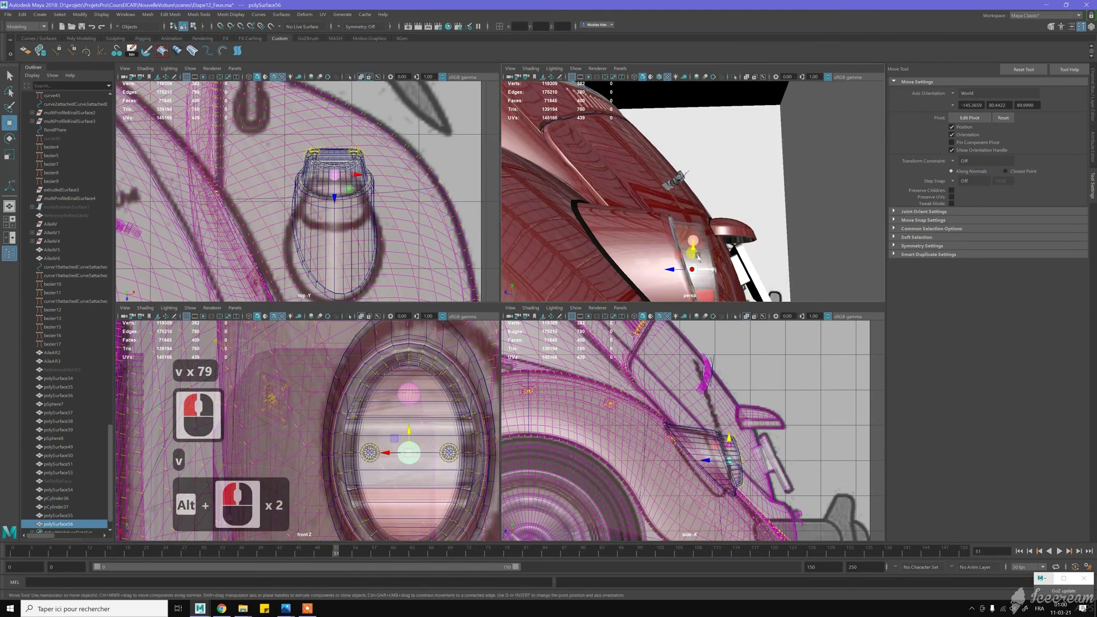
pyautogui.click(672, 267)
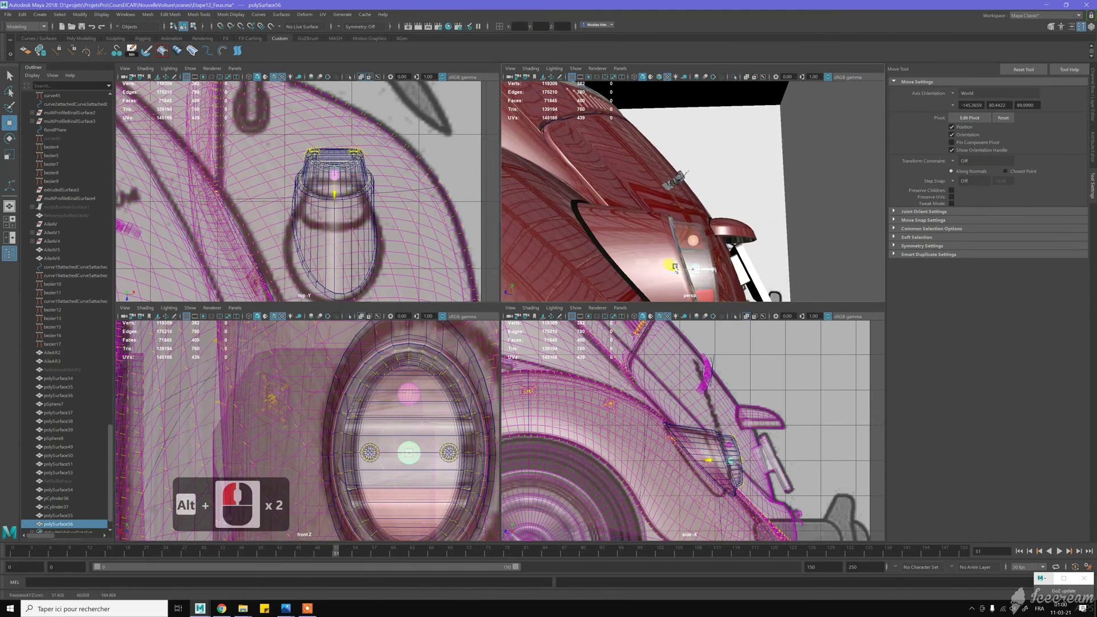
pyautogui.click(678, 267)
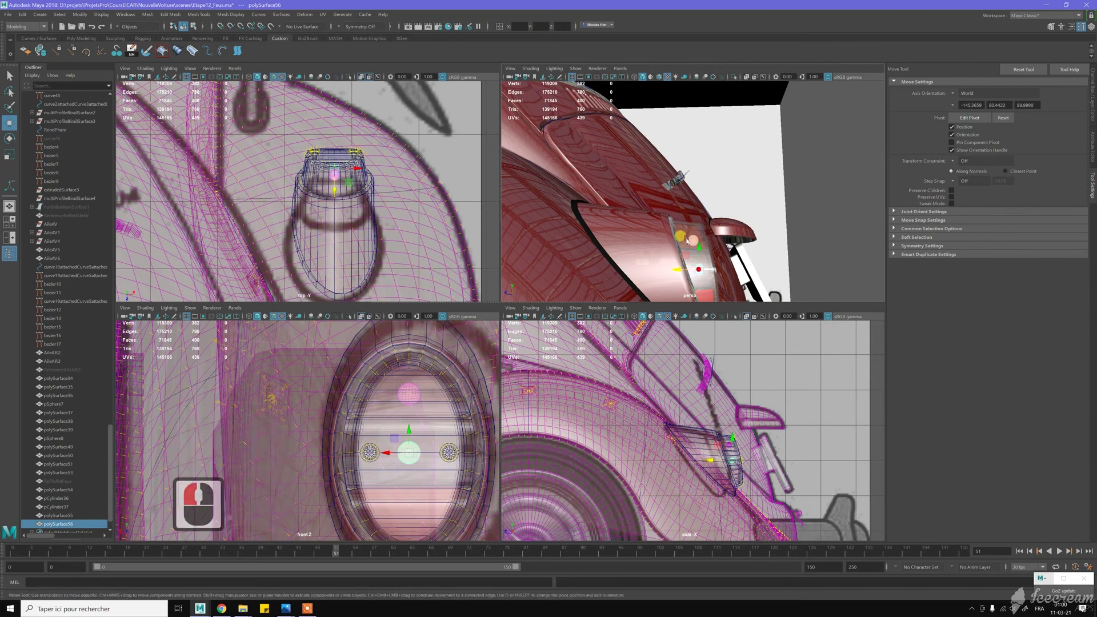
# - Adjust the upper bulb's depth along Z inside the tail light and save the scene
pyautogui.click(71, 515)
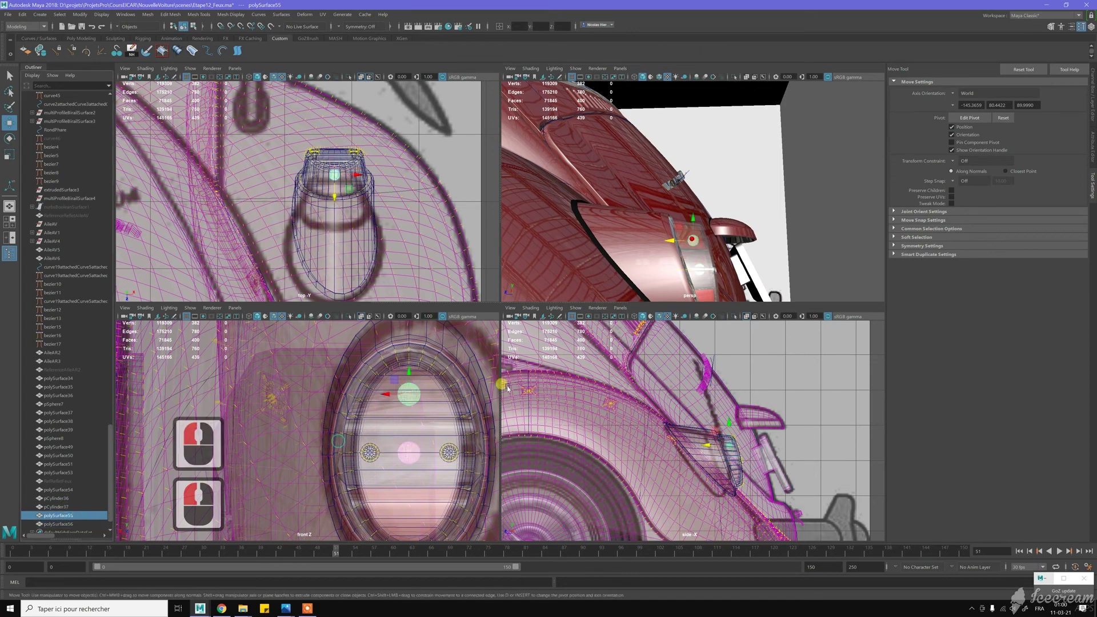
pyautogui.moveTo(672, 243); pyautogui.dragTo(672, 243)
pyautogui.keyDown('alt'); pyautogui.moveTo(737, 251); pyautogui.dragTo(729, 258); pyautogui.keyUp('alt')
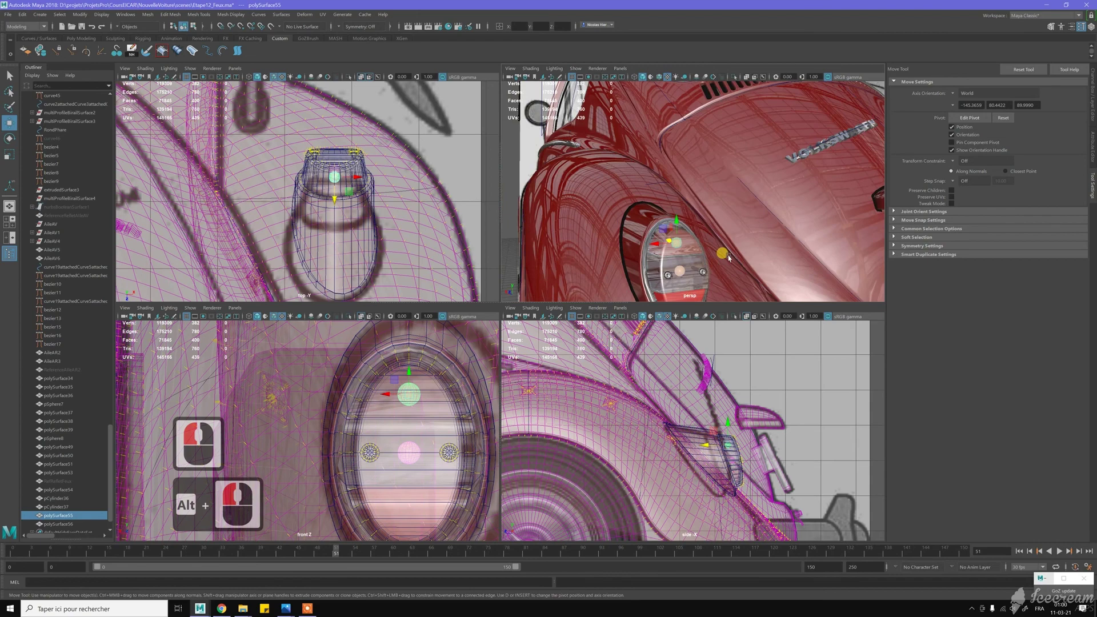
pyautogui.hotkey('ctrl', 's')
pyautogui.hotkey('ctrl', 's')
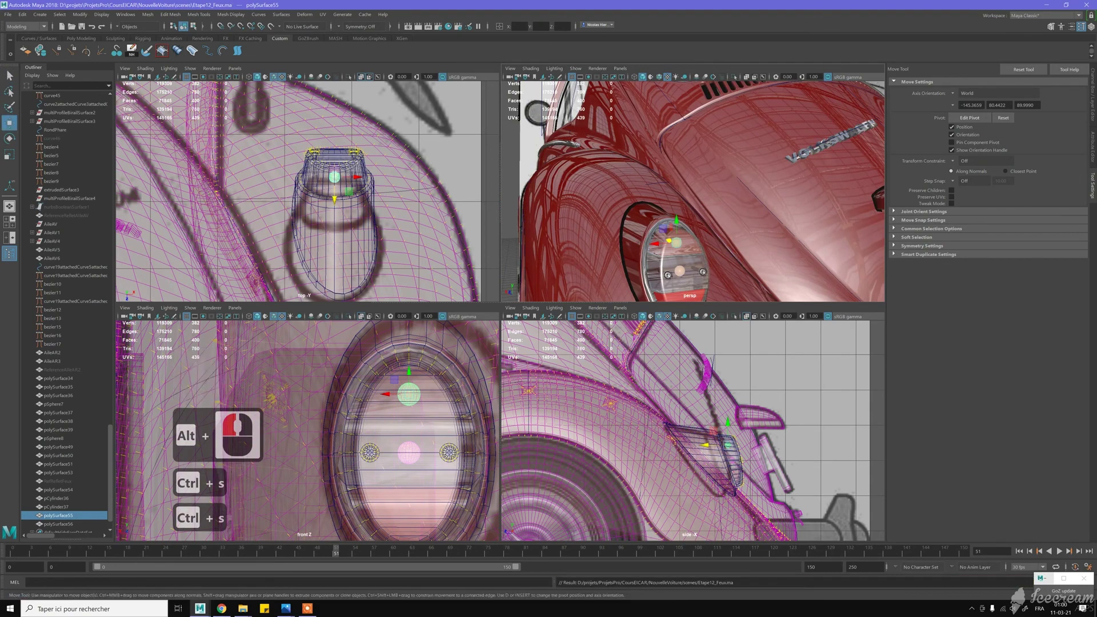
# - Duplicate the Ampoule bulb material, name the copy AmpouleFeux, and assign it to the lower bulb
pyautogui.click(823, 377)
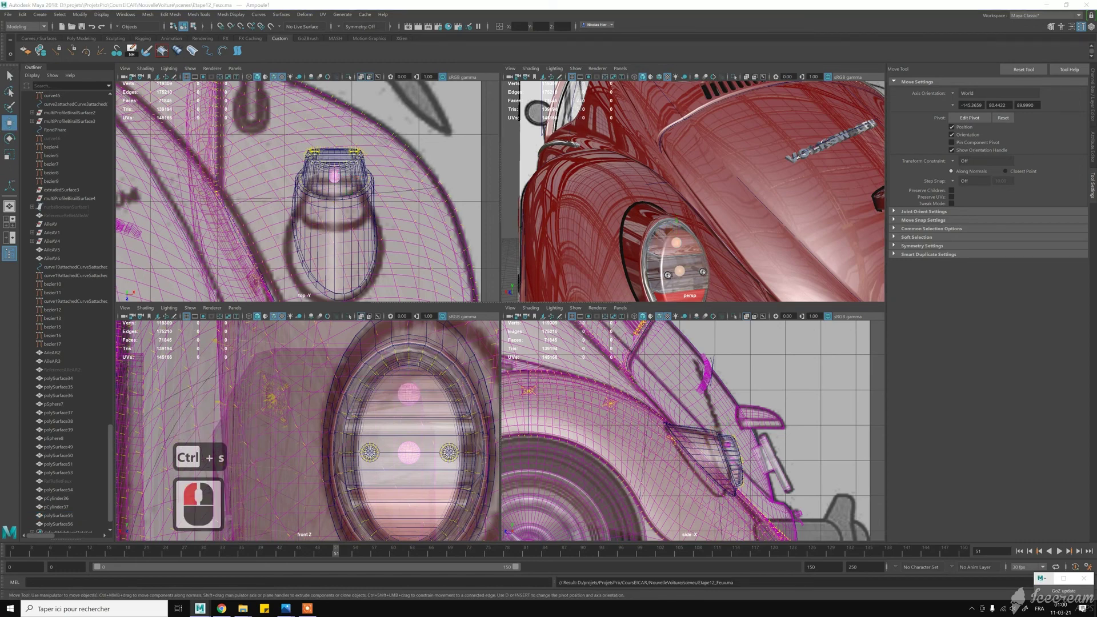
pyautogui.hotkey('ctrl', 'd')
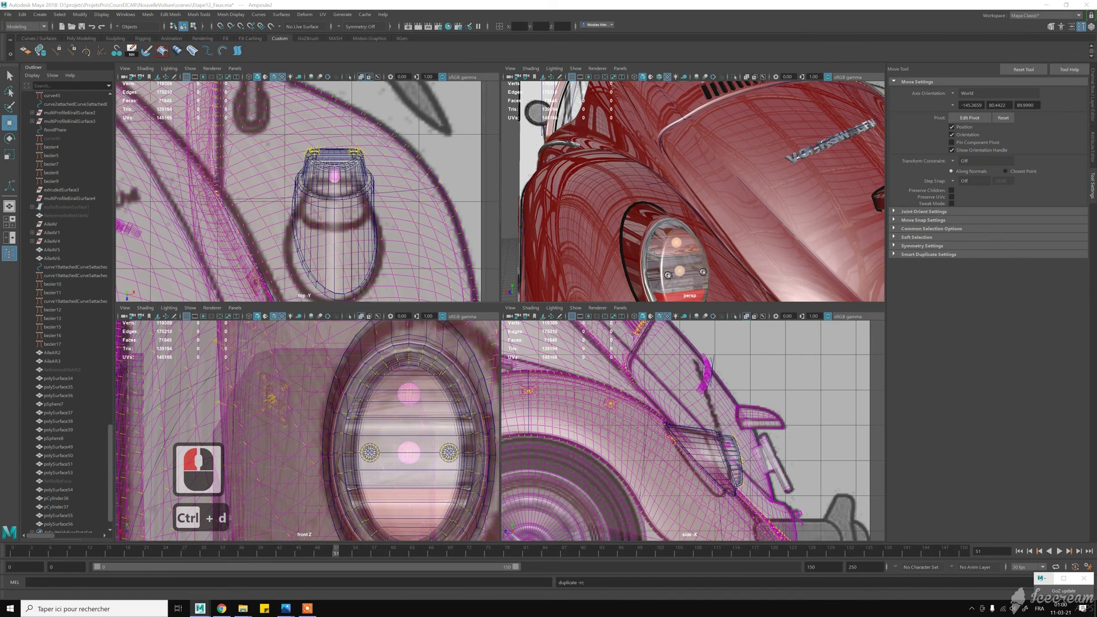
pyautogui.press('BackSpace')
pyautogui.write('Feu')
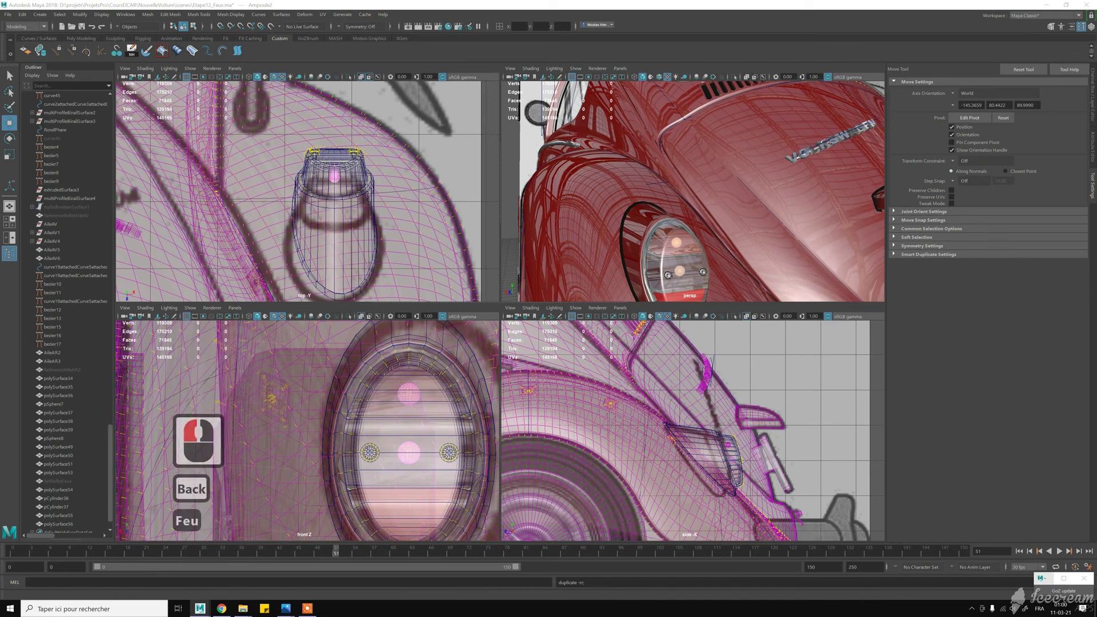
pyautogui.write('x')
pyautogui.press('Return')
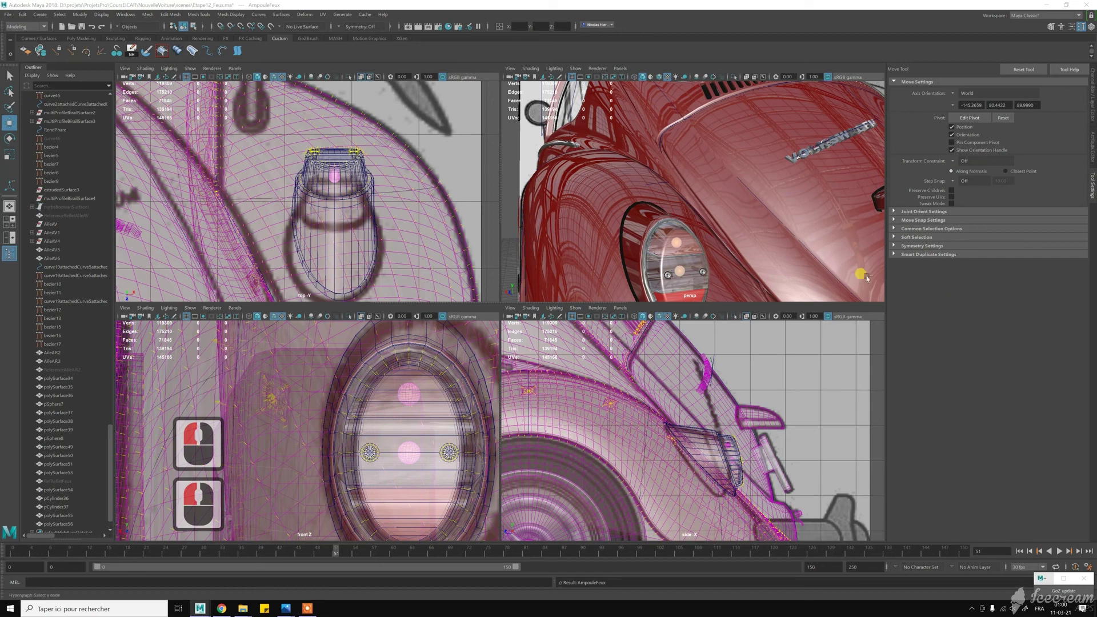
pyautogui.click(60, 524)
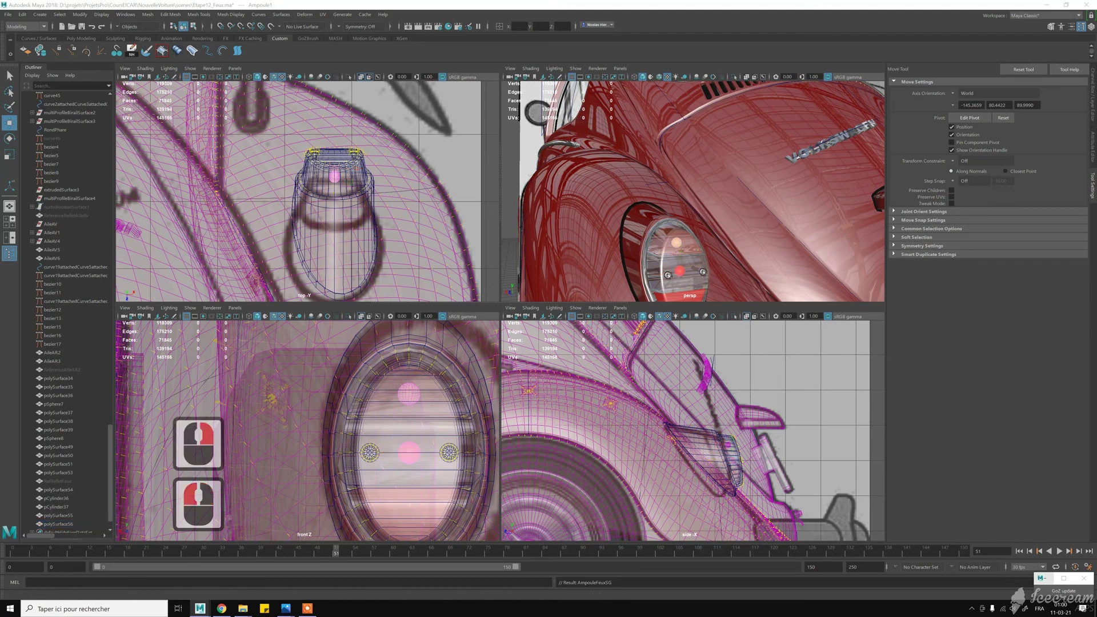
# - Rename the Ampoule1 material as Ampoule_Cligno
pyautogui.press('BackSpace')
pyautogui.write('_Cli')
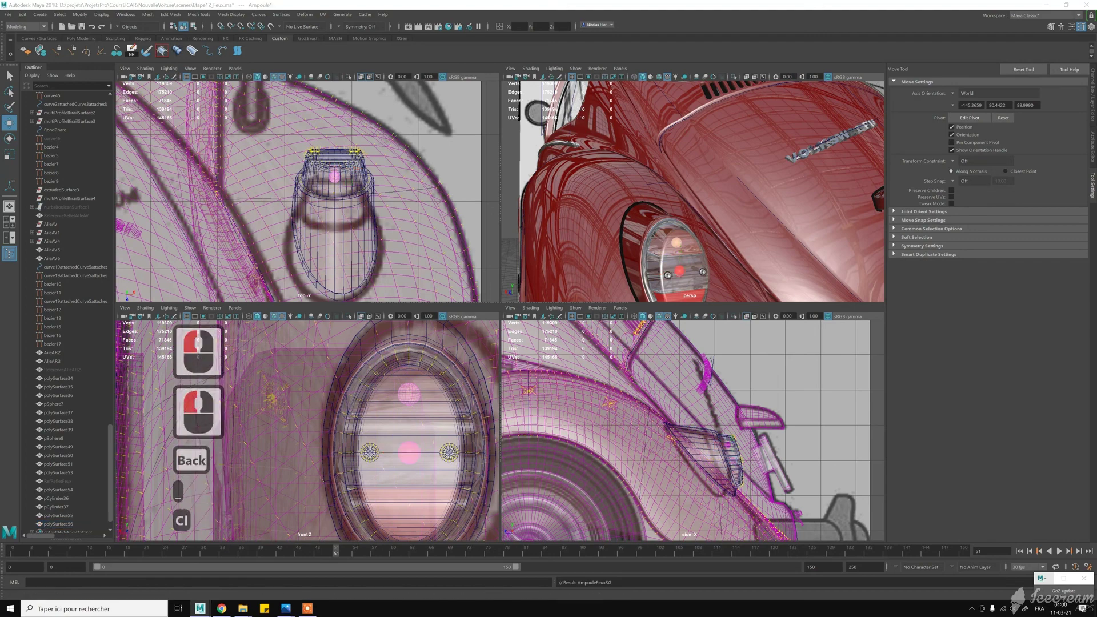
pyautogui.write('gno')
pyautogui.press('Return')
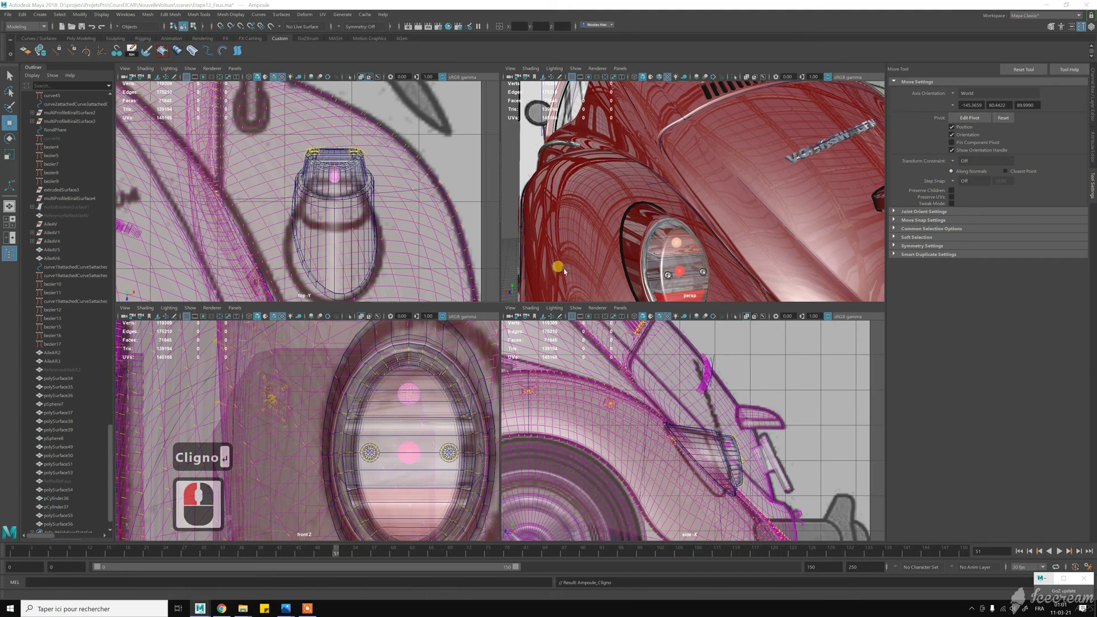
# - Examine the tail light with its bulbs on the rear of the car in the enlarged perspective view
pyautogui.scroll(-4, 644, 201)
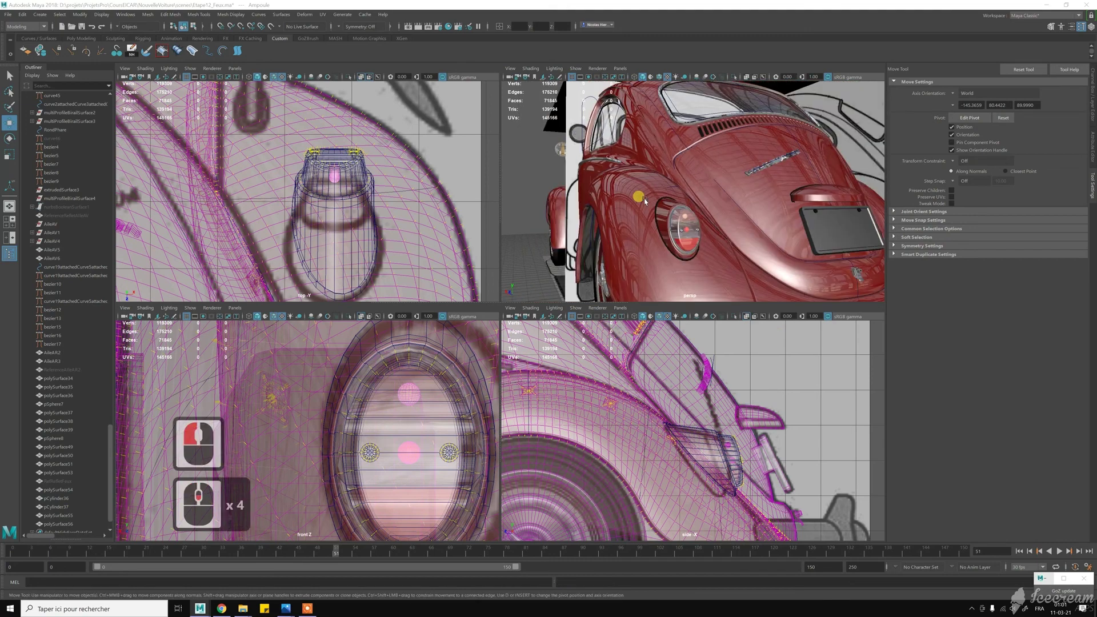
pyautogui.press('space')
pyautogui.keyDown('alt'); pyautogui.moveTo(421, 371); pyautogui.dragTo(514, 378); pyautogui.keyUp('alt')
pyautogui.keyDown('alt'); pyautogui.moveTo(515, 377); pyautogui.dragTo(682, 452, button='right'); pyautogui.keyUp('alt')
pyautogui.keyDown('alt'); pyautogui.moveTo(681, 451); pyautogui.dragTo(472, 347); pyautogui.keyUp('alt')
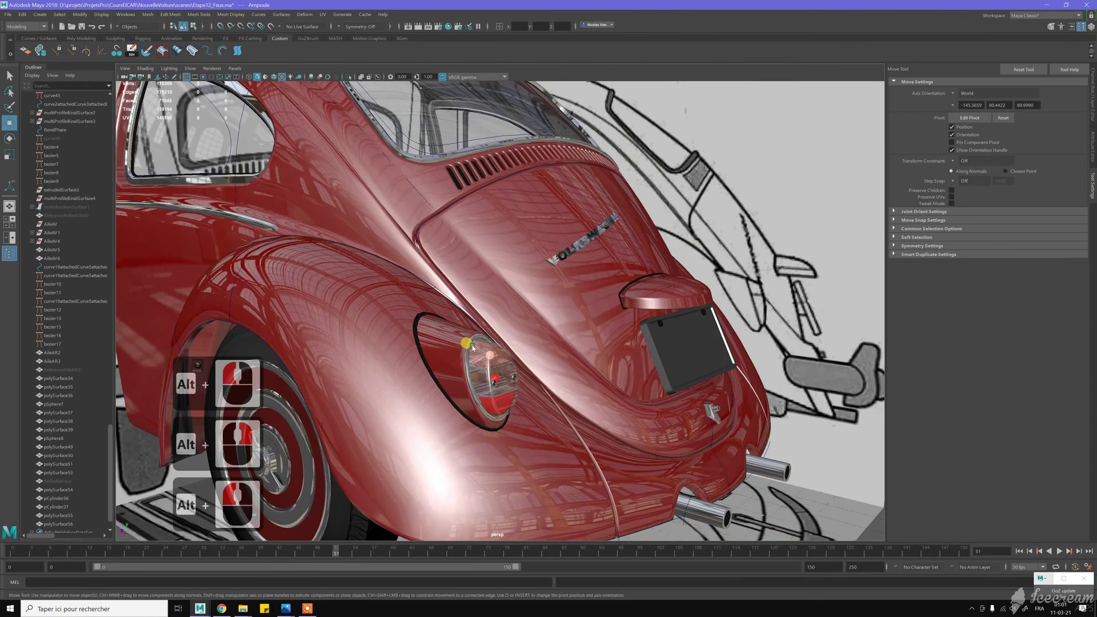
pyautogui.scroll(-3, 524, 342)
pyautogui.keyDown('alt'); pyautogui.moveTo(551, 343); pyautogui.dragTo(758, 325); pyautogui.keyUp('alt')
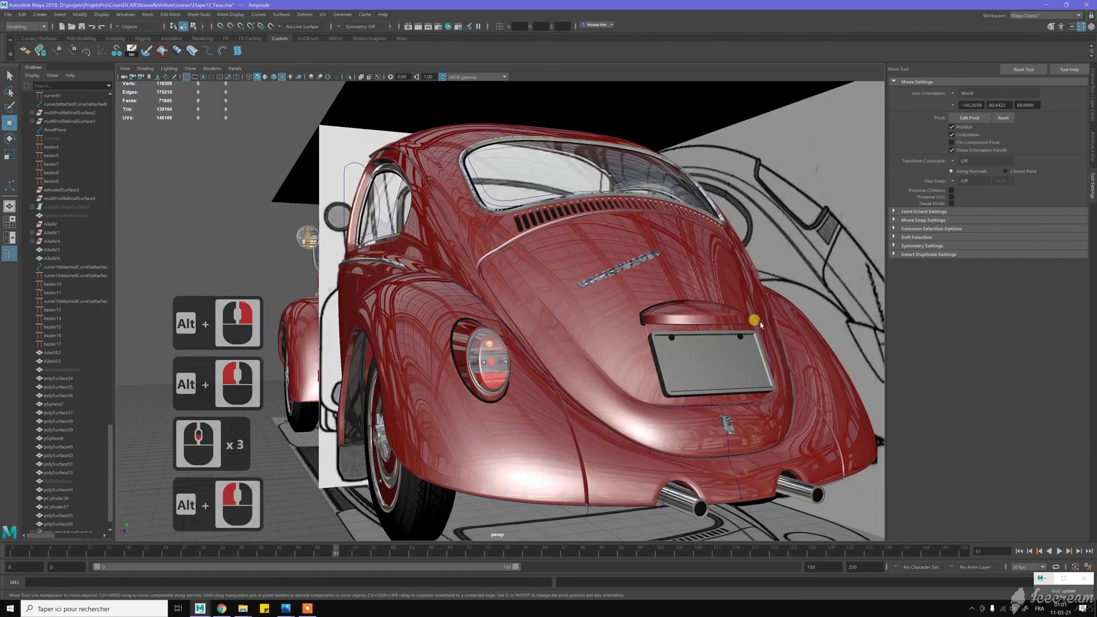
# - Hide the reference image layer (layer1) and the Export layer so that only the tail light parts show
pyautogui.click(1093, 91)
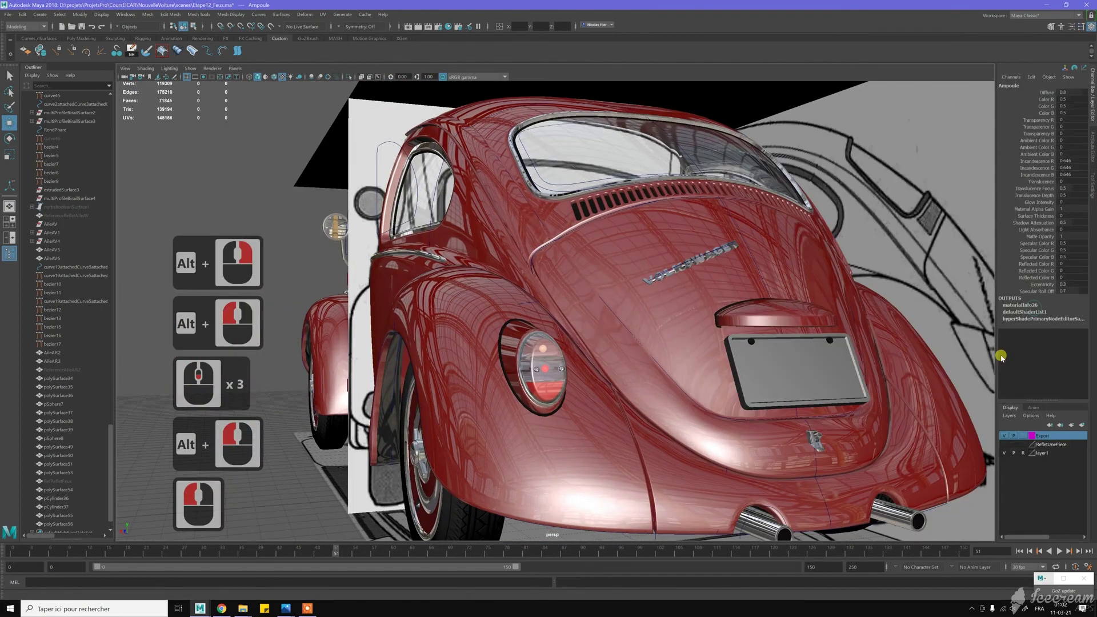
pyautogui.click(1005, 454)
pyautogui.keyDown('alt'); pyautogui.moveTo(615, 315); pyautogui.dragTo(560, 329); pyautogui.keyUp('alt')
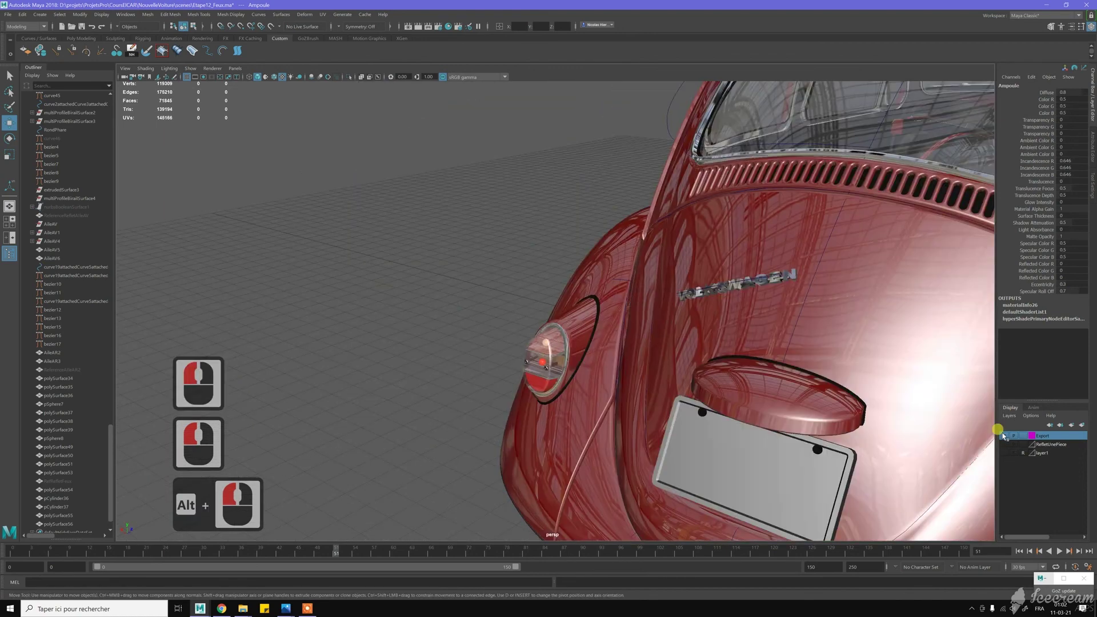
pyautogui.click(1003, 435)
pyautogui.scroll(4, 597, 351)
pyautogui.keyDown('alt'); pyautogui.scroll(2, 597, 350); pyautogui.keyUp('alt')
pyautogui.keyDown('alt'); pyautogui.moveTo(597, 351); pyautogui.dragTo(642, 385); pyautogui.keyUp('alt')
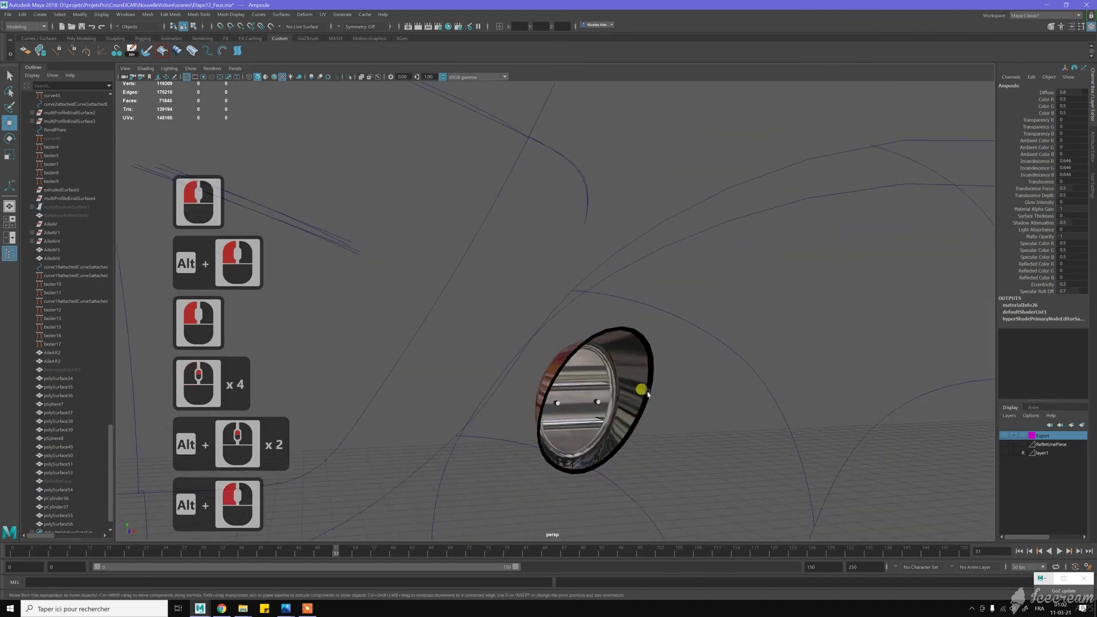
# - Select all the tail light parts together with both bulbs and combine them into a single mesh
pyautogui.click(531, 385)
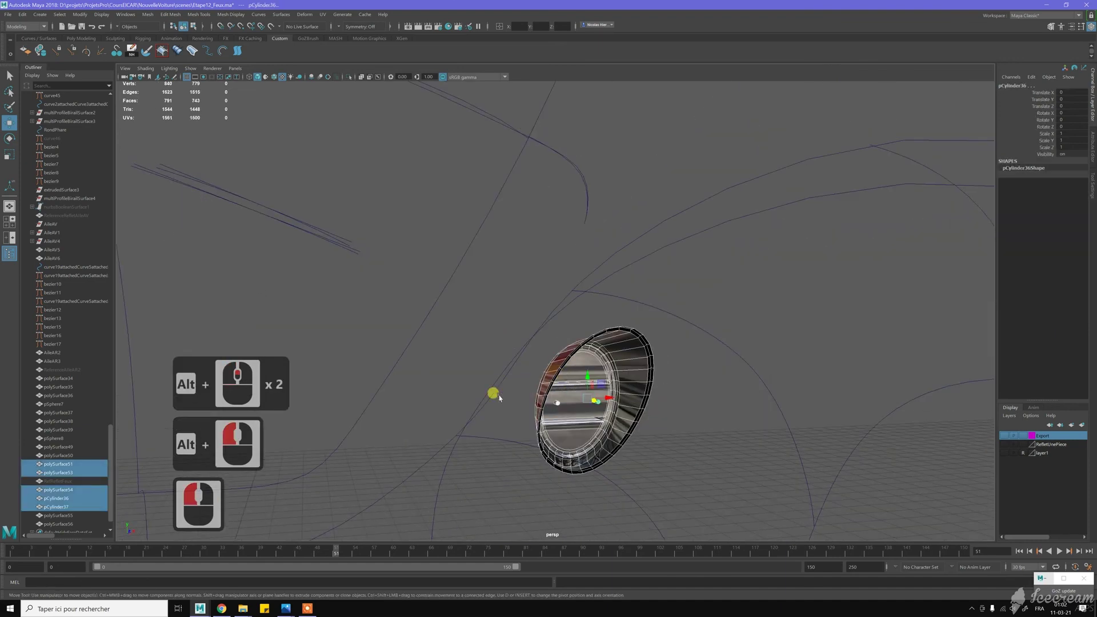
pyautogui.keyDown('ctrl'); pyautogui.click(86, 524); pyautogui.keyUp('ctrl')
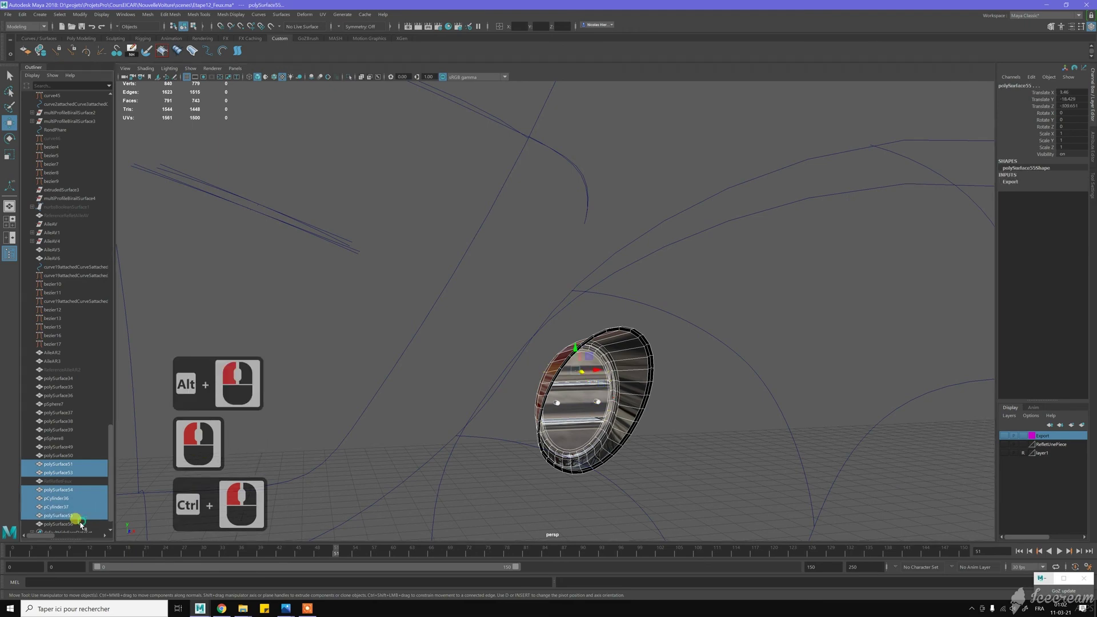
pyautogui.keyDown('ctrl'); pyautogui.click(86, 515); pyautogui.keyUp('ctrl')
pyautogui.keyDown('alt'); pyautogui.moveTo(453, 370); pyautogui.dragTo(505, 349); pyautogui.keyUp('alt')
pyautogui.keyDown('alt'); pyautogui.scroll(6, 473, 355); pyautogui.keyUp('alt')
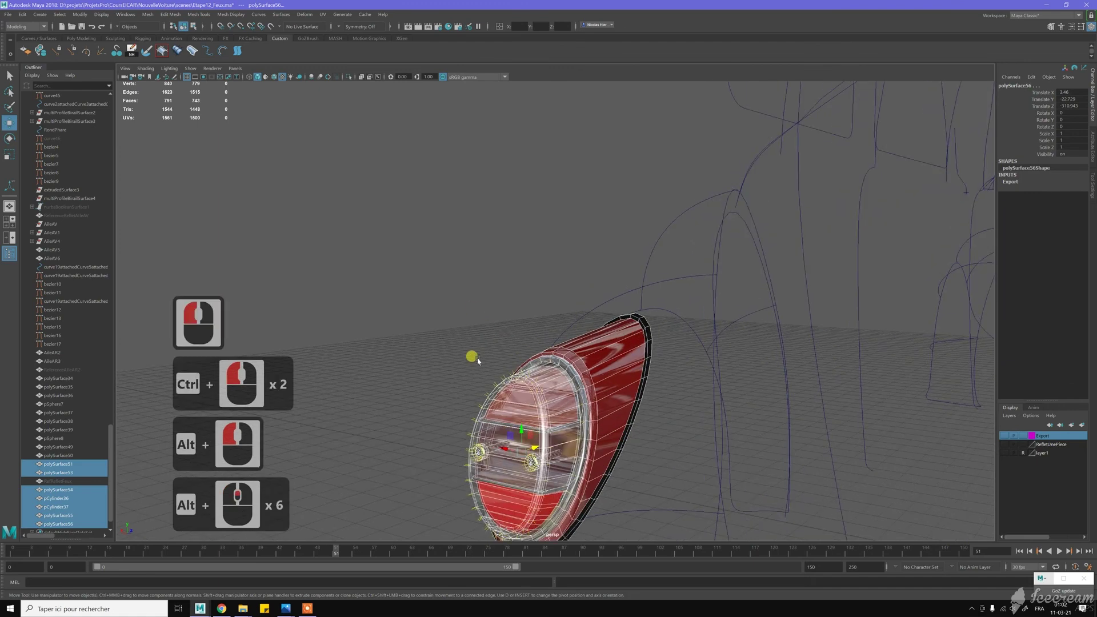
pyautogui.keyDown('alt'); pyautogui.moveTo(473, 354); pyautogui.dragTo(477, 304, button='middle'); pyautogui.keyUp('alt')
pyautogui.keyDown('shift'); pyautogui.moveTo(471, 281); pyautogui.dragTo(461, 433, button='right'); pyautogui.keyUp('shift')
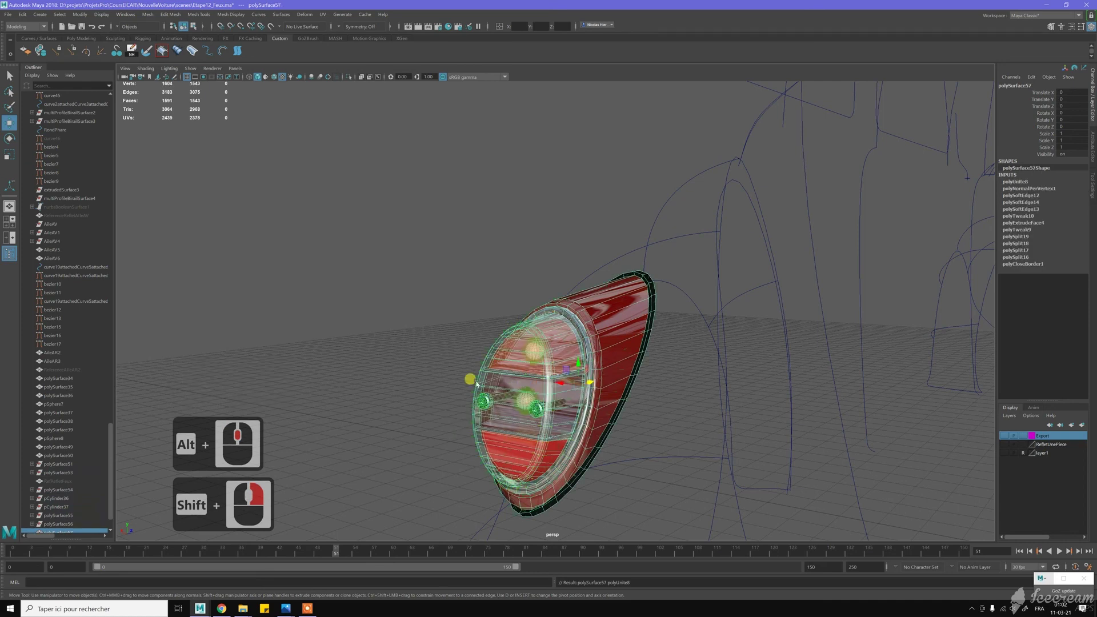
pyautogui.scroll(12, 477, 385)
pyautogui.keyDown('alt'); pyautogui.moveTo(498, 338); pyautogui.dragTo(521, 290); pyautogui.keyUp('alt')
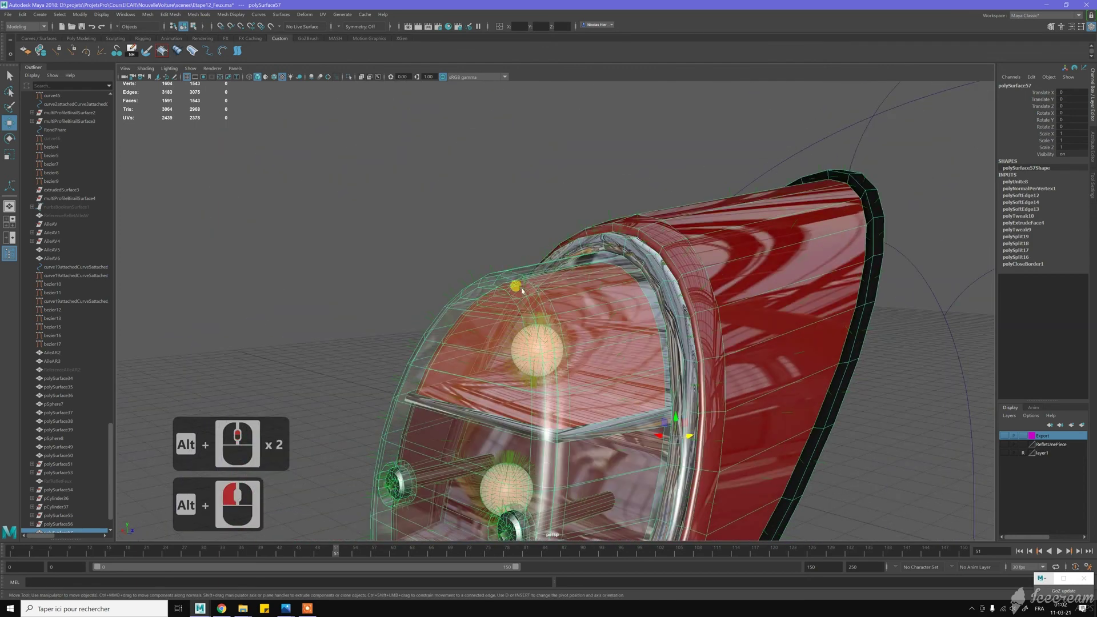
# - Delete the non-deformer history of the combined tail light mesh and freeze its transformations
pyautogui.hotkey('alt', 'd')
pyautogui.hotkey('alt', 'f')
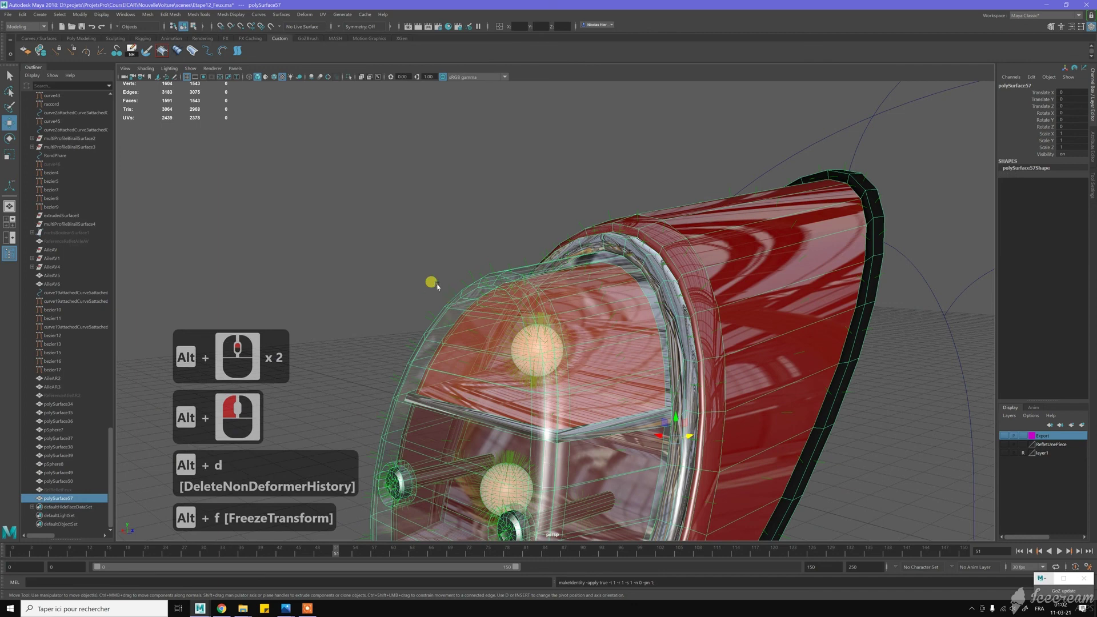
pyautogui.click(410, 278)
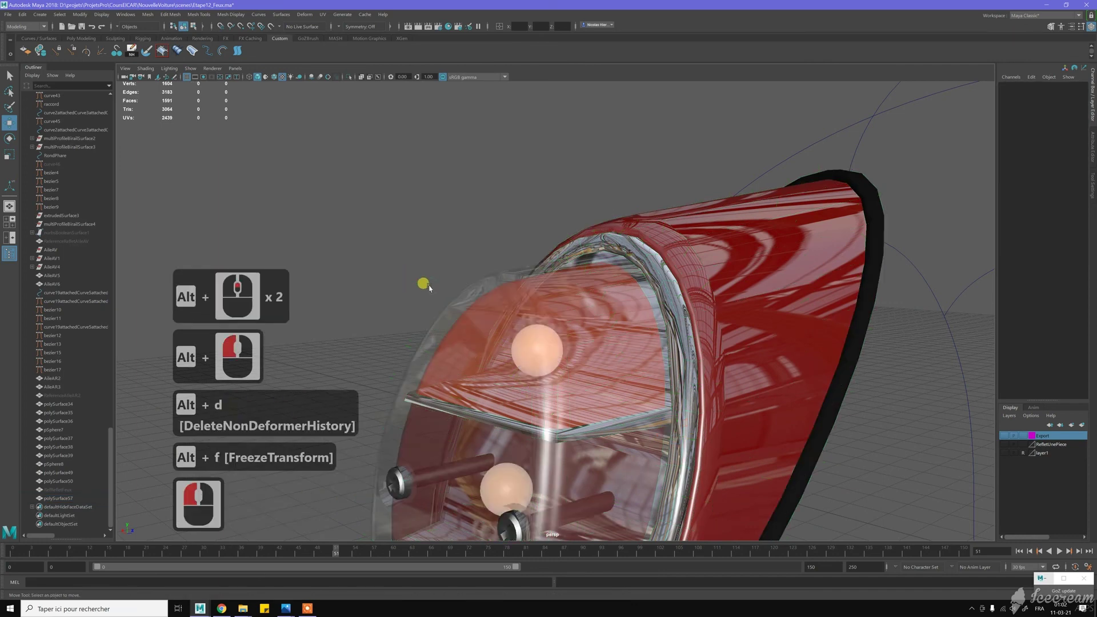
pyautogui.scroll(-4, 423, 284)
pyautogui.keyDown('alt'); pyautogui.moveTo(431, 277); pyautogui.dragTo(477, 293); pyautogui.keyUp('alt')
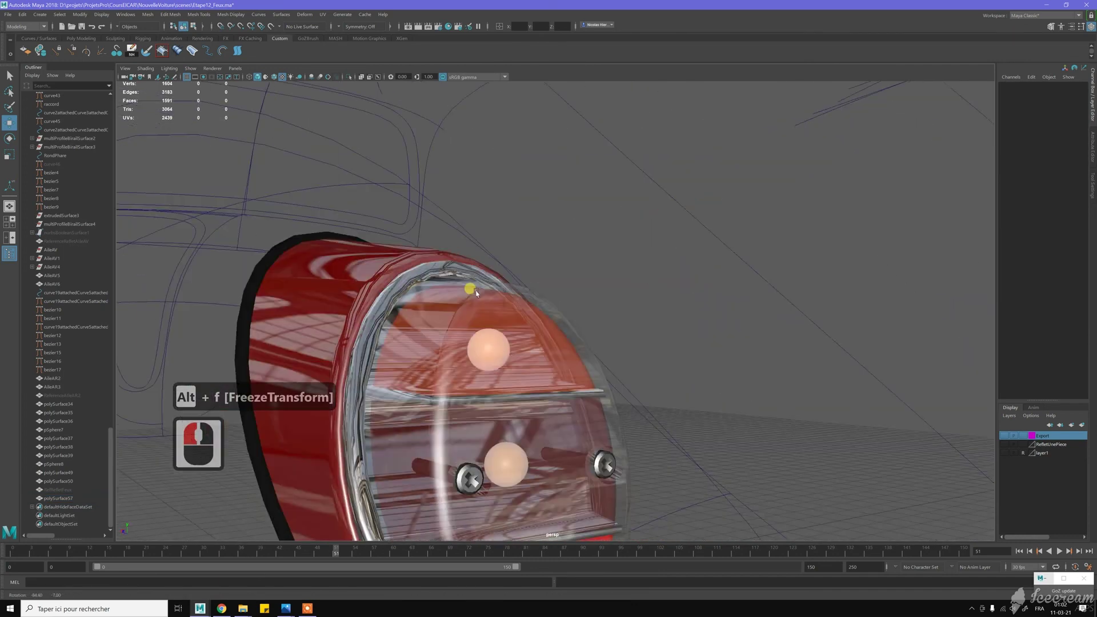
pyautogui.keyDown('alt'); pyautogui.moveTo(539, 384); pyautogui.dragTo(551, 318); pyautogui.keyUp('alt')
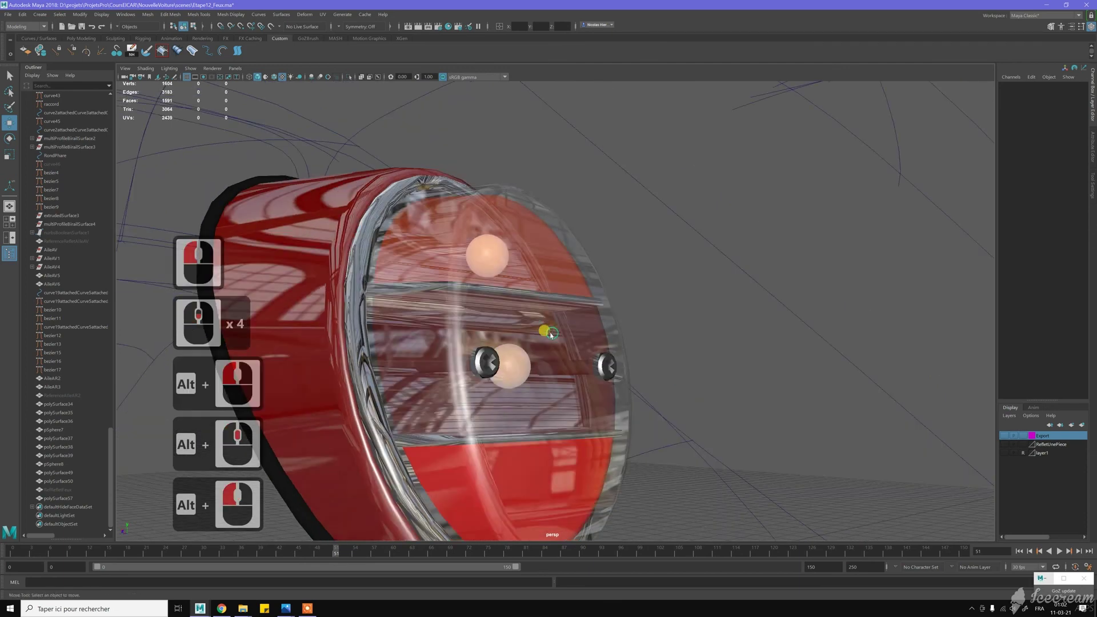
pyautogui.click(551, 333)
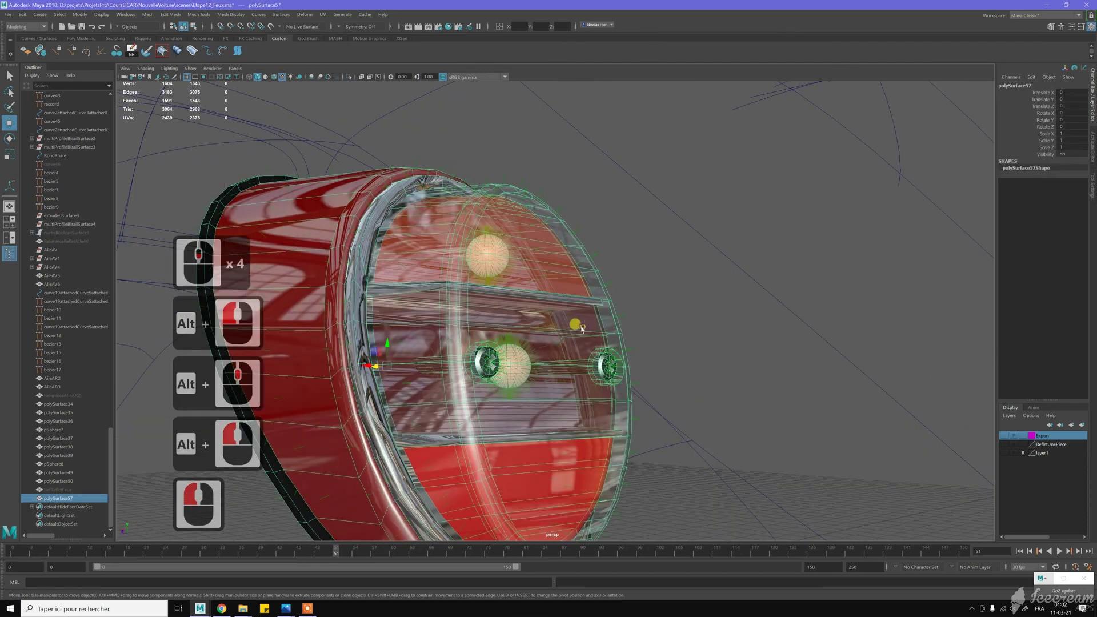
pyautogui.moveTo(582, 330); pyautogui.dragTo(582, 352, button='right')
pyautogui.doubleClick(587, 336)
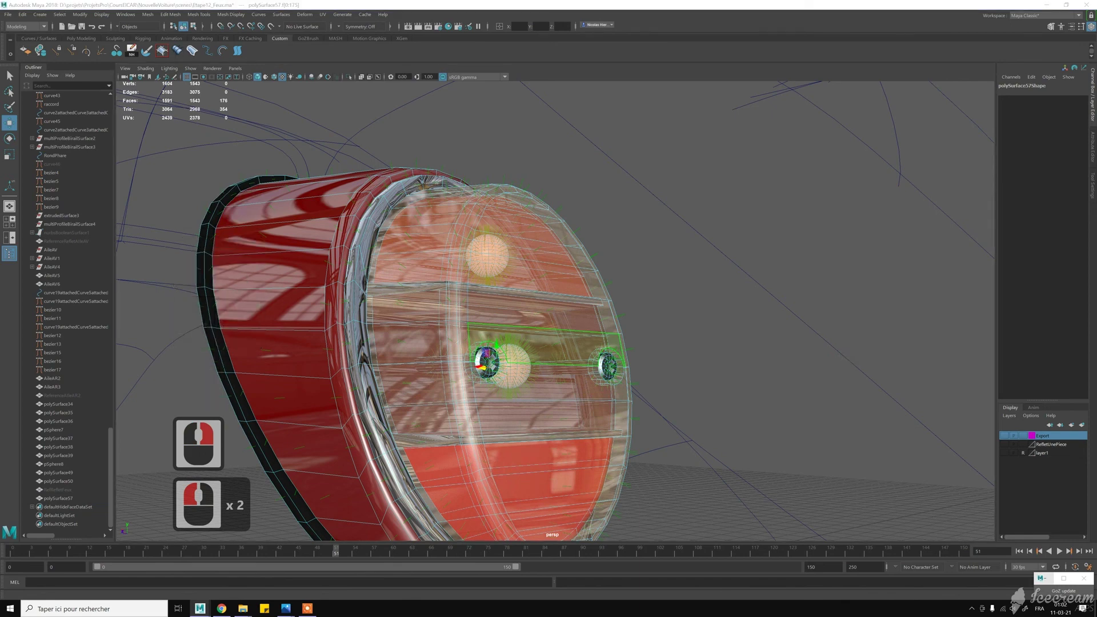
pyautogui.click(686, 269)
pyautogui.click(654, 308)
pyautogui.keyDown('alt'); pyautogui.moveTo(642, 314); pyautogui.dragTo(496, 378); pyautogui.keyUp('alt')
pyautogui.scroll(6, 502, 382)
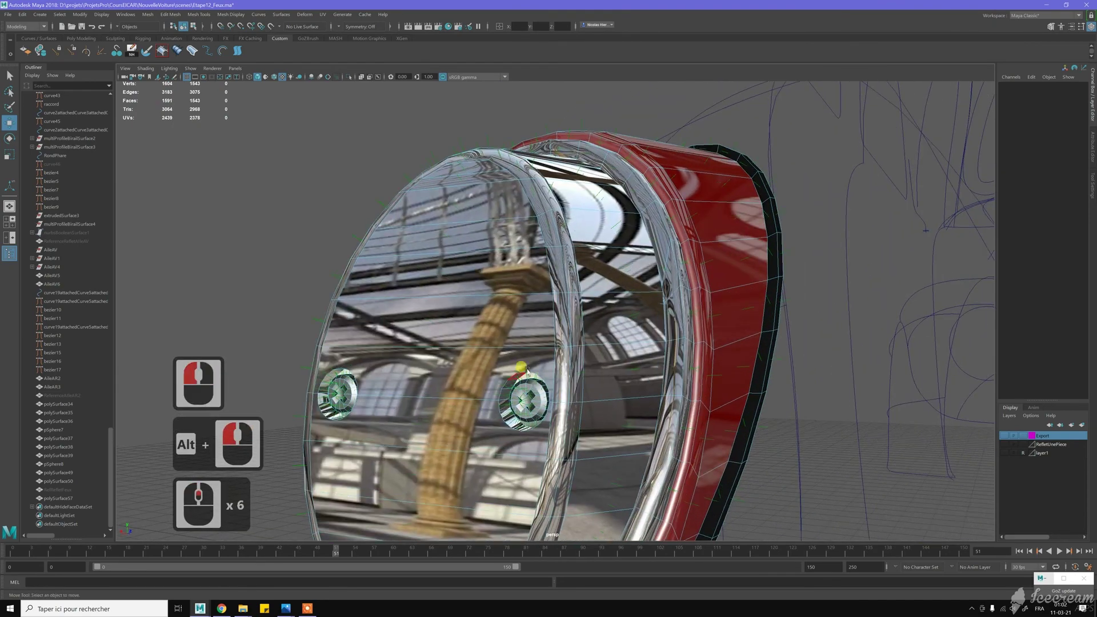
pyautogui.keyDown('alt'); pyautogui.moveTo(515, 360); pyautogui.dragTo(587, 321); pyautogui.keyUp('alt')
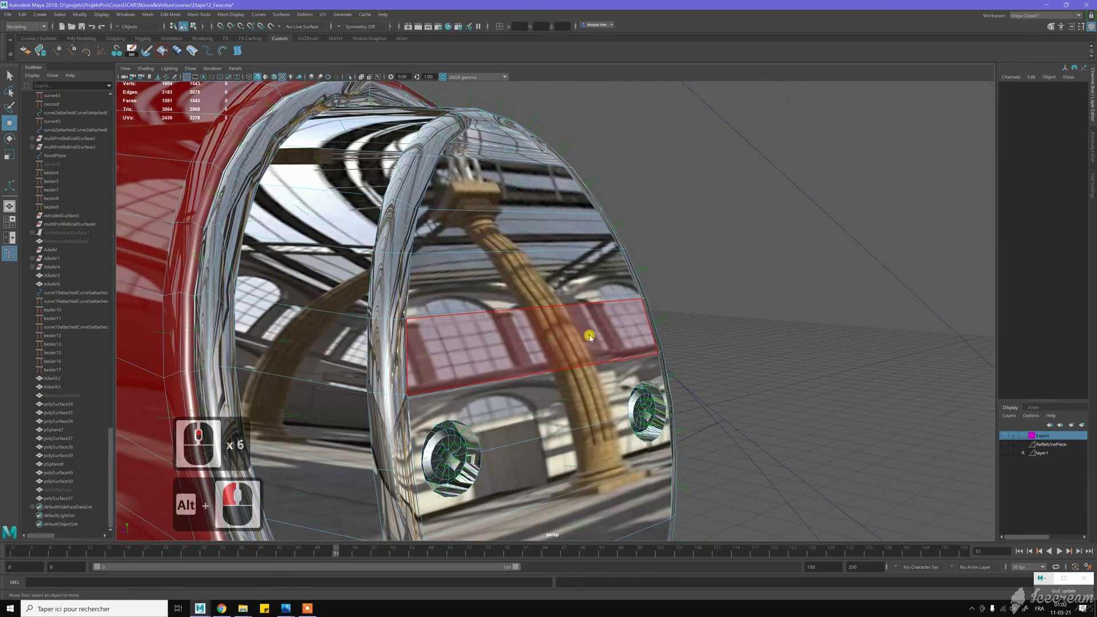
pyautogui.rightClick(591, 337)
pyautogui.click(738, 346)
pyautogui.keyDown('alt'); pyautogui.moveTo(738, 346); pyautogui.dragTo(733, 348); pyautogui.keyUp('alt')
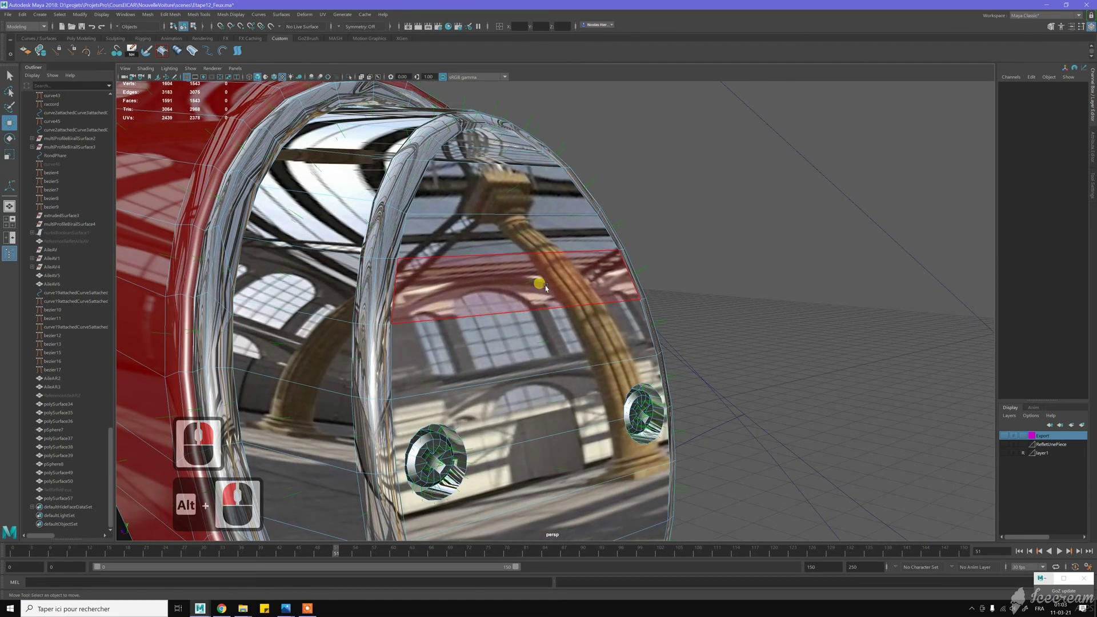
pyautogui.press('z')
pyautogui.press('z')
pyautogui.moveTo(543, 281); pyautogui.dragTo(573, 263, button='right')
pyautogui.click(695, 329)
# - Select all faces of the tail light's lower bulb, between the two screws, and assign the AmpouleFeux material to them
pyautogui.scroll(-6, 698, 331)
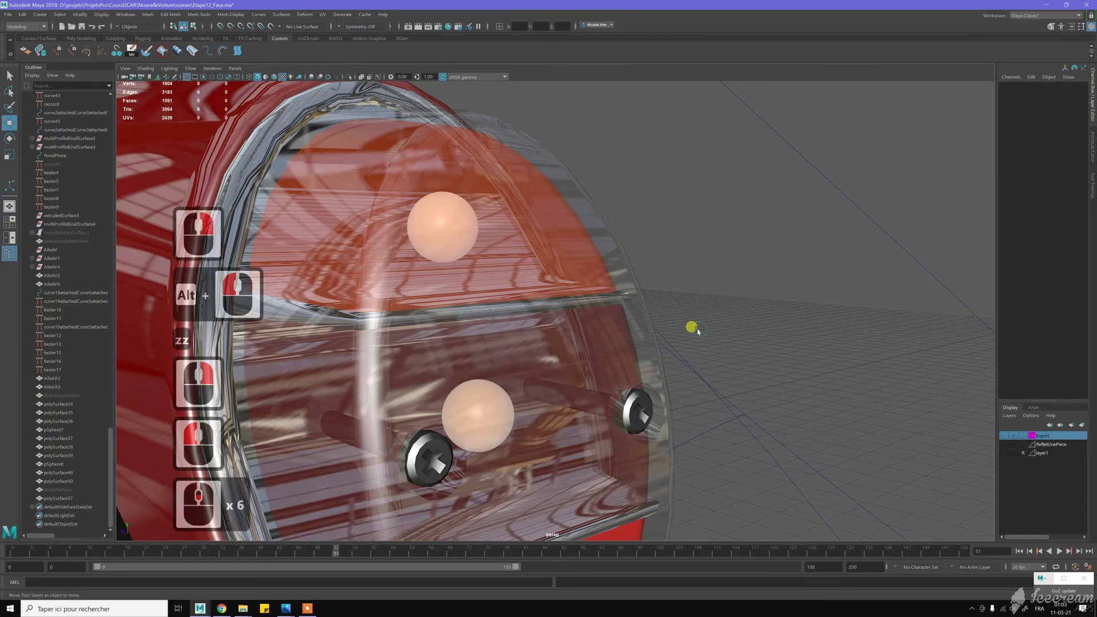
pyautogui.scroll(-4, 686, 330)
pyautogui.moveTo(661, 328)
pyautogui.keyDown('alt'); pyautogui.mouseDown()
pyautogui.moveTo(597, 336)
pyautogui.moveTo(628, 329)
pyautogui.moveTo(658, 340)
pyautogui.mouseUp(); pyautogui.keyUp('alt')
pyautogui.keyDown('alt'); pyautogui.moveTo(731, 432); pyautogui.dragTo(839, 451, button='right'); pyautogui.keyUp('alt')
pyautogui.keyDown('alt'); pyautogui.moveTo(731, 395); pyautogui.dragTo(578, 343); pyautogui.keyUp('alt')
pyautogui.keyDown('alt'); pyautogui.moveTo(577, 342); pyautogui.dragTo(611, 300, button='middle'); pyautogui.keyUp('alt')
pyautogui.keyDown('alt'); pyautogui.moveTo(617, 423); pyautogui.dragTo(1091, 614, button='right'); pyautogui.keyUp('alt')
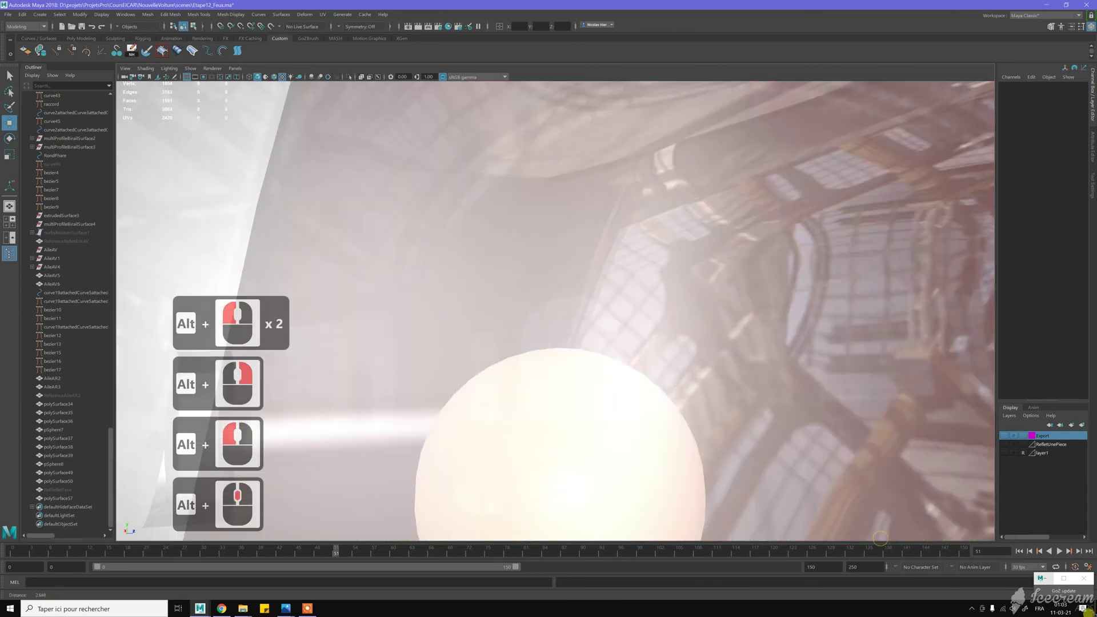
pyautogui.keyDown('alt'); pyautogui.moveTo(881, 538); pyautogui.dragTo(708, 409, button='right'); pyautogui.keyUp('alt')
pyautogui.scroll(2, 511, 303)
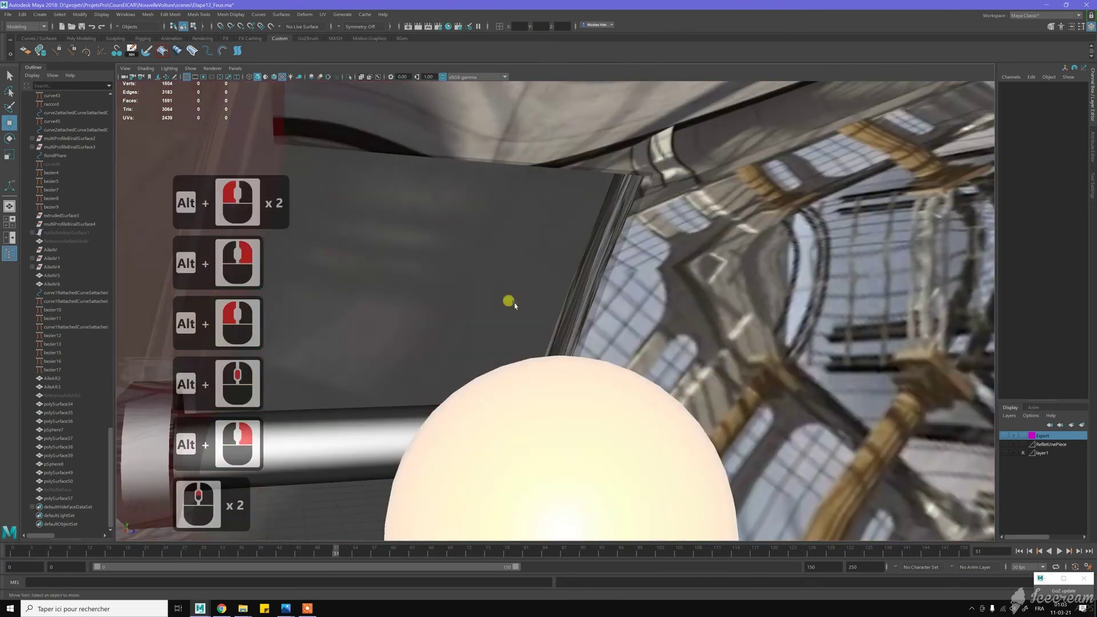
pyautogui.click(551, 371)
pyautogui.moveTo(558, 367); pyautogui.dragTo(559, 393, button='right')
pyautogui.doubleClick(561, 382)
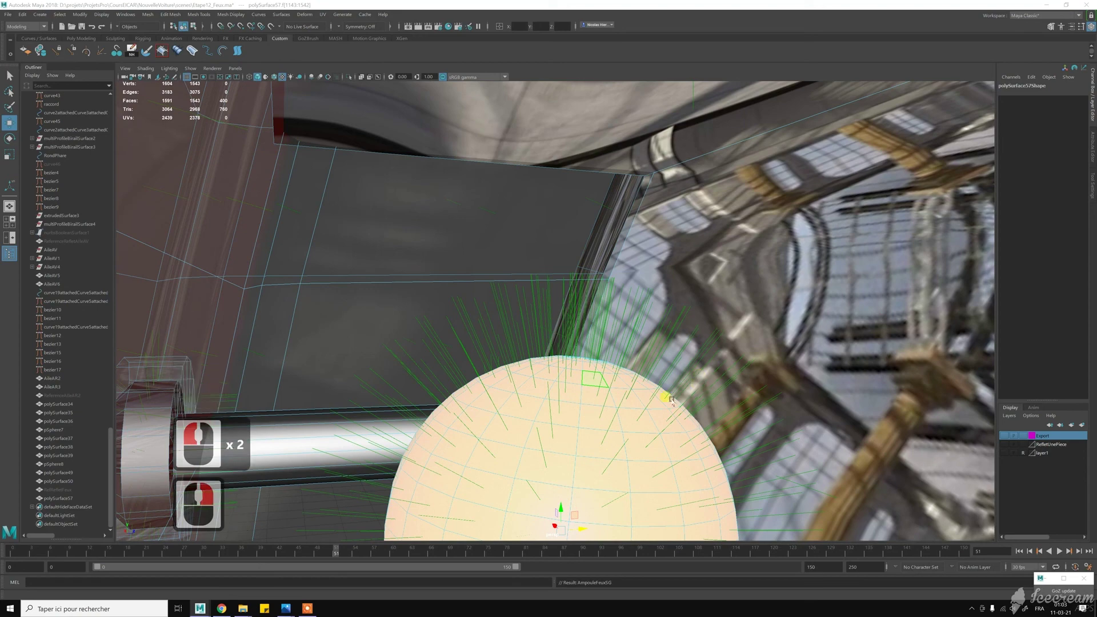
pyautogui.keyDown('alt'); pyautogui.moveTo(640, 399); pyautogui.dragTo(715, 480); pyautogui.keyUp('alt')
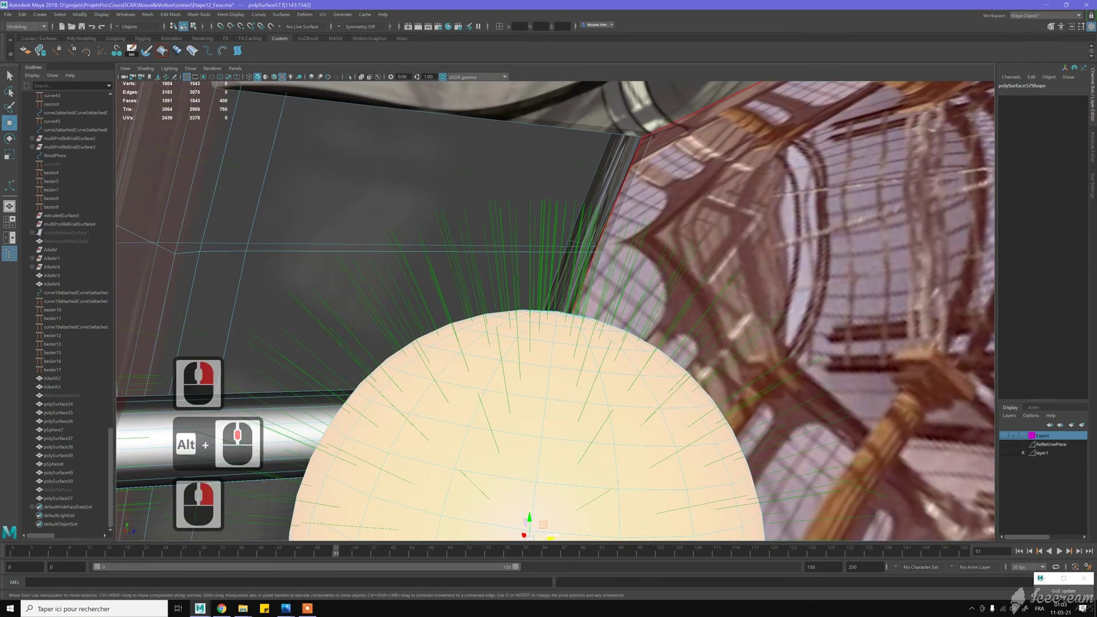
pyautogui.rightClick(715, 480)
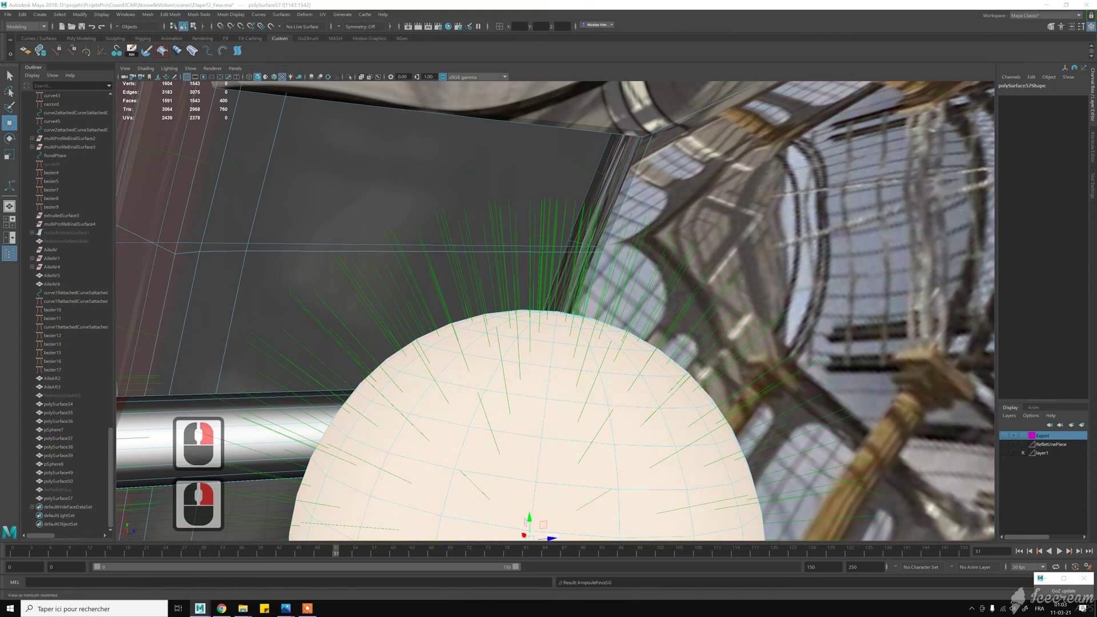
pyautogui.scroll(-16, 709, 370)
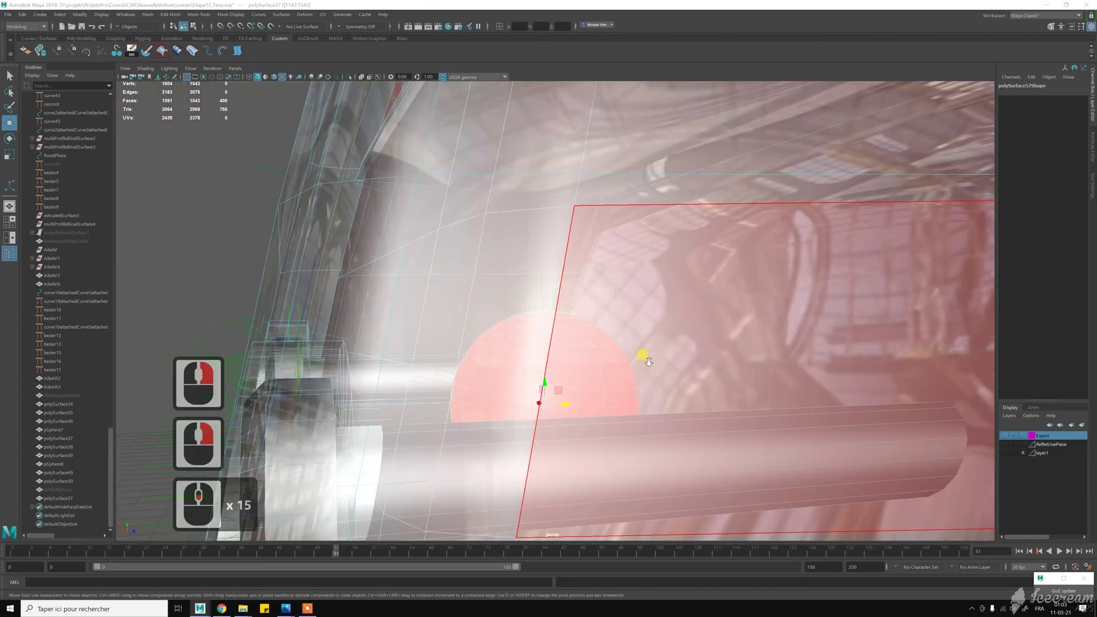
pyautogui.scroll(10, 563, 348)
pyautogui.moveTo(564, 348); pyautogui.dragTo(612, 329, button='right')
pyautogui.scroll(16, 656, 345)
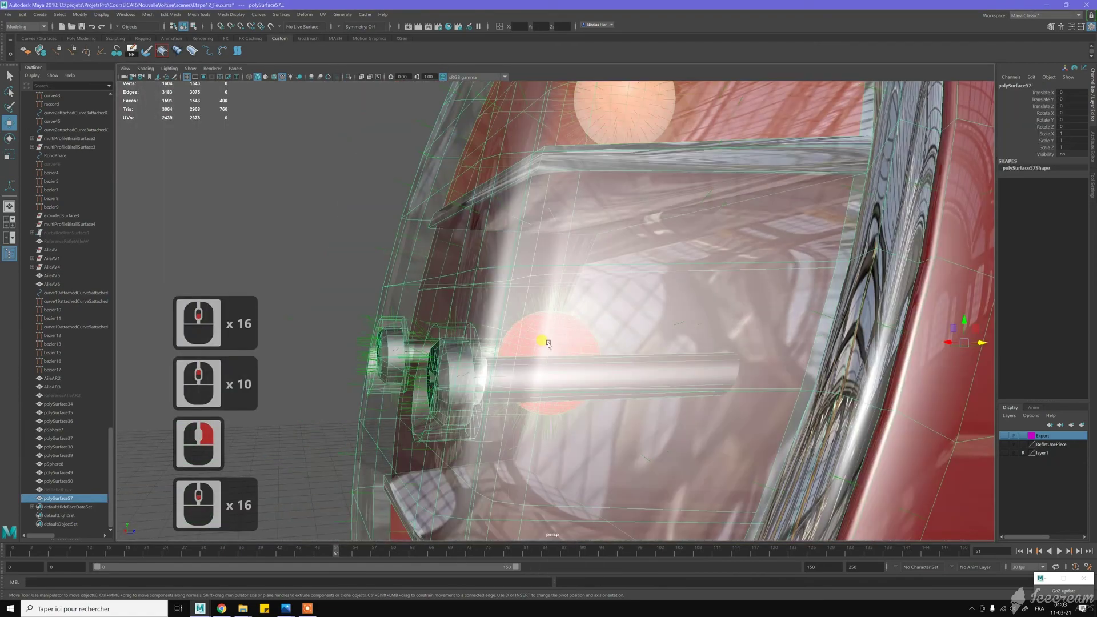
pyautogui.scroll(-5, 548, 343)
pyautogui.click(337, 283)
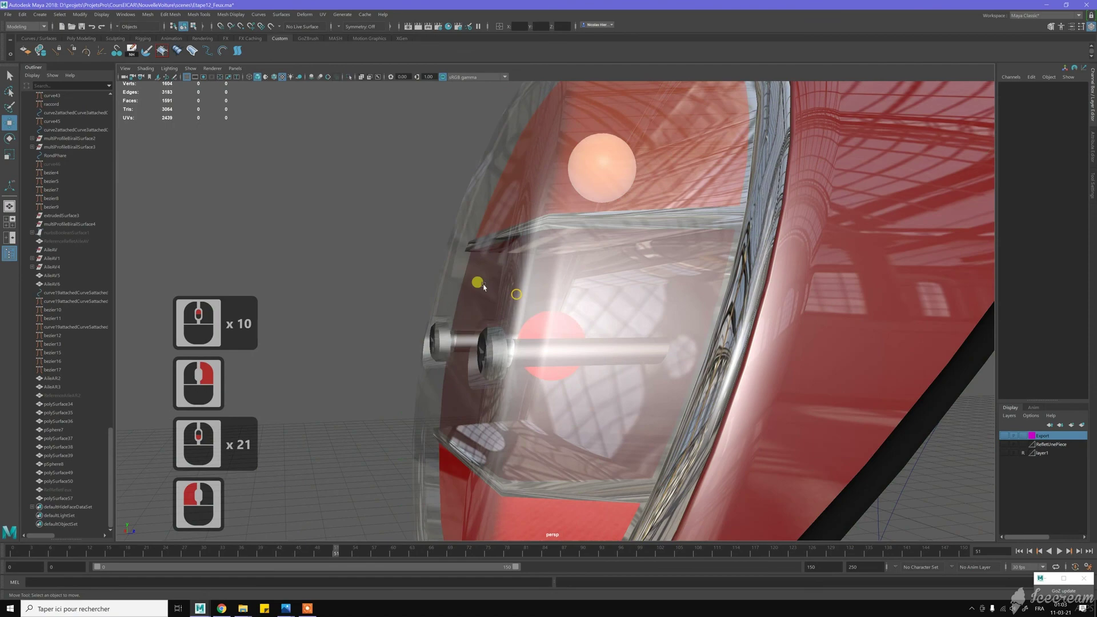
# - Move the pivot of the combined tail light mesh to the world origin at 0, 0, 0
pyautogui.keyDown('alt'); pyautogui.moveTo(484, 287); pyautogui.dragTo(531, 293); pyautogui.keyUp('alt')
pyautogui.keyDown('alt'); pyautogui.moveTo(532, 292); pyautogui.dragTo(526, 292, button='right'); pyautogui.keyUp('alt')
pyautogui.keyDown('alt'); pyautogui.moveTo(527, 292); pyautogui.dragTo(587, 294); pyautogui.keyUp('alt')
pyautogui.scroll(-8, 554, 296)
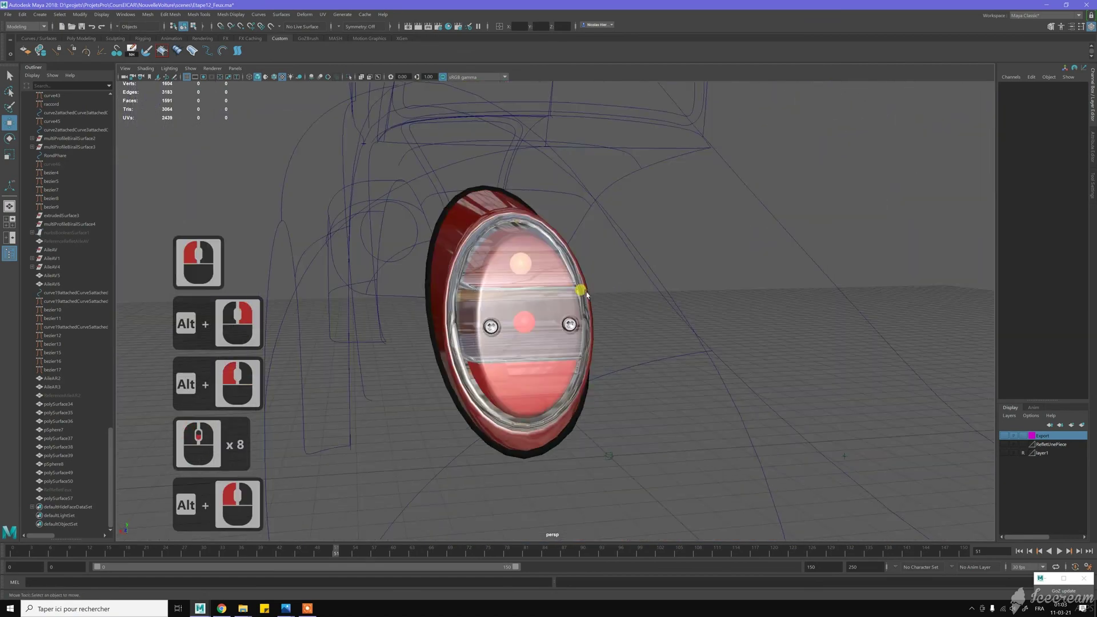
pyautogui.click(570, 288)
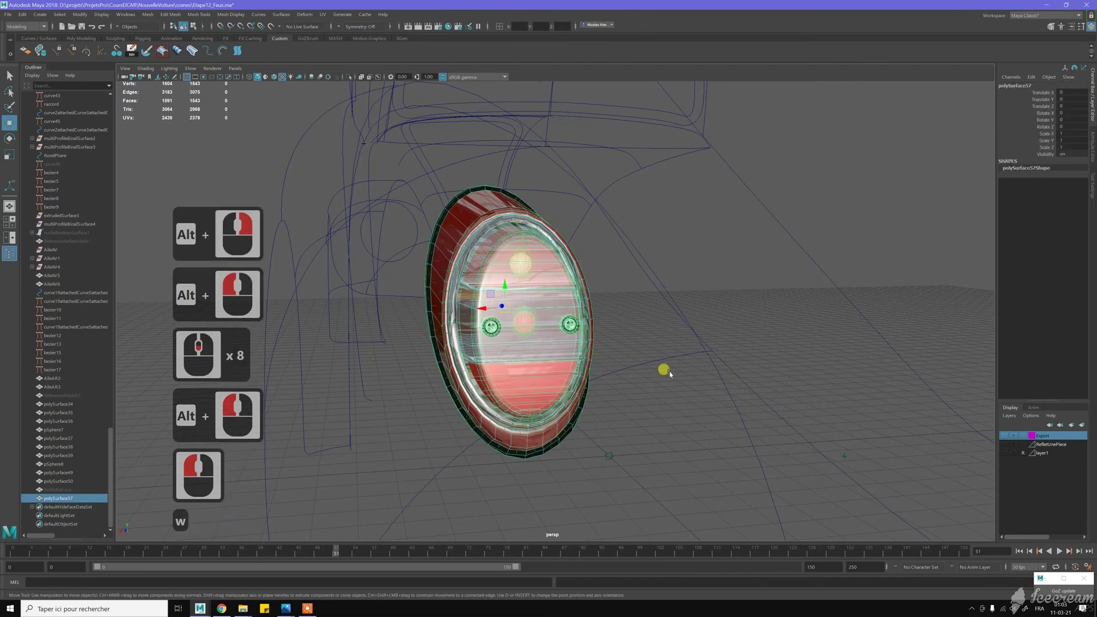
pyautogui.press('w')
pyautogui.scroll(-6, 663, 373)
pyautogui.keyDown('alt'); pyautogui.moveTo(654, 375); pyautogui.dragTo(655, 374); pyautogui.keyUp('alt')
pyautogui.press('Insert')
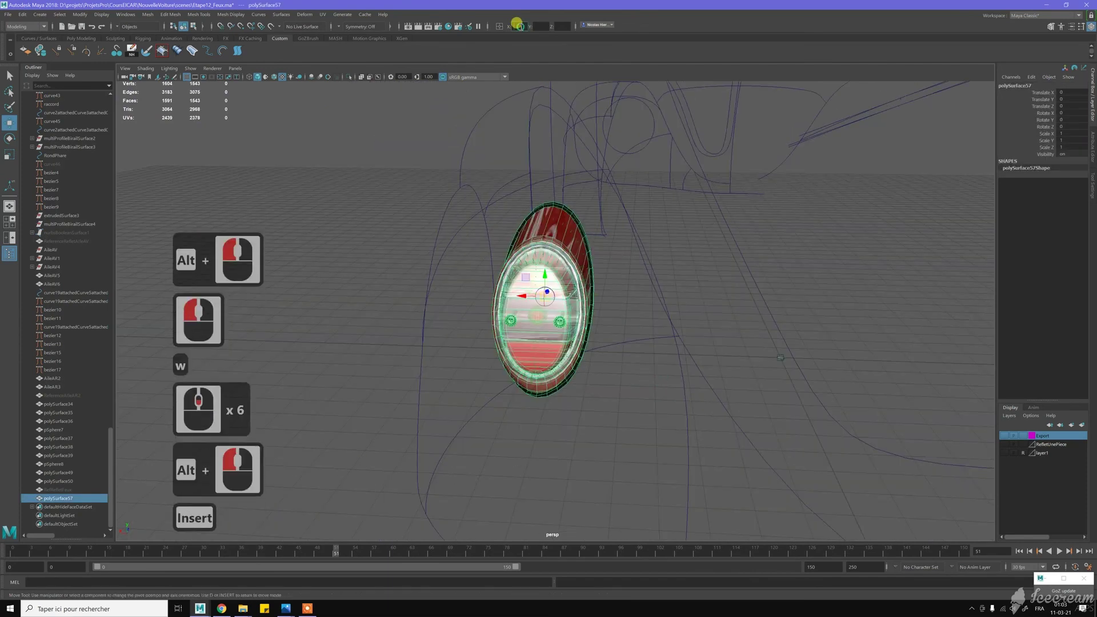
pyautogui.click(518, 25)
pyautogui.write('0')
pyautogui.press('Tab')
pyautogui.write('0')
pyautogui.press('Tab')
pyautogui.write('0')
pyautogui.press('Return')
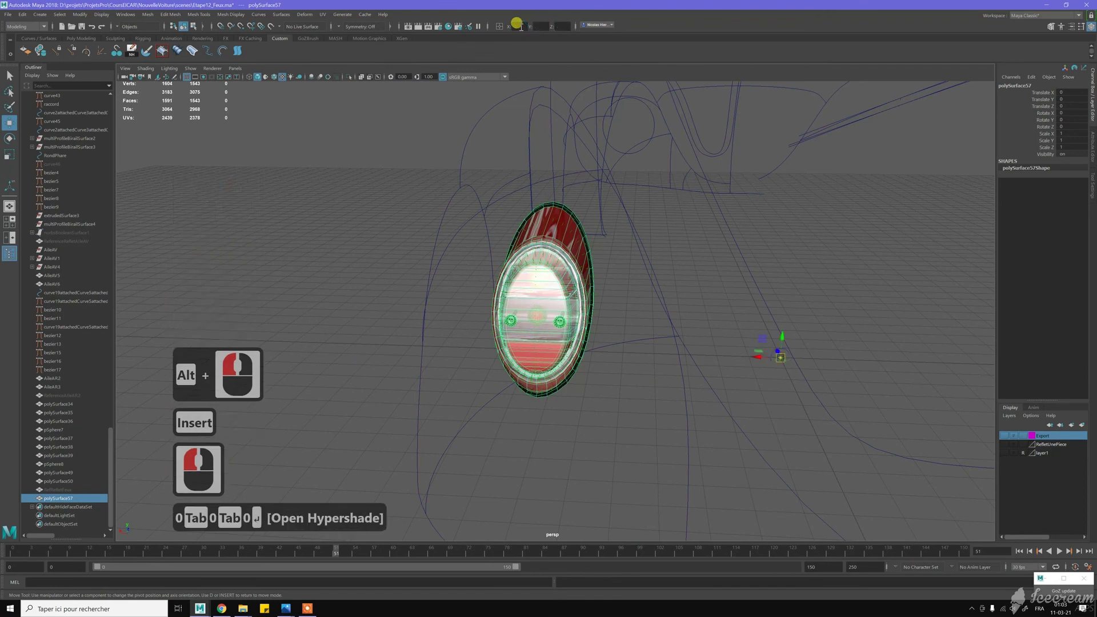
pyautogui.press('Insert')
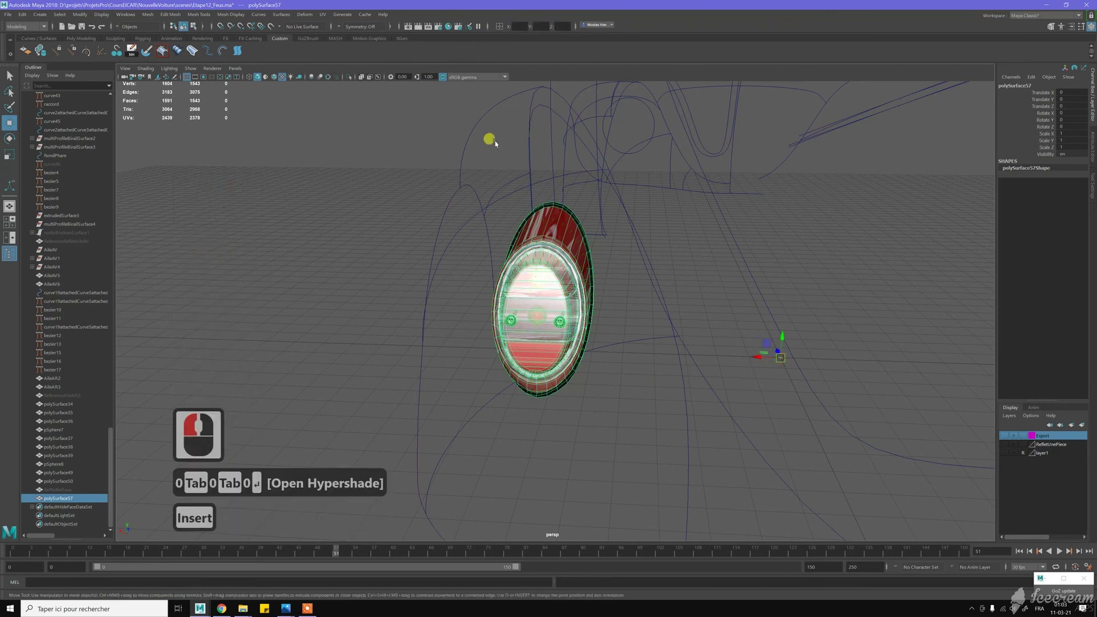
# - Duplicate the tail light mirrored across the car's centre with a Scale X of -1
pyautogui.scroll(-8, 612, 285)
pyautogui.hotkey('ctrl', 'shift', 'd')
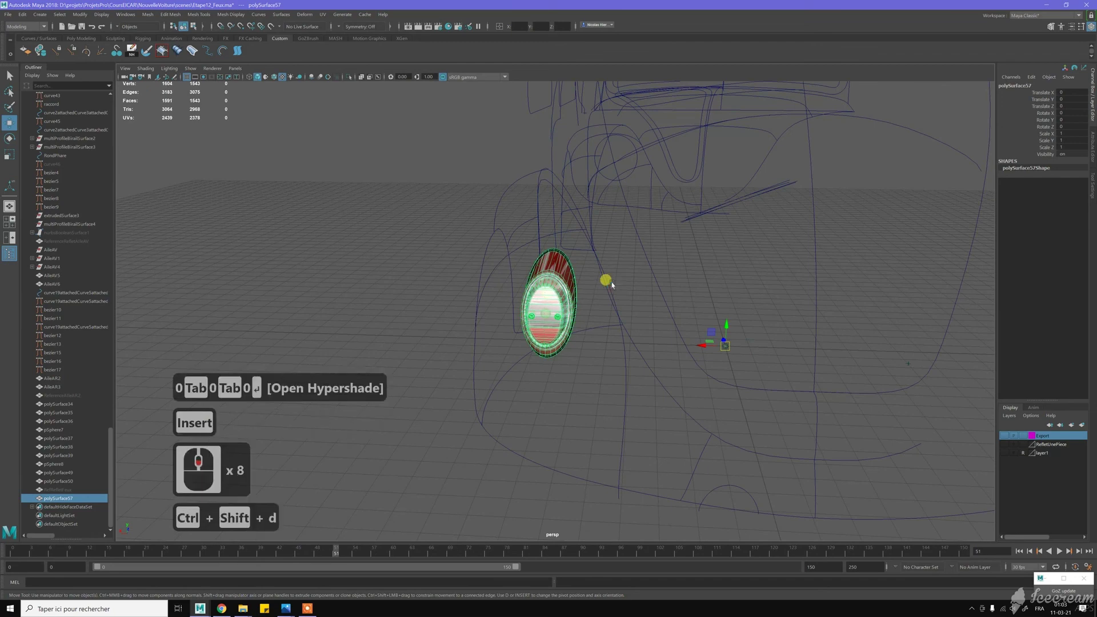
pyautogui.keyDown('alt'); pyautogui.moveTo(760, 277); pyautogui.dragTo(421, 289); pyautogui.keyUp('alt')
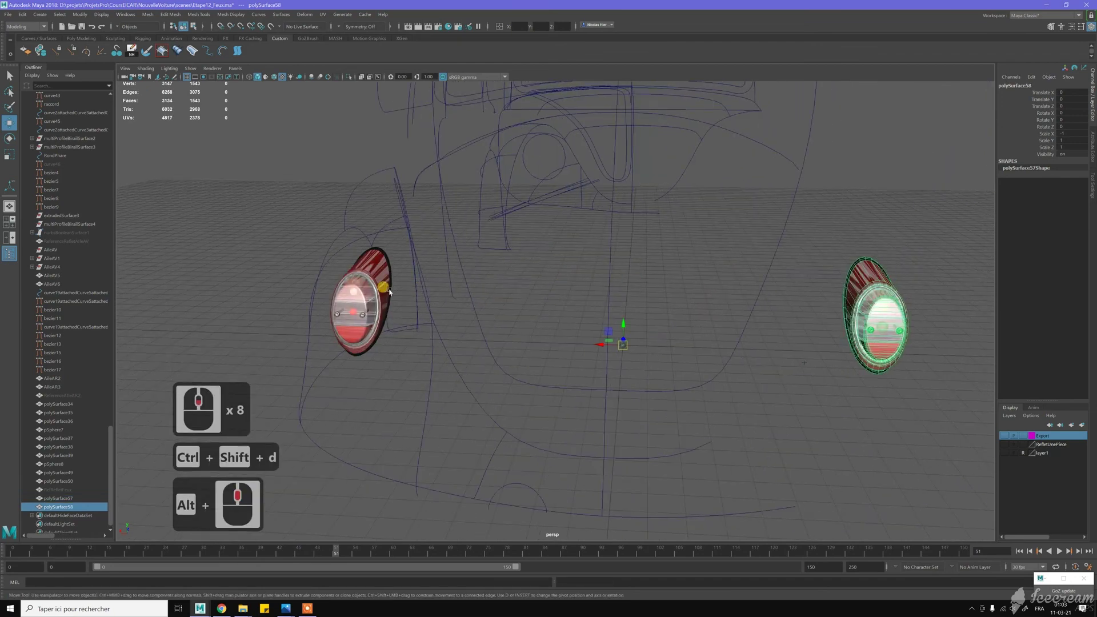
# - Add both tail lights to the Export layer and make that layer visible
pyautogui.keyDown('shift'); pyautogui.click(383, 283); pyautogui.keyUp('shift')
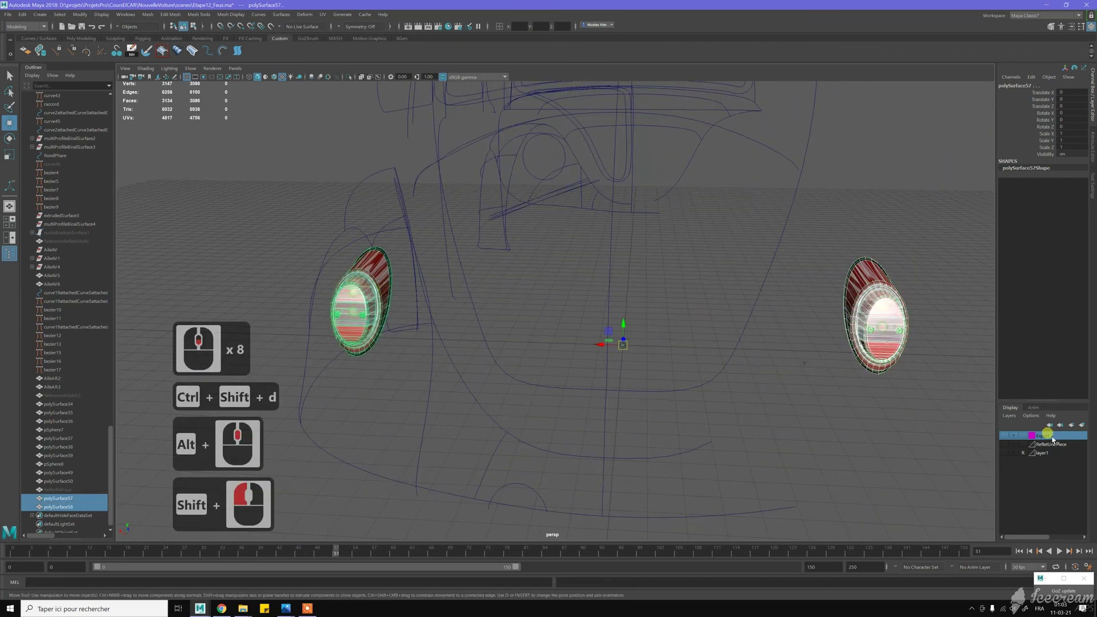
pyautogui.rightClick(1012, 436)
pyautogui.click(1043, 457)
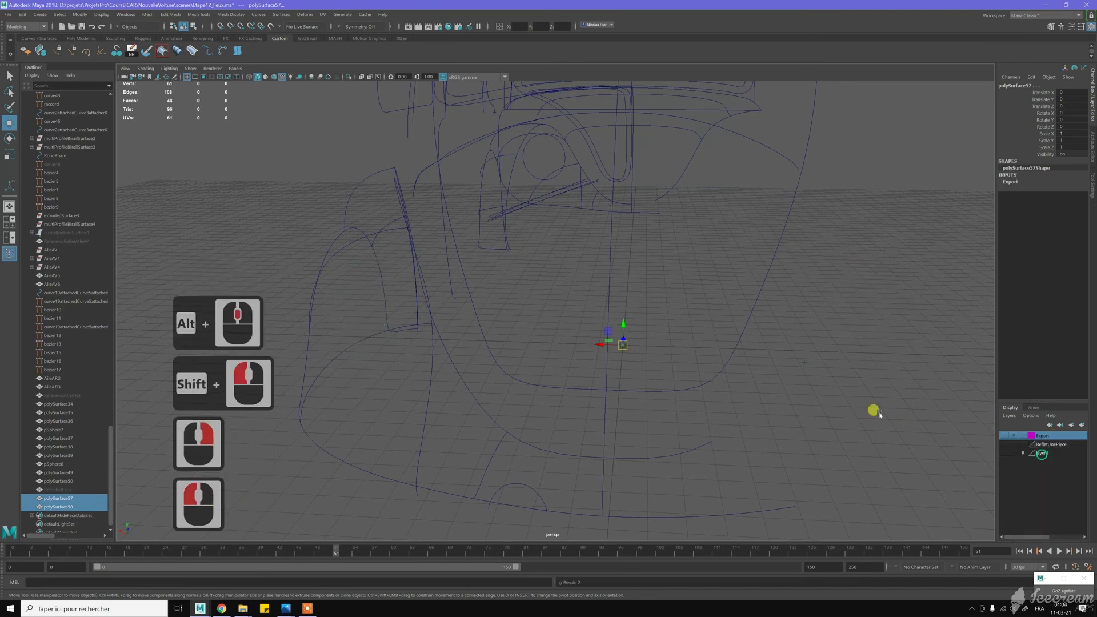
pyautogui.click(1004, 436)
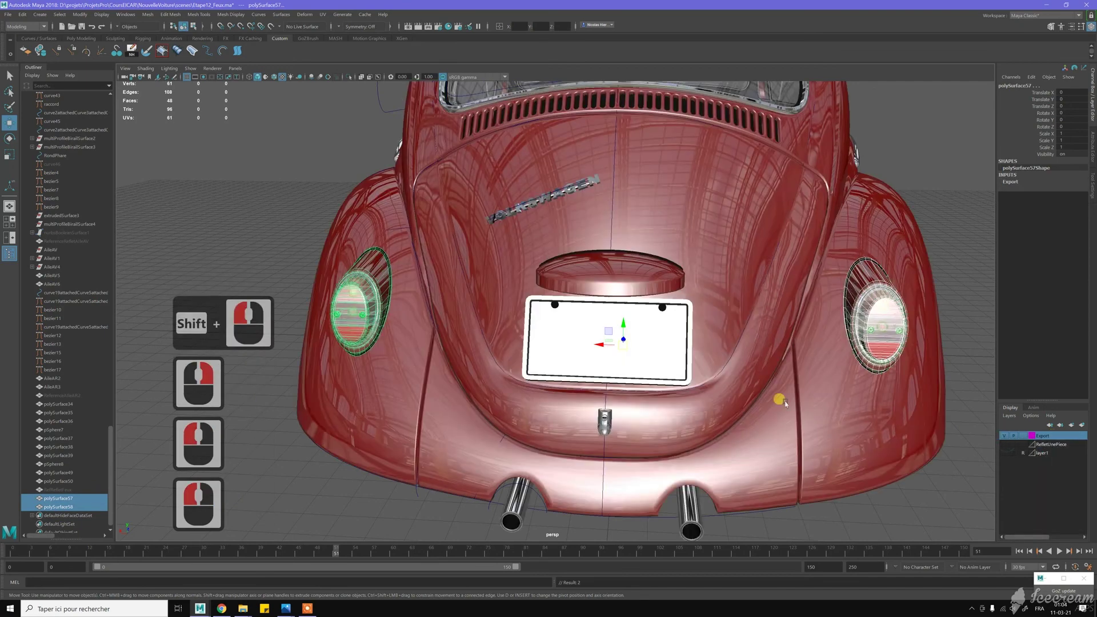
# - Deselect the tail lights, view the whole car from the front corner, and save the scene
pyautogui.scroll(-8, 631, 381)
pyautogui.keyDown('alt'); pyautogui.moveTo(653, 382); pyautogui.dragTo(981, 358); pyautogui.keyUp('alt')
pyautogui.click(746, 364)
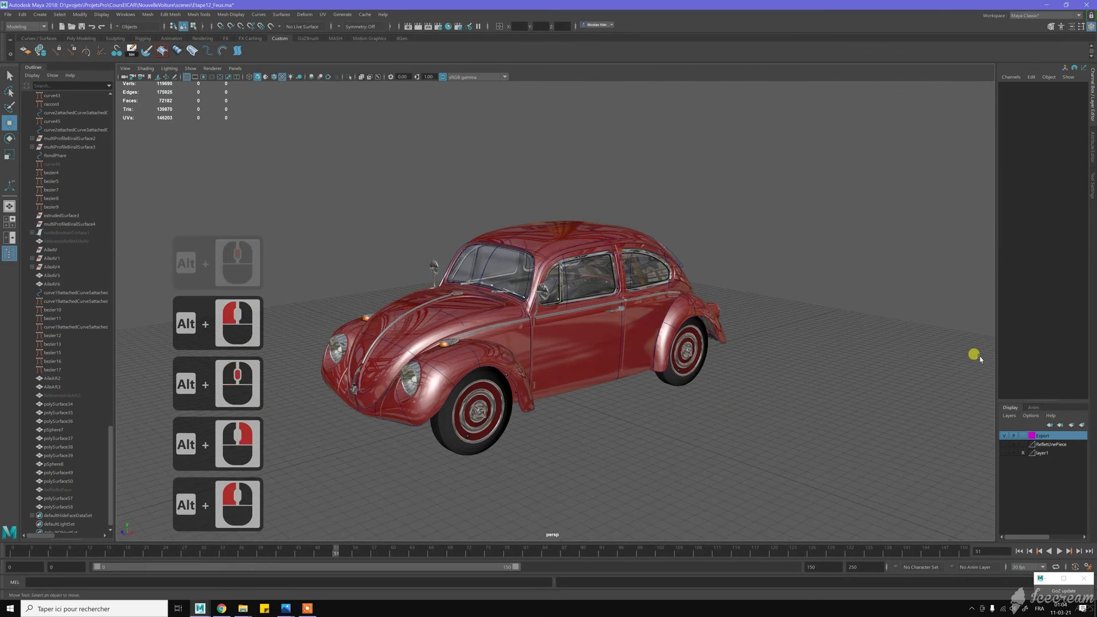
pyautogui.hotkey('ctrl', 's')
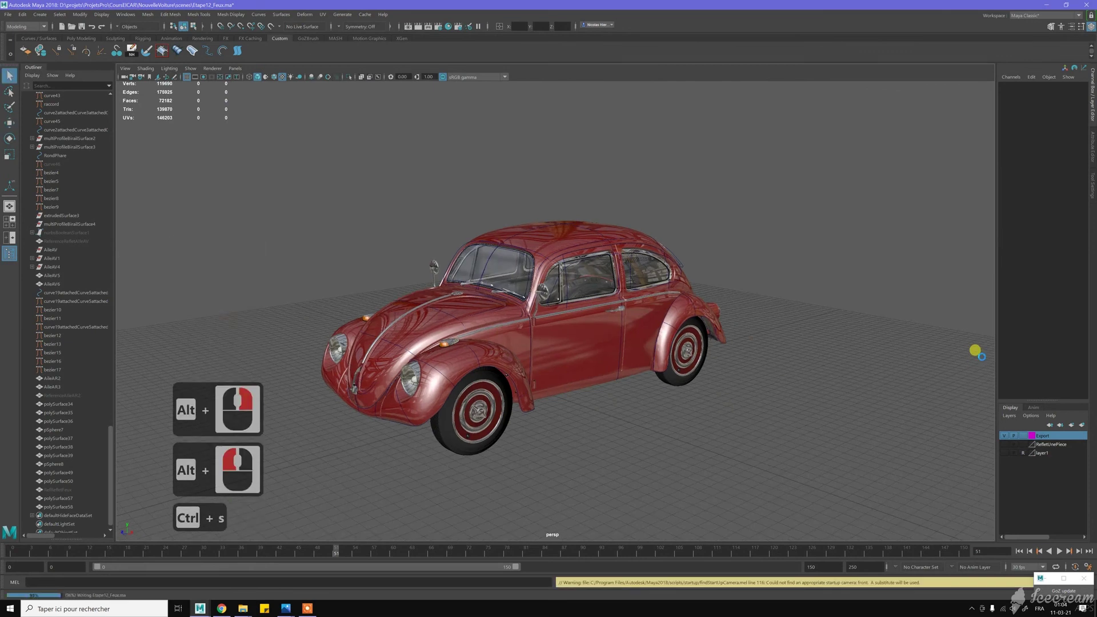
pyautogui.press('w')
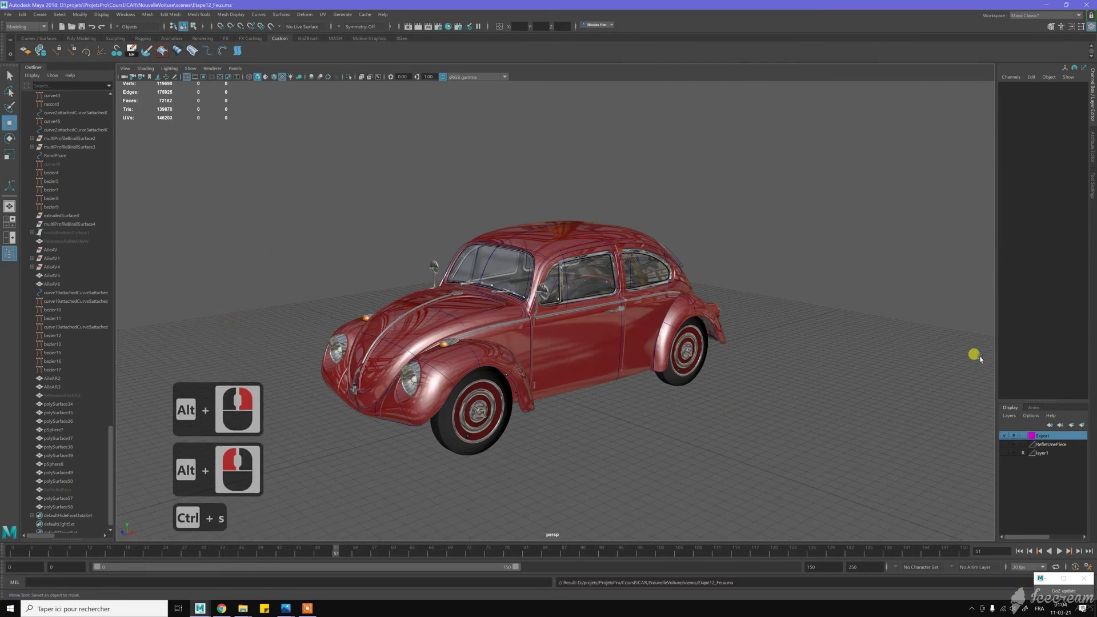